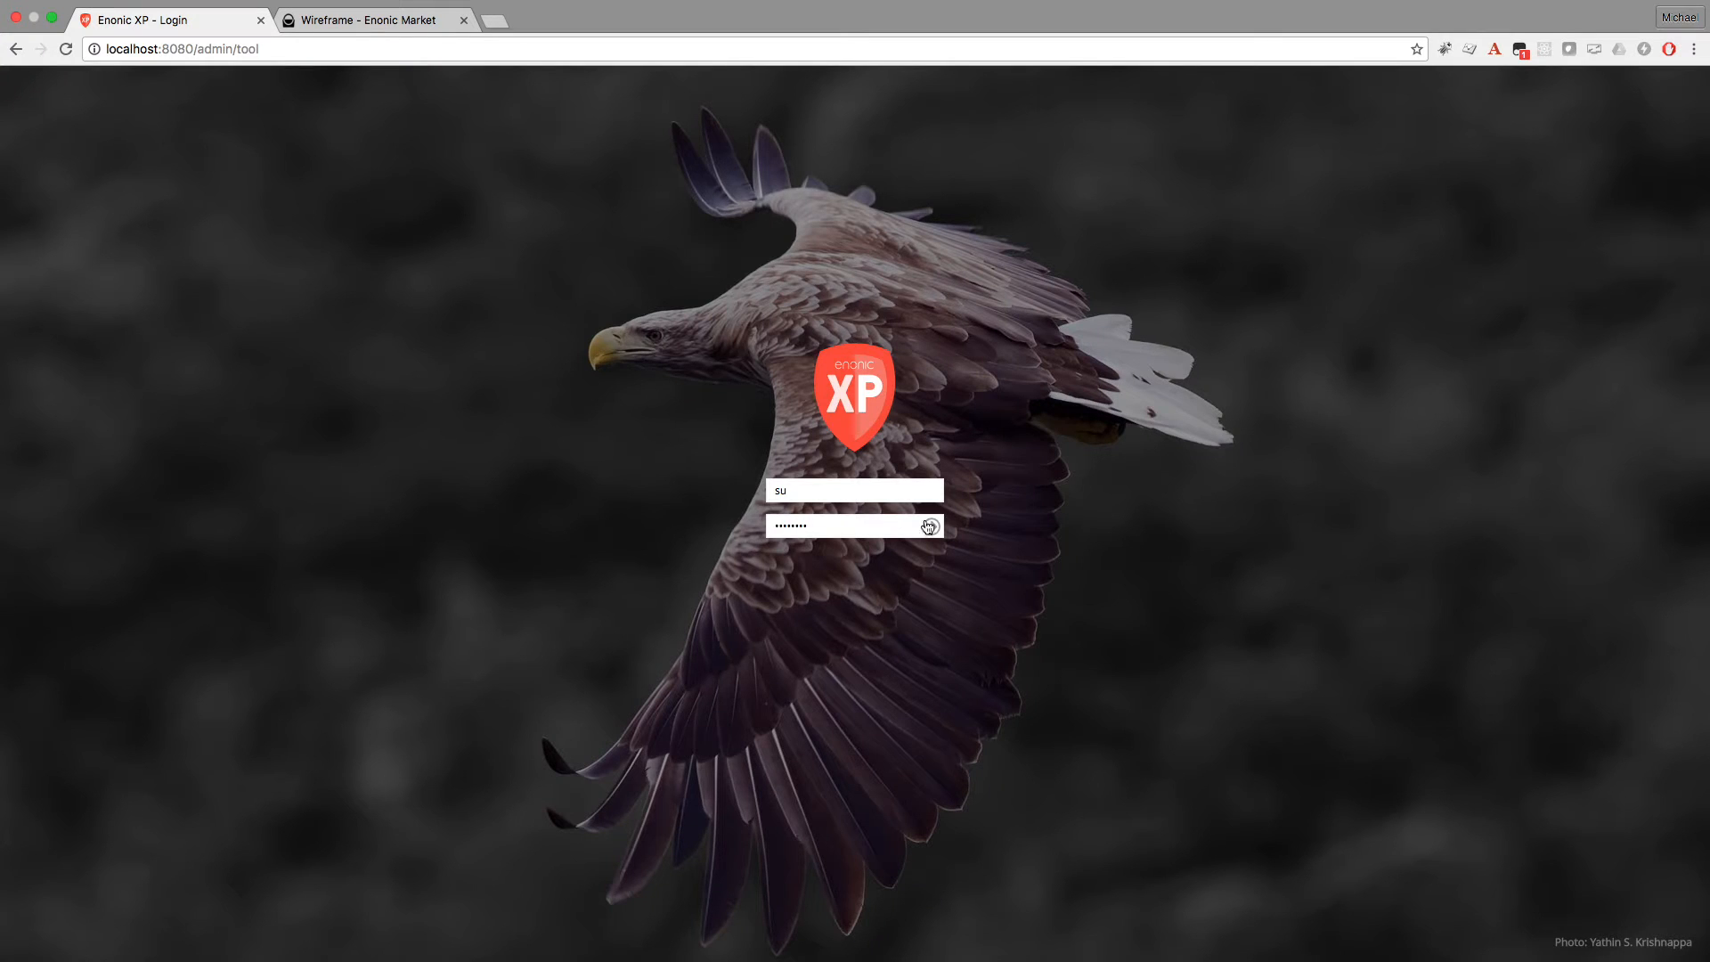
# Log in and install the Wireframe application from the Applications tool so it is started
pyautogui.press('Return')
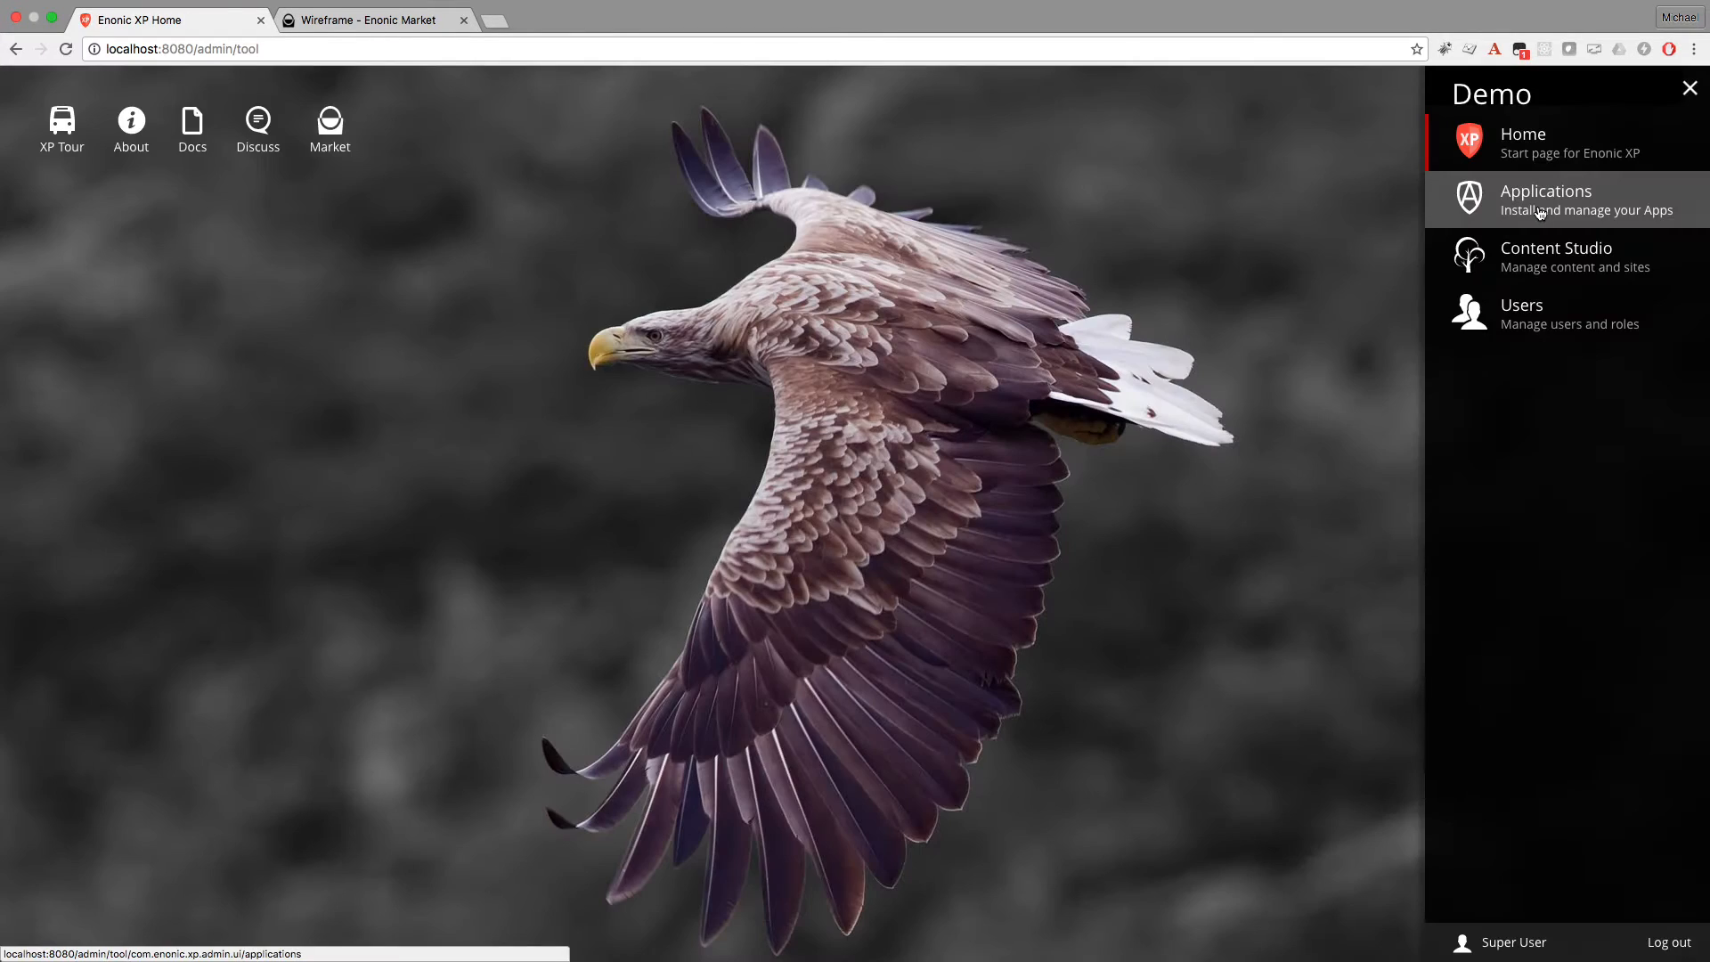
pyautogui.click(1541, 213)
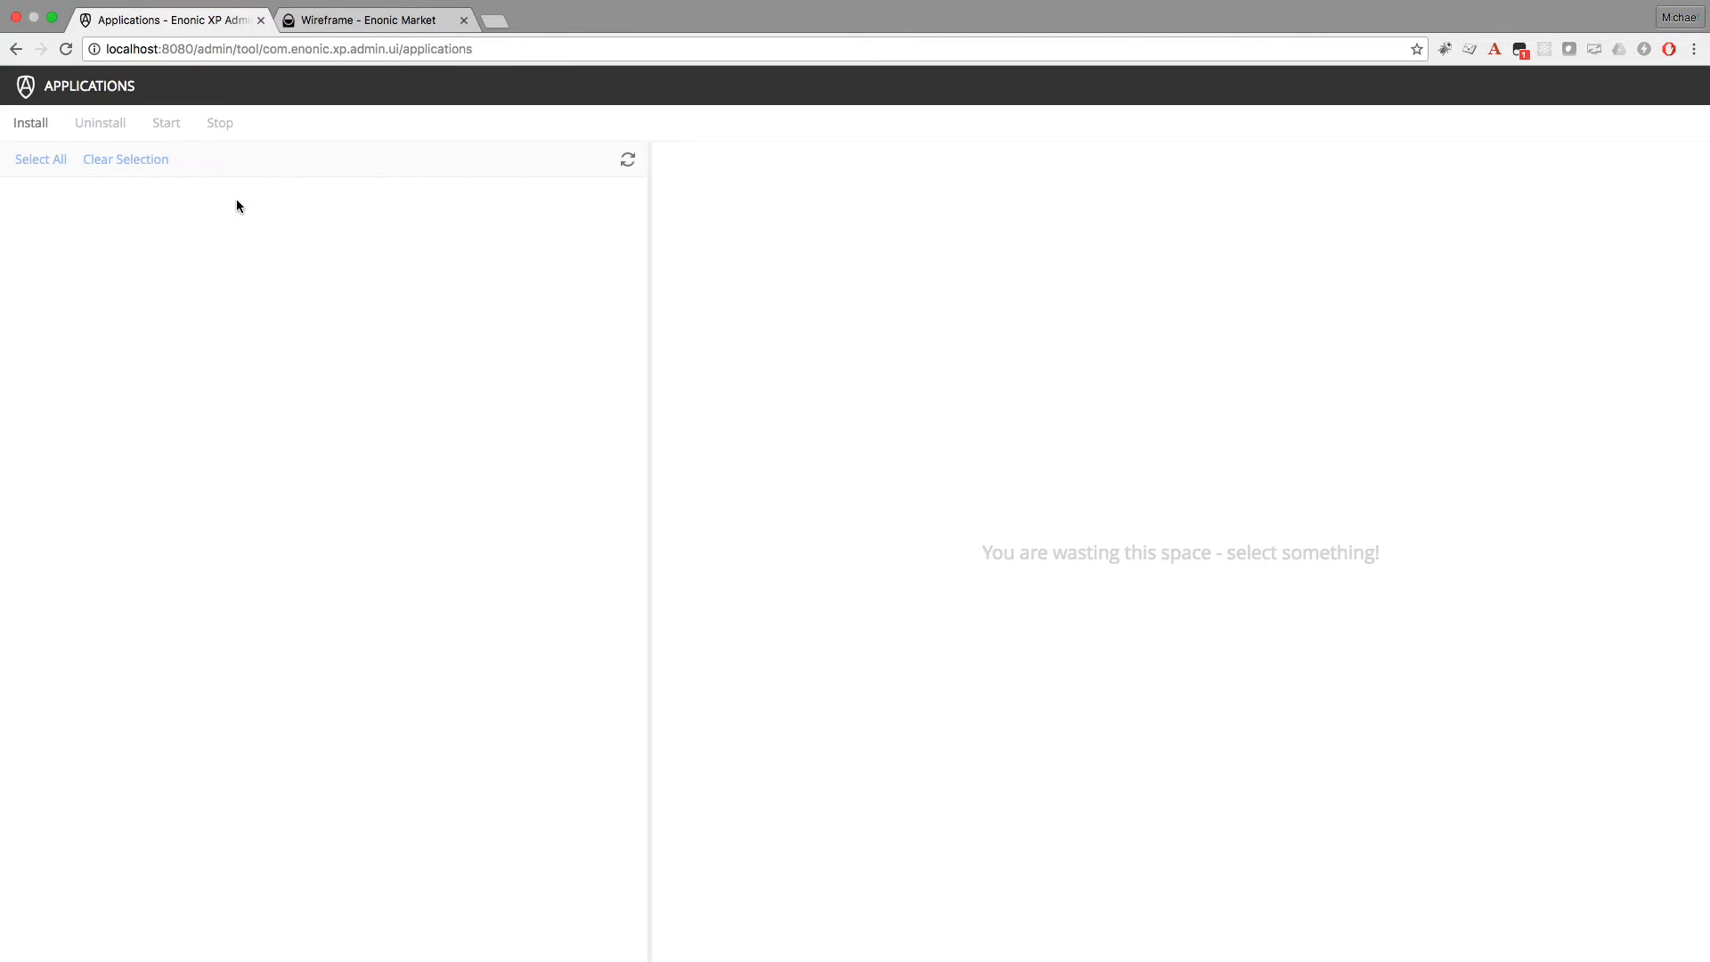
pyautogui.click(35, 124)
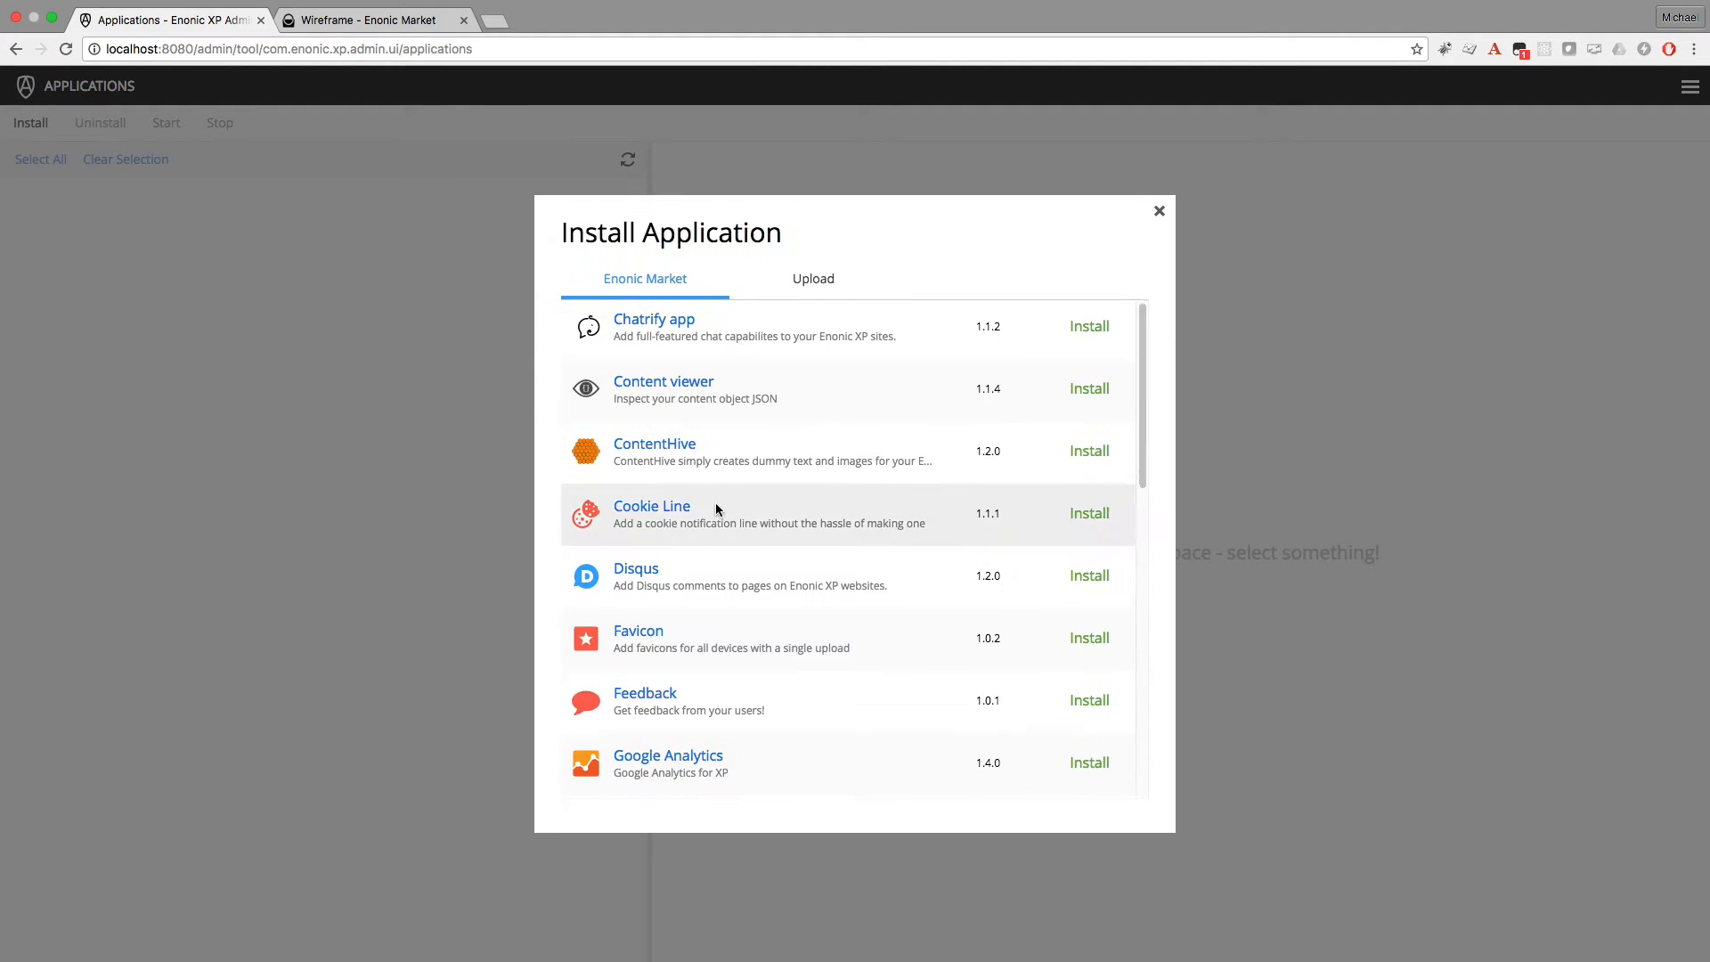
pyautogui.scroll(-10, 717, 505)
pyautogui.scroll(-5, 716, 505)
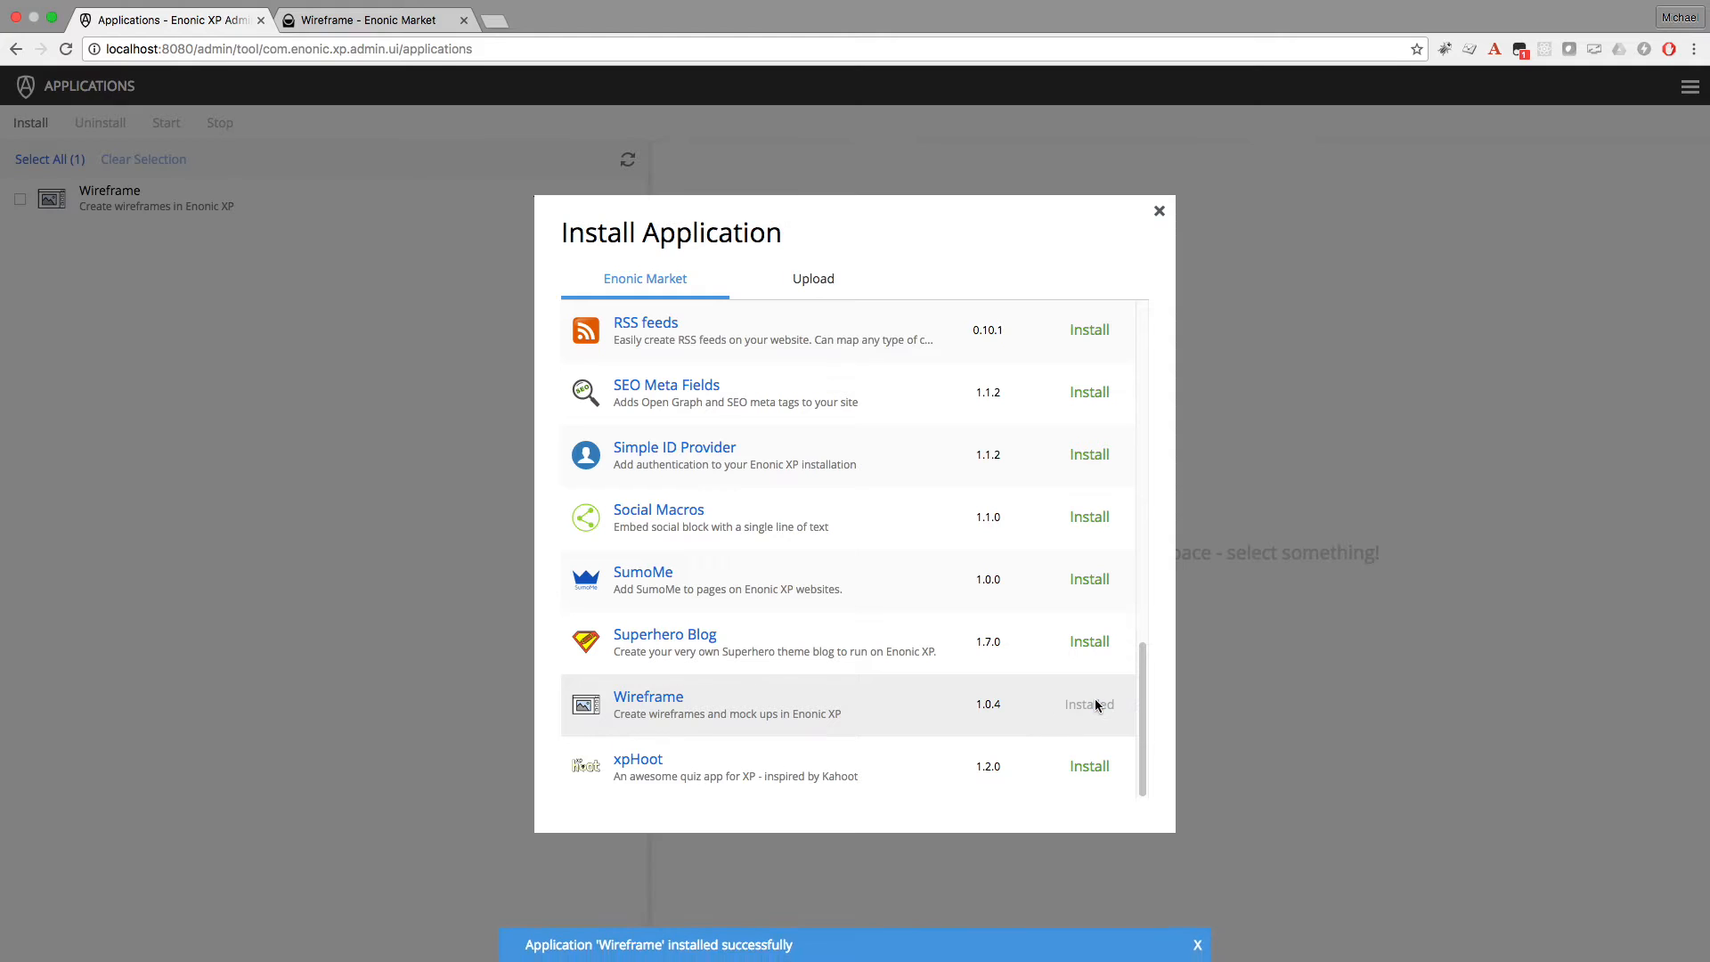
pyautogui.click(1162, 208)
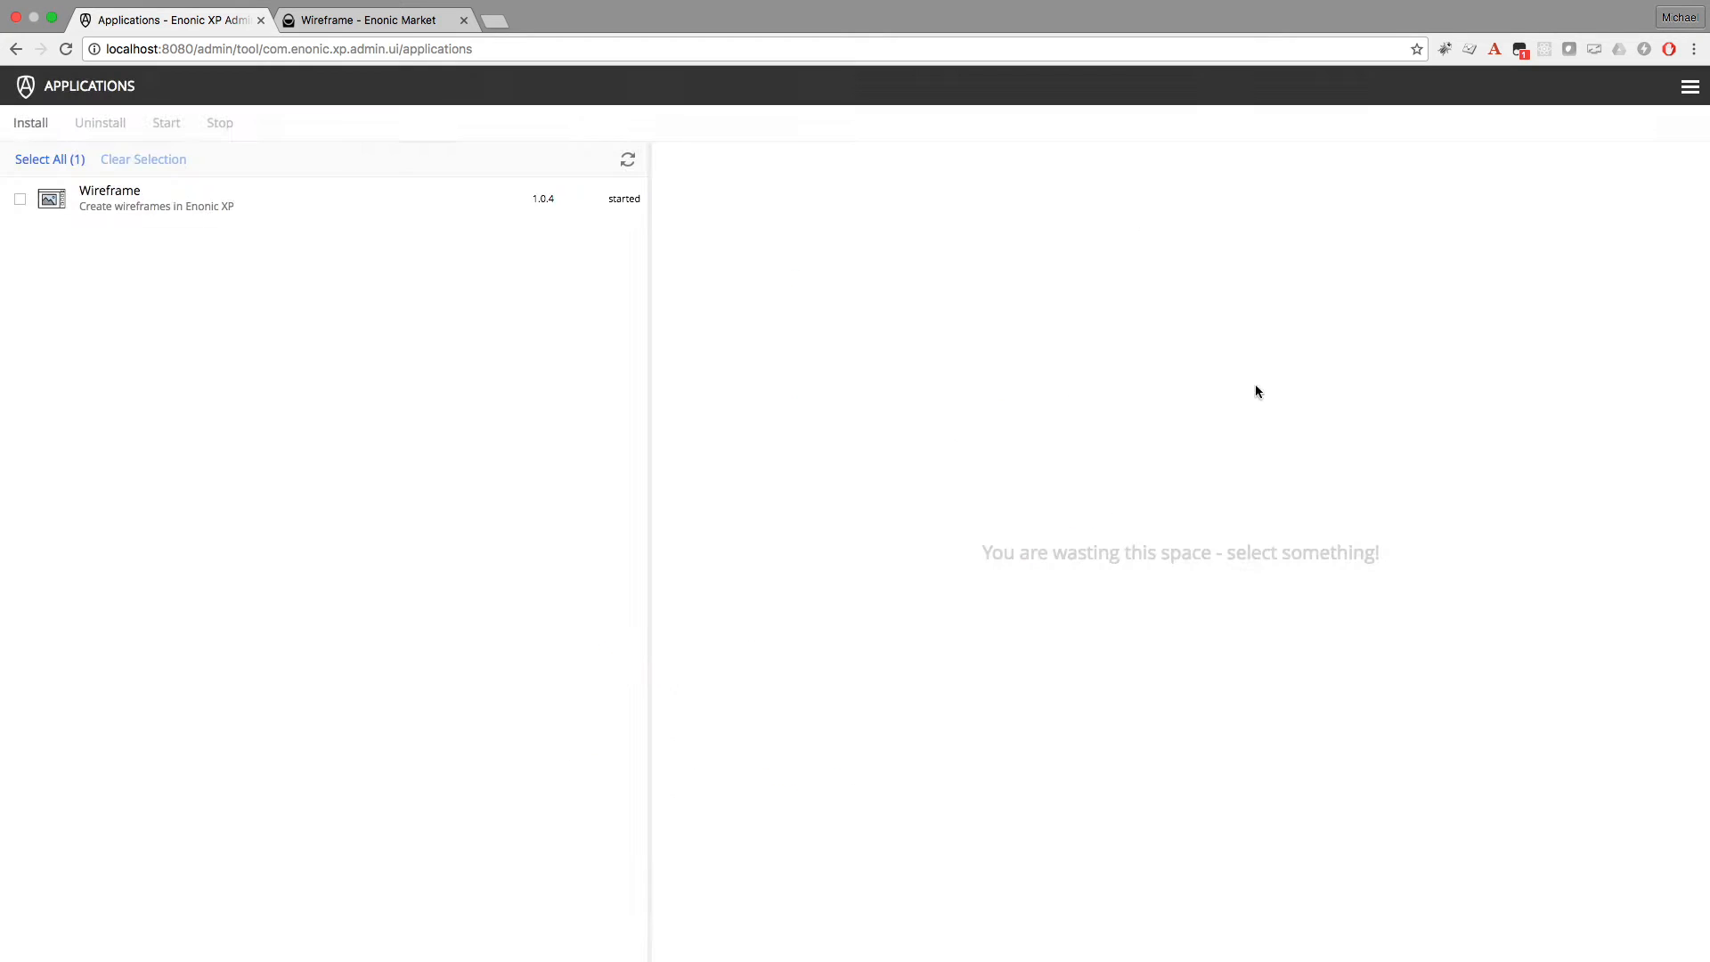
# Preview the ACME Wireframe site's About us and Videos pages, then collapse its page tree
pyautogui.click(1690, 88)
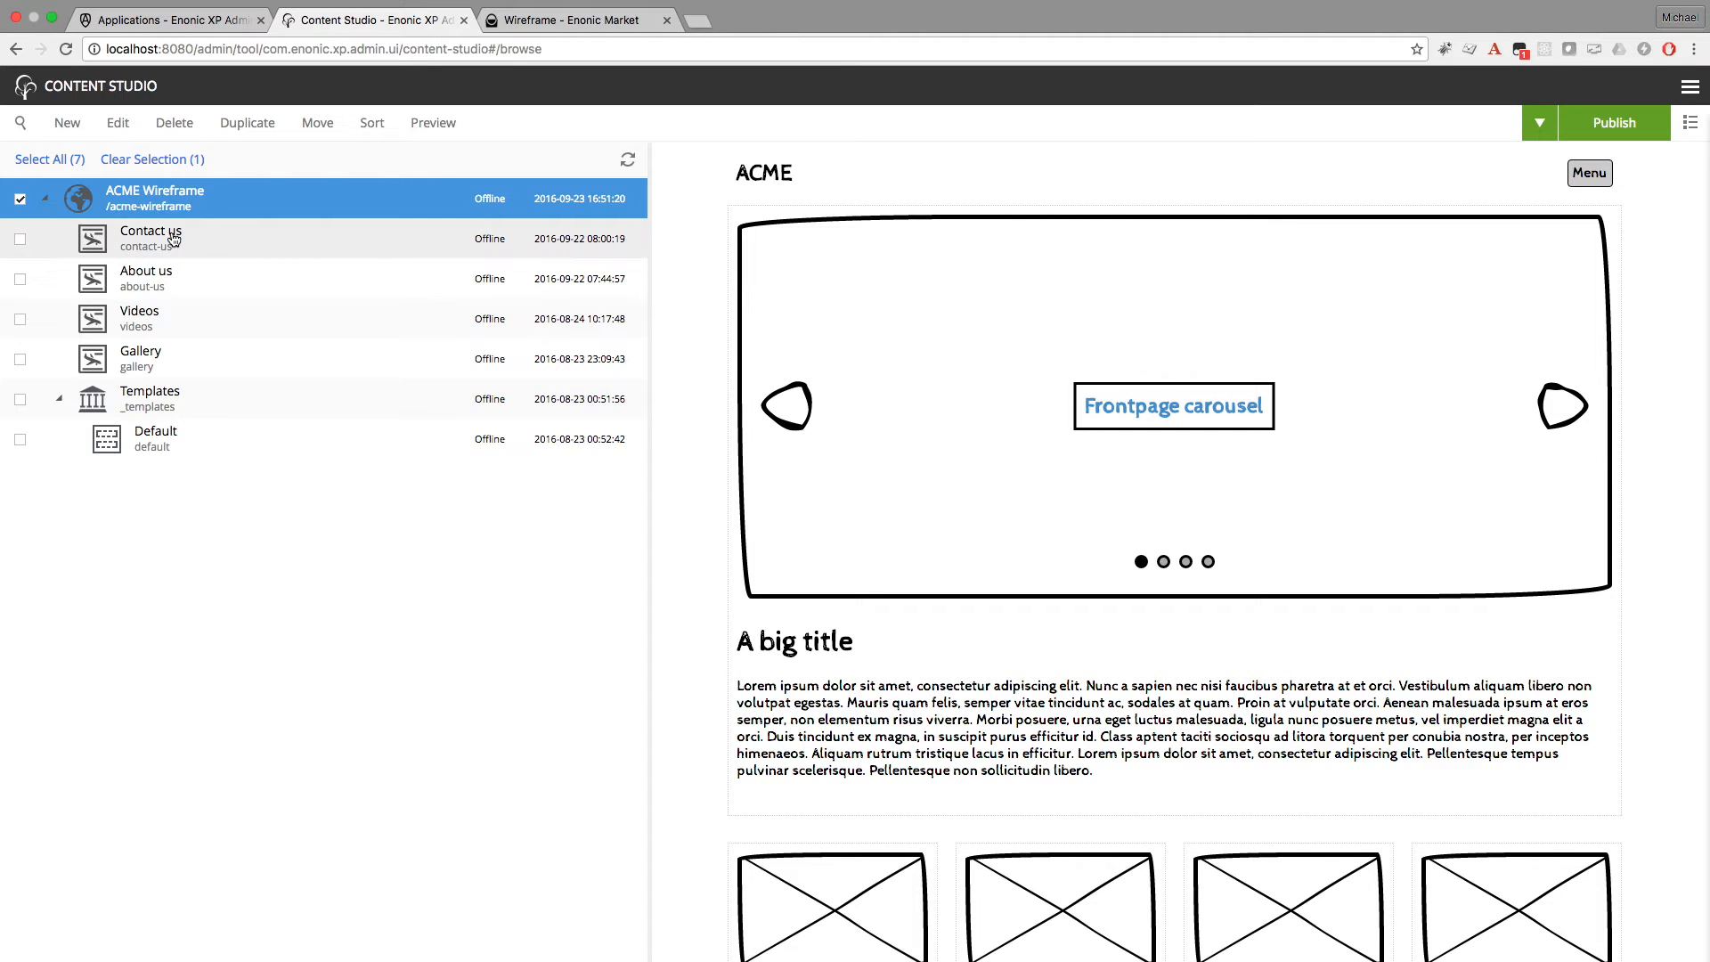
pyautogui.click(201, 249)
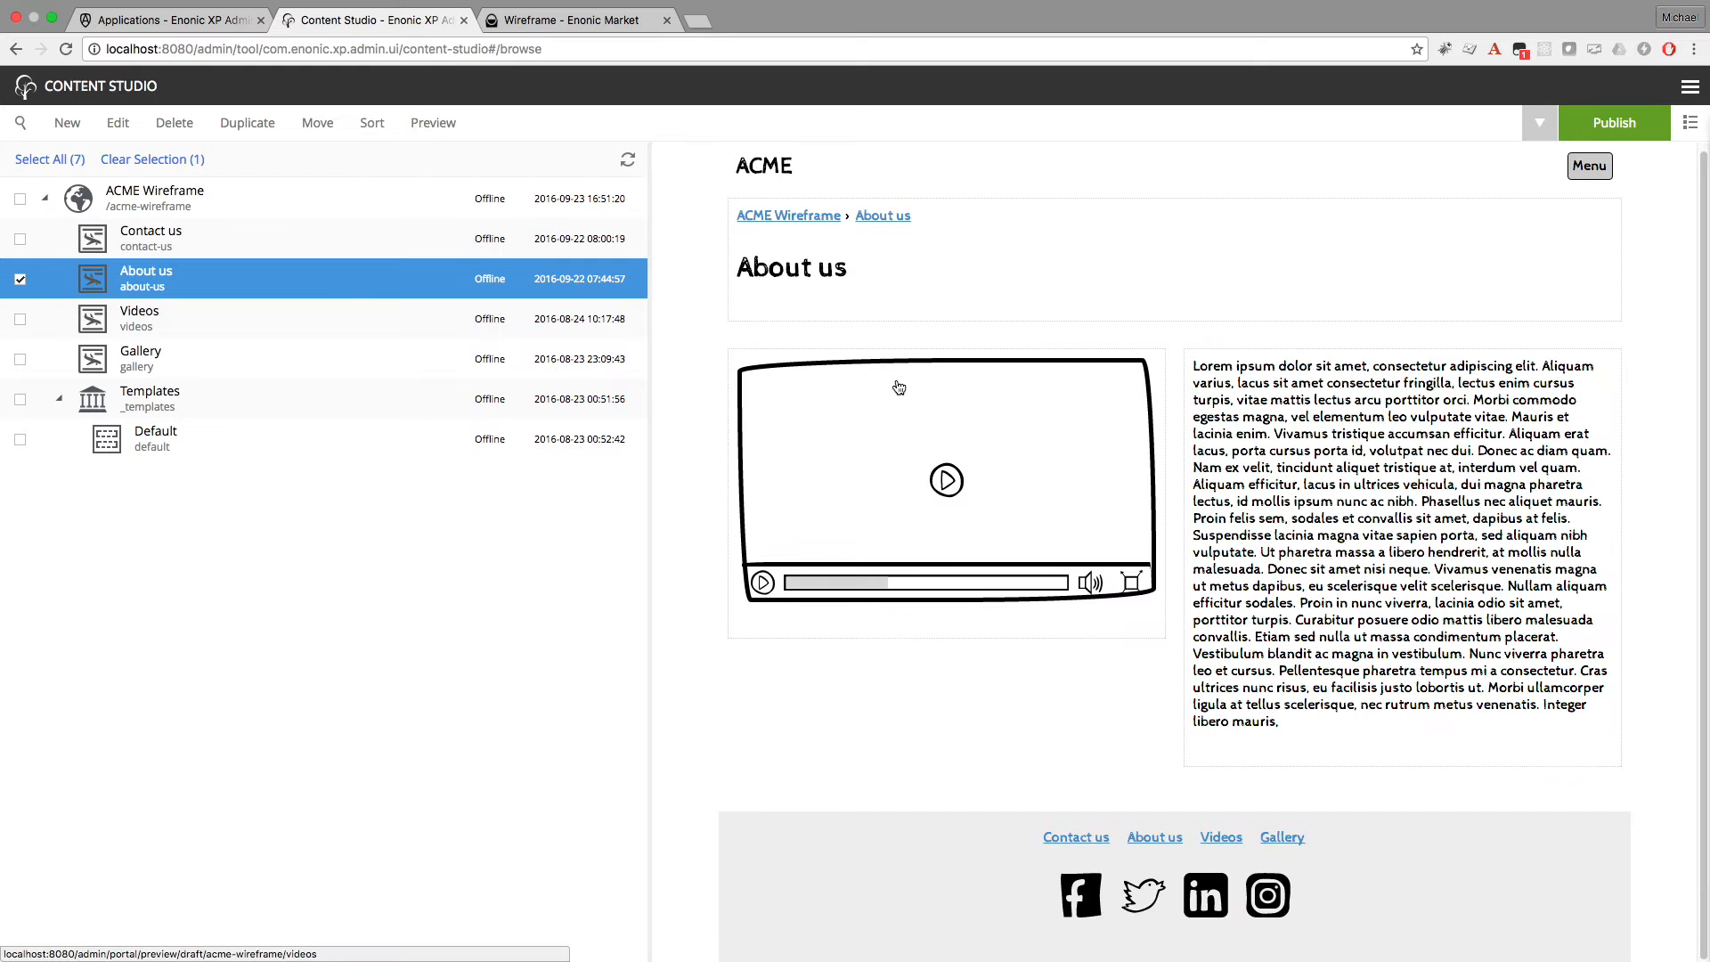
pyautogui.click(201, 319)
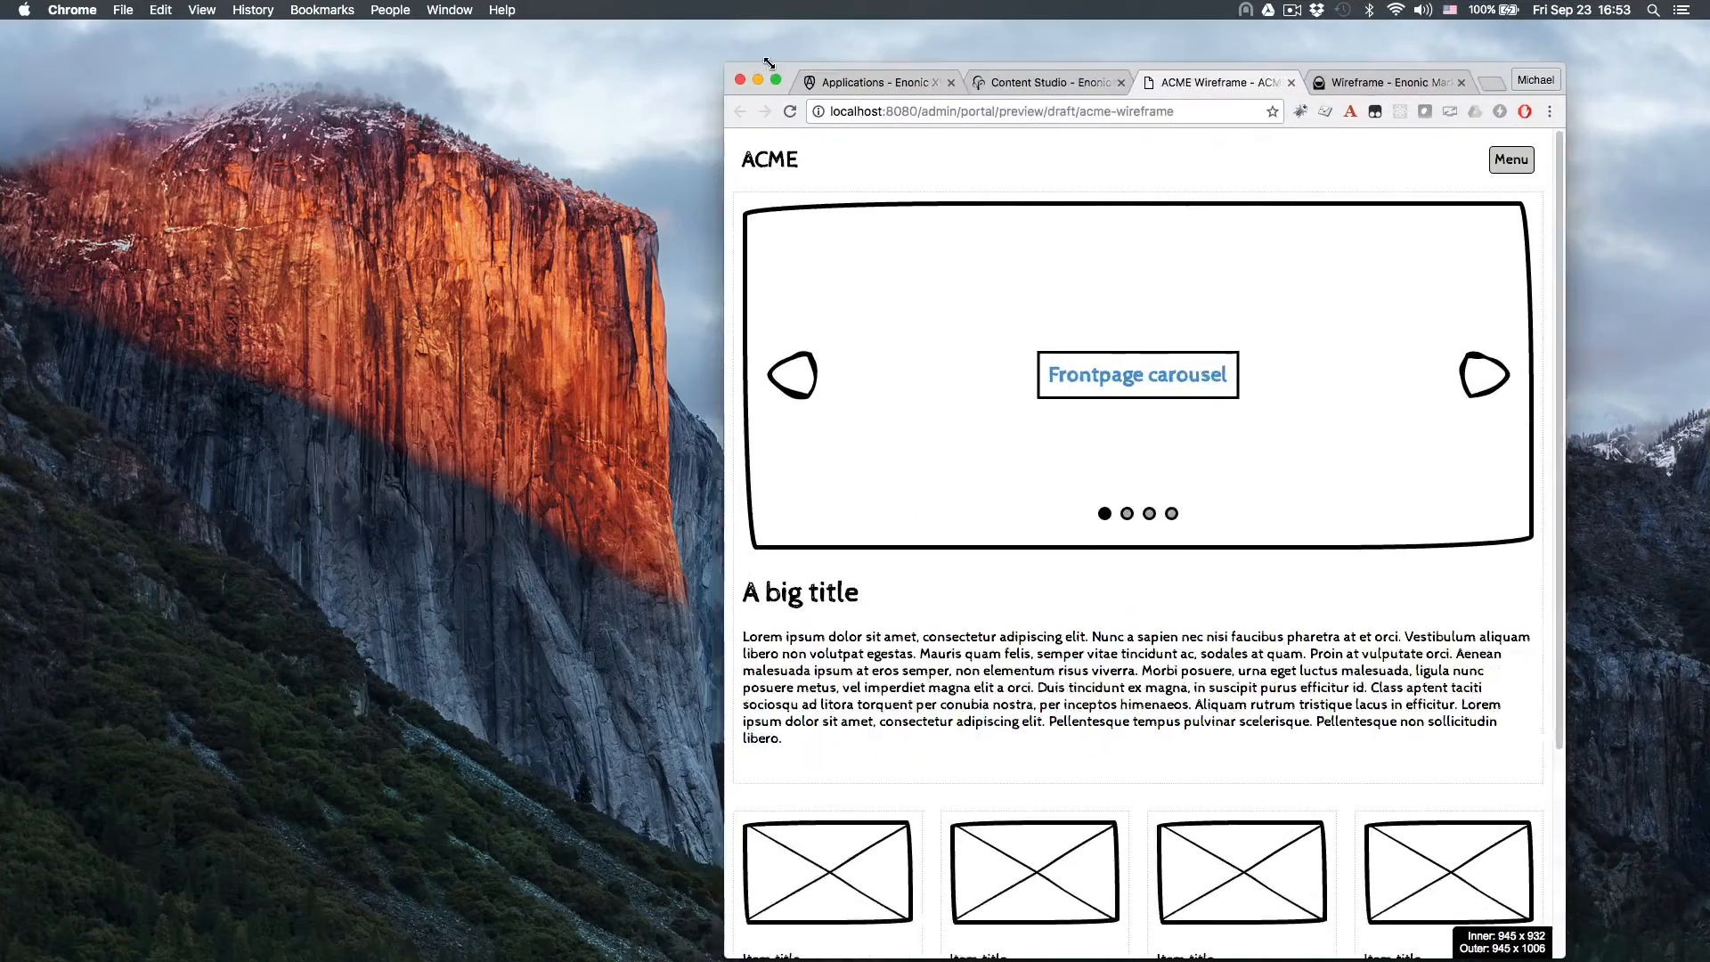
pyautogui.scroll(-10, 1336, 488)
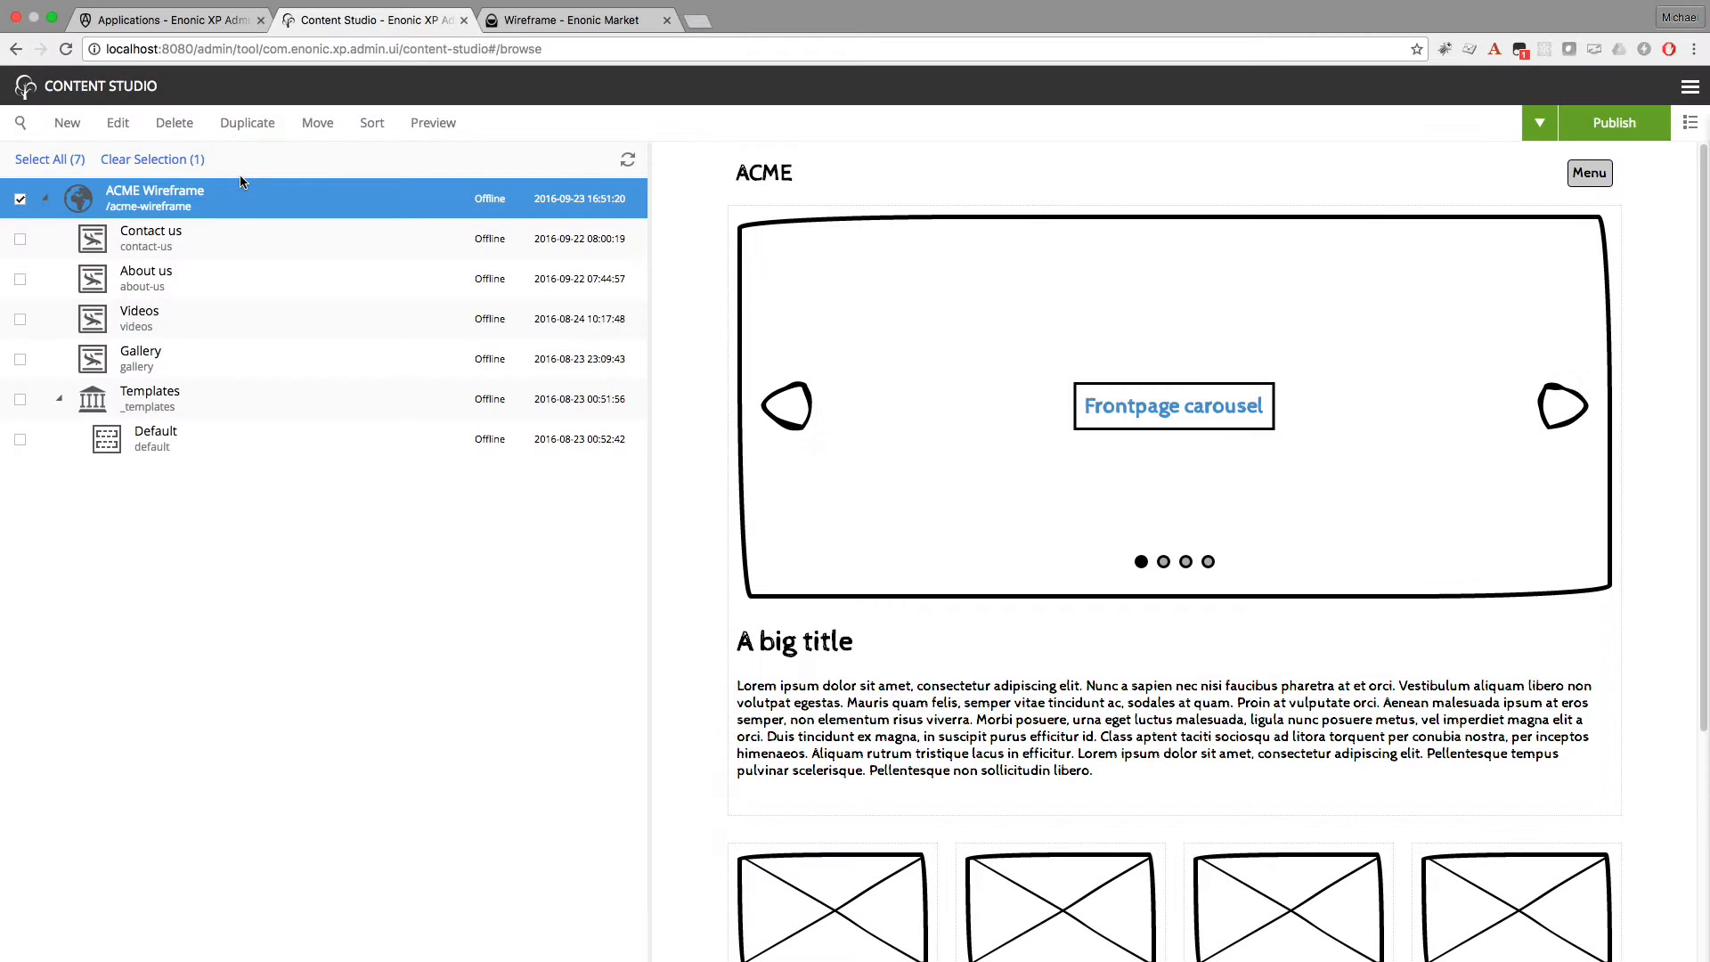
pyautogui.click(46, 199)
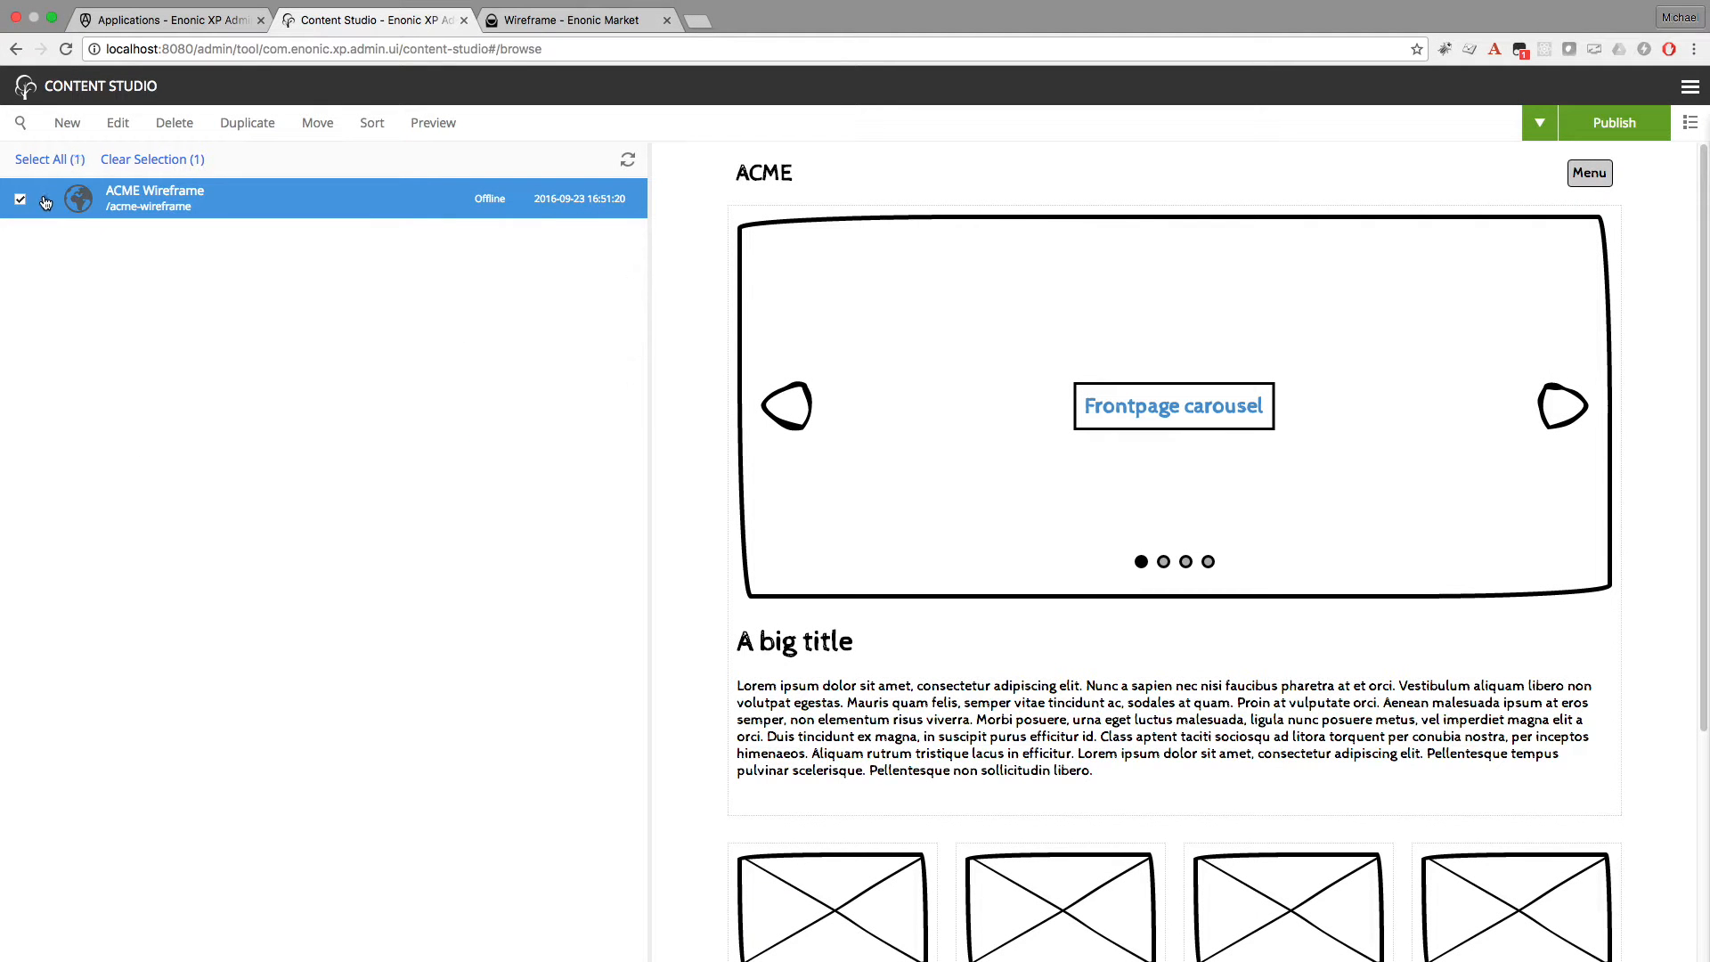
# Create a new site named Acme Inc. and add the Wireframe application to it
pyautogui.click(21, 200)
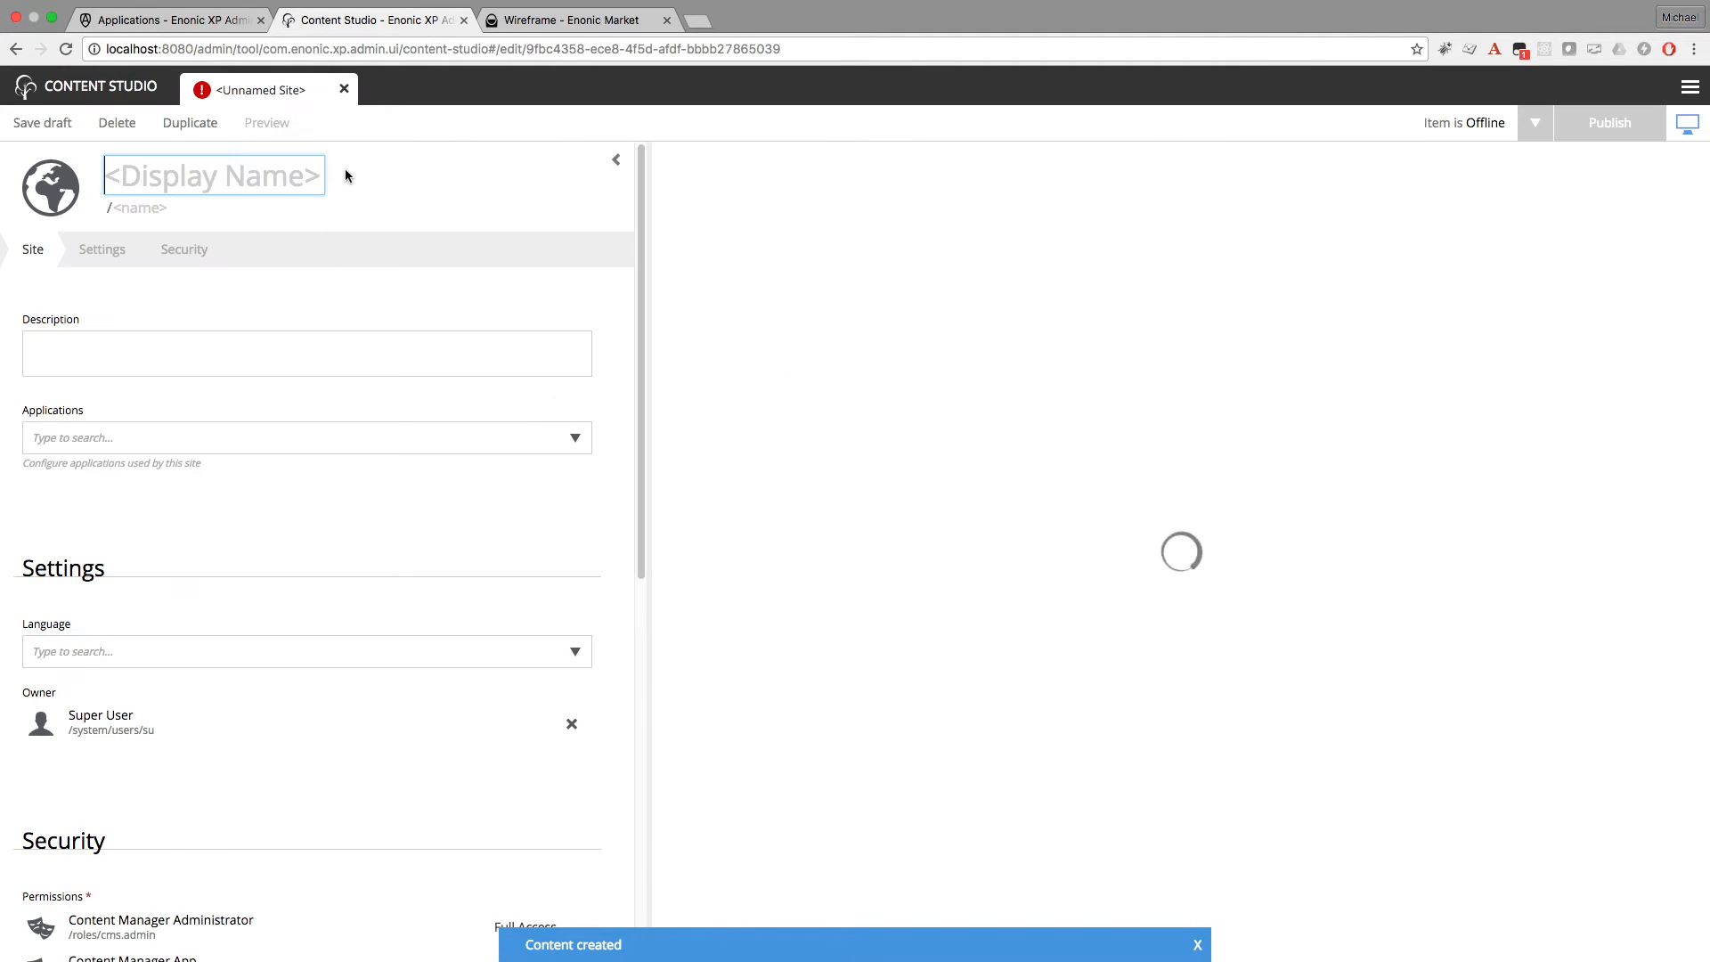
pyautogui.write('Acmew')
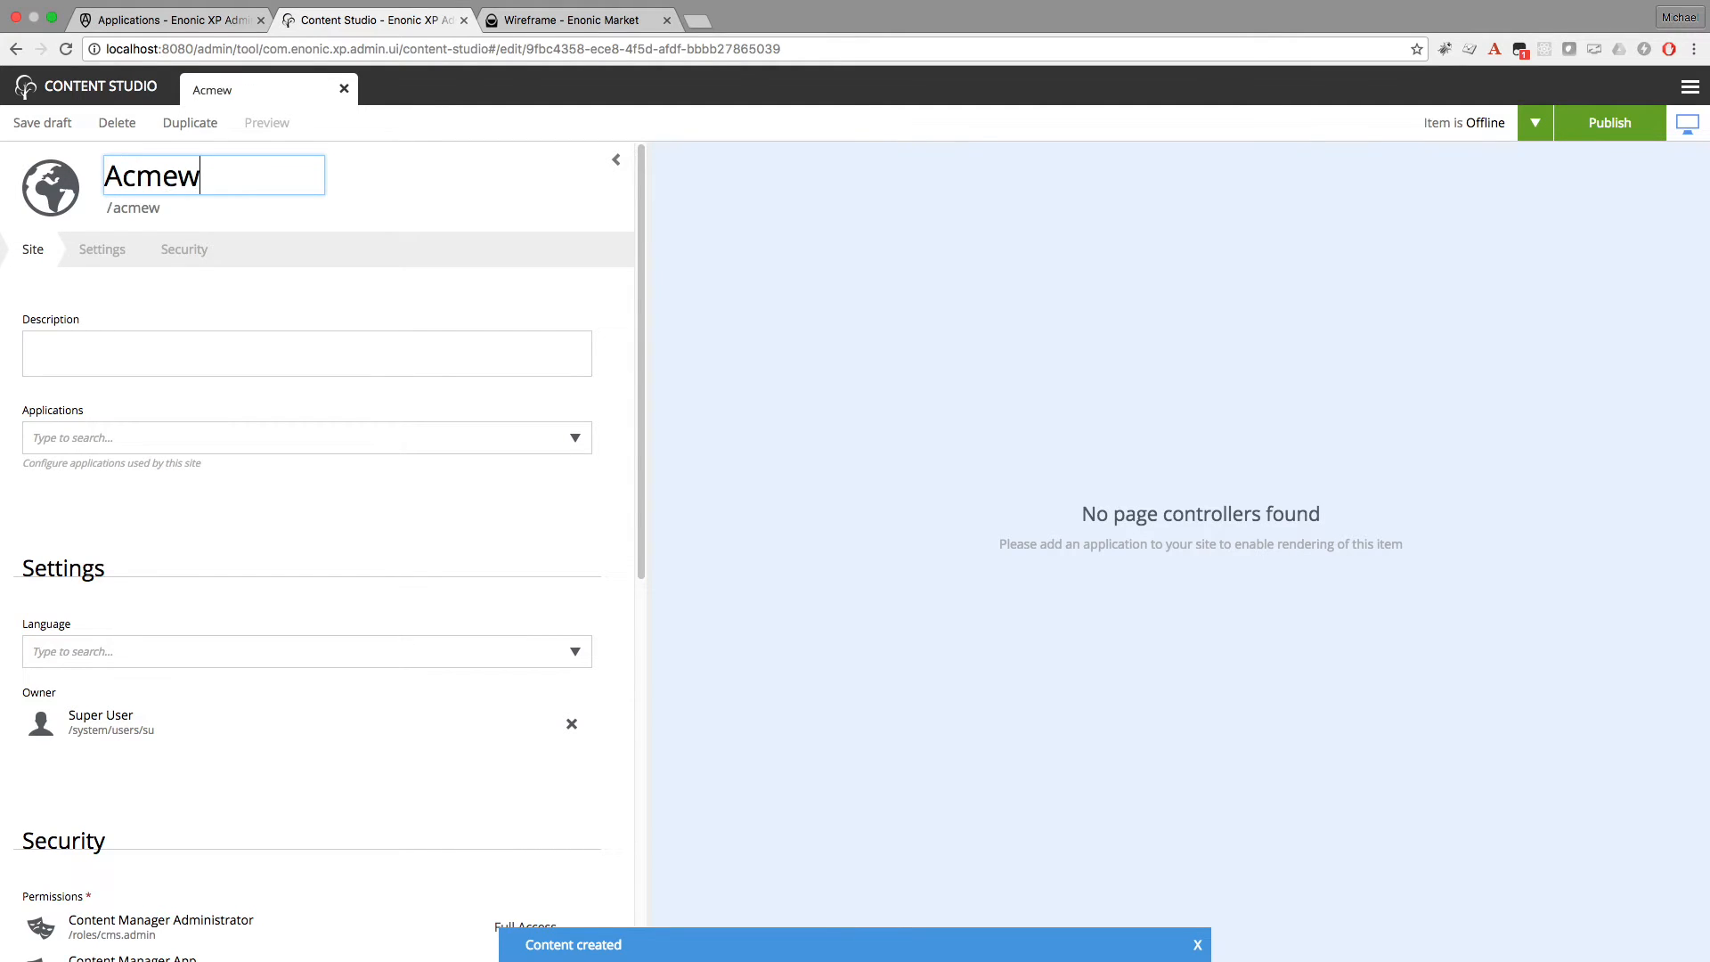
pyautogui.press('BackSpace')
pyautogui.press('BackSpace')
pyautogui.write('Inc.')
pyautogui.press('Tab')
pyautogui.press('Tab')
pyautogui.press('Tab')
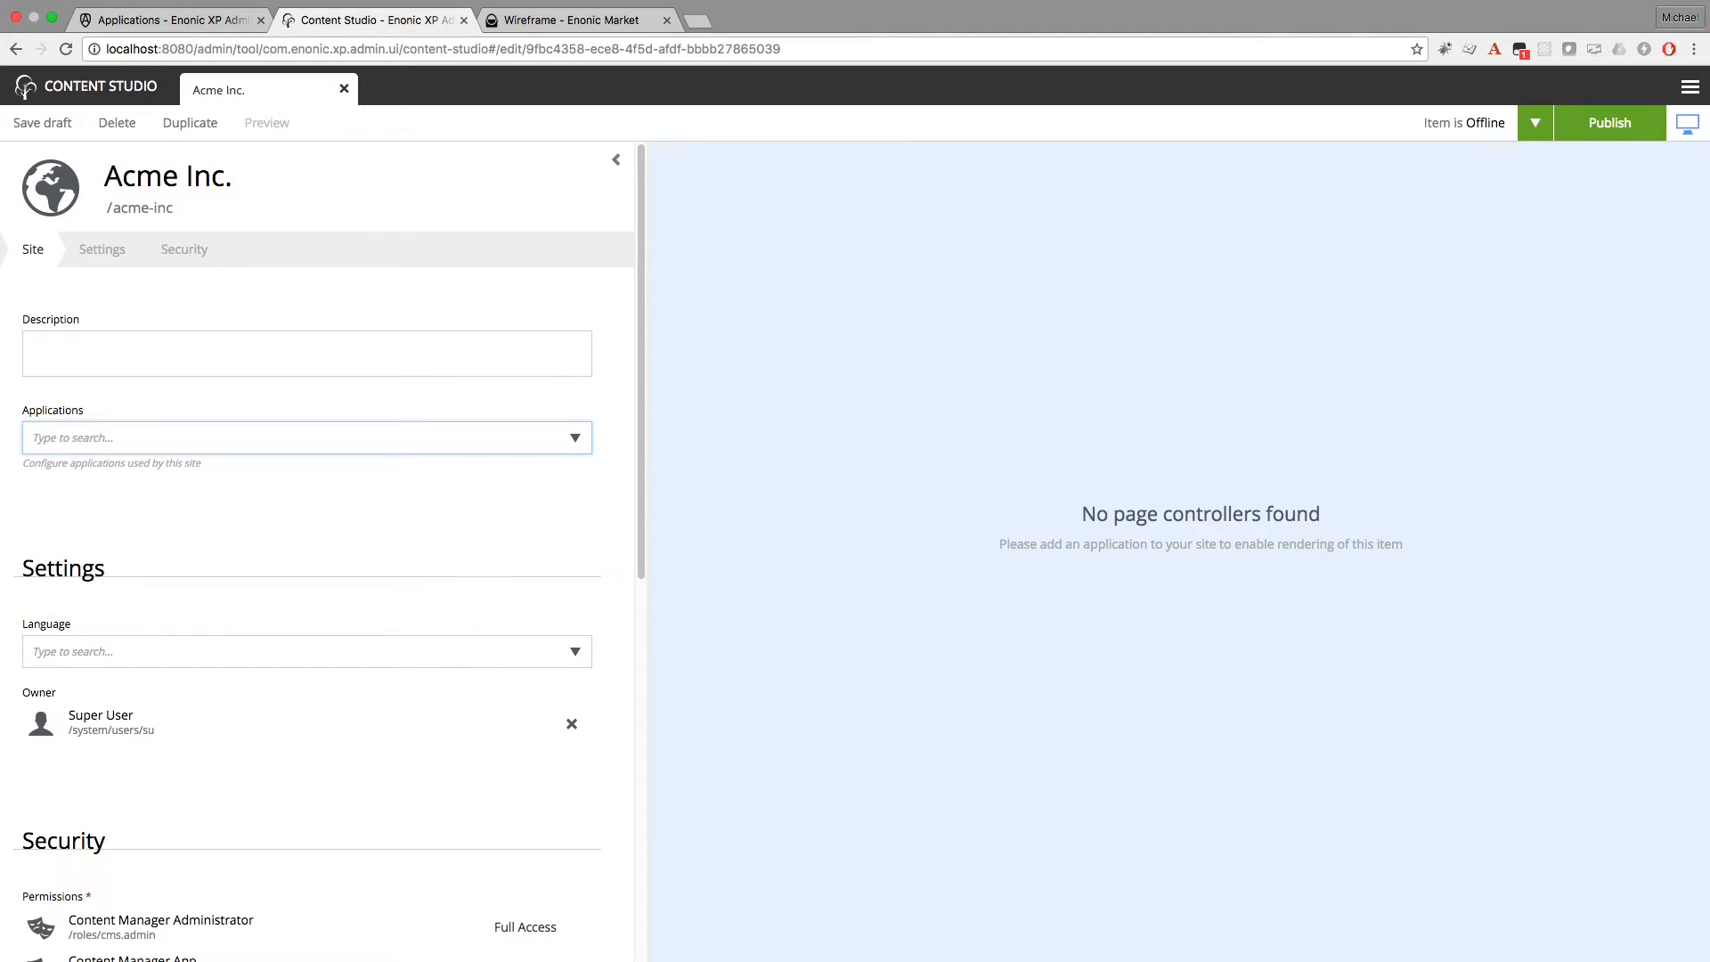
pyautogui.click(578, 440)
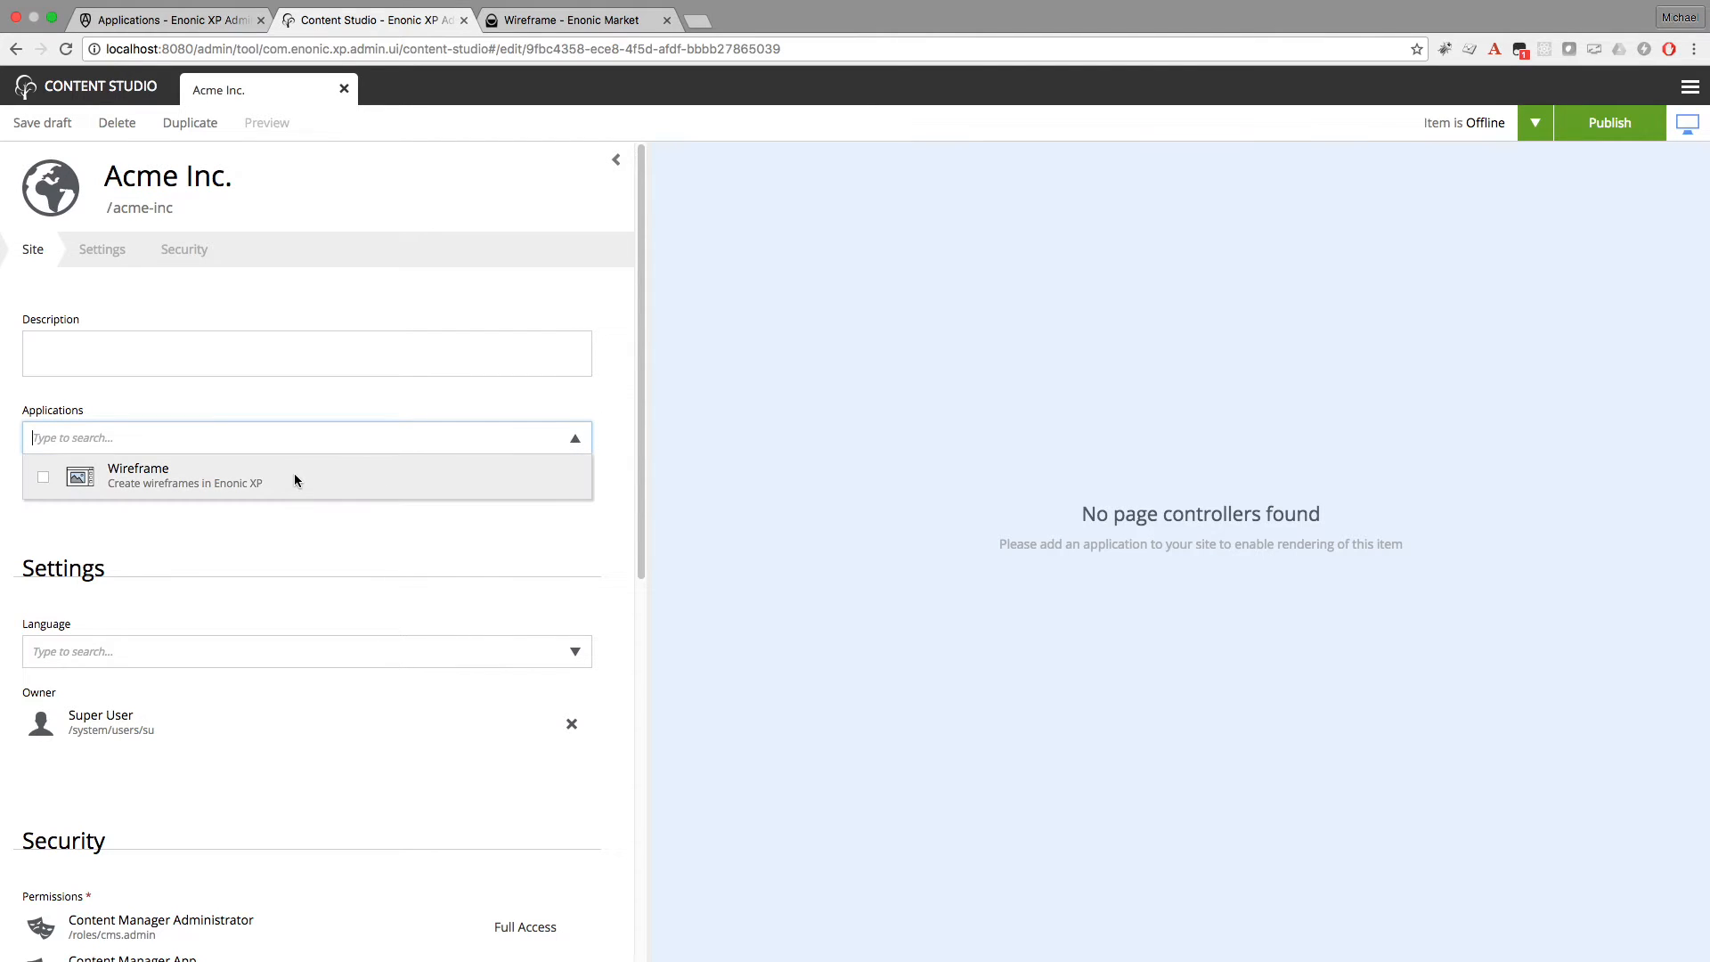
pyautogui.click(295, 479)
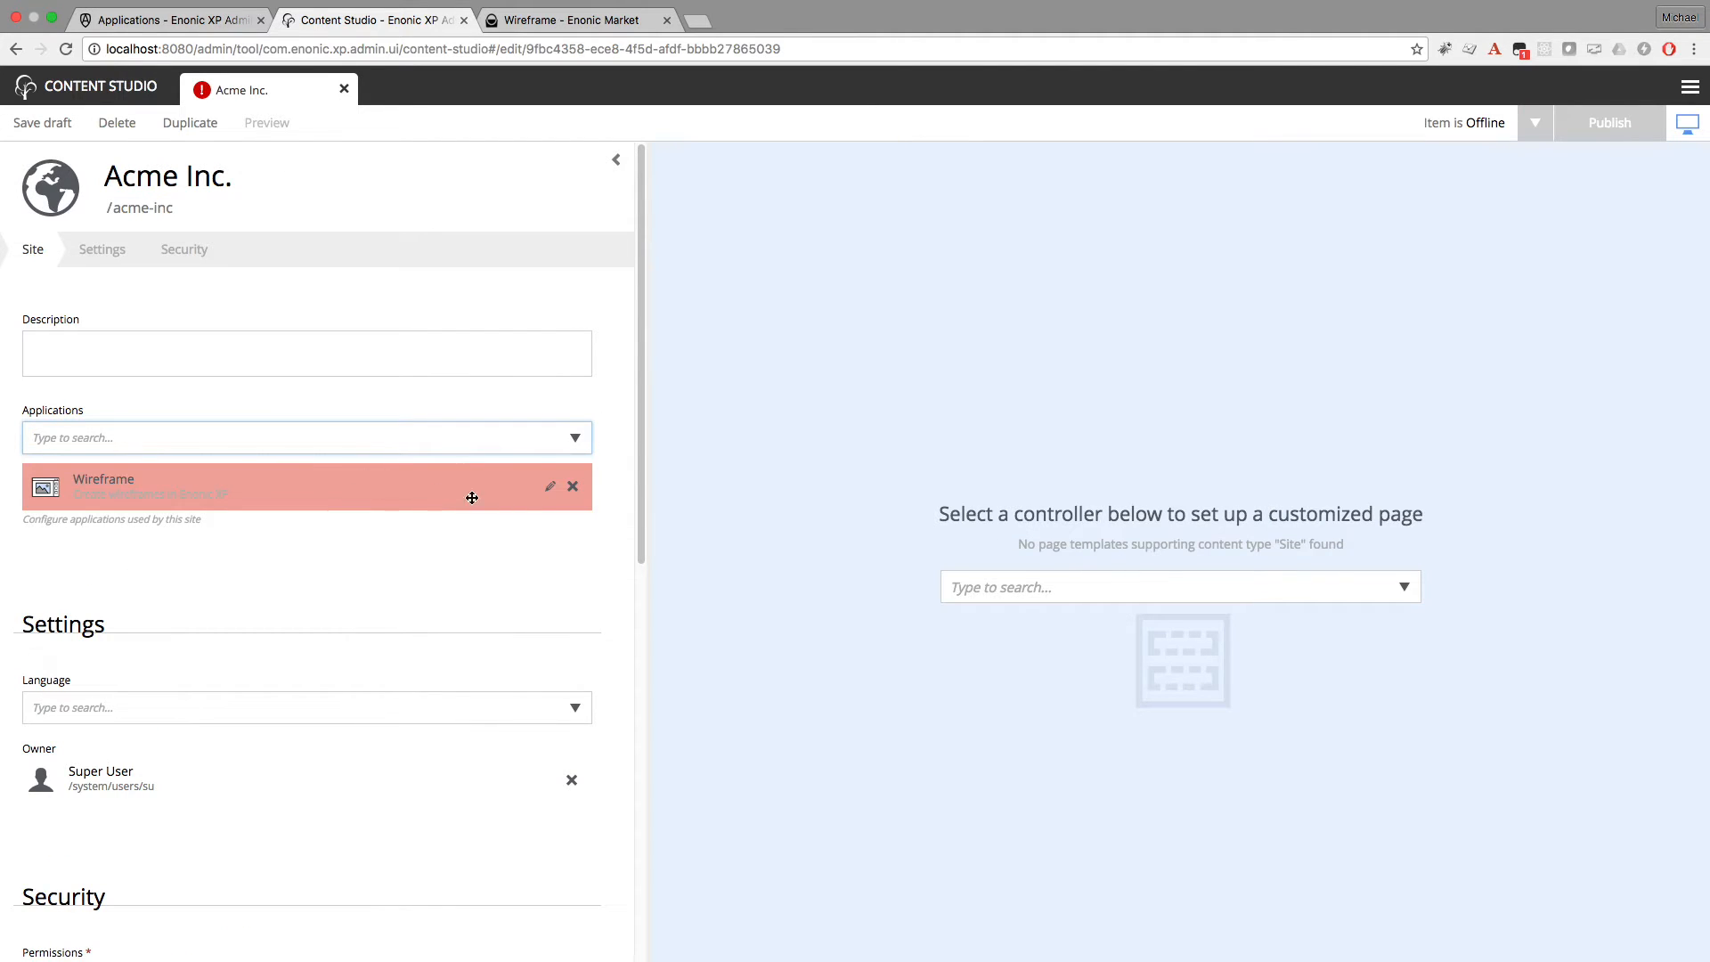
# Enter the Wireframe name and footer text and select Facebook, Twitter, LinkedIn and Instagram social links
pyautogui.click(549, 490)
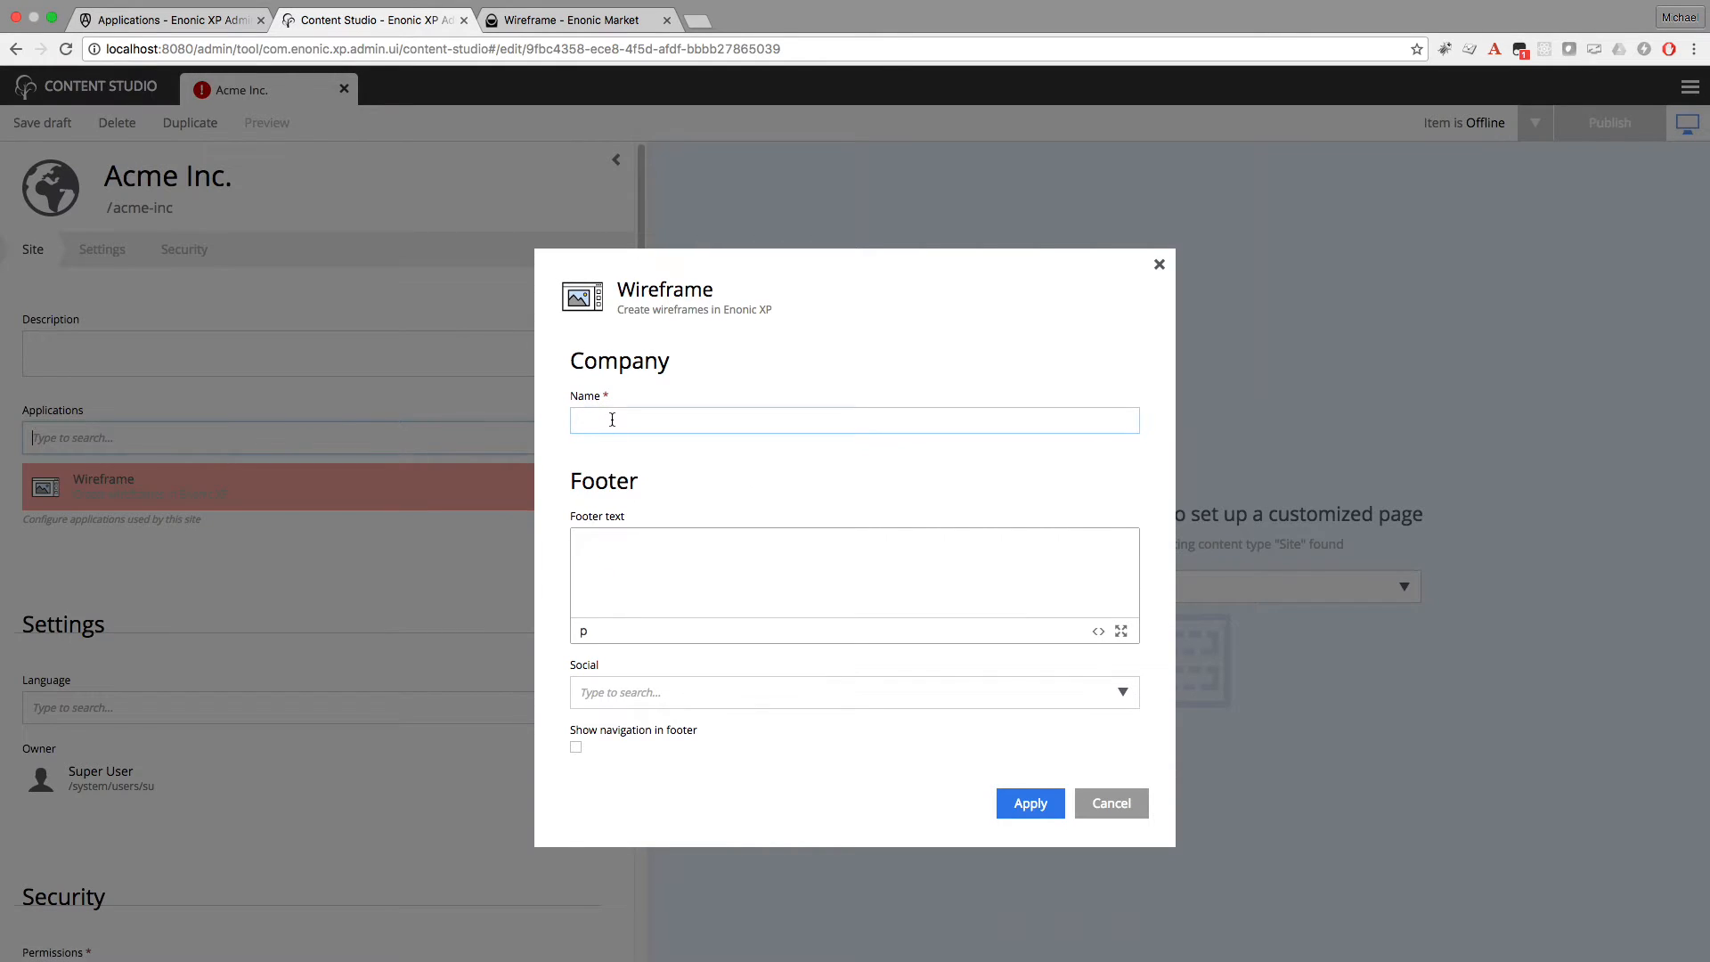
pyautogui.write('Acme Inc.')
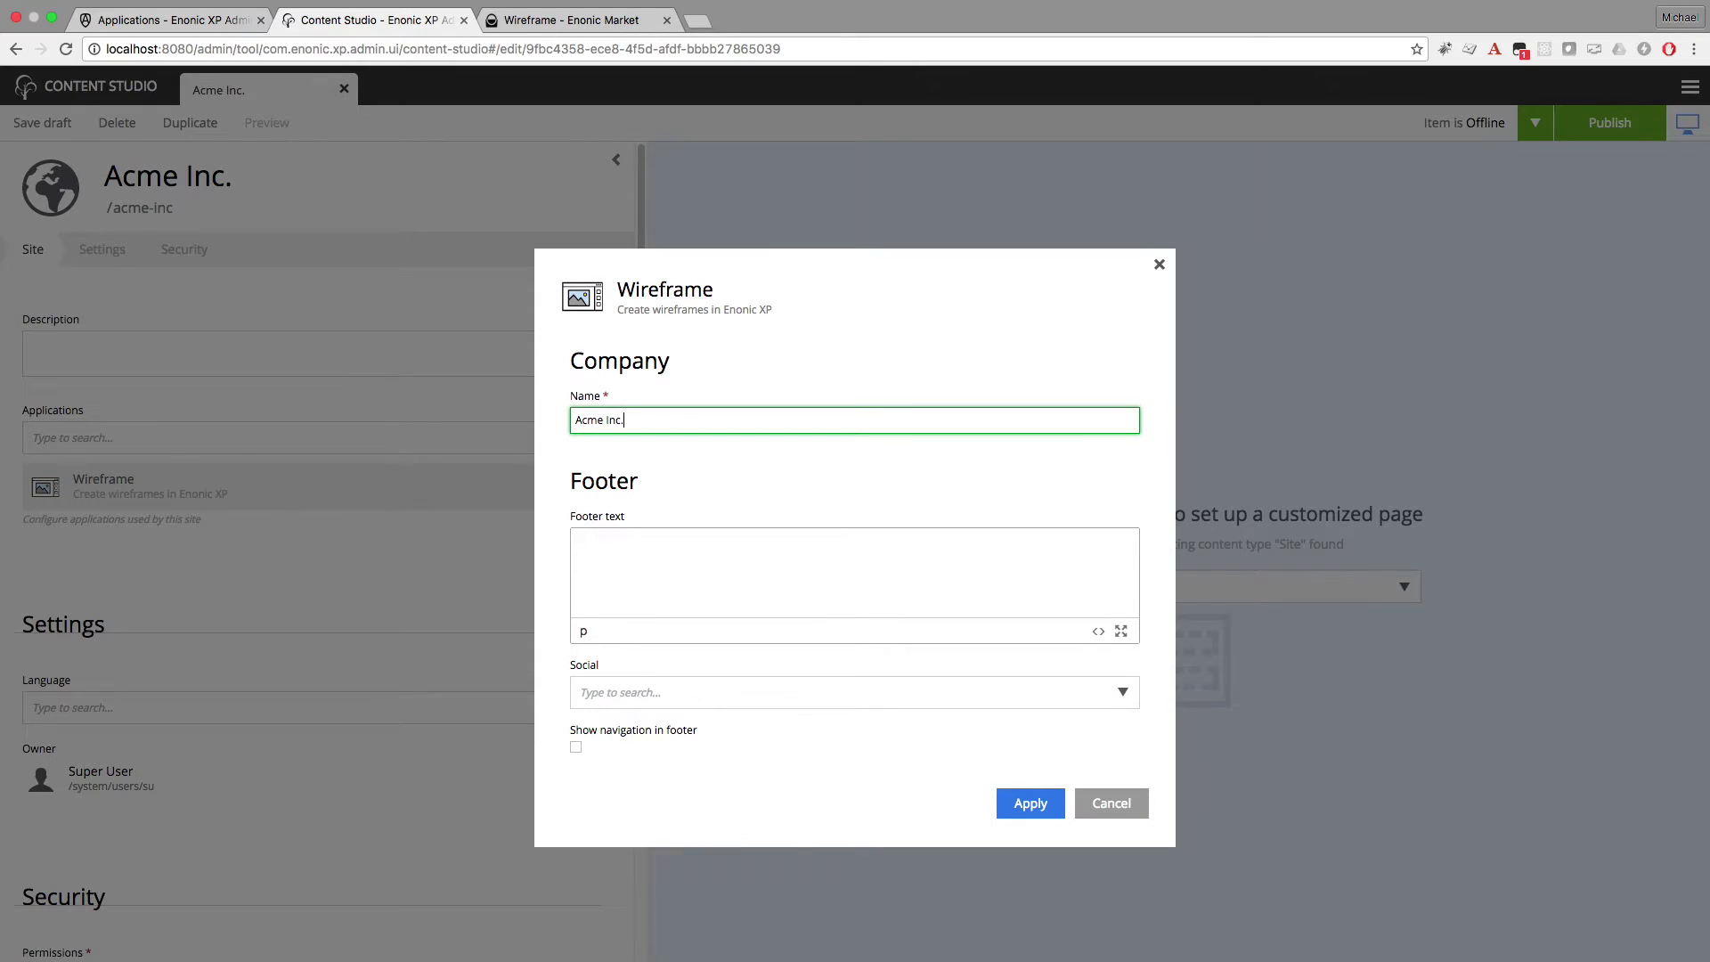
pyautogui.press('Tab')
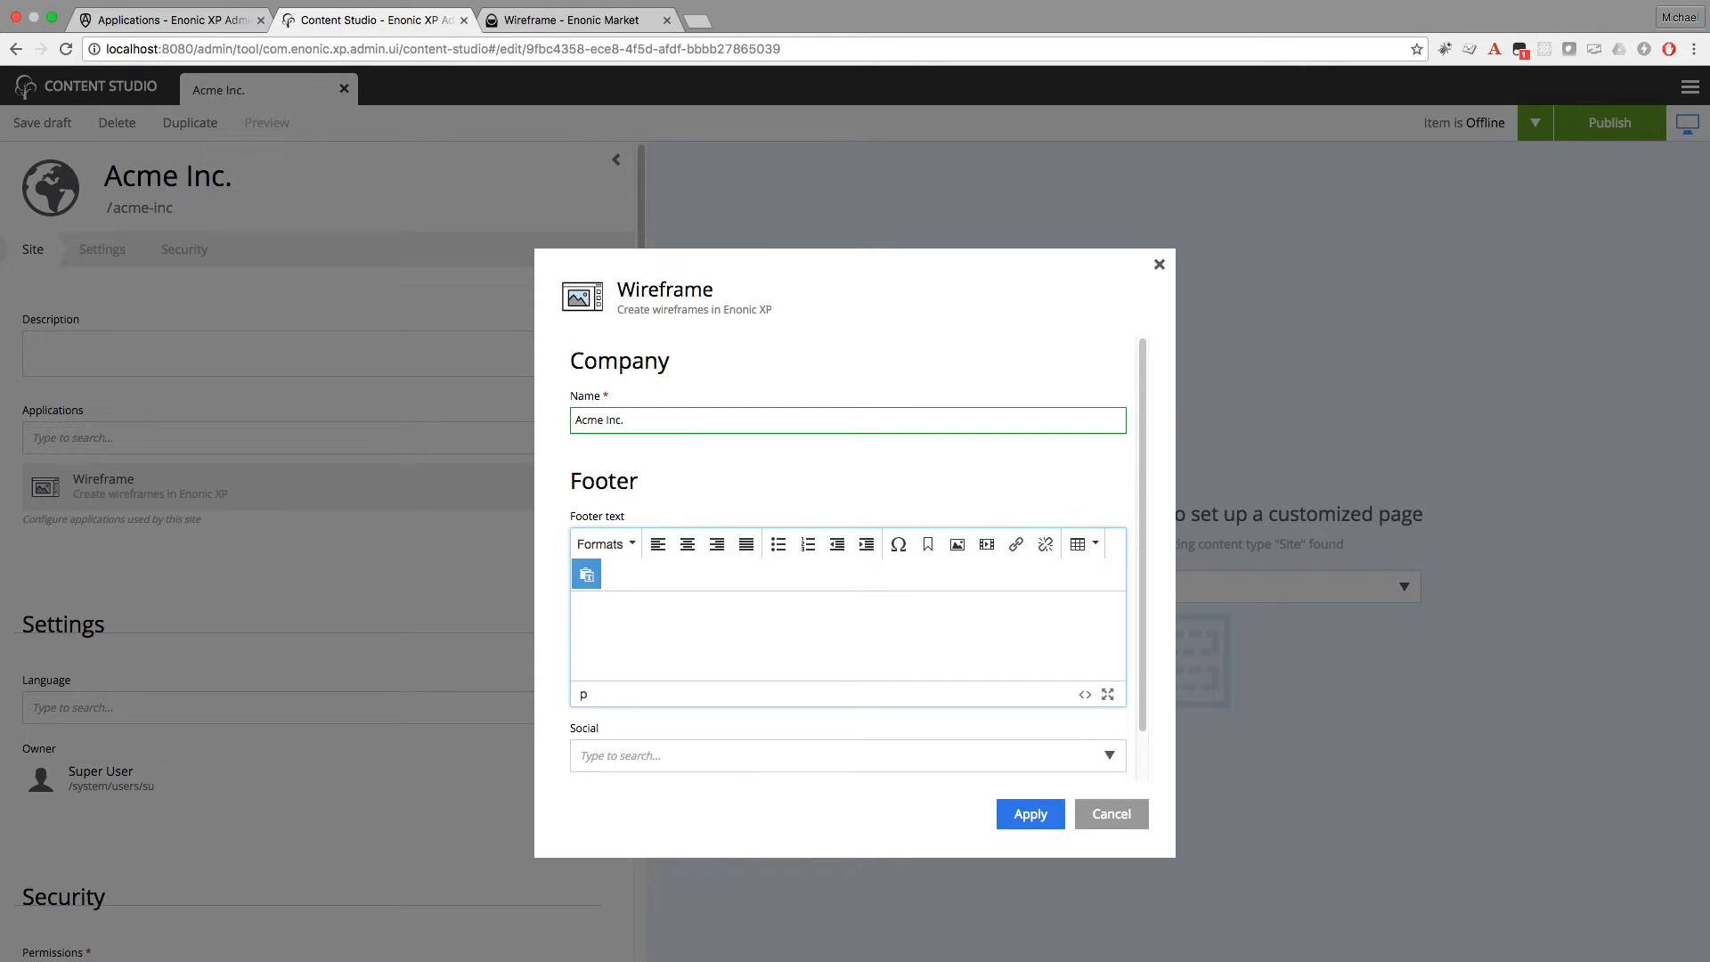
pyautogui.write('This is some footer text for the Acme Inc wireframe site.')
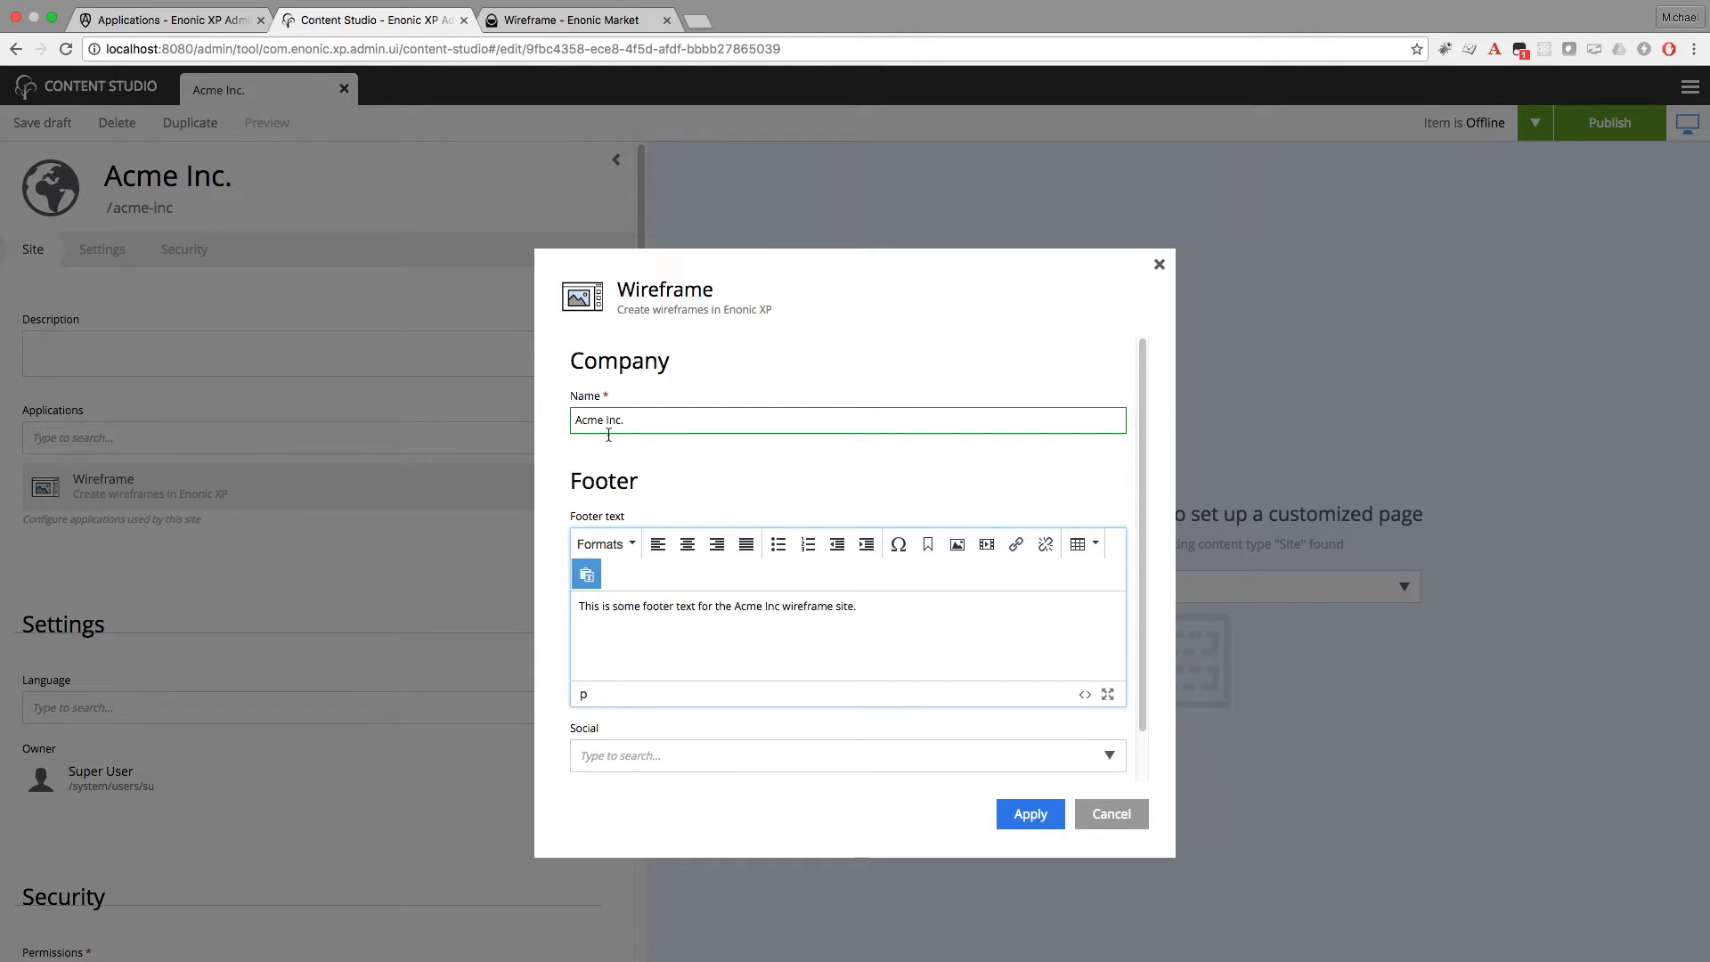
pyautogui.scroll(-1, 589, 481)
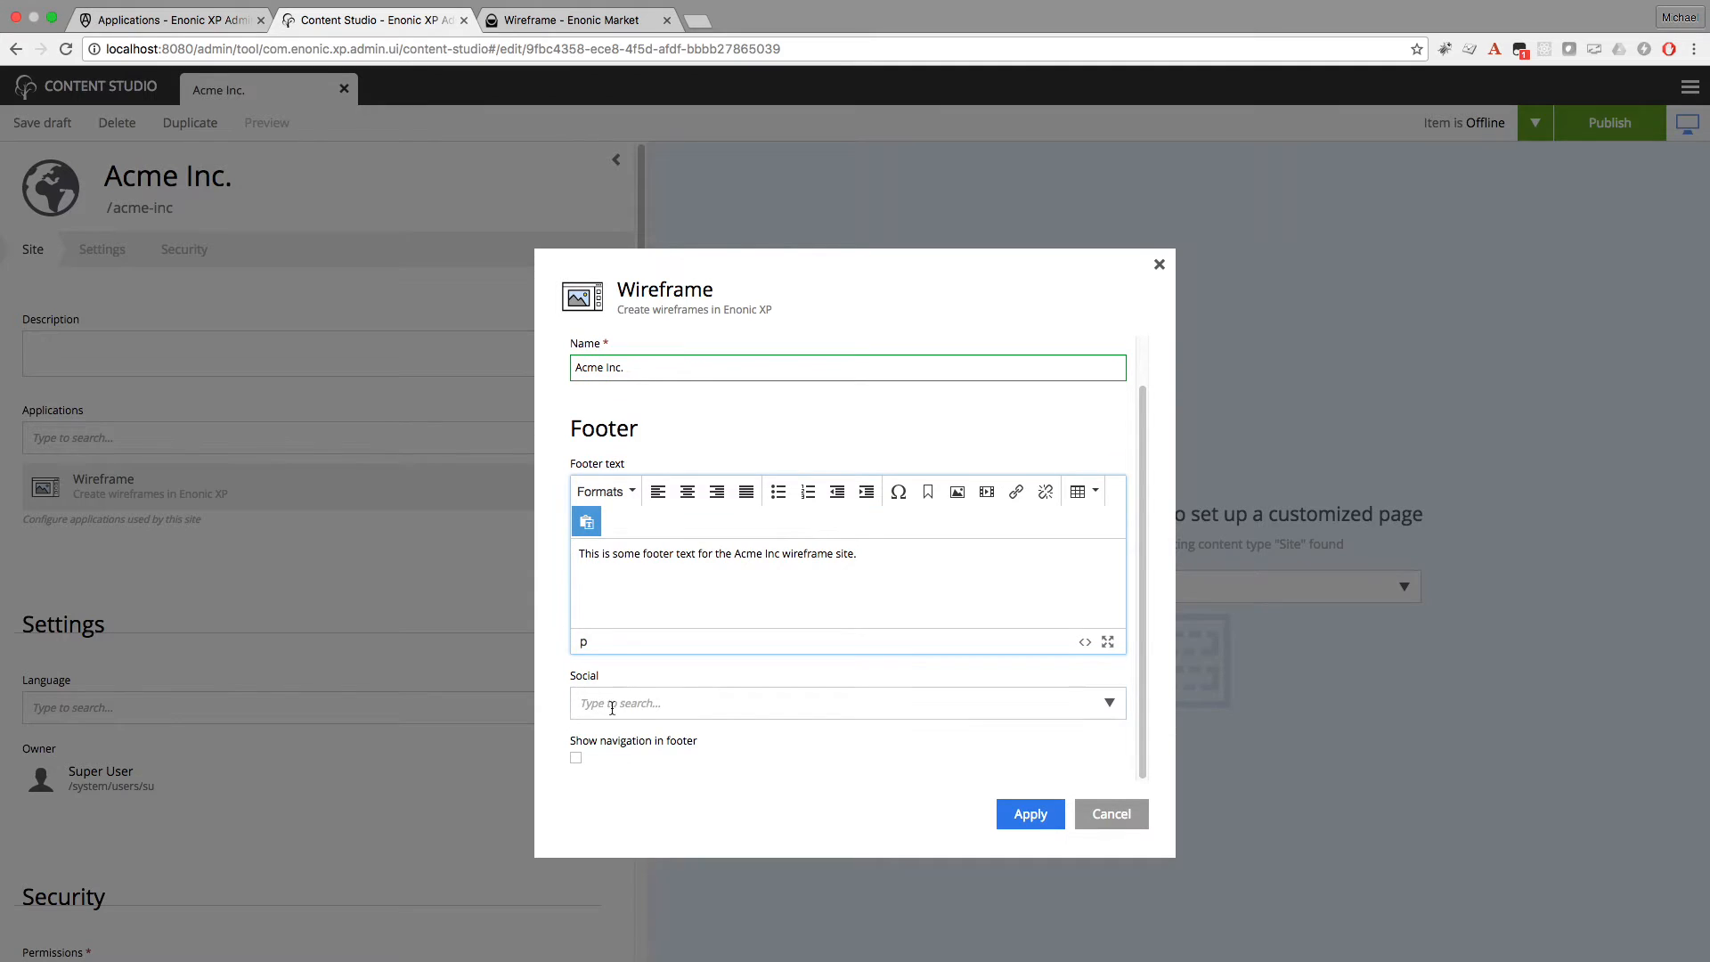
pyautogui.click(1109, 703)
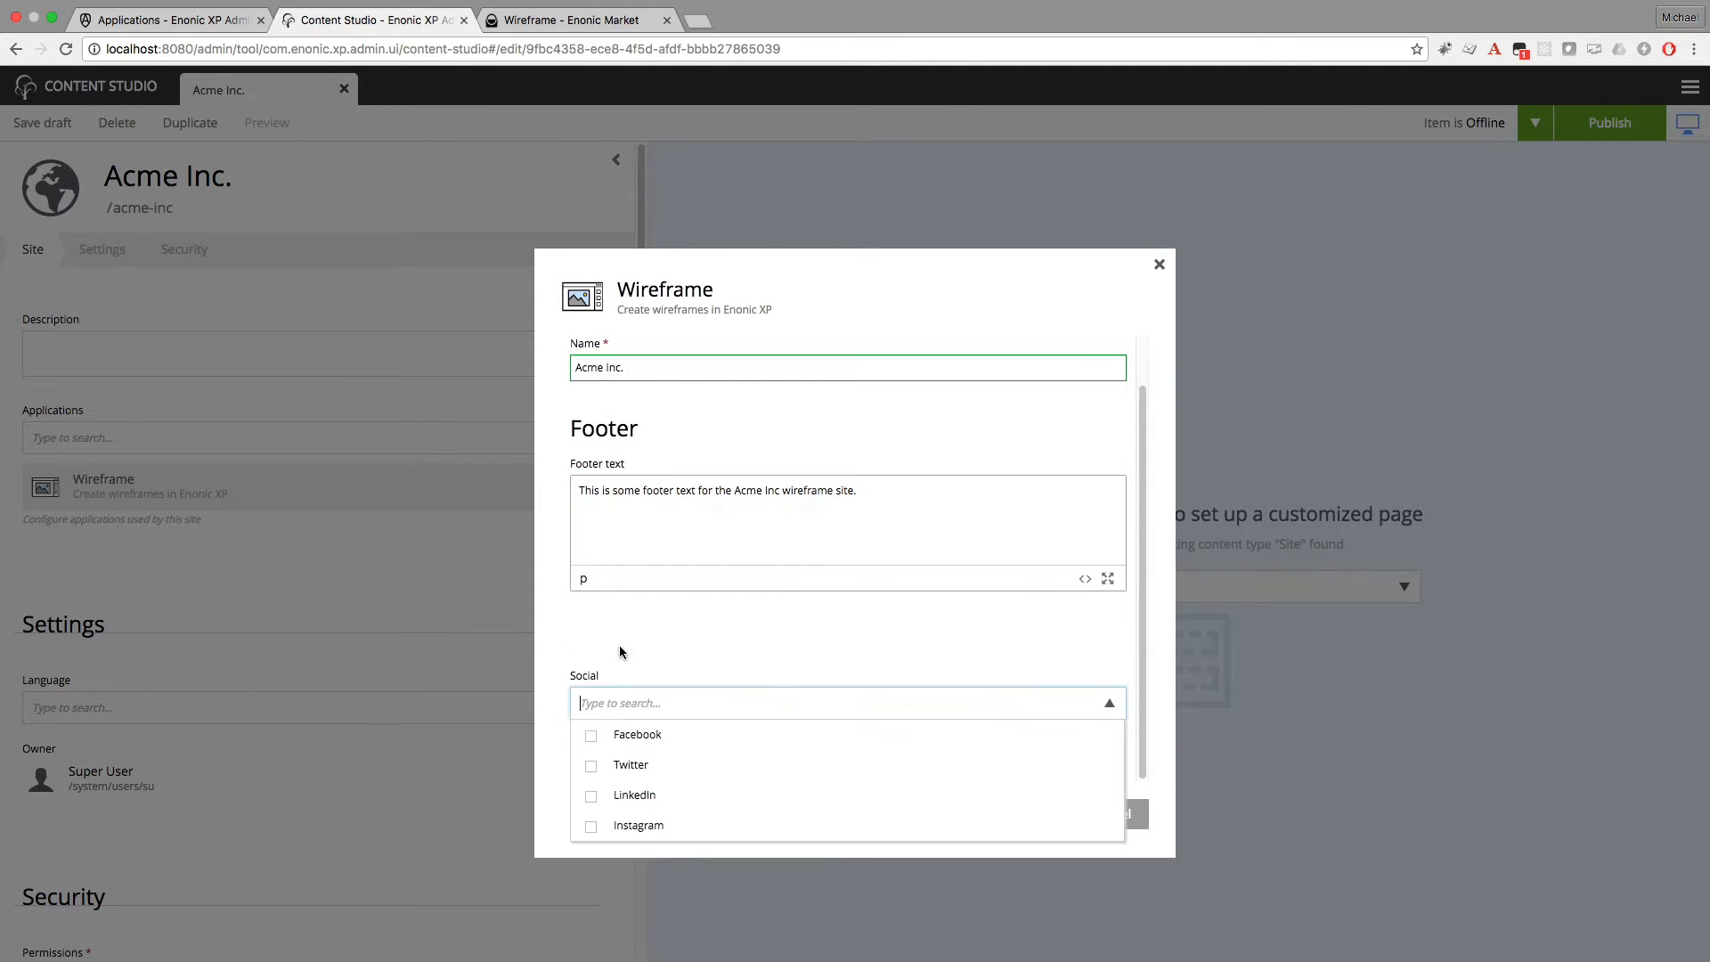
pyautogui.click(591, 734)
pyautogui.click(591, 765)
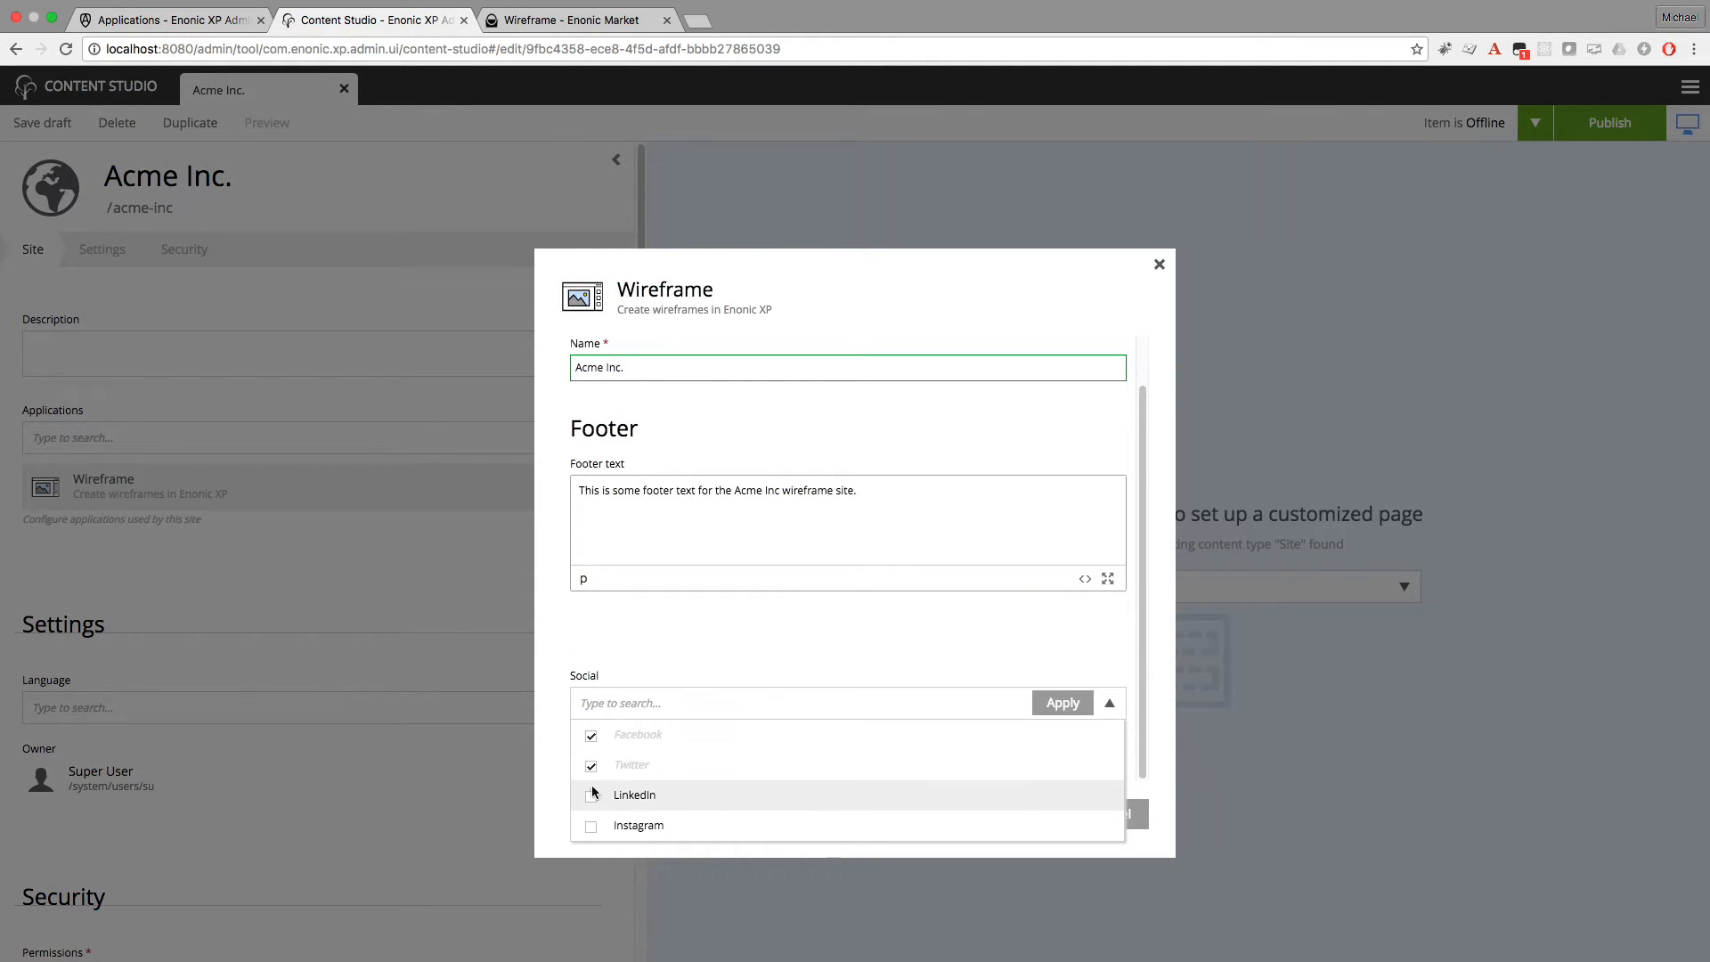
pyautogui.click(590, 795)
pyautogui.click(592, 826)
pyautogui.click(1062, 703)
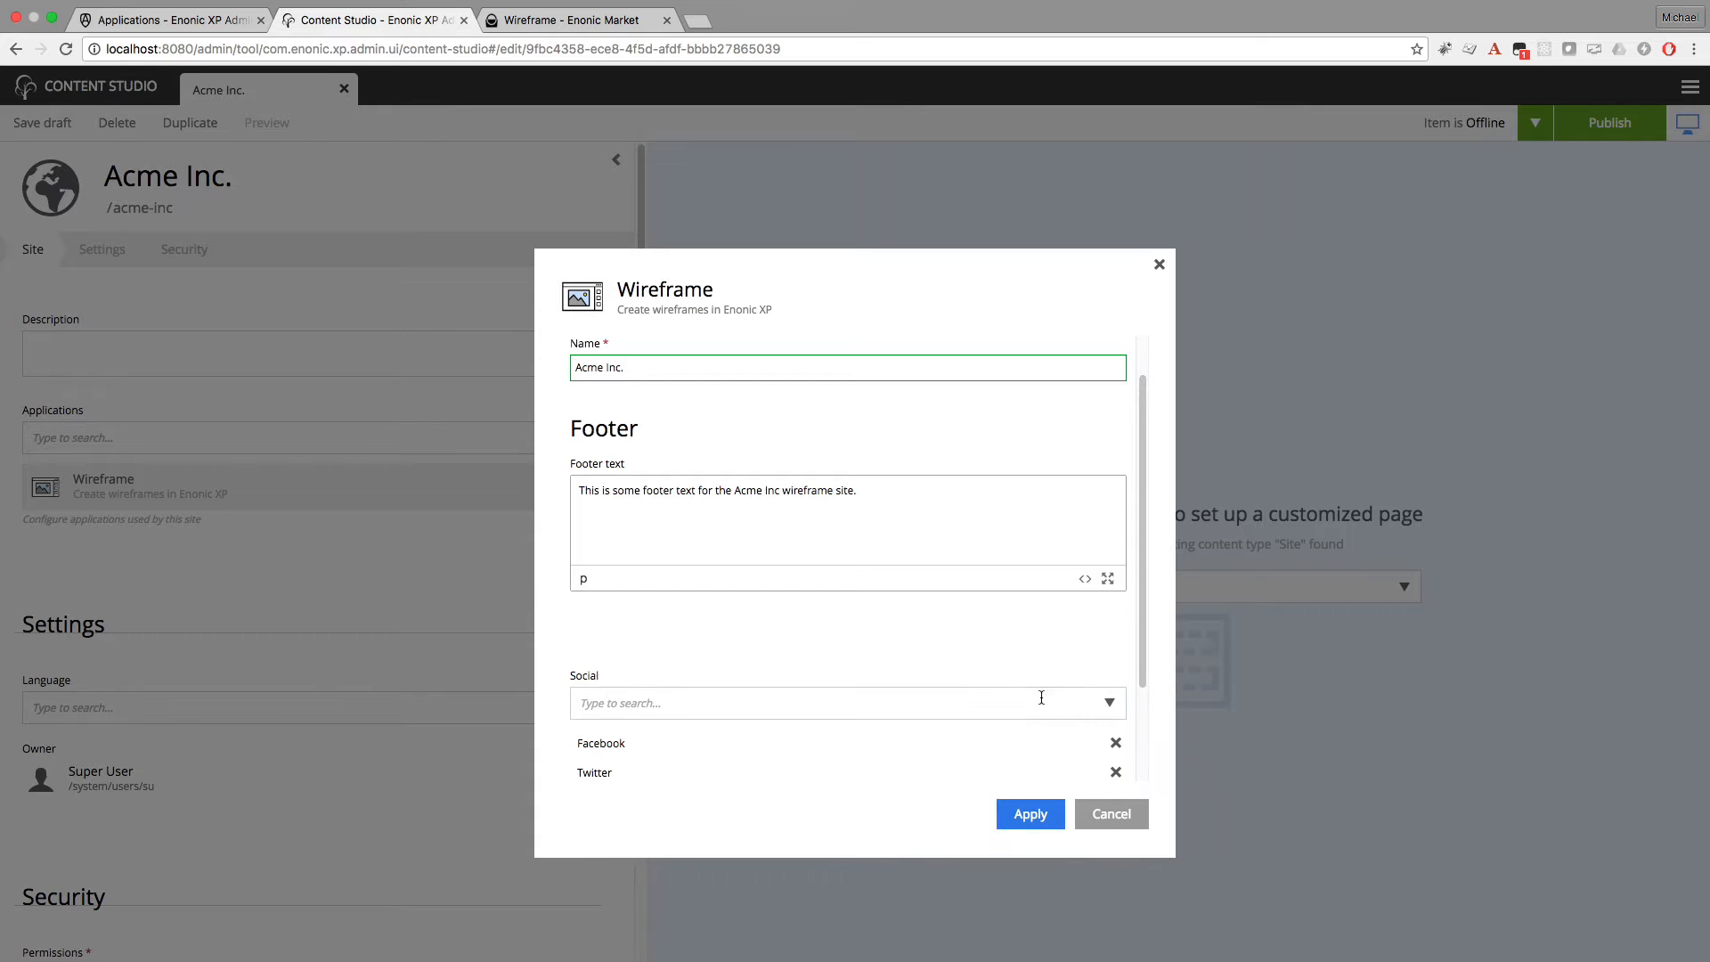
pyautogui.scroll(-2, 619, 772)
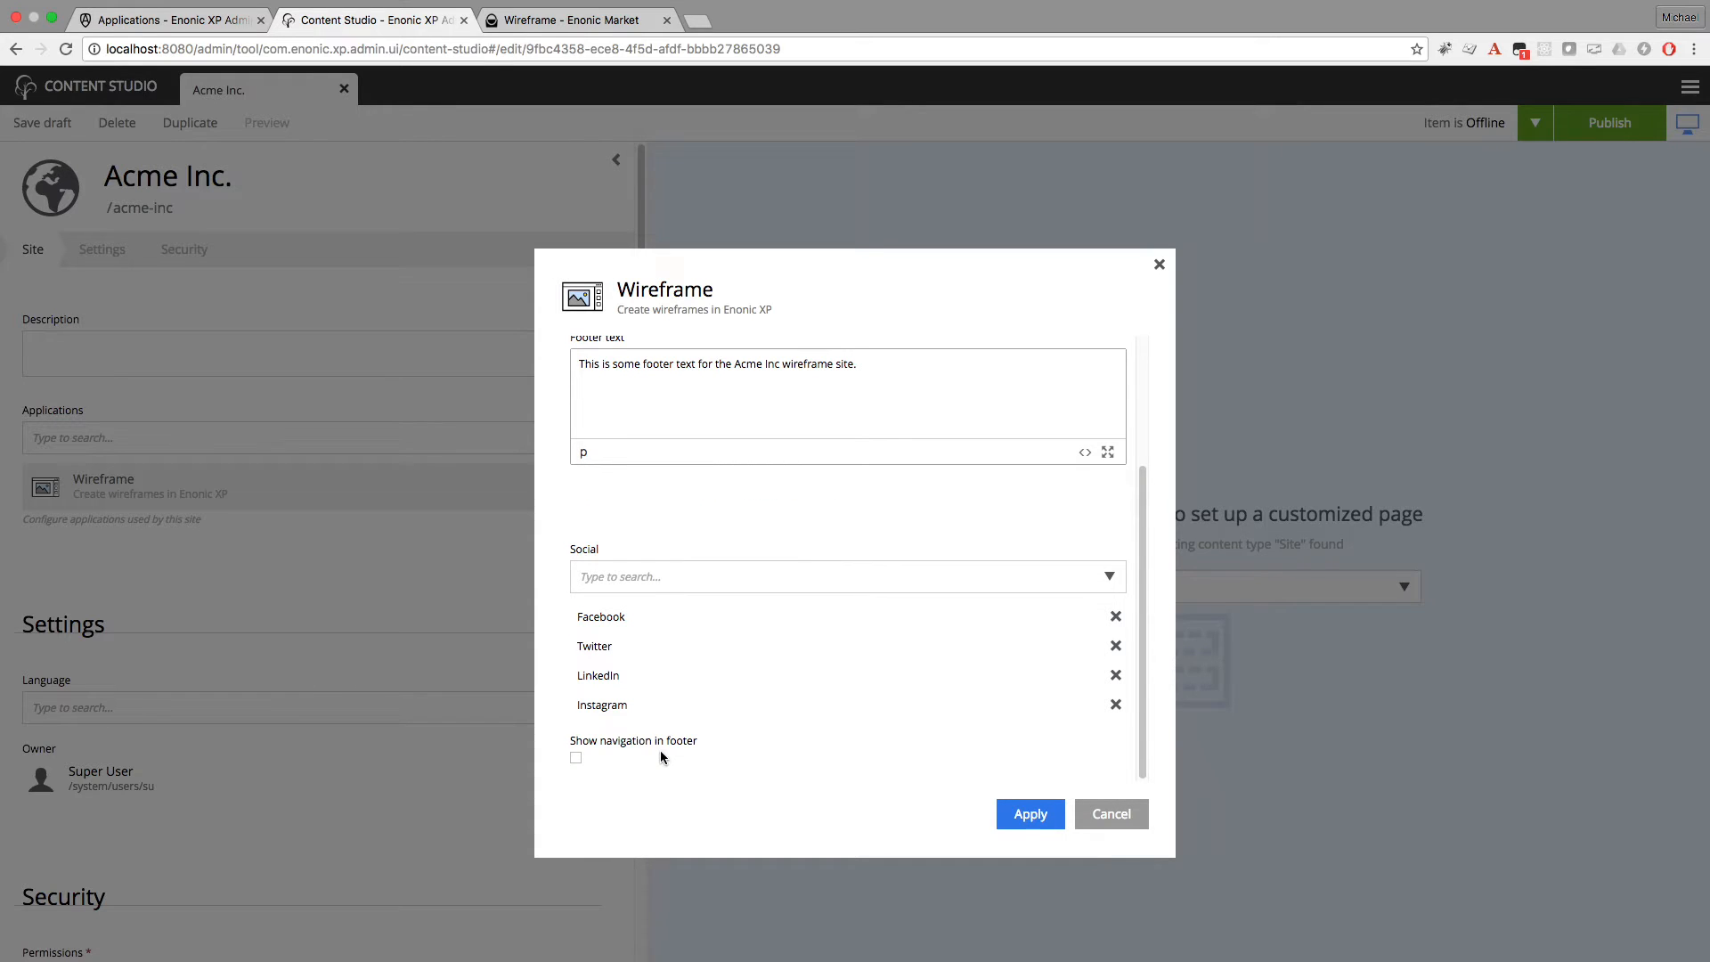
# Enable navigation links in the footer and apply the Wireframe settings to save the site
pyautogui.click(579, 759)
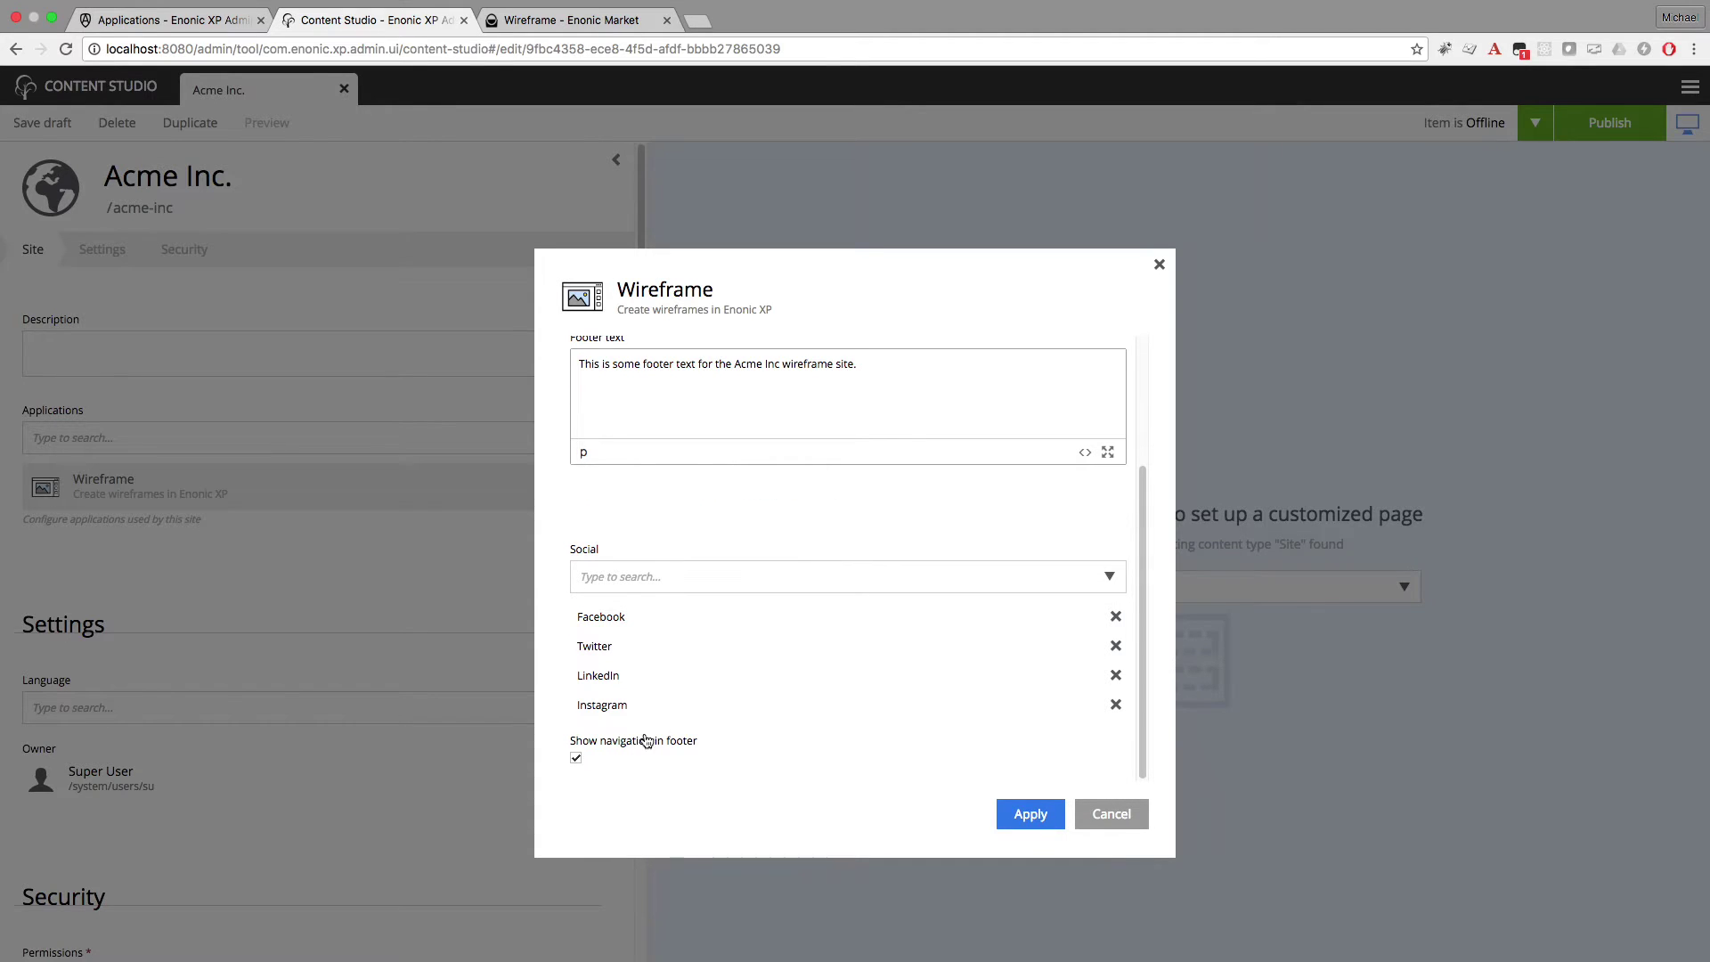
pyautogui.click(1017, 810)
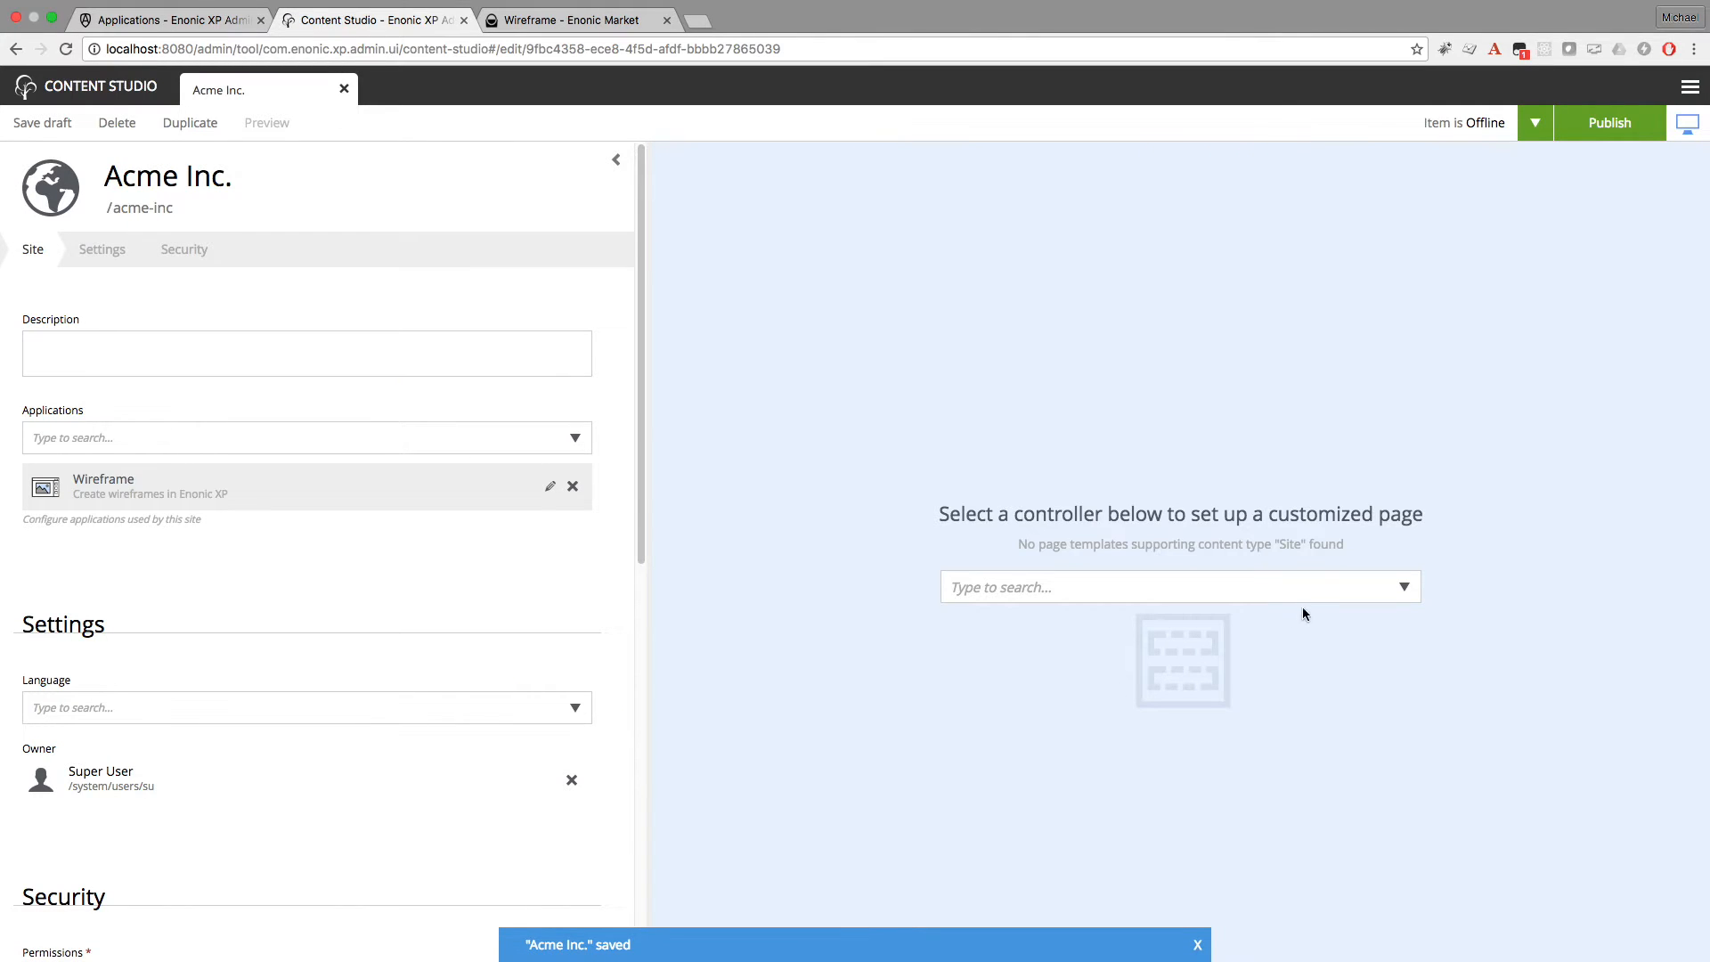
# Choose the Default page controller so the Acme Inc. page renders with its footer
pyautogui.click(1412, 593)
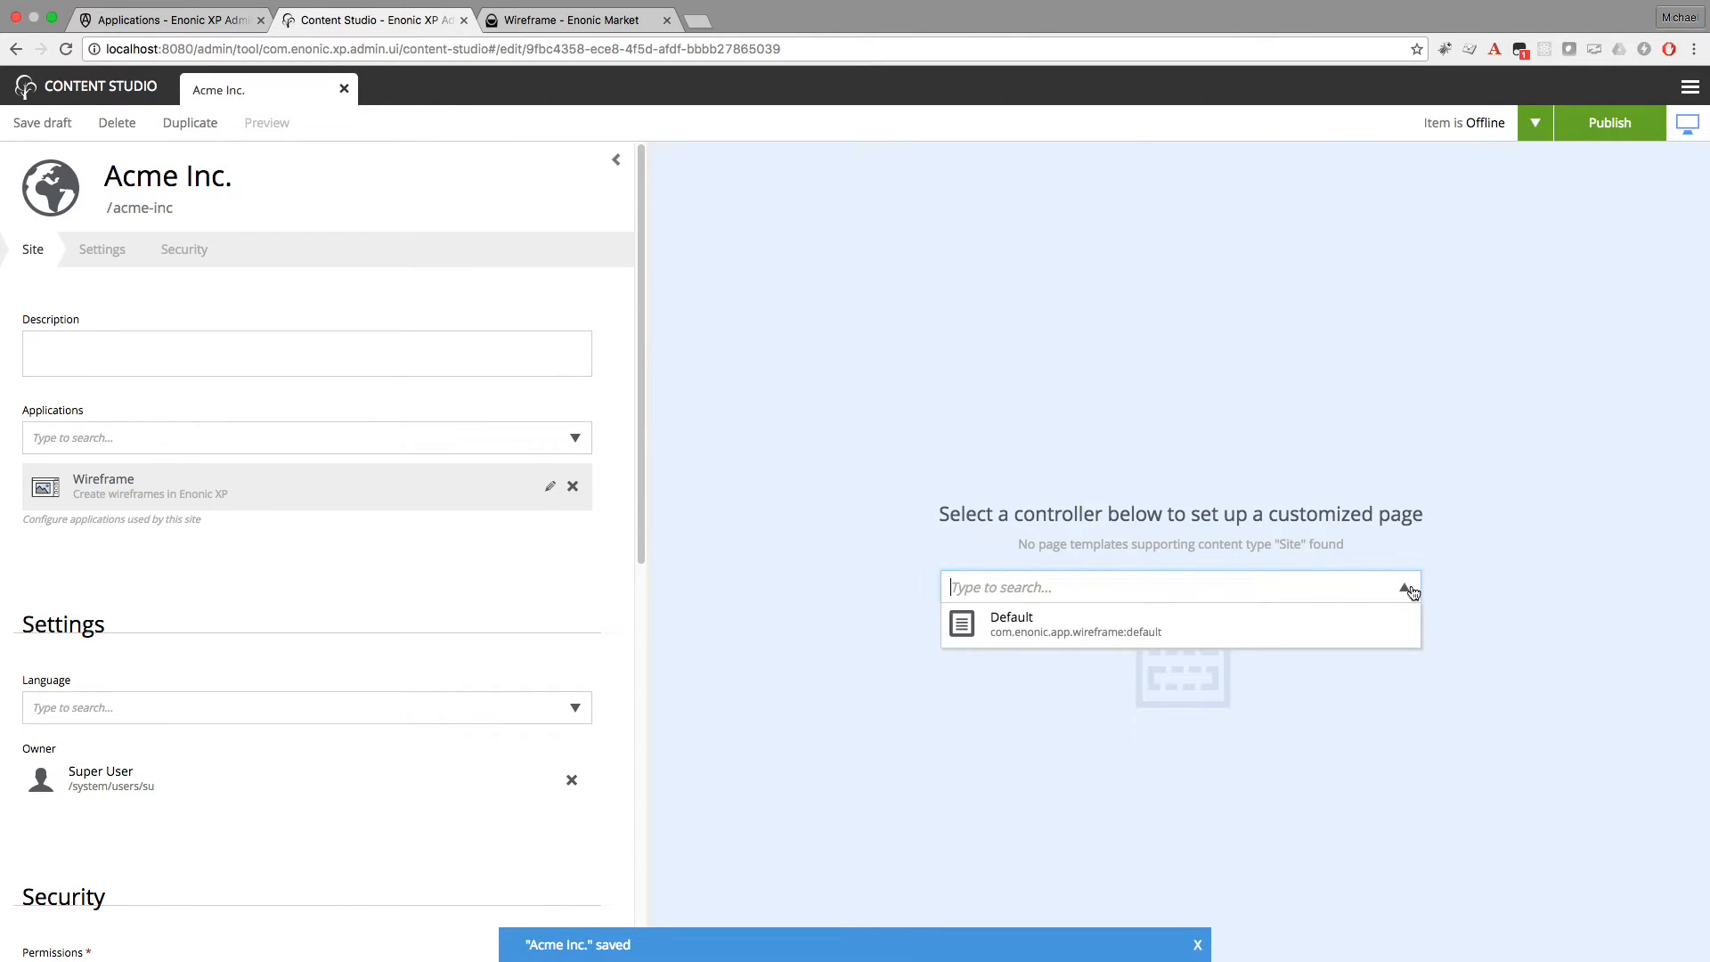
pyautogui.click(1015, 625)
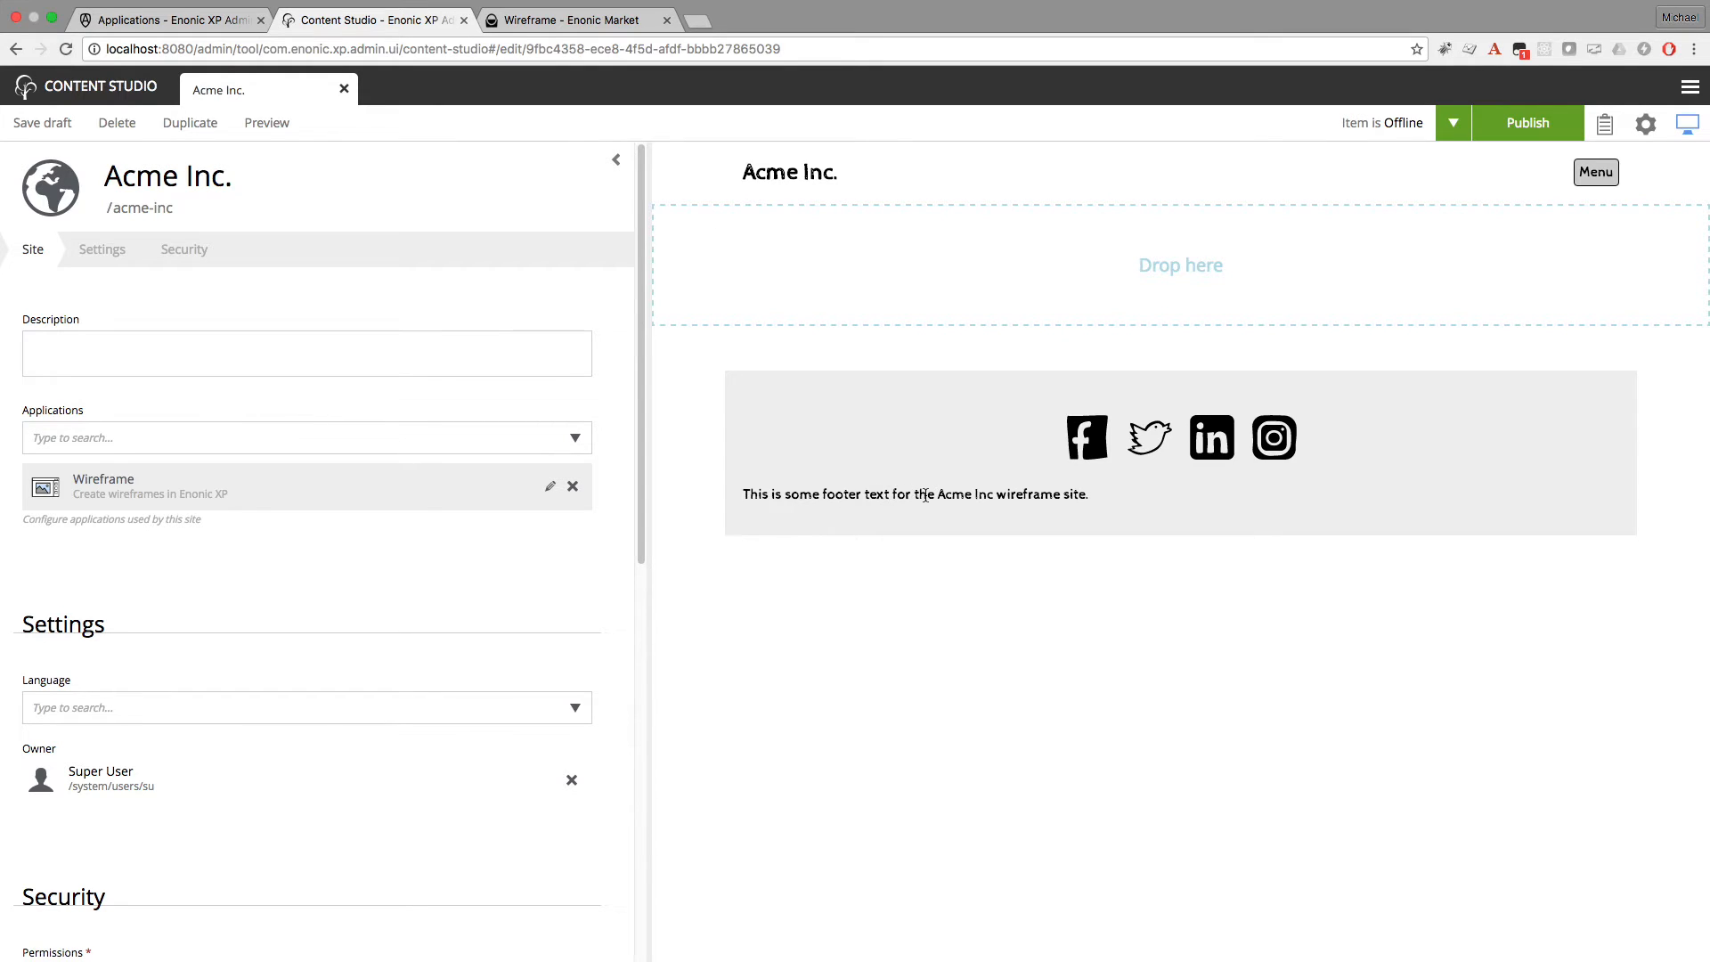
# Center-align the footer sentence via Formats > Alignment and apply the configuration
pyautogui.click(550, 488)
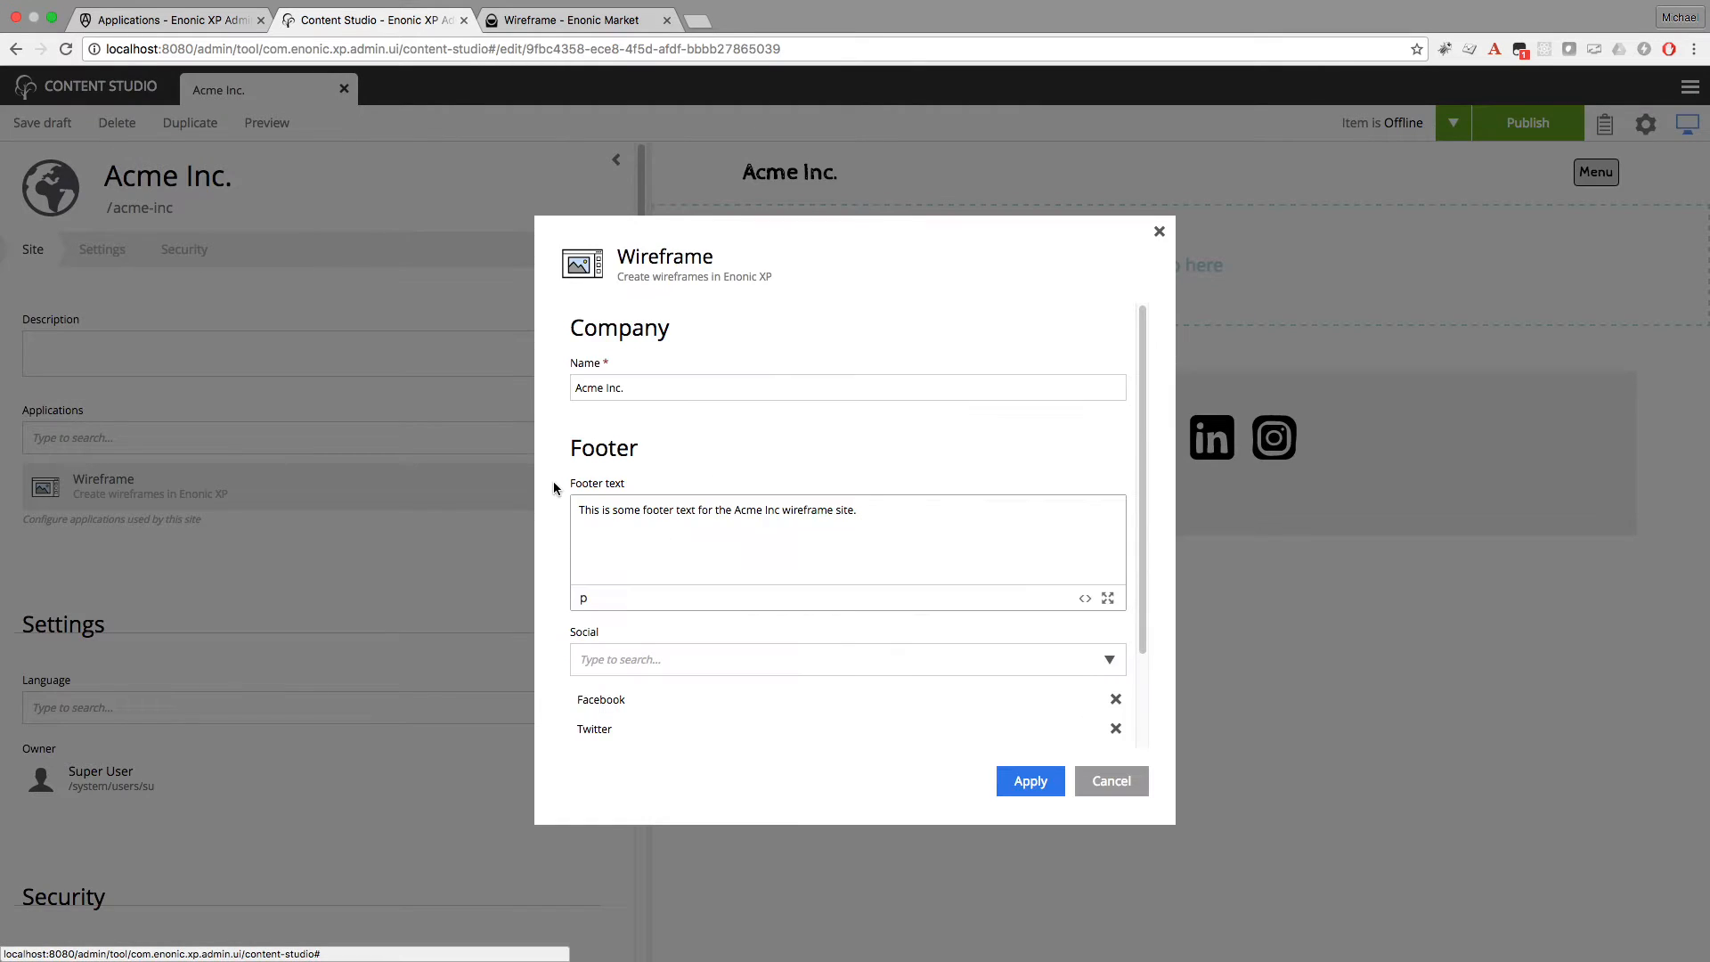
pyautogui.click(667, 517)
pyautogui.tripleClick(668, 574)
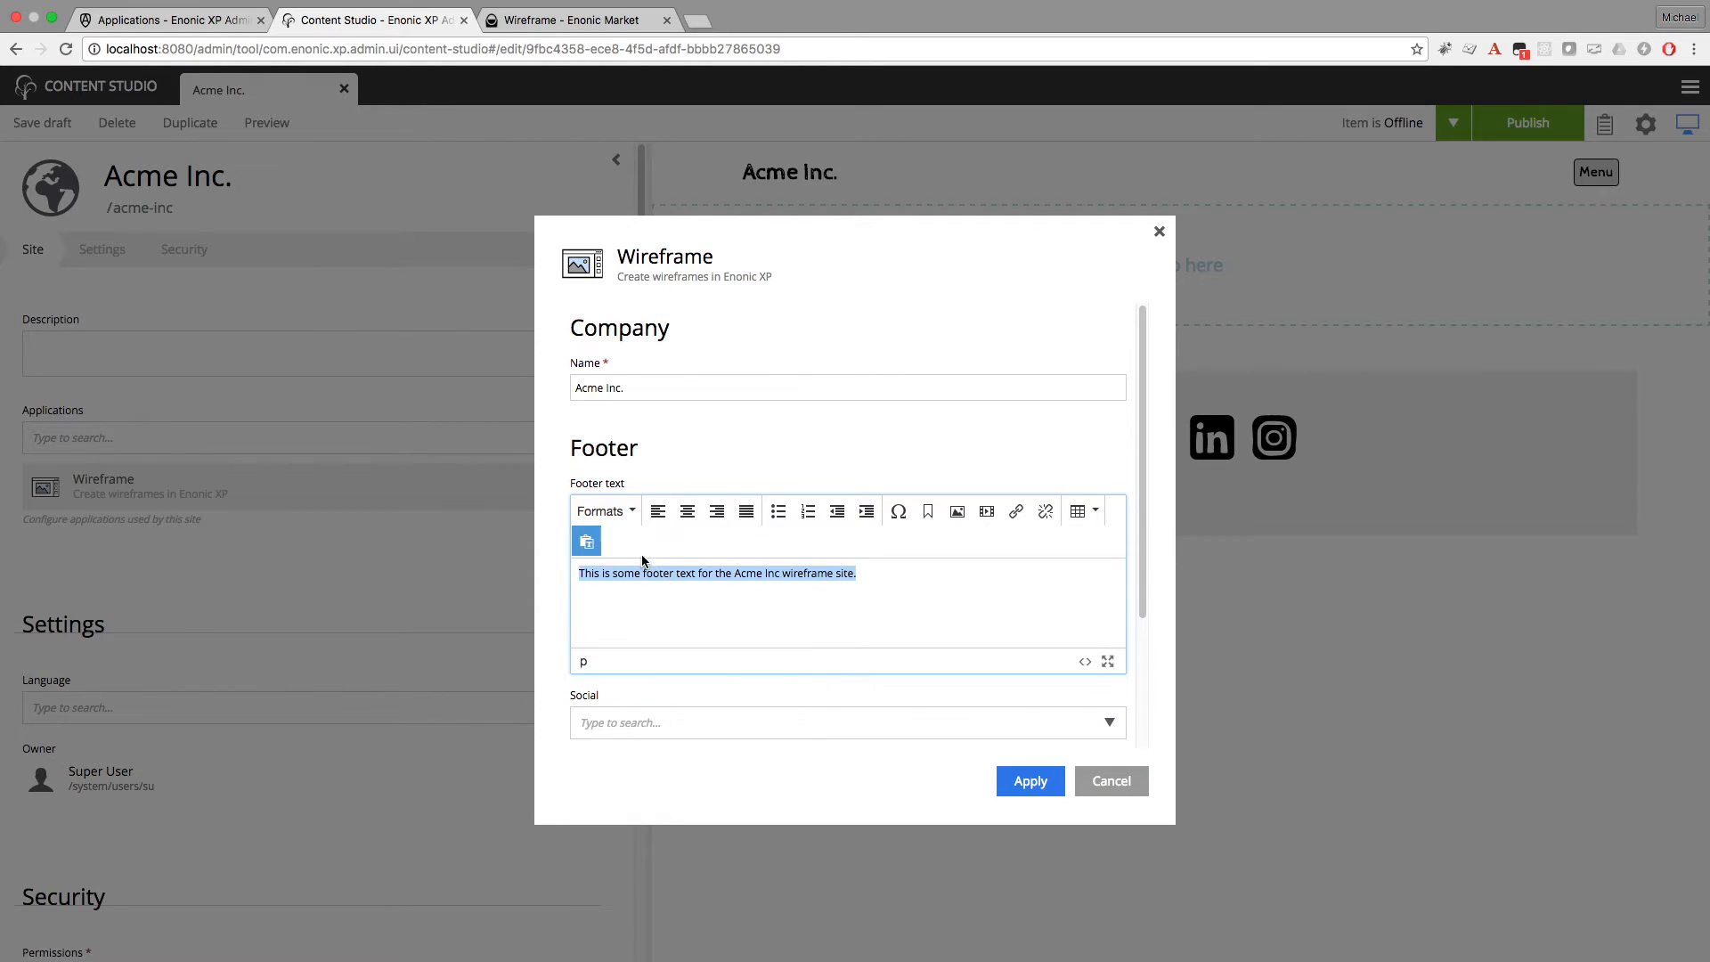
pyautogui.click(617, 517)
pyautogui.moveTo(618, 623)
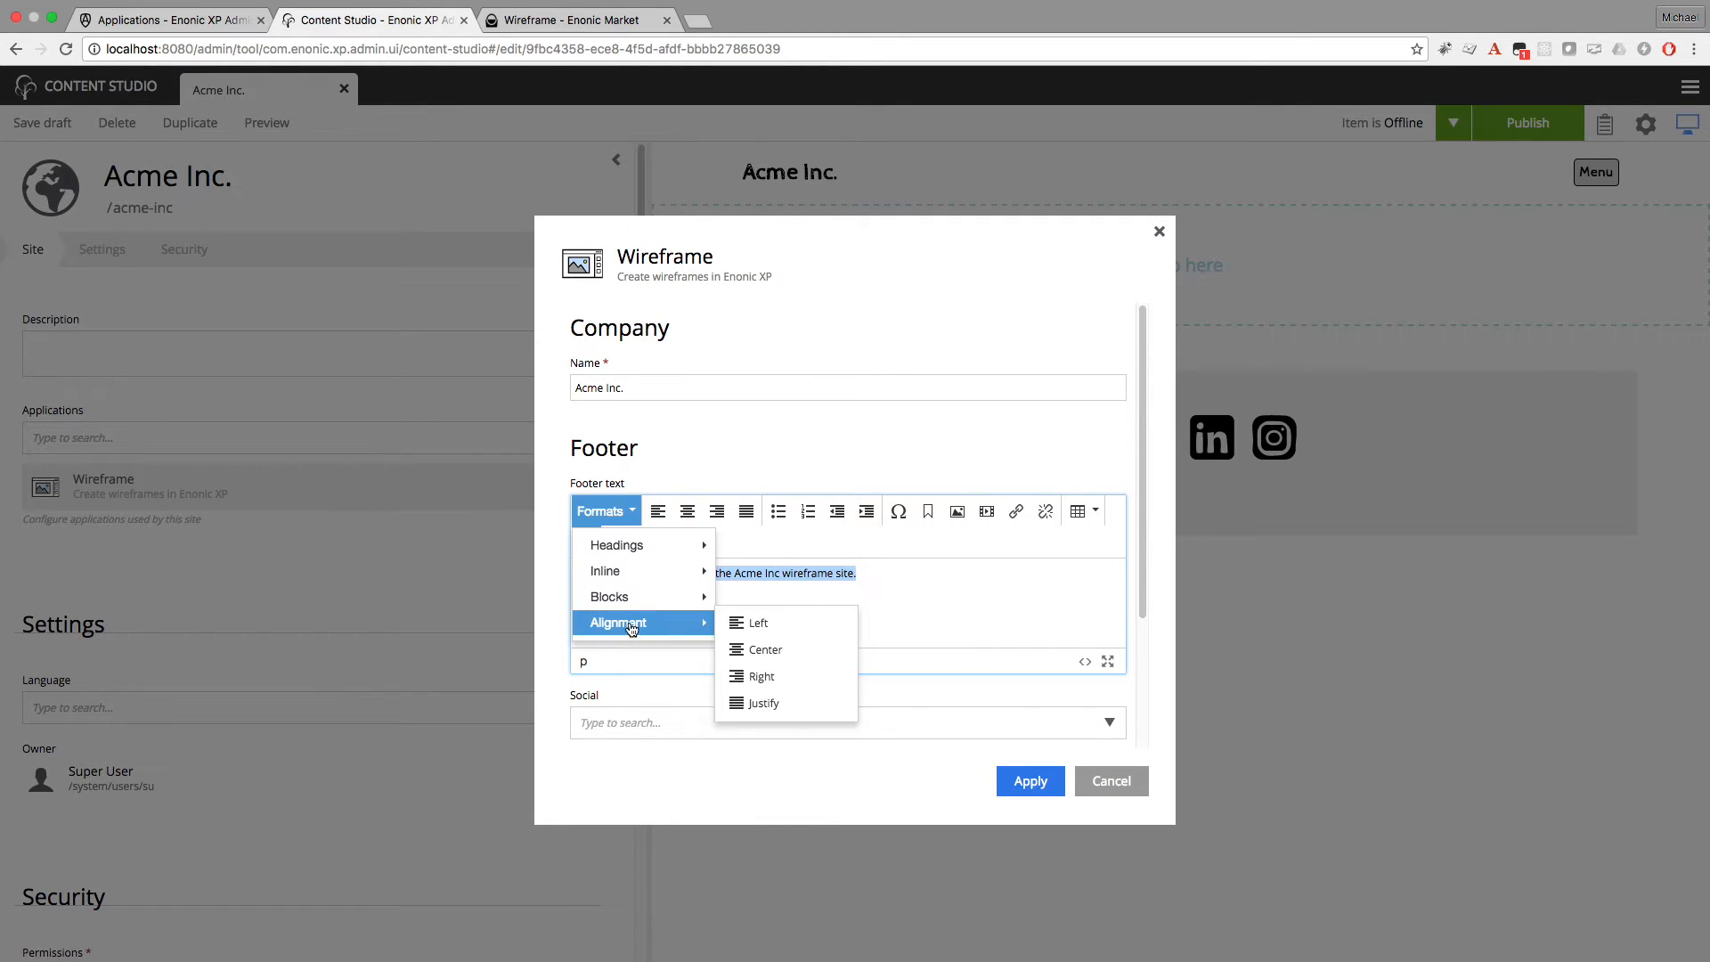
pyautogui.click(769, 648)
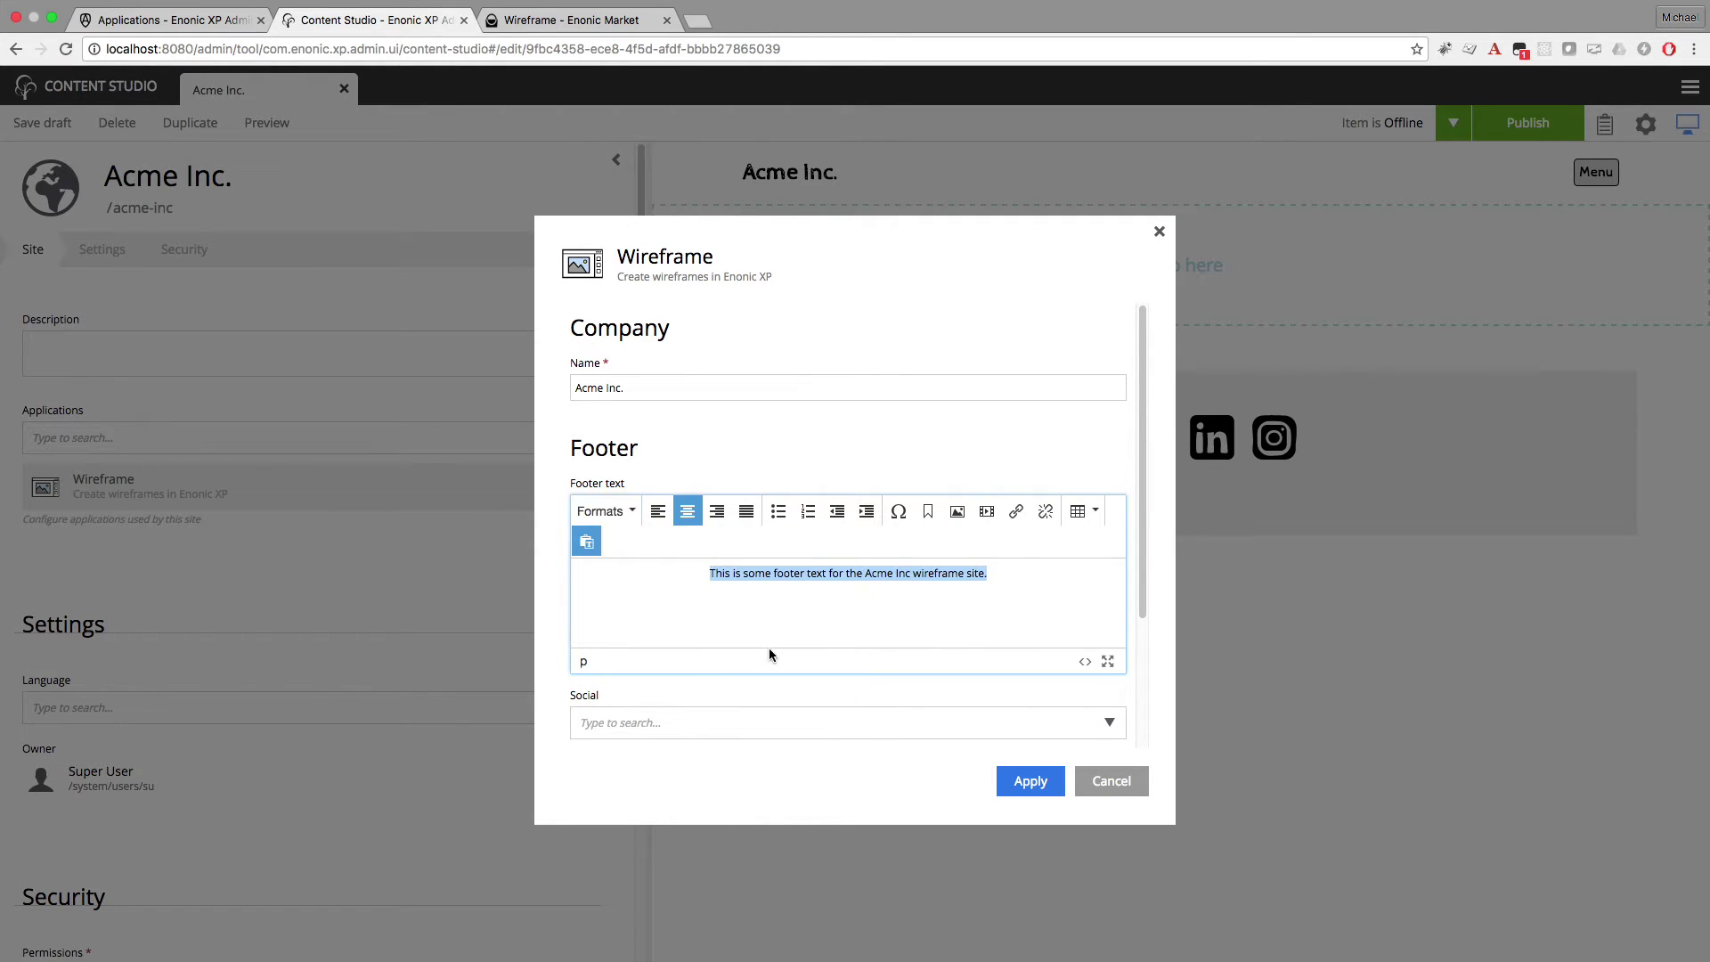
pyautogui.click(1042, 788)
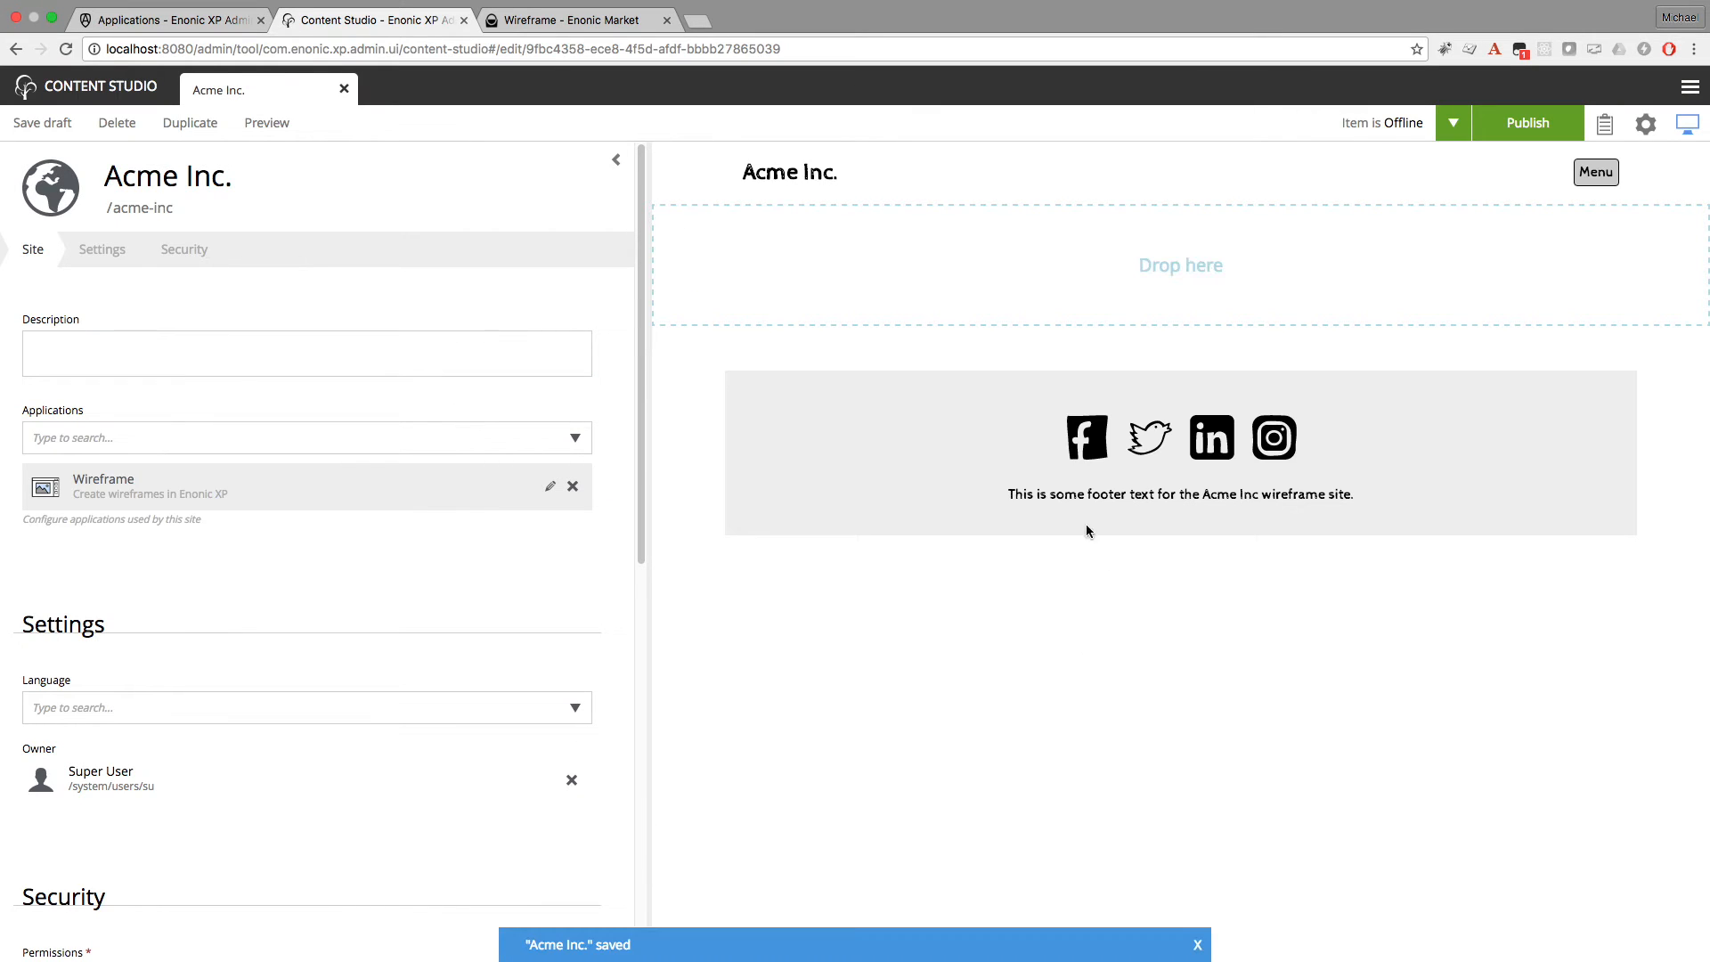
# Widen the preview and drop a 1 column layout into the page's empty region
pyautogui.click(619, 165)
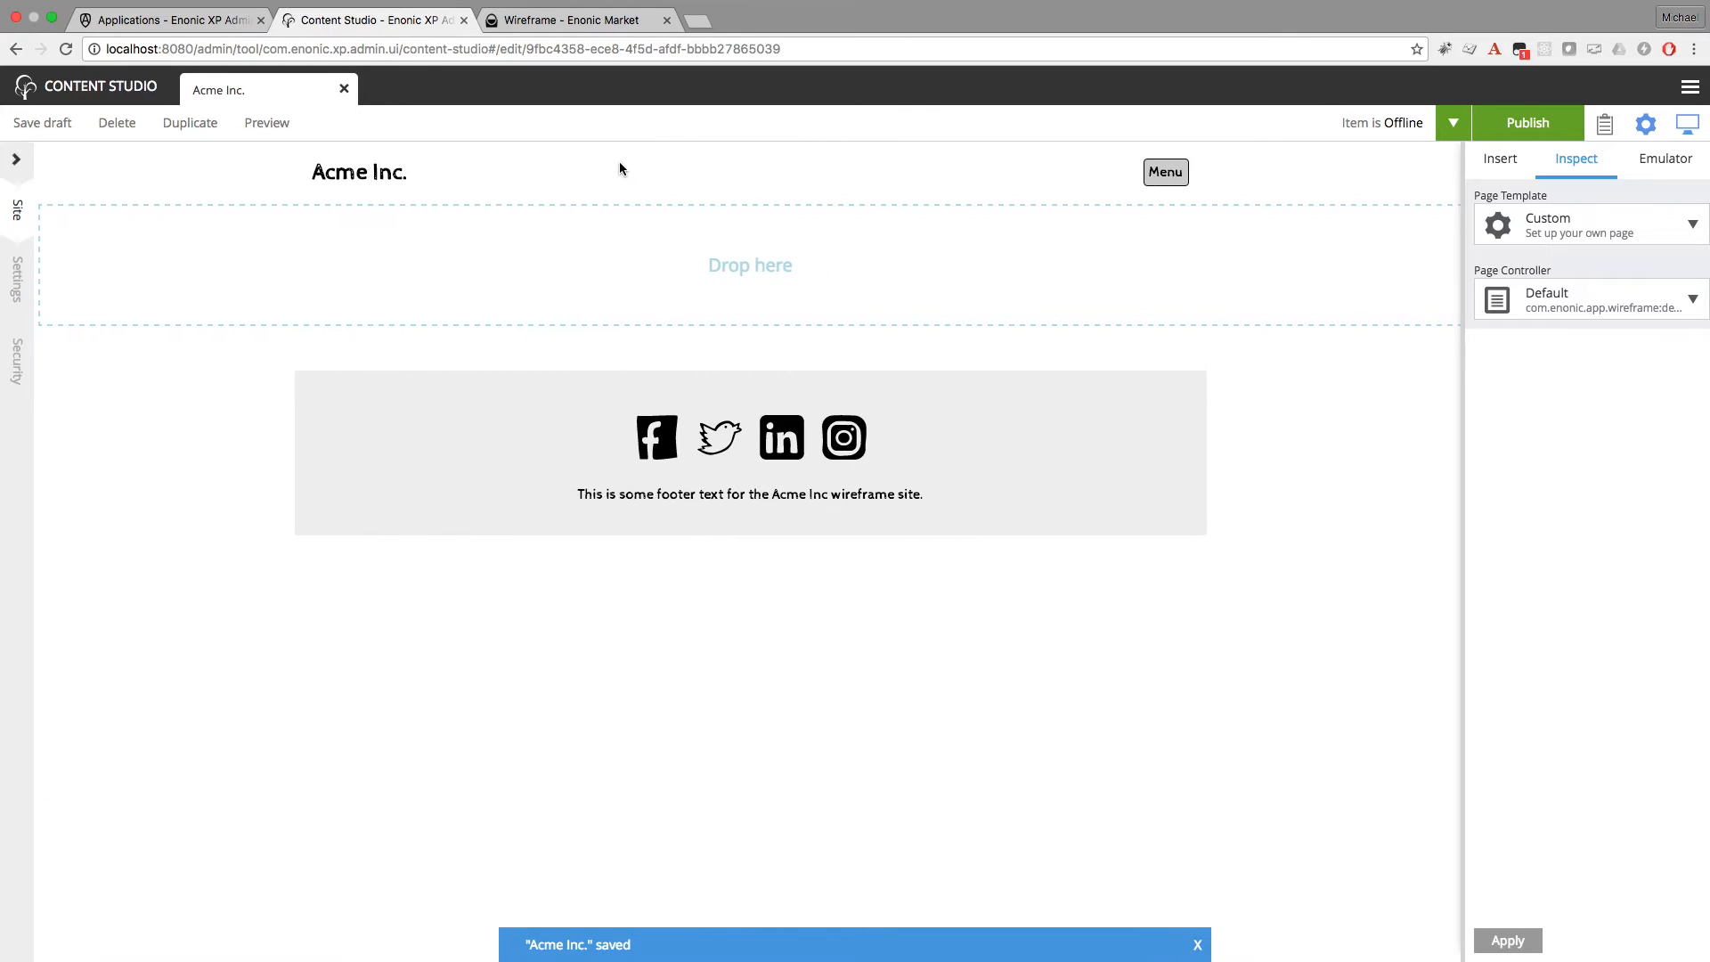
pyautogui.click(1502, 171)
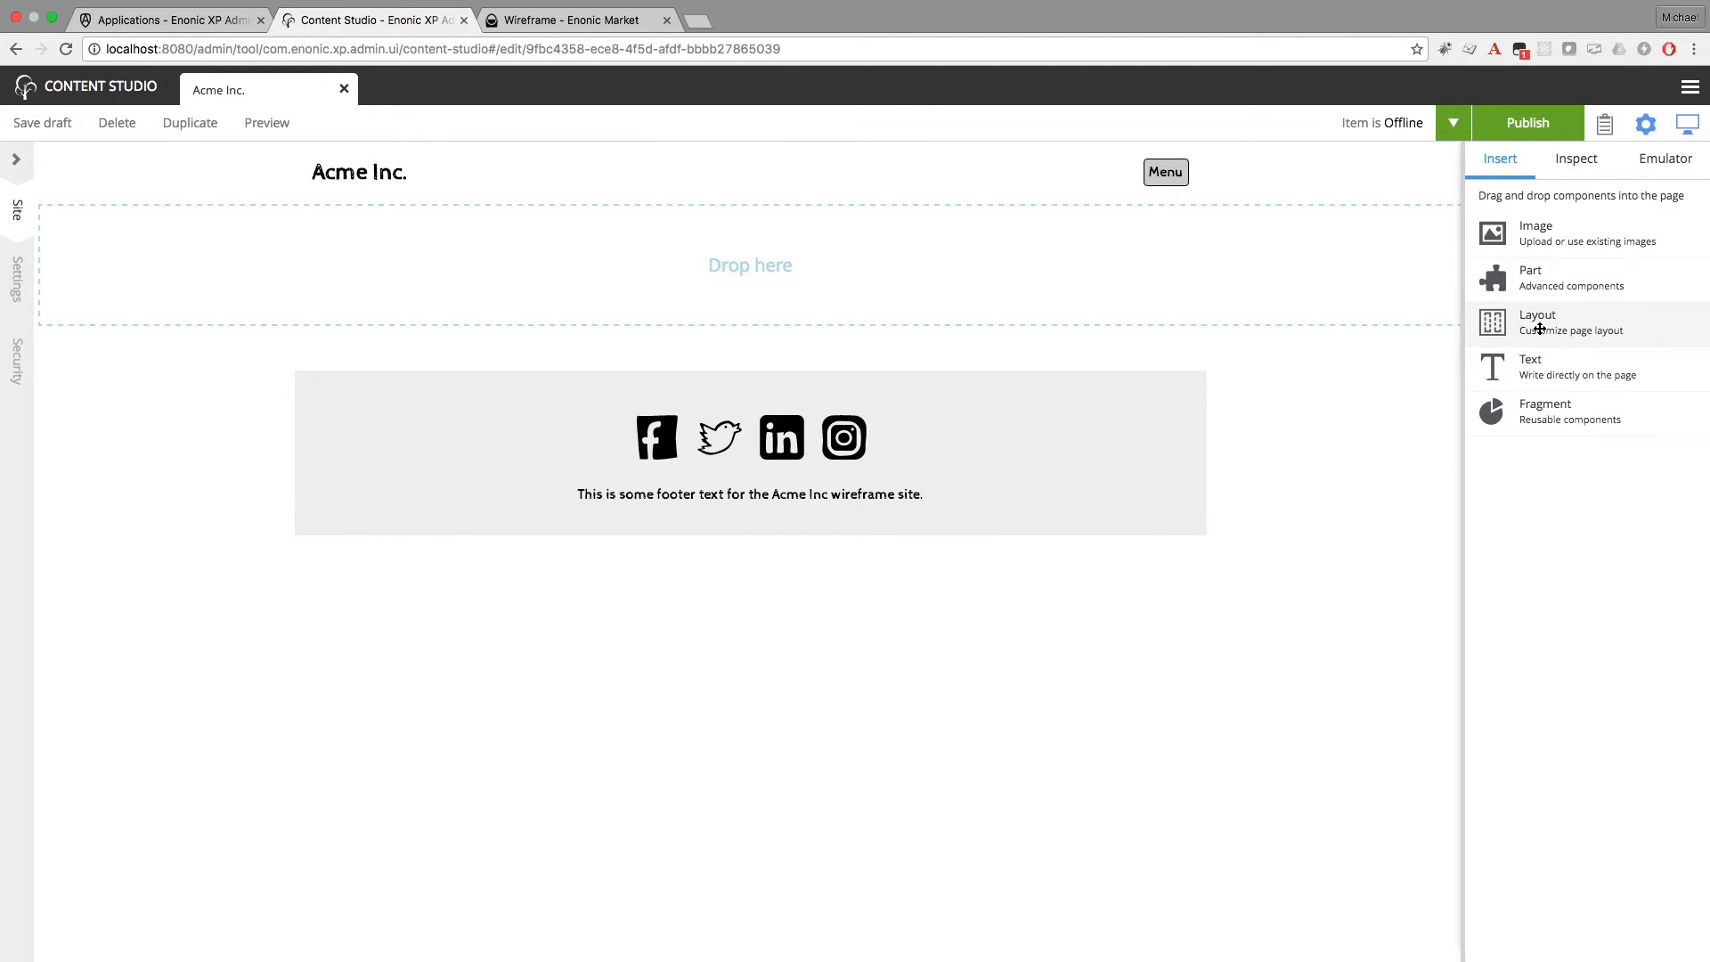
pyautogui.moveTo(1538, 328); pyautogui.dragTo(913, 252)
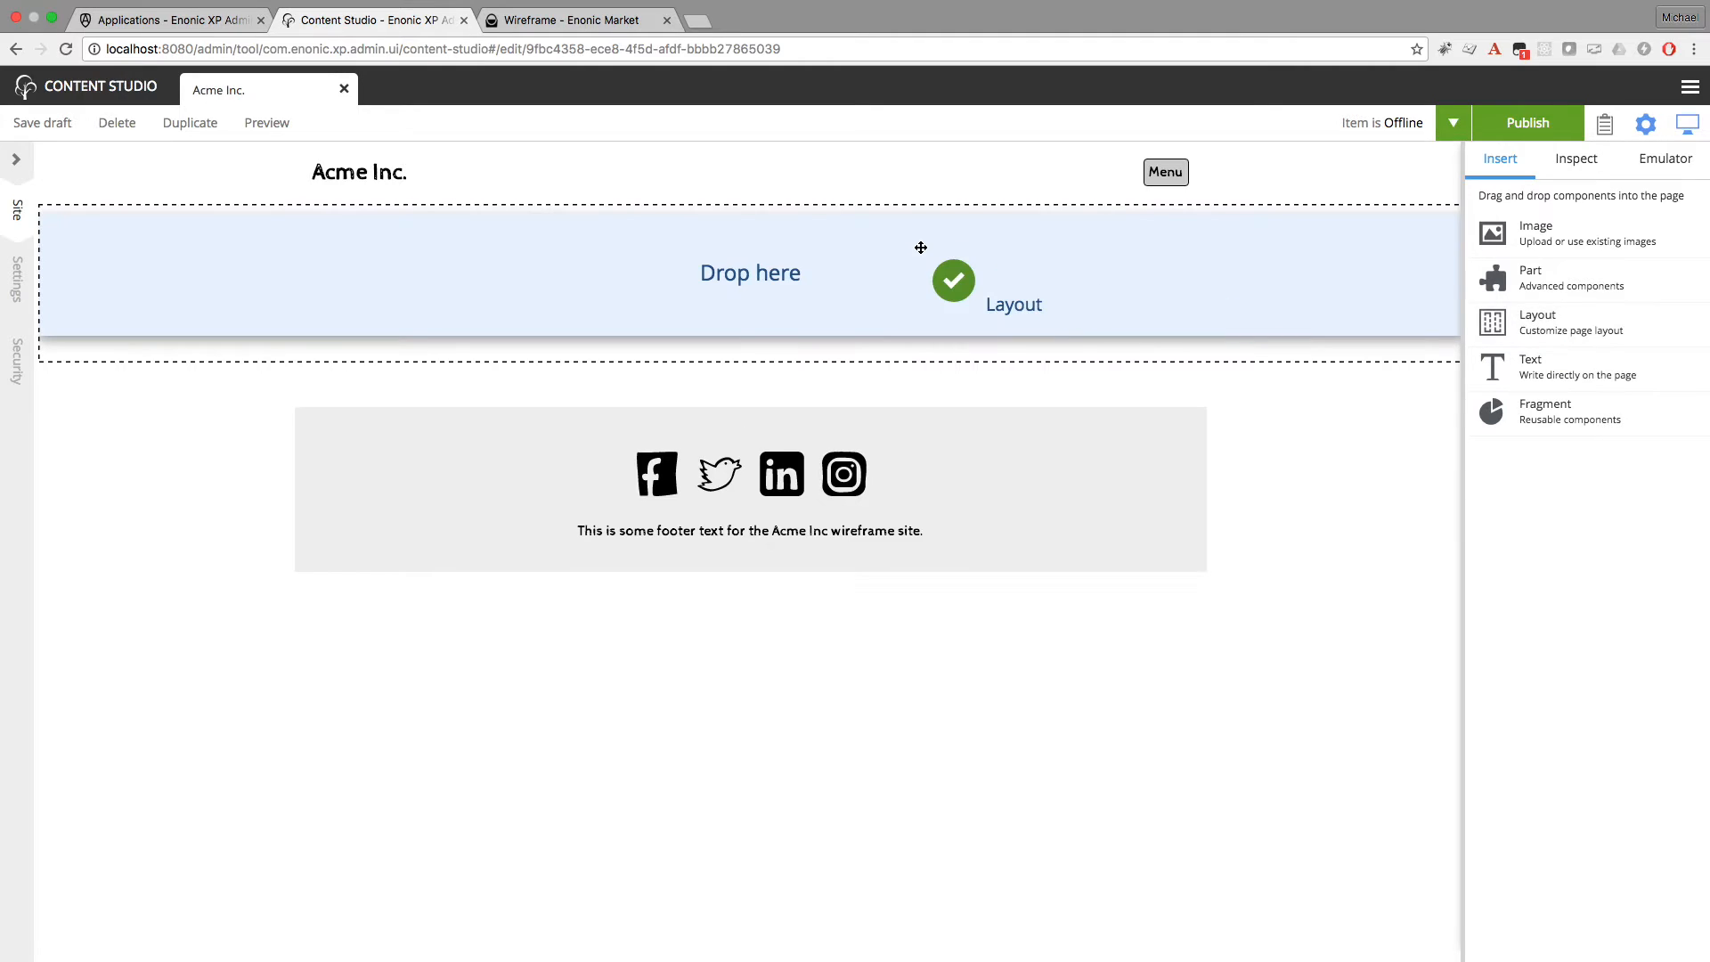
pyautogui.click(977, 269)
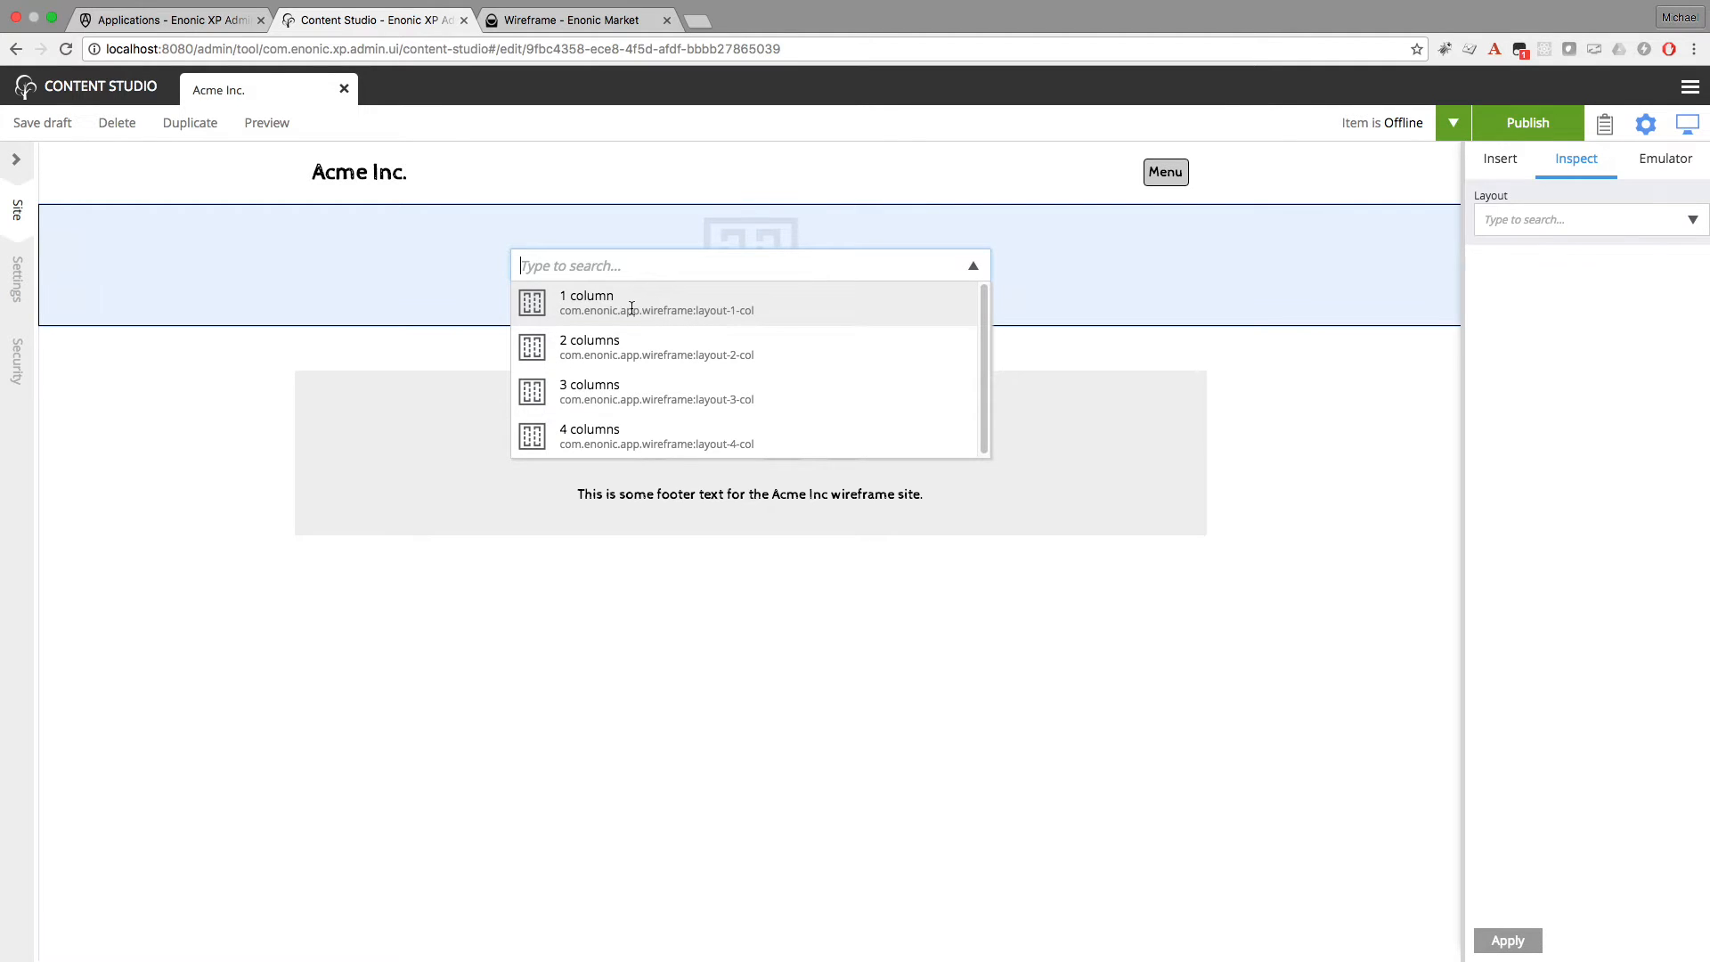
pyautogui.click(631, 308)
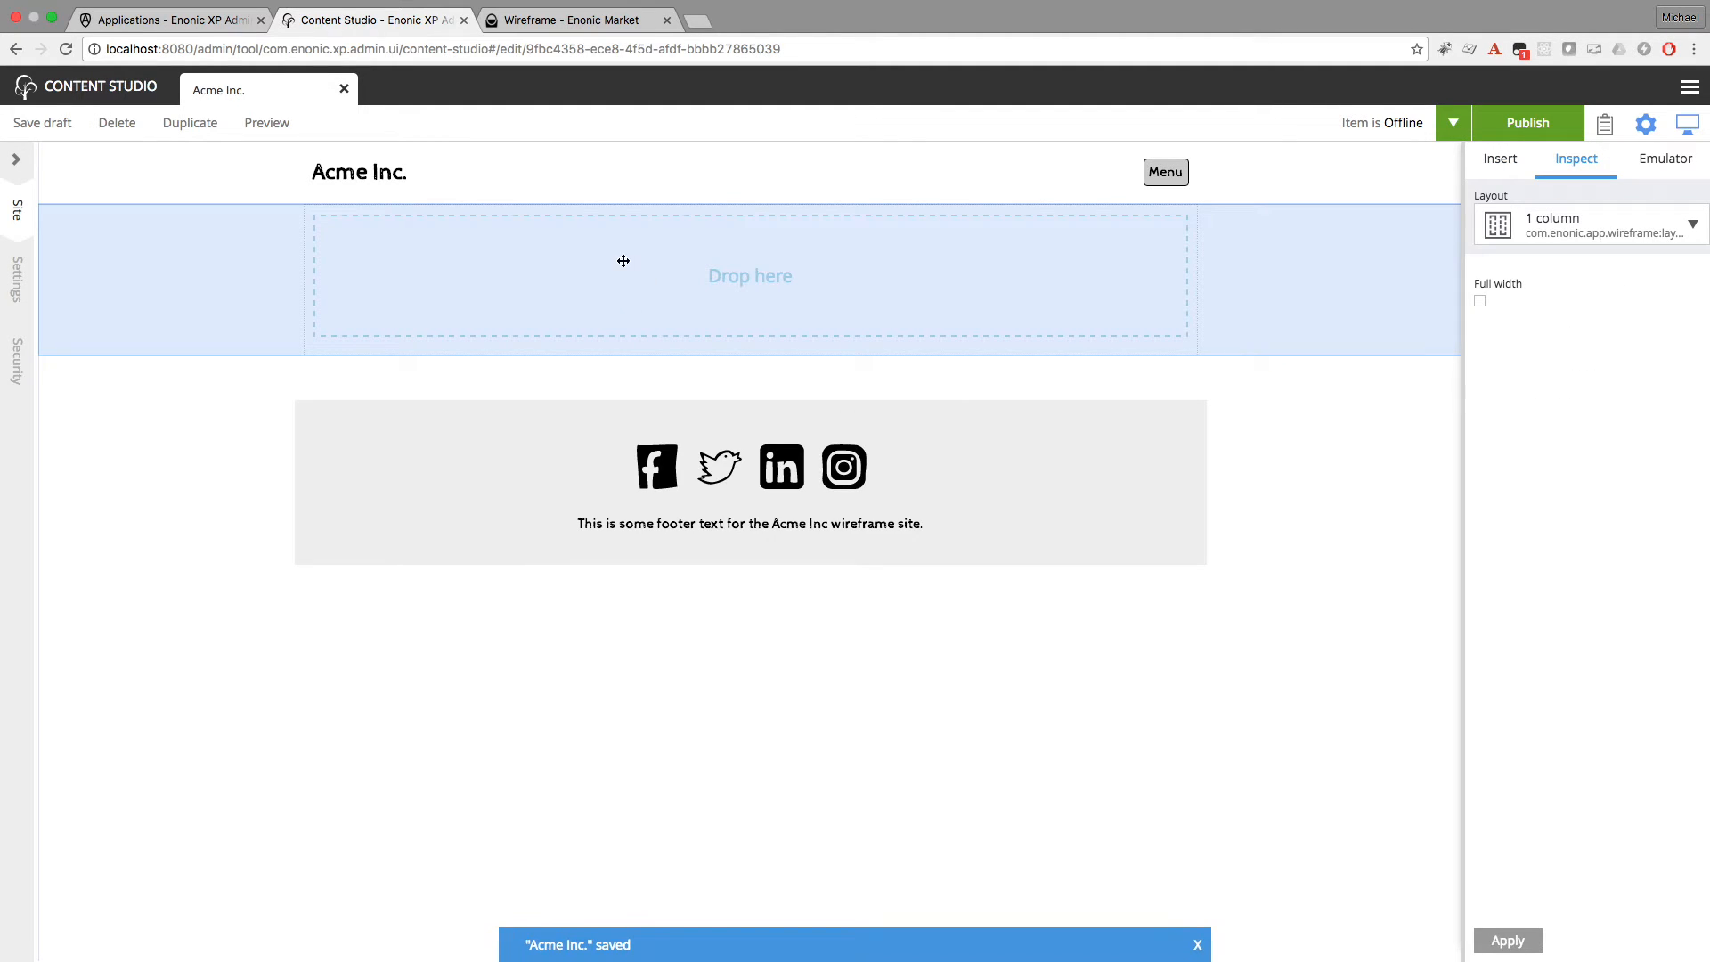
pyautogui.click(1210, 261)
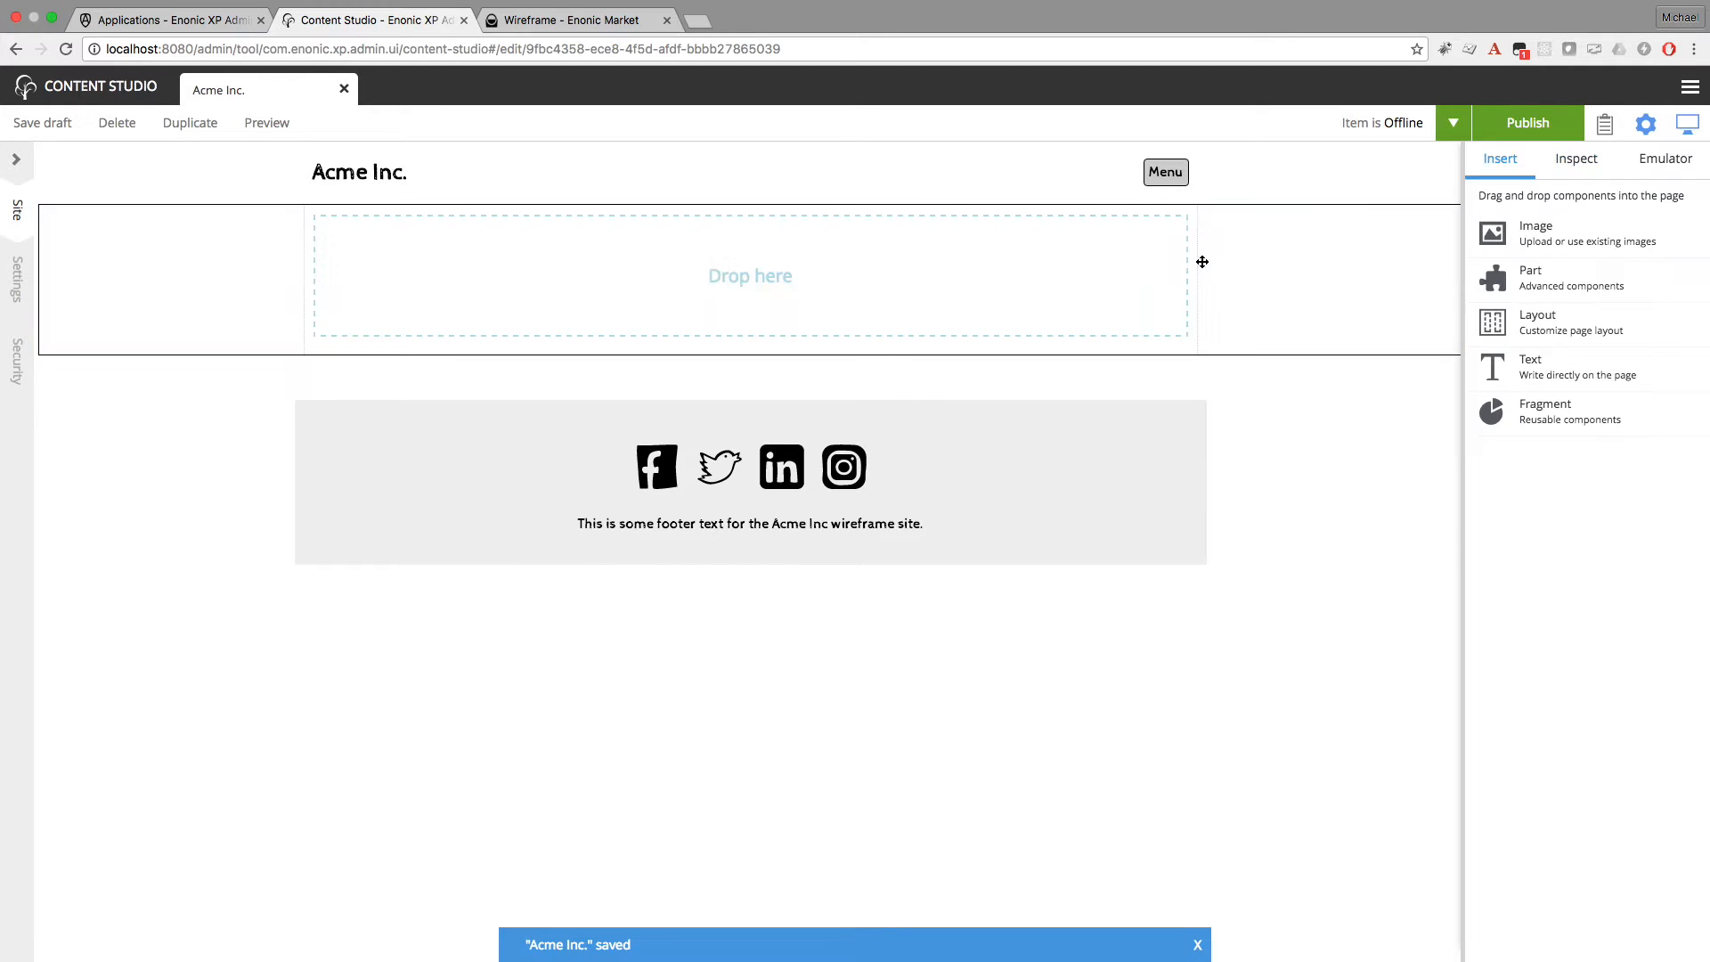
# Try the layout's Full width option, turn it back off and apply the setting
pyautogui.click(1103, 286)
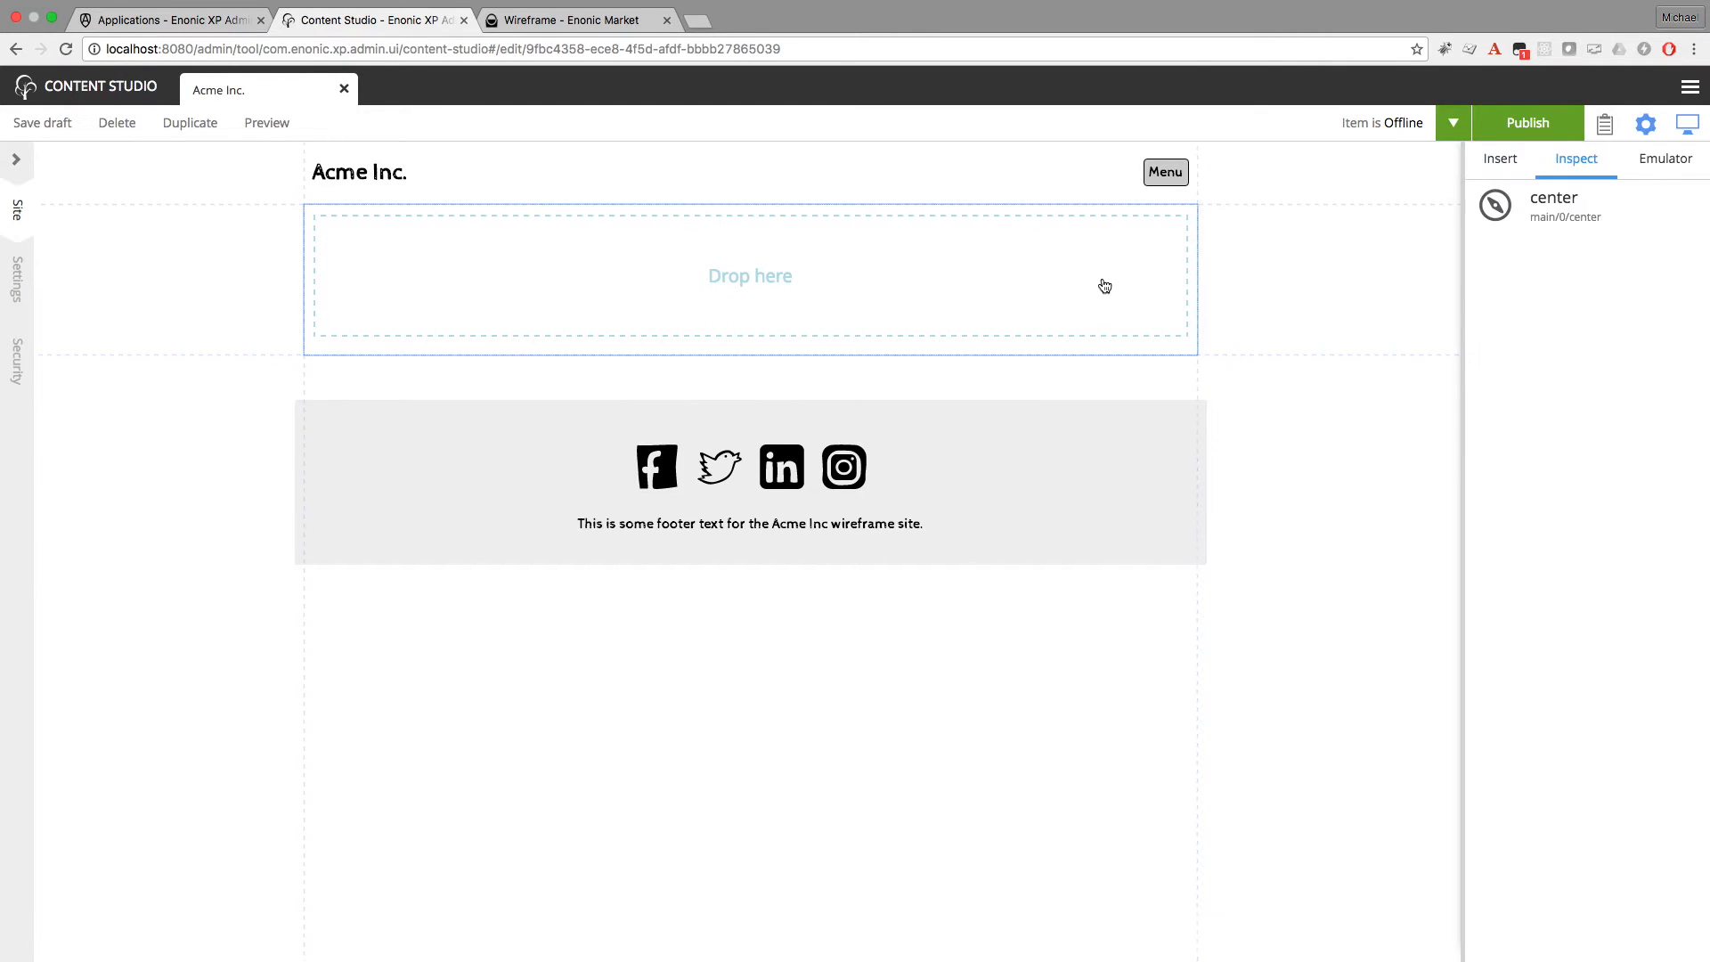
pyautogui.click(1330, 267)
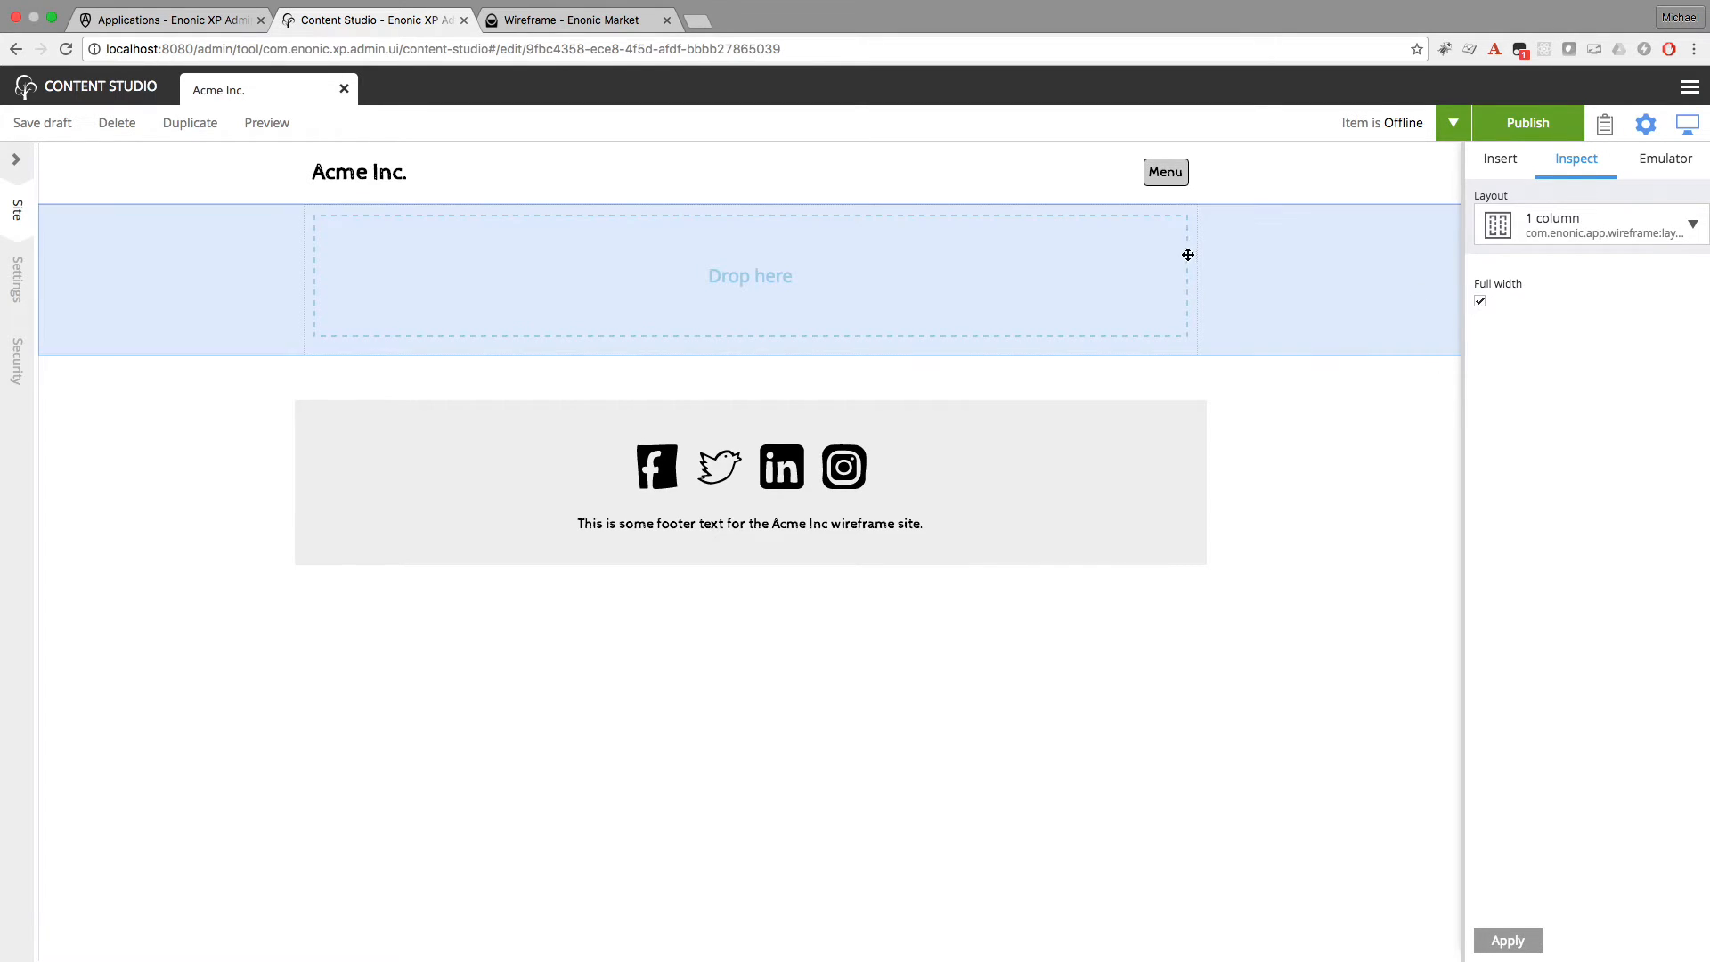
pyautogui.click(1514, 937)
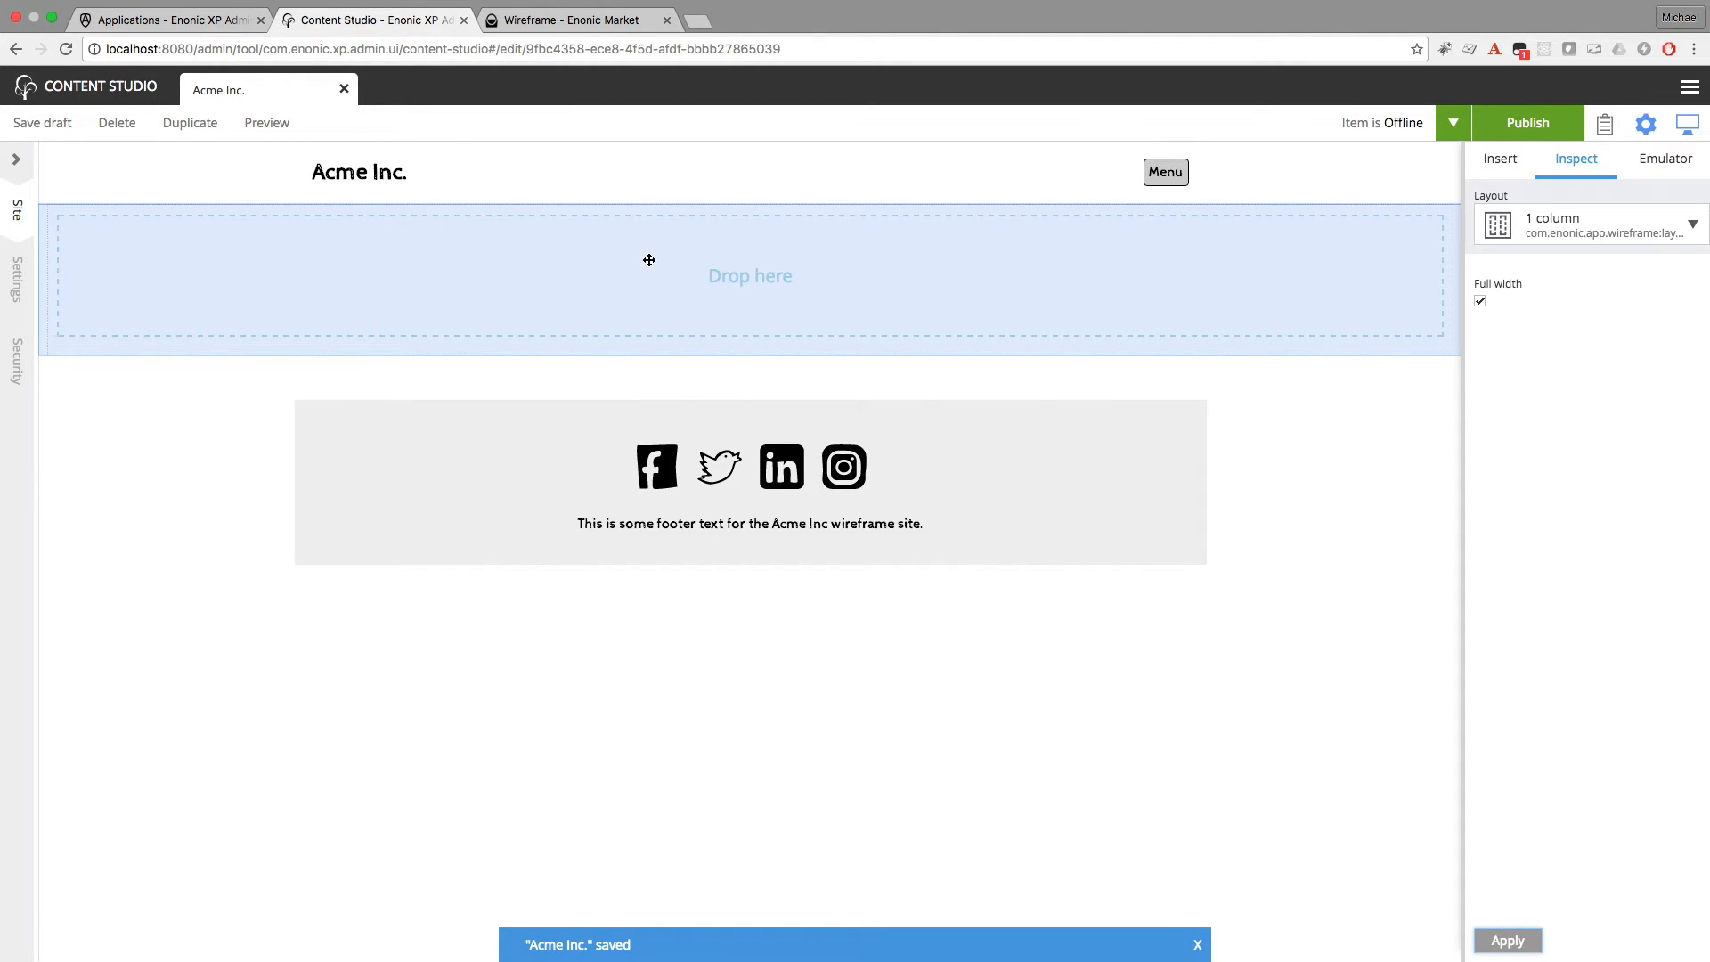
pyautogui.click(1480, 301)
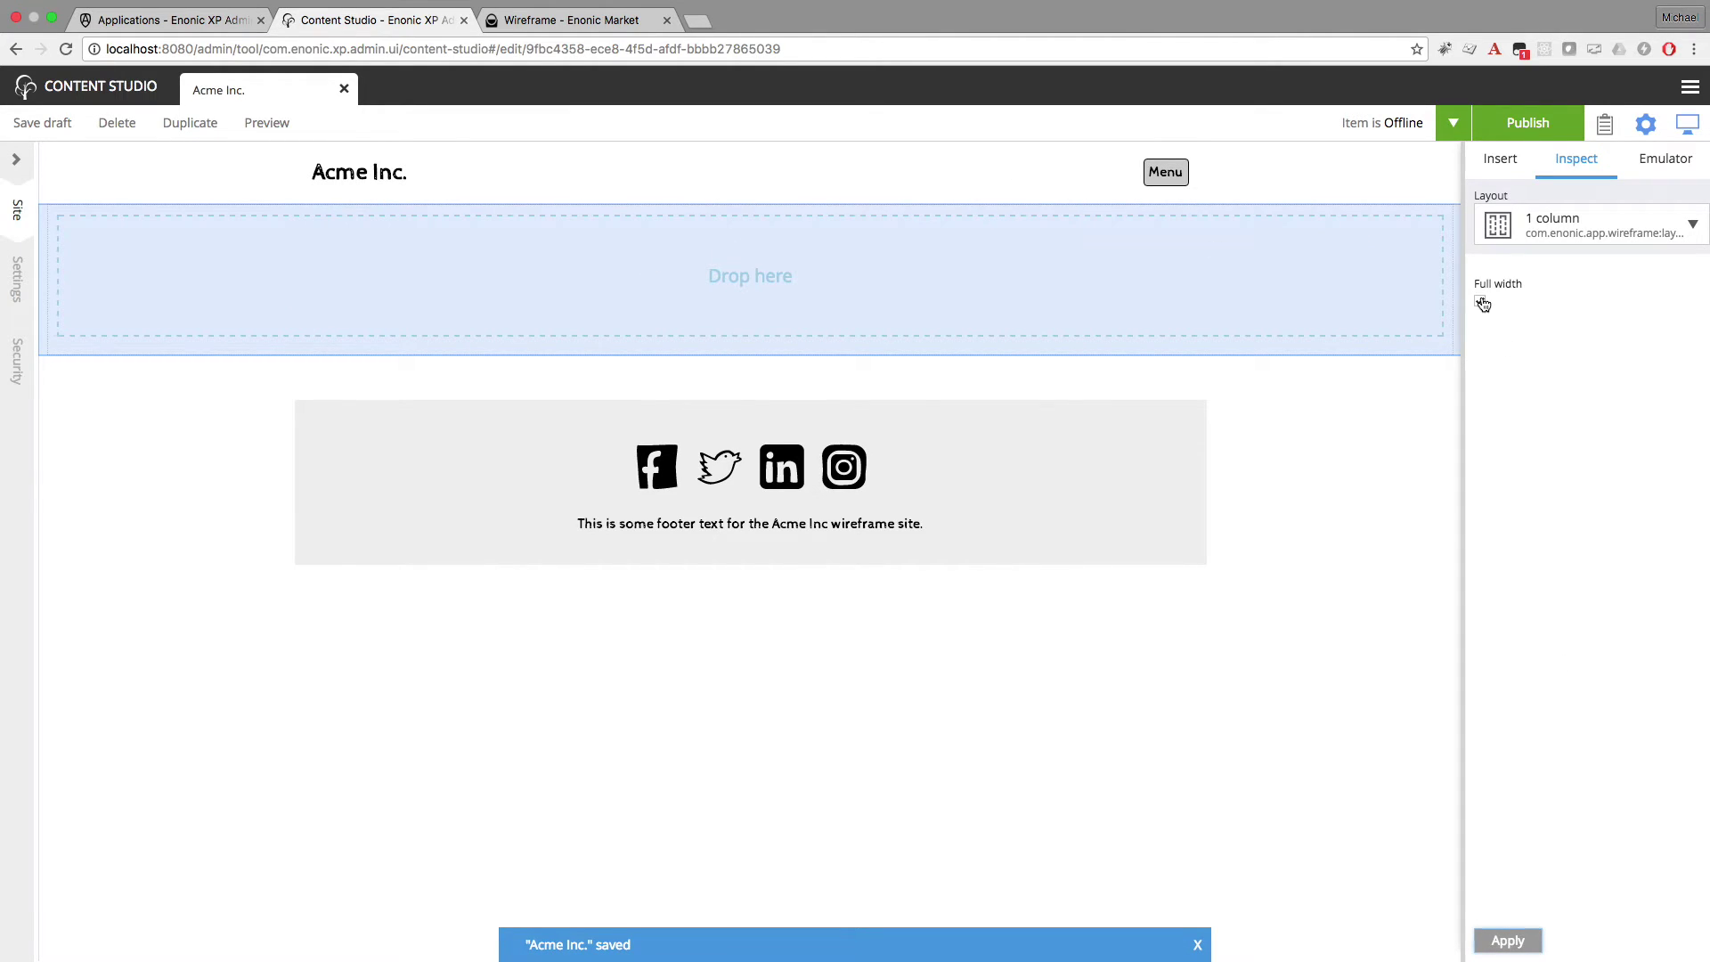
pyautogui.click(1506, 938)
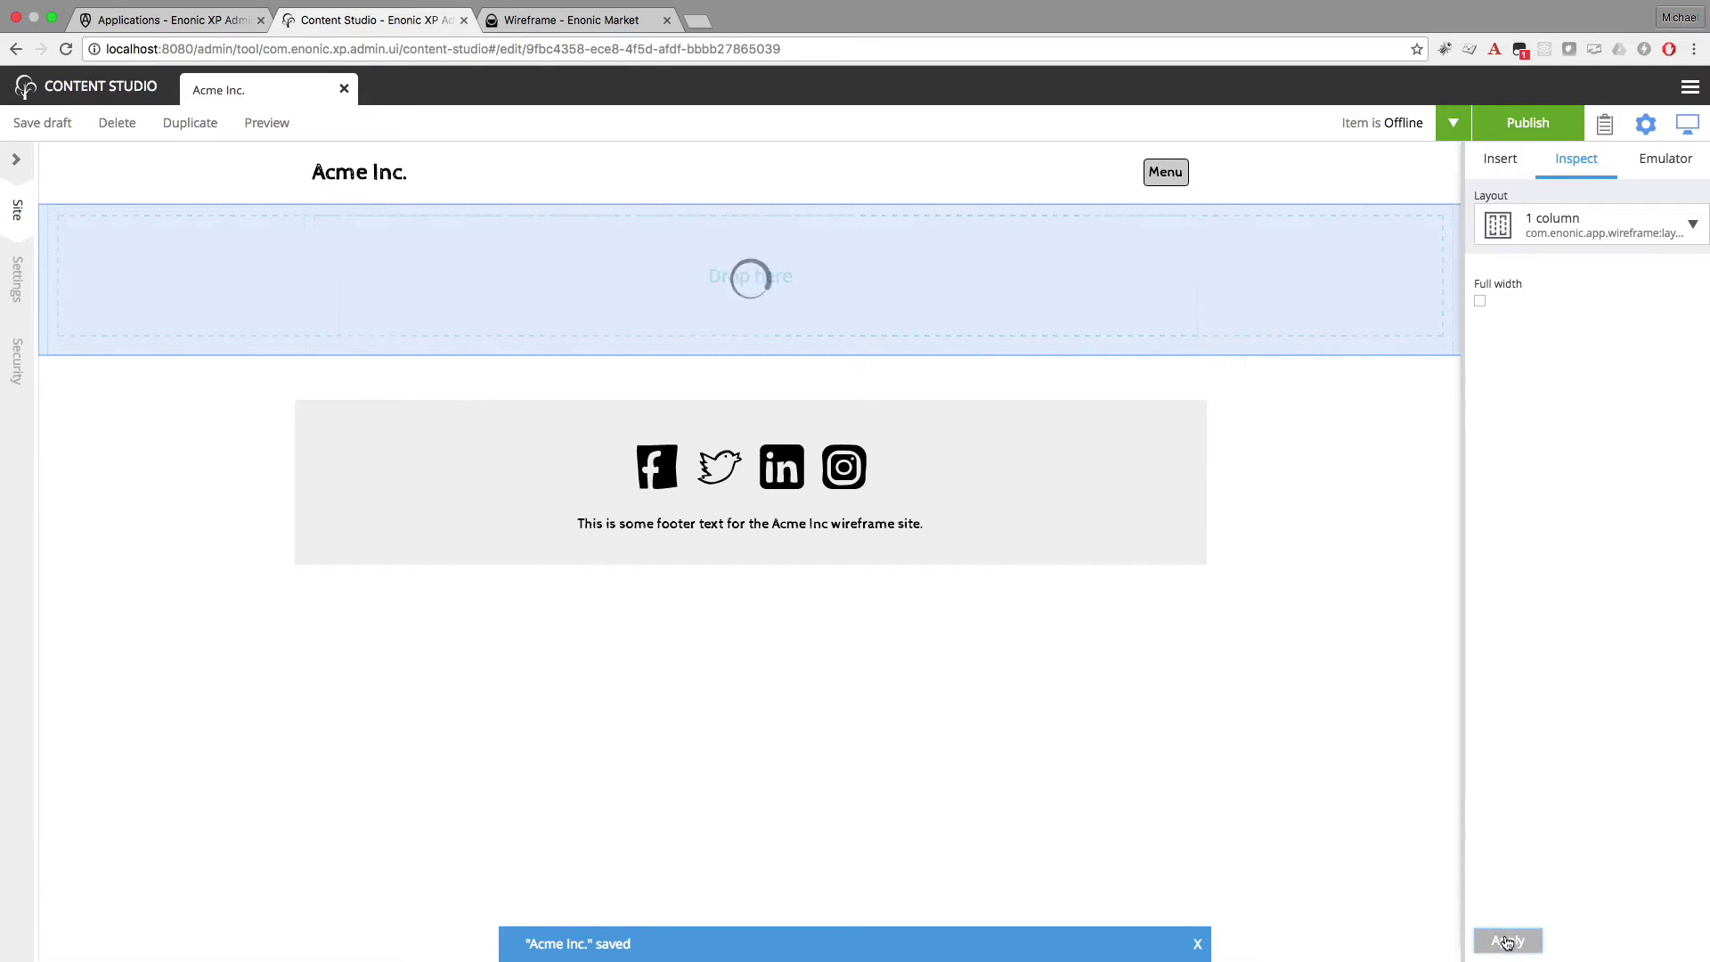
pyautogui.click(1501, 158)
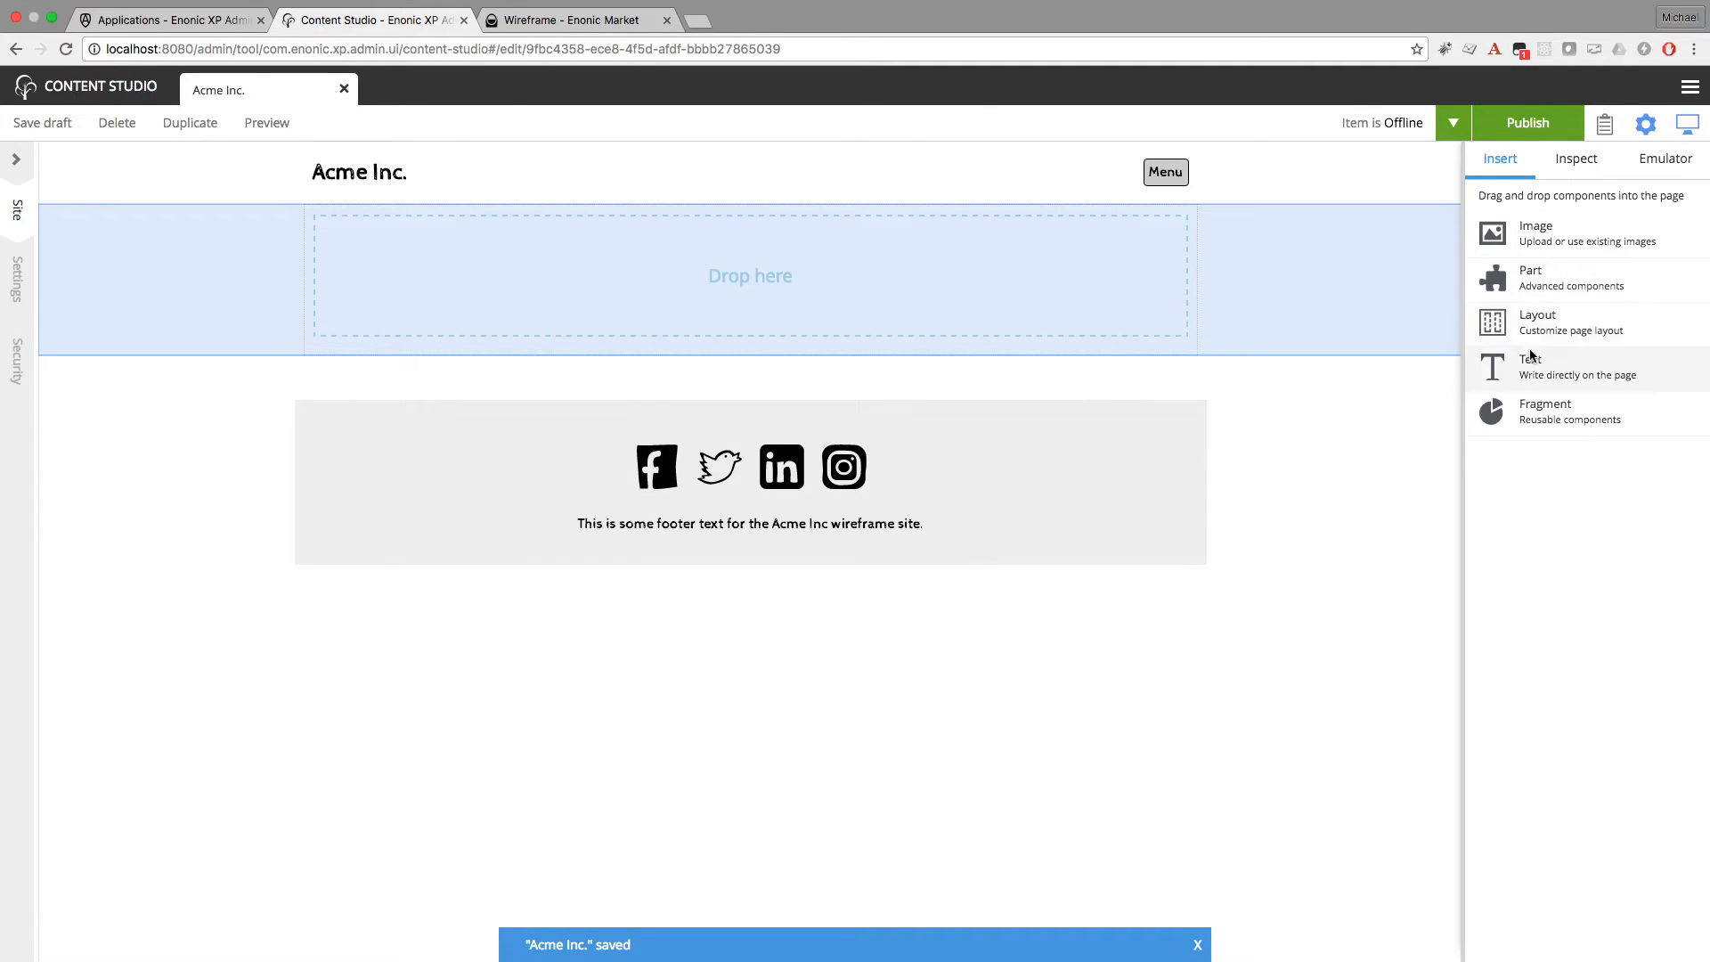
# Drop a Sample image part into the layout with label Label and caption Caption
pyautogui.moveTo(1530, 276)
pyautogui.mouseDown()
pyautogui.moveTo(715, 291)
pyautogui.moveTo(740, 285)
pyautogui.mouseUp()
pyautogui.click(972, 280)
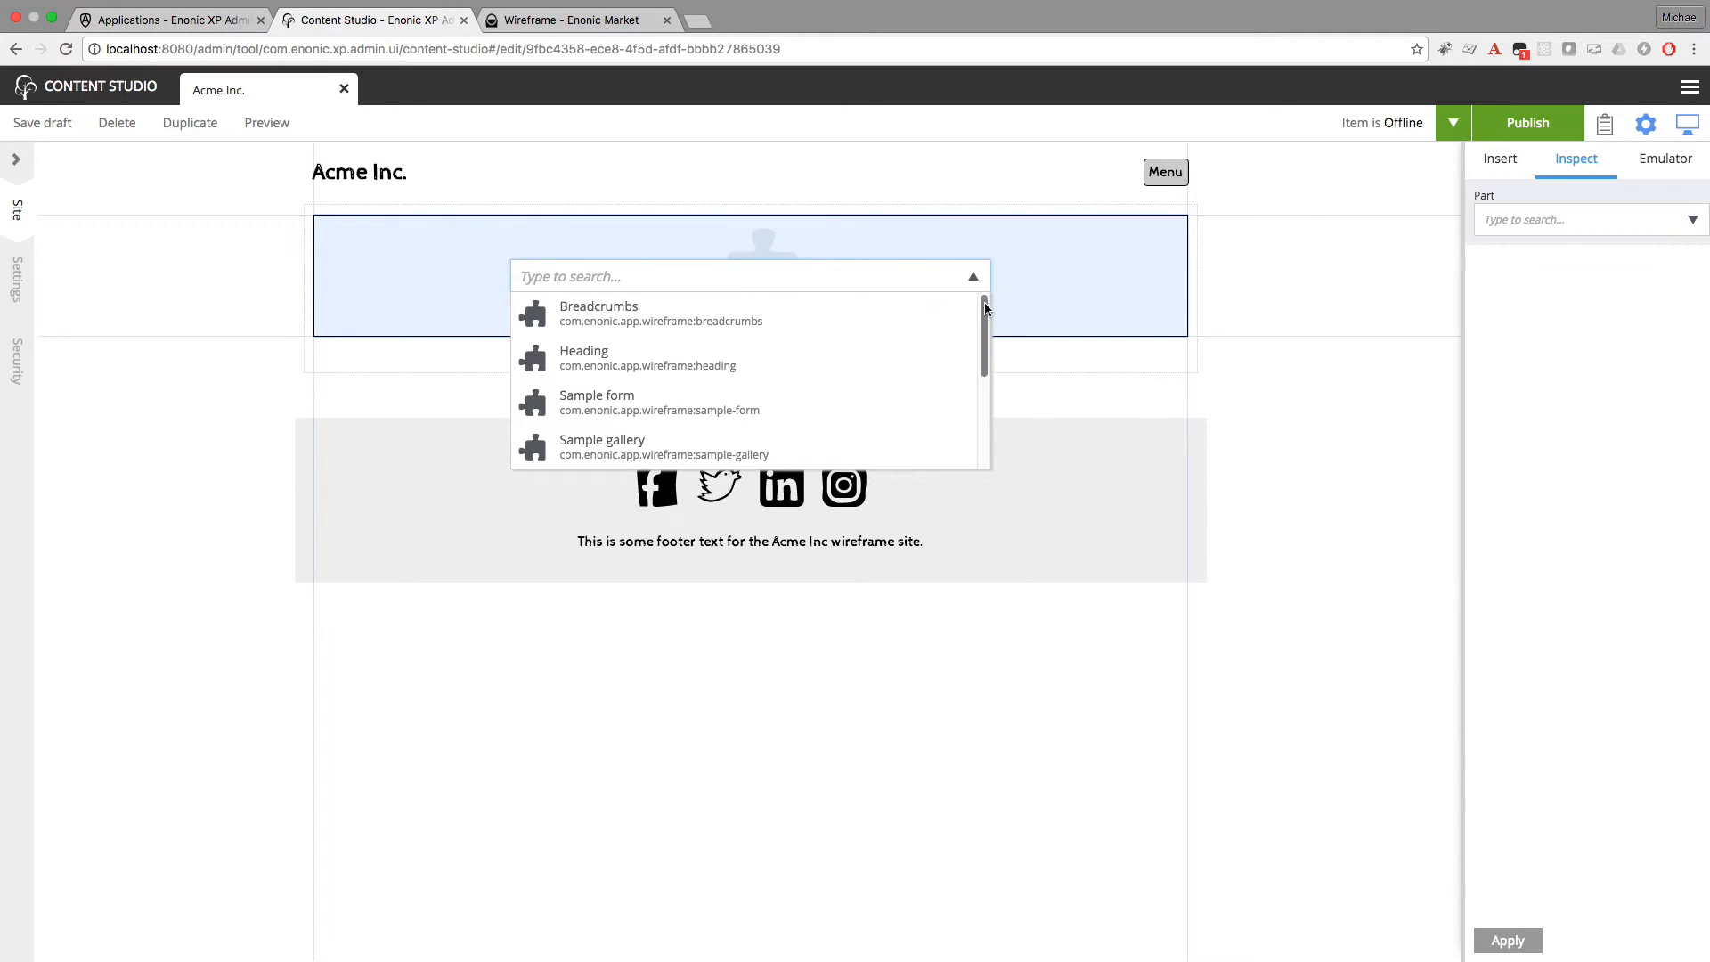
pyautogui.moveTo(985, 302); pyautogui.dragTo(981, 367)
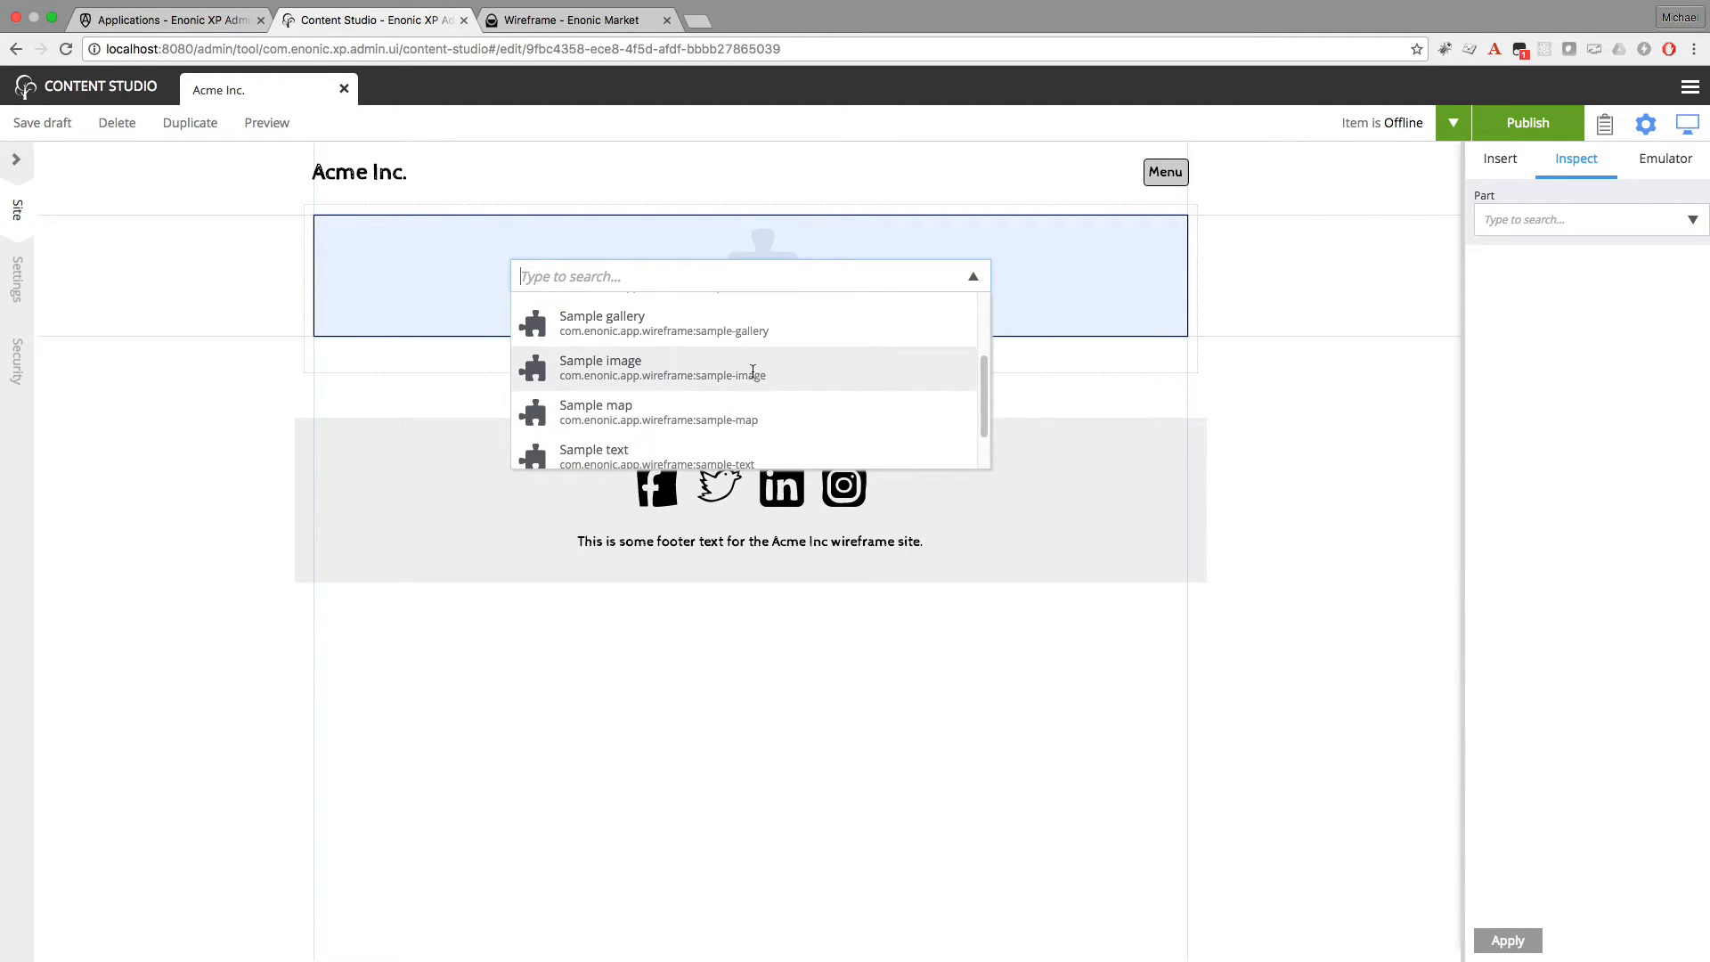
pyautogui.click(753, 373)
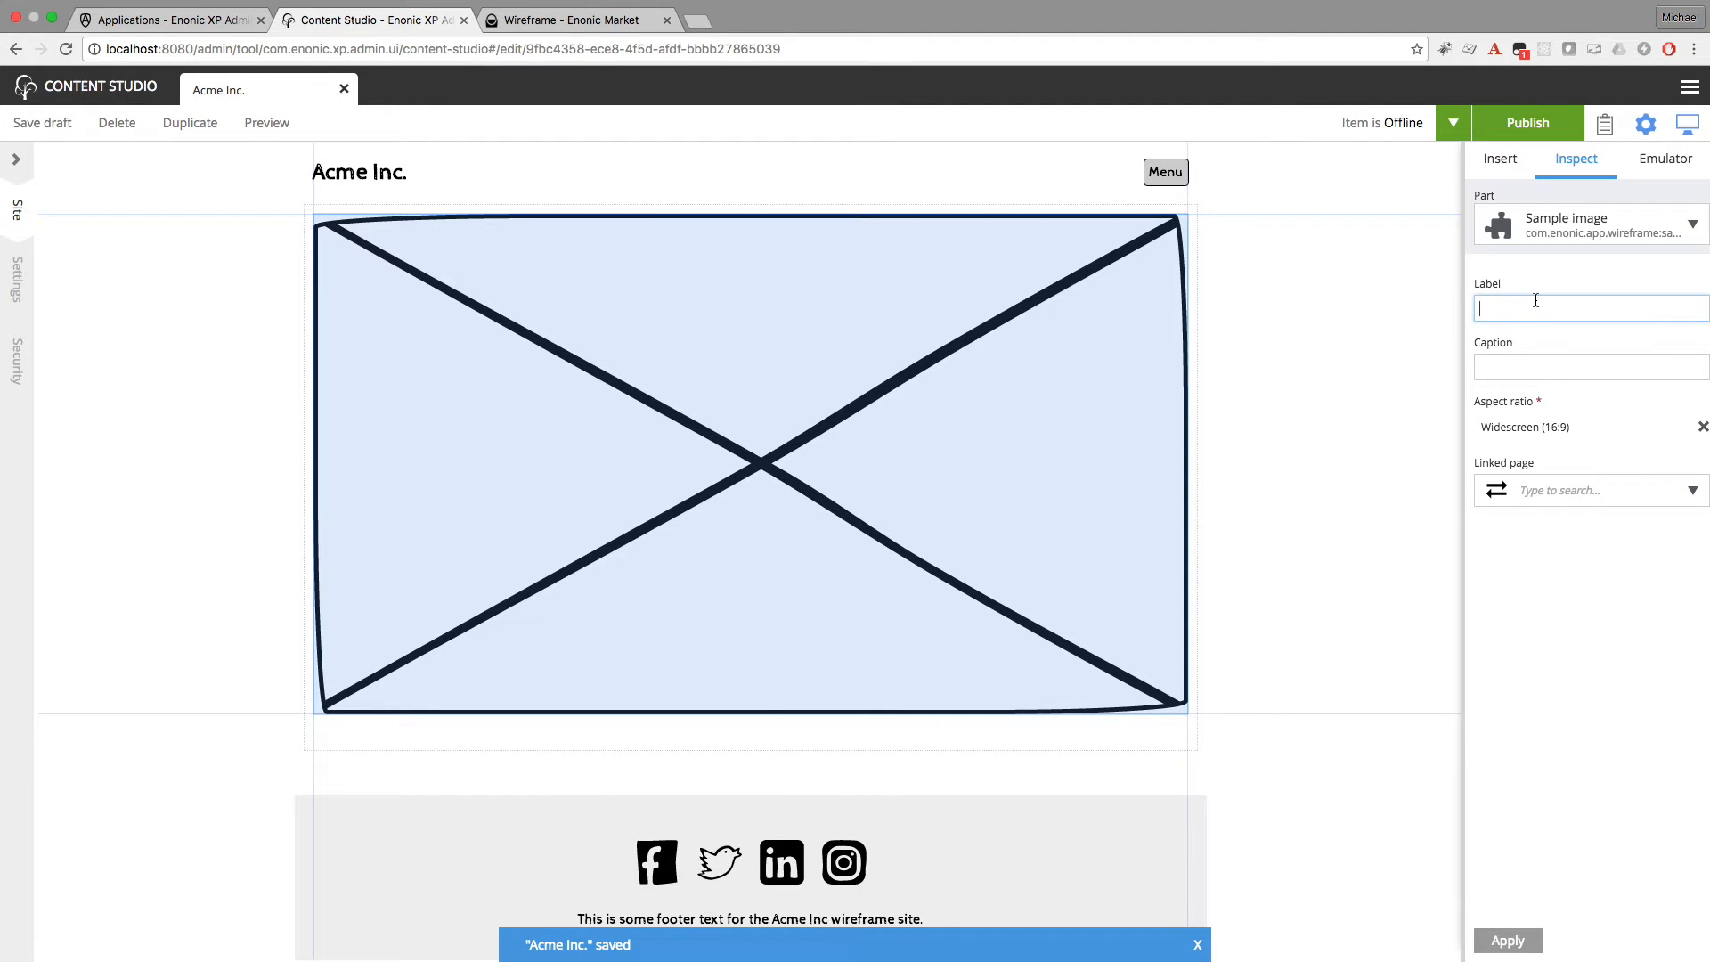
pyautogui.write('Label')
pyautogui.press('Tab')
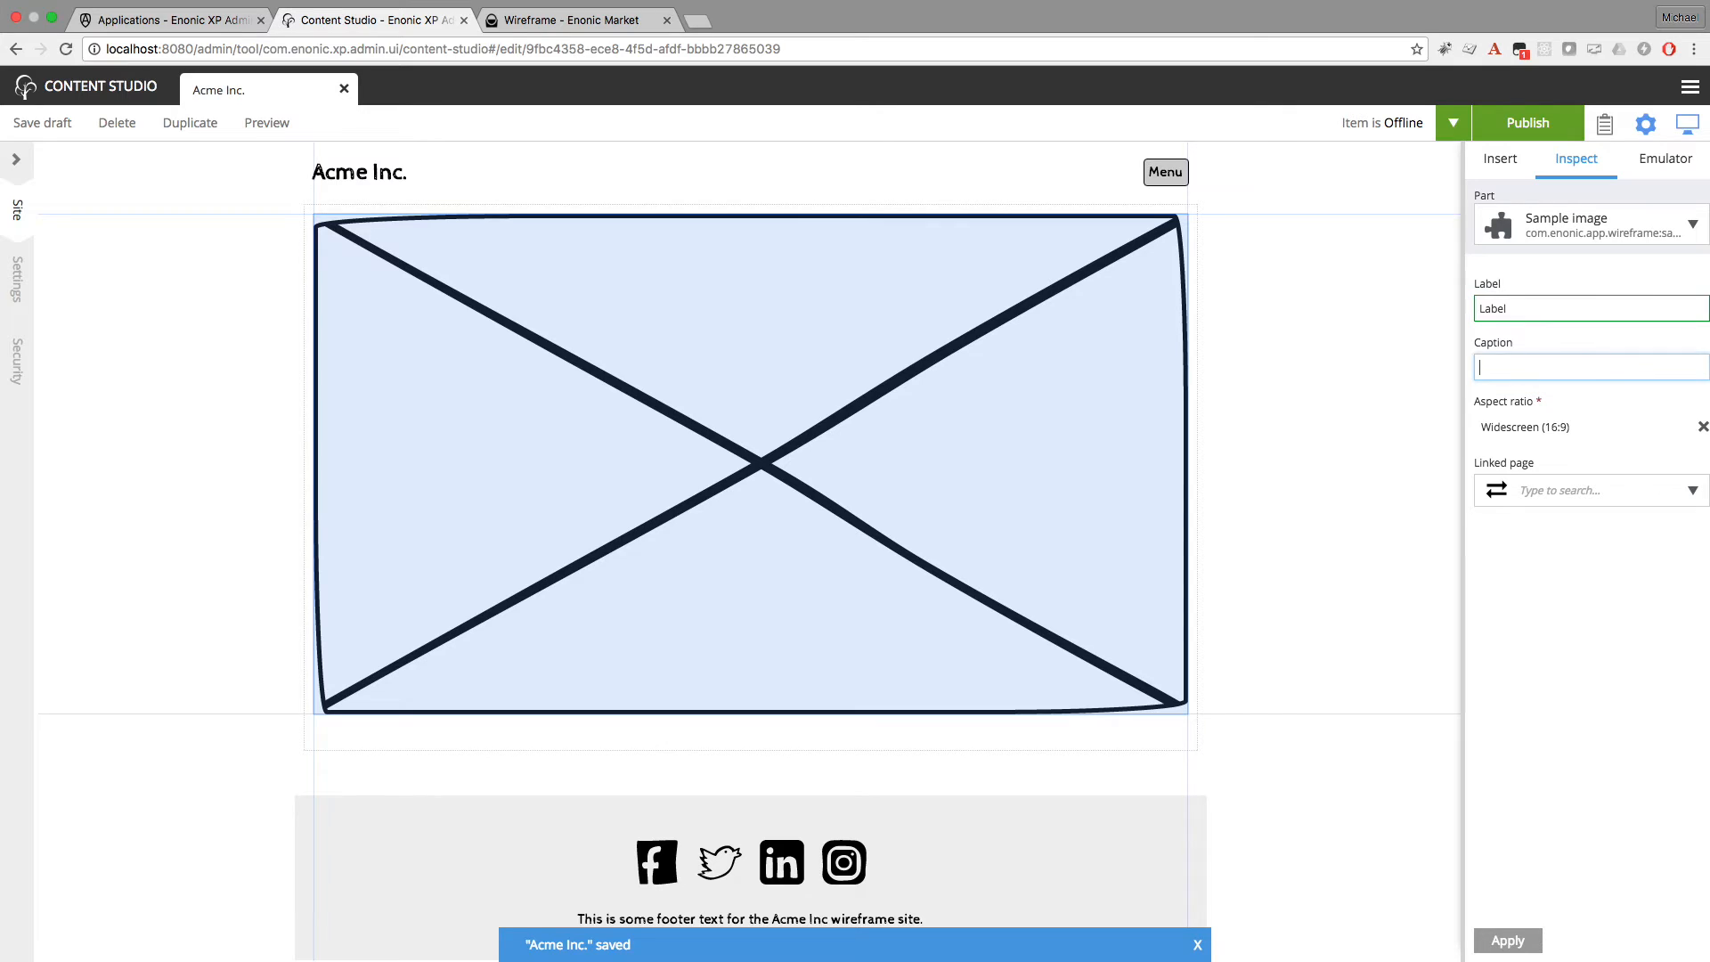
pyautogui.write('Caption')
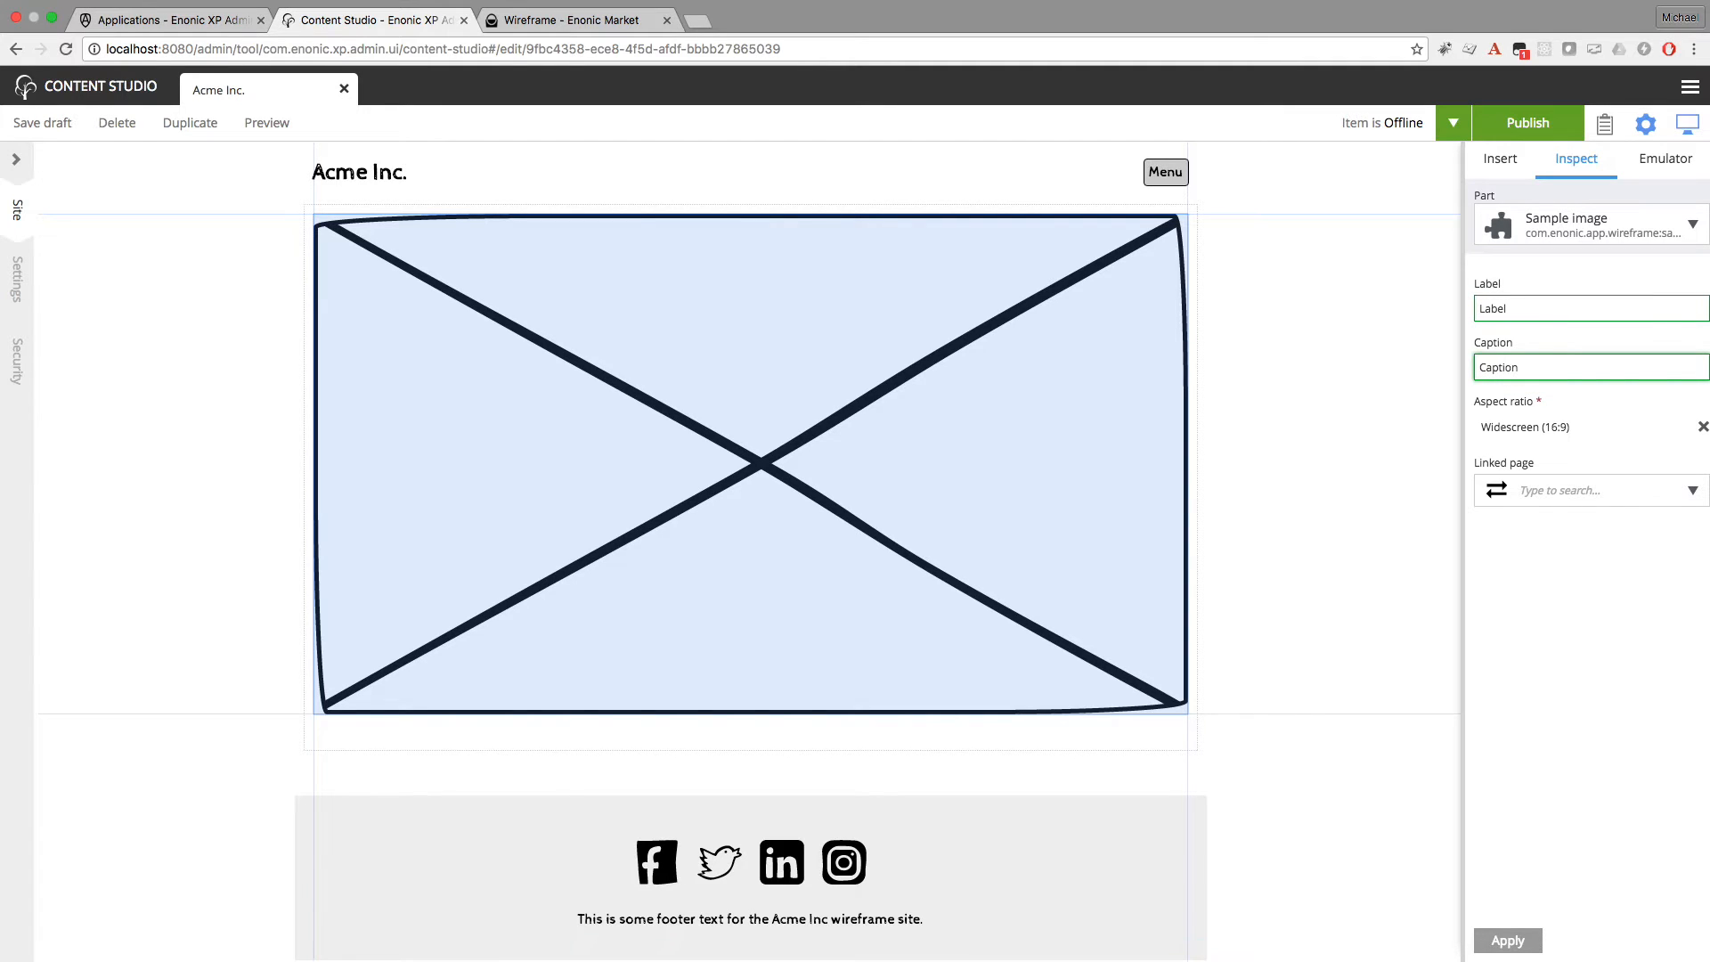
# Replace the Widescreen (16:9) aspect ratio with Cinema (21:9), leave no linked page, and apply
pyautogui.click(1702, 427)
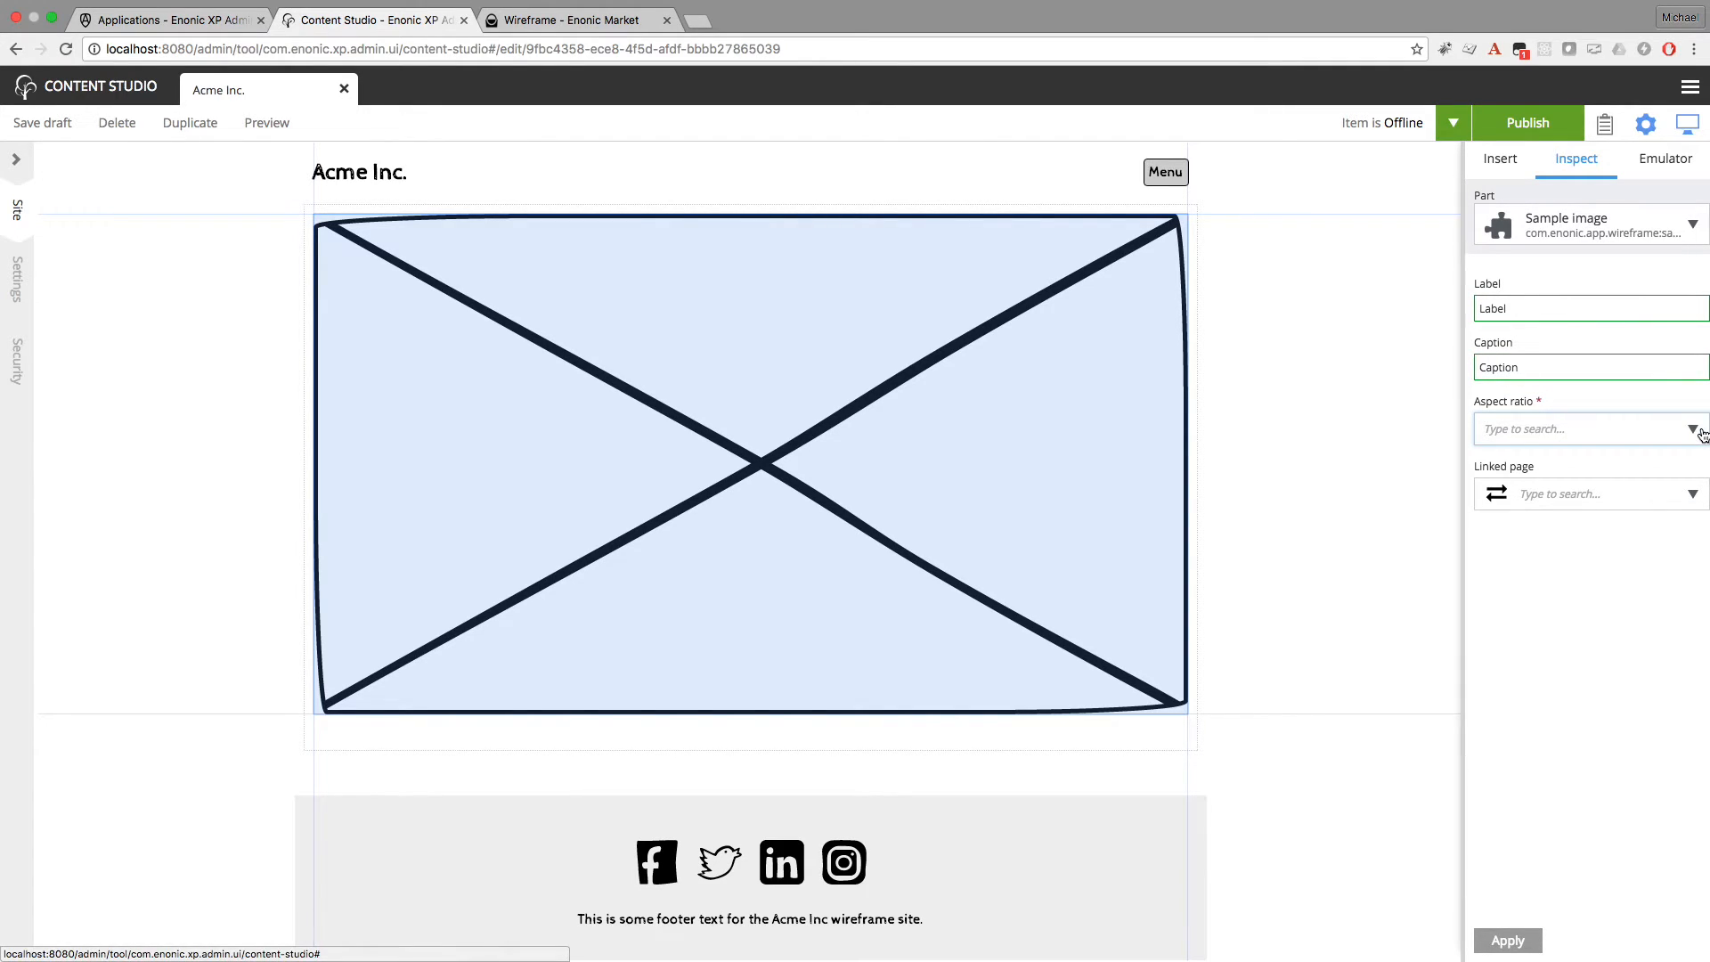
pyautogui.click(1700, 431)
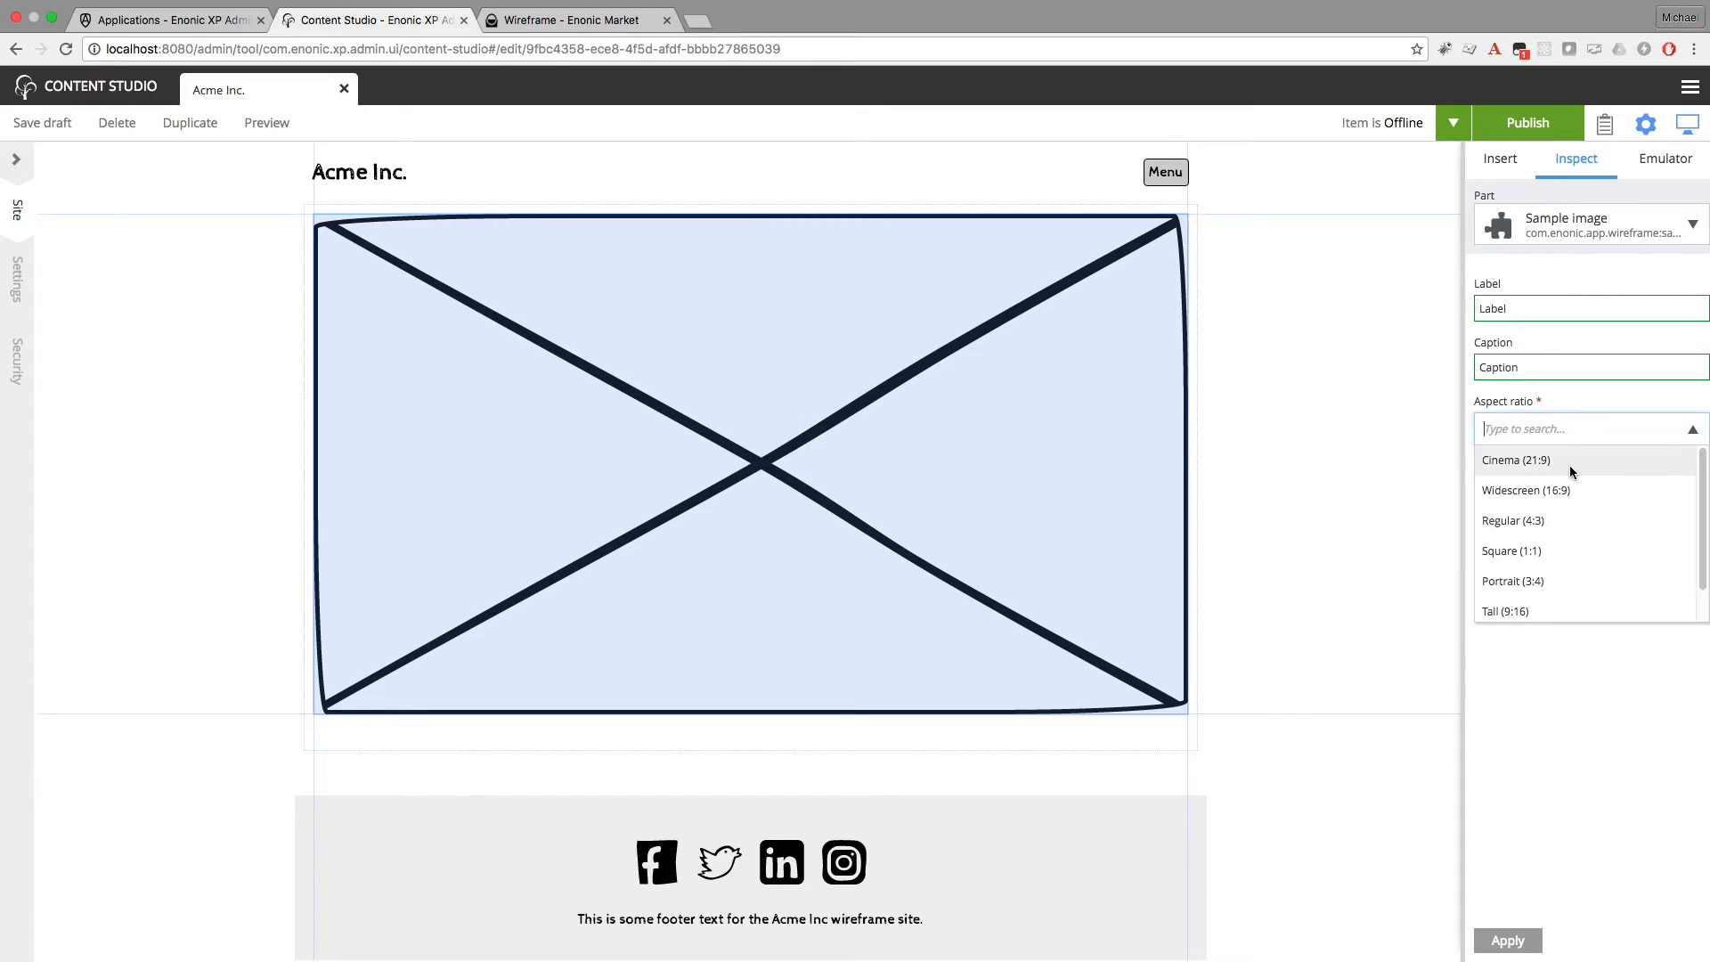
pyautogui.scroll(-1, 1708, 509)
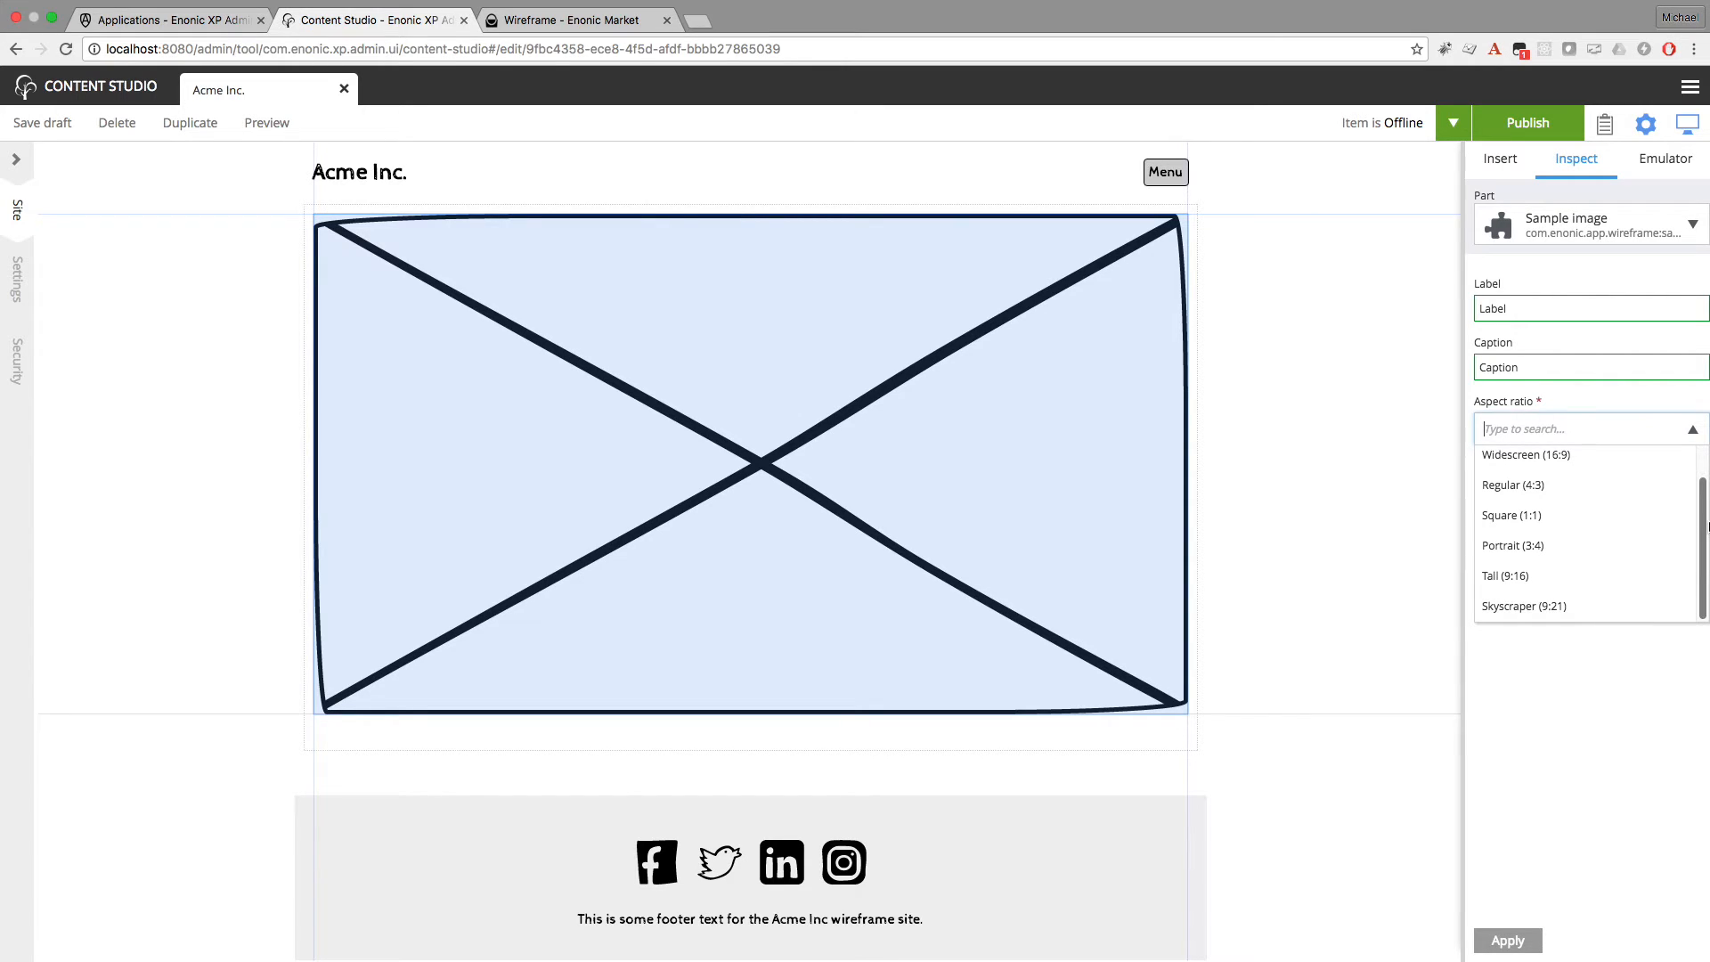
pyautogui.scroll(1, 1707, 516)
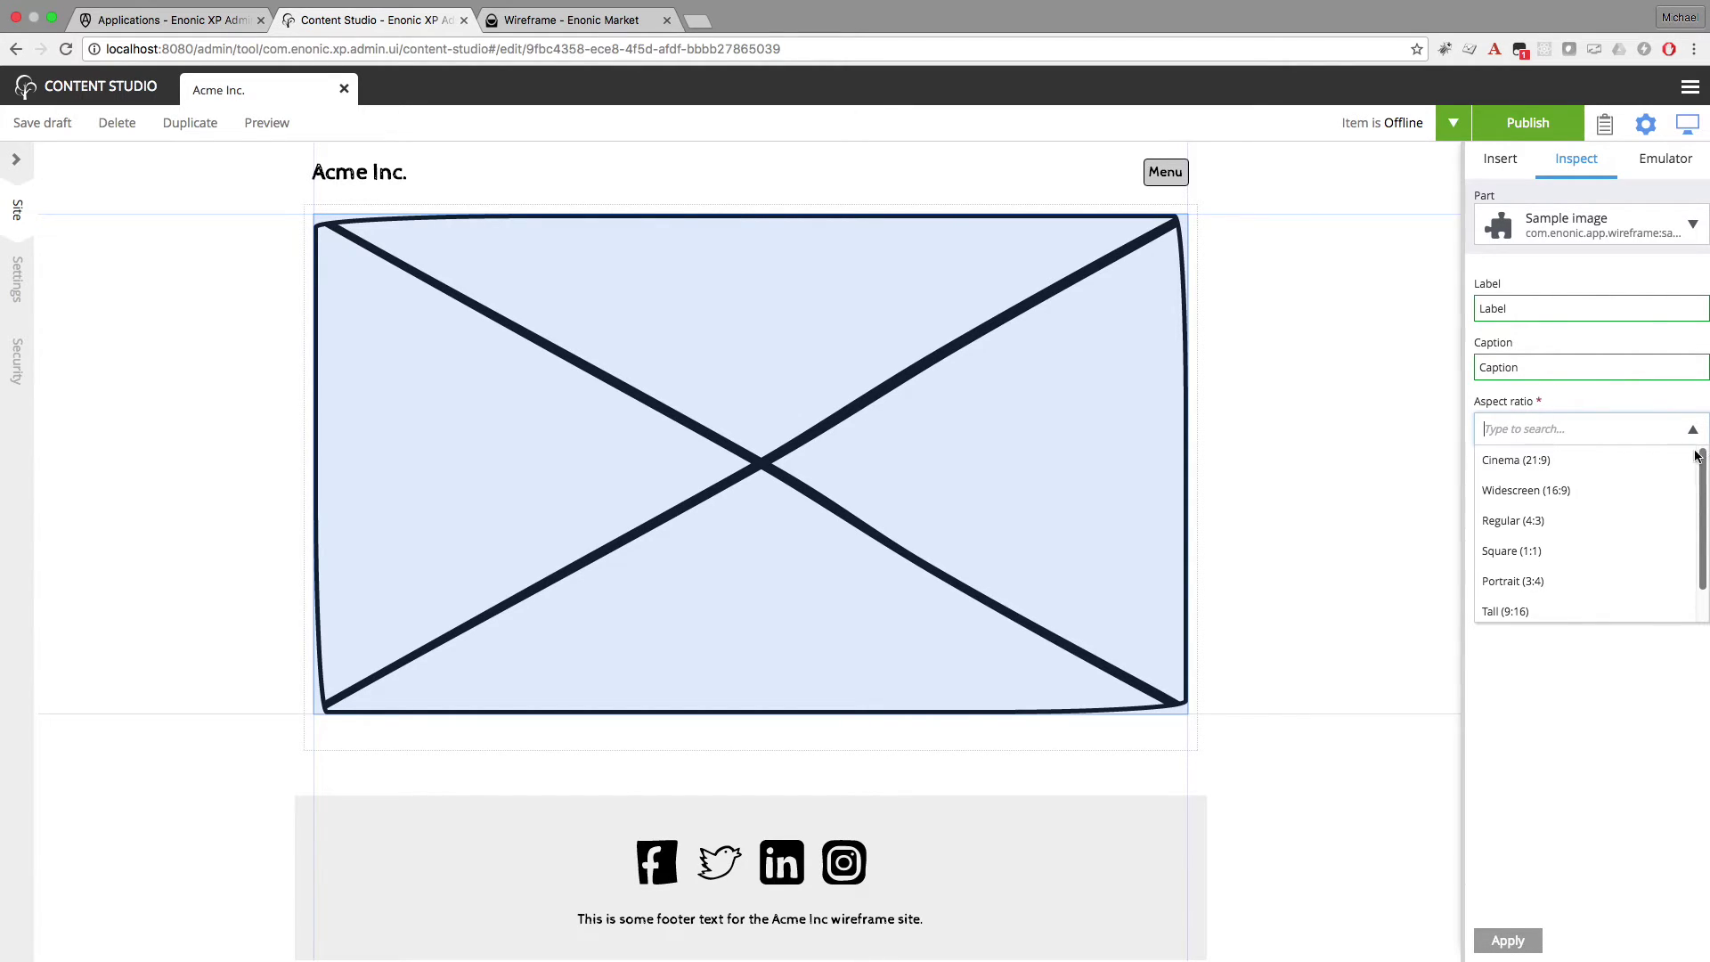
pyautogui.click(1549, 455)
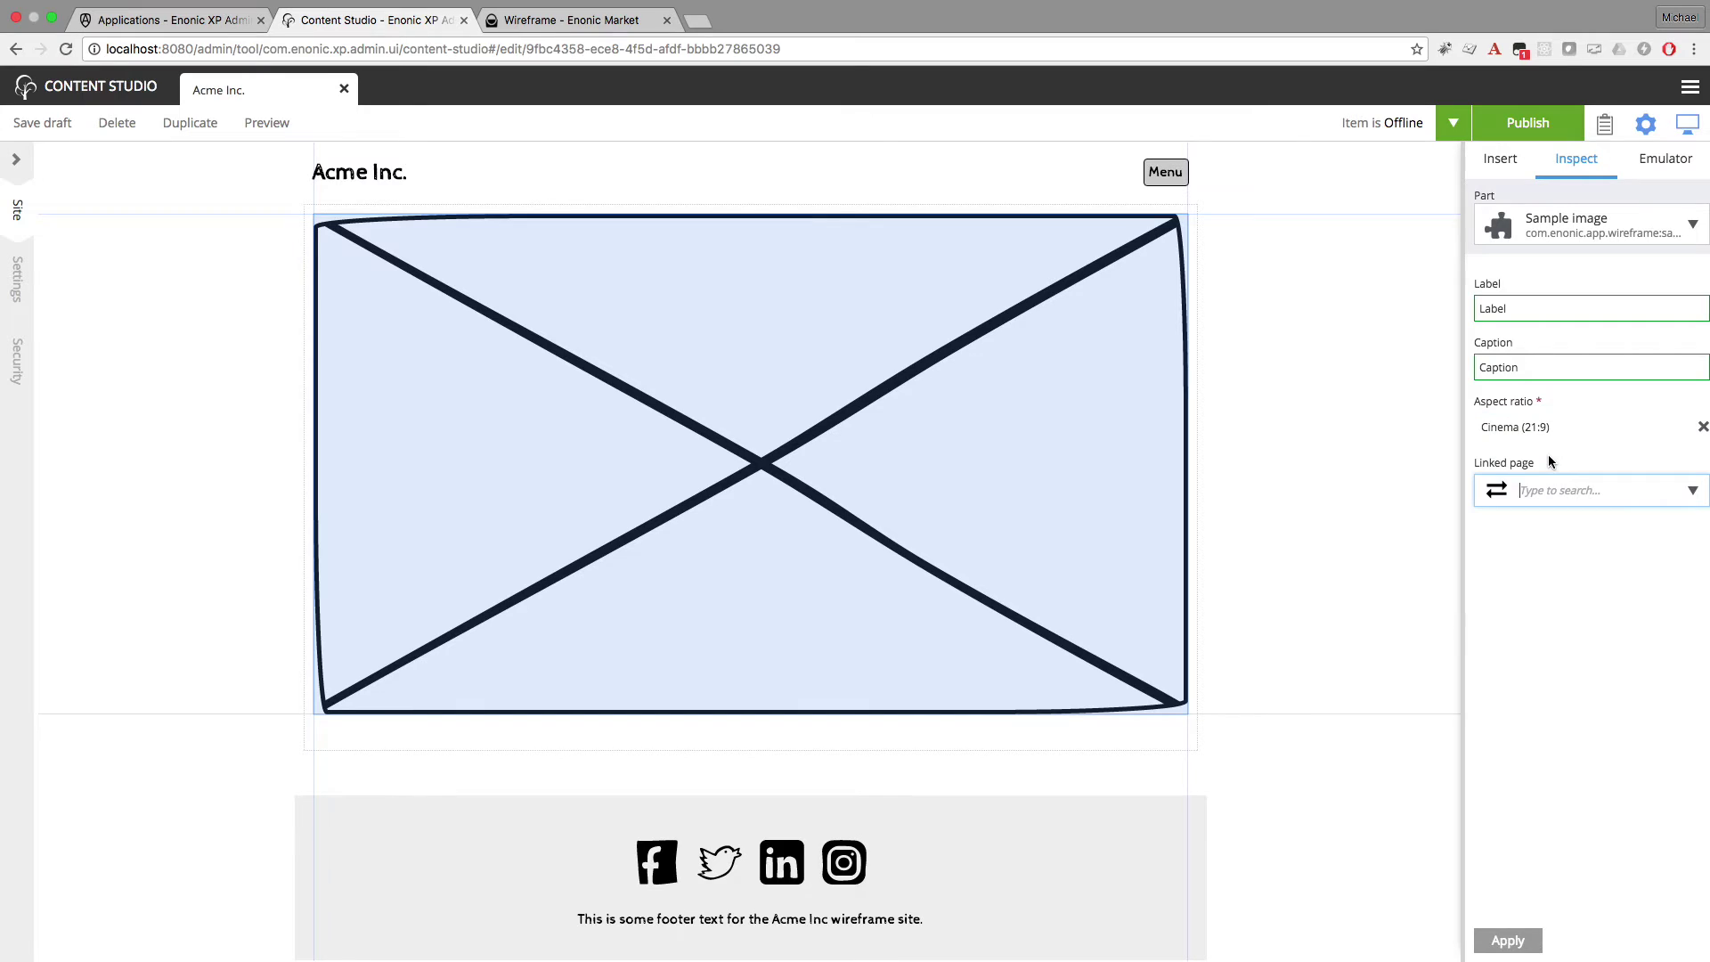
pyautogui.click(1689, 495)
pyautogui.click(1522, 531)
pyautogui.click(1491, 942)
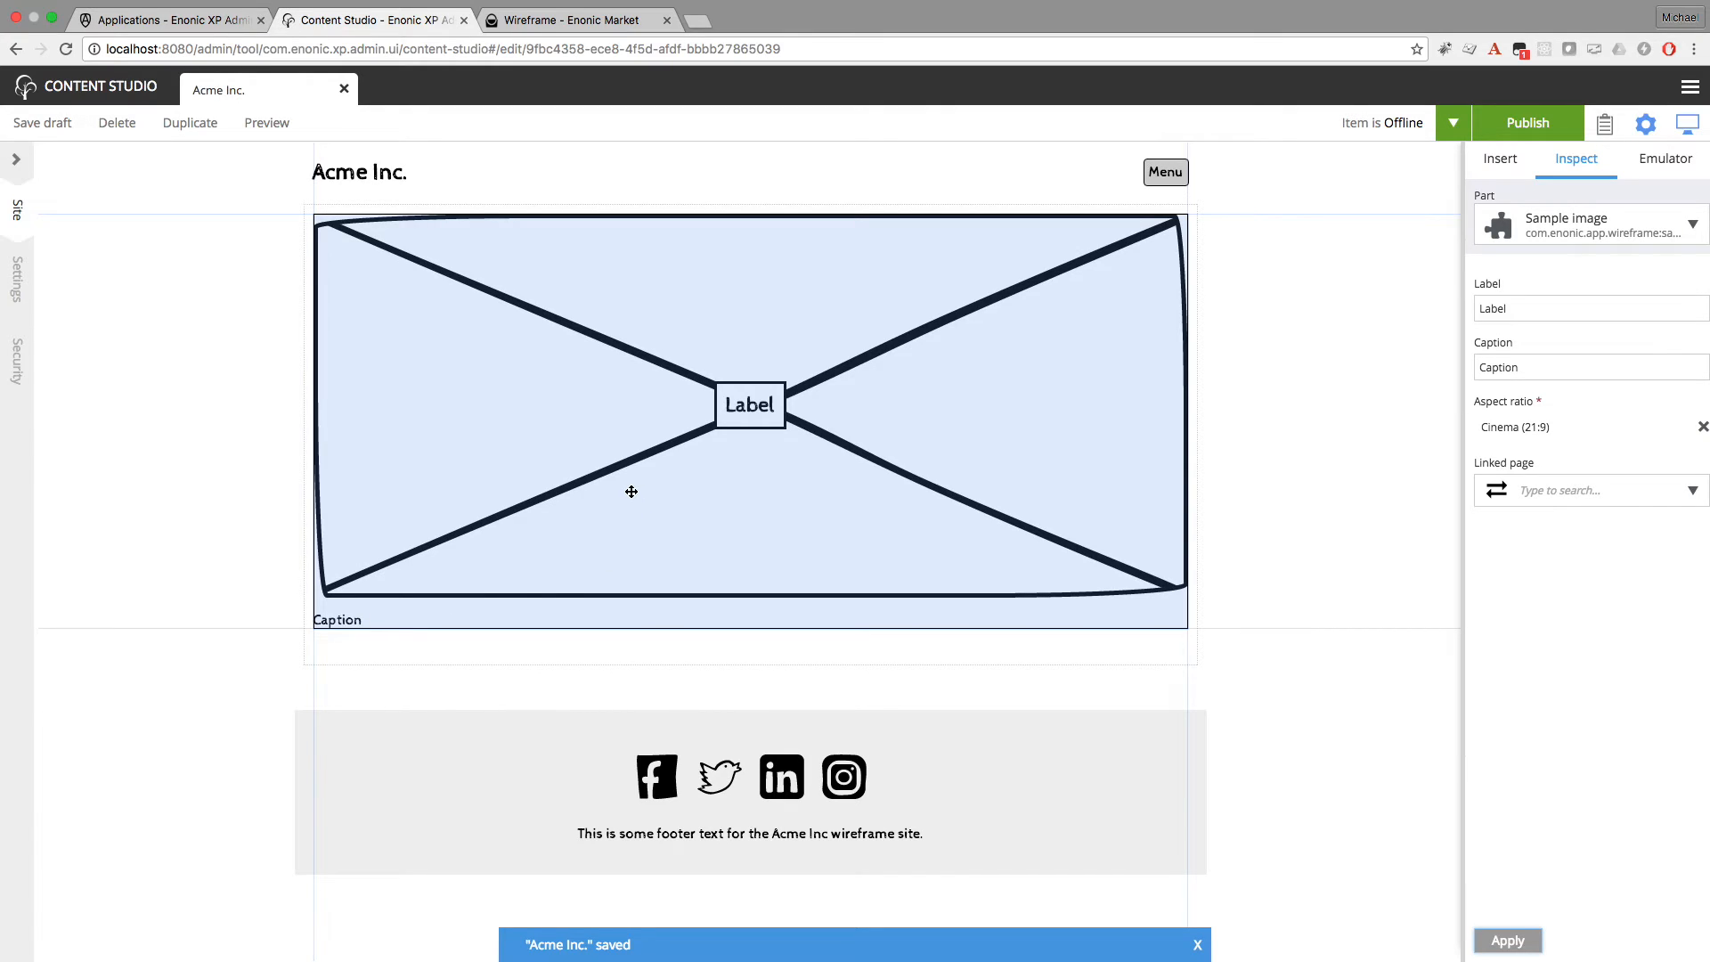
# Add a 4 columns layout below the image with a 25-25-25-25 column configuration
pyautogui.click(1505, 174)
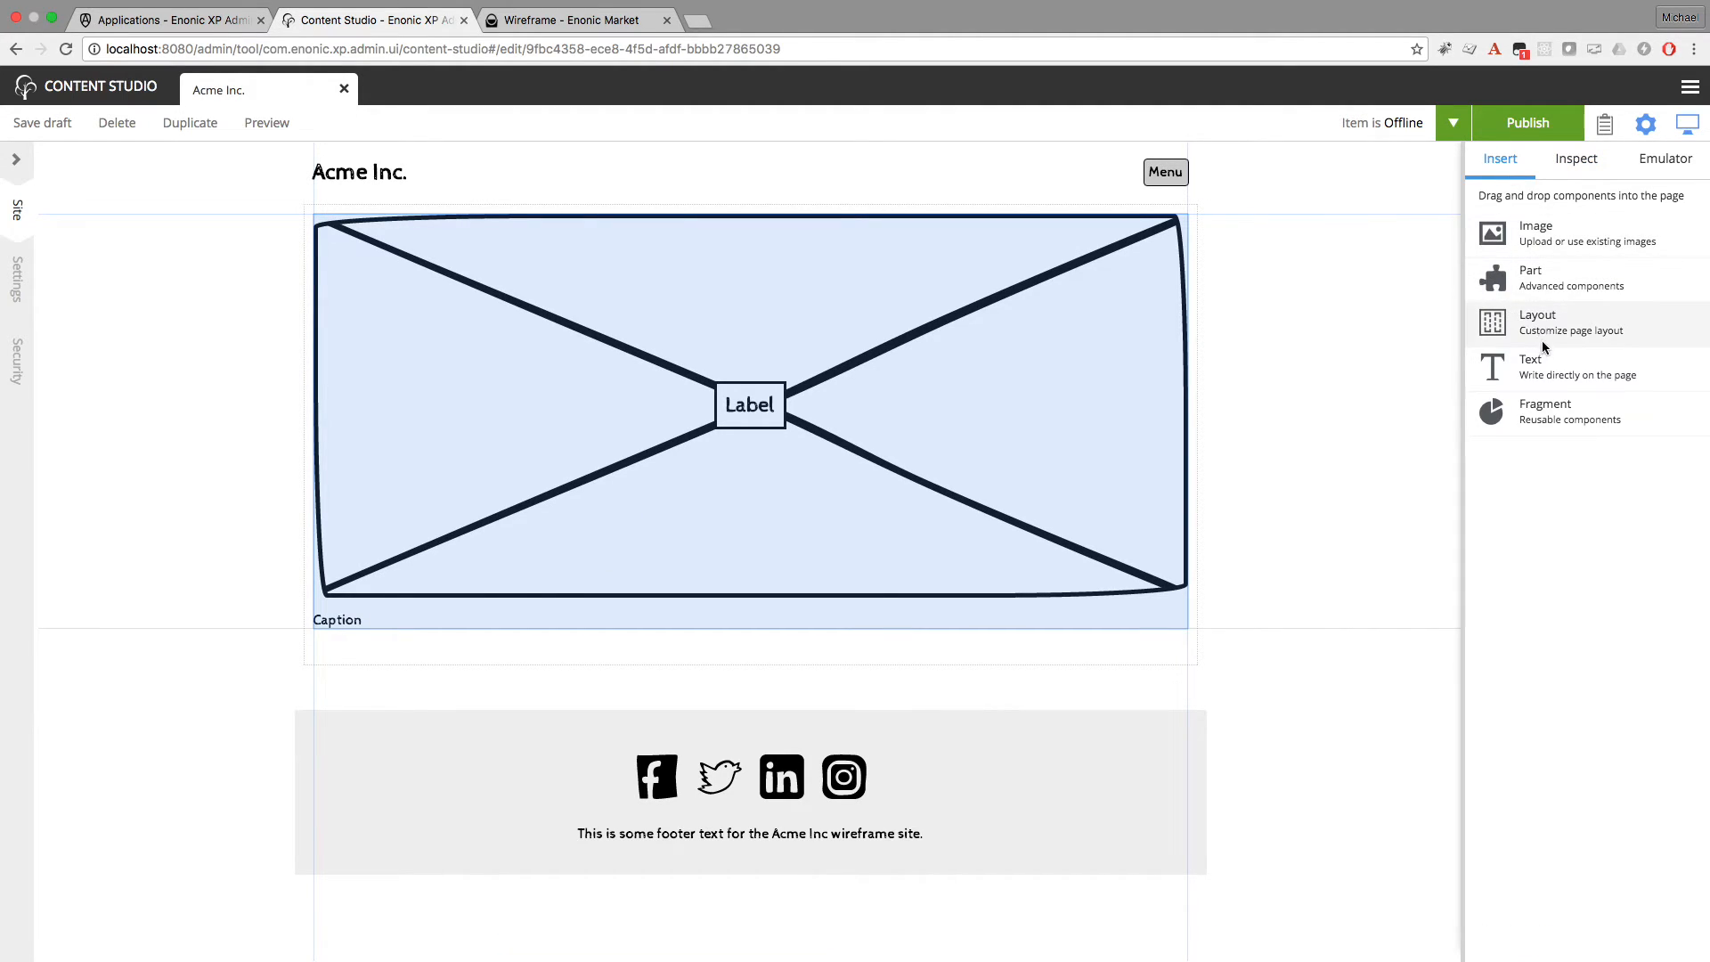
pyautogui.moveTo(1538, 331)
pyautogui.mouseDown()
pyautogui.moveTo(1128, 650)
pyautogui.moveTo(857, 772)
pyautogui.mouseUp()
pyautogui.click(969, 755)
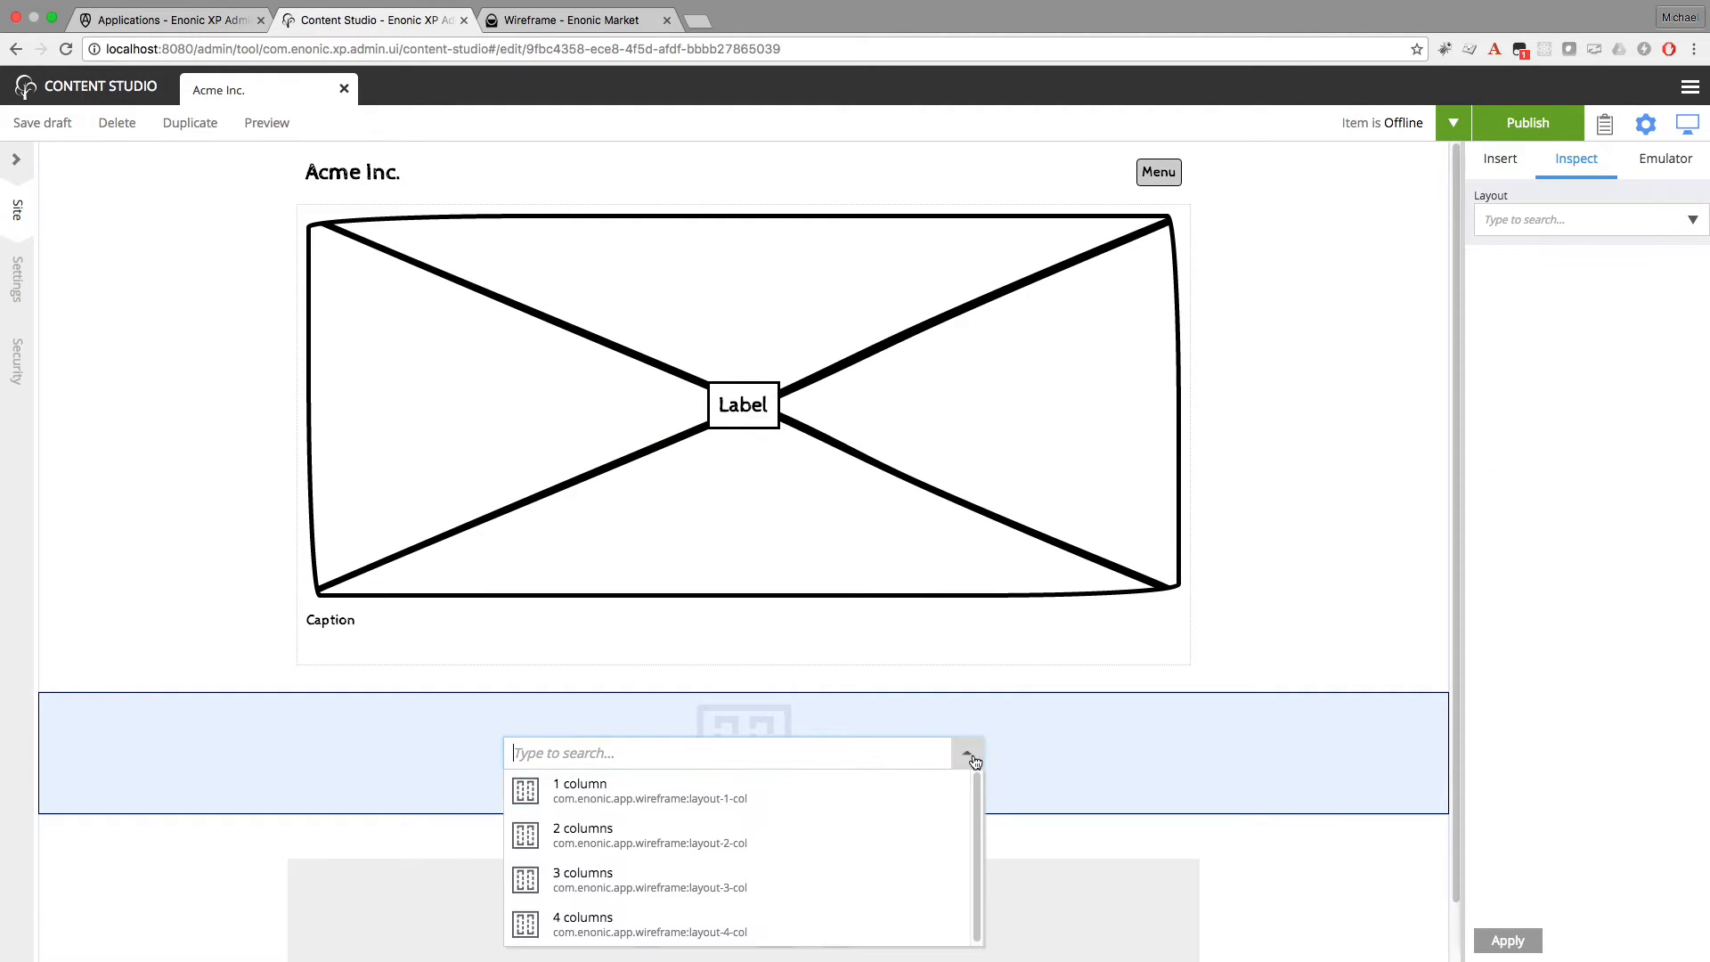
pyautogui.click(665, 918)
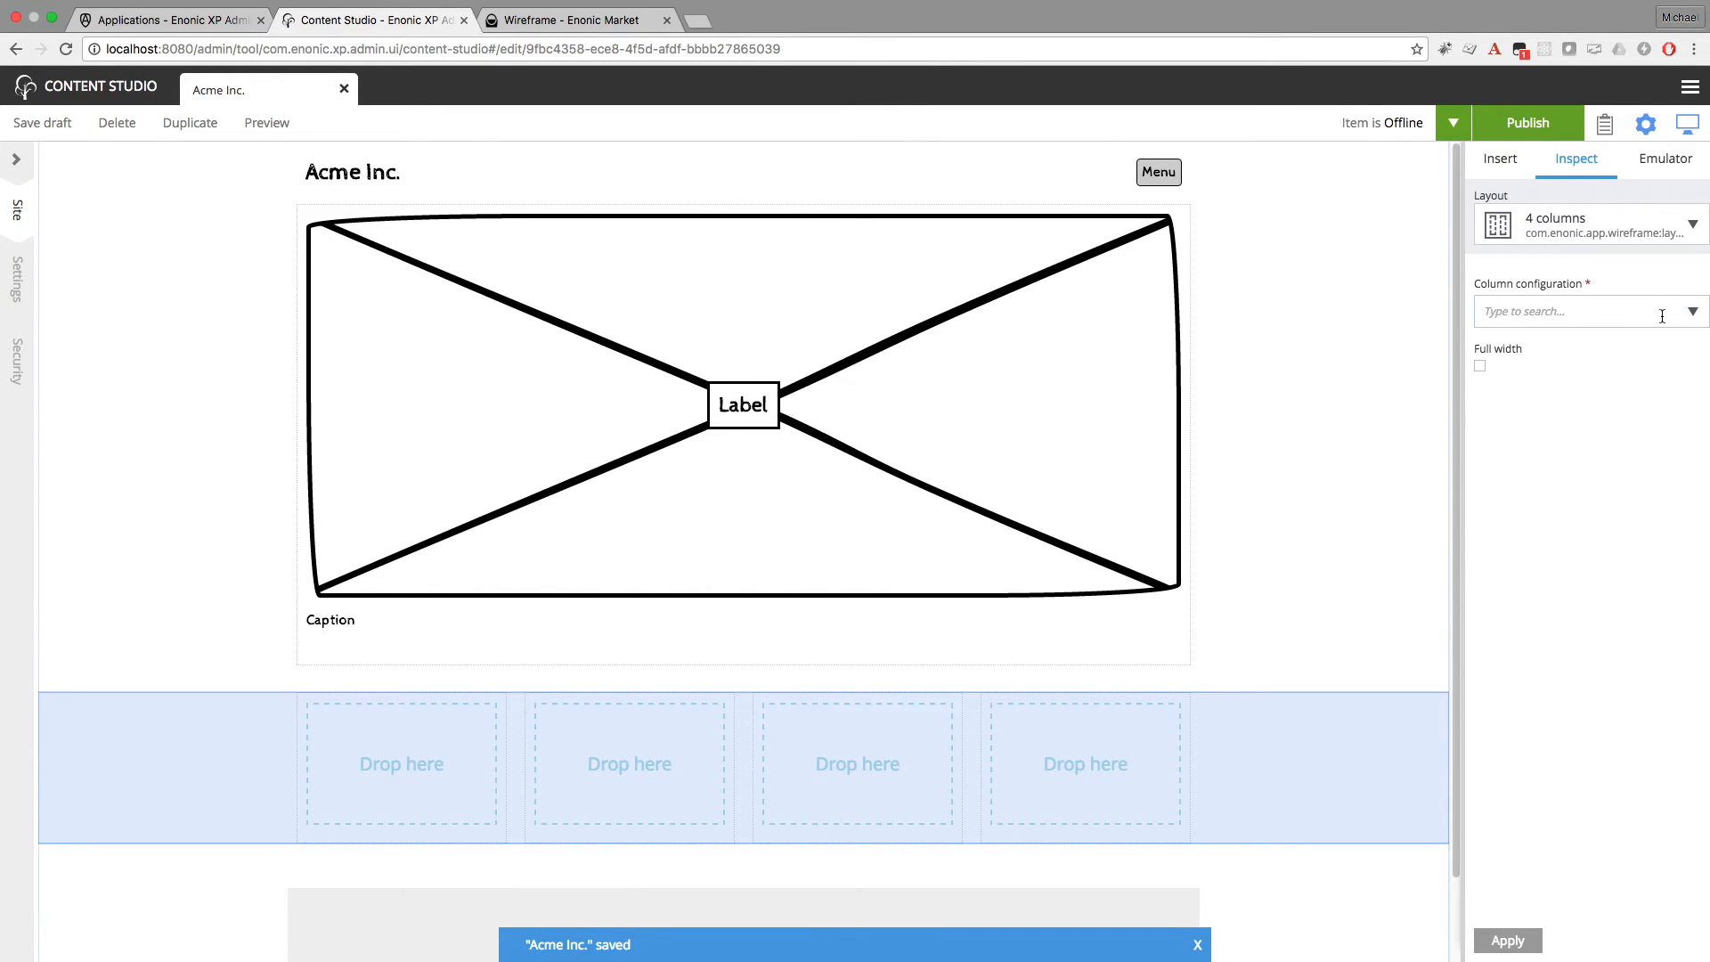
pyautogui.click(1691, 316)
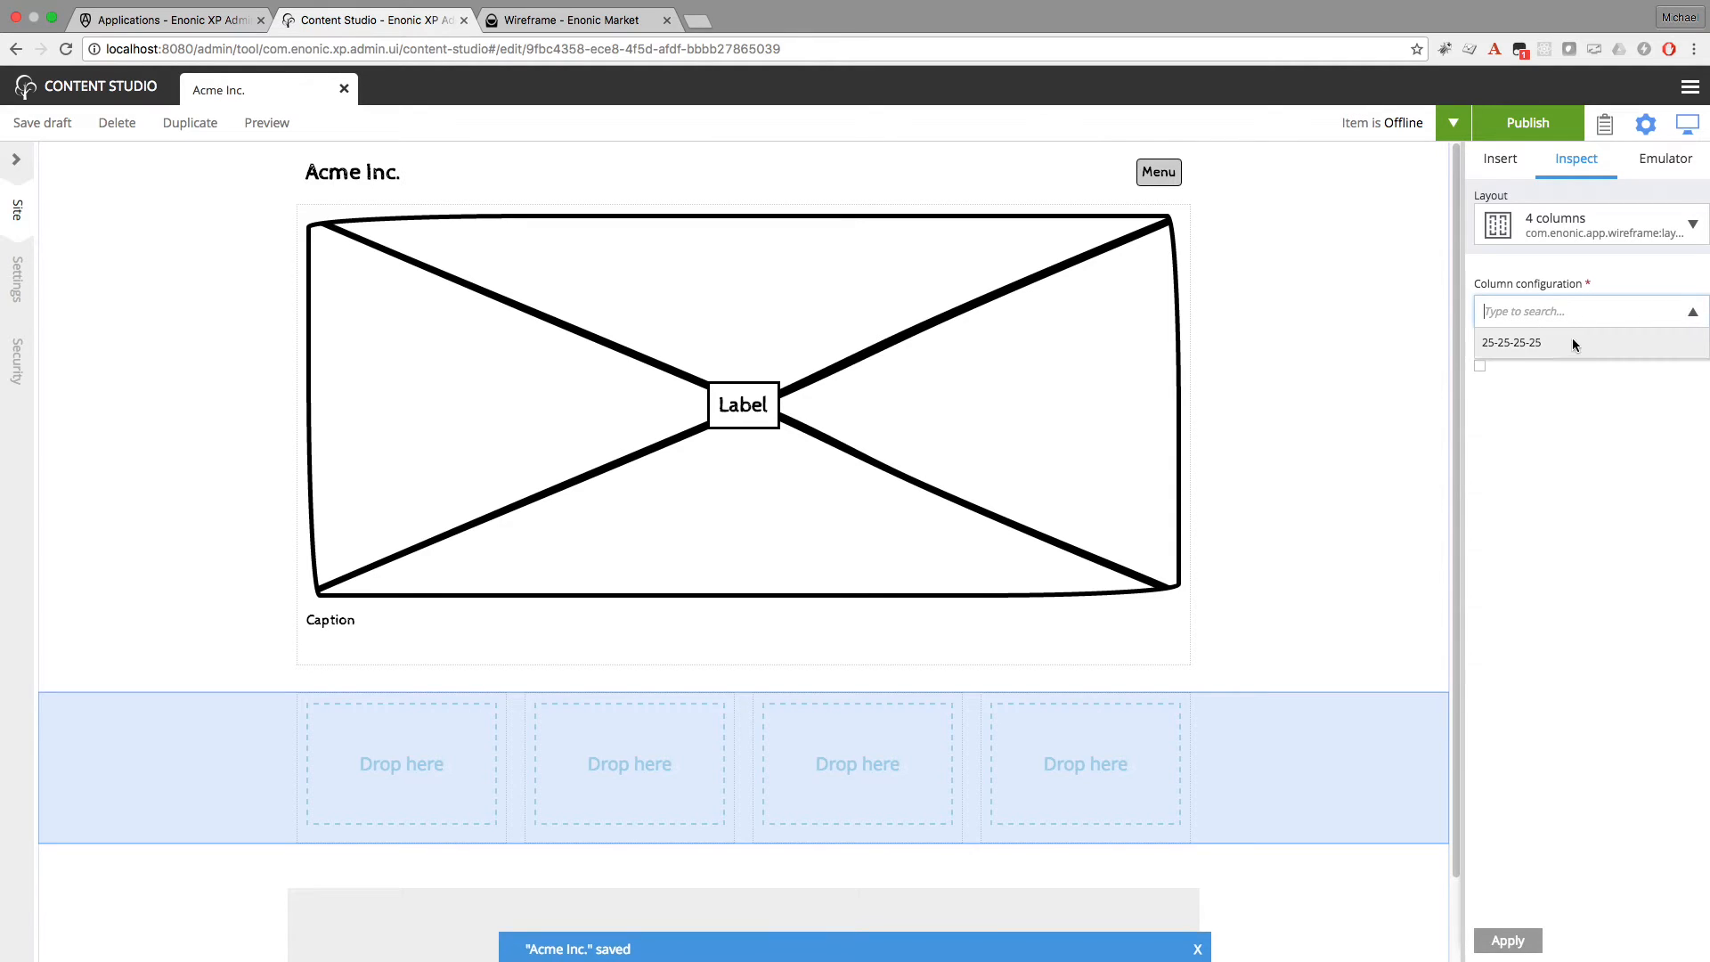
pyautogui.click(1504, 344)
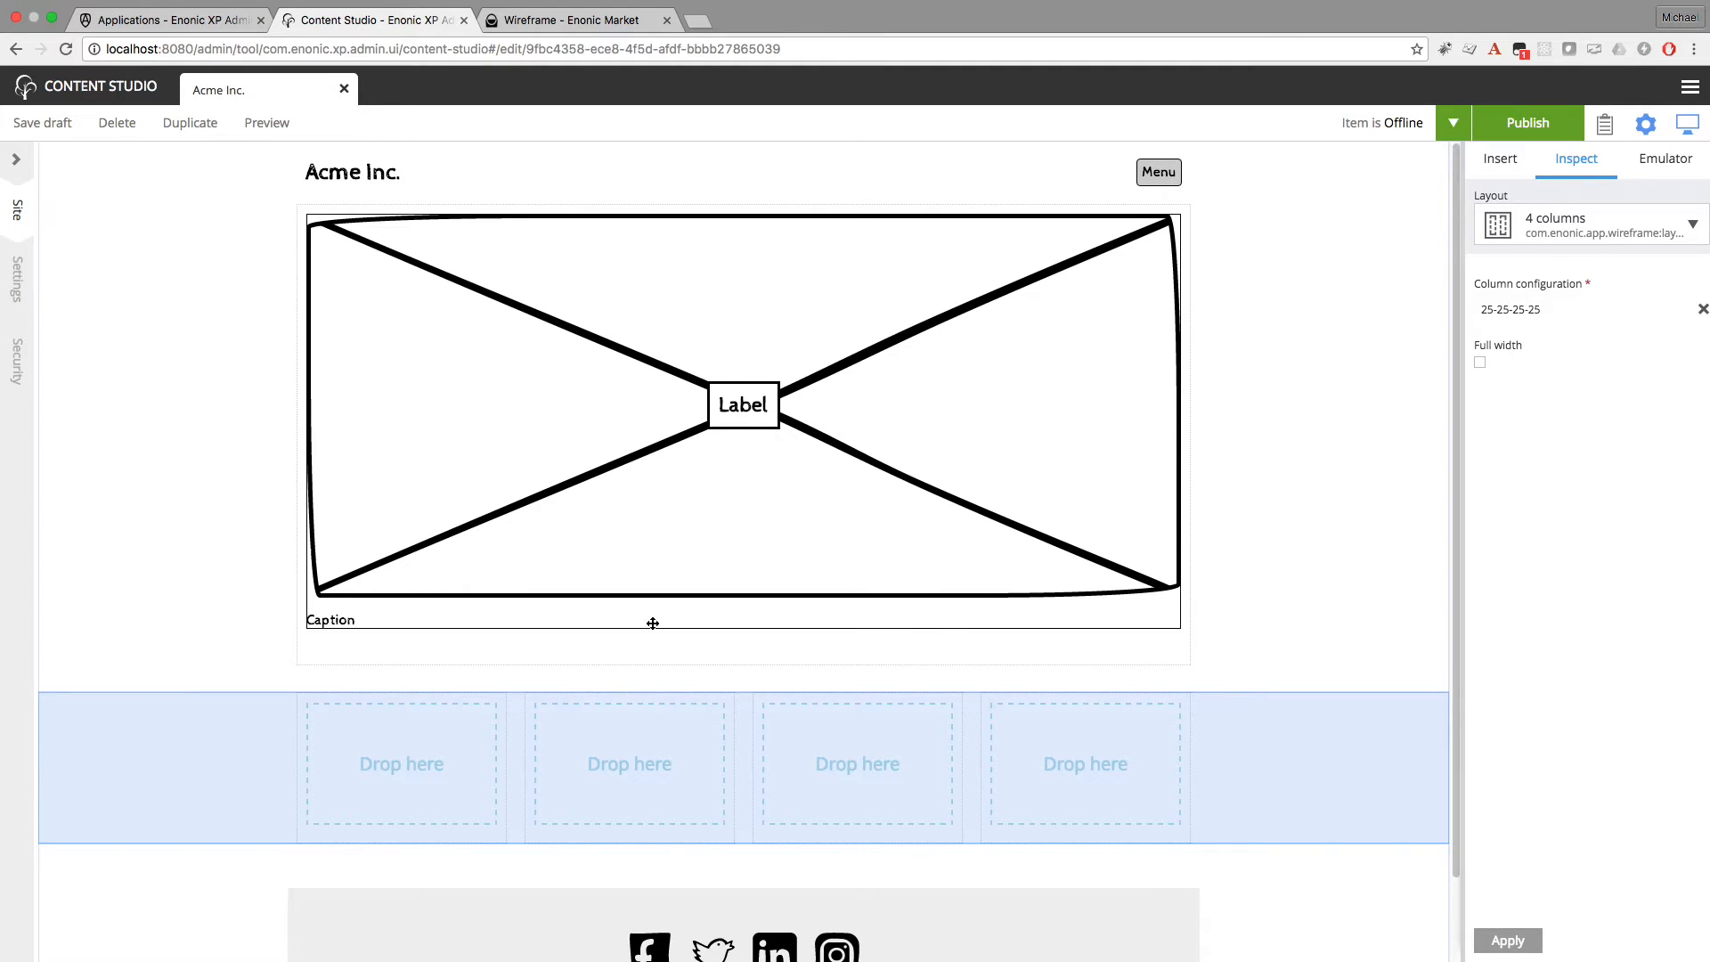
pyautogui.scroll(-1, 473, 748)
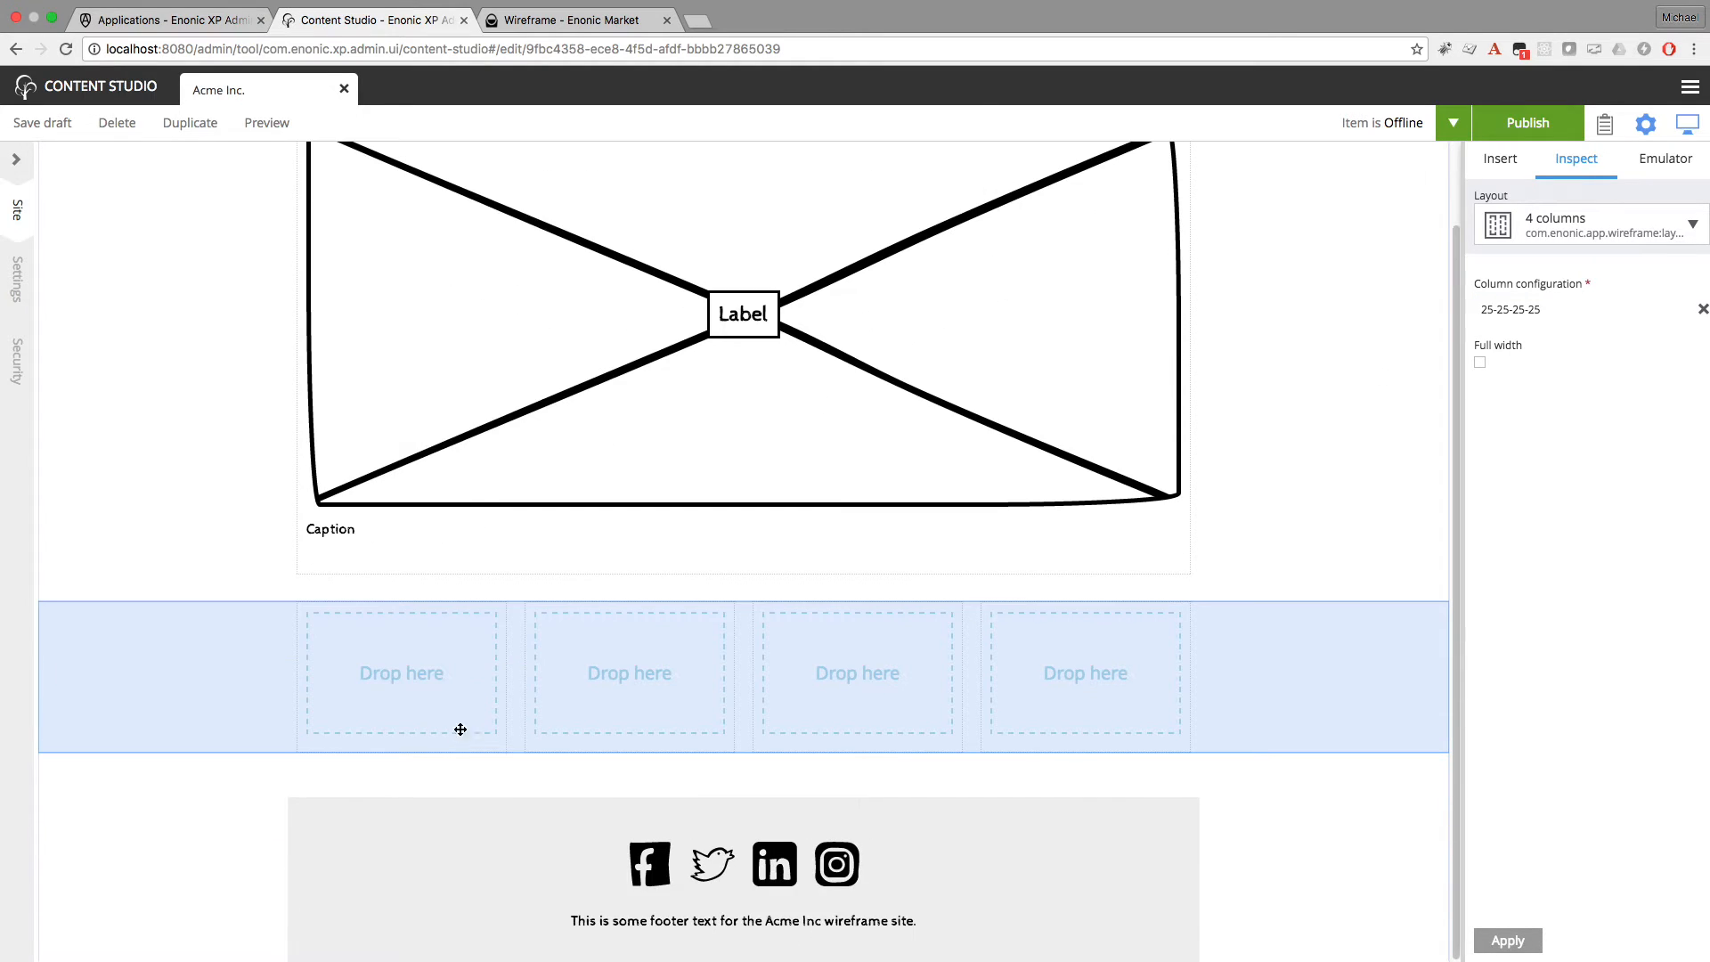
# Insert a Sample text part into the first column region via its Insert > Part action
pyautogui.click(449, 651)
pyautogui.click(447, 651)
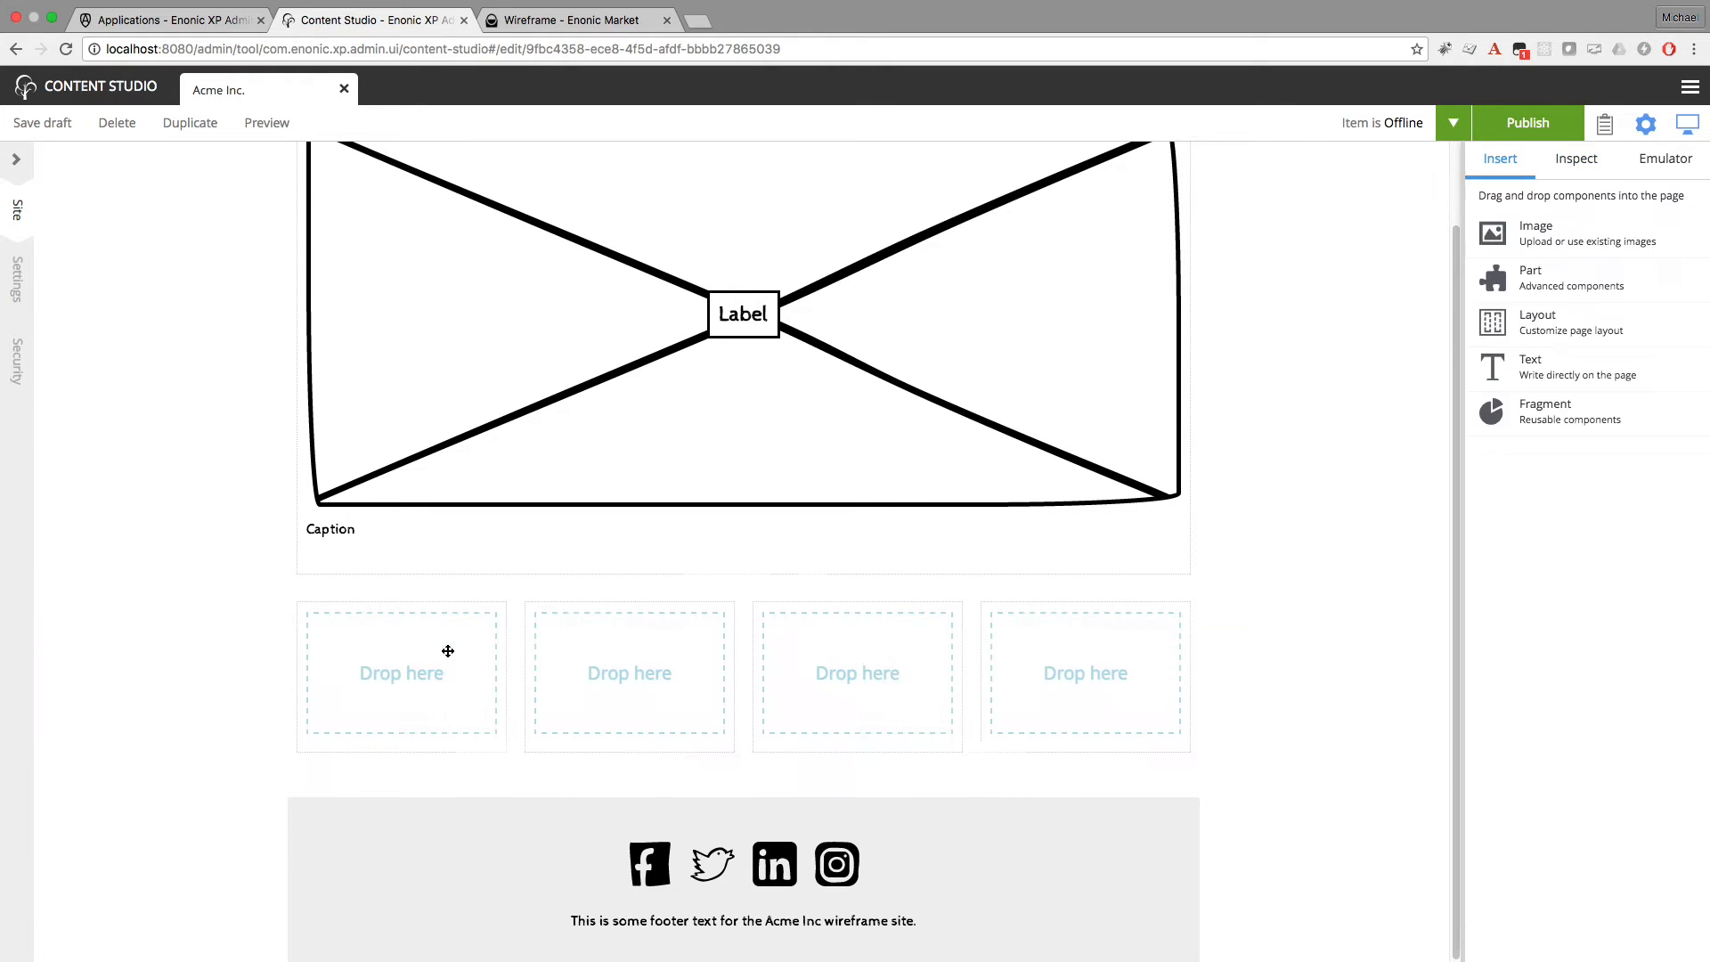
pyautogui.click(442, 660)
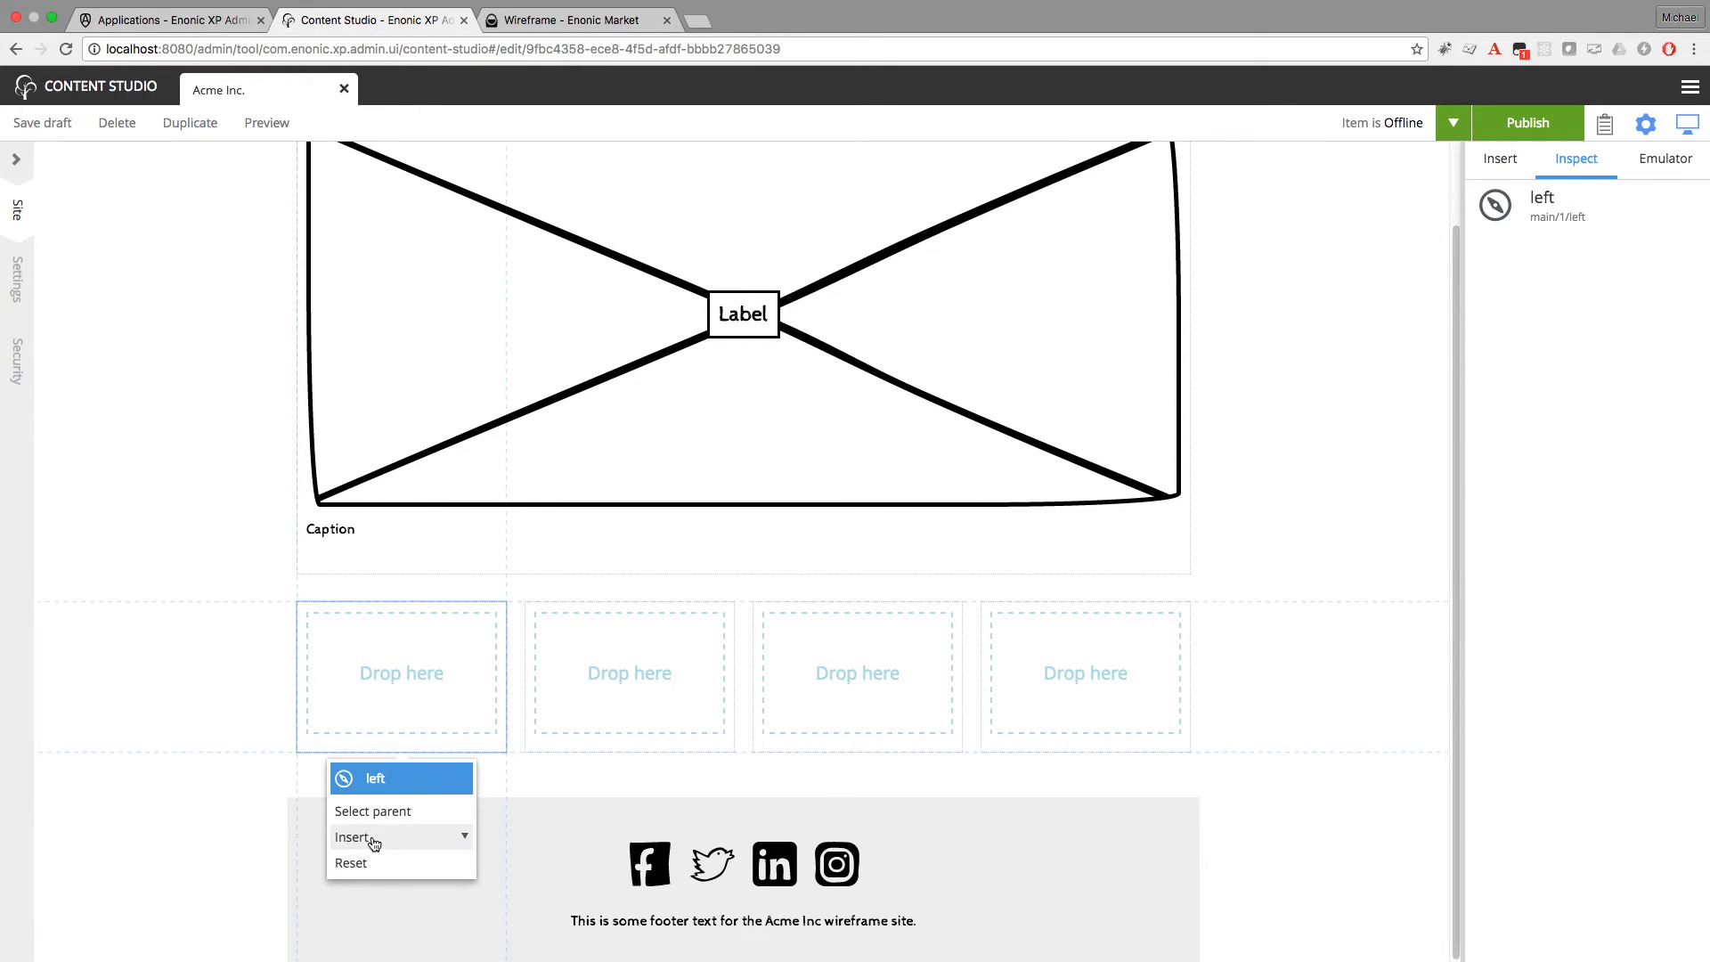
pyautogui.click(380, 839)
pyautogui.click(381, 882)
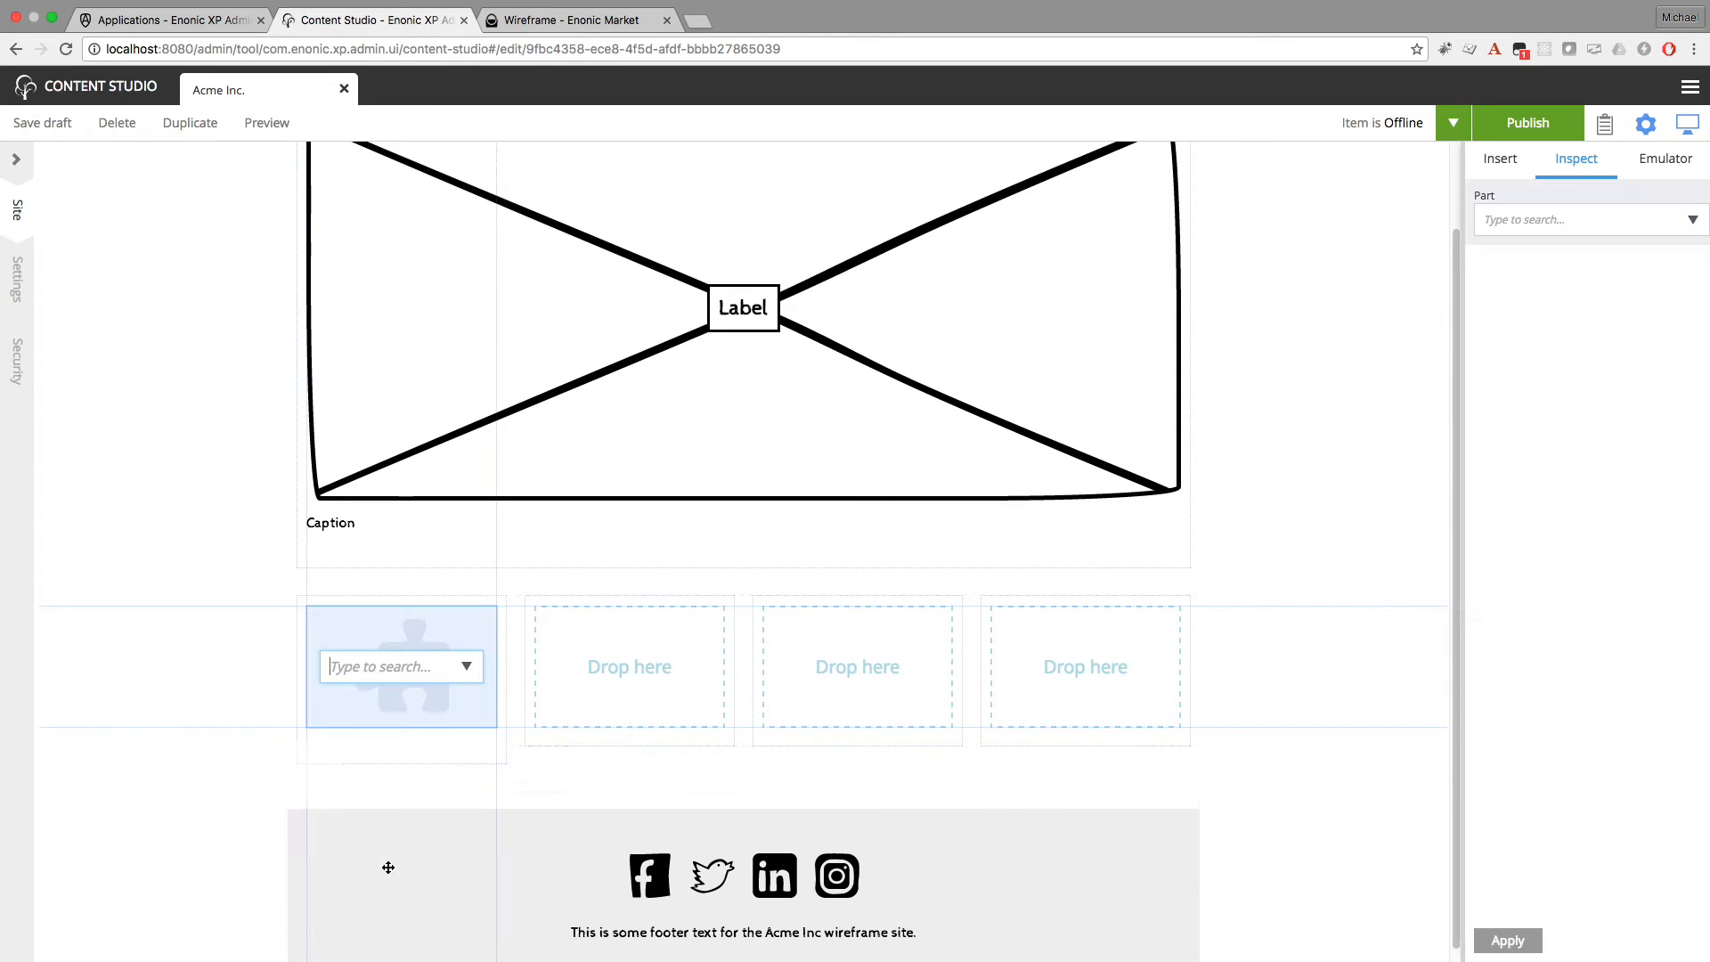
pyautogui.click(466, 665)
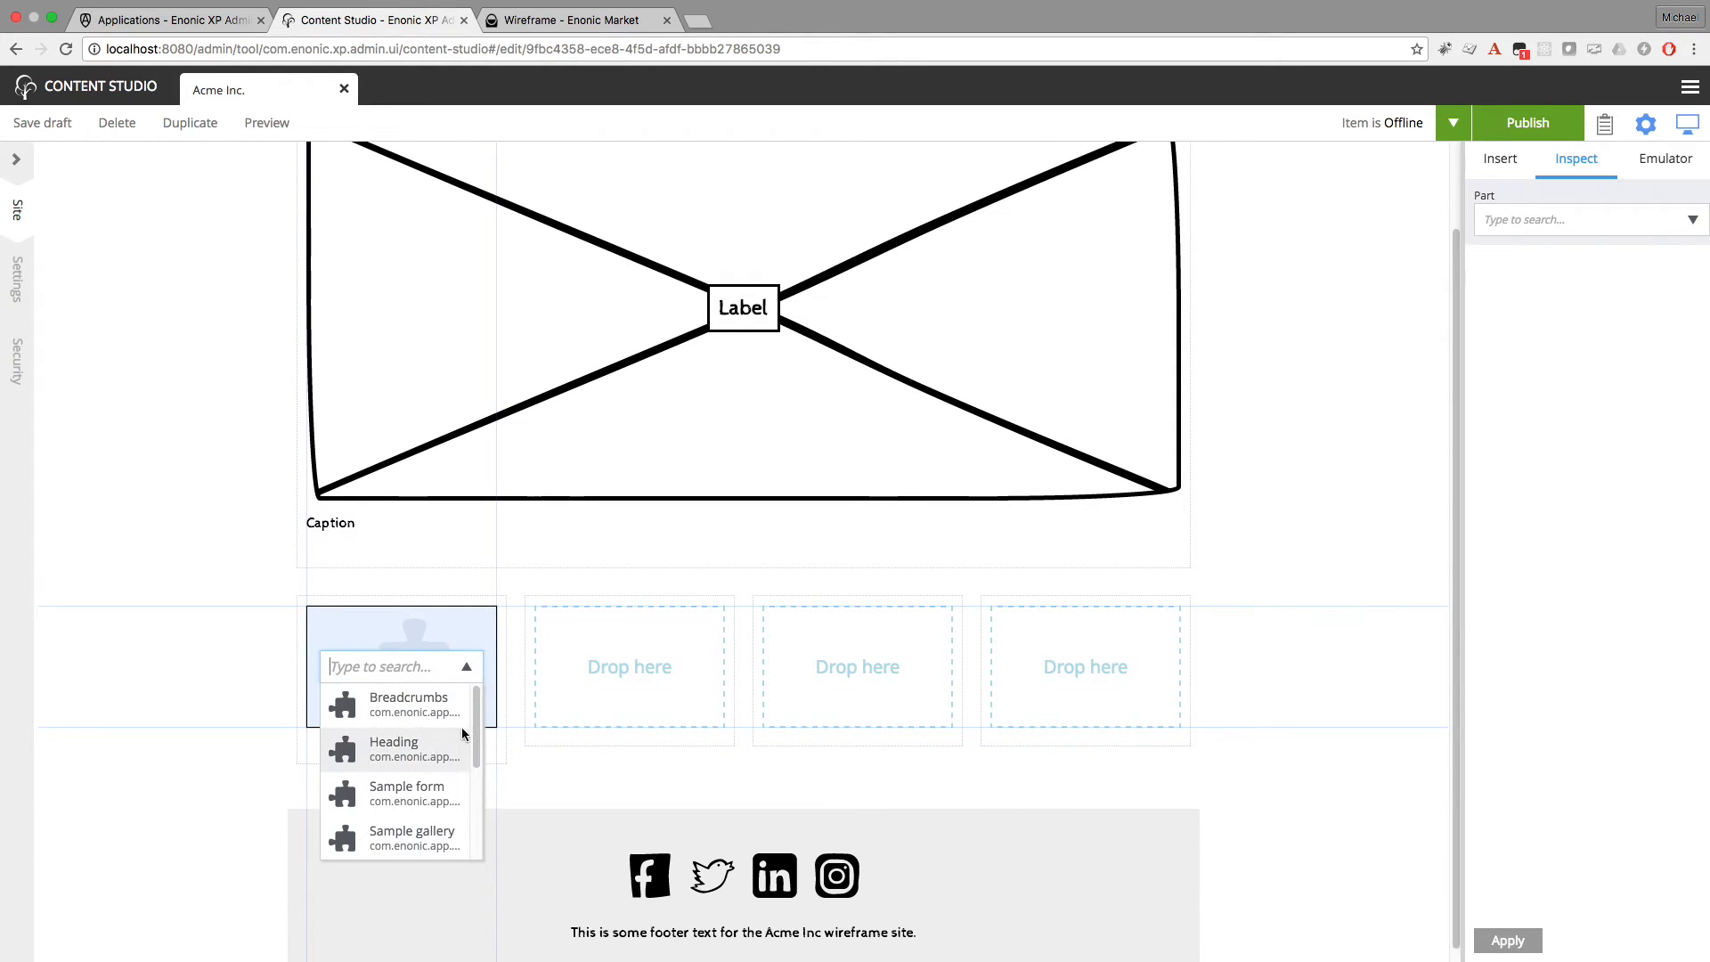
pyautogui.moveTo(474, 748); pyautogui.dragTo(460, 819)
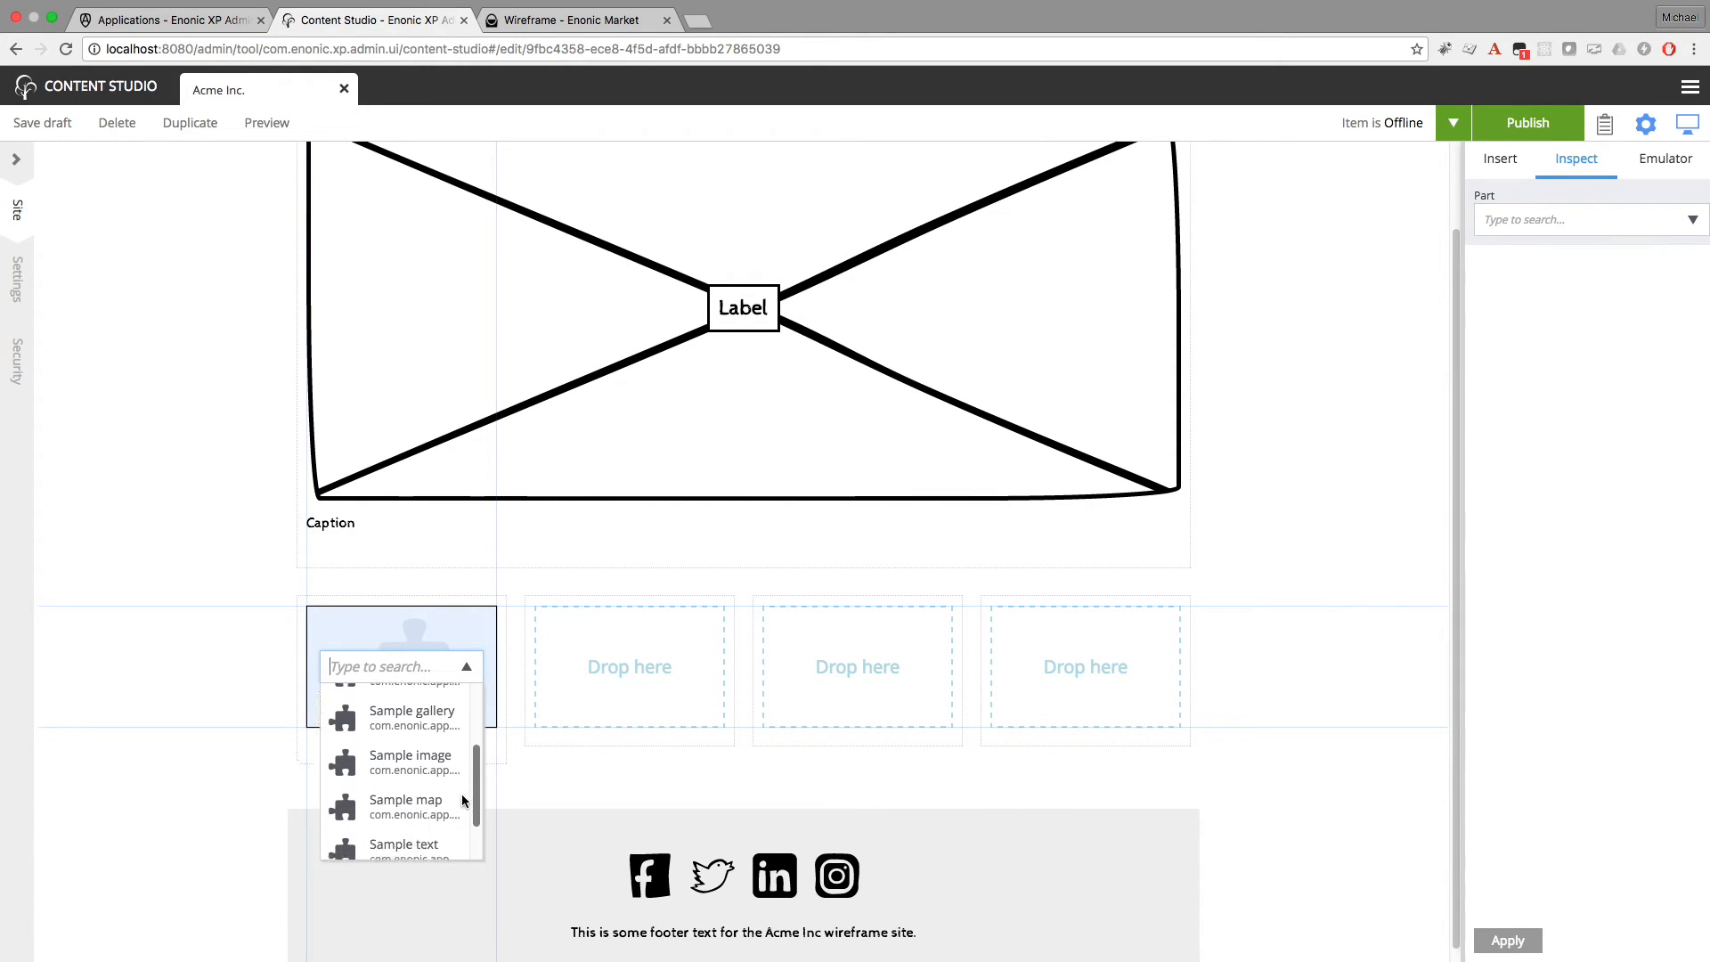
pyautogui.click(411, 807)
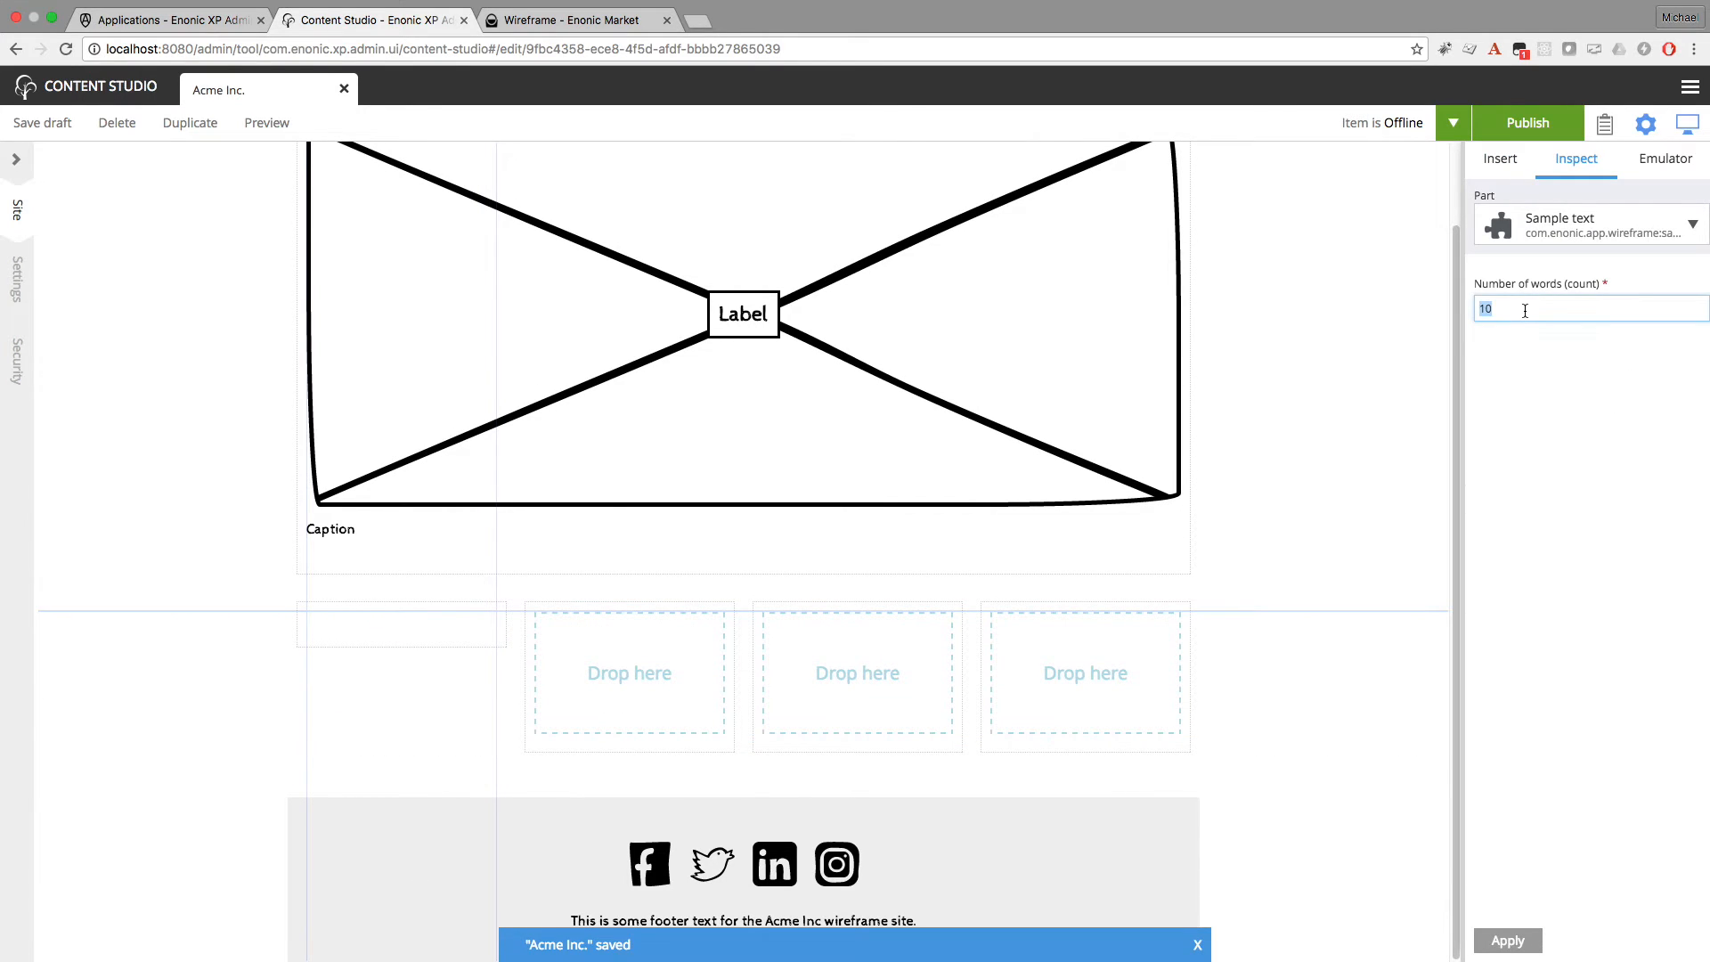
pyautogui.write('10')
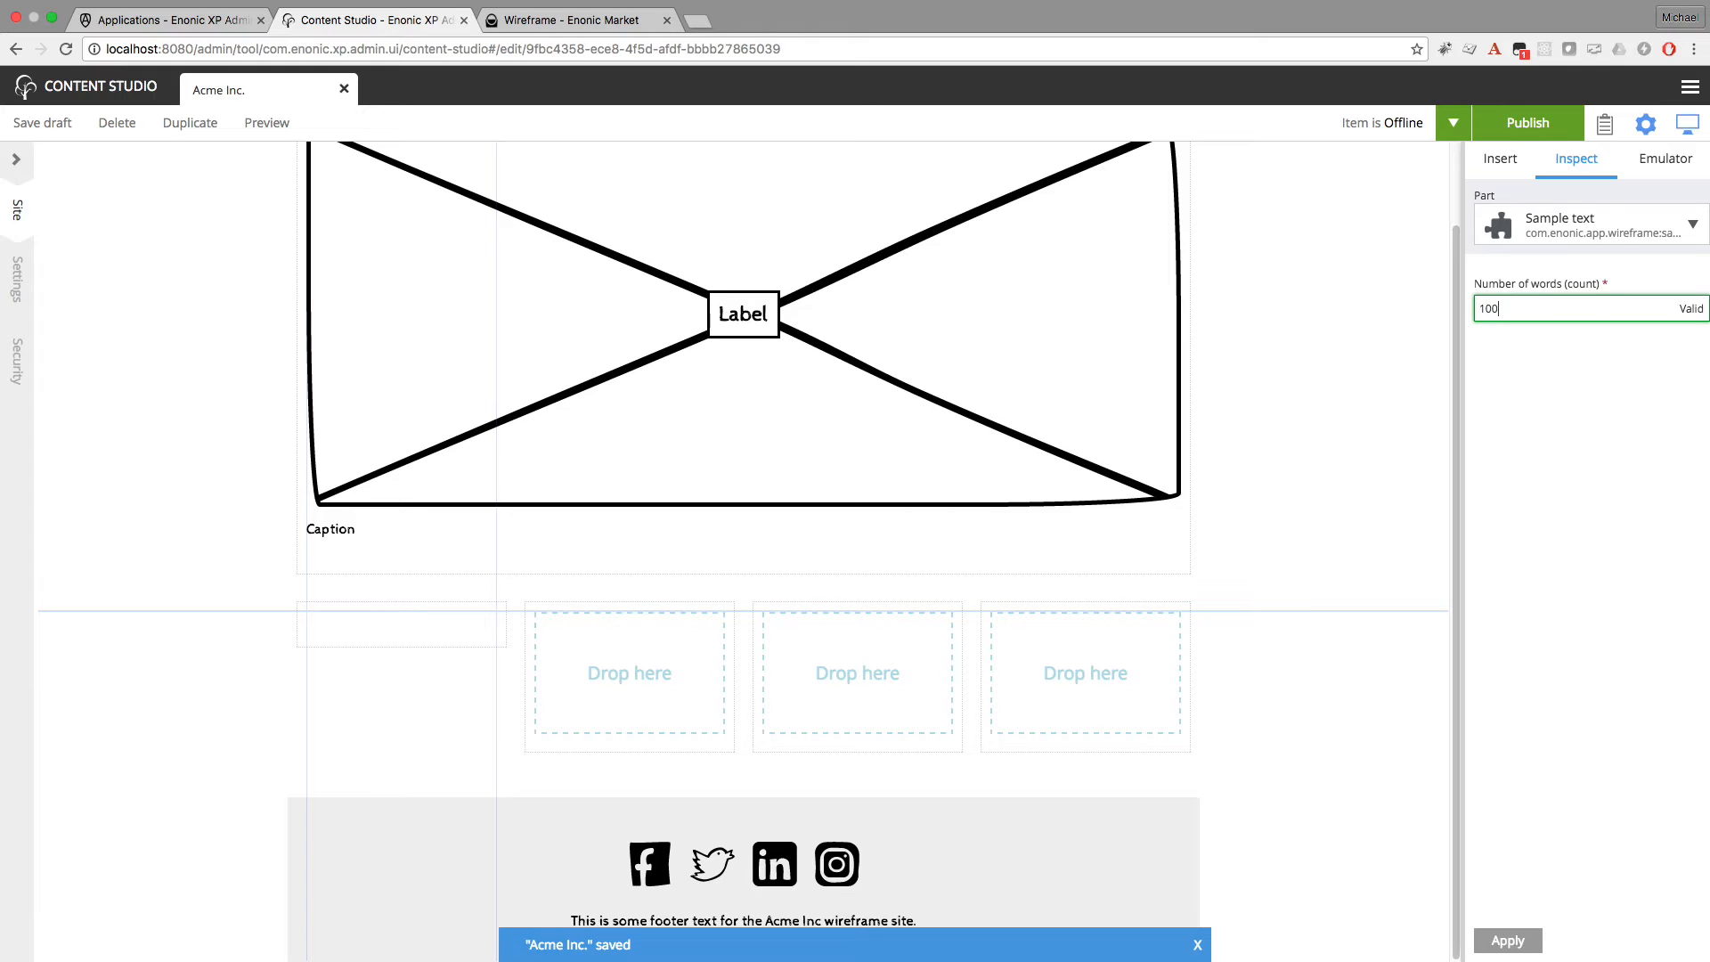
# Set the text part's Number of words to 50 and apply it
pyautogui.click(1507, 941)
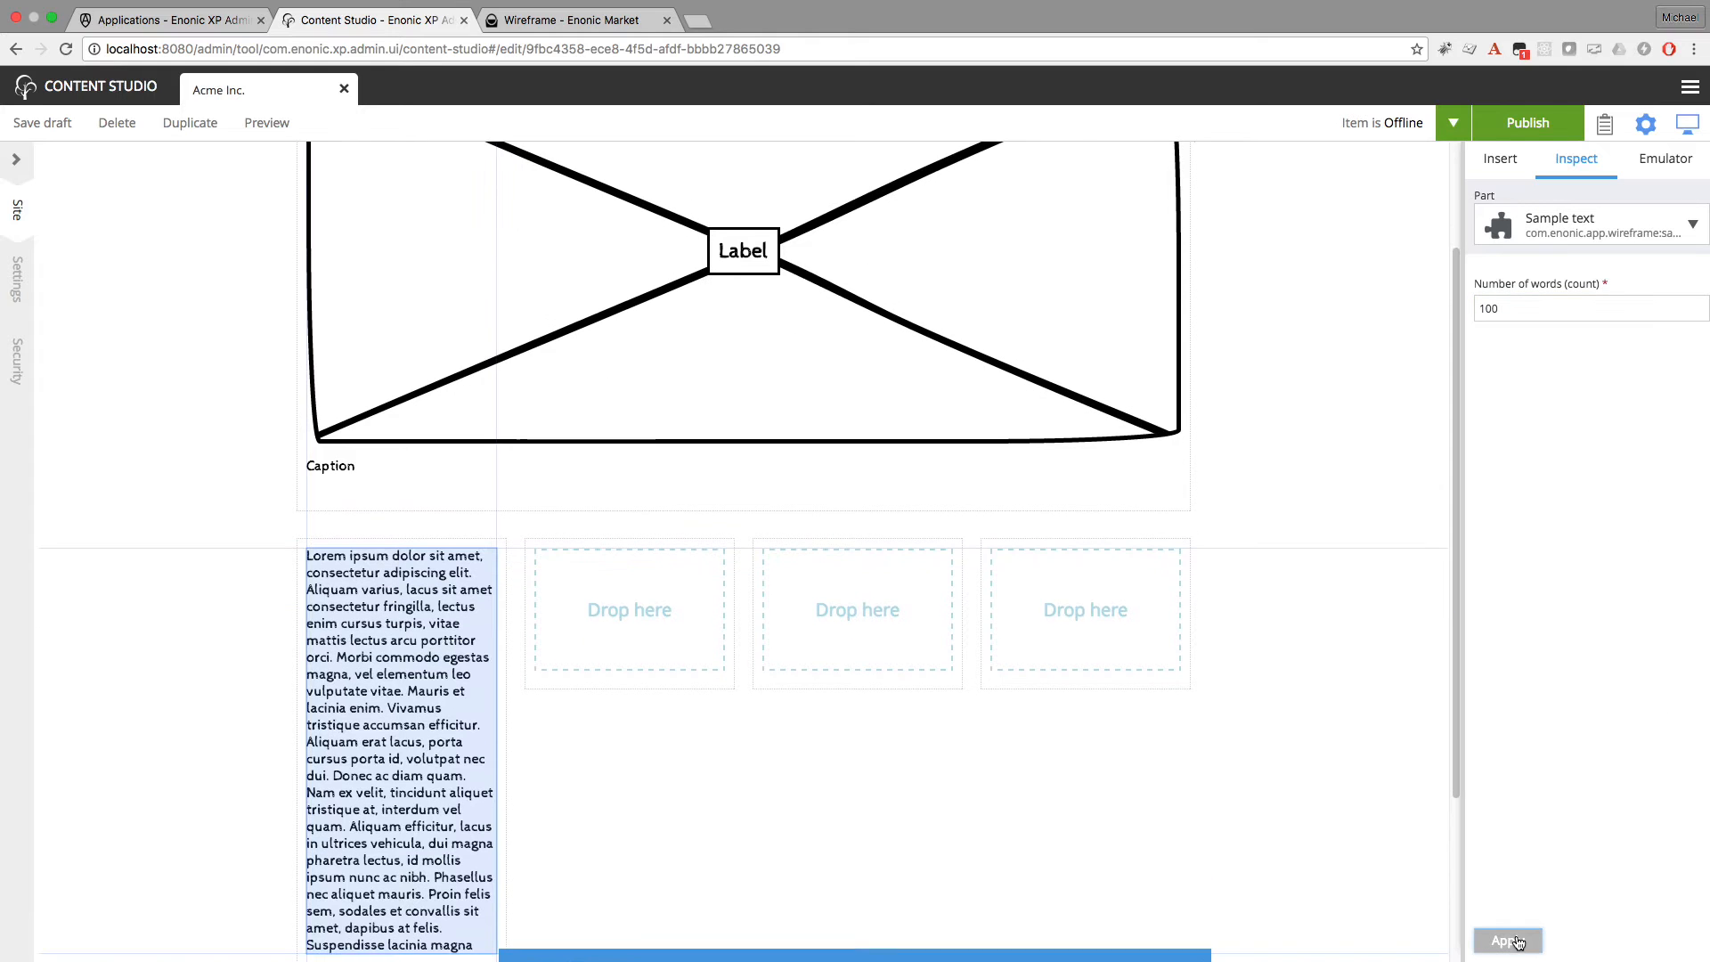
pyautogui.scroll(-2, 411, 596)
pyautogui.scroll(-2, 410, 596)
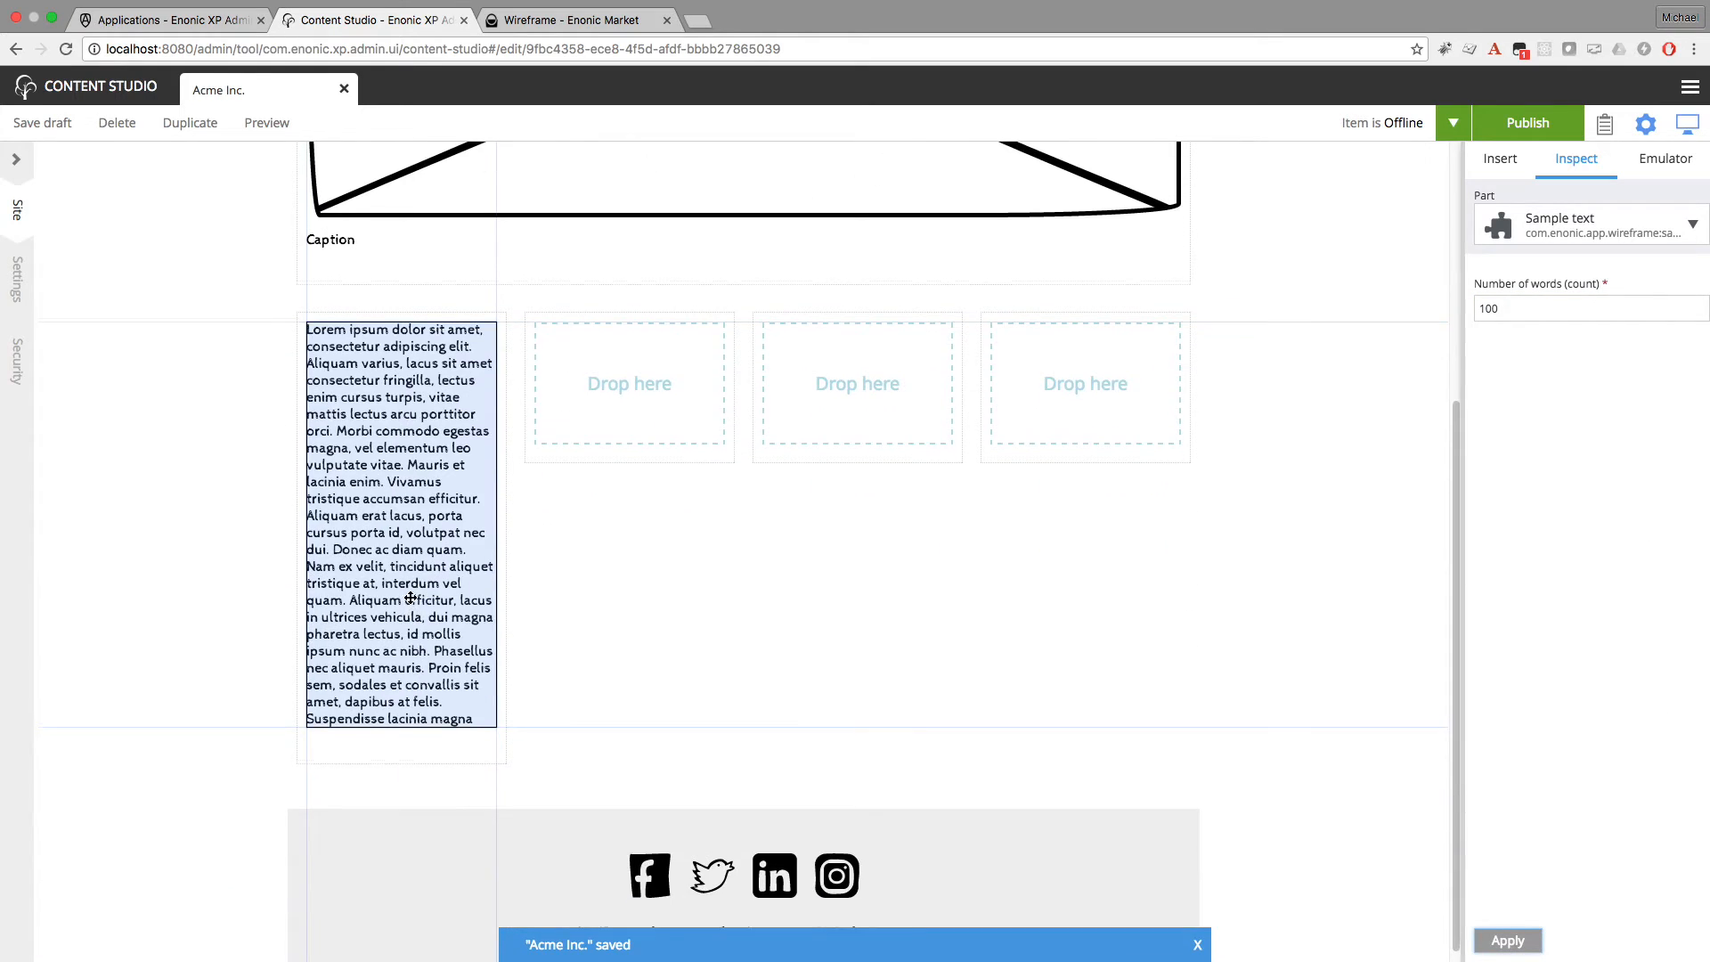
pyautogui.click(1548, 309)
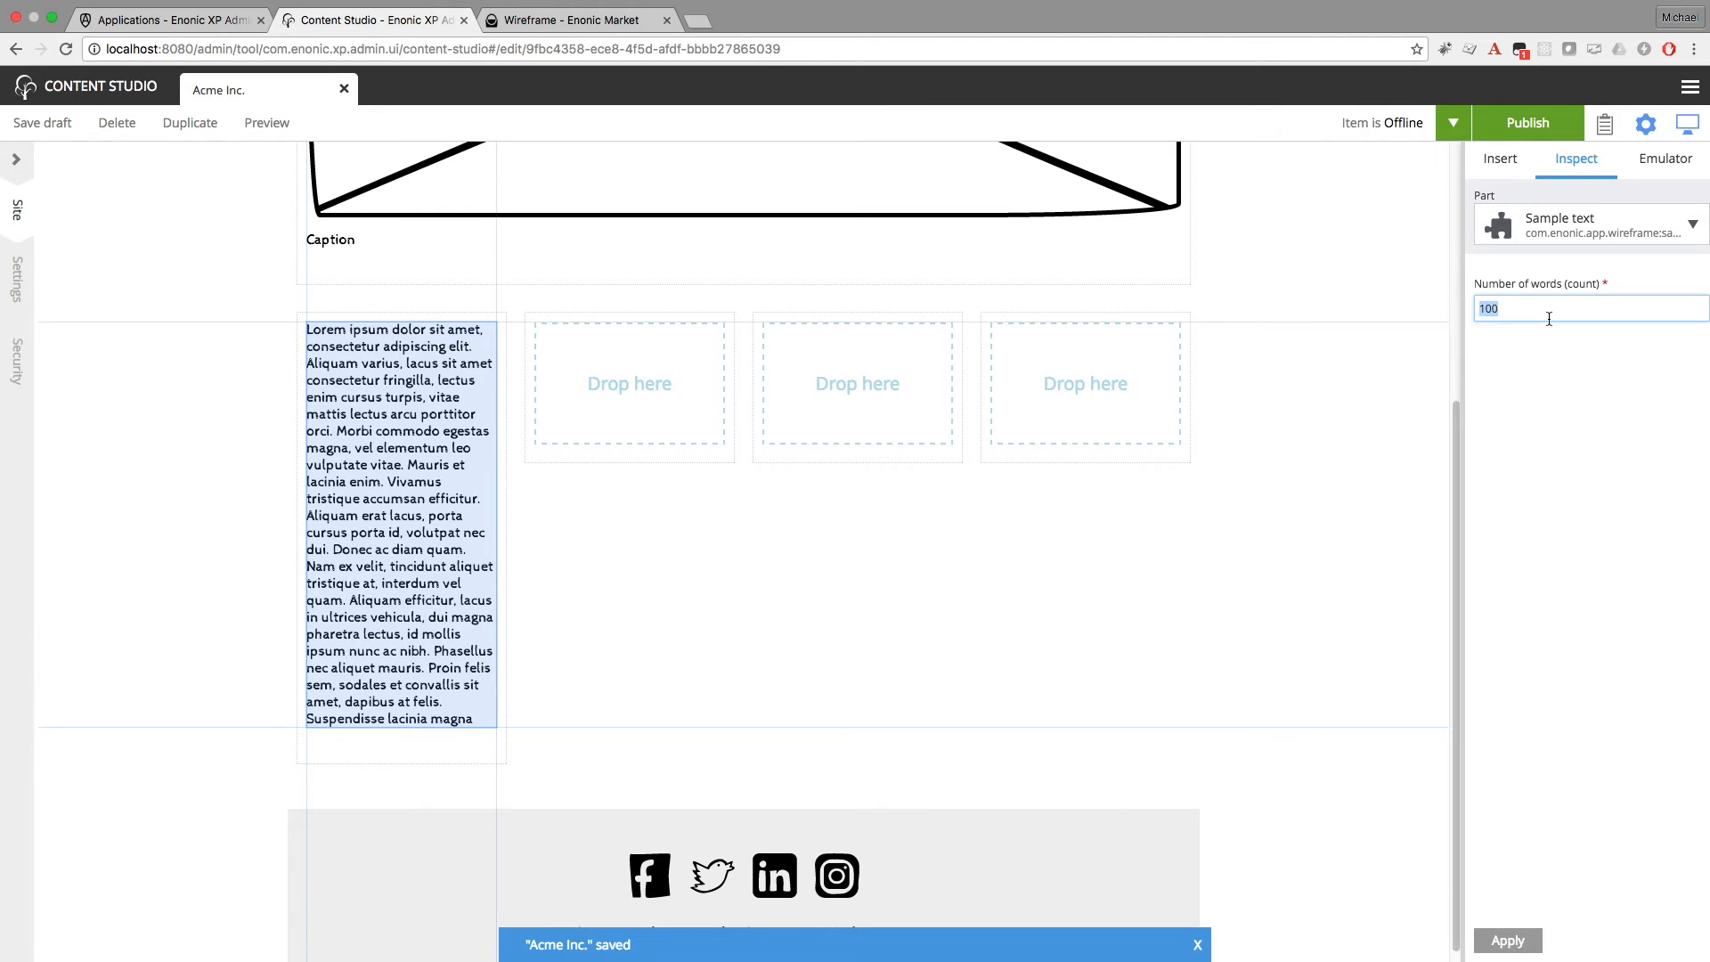
pyautogui.write('50')
pyautogui.click(1507, 942)
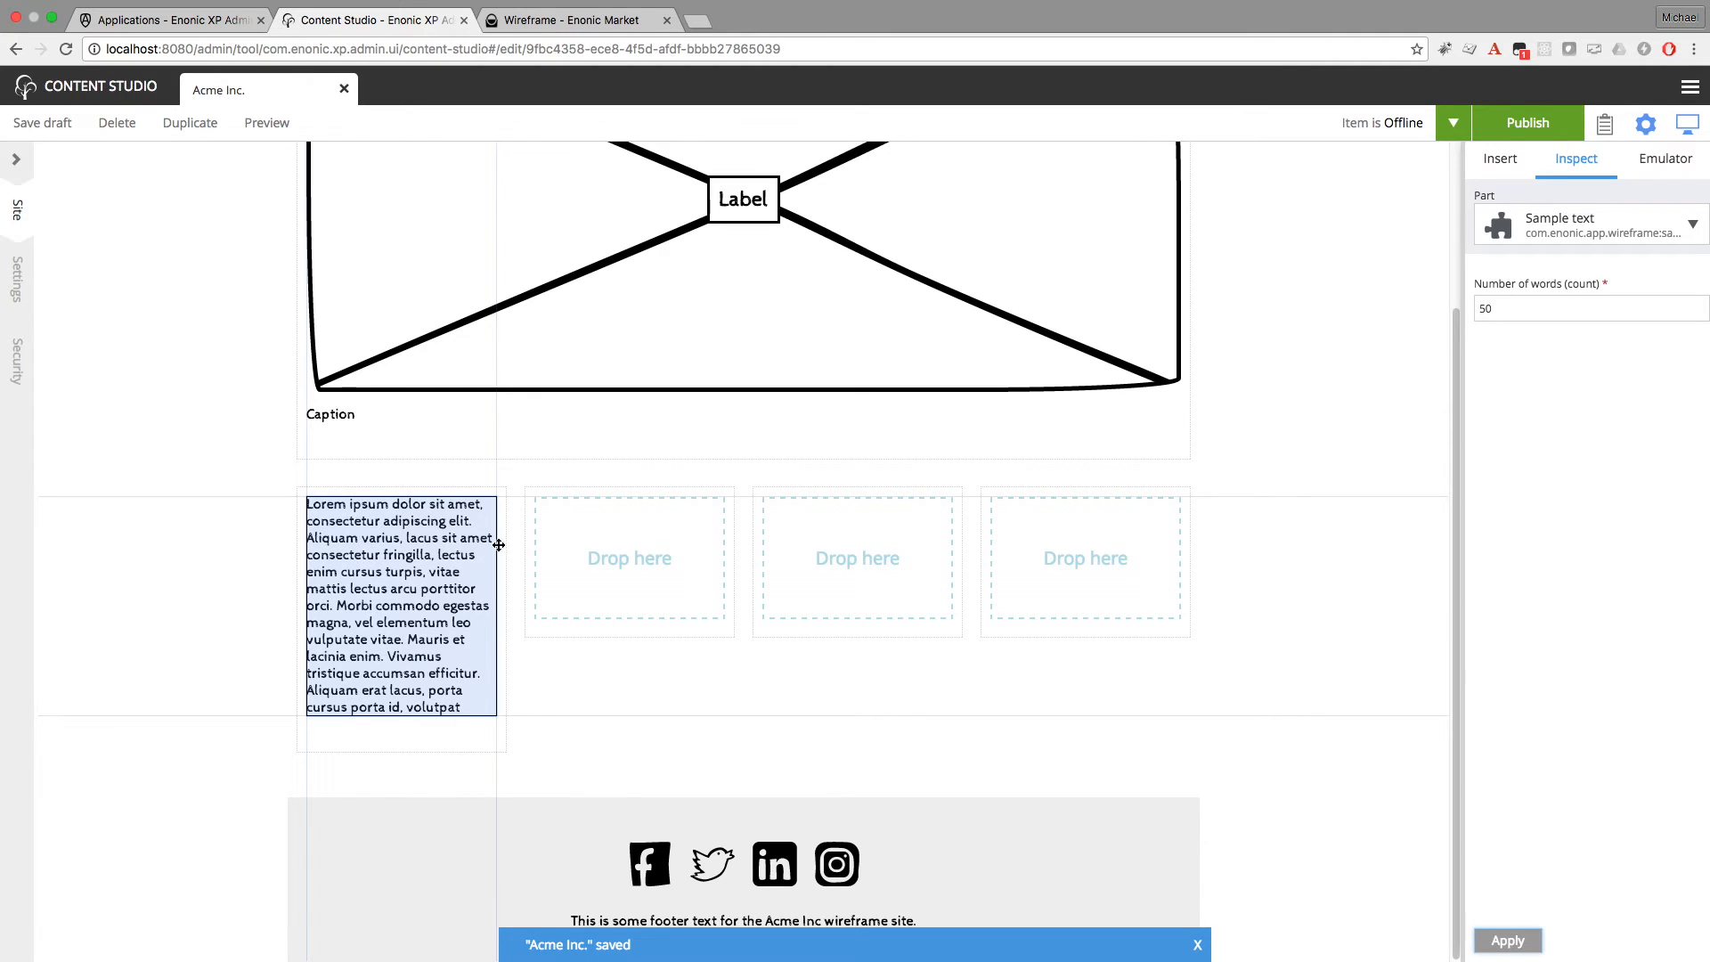
# Duplicate the Sample text part three times and place one copy in each of columns two to four
pyautogui.rightClick(405, 565)
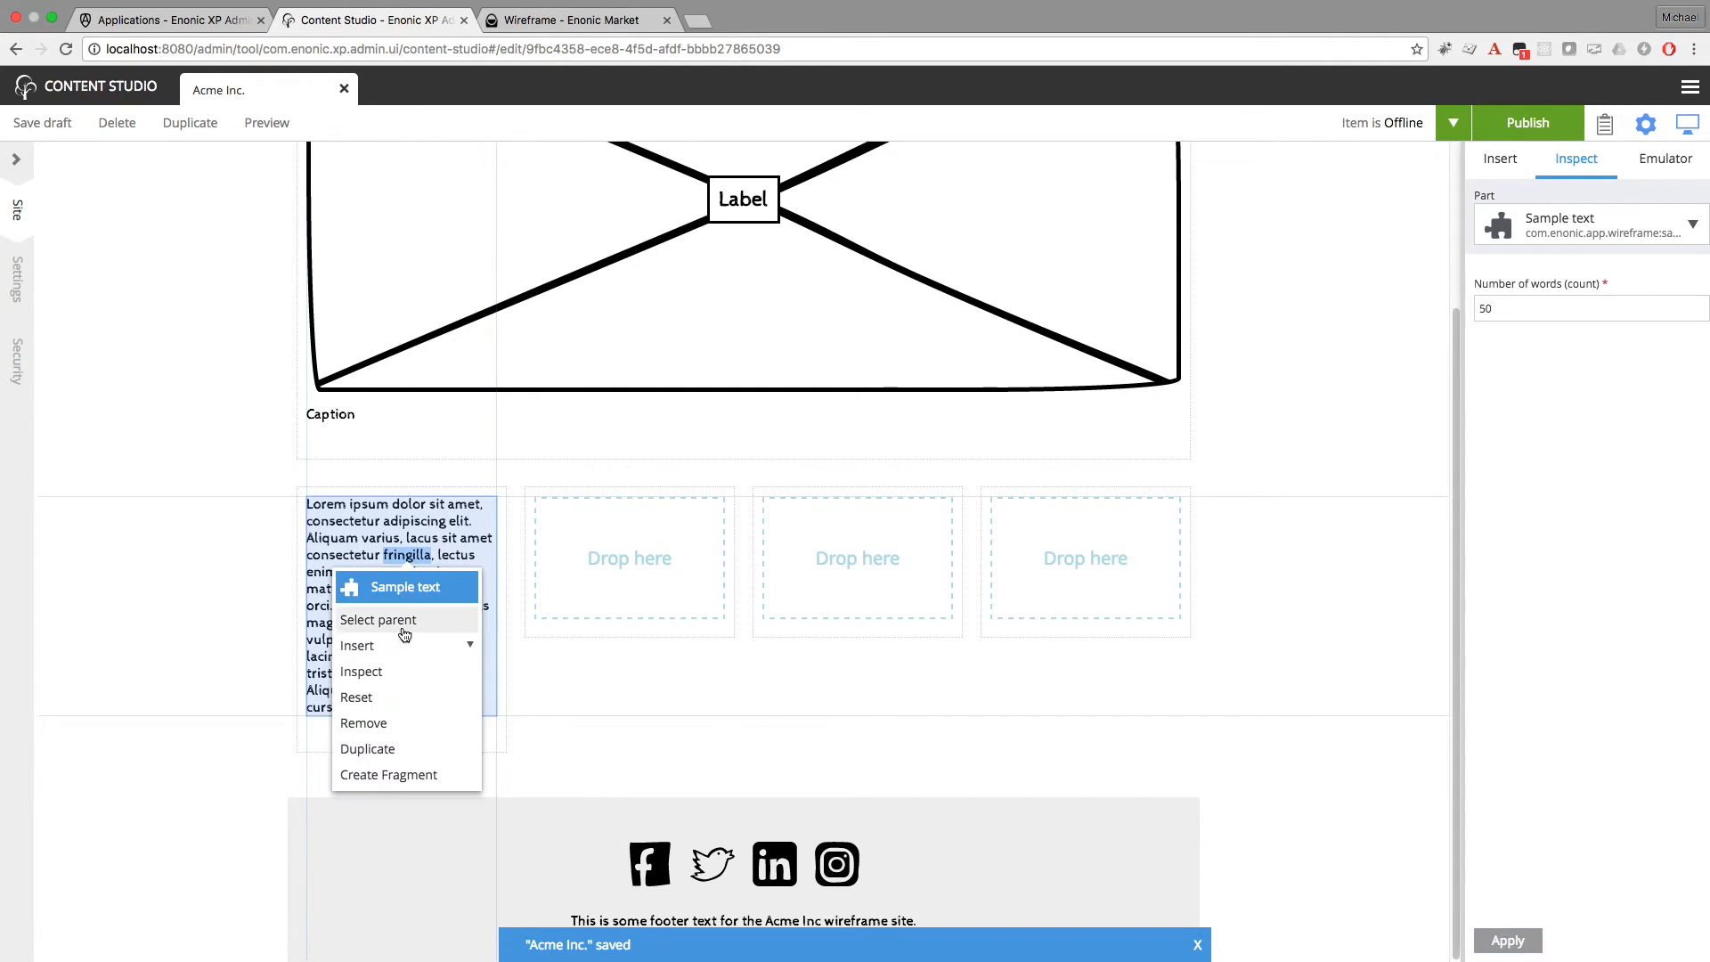
pyautogui.moveTo(407, 658); pyautogui.dragTo(394, 729)
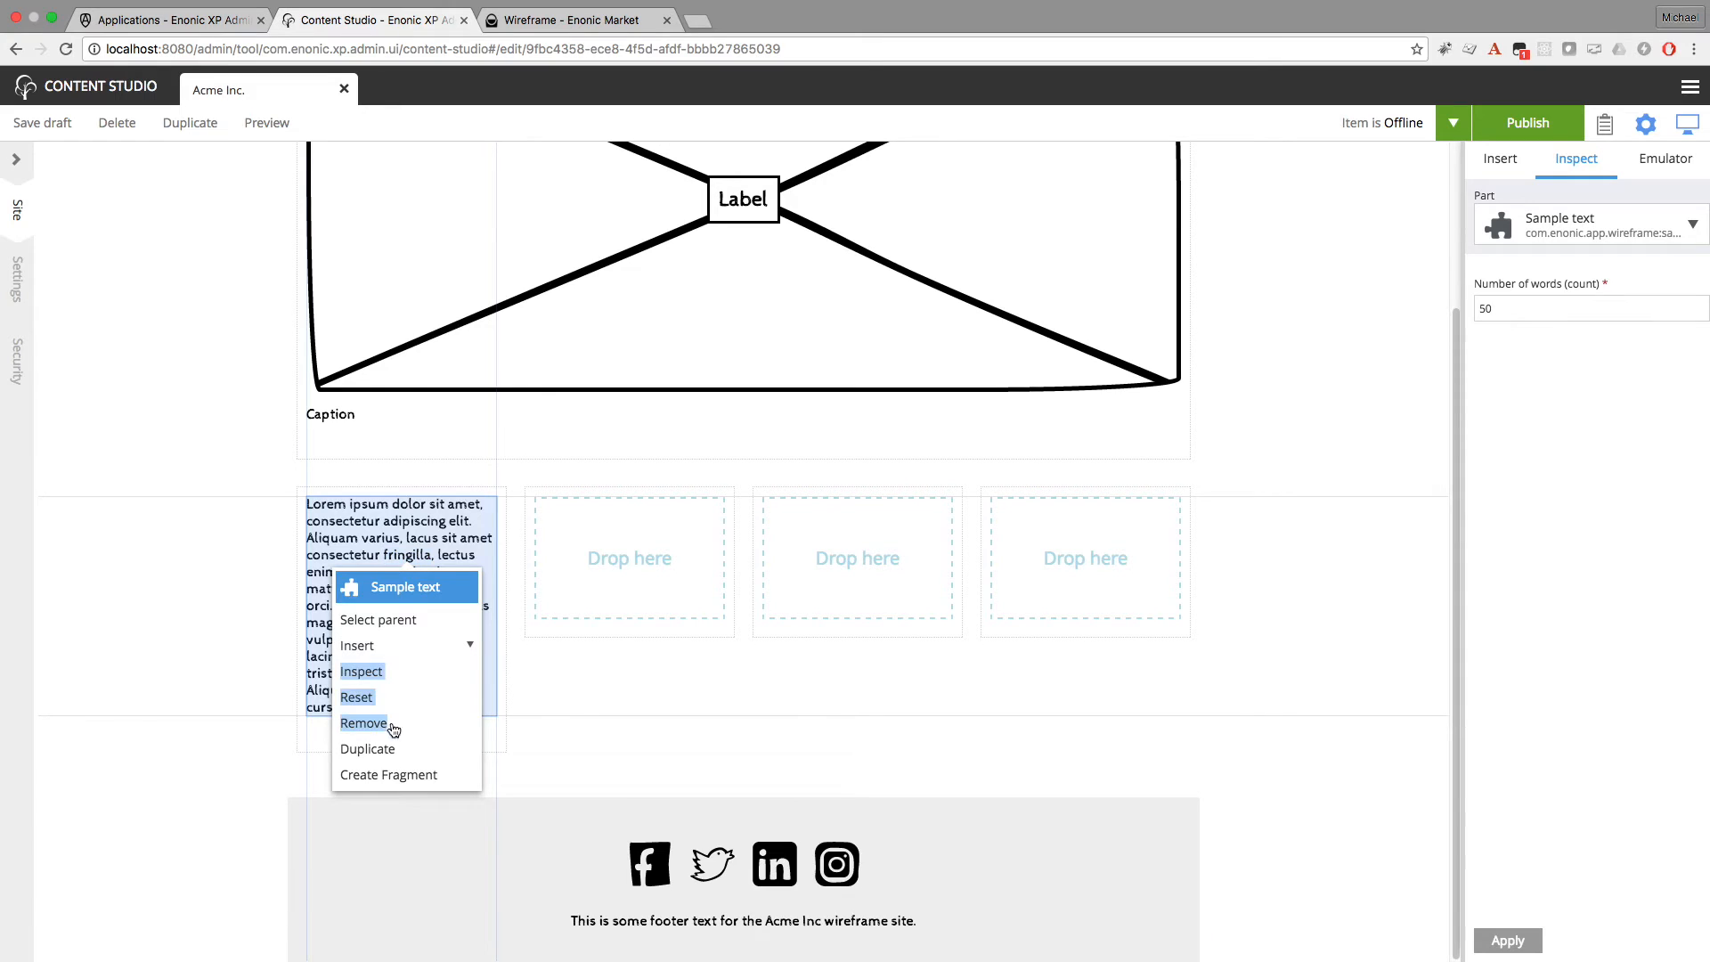
pyautogui.click(367, 748)
pyautogui.rightClick(396, 561)
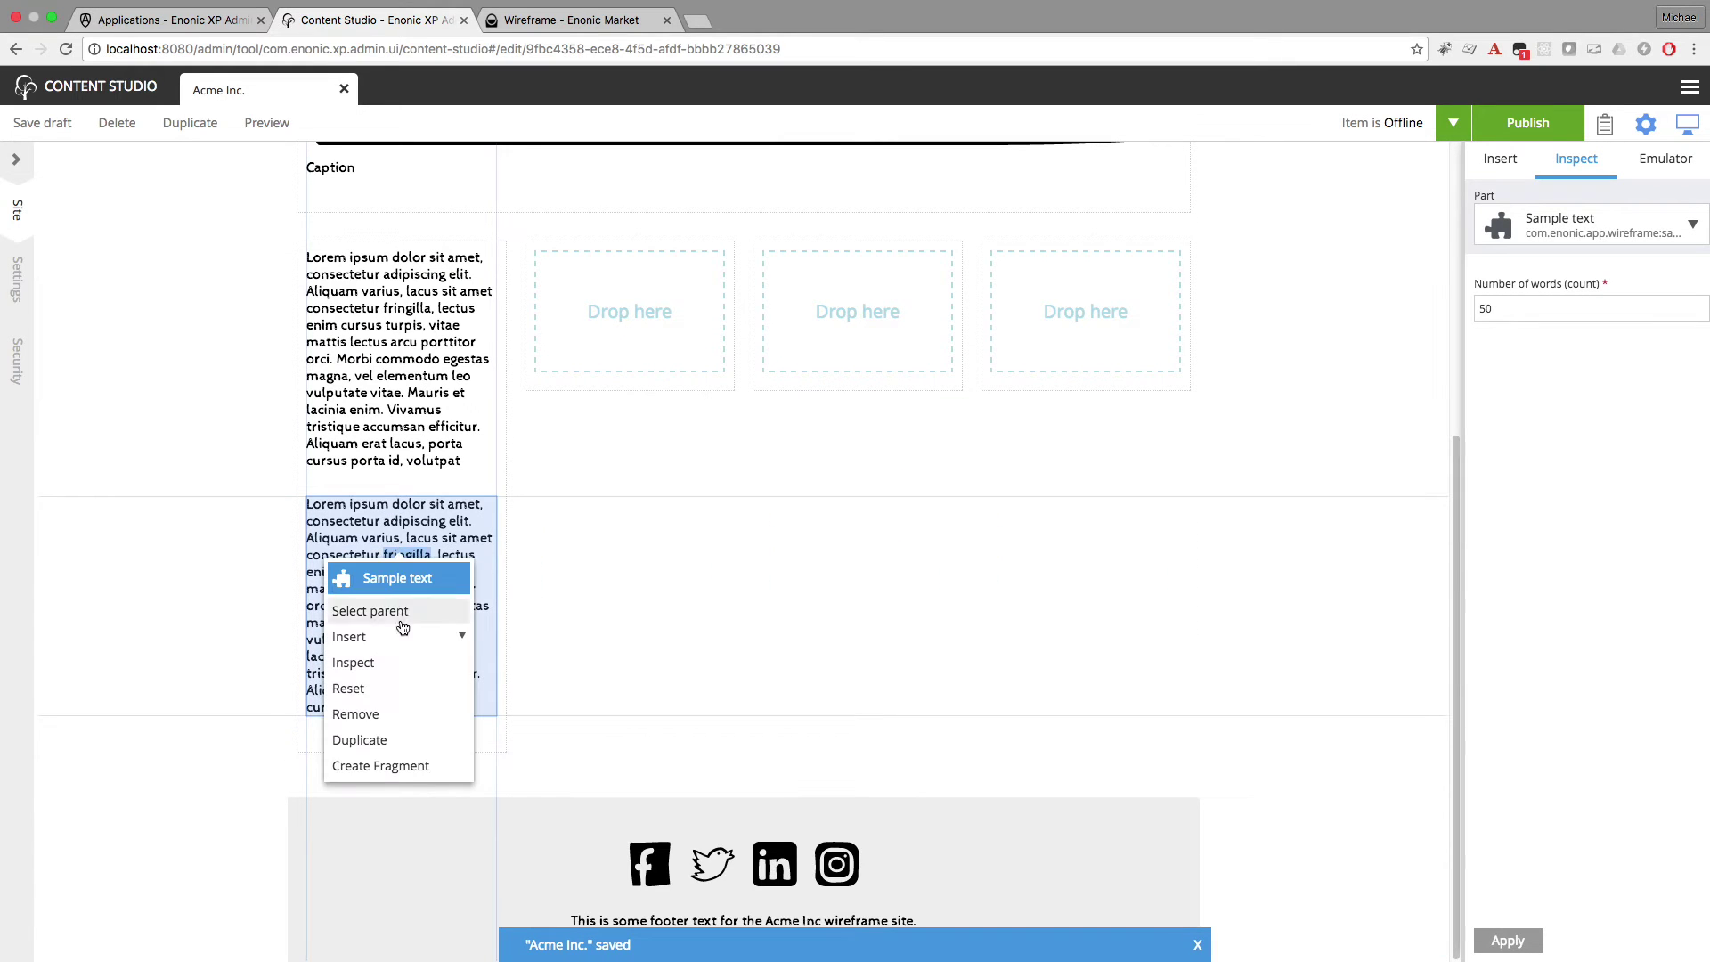
pyautogui.click(362, 740)
pyautogui.rightClick(396, 564)
pyautogui.click(368, 742)
pyautogui.scroll(3, 388, 513)
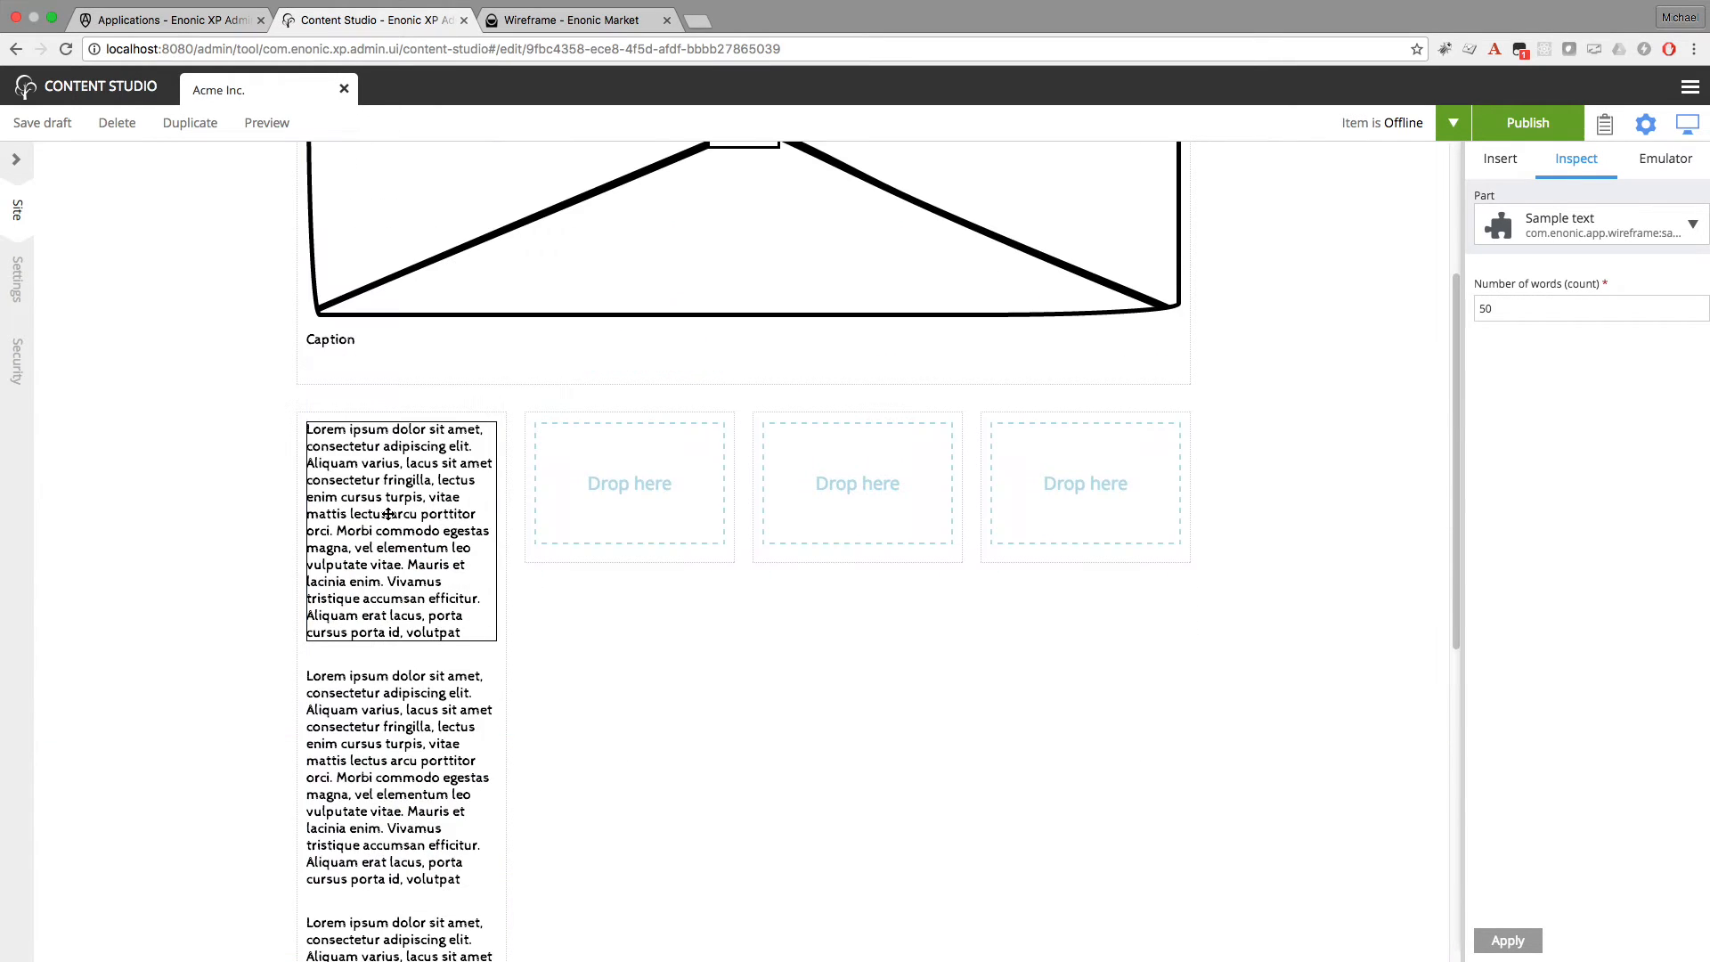
pyautogui.moveTo(388, 514); pyautogui.dragTo(642, 515)
pyautogui.moveTo(409, 589)
pyautogui.mouseDown()
pyautogui.moveTo(611, 573)
pyautogui.moveTo(784, 521)
pyautogui.mouseUp()
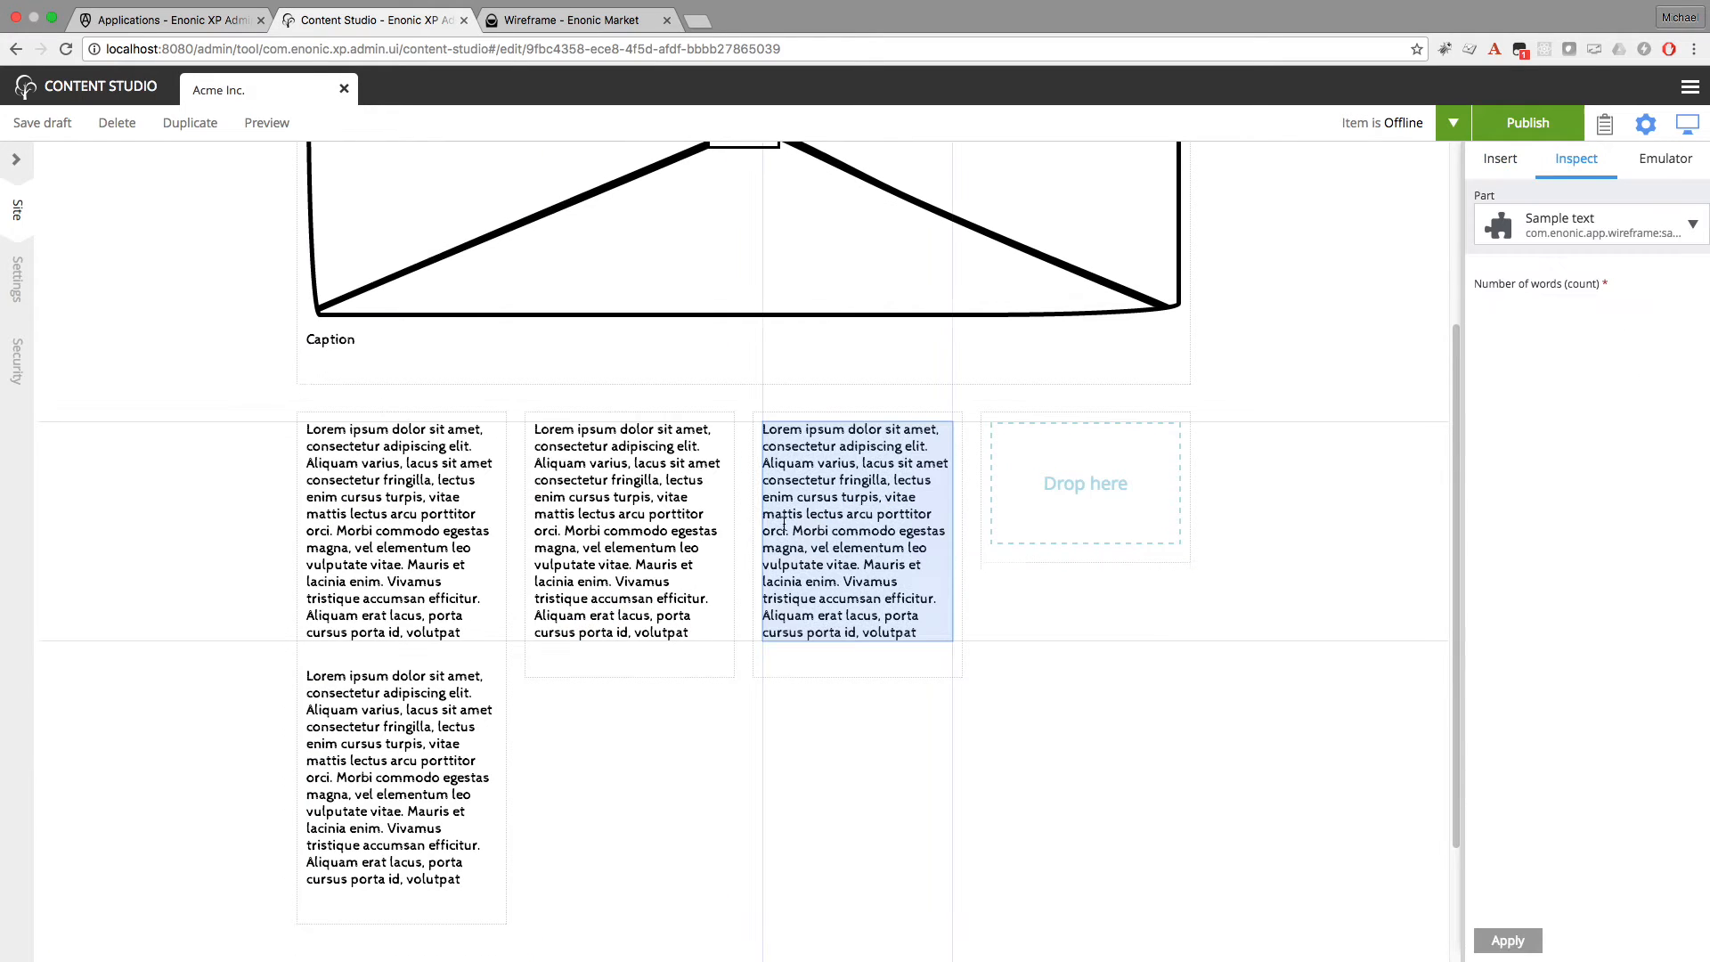
pyautogui.moveTo(402, 562); pyautogui.dragTo(1065, 610)
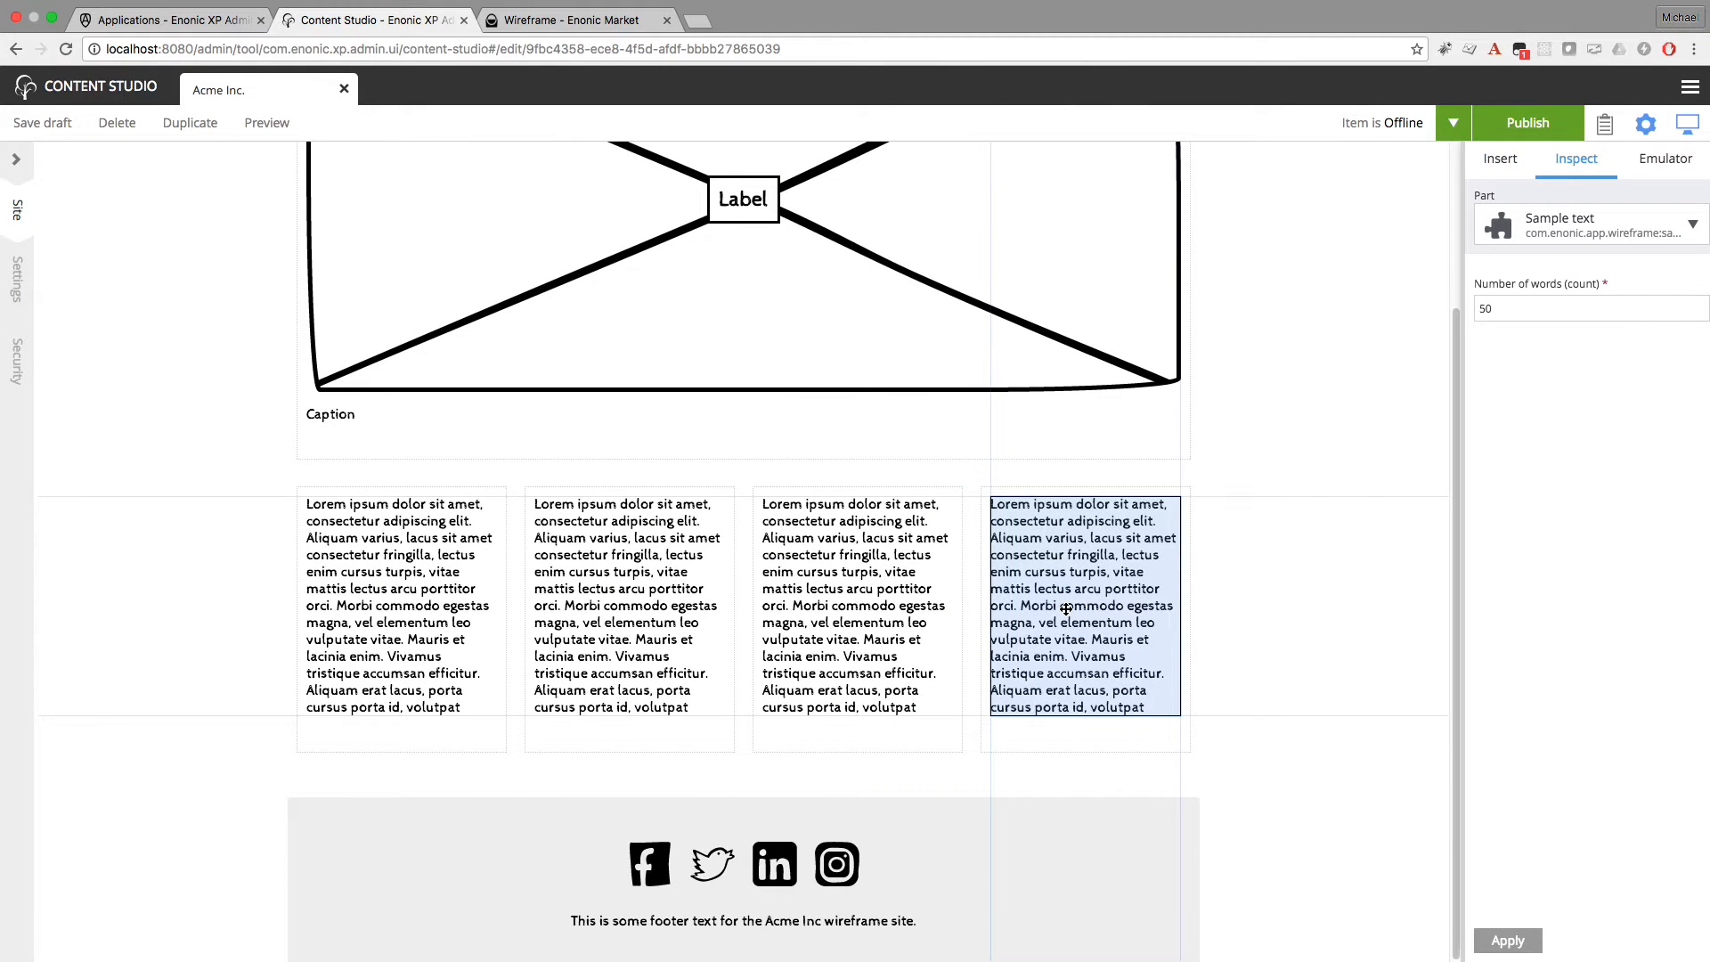
# Insert a Sample image part in the first column and move it above the text
pyautogui.click(441, 569)
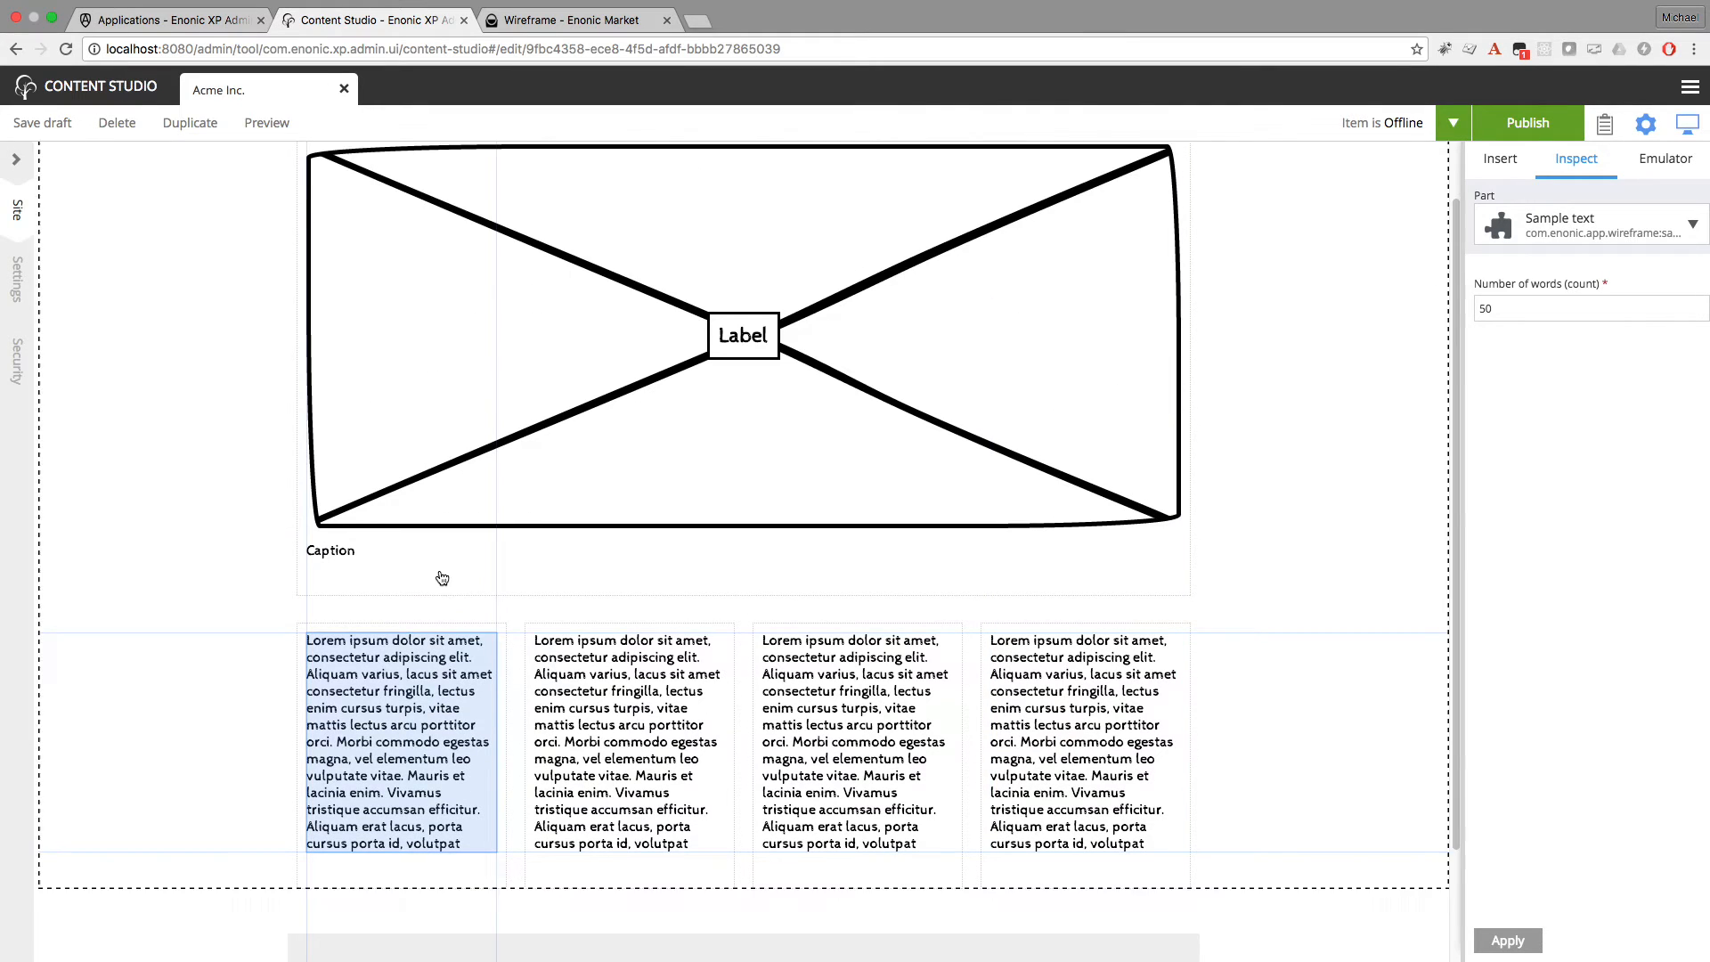
pyautogui.rightClick(441, 572)
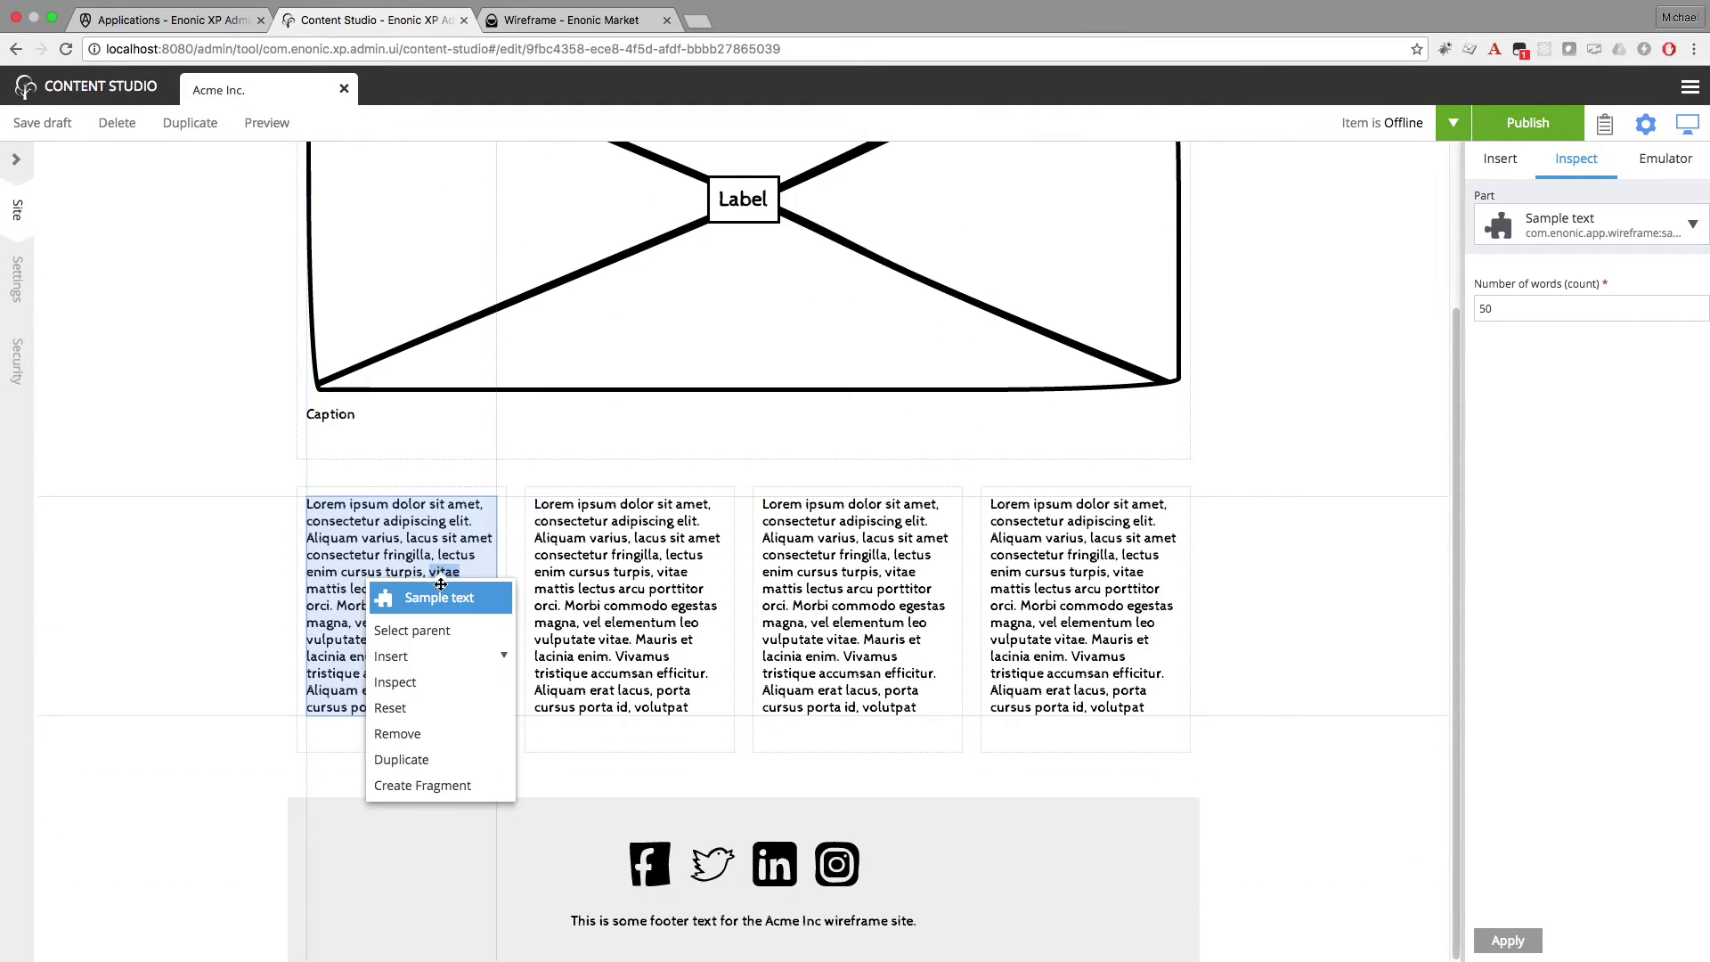
pyautogui.click(446, 655)
pyautogui.click(422, 704)
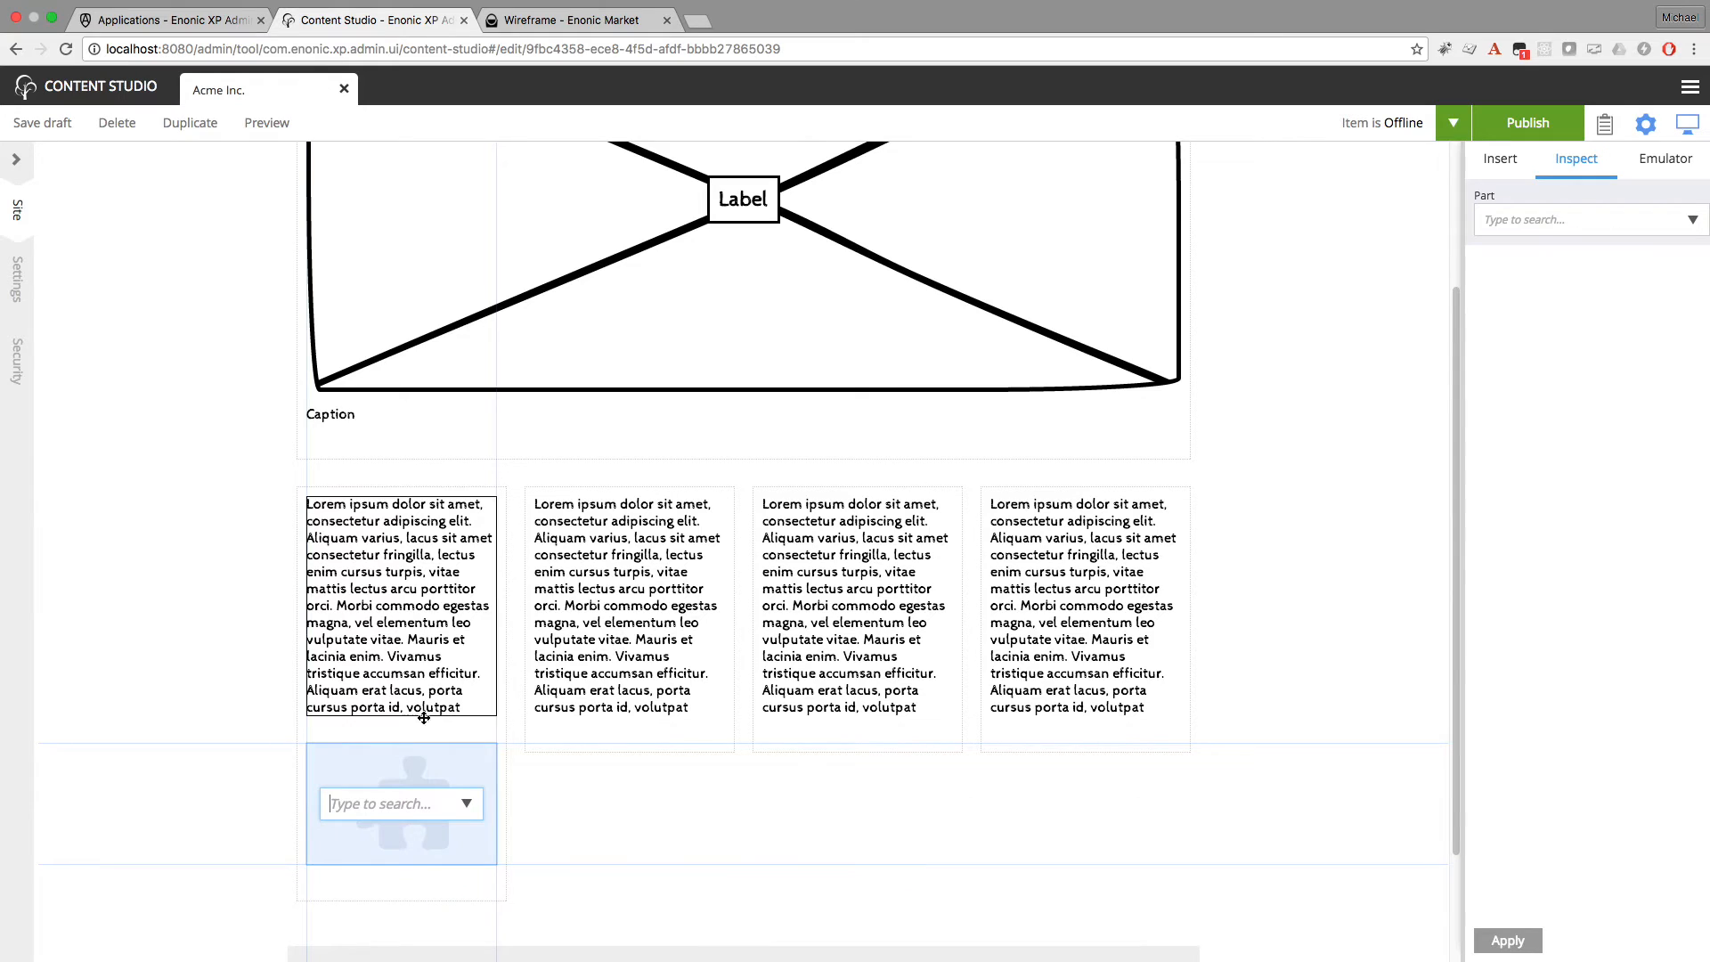
pyautogui.click(465, 802)
pyautogui.scroll(-2, 454, 820)
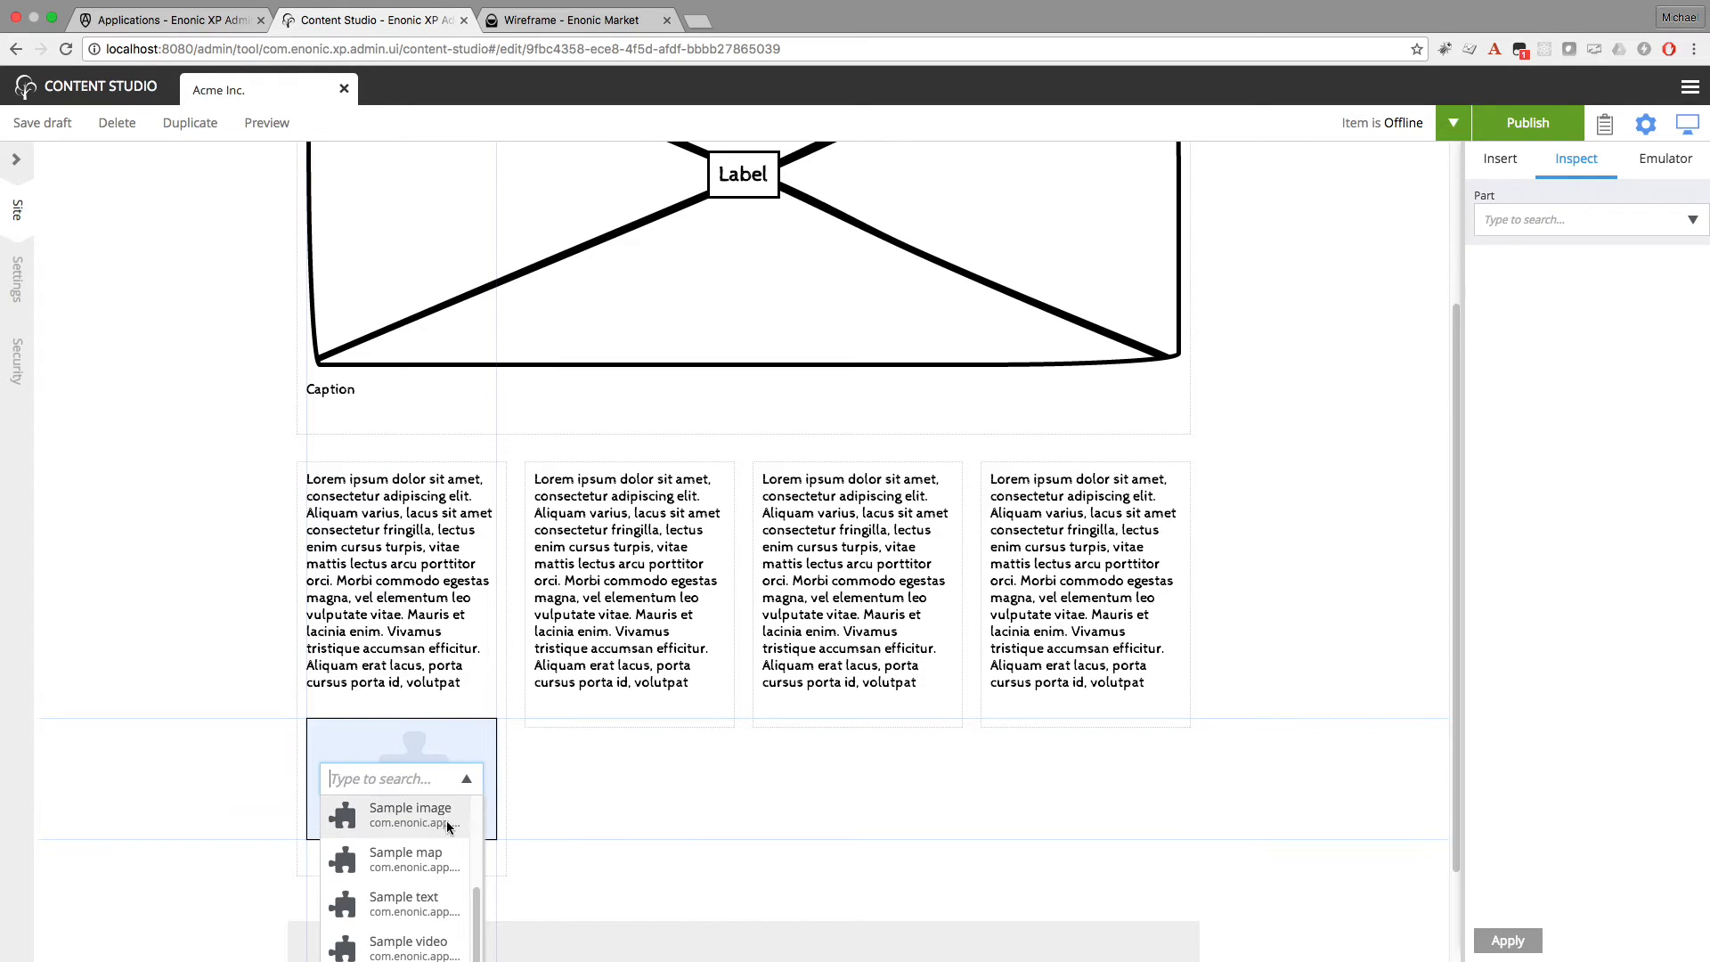
pyautogui.click(436, 820)
pyautogui.moveTo(439, 815); pyautogui.dragTo(435, 533)
# Duplicate the Sample image into the other columns above their texts, then save the home page draft
pyautogui.click(456, 538)
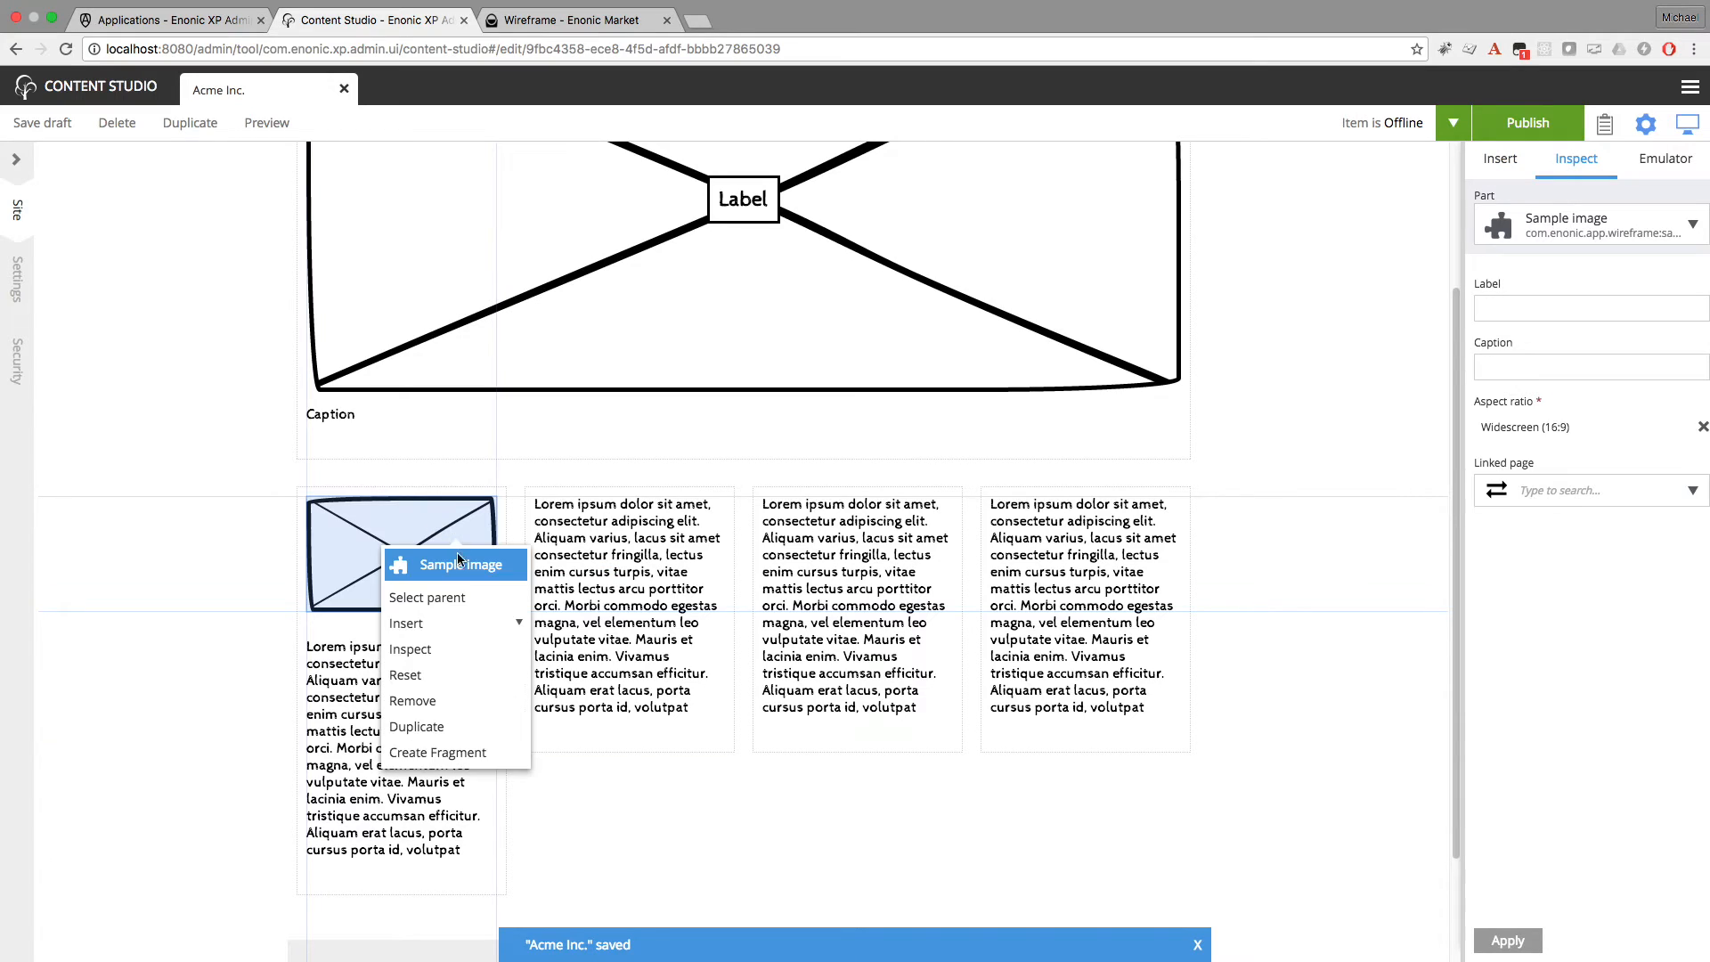
pyautogui.click(424, 724)
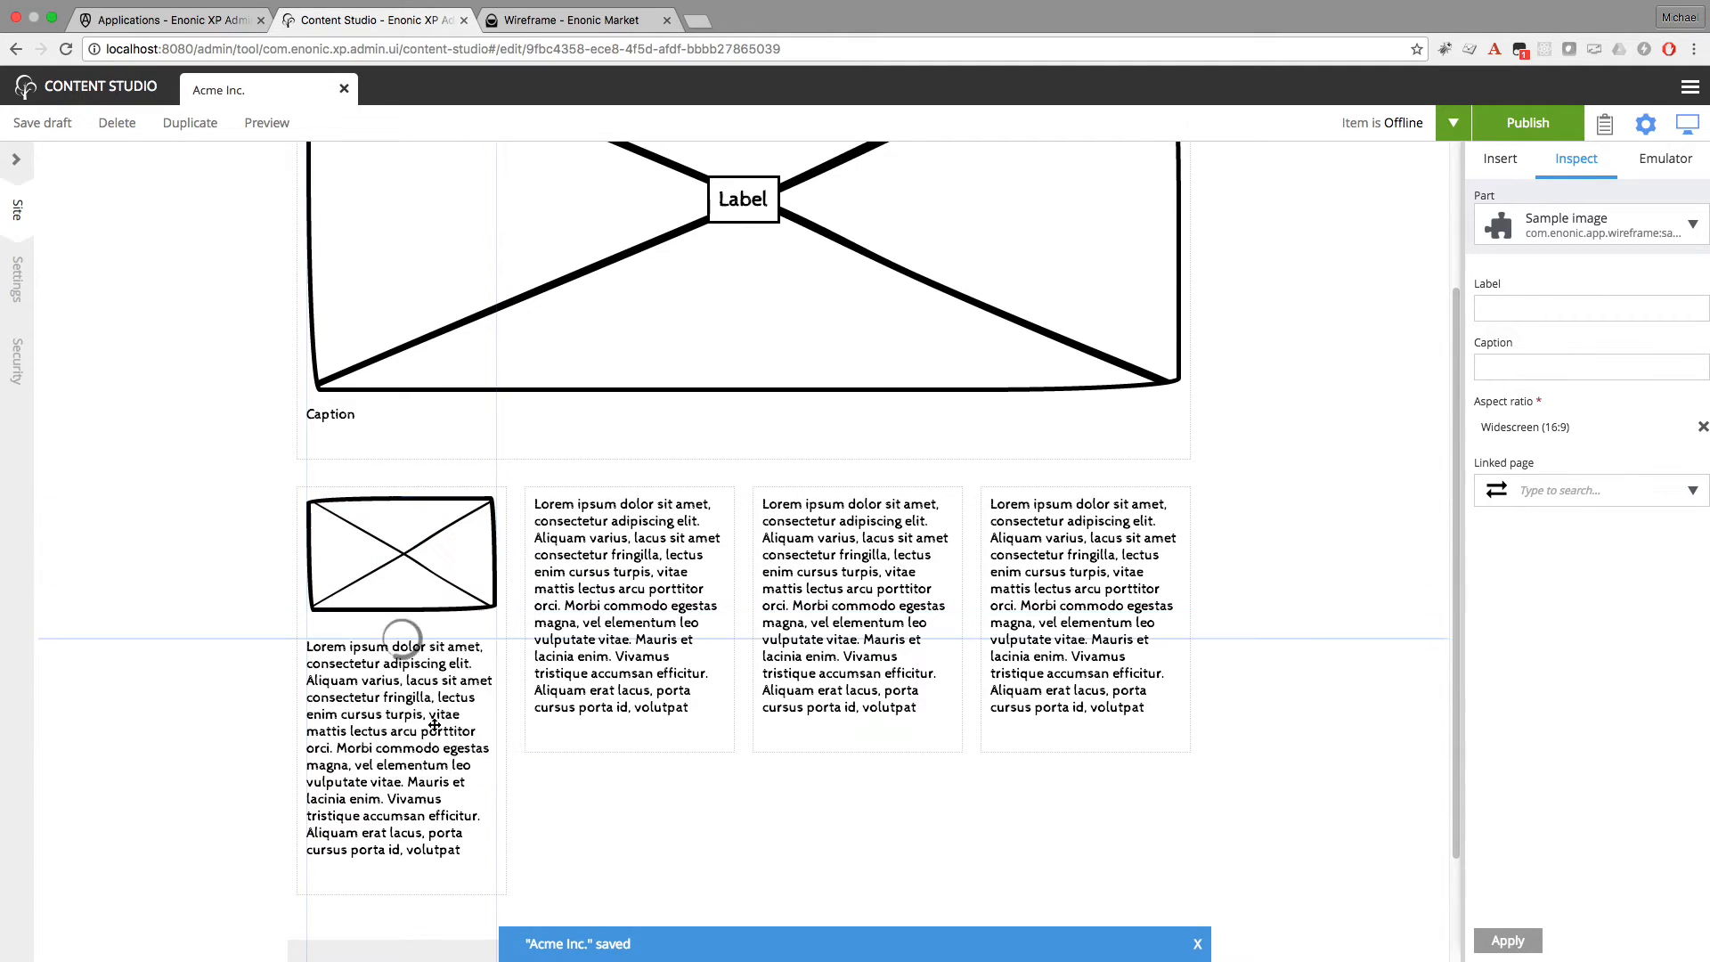
pyautogui.click(407, 887)
pyautogui.click(401, 645)
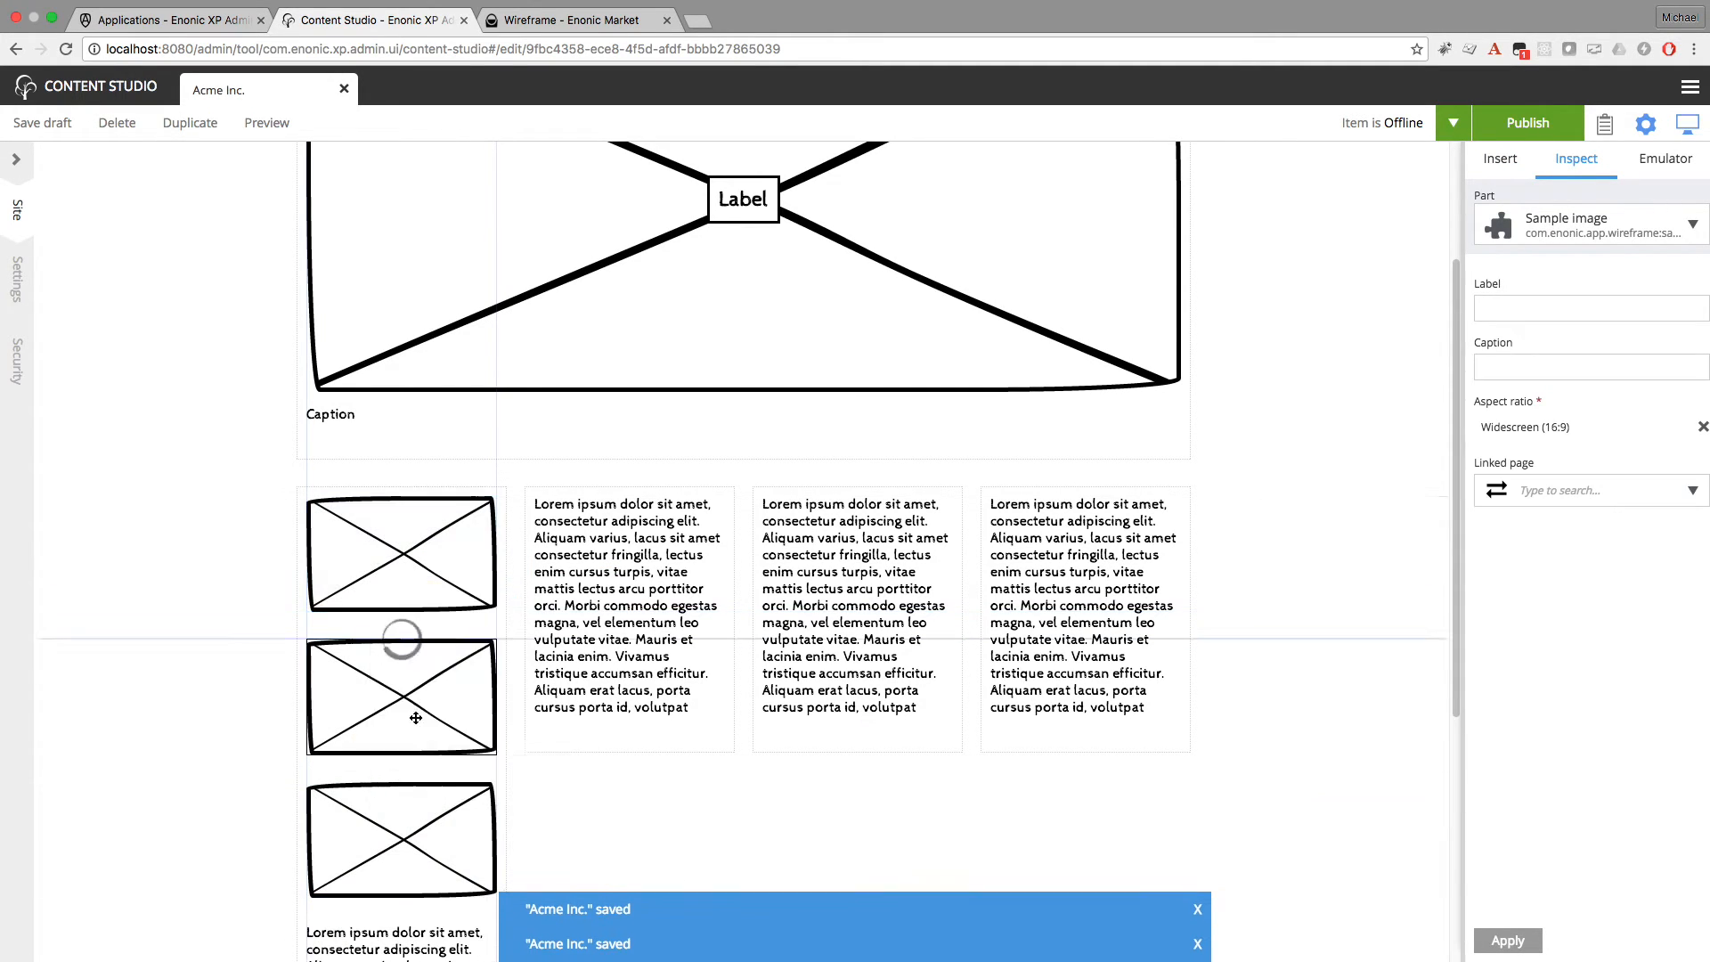
pyautogui.moveTo(401, 643); pyautogui.dragTo(621, 608)
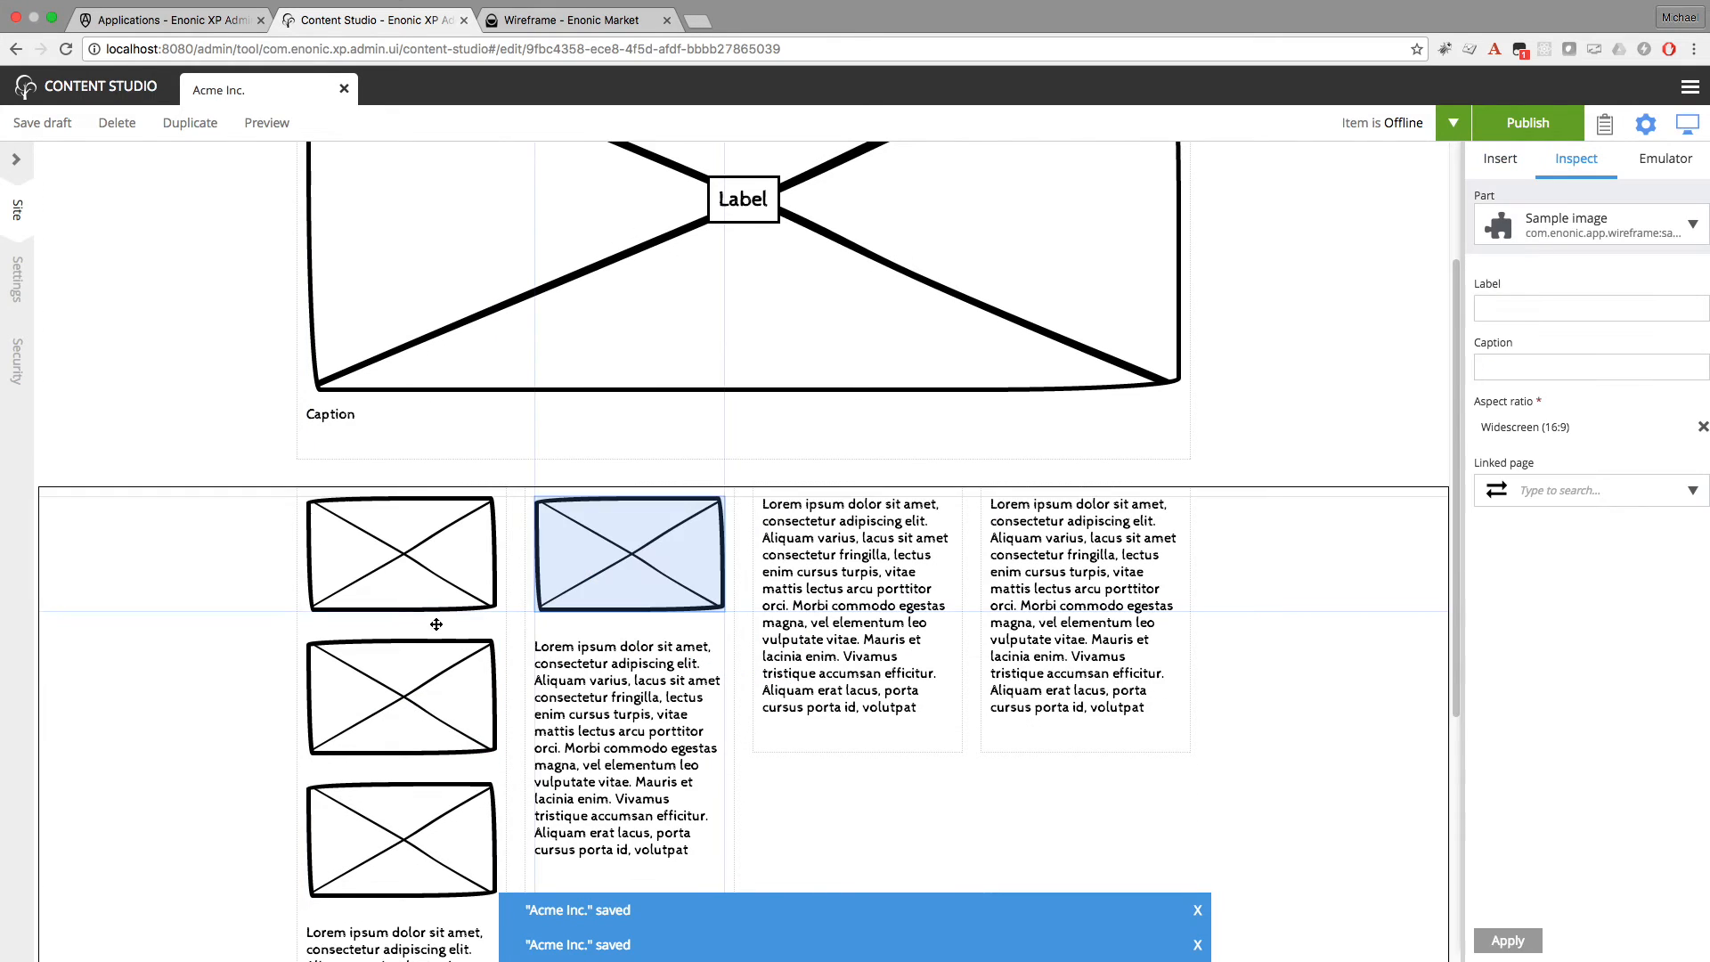
pyautogui.moveTo(401, 855)
pyautogui.mouseDown()
pyautogui.moveTo(682, 630)
pyautogui.moveTo(1108, 629)
pyautogui.mouseUp()
pyautogui.scroll(-2, 1314, 491)
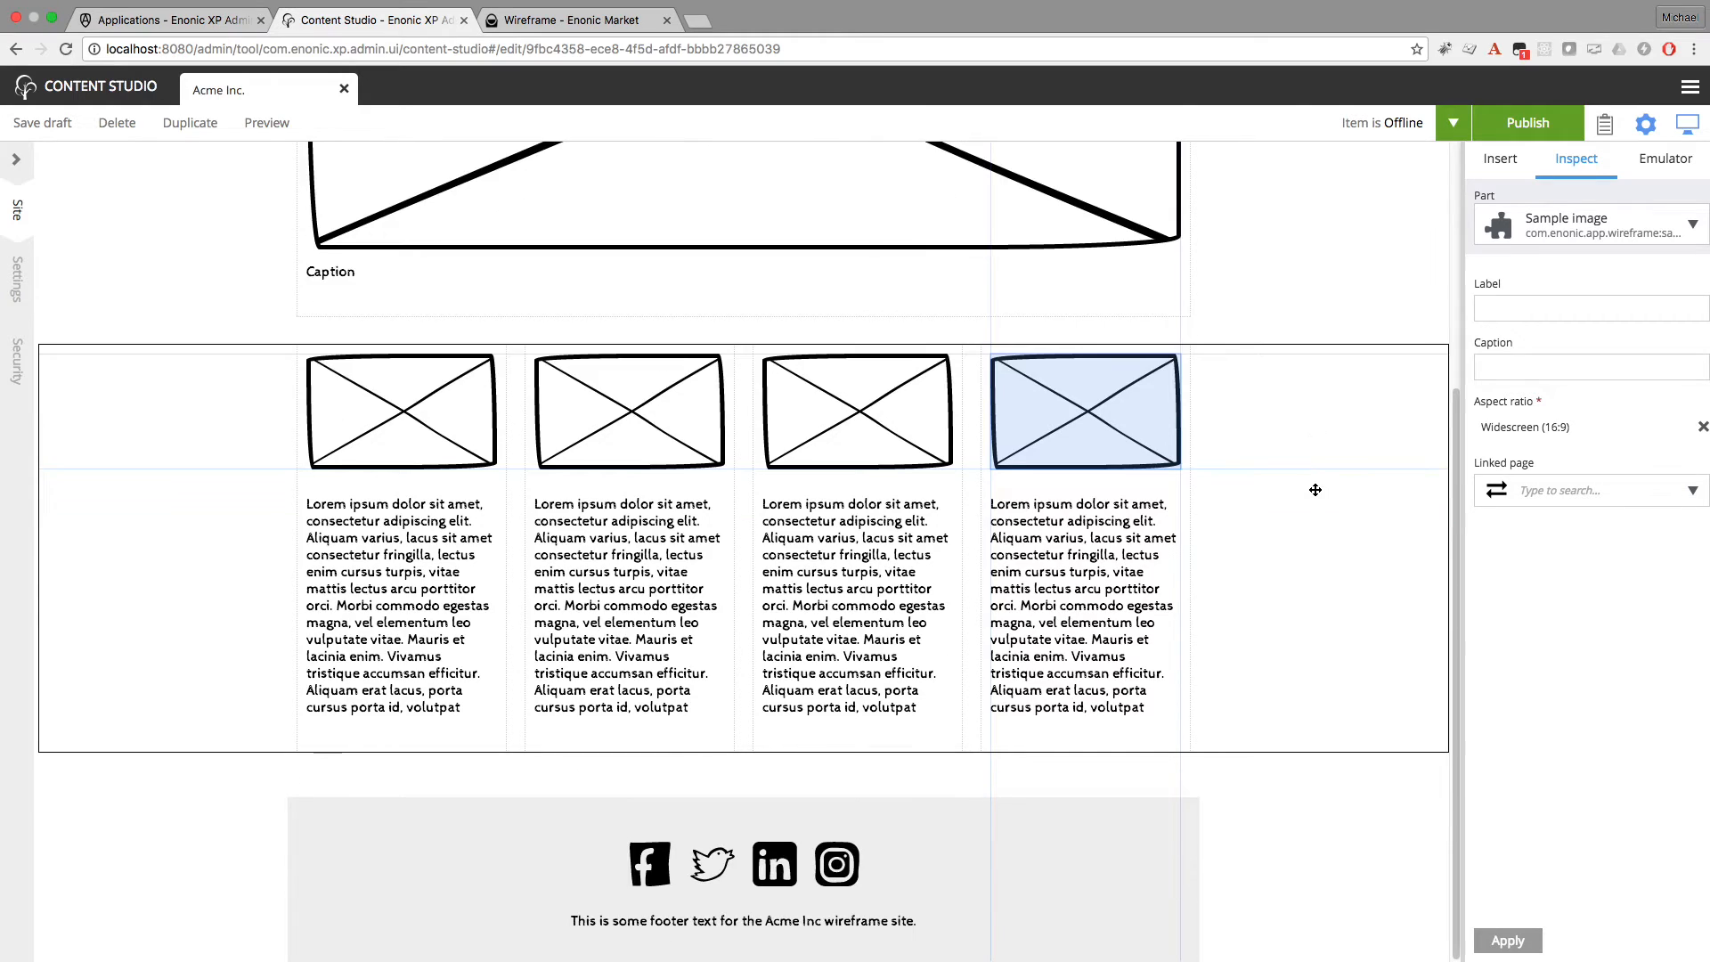
pyautogui.scroll(5, 1315, 493)
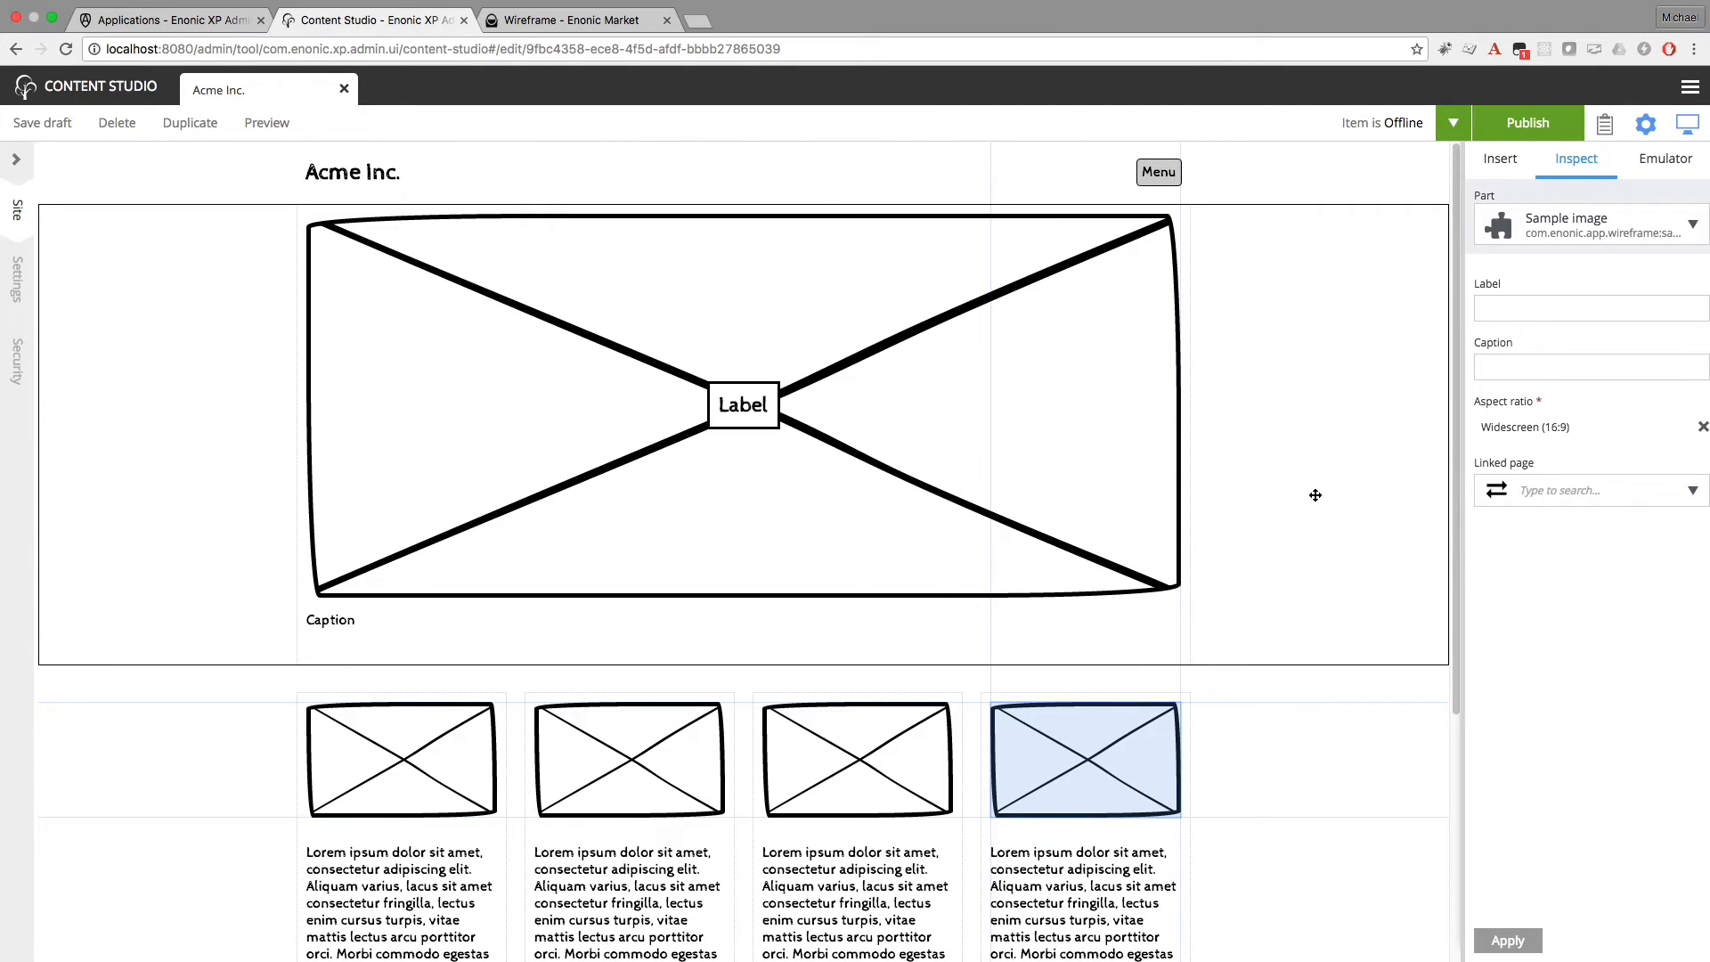
pyautogui.click(42, 129)
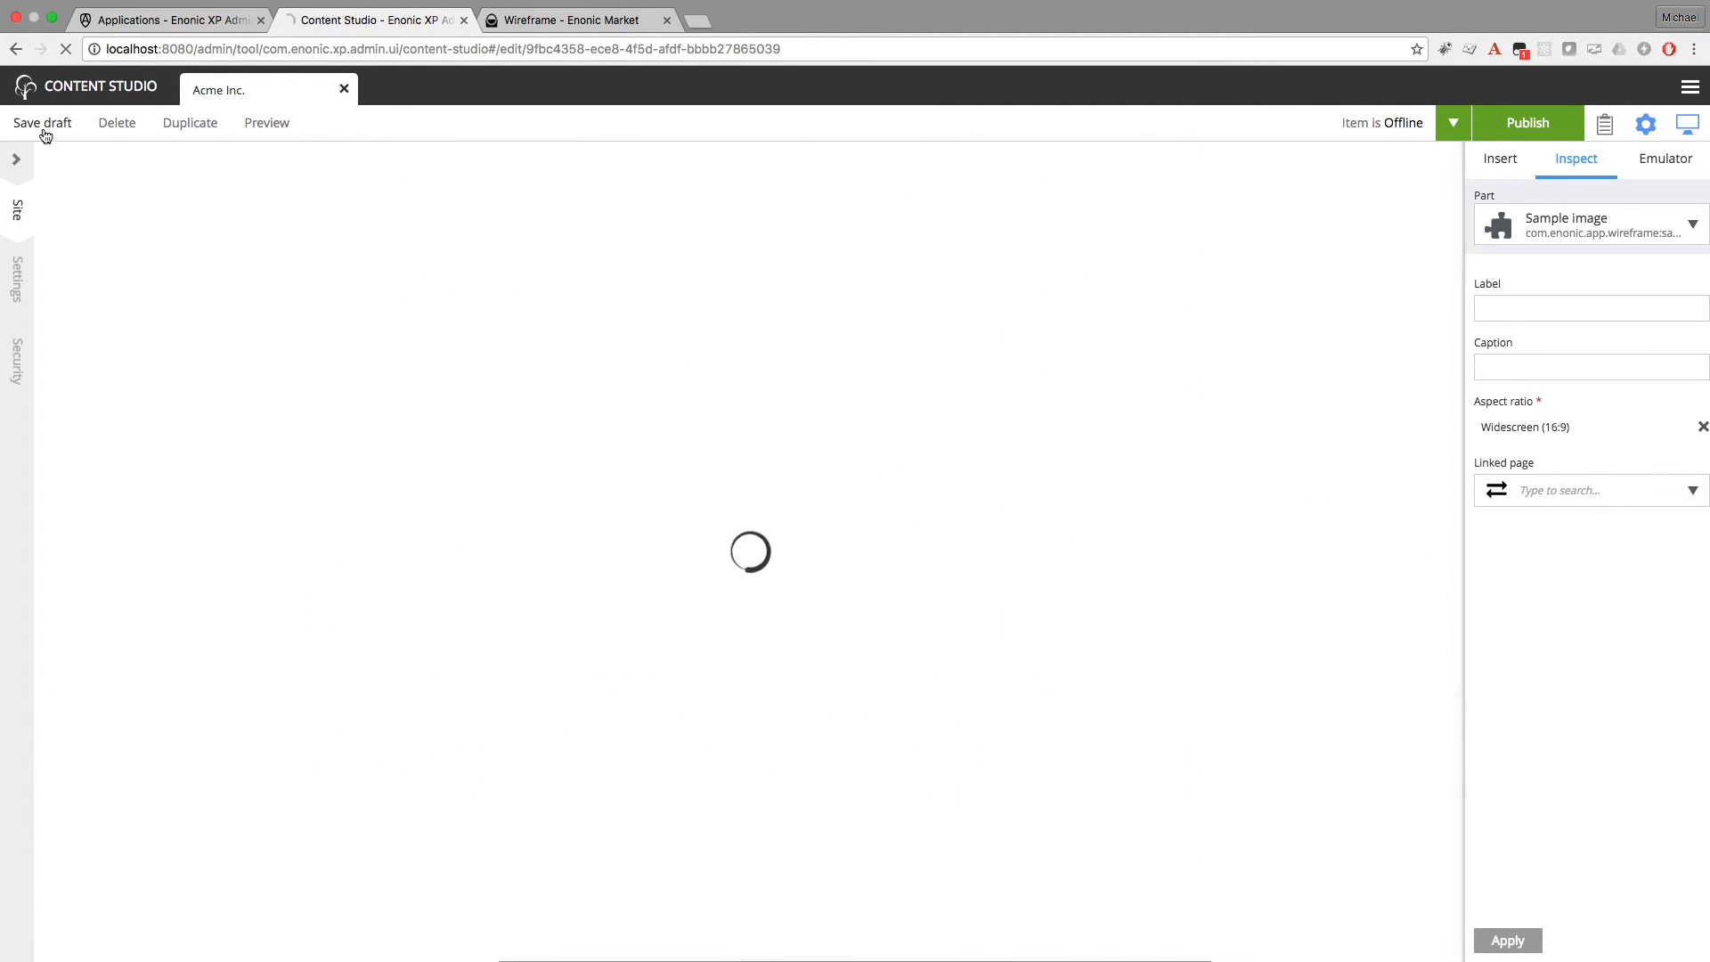
# Leave the home page editor and create a new Landing page named 'About us' under Acme Inc
pyautogui.click(344, 90)
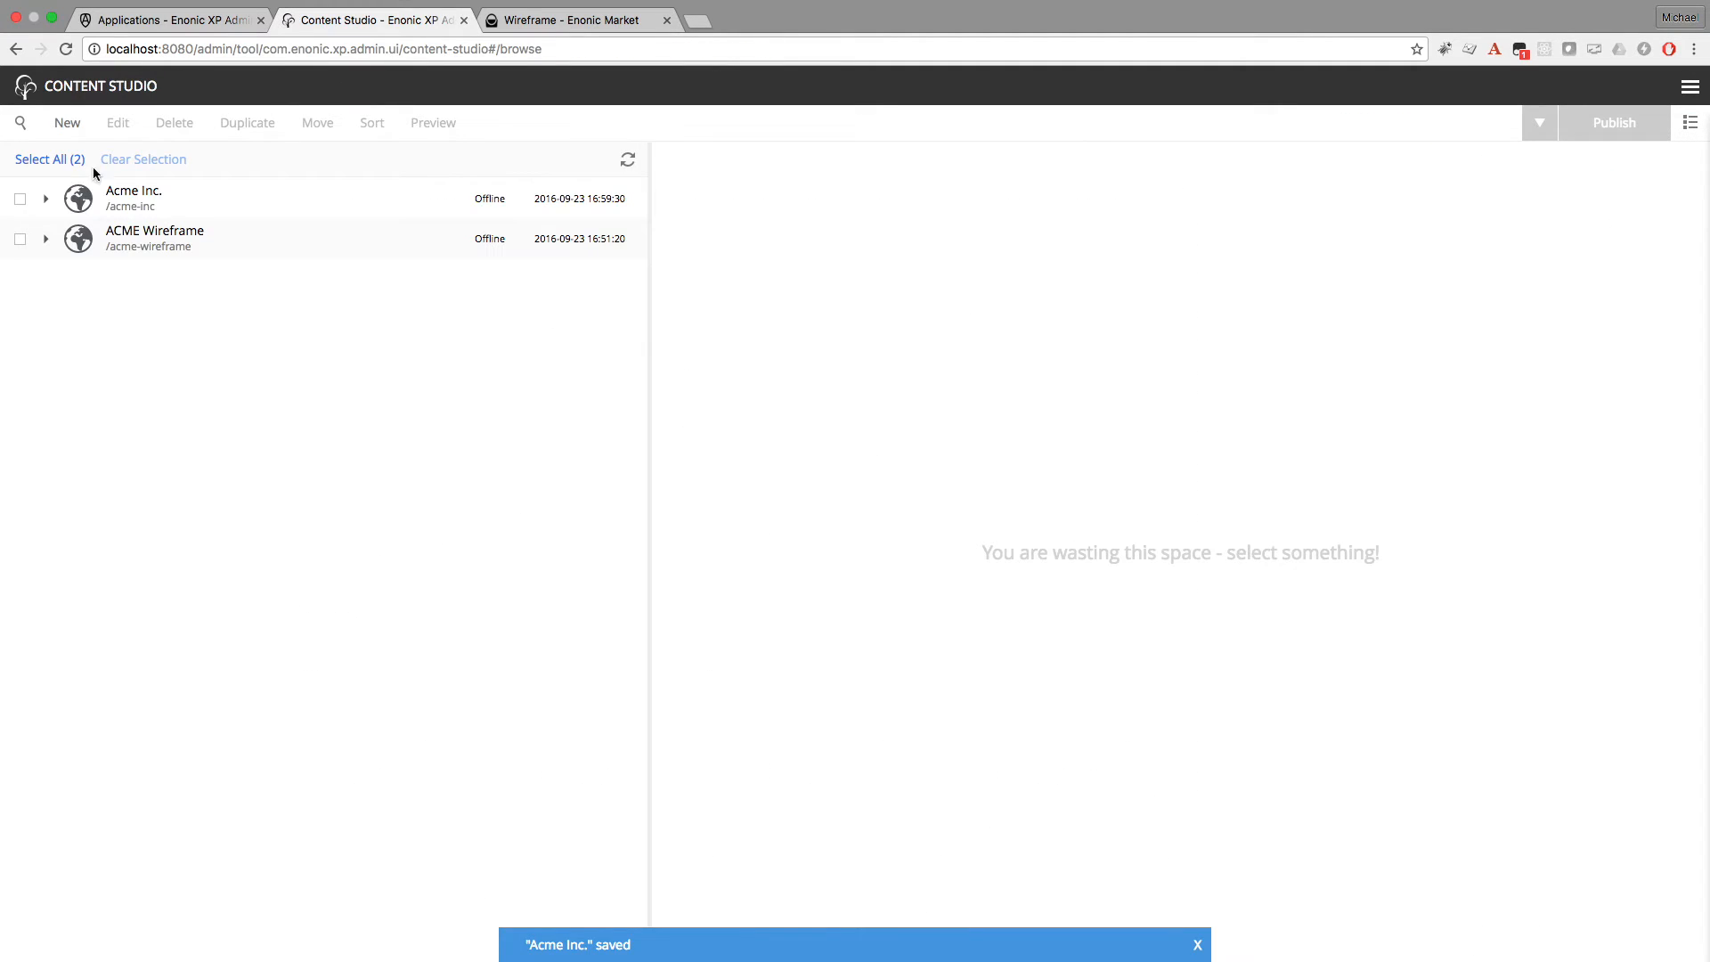
pyautogui.click(44, 201)
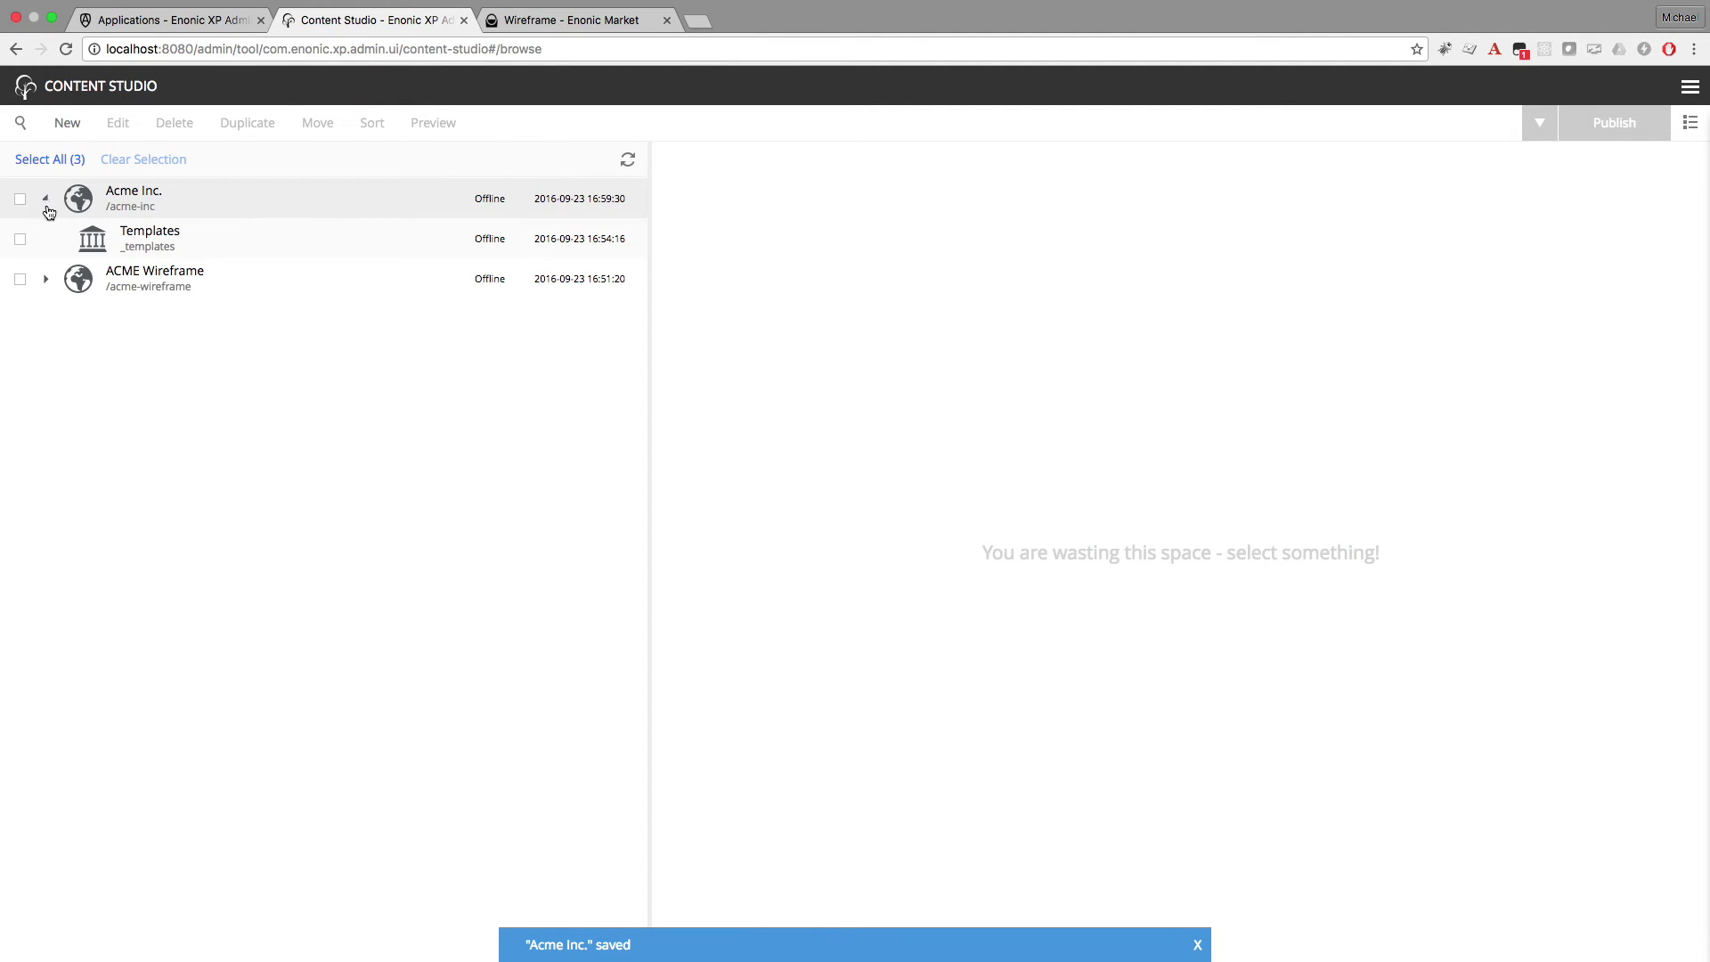
pyautogui.rightClick(164, 197)
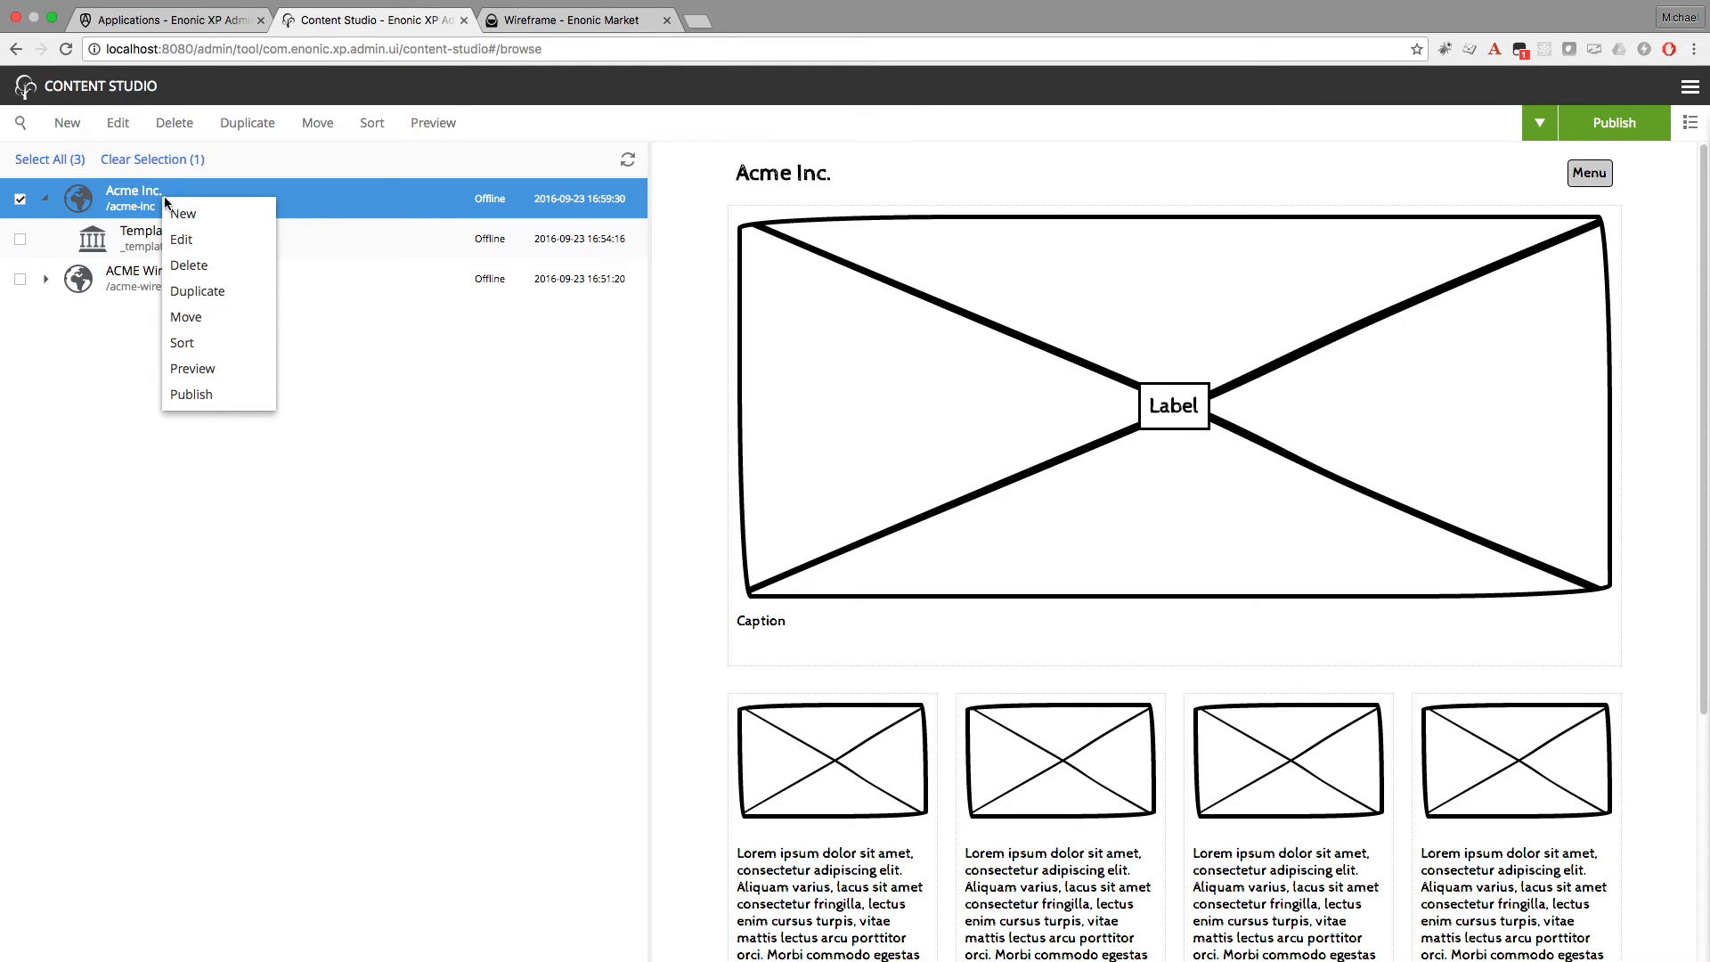
pyautogui.click(194, 216)
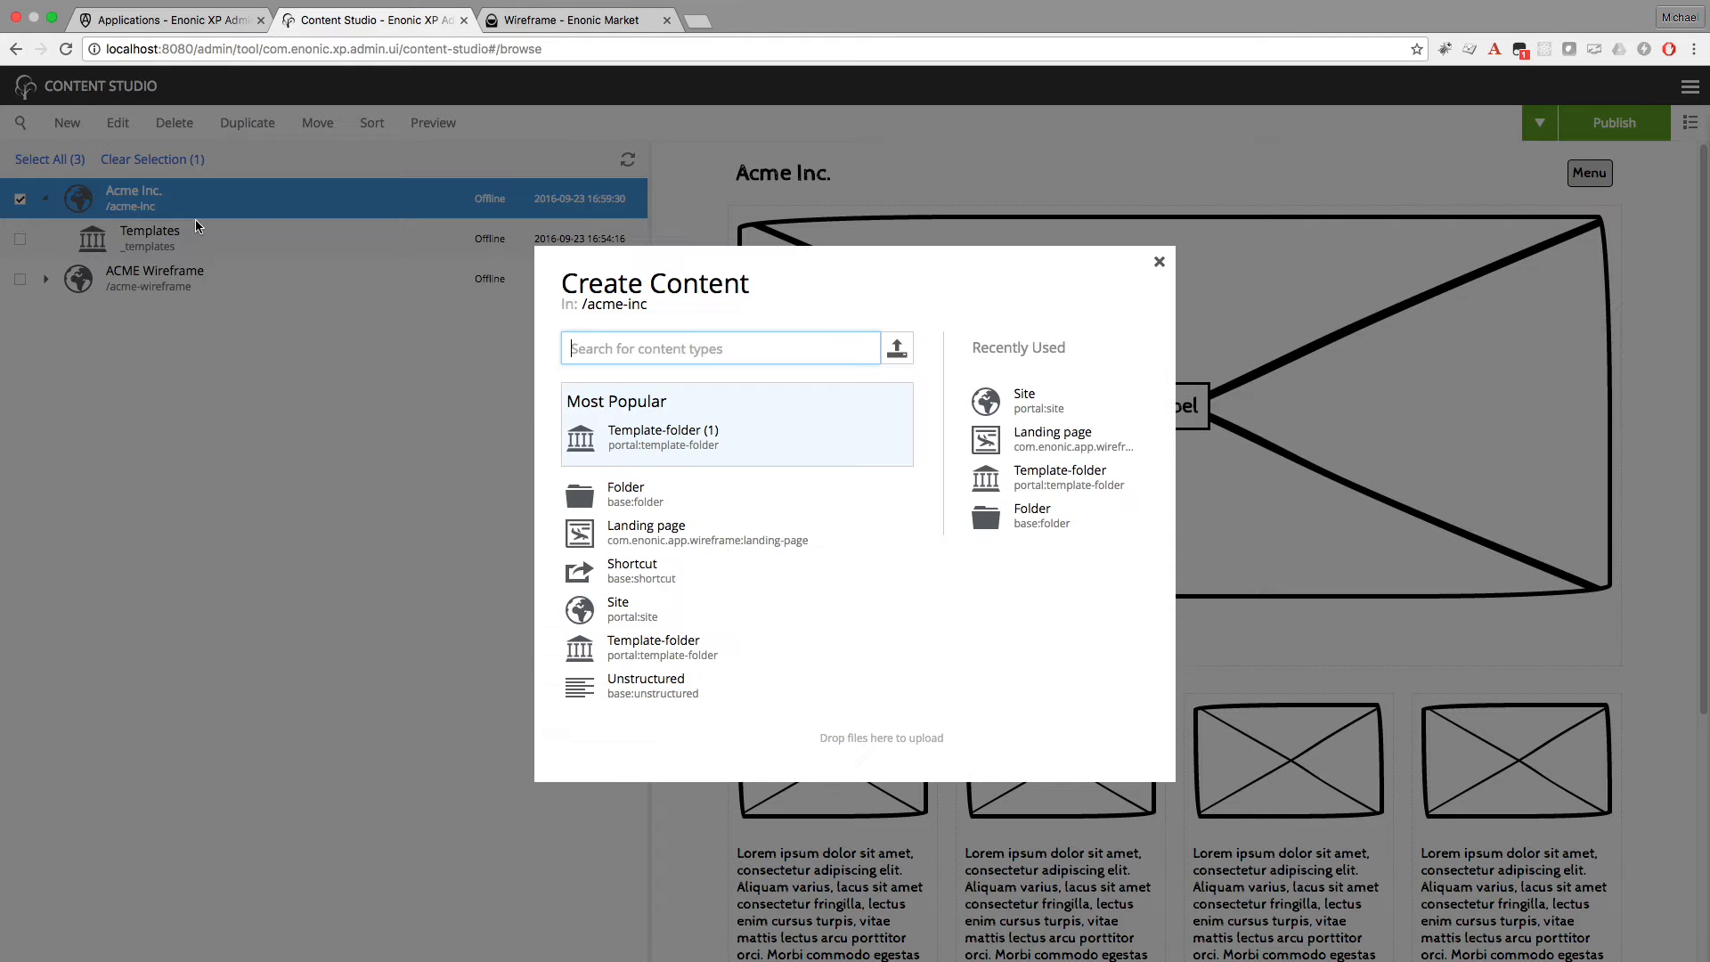
pyautogui.click(655, 531)
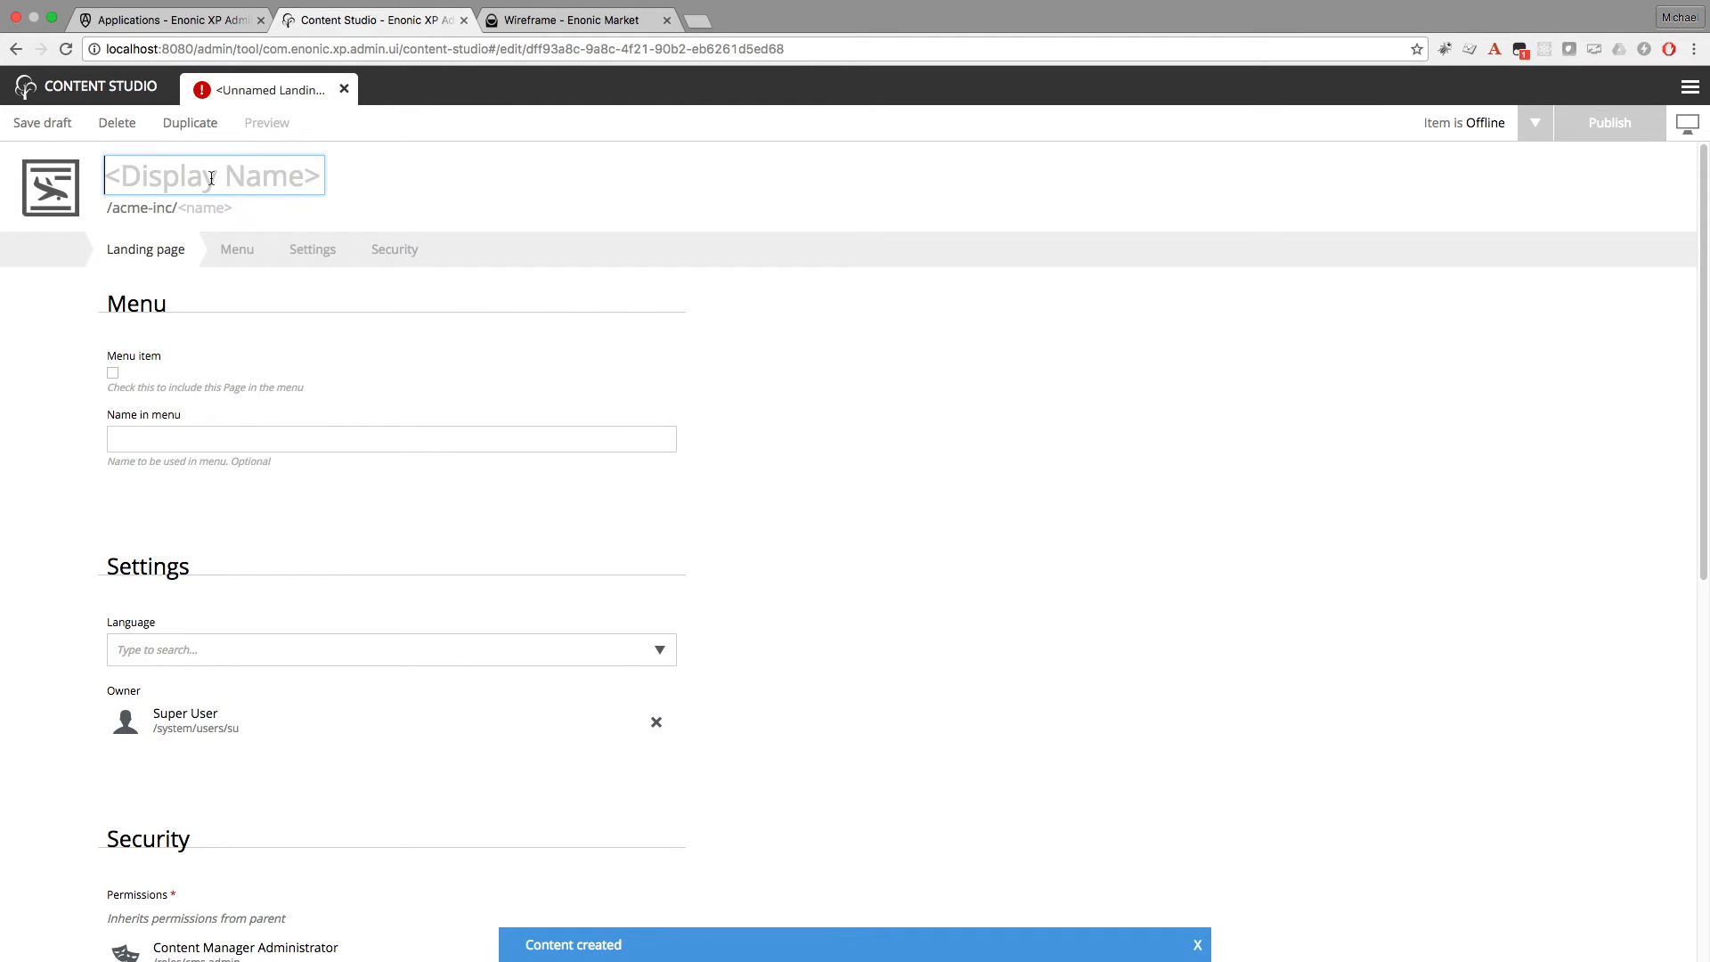
pyautogui.write('About us')
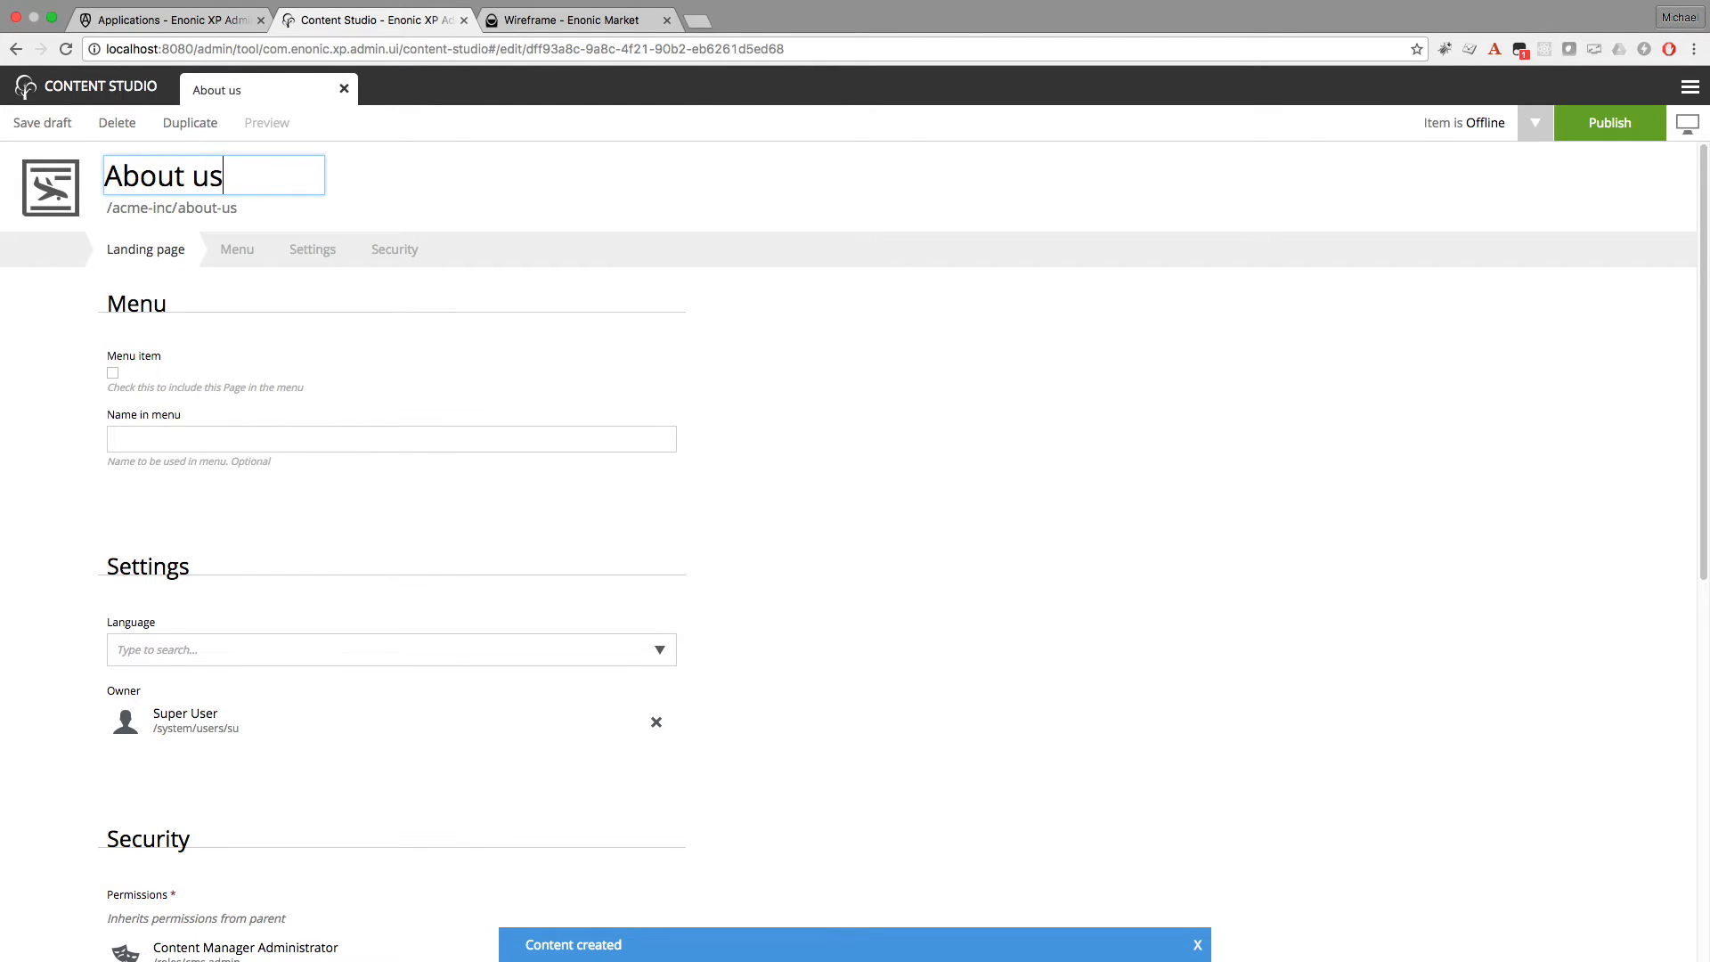
# Mark the About us page as a menu item in its Menu settings
pyautogui.press('Tab')
pyautogui.press('Tab')
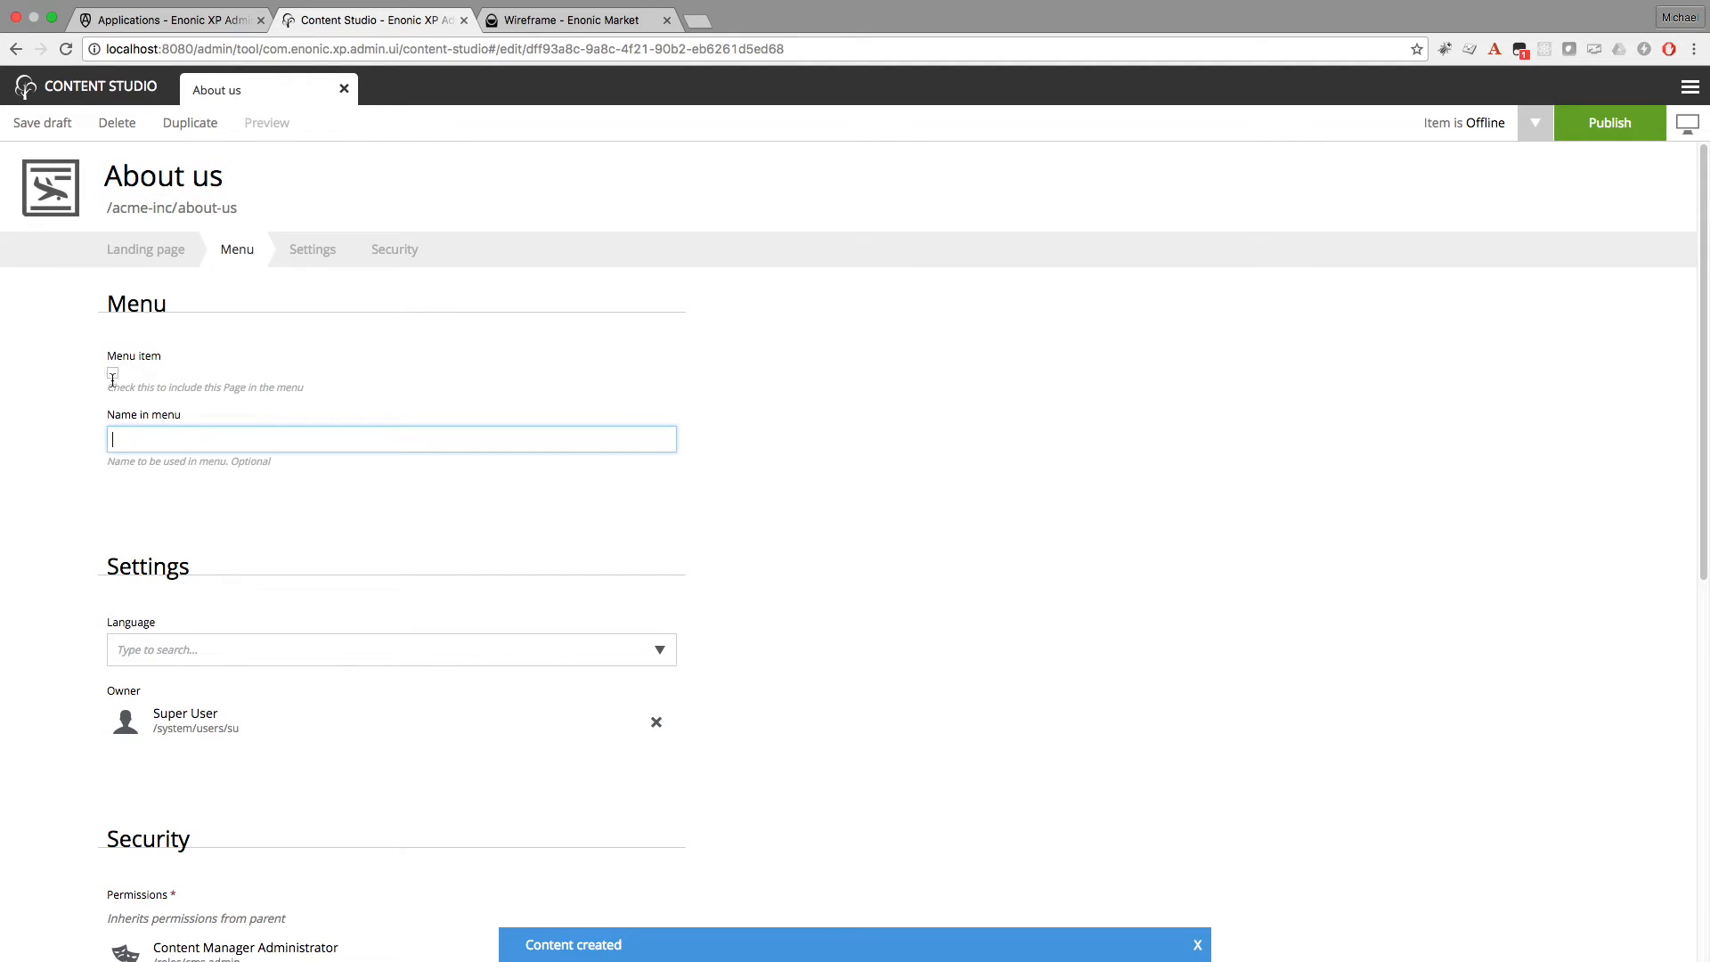
pyautogui.click(112, 377)
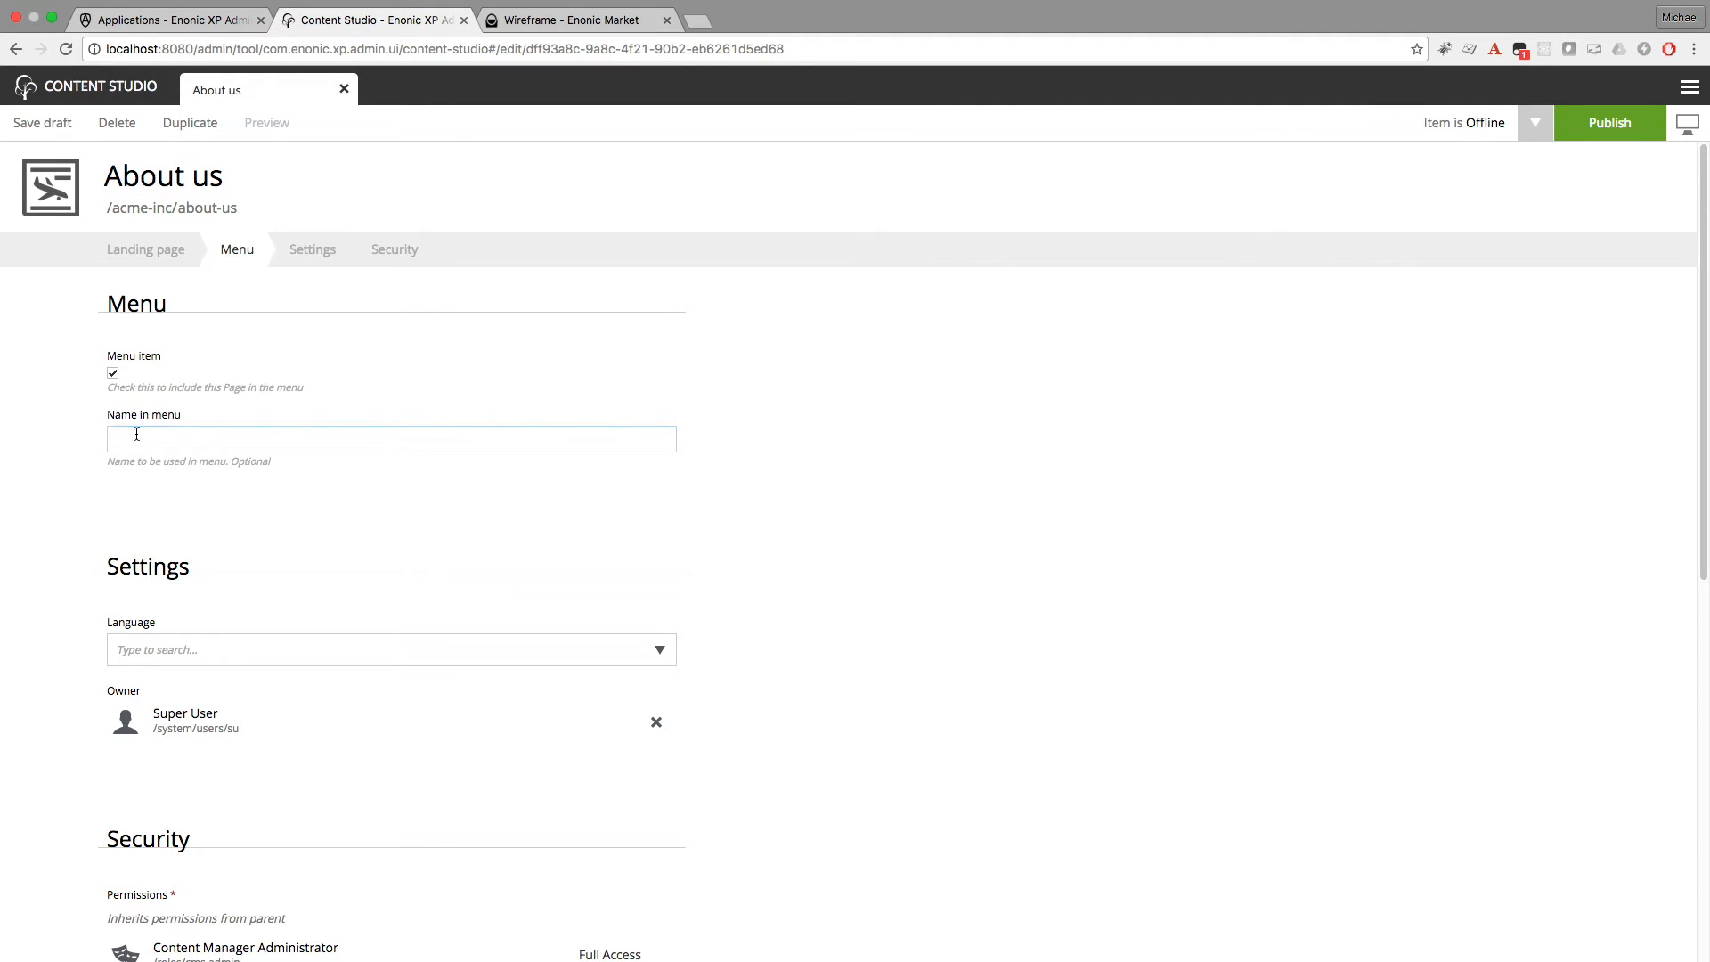
pyautogui.click(134, 438)
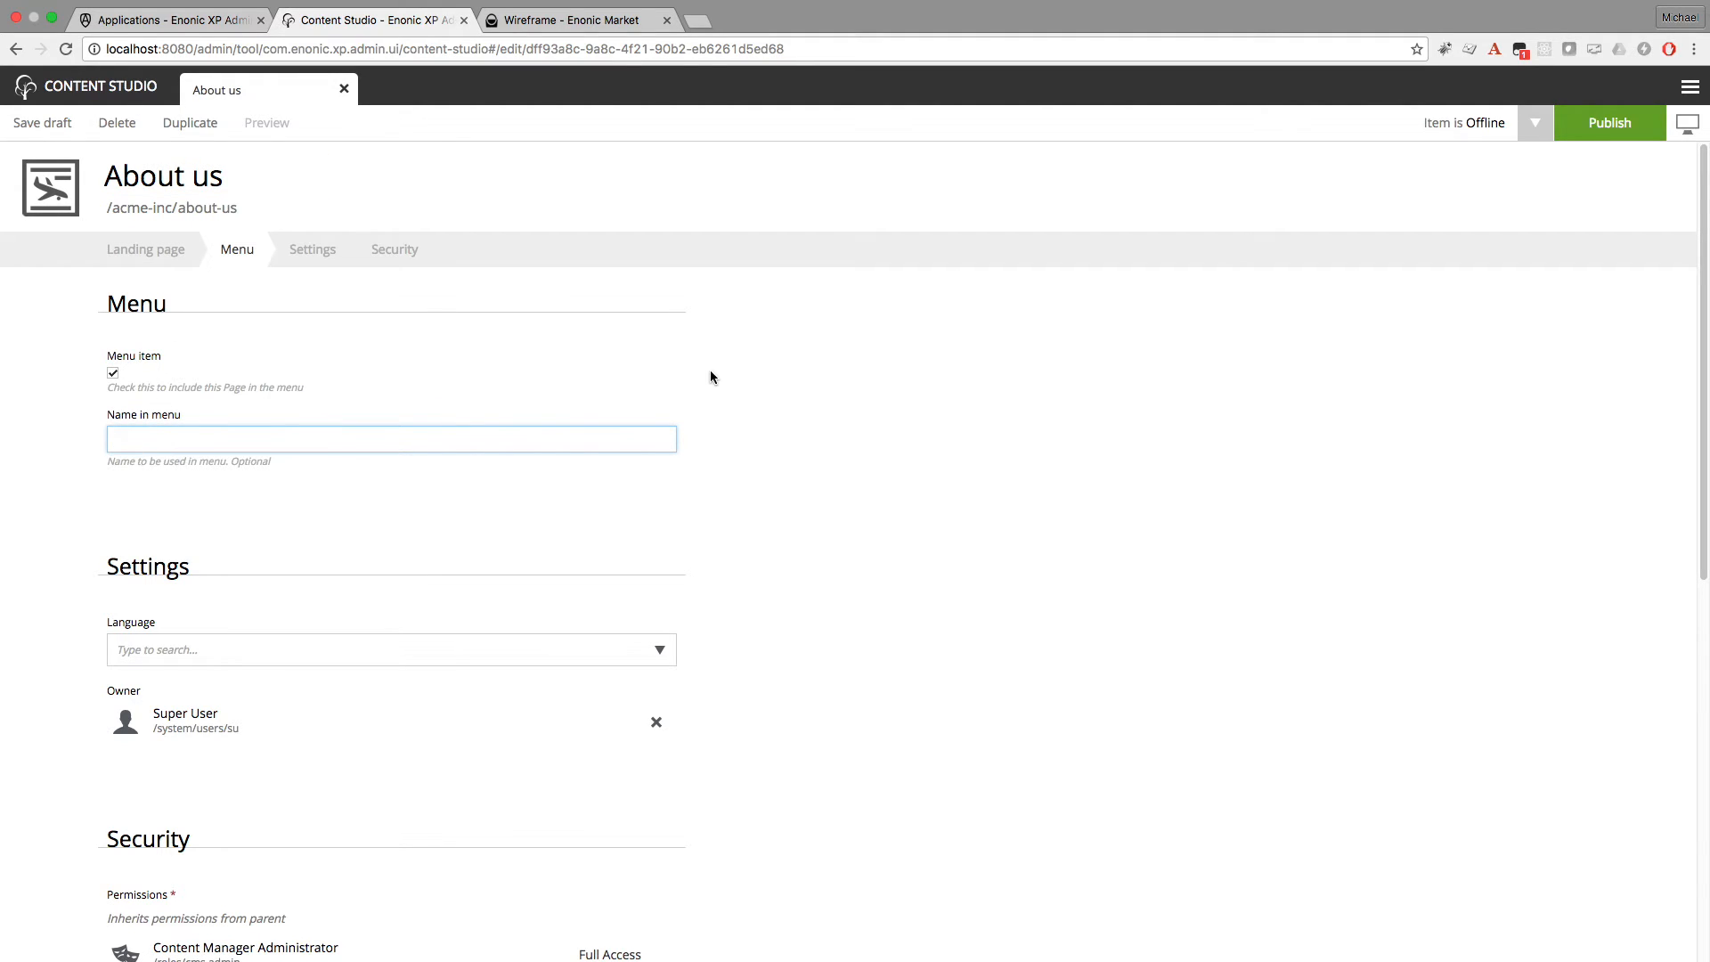
# Apply the Default page controller and drop a 1-column layout into the About us page
pyautogui.click(1688, 126)
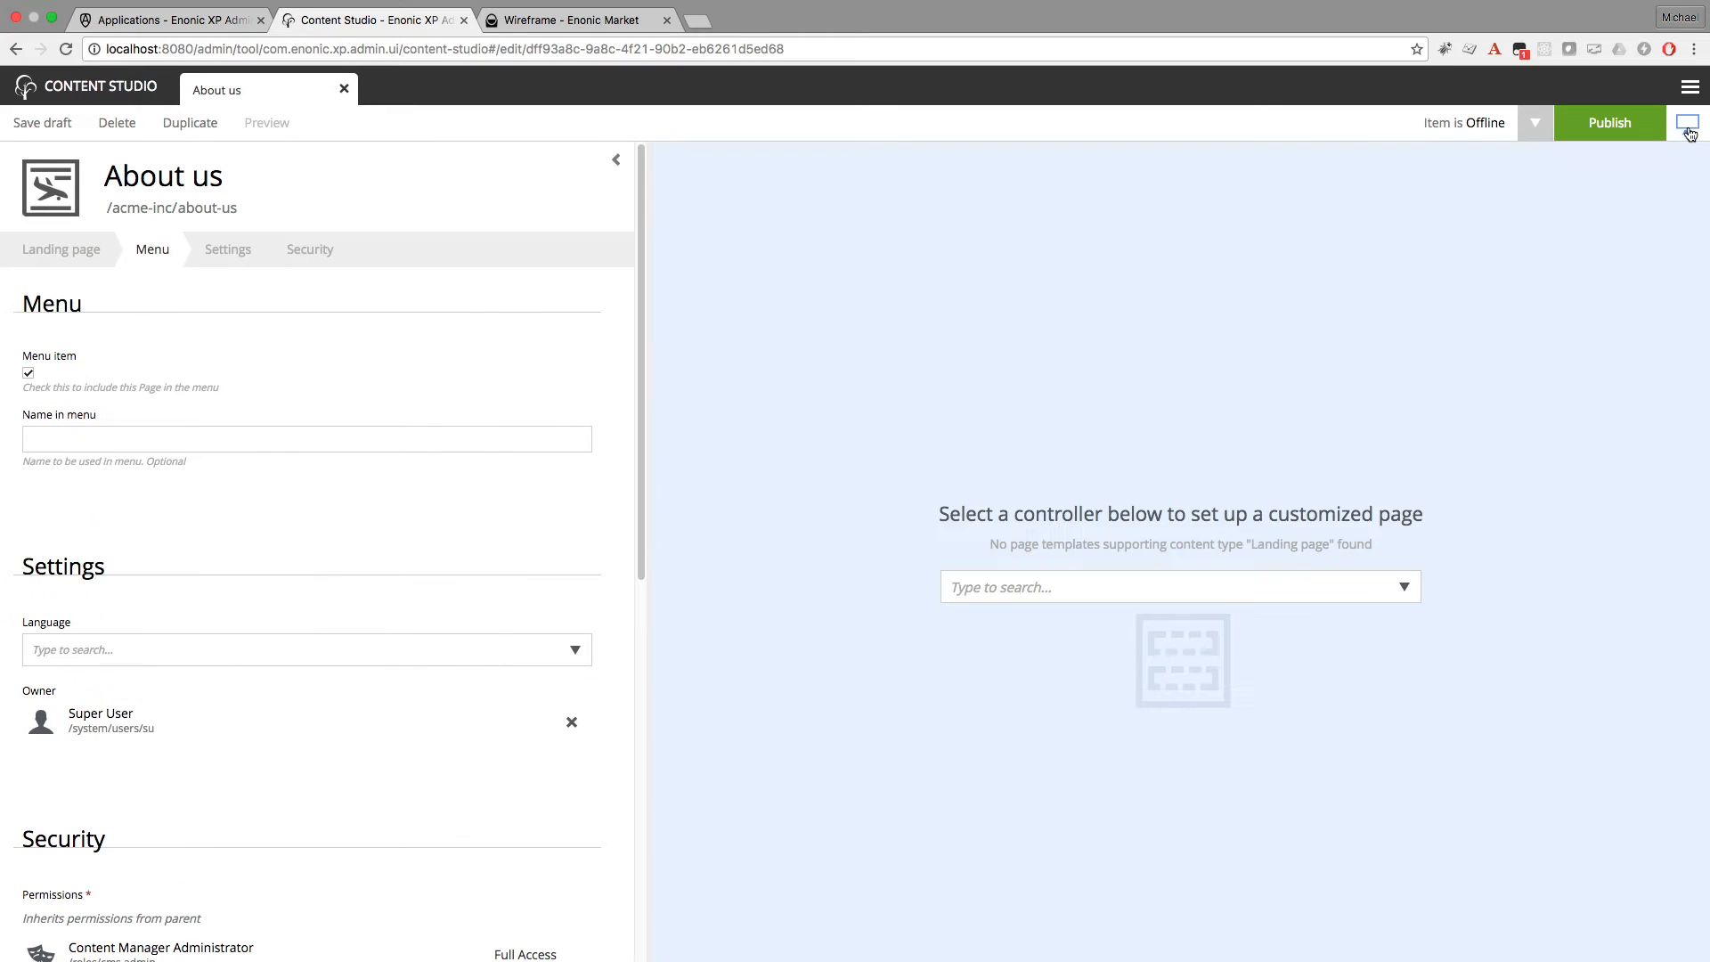
pyautogui.click(1404, 592)
pyautogui.click(1076, 626)
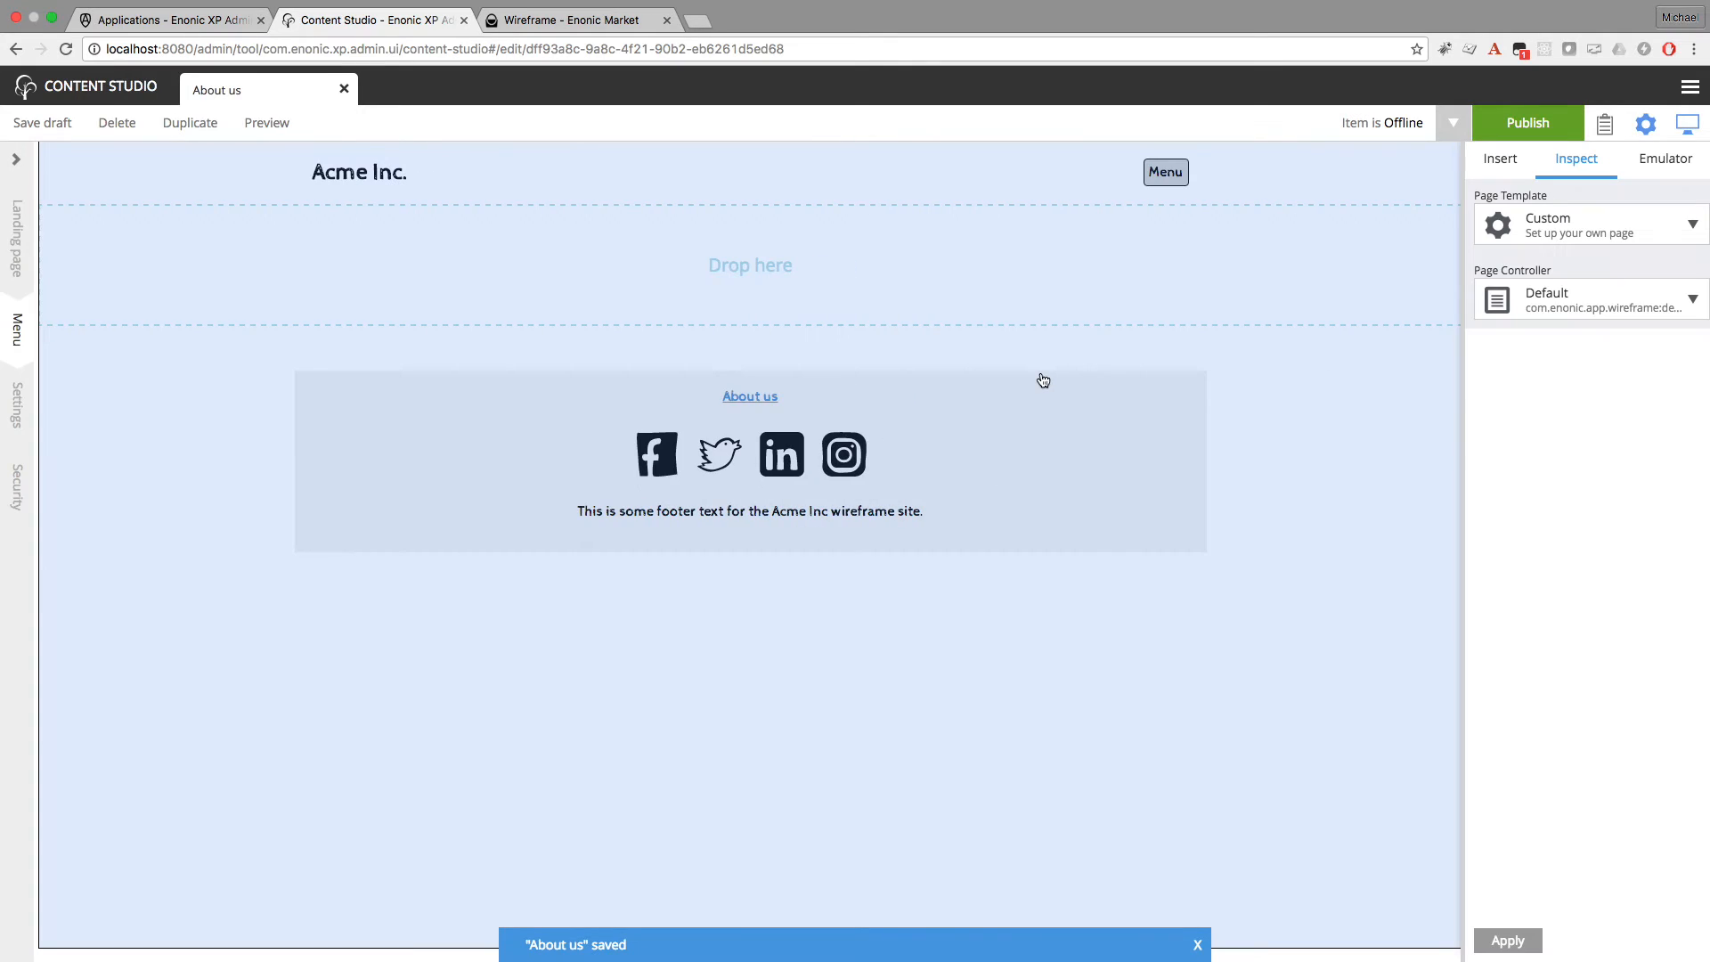
pyautogui.click(1500, 159)
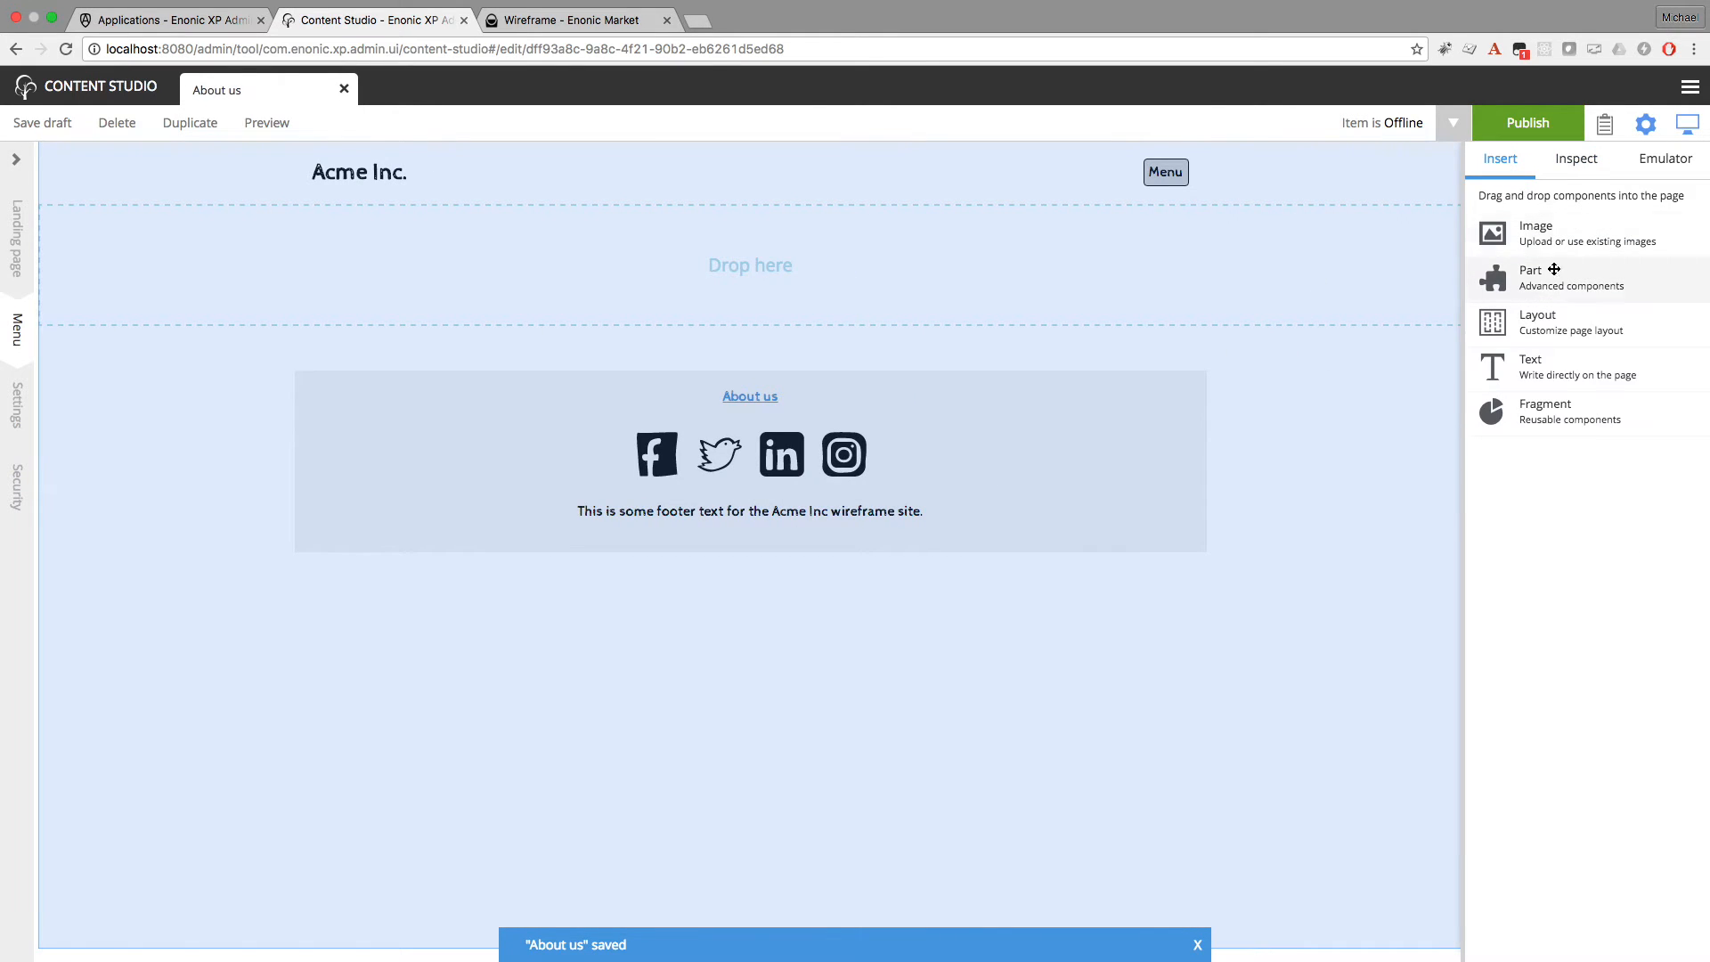
pyautogui.moveTo(1537, 322); pyautogui.dragTo(813, 264)
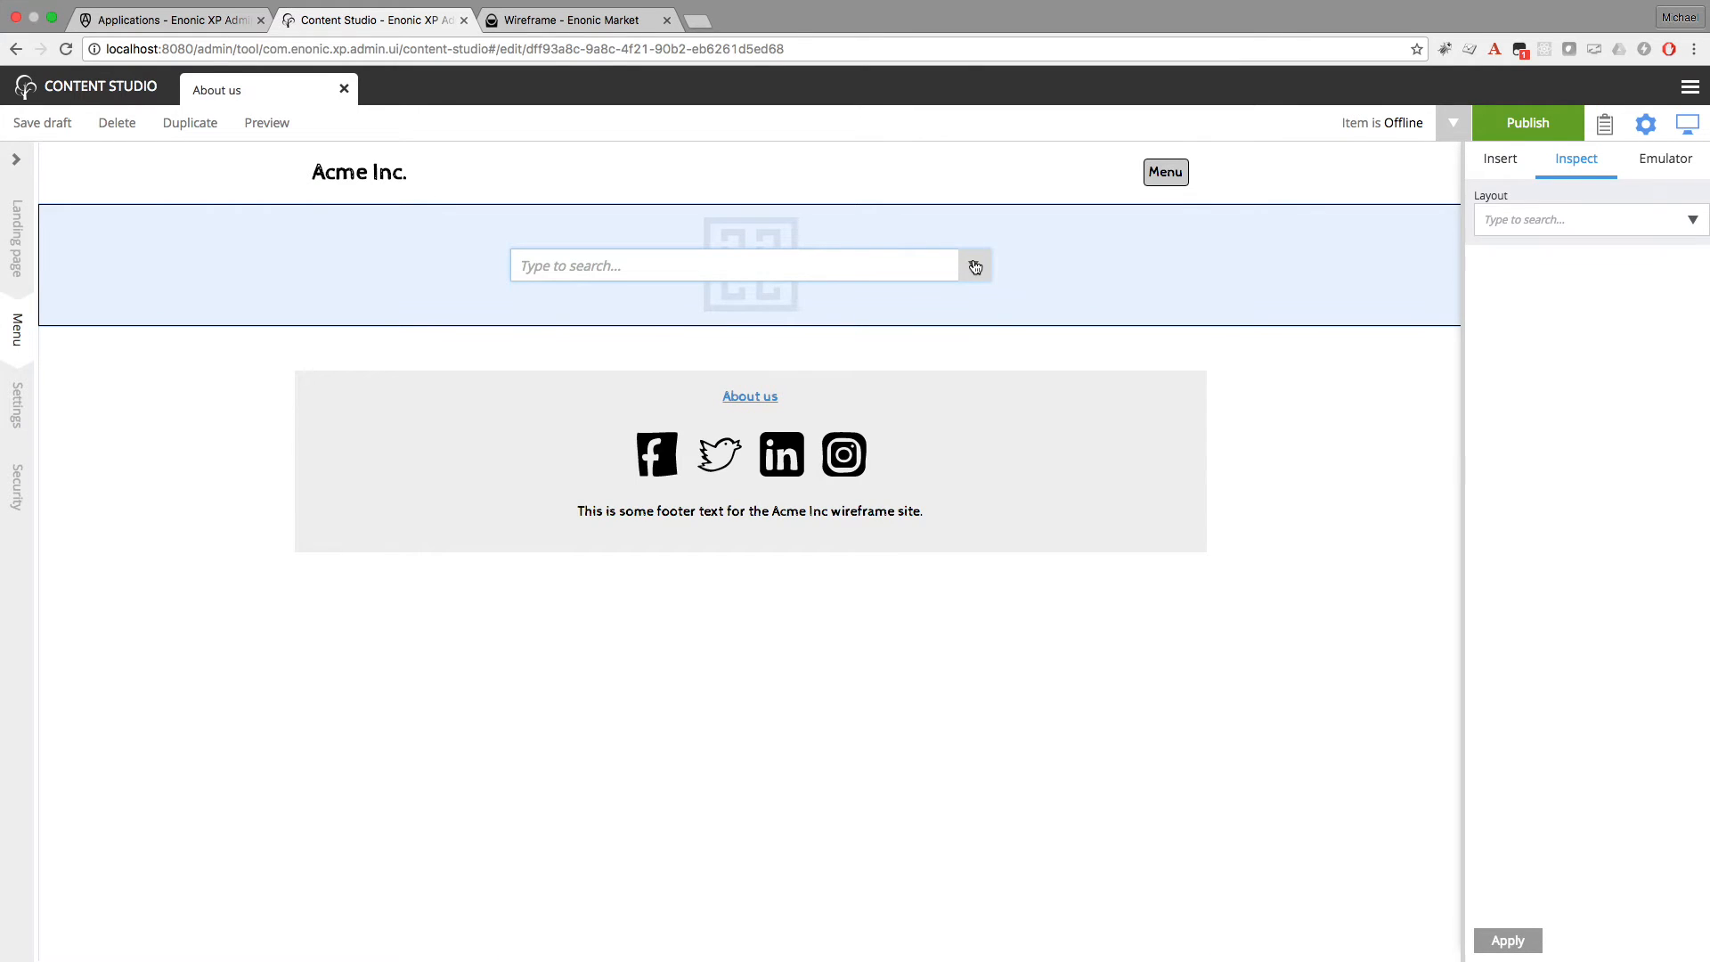
pyautogui.click(976, 267)
pyautogui.click(770, 299)
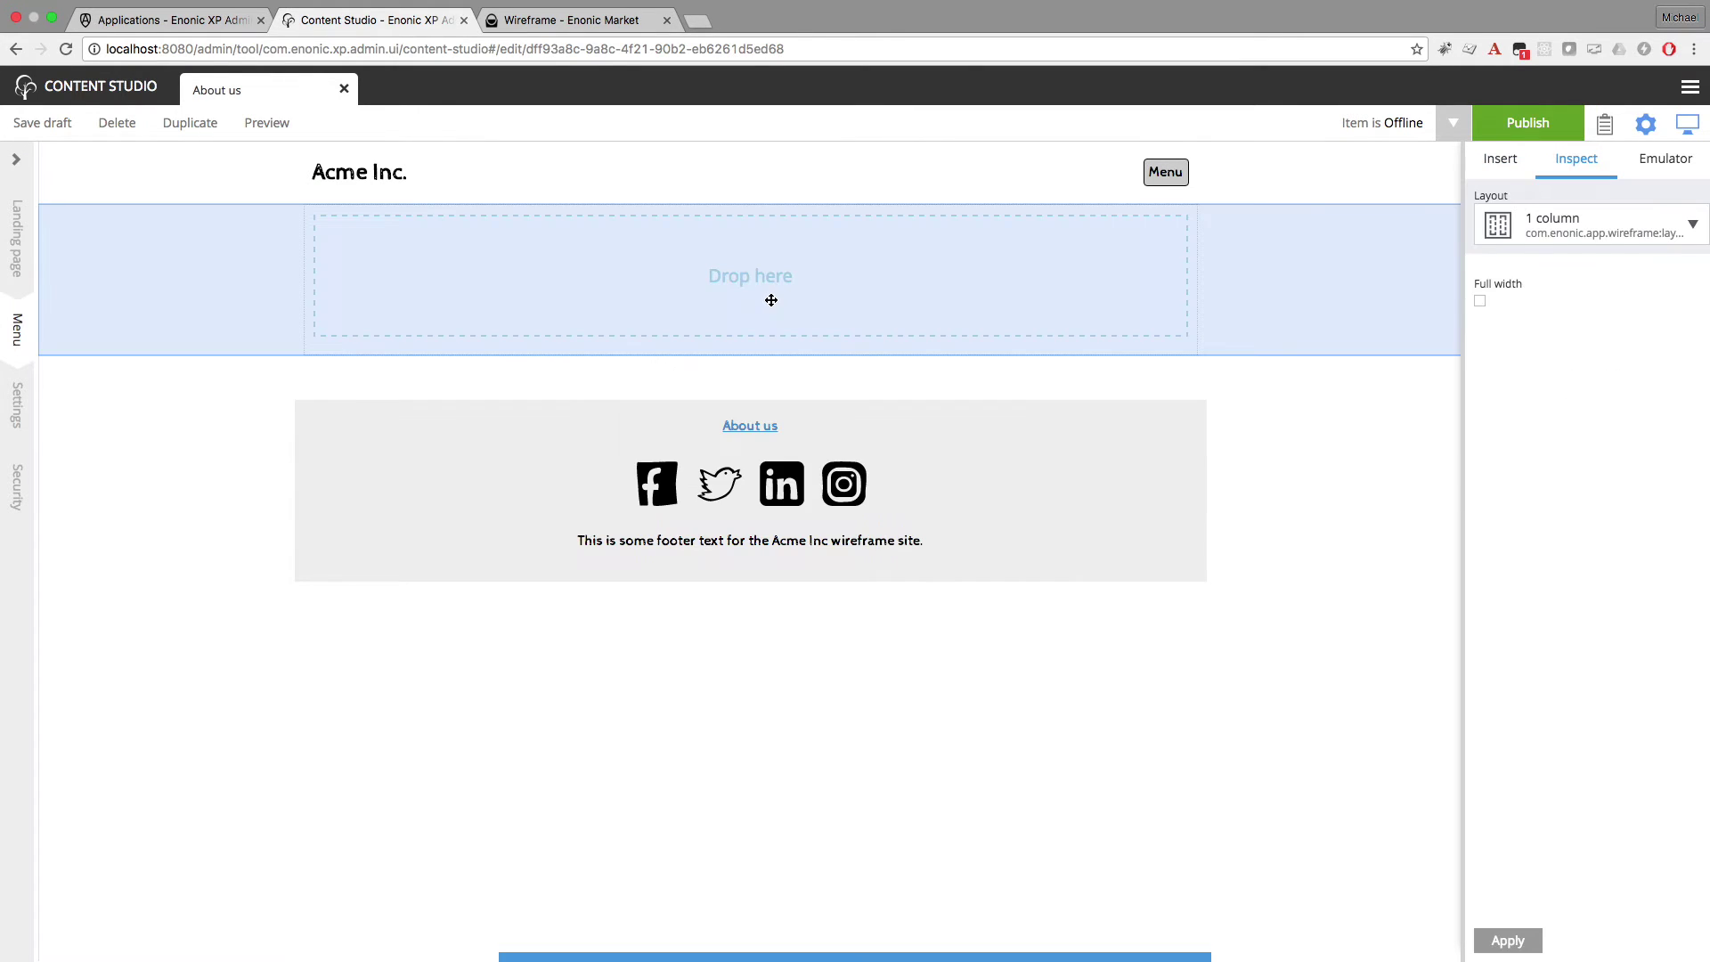
# Insert a Breadcrumbs part into the layout's center region
pyautogui.click(813, 281)
pyautogui.click(764, 442)
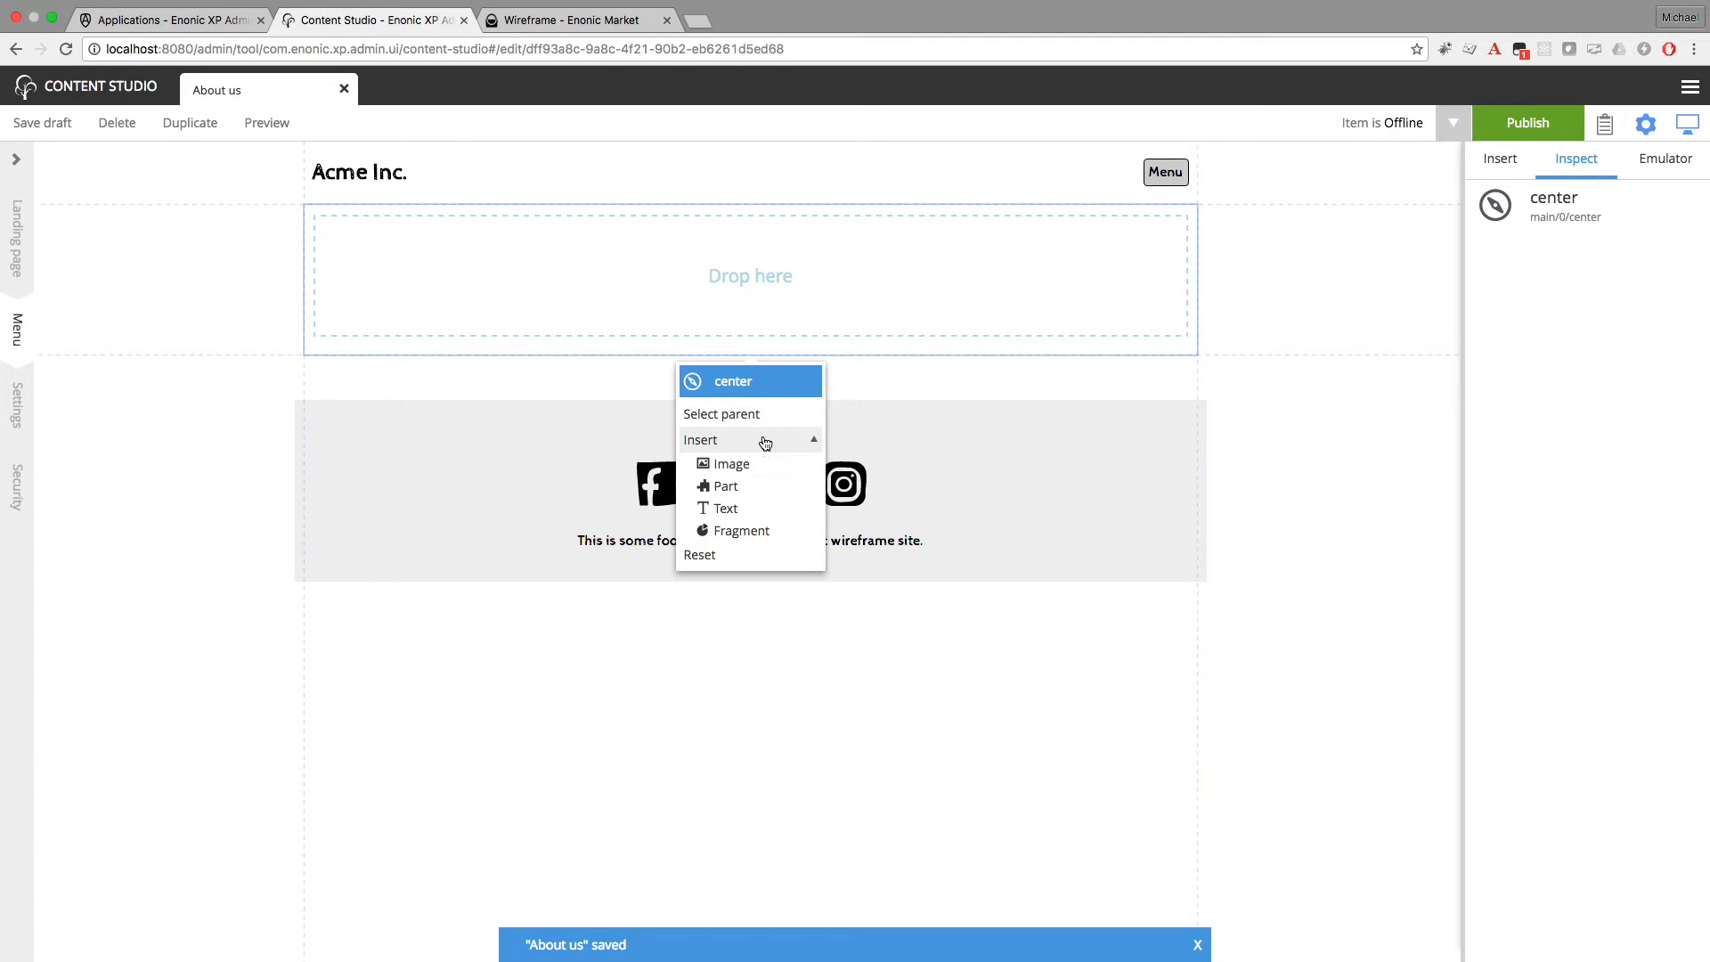
pyautogui.click(732, 487)
pyautogui.click(974, 283)
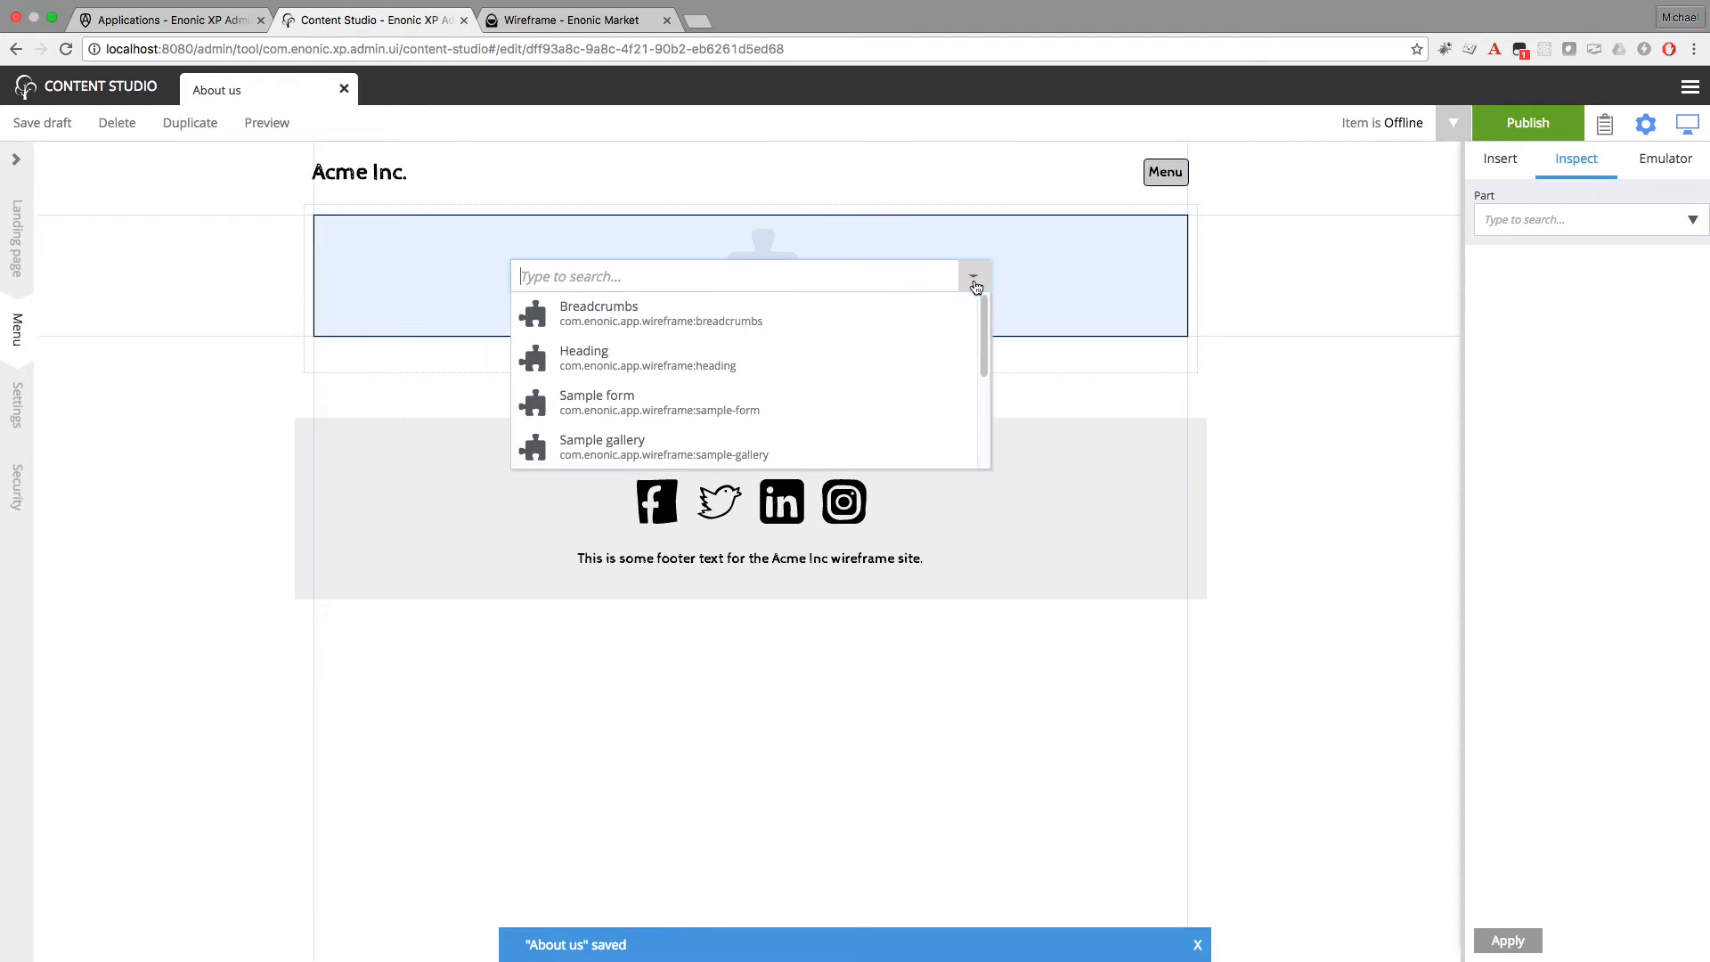
pyautogui.click(754, 305)
# Insert a Heading part reading About us below the breadcrumbs
pyautogui.click(818, 228)
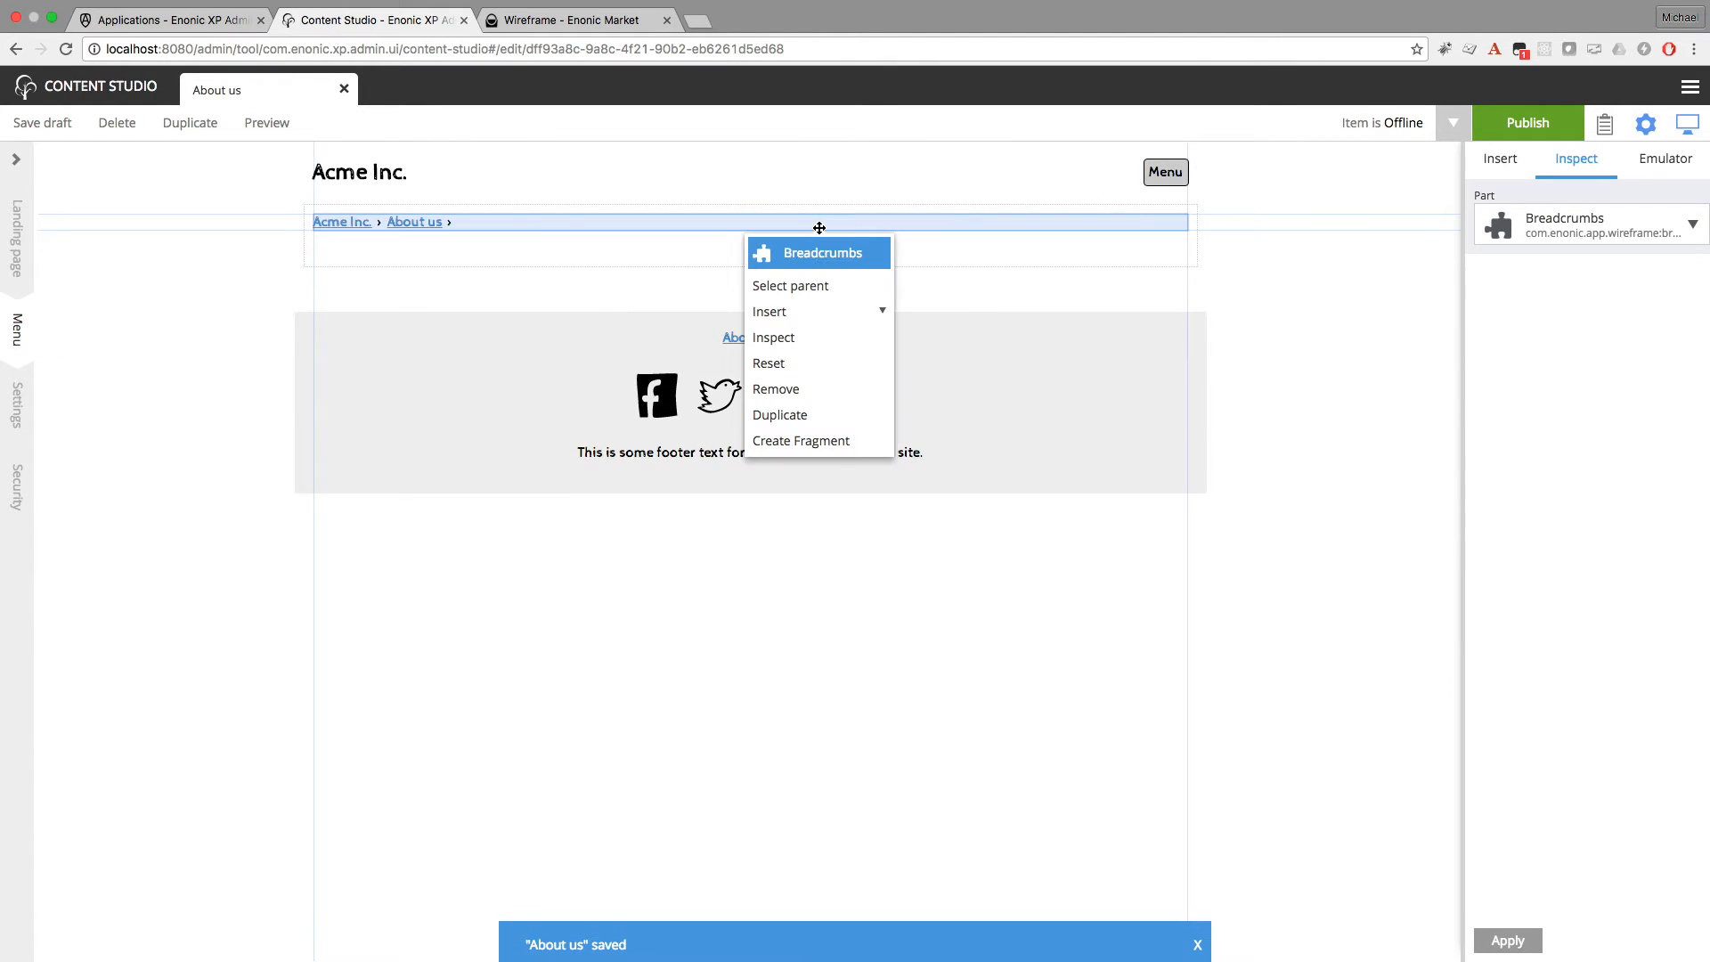
pyautogui.click(789, 310)
pyautogui.click(797, 355)
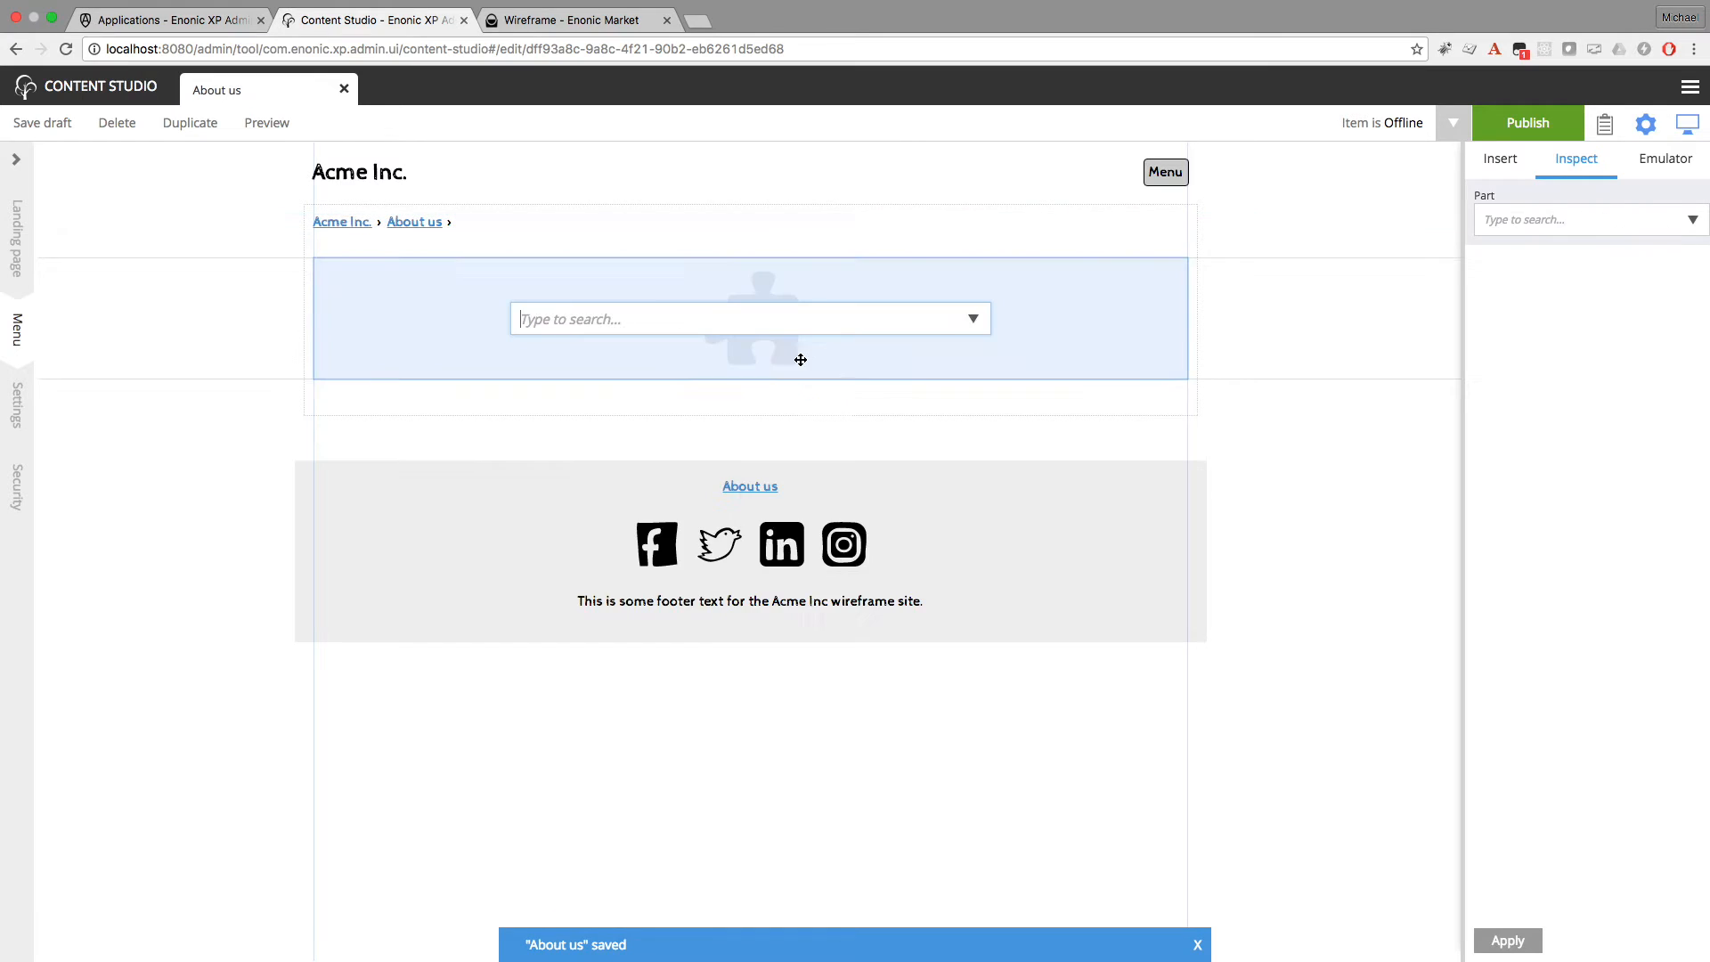
pyautogui.click(972, 319)
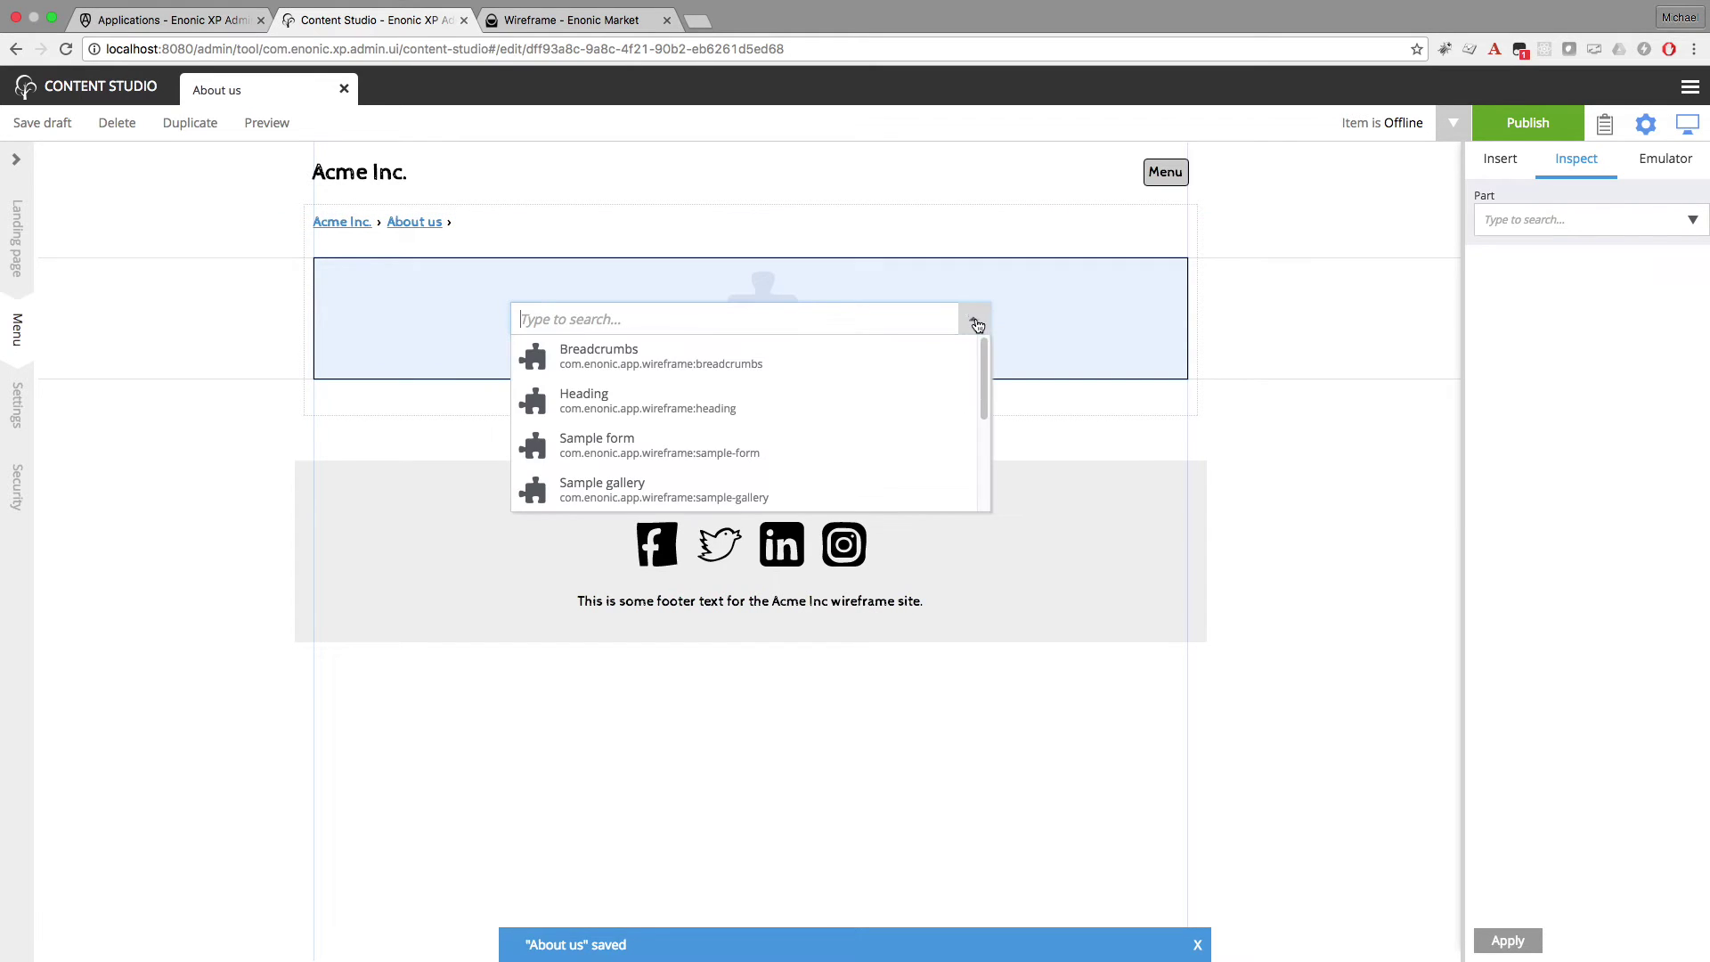
pyautogui.click(728, 403)
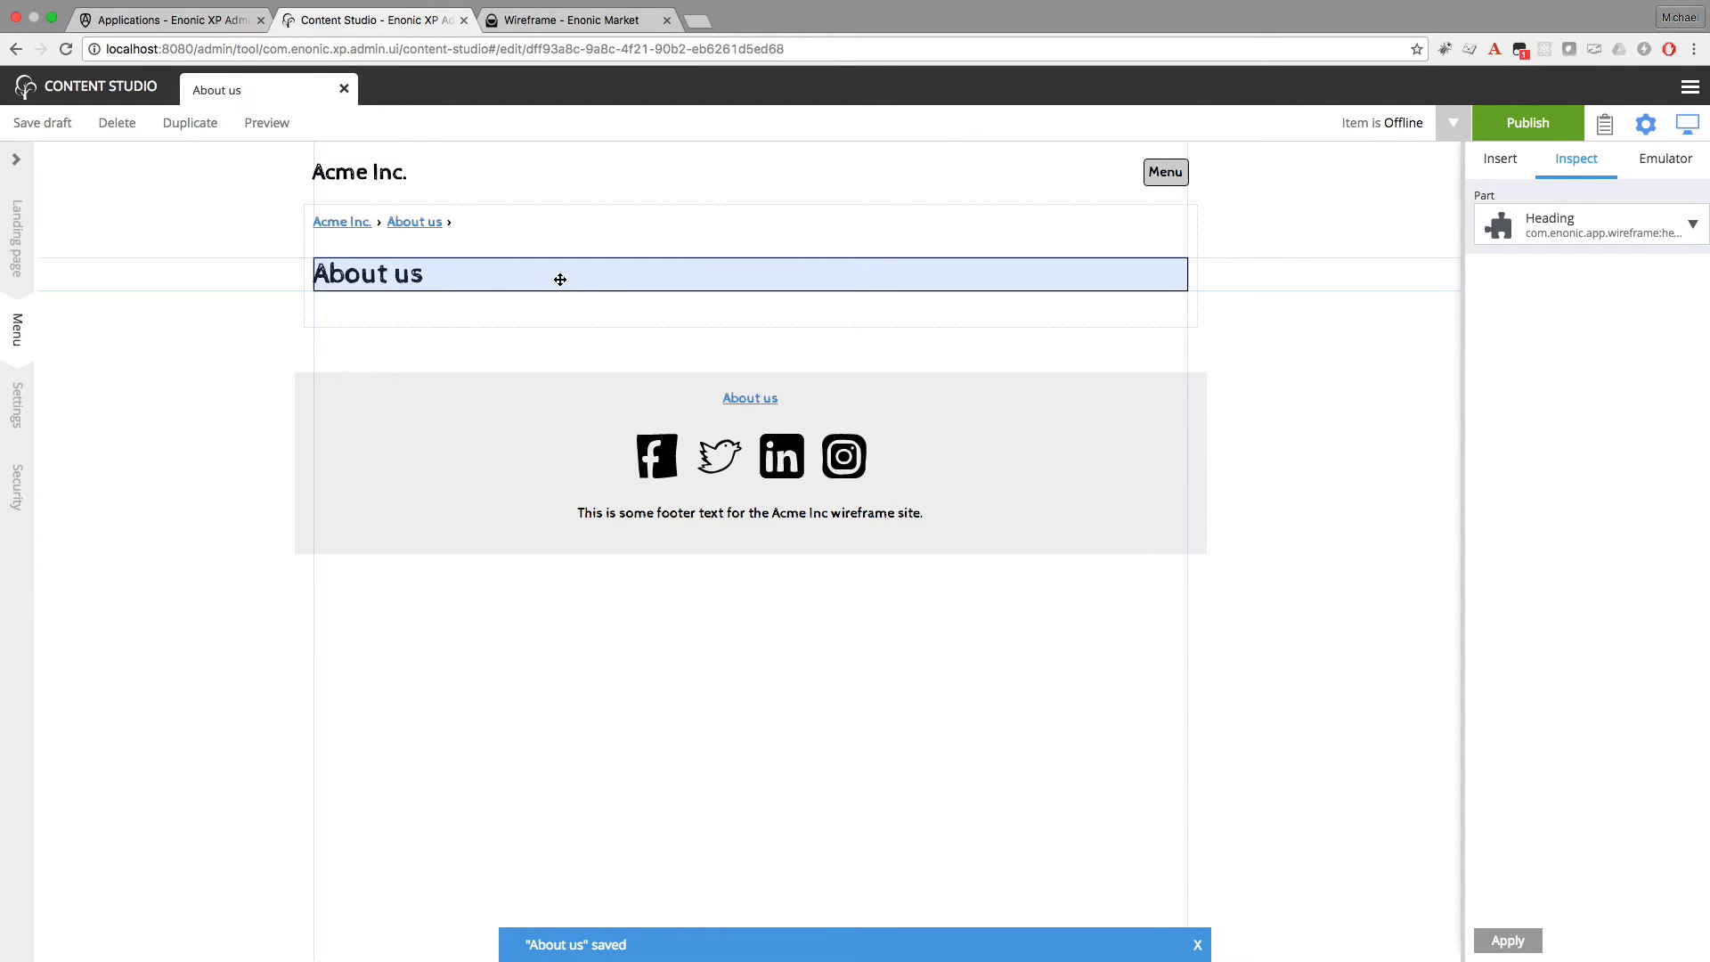
# Drop a 2-column layout below the heading with a 50-50 column configuration and select its left region
pyautogui.click(1504, 163)
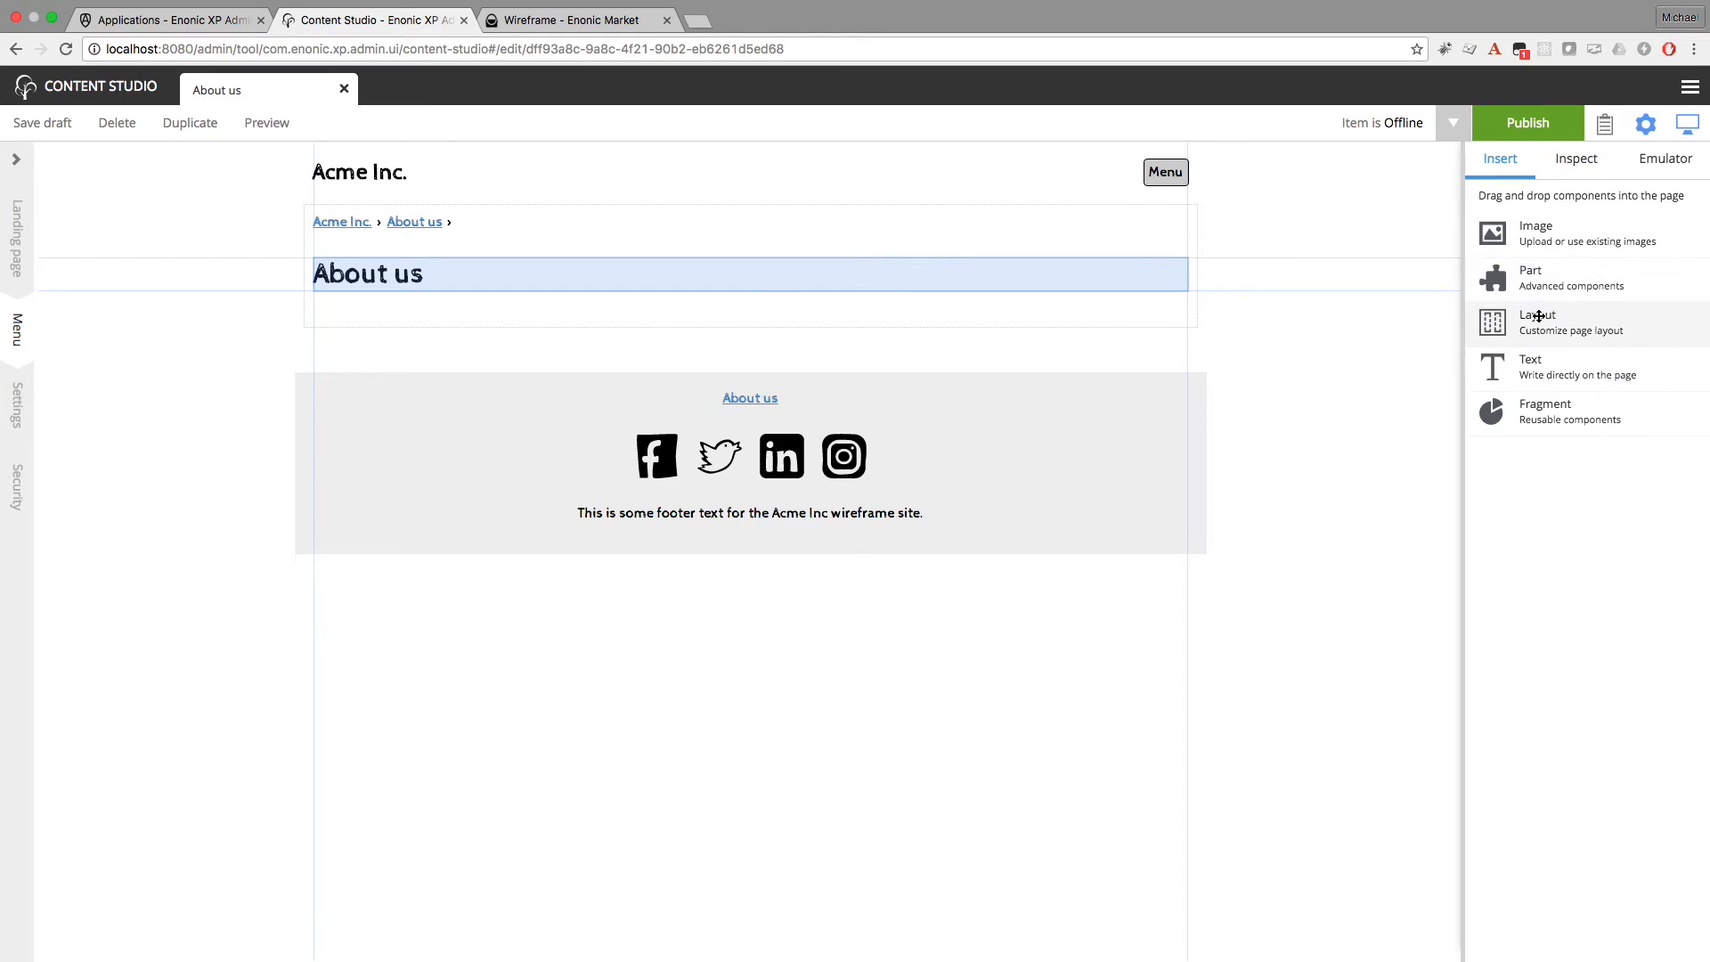
pyautogui.moveTo(1538, 316); pyautogui.dragTo(860, 405)
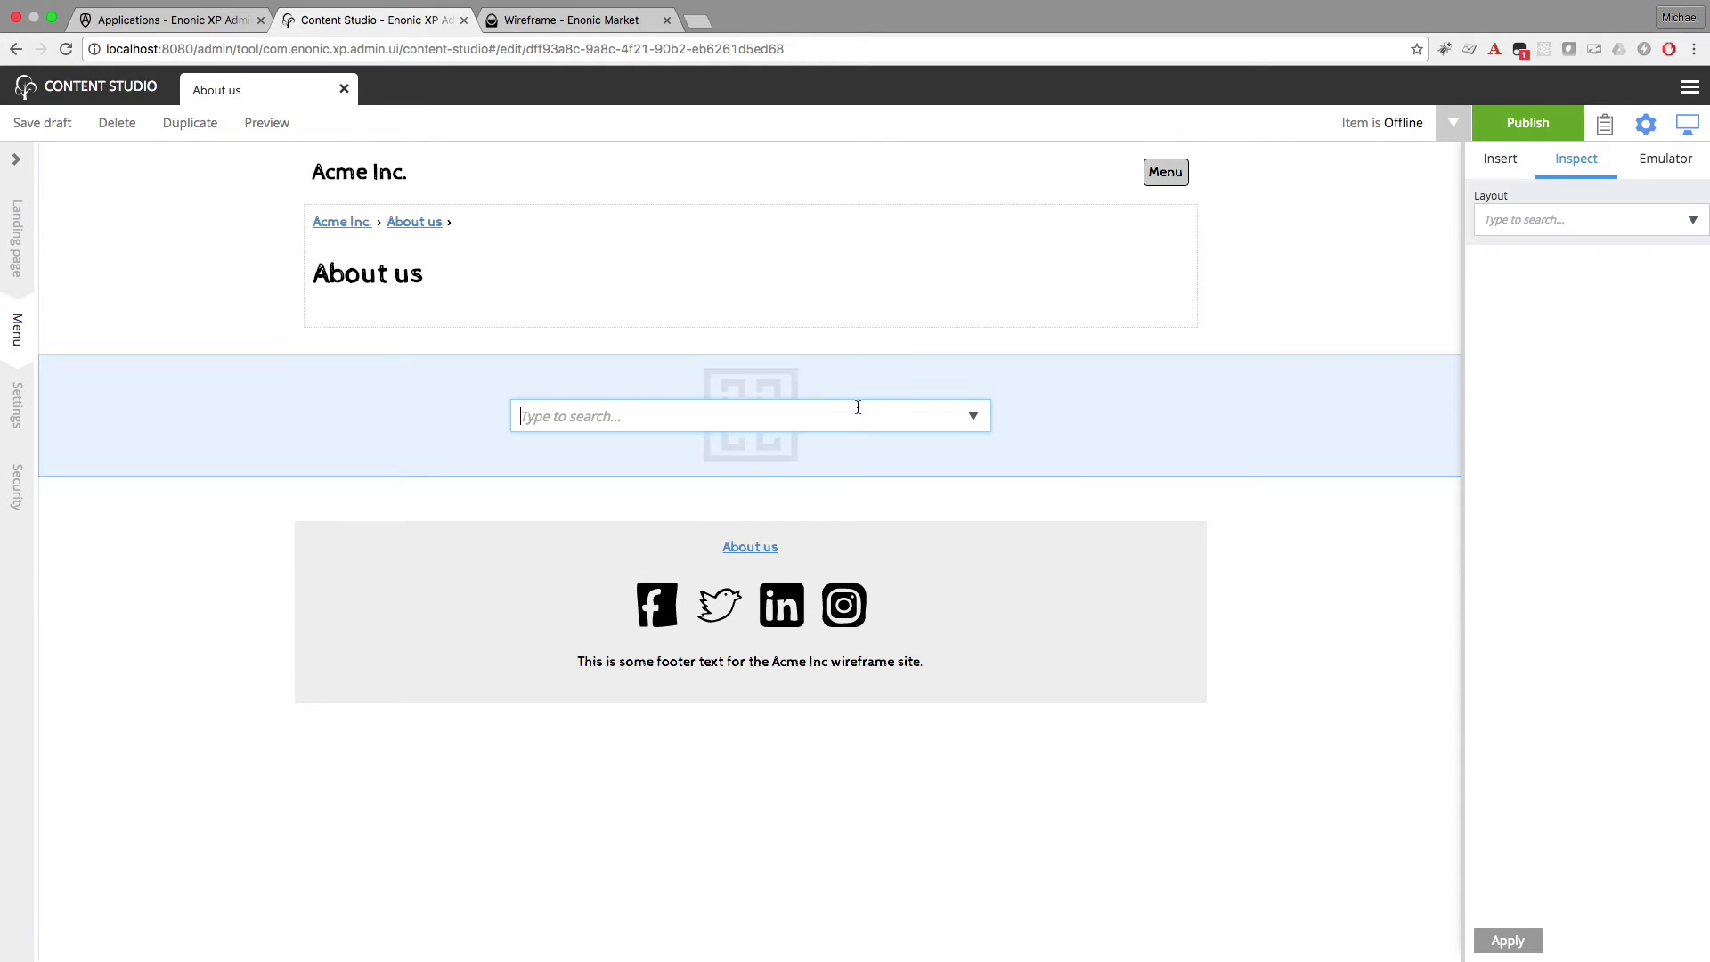
pyautogui.click(968, 416)
pyautogui.click(659, 495)
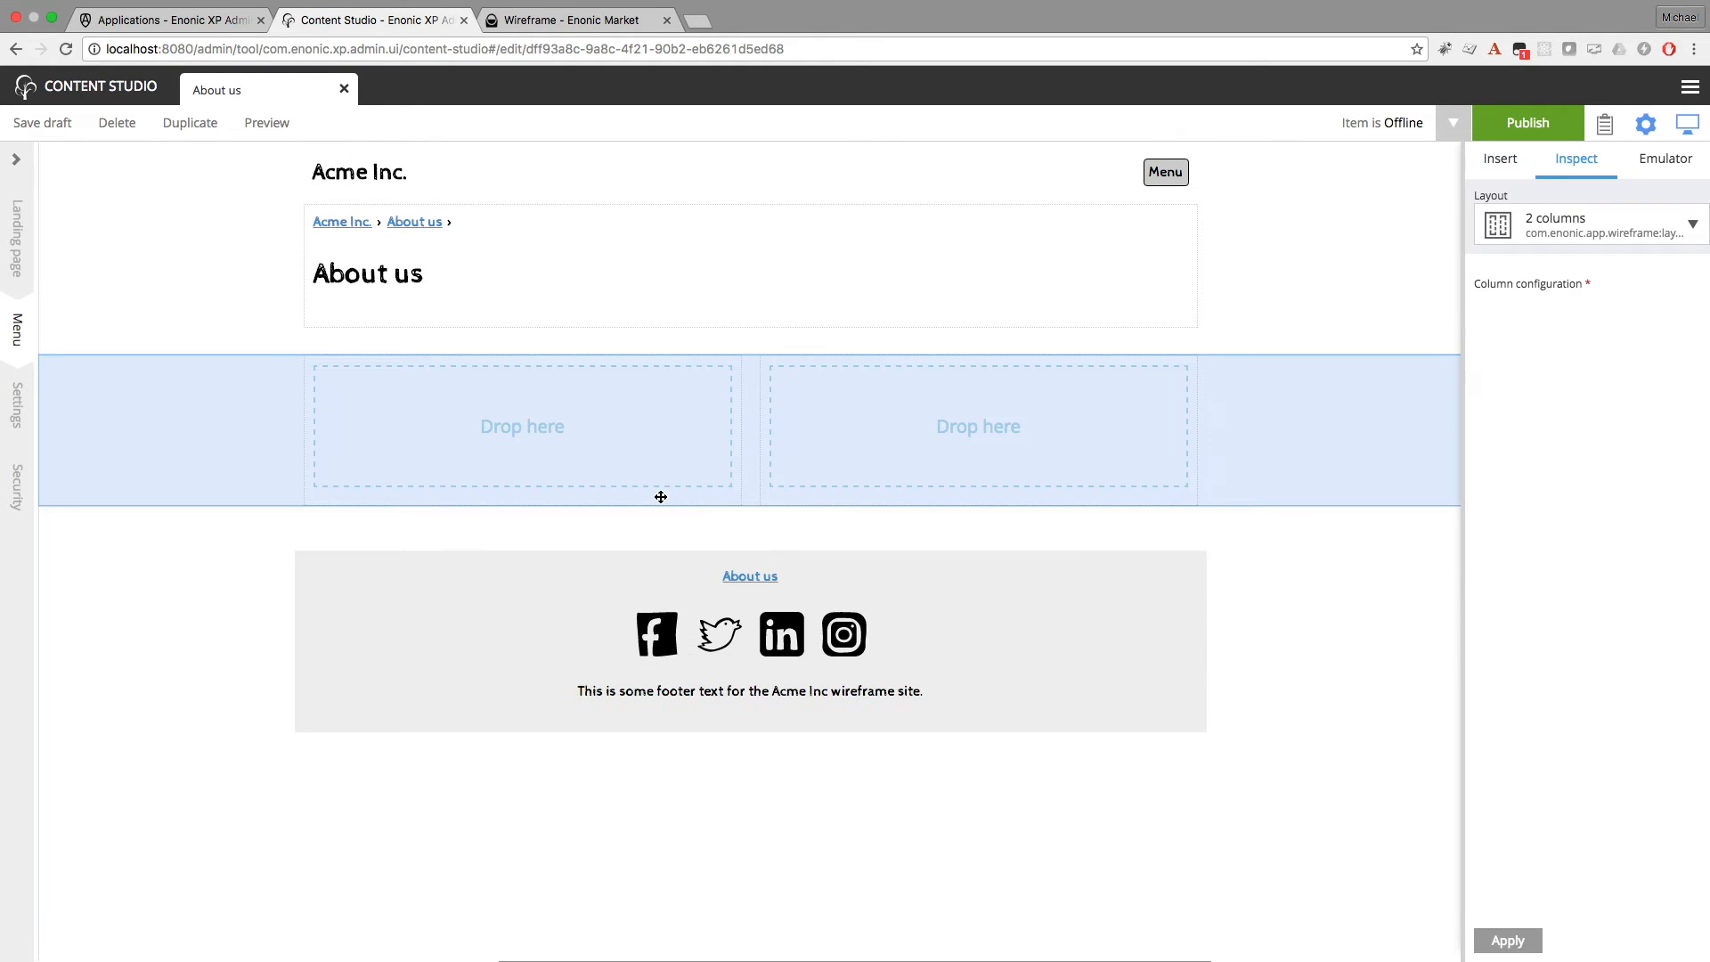
pyautogui.click(1694, 311)
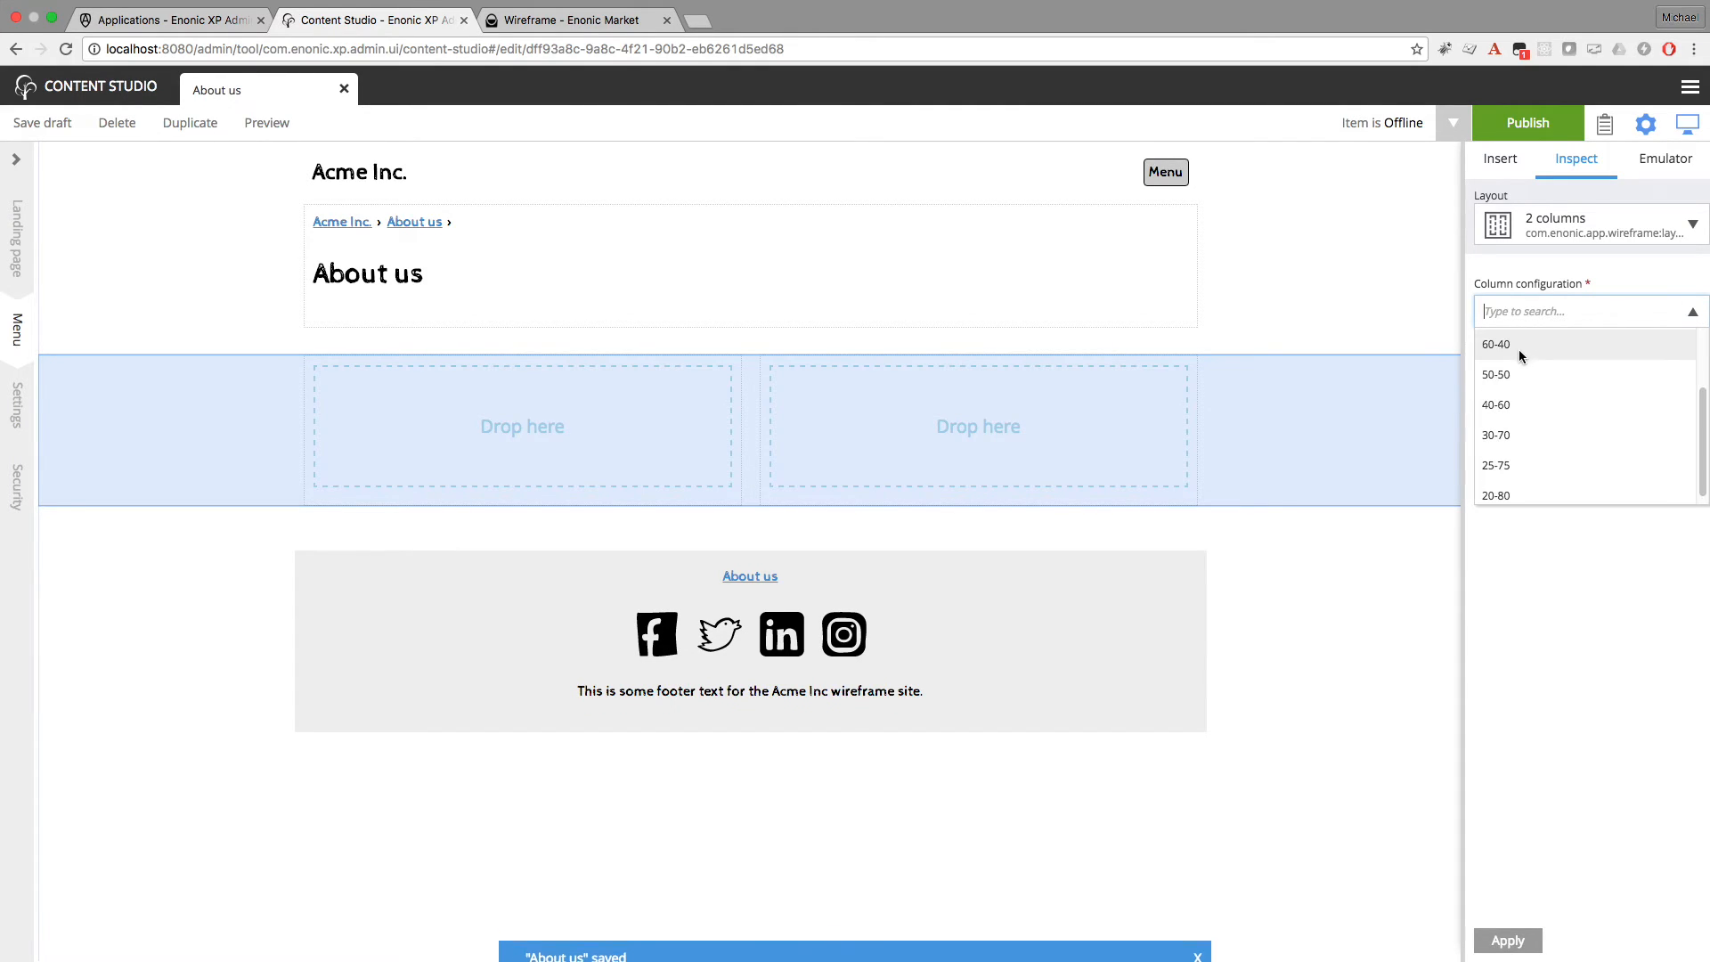
pyautogui.scroll(2, 1512, 388)
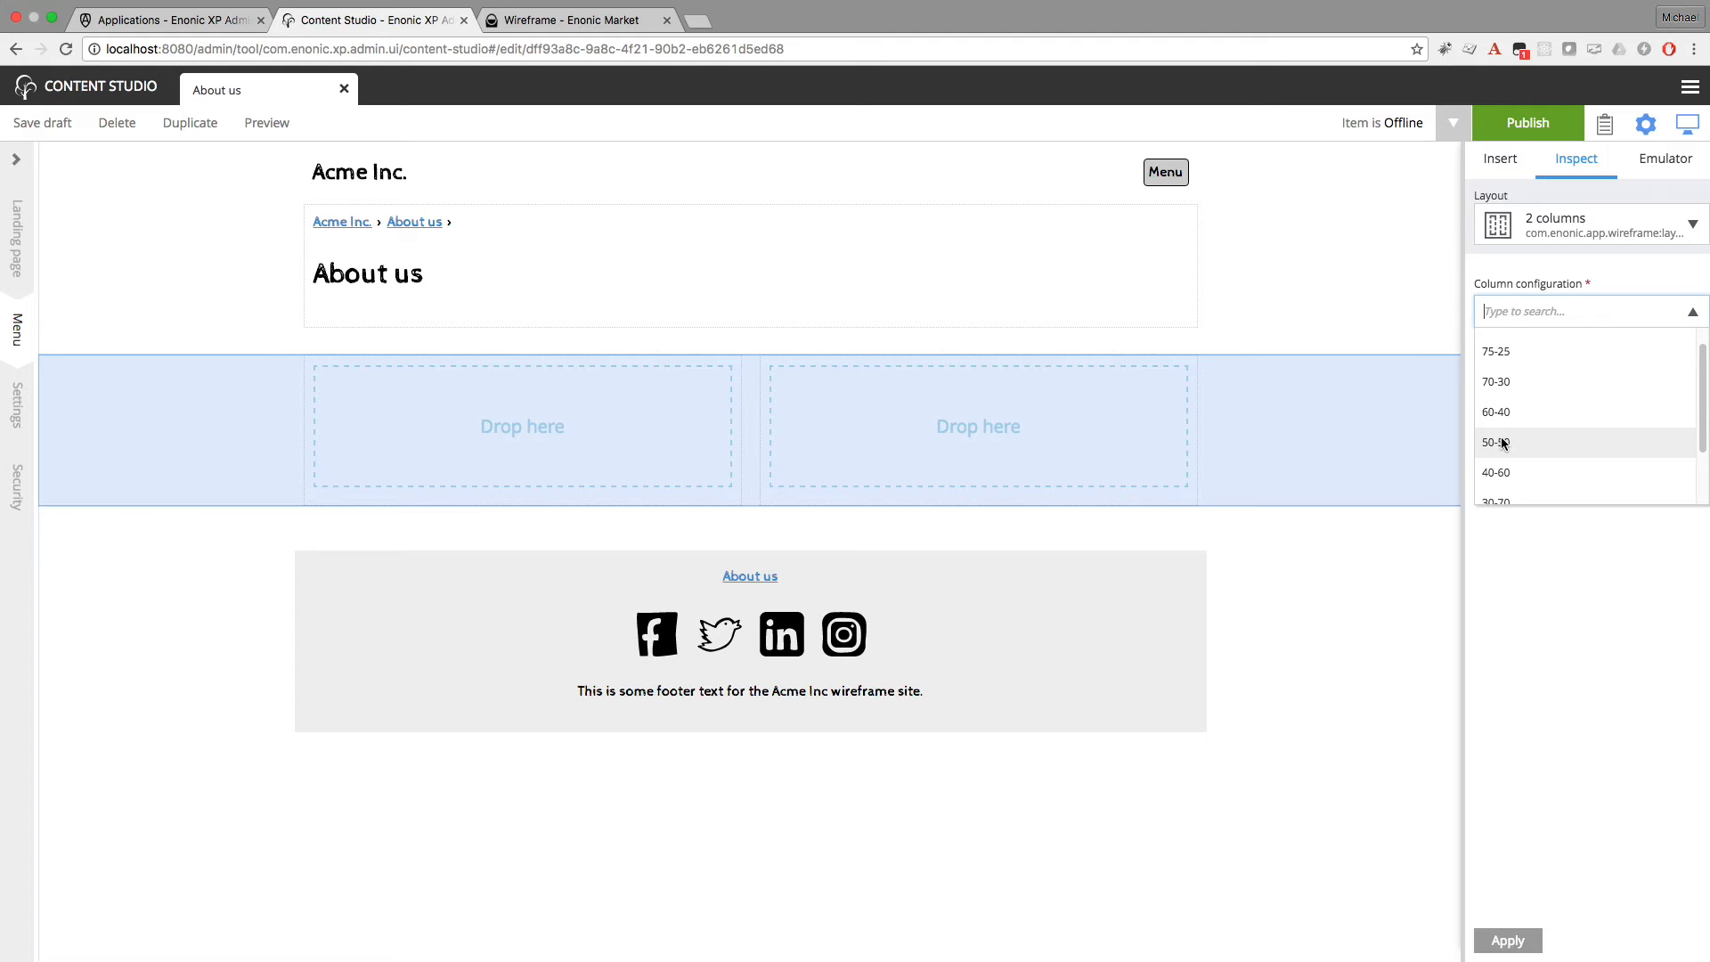
pyautogui.click(1499, 441)
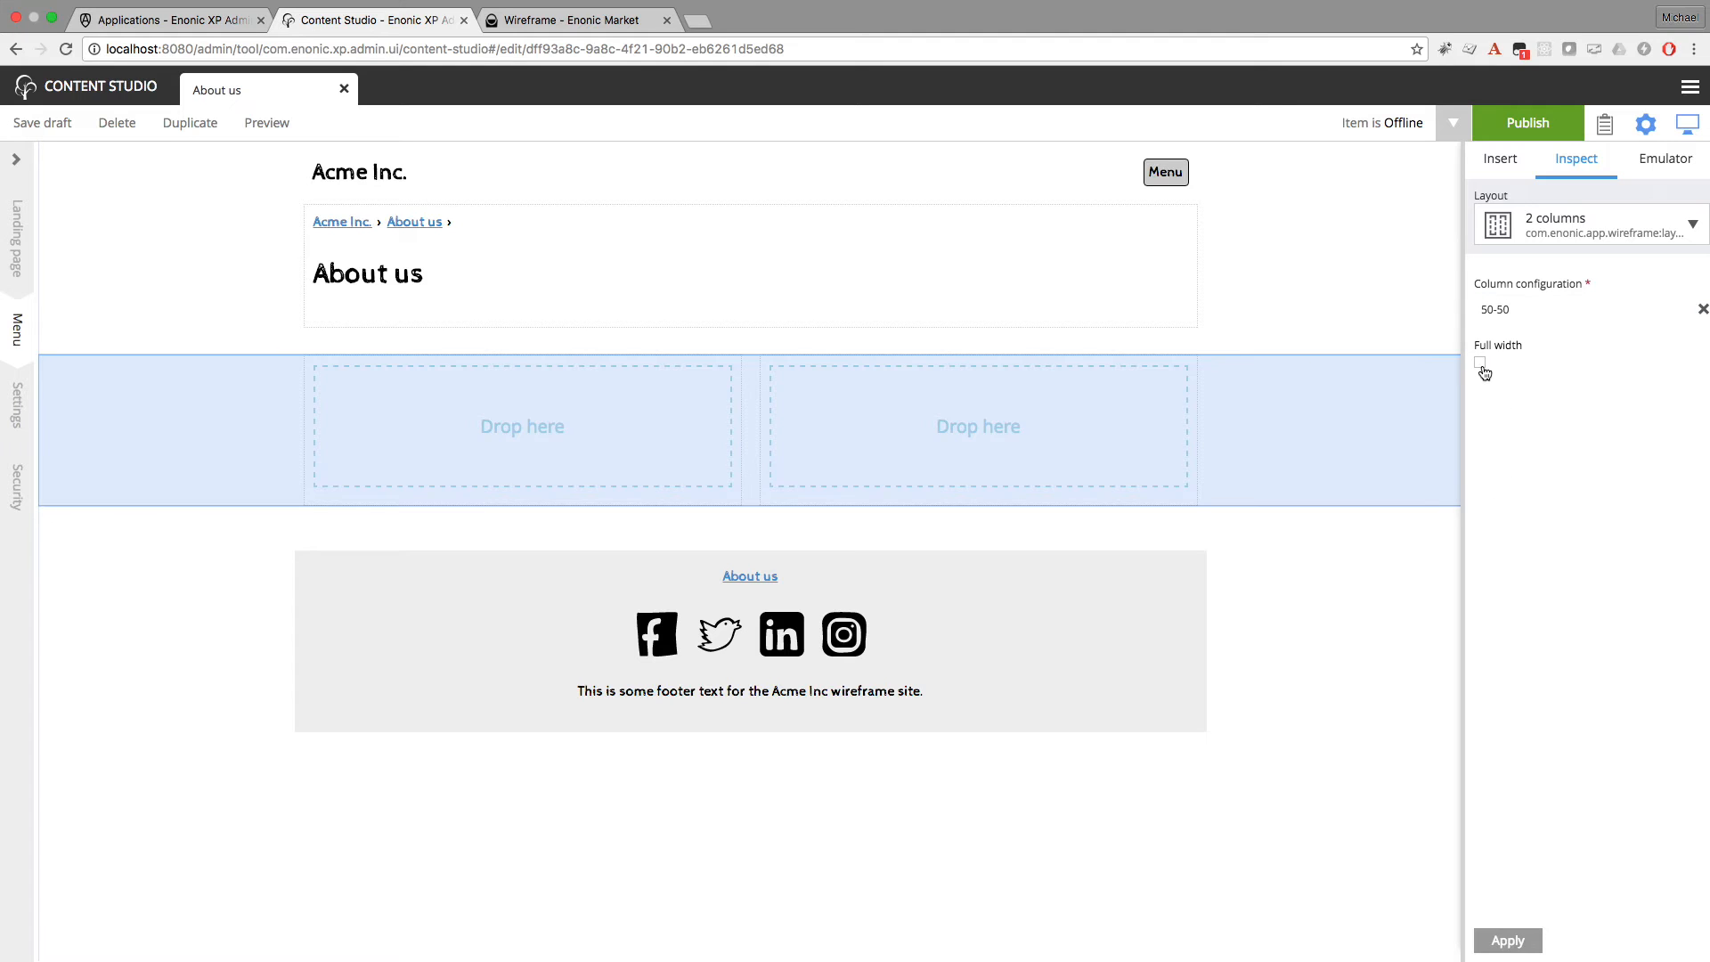
pyautogui.click(558, 392)
pyautogui.click(553, 406)
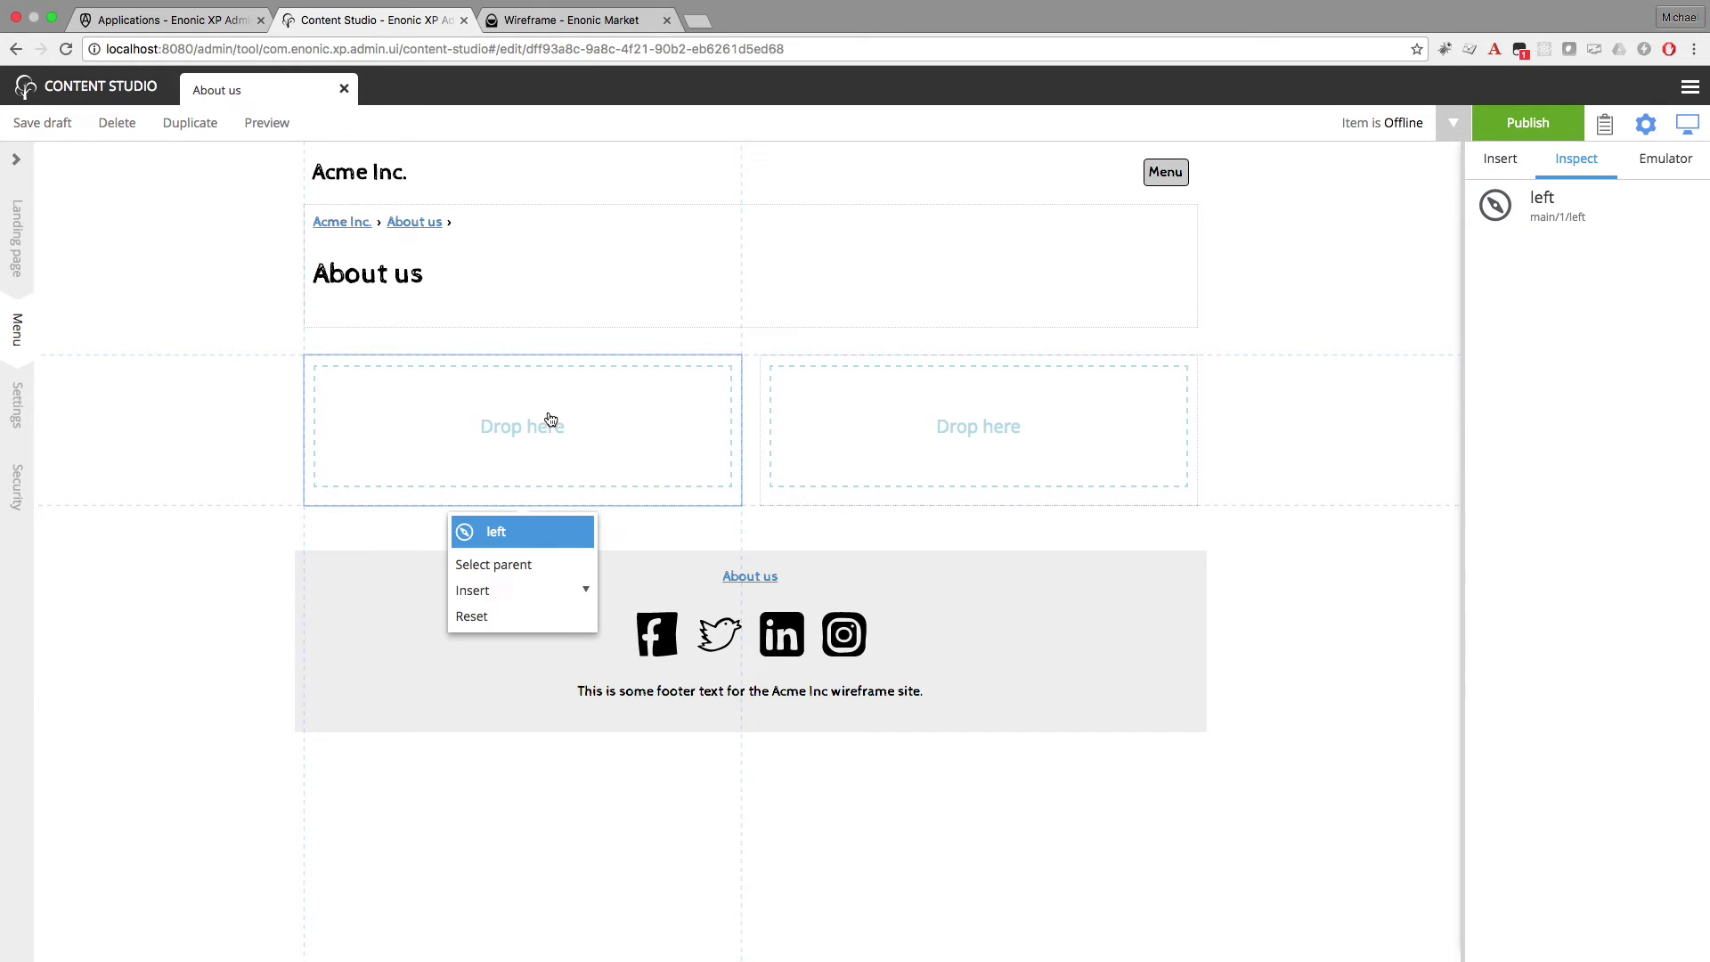
# Insert a Sample video part into the empty left region
pyautogui.click(530, 597)
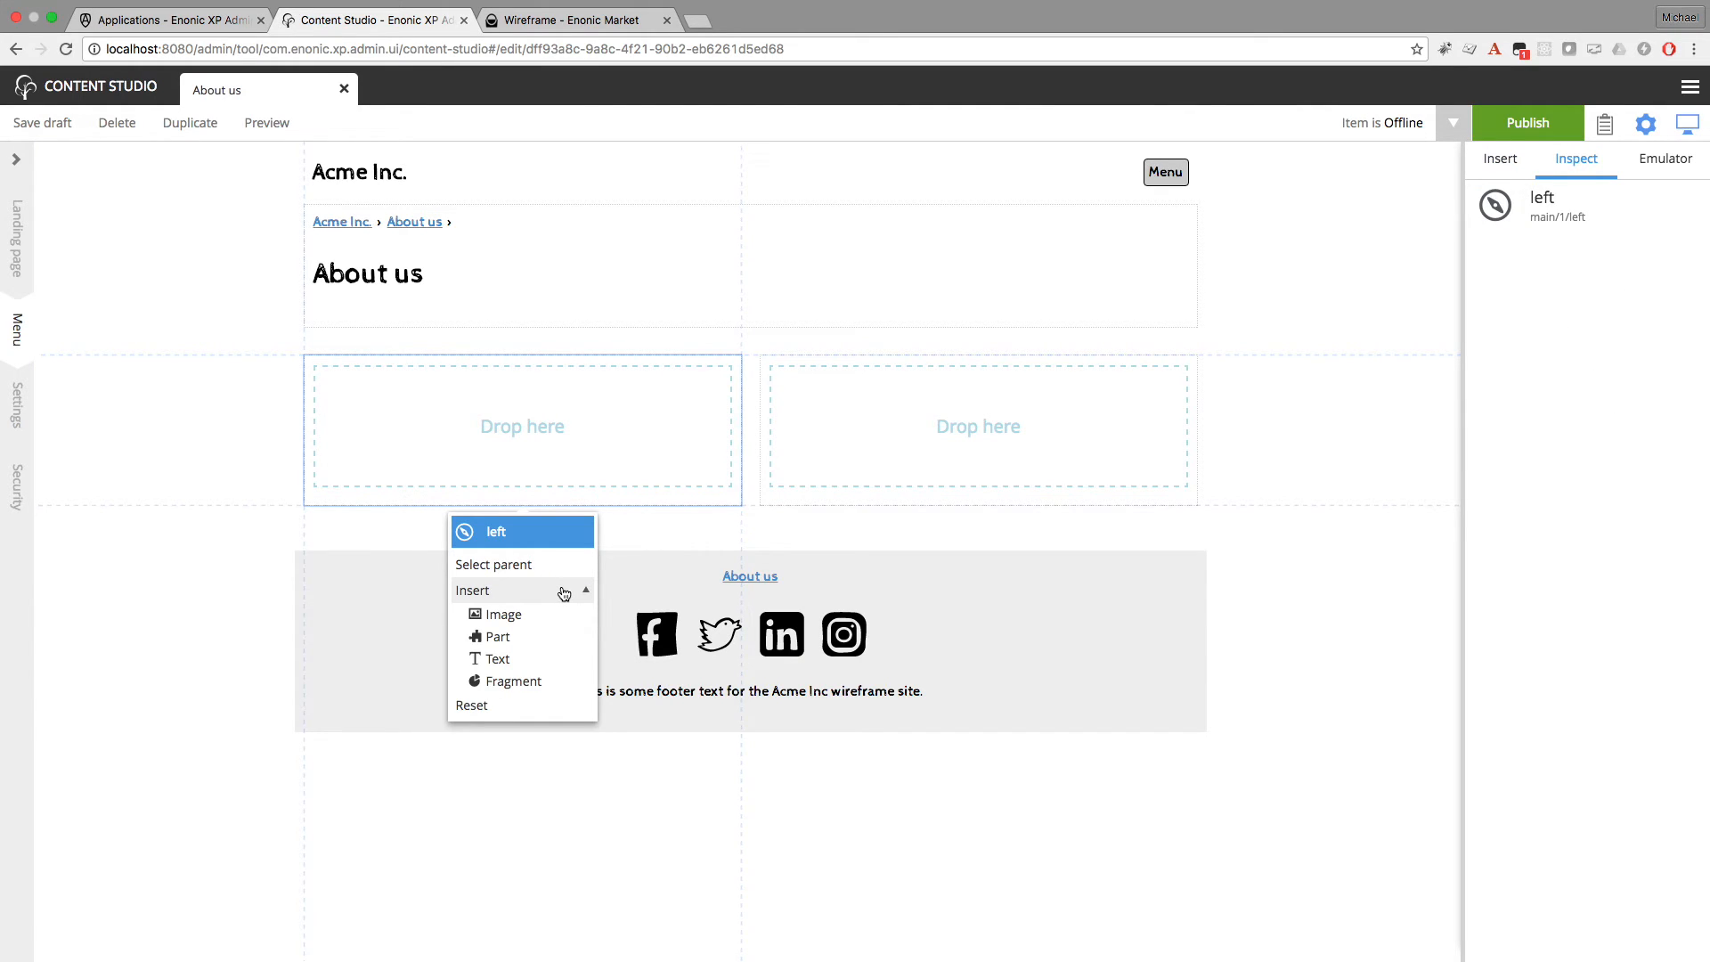
pyautogui.click(538, 636)
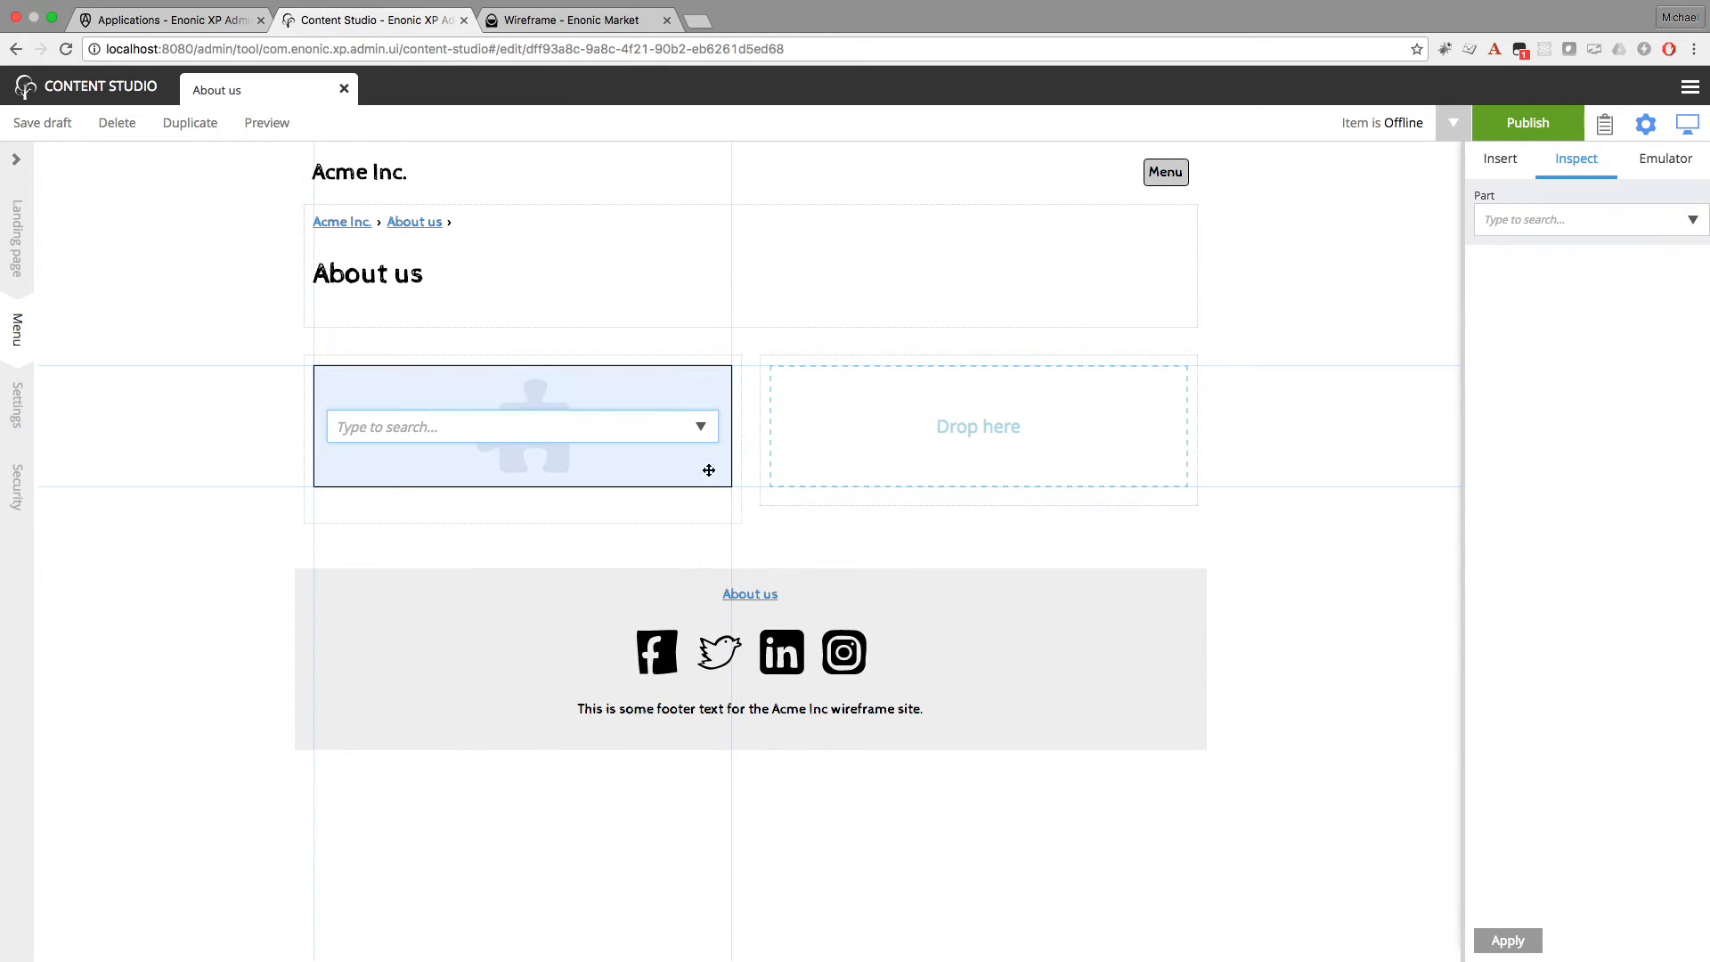
pyautogui.click(700, 426)
pyautogui.moveTo(711, 477); pyautogui.dragTo(709, 566)
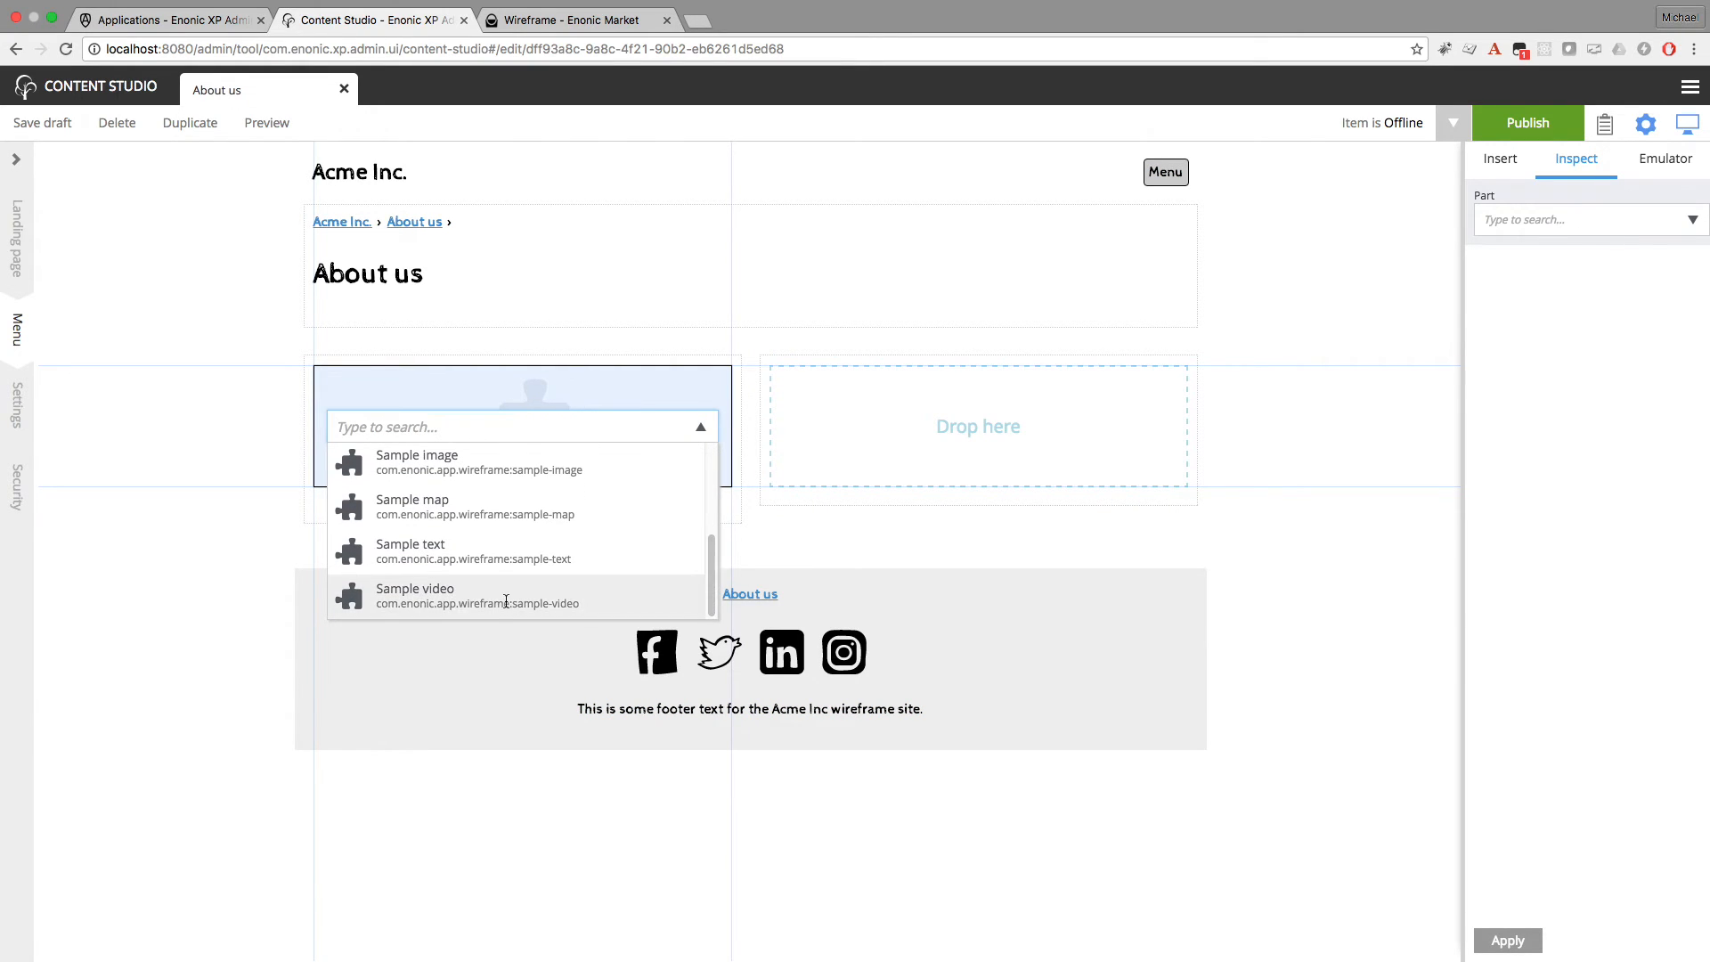
pyautogui.click(507, 603)
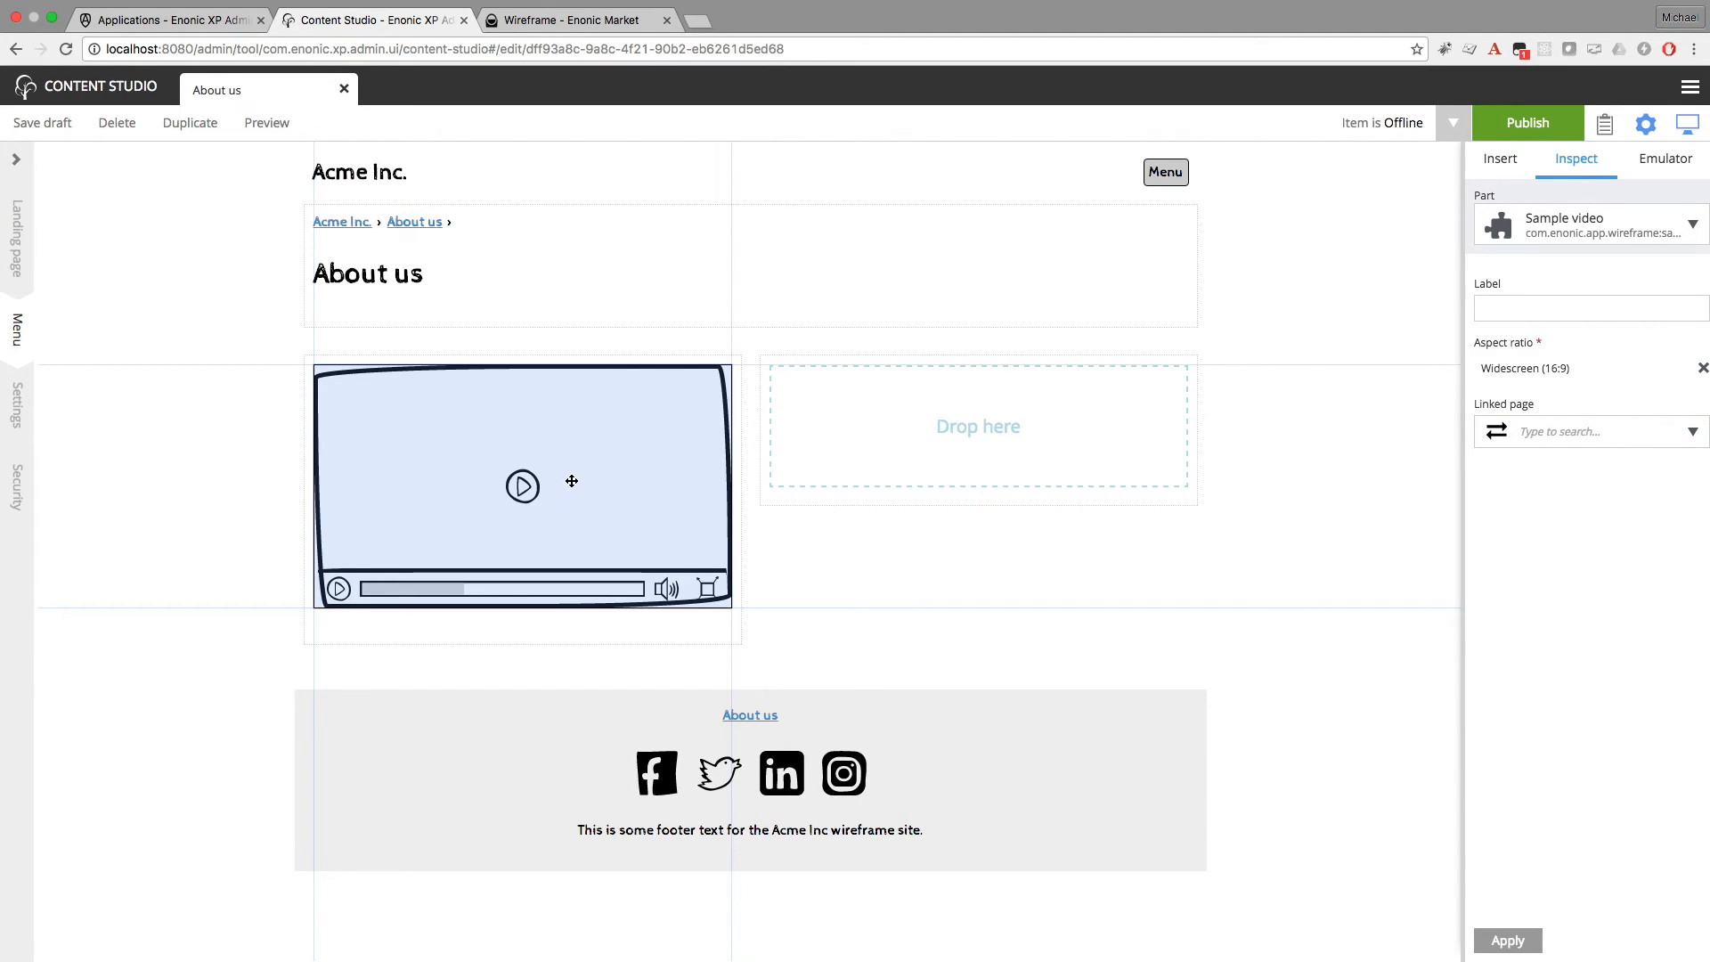
# Insert a Sample gallery part into the empty right region
pyautogui.click(931, 439)
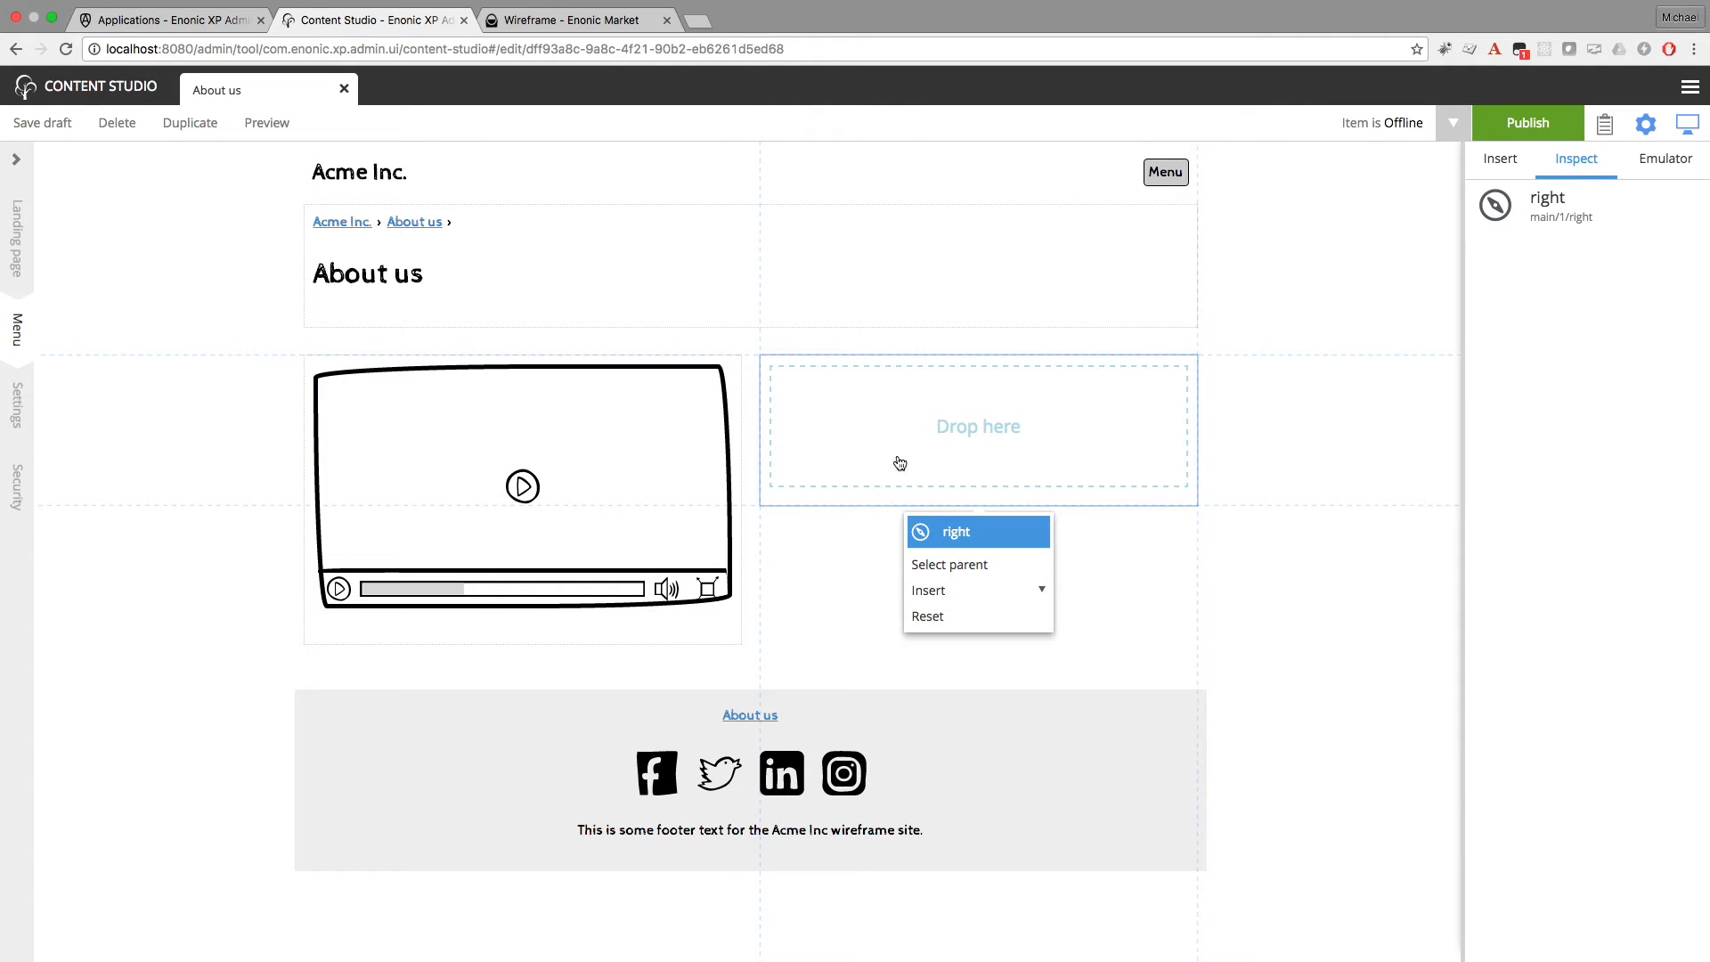
pyautogui.click(962, 596)
pyautogui.click(959, 638)
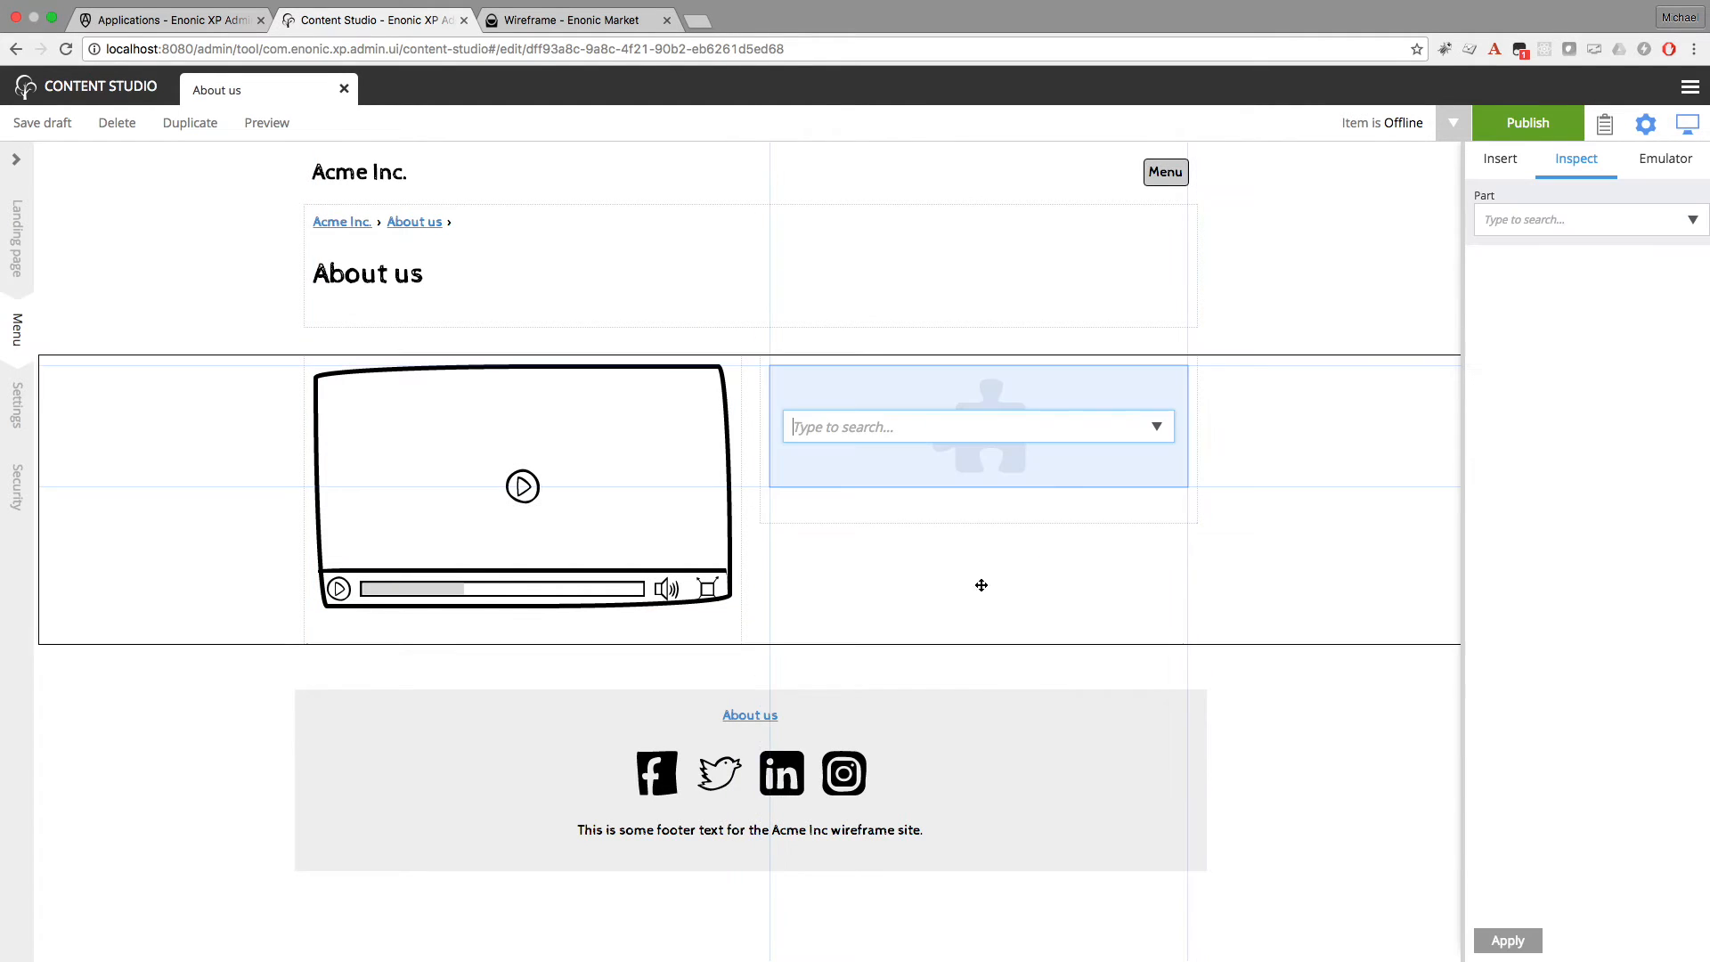
pyautogui.click(1157, 425)
pyautogui.scroll(-3, 1165, 543)
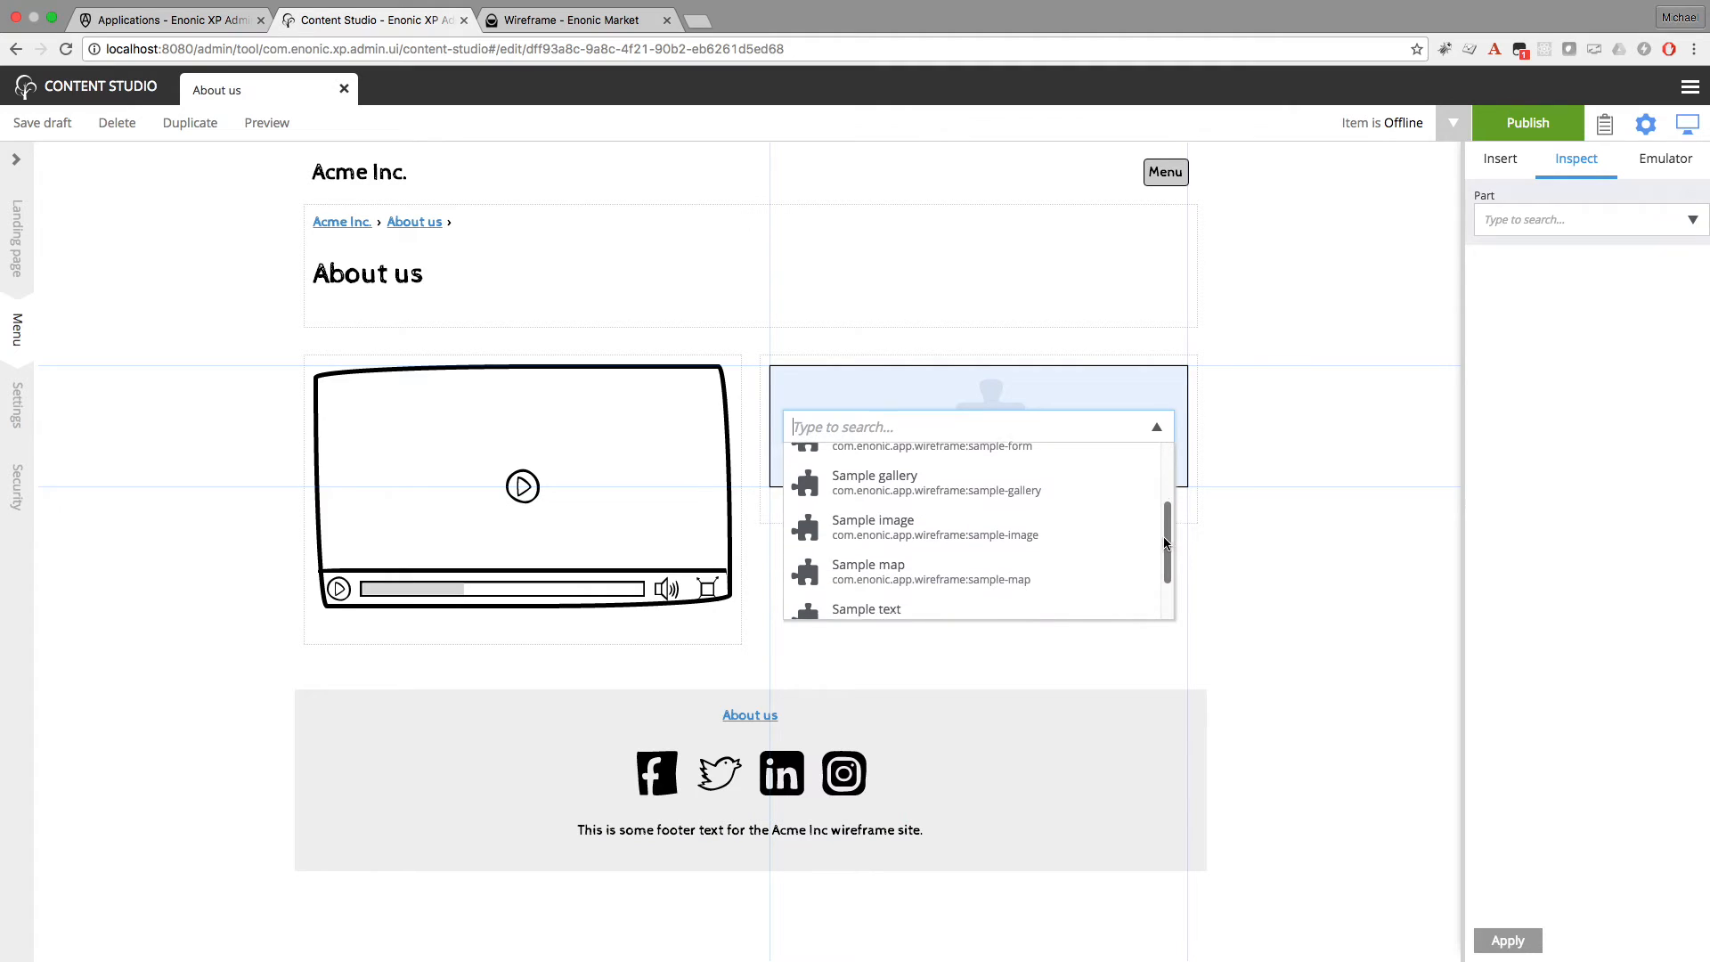
pyautogui.scroll(-1, 1165, 543)
pyautogui.scroll(2, 1149, 519)
pyautogui.click(935, 501)
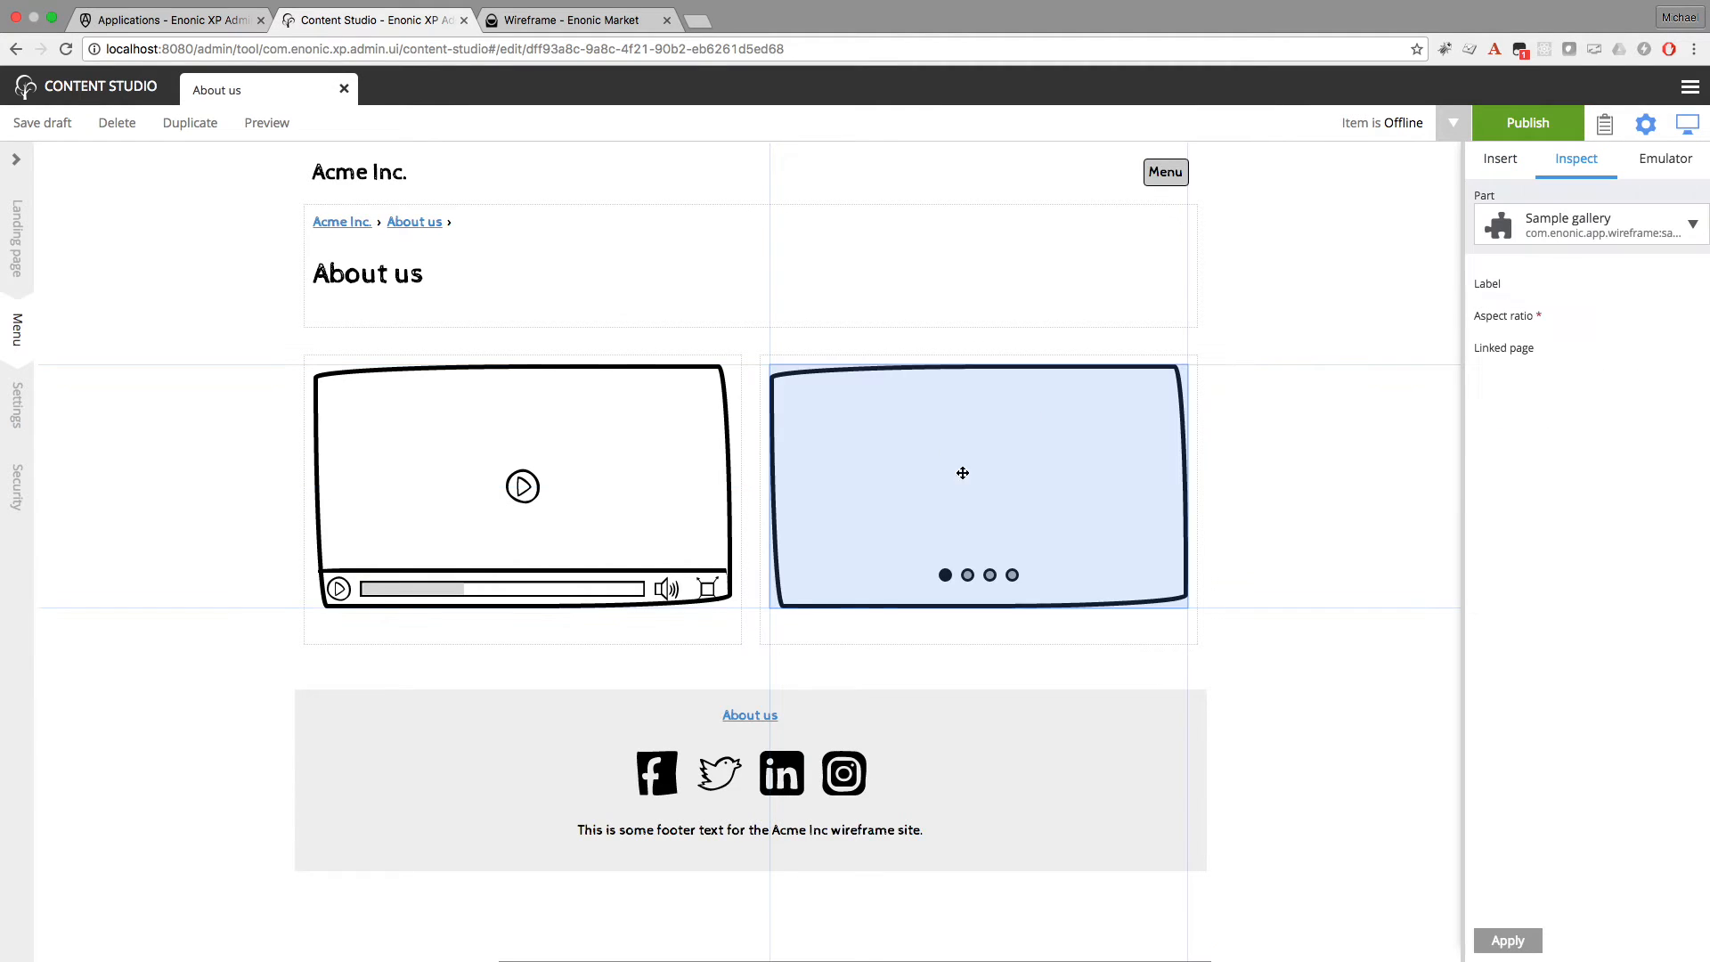
pyautogui.click(508, 618)
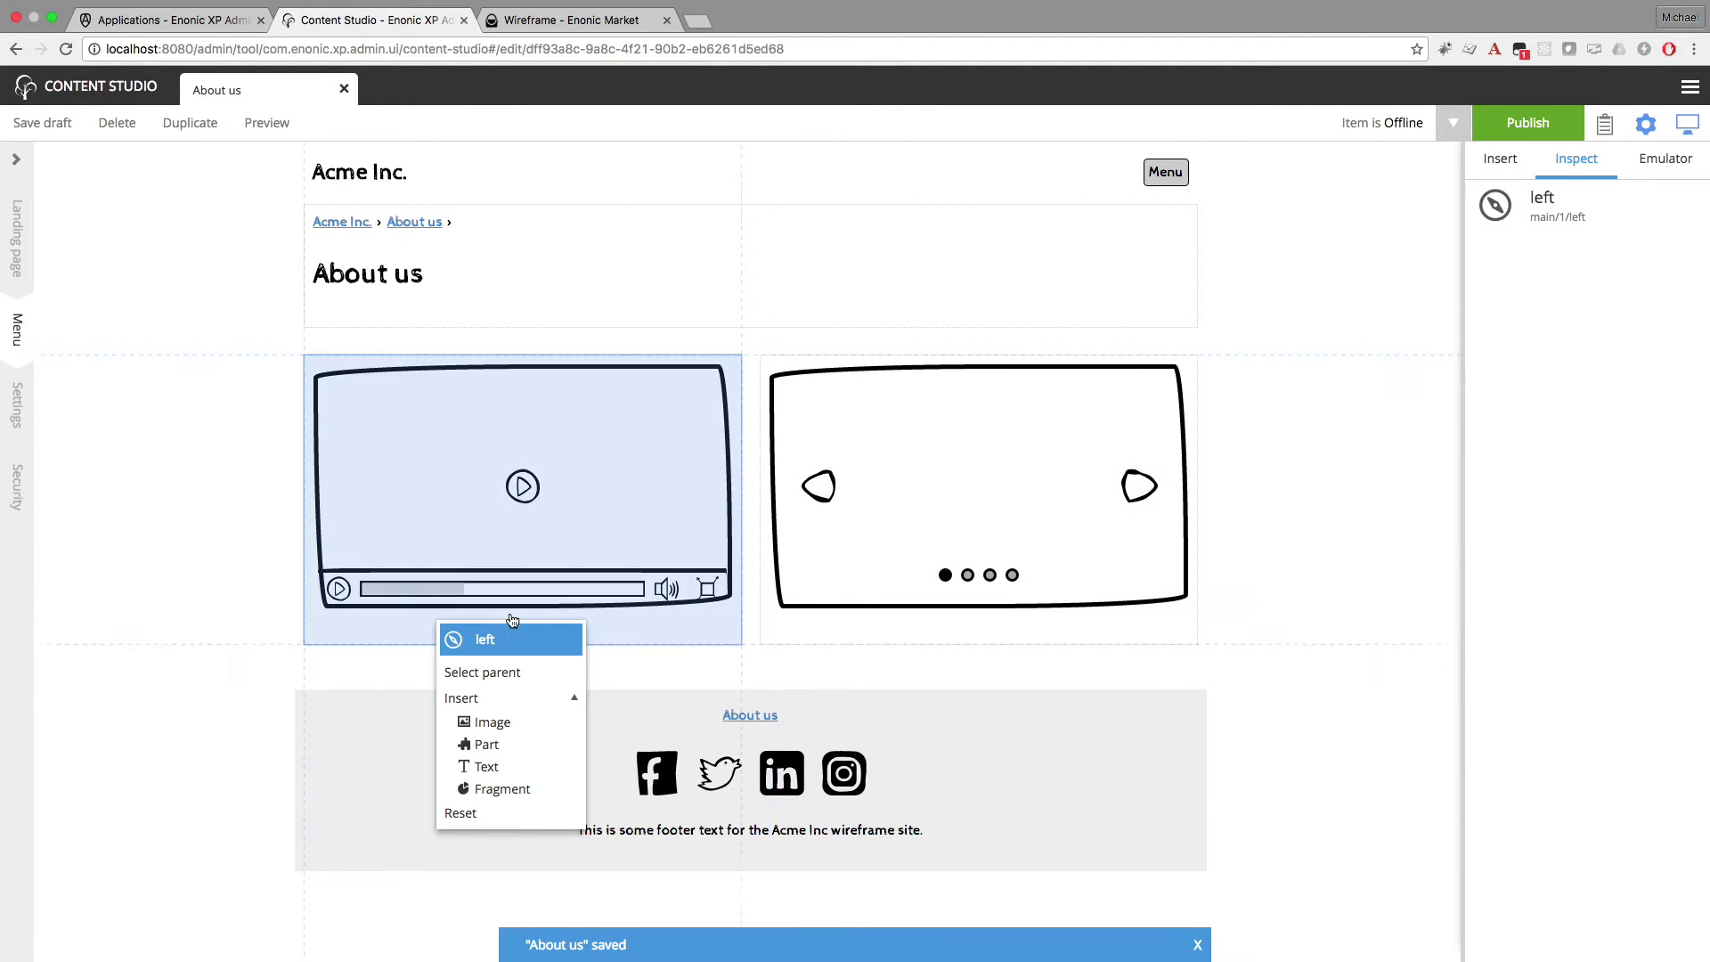
# Add a Sample text part with 100 words to the left column below the video
pyautogui.click(519, 747)
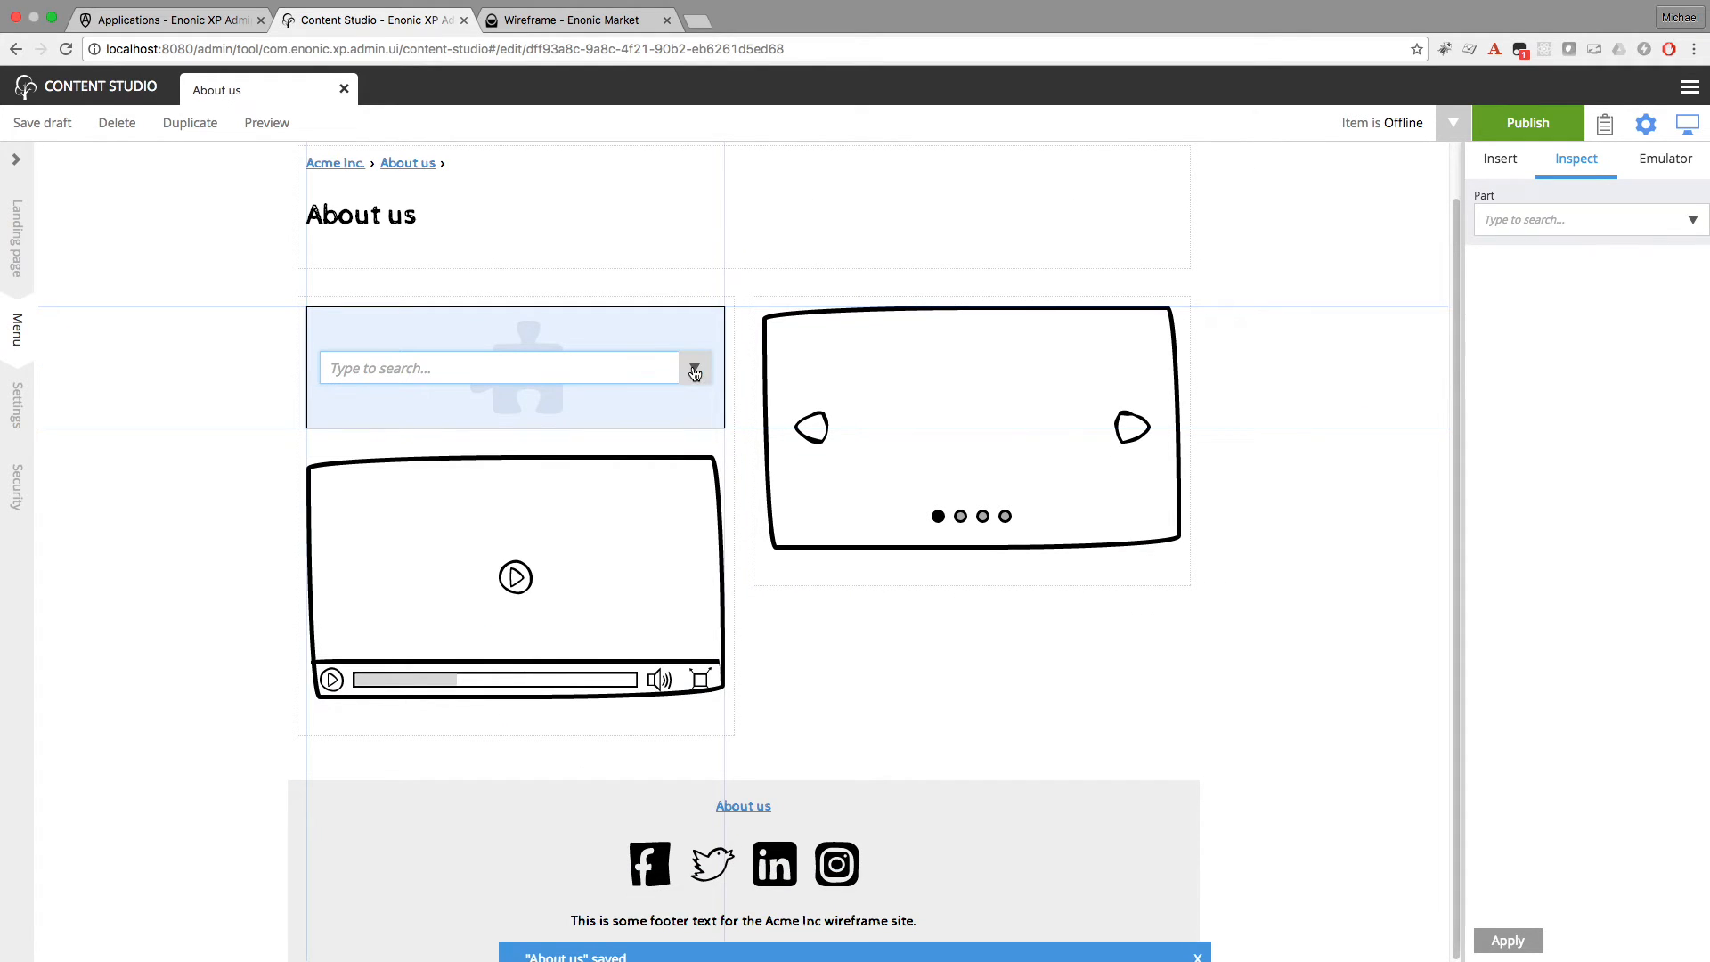
pyautogui.click(694, 367)
pyautogui.scroll(-2, 464, 491)
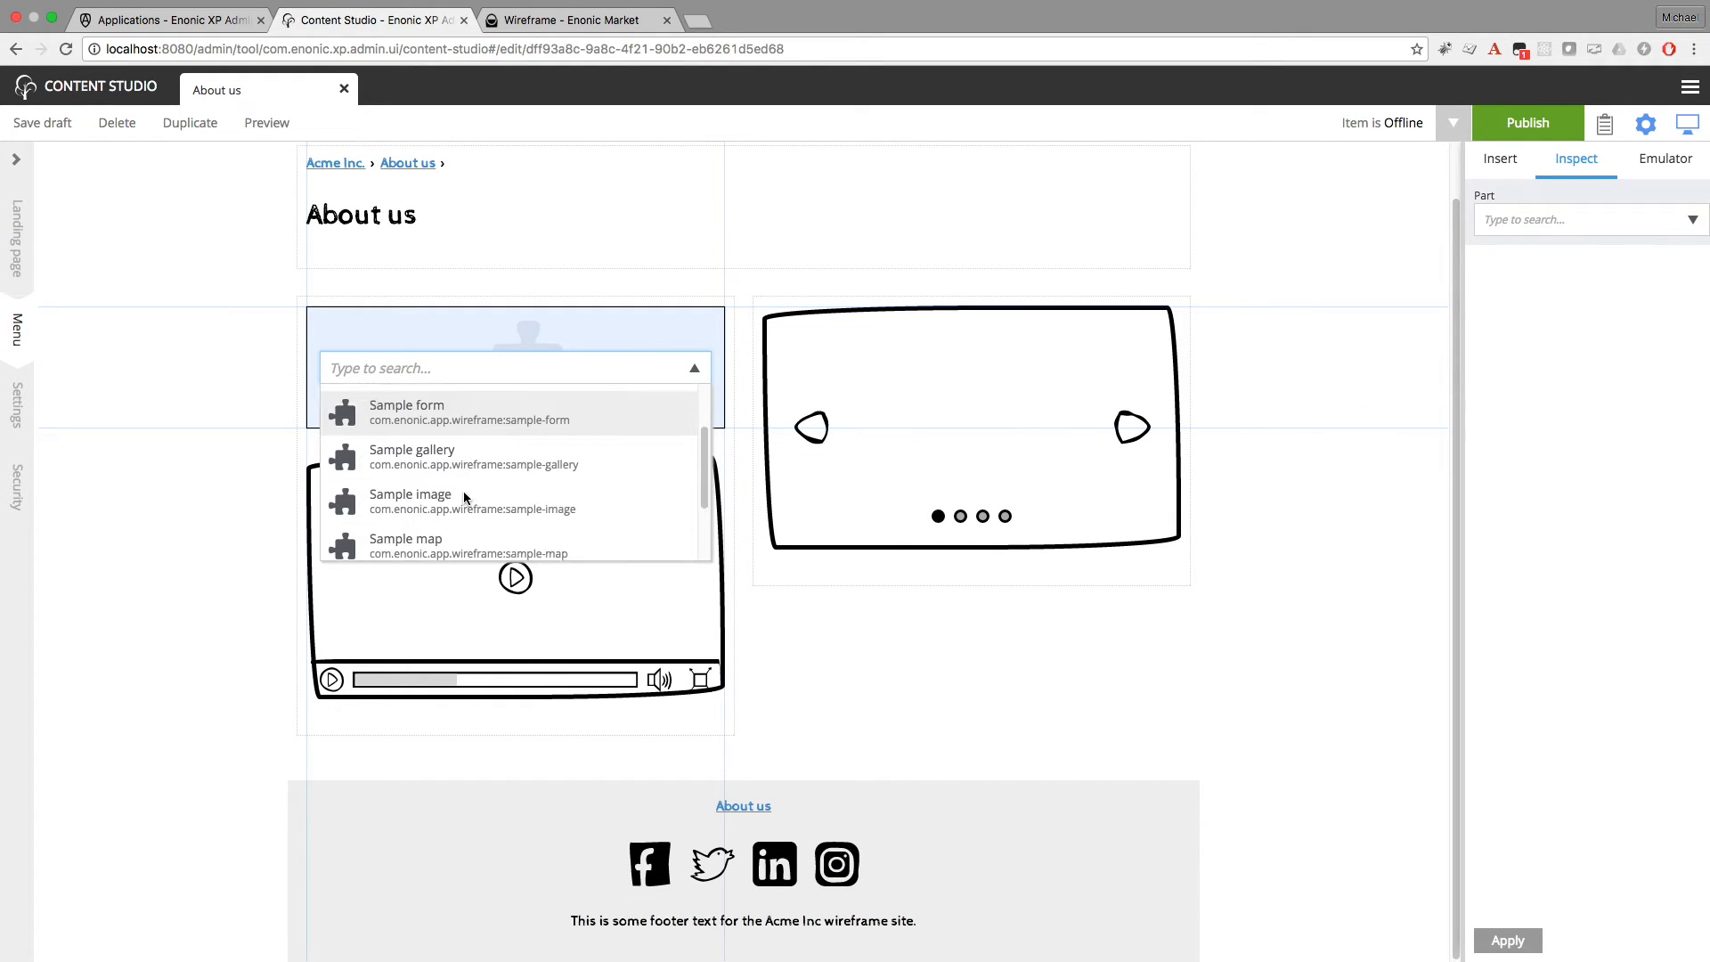
pyautogui.scroll(-1, 463, 490)
pyautogui.scroll(-1, 462, 497)
pyautogui.click(450, 494)
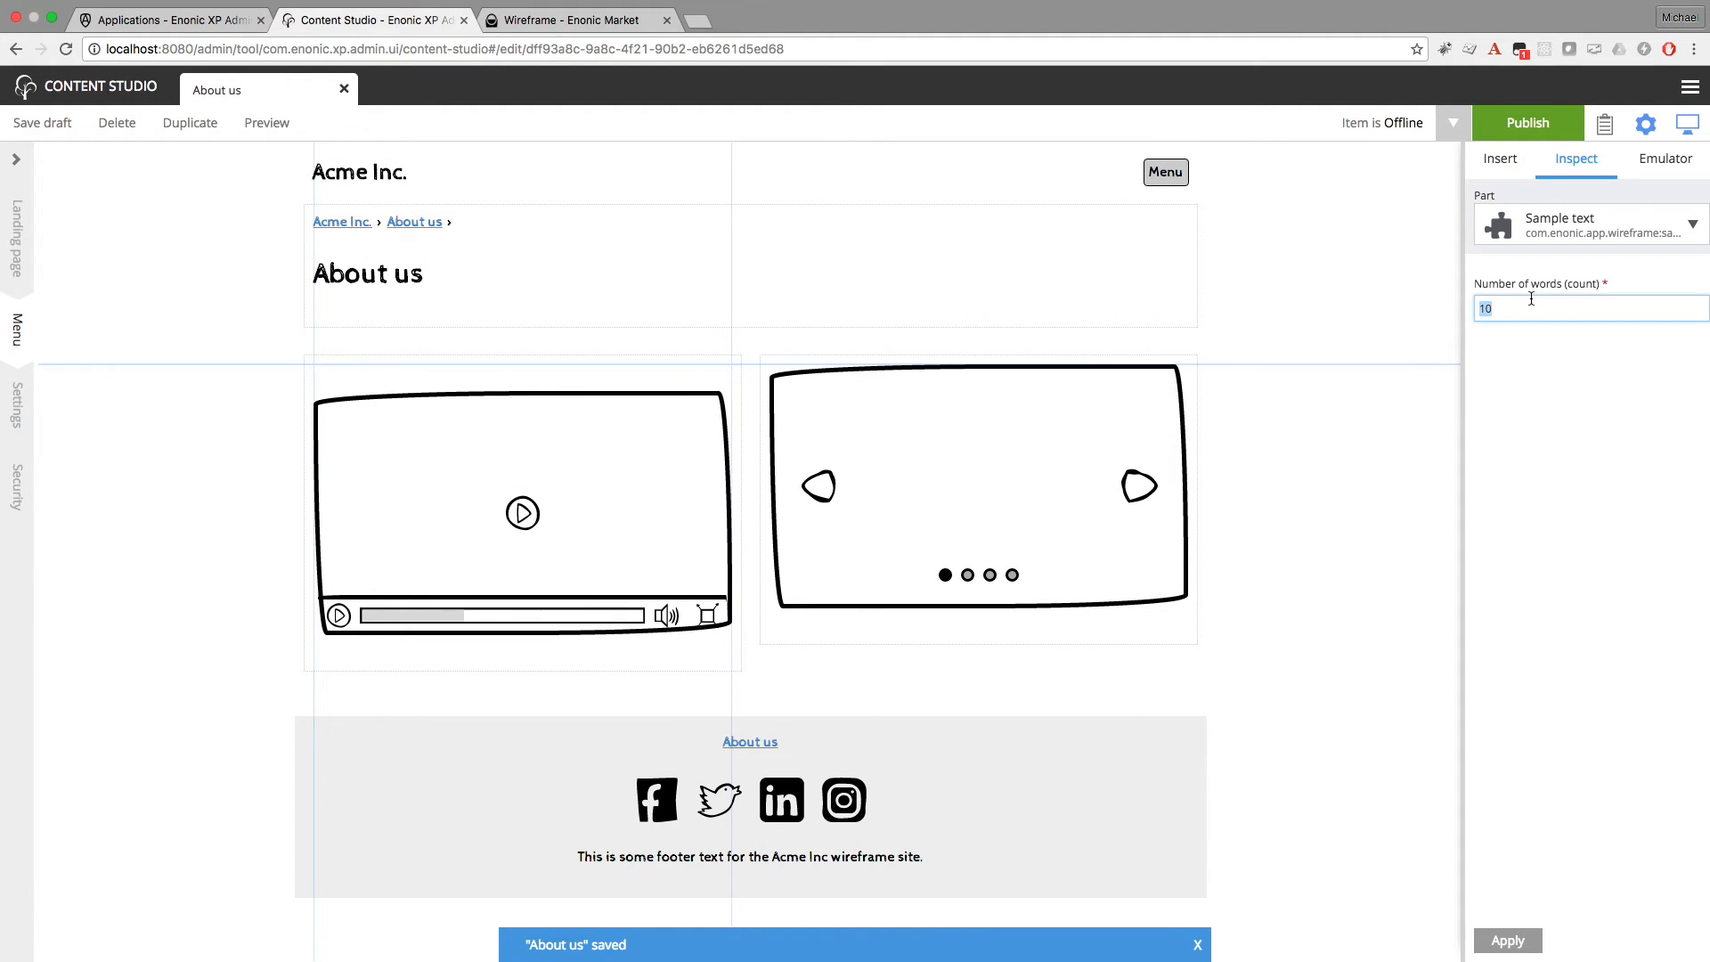
pyautogui.write('100')
pyautogui.click(1510, 940)
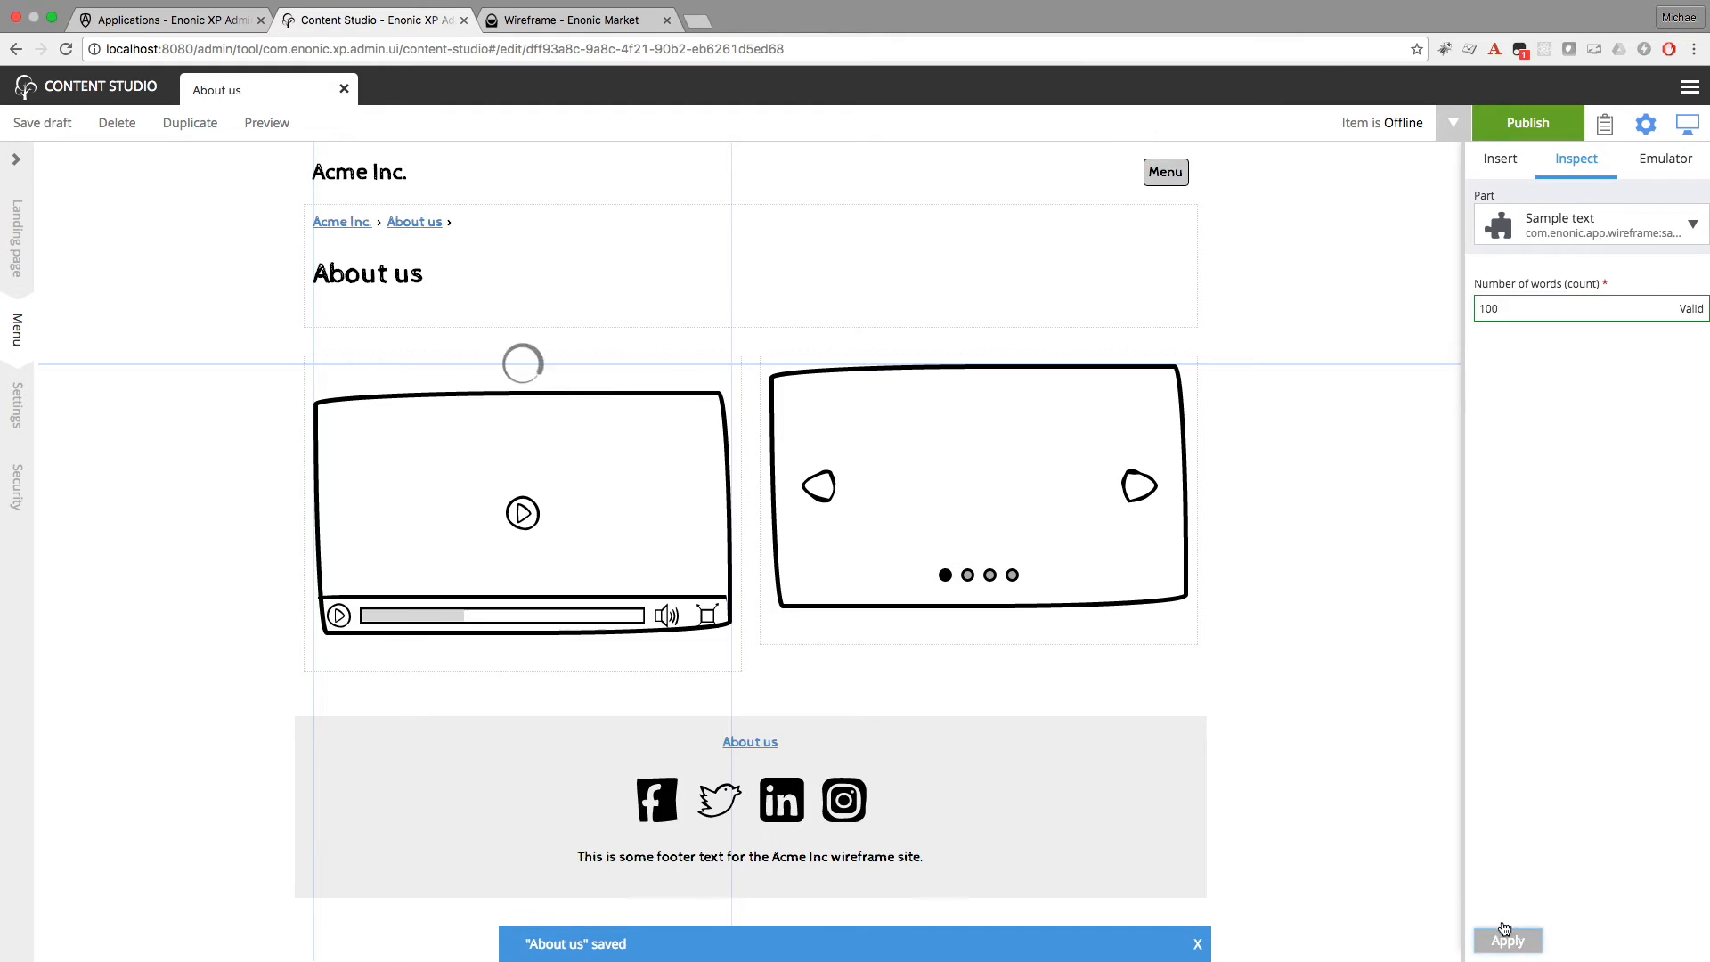
pyautogui.moveTo(580, 630); pyautogui.dragTo(580, 413)
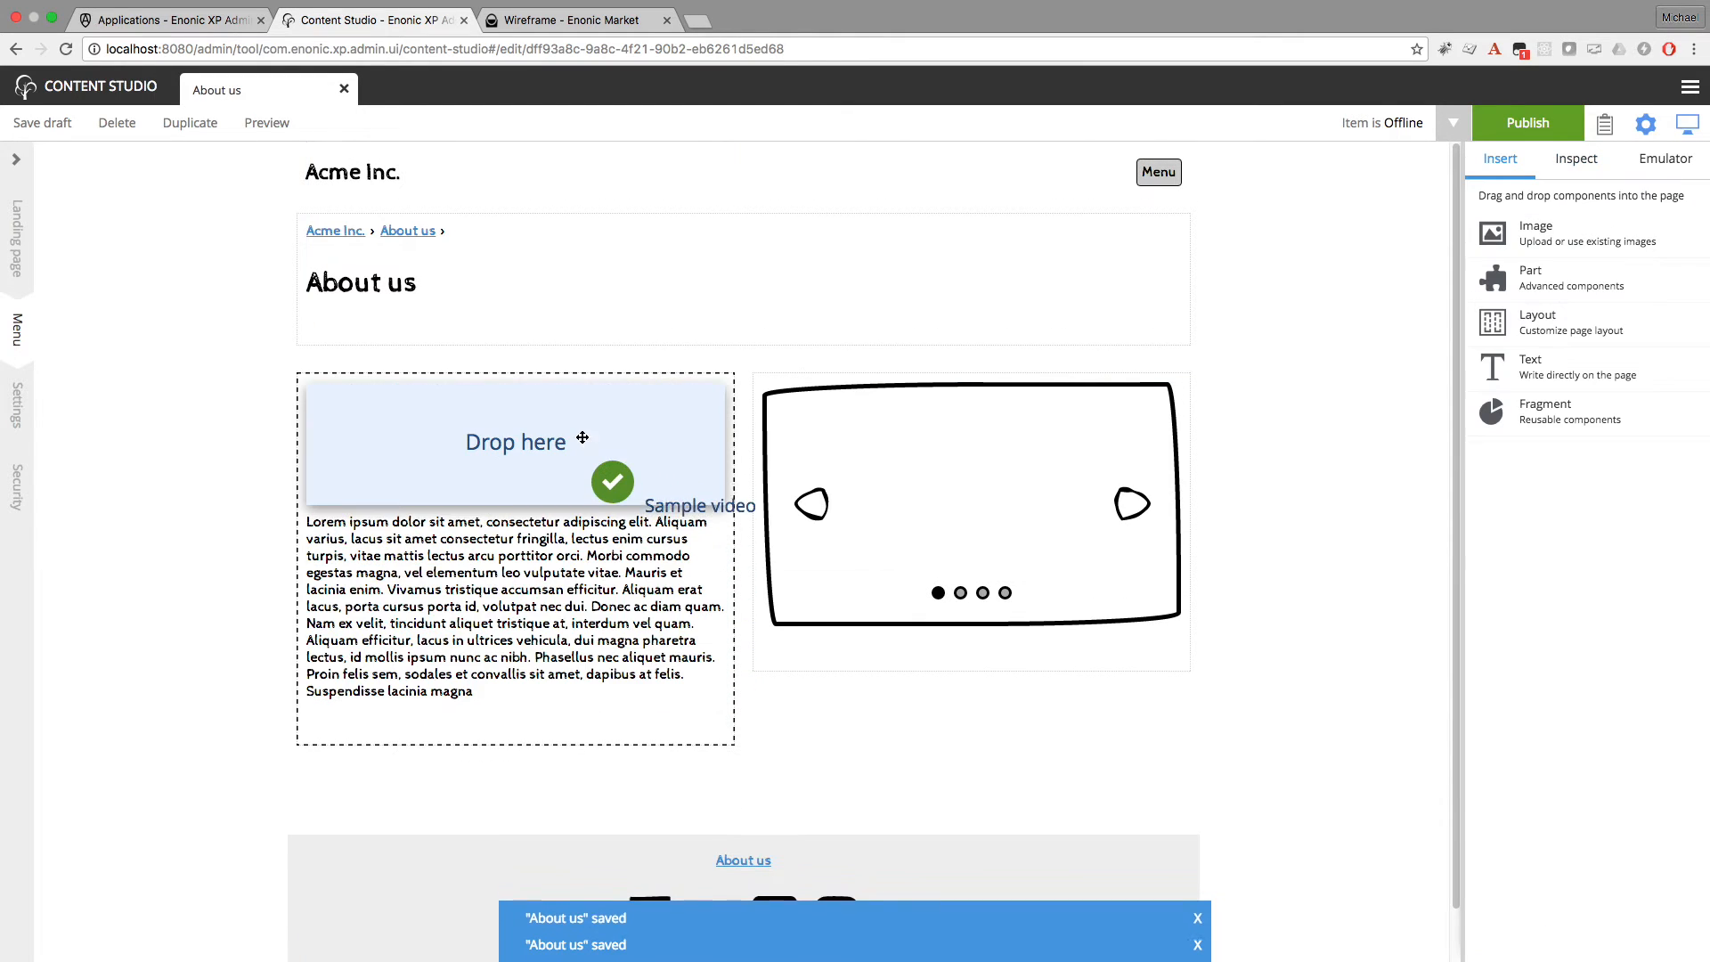
pyautogui.scroll(-1, 570, 464)
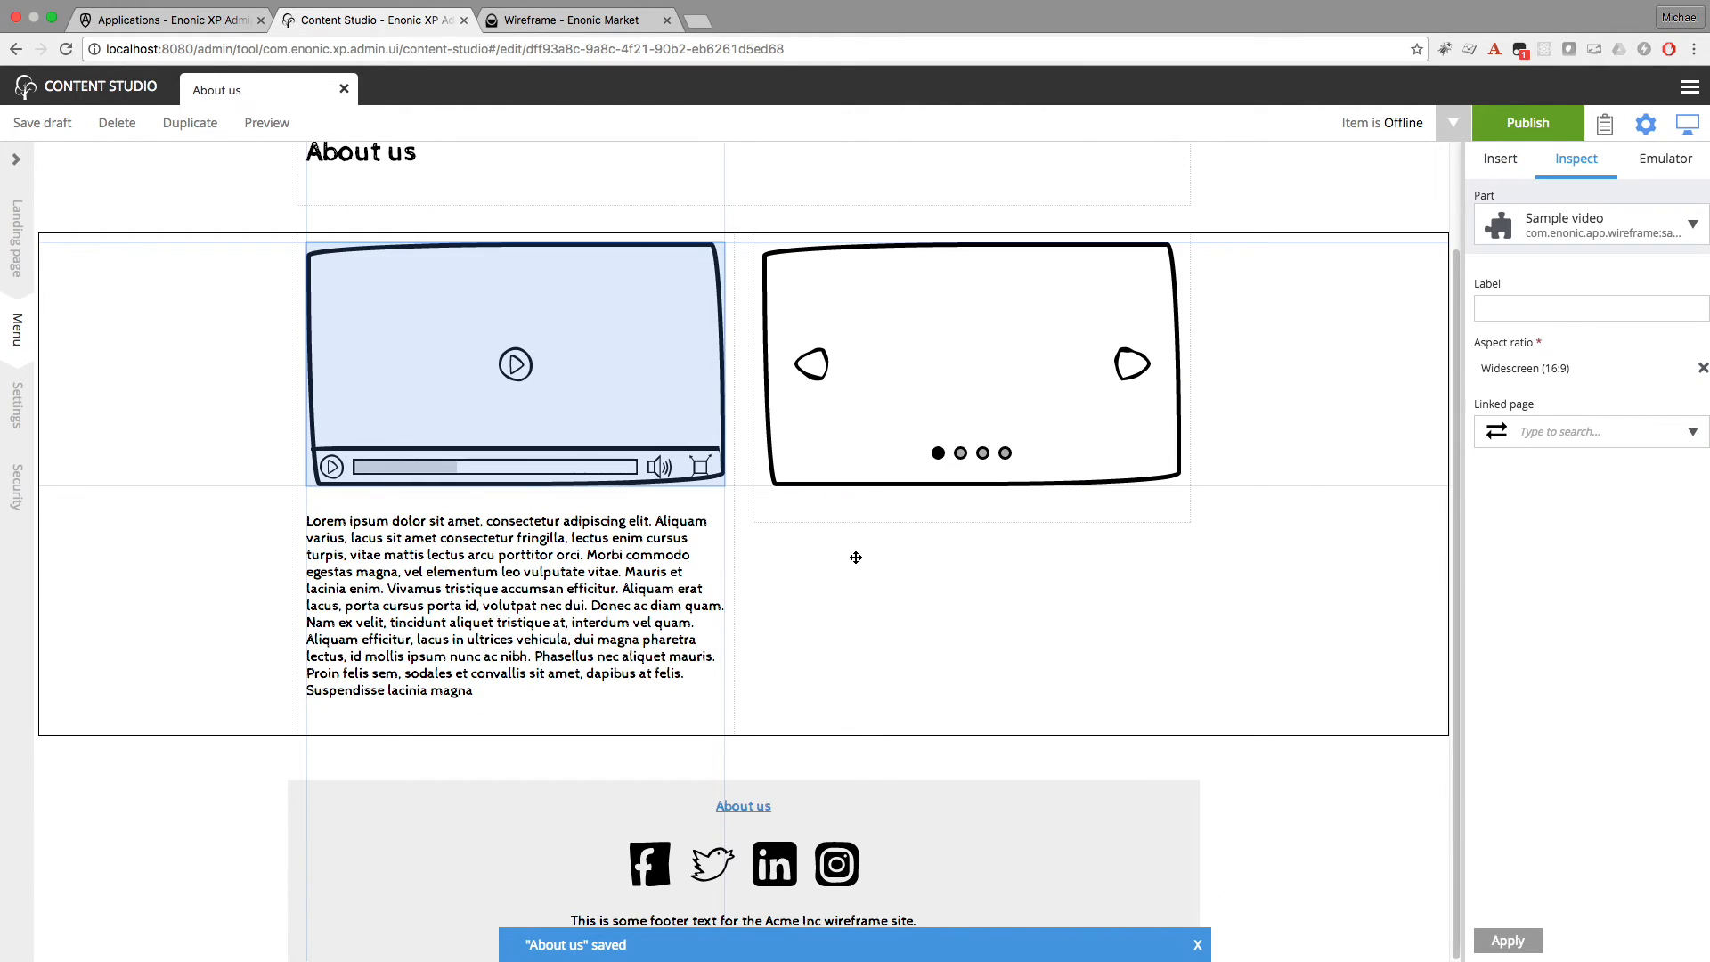
# Add a Sample text part with 100 words below the gallery in the right column
pyautogui.click(894, 458)
pyautogui.click(903, 443)
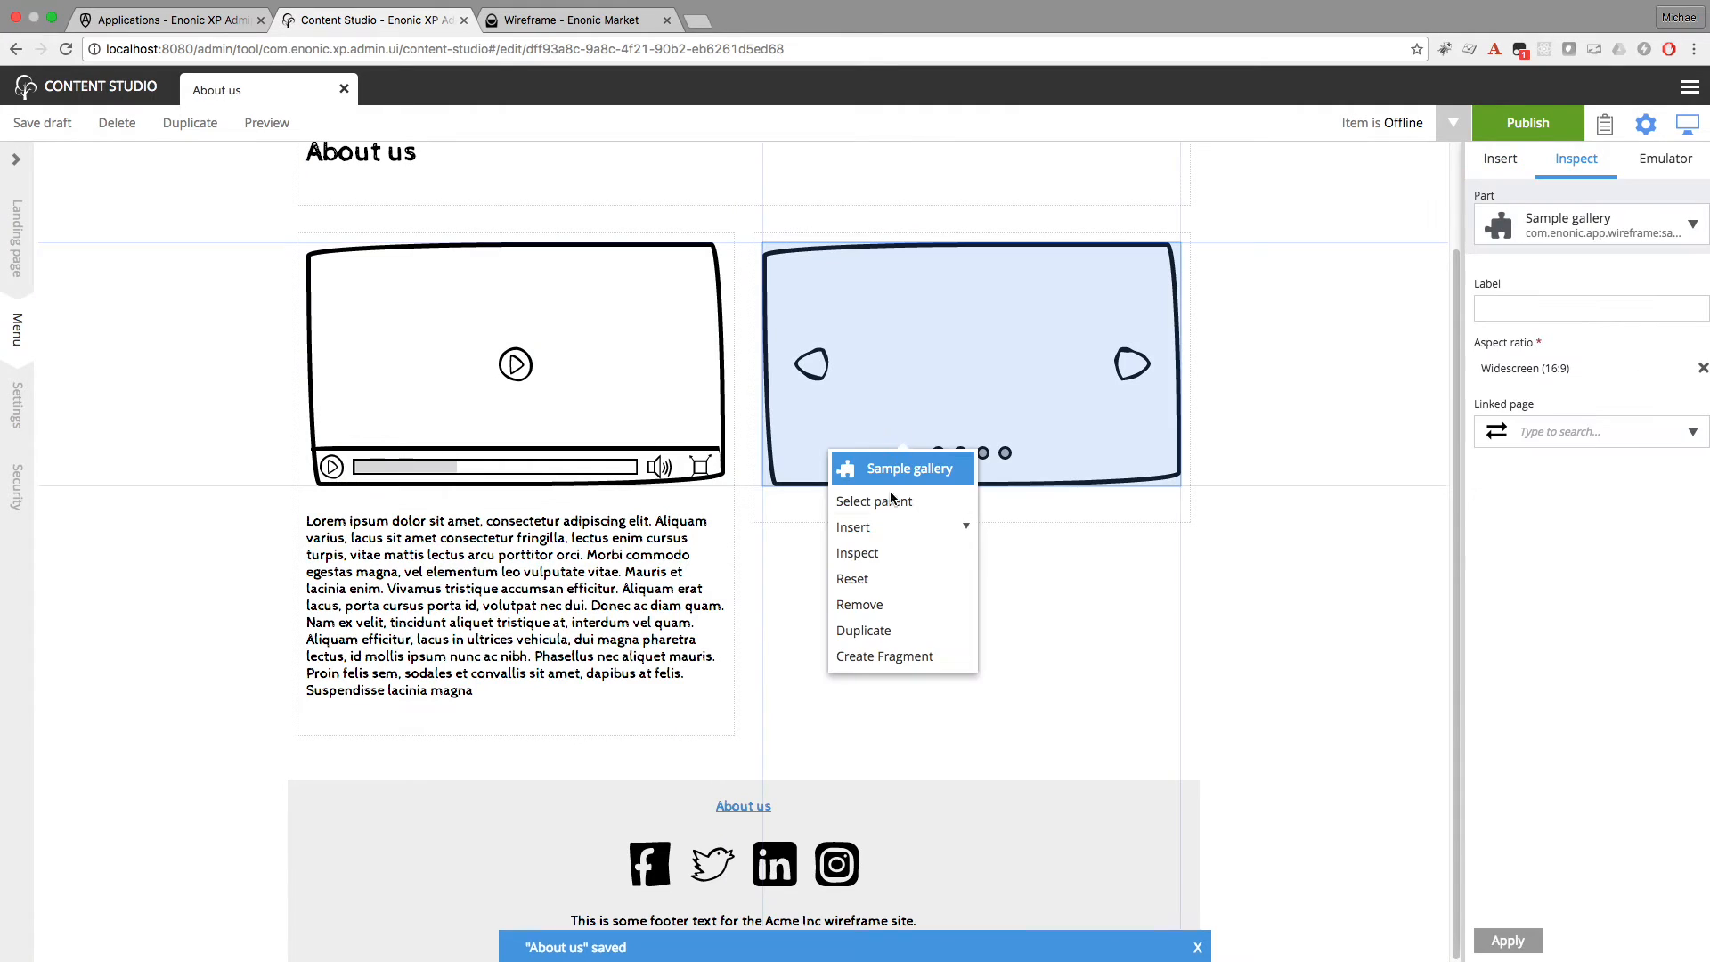
pyautogui.click(885, 528)
pyautogui.click(884, 578)
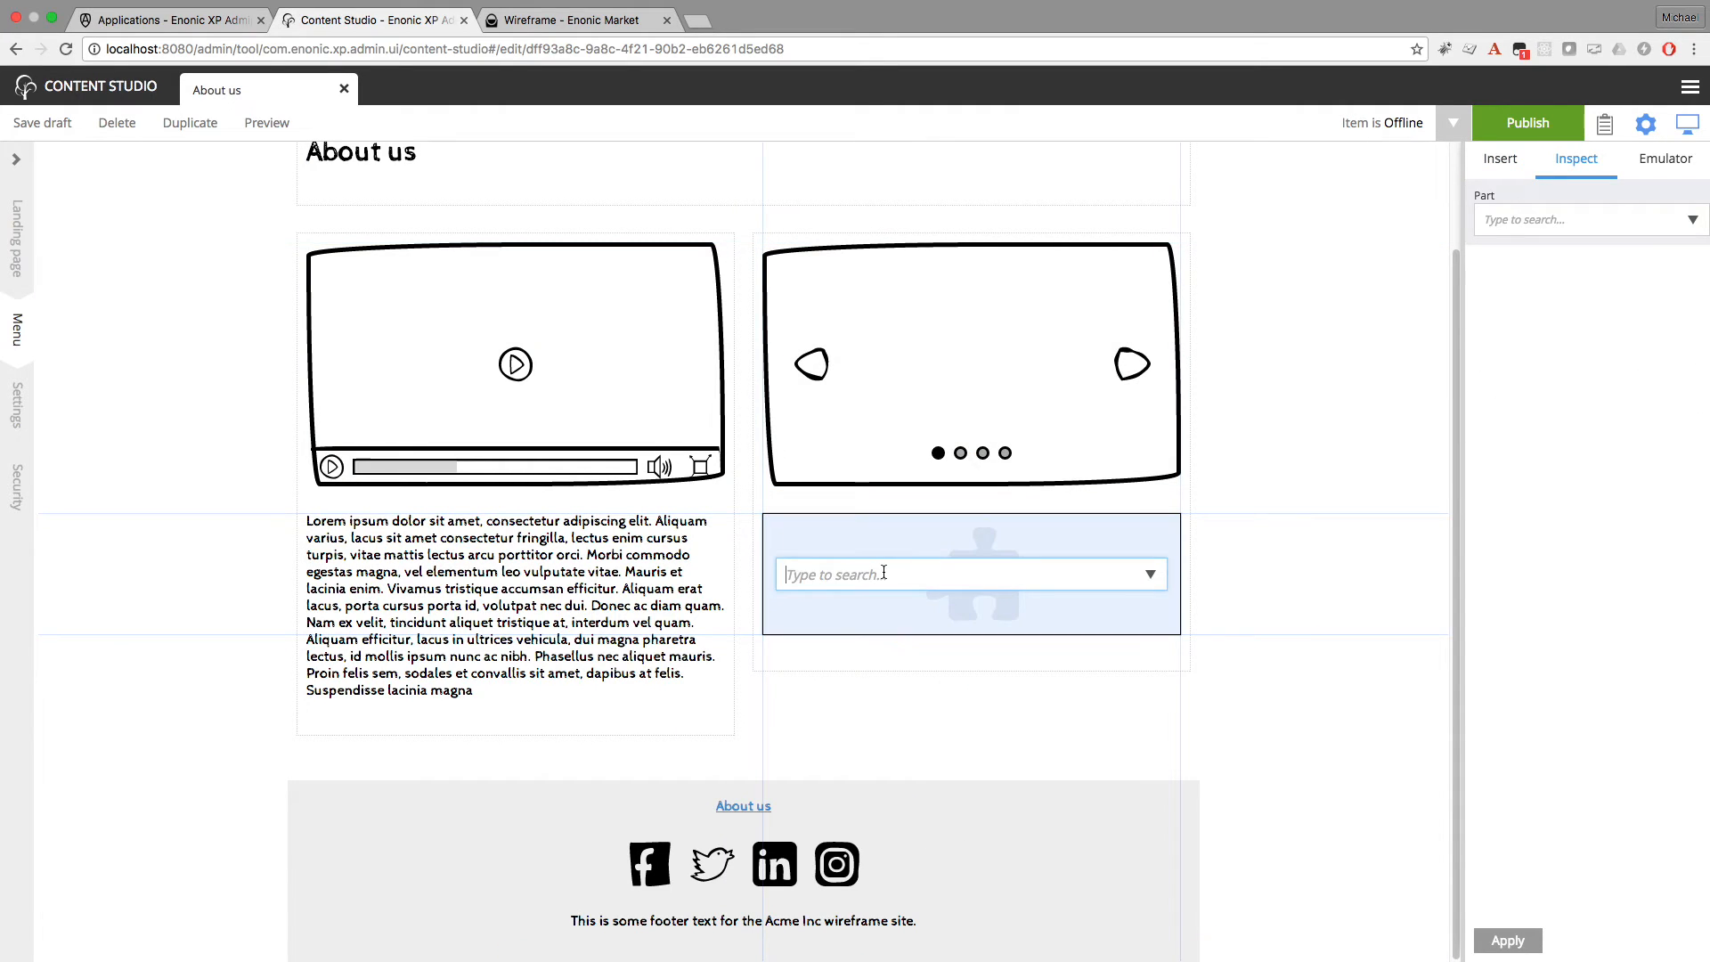
pyautogui.click(1151, 574)
pyautogui.scroll(-2, 1158, 631)
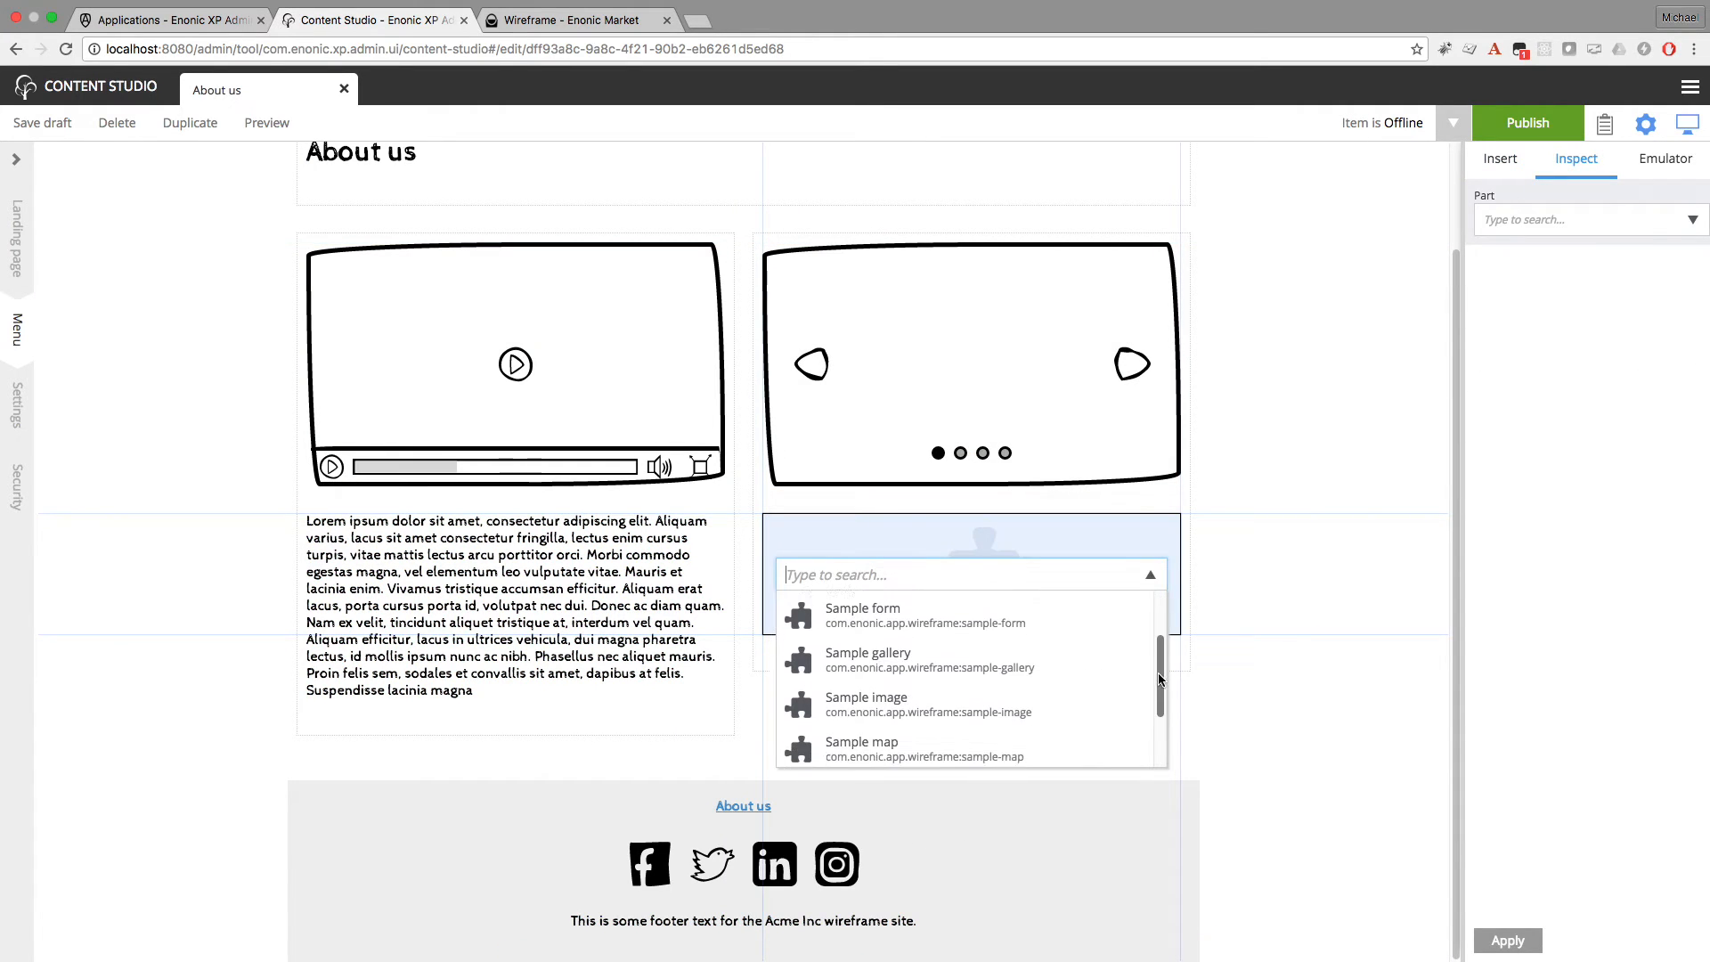
pyautogui.scroll(-1, 1157, 633)
pyautogui.scroll(-2, 1158, 631)
pyautogui.click(1017, 714)
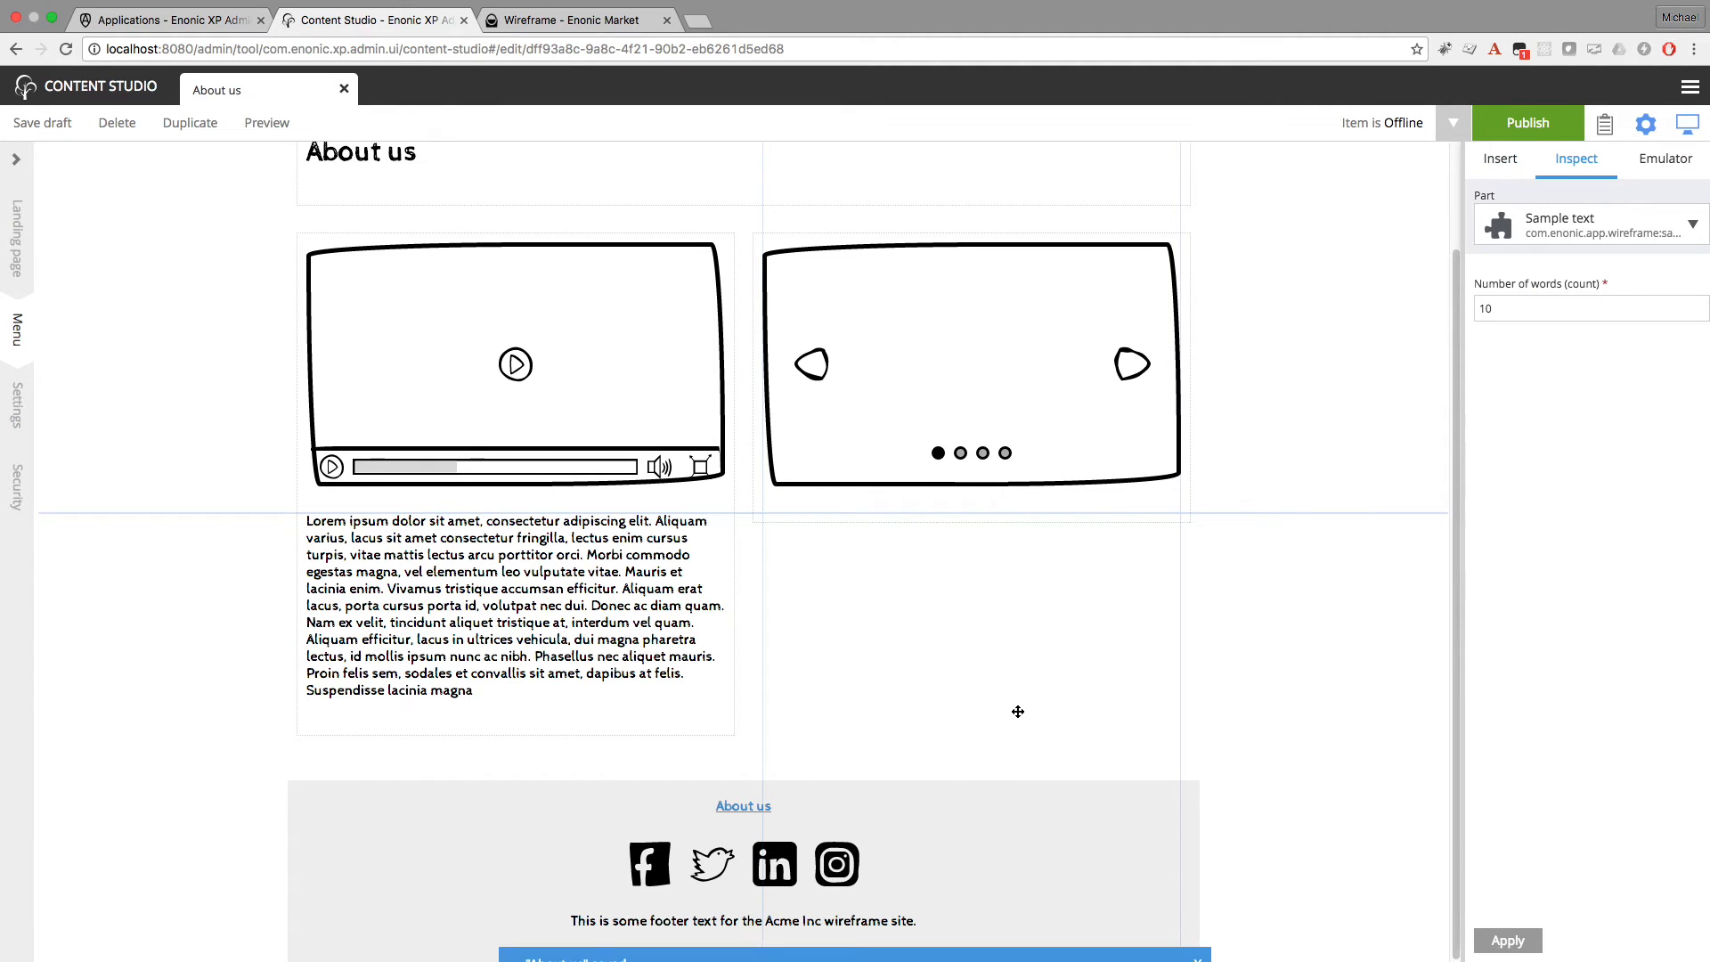
pyautogui.click(1517, 306)
pyautogui.write('0')
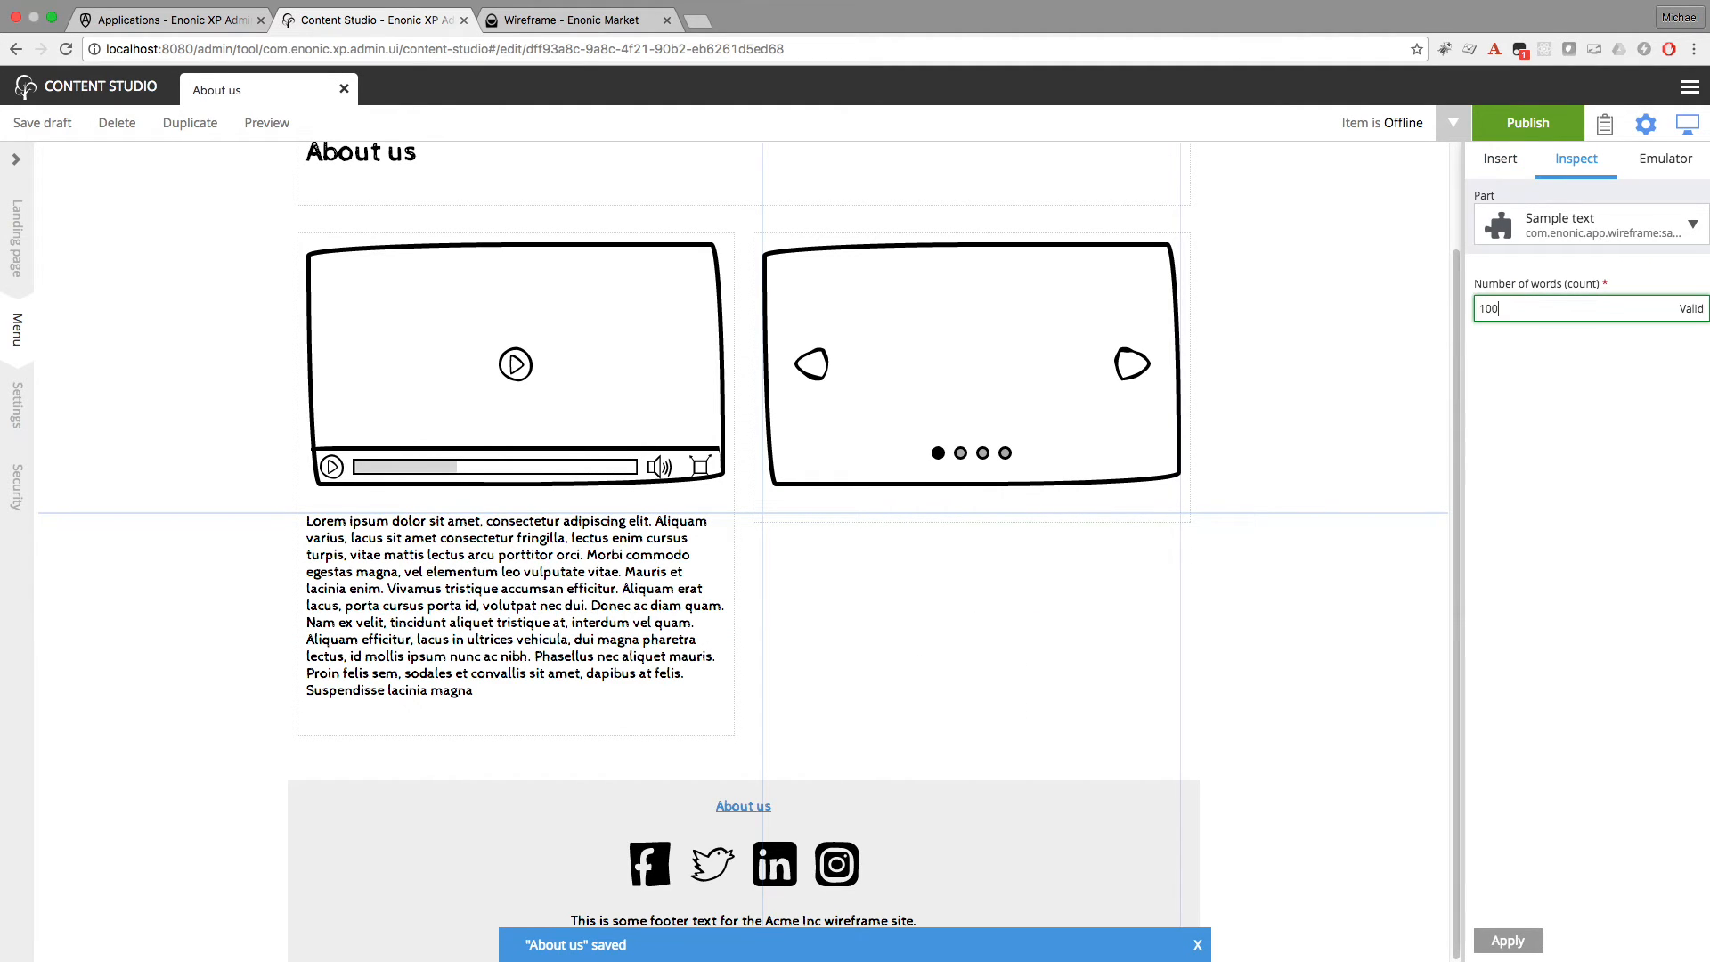
pyautogui.click(1507, 940)
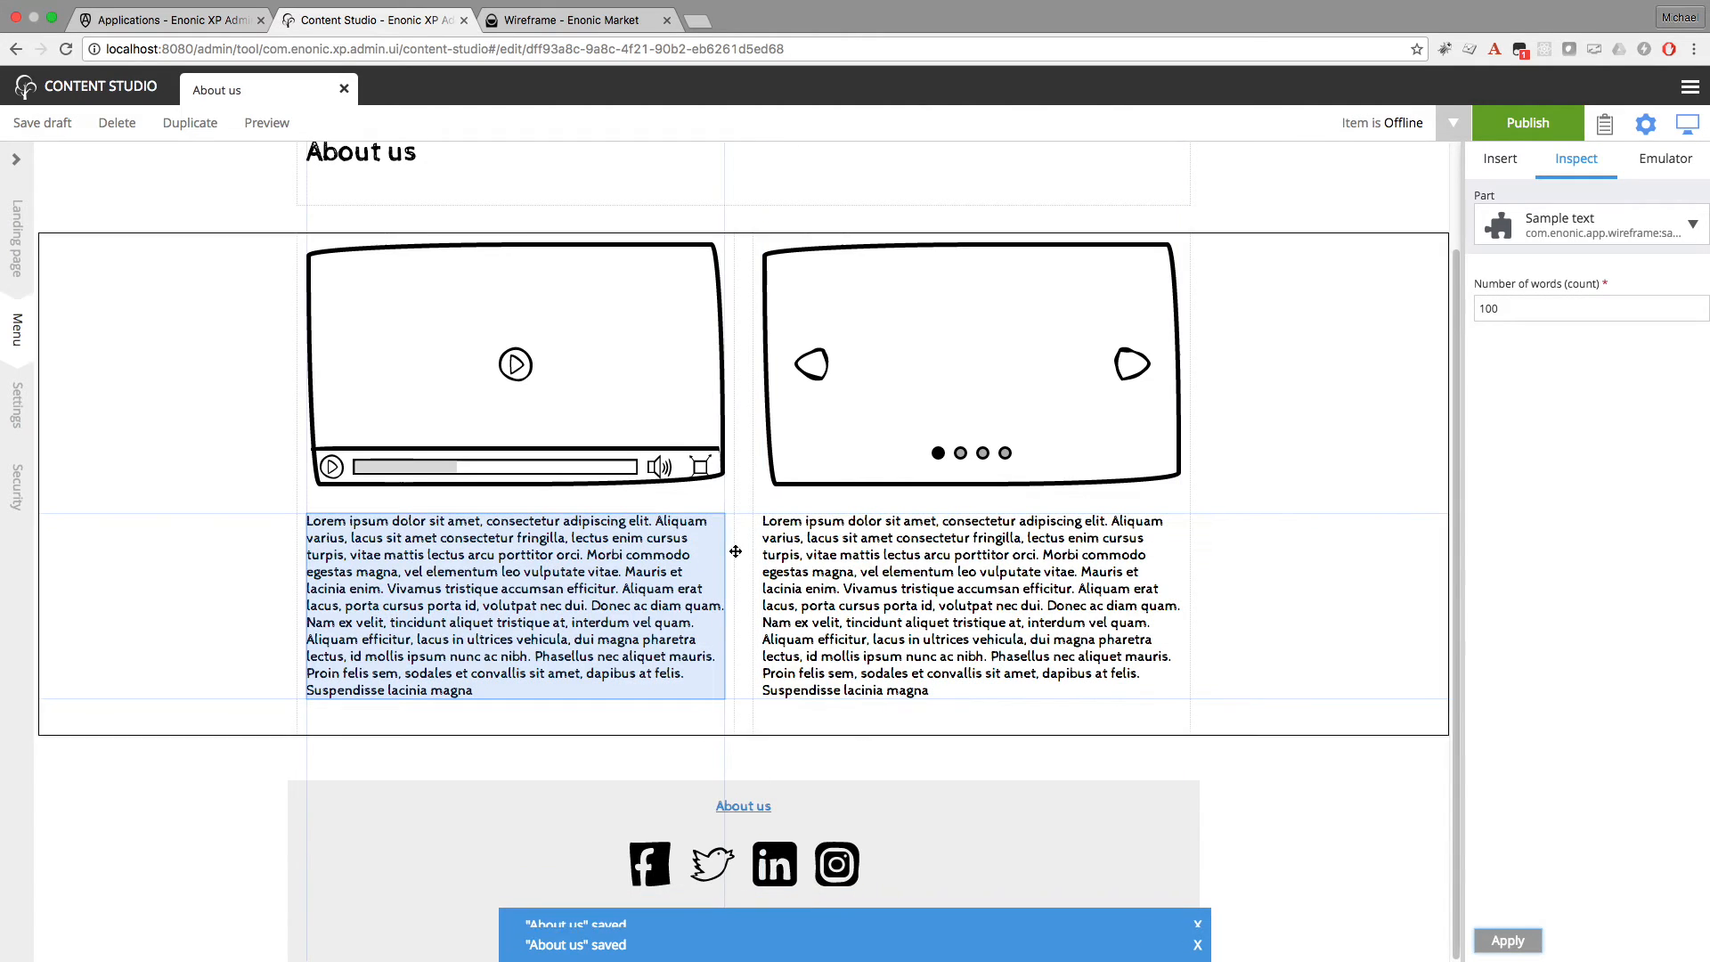
# Add a text component in the left column reading 'This is a great company' formatted as a heading
pyautogui.click(663, 572)
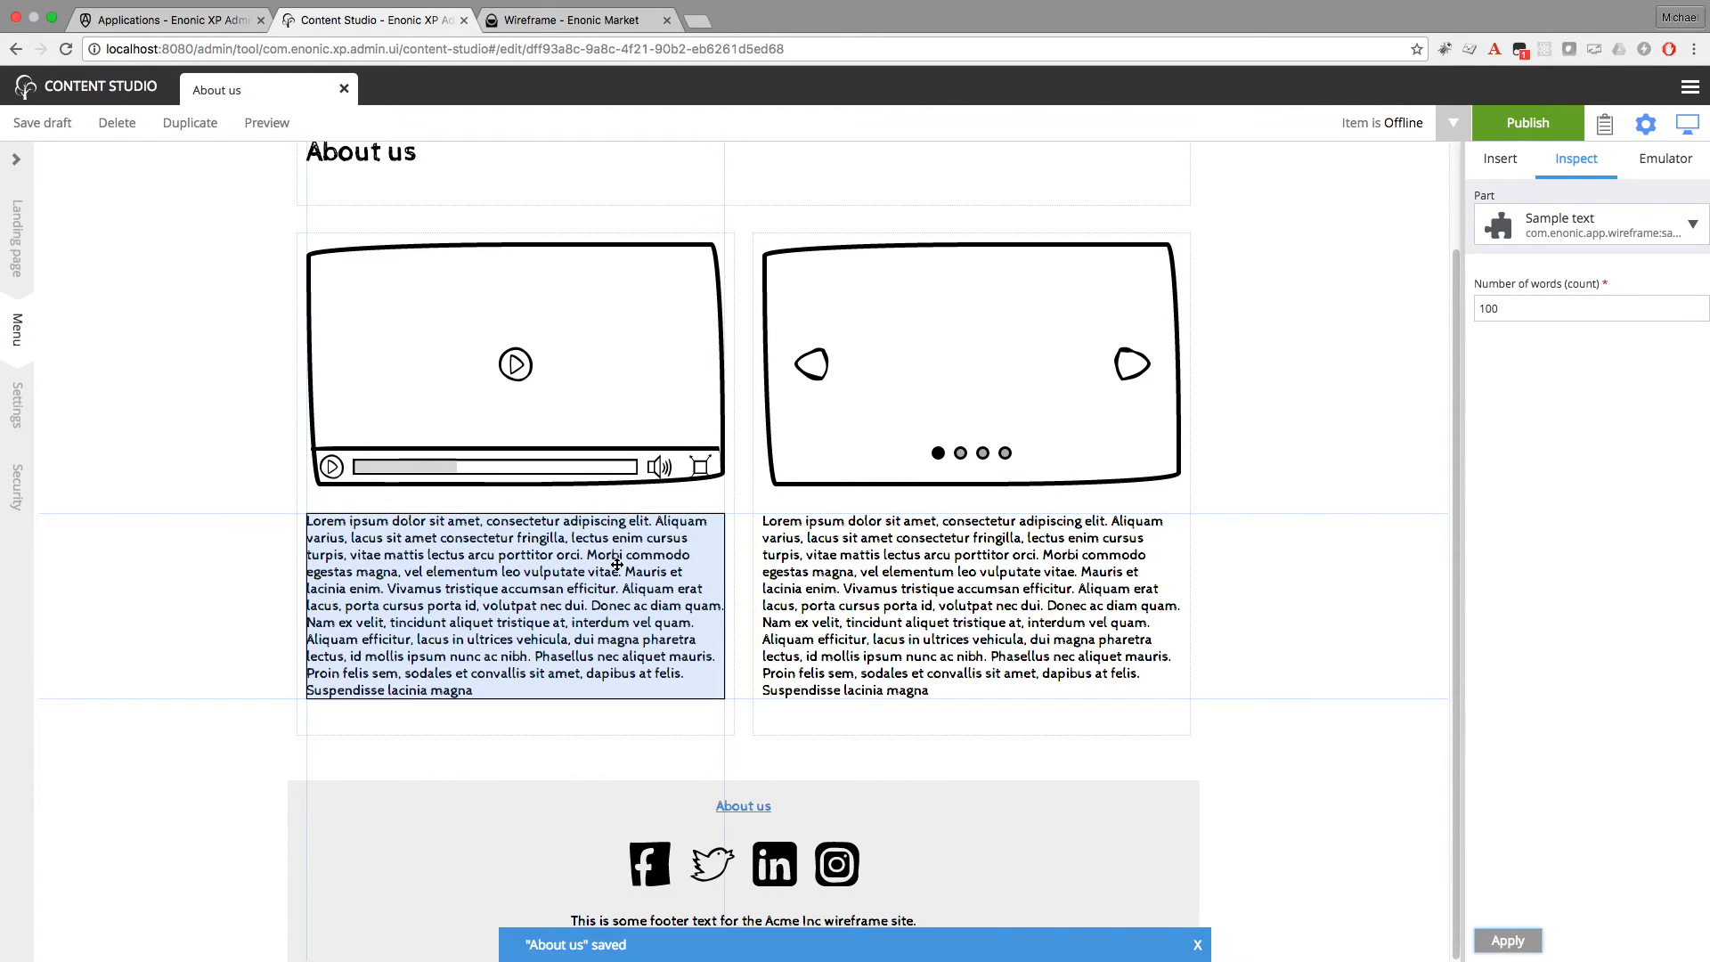
pyautogui.click(616, 563)
pyautogui.click(621, 649)
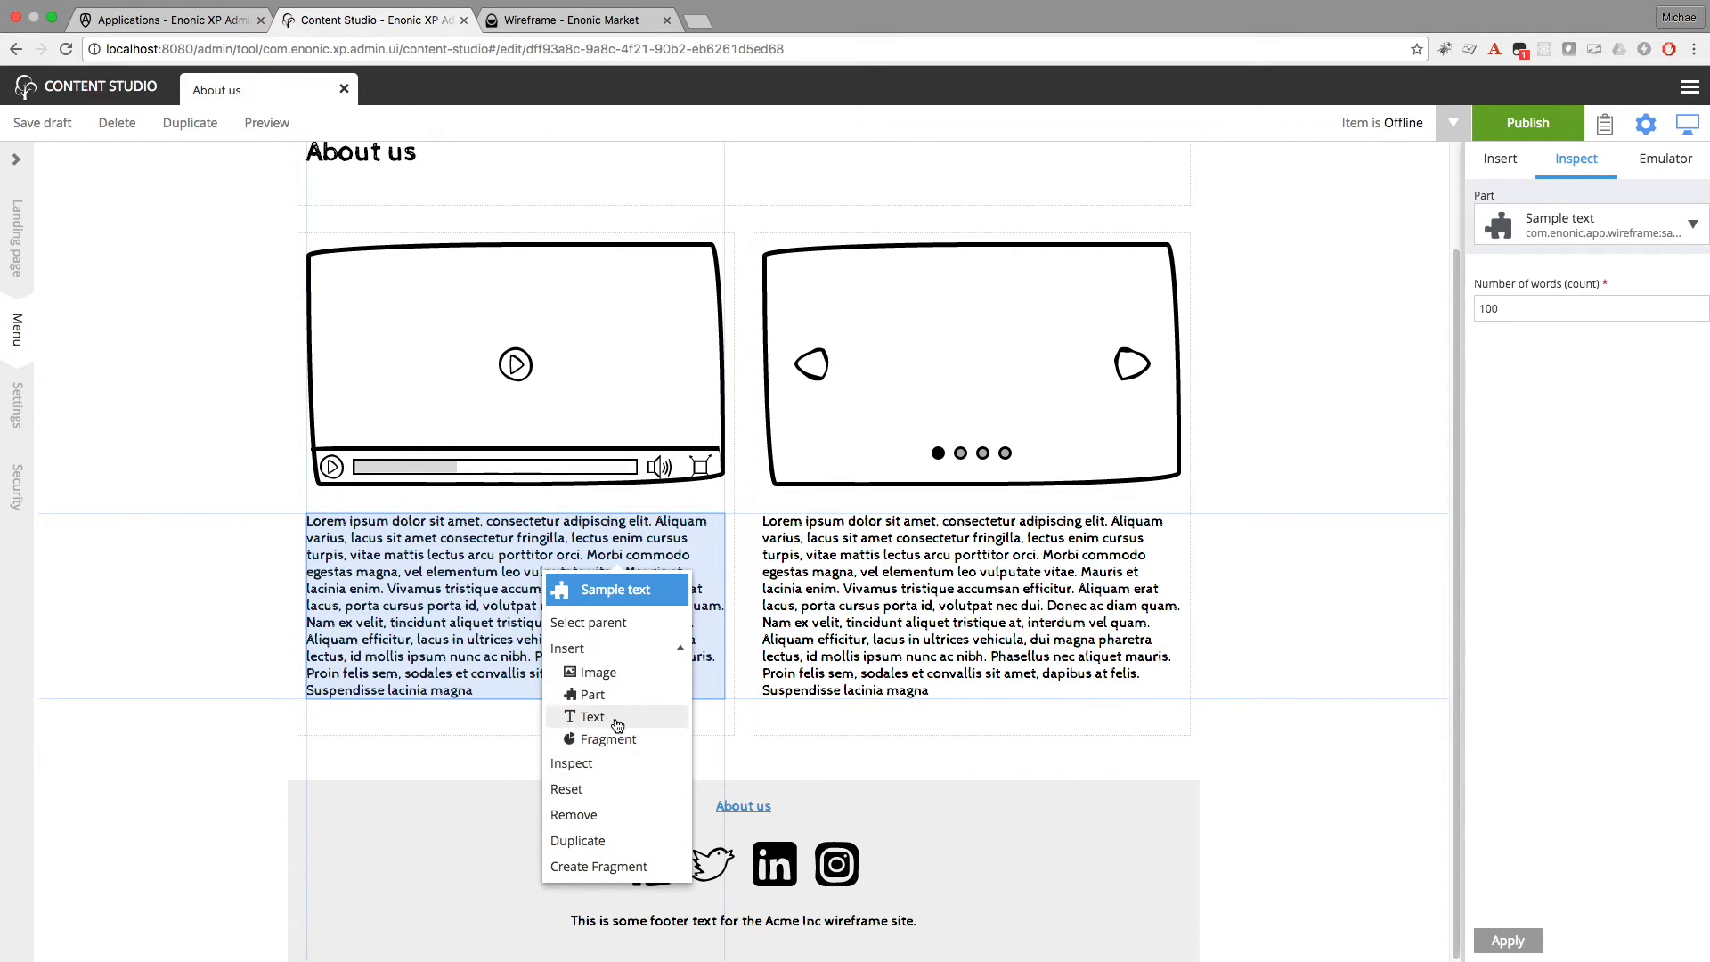
pyautogui.click(616, 718)
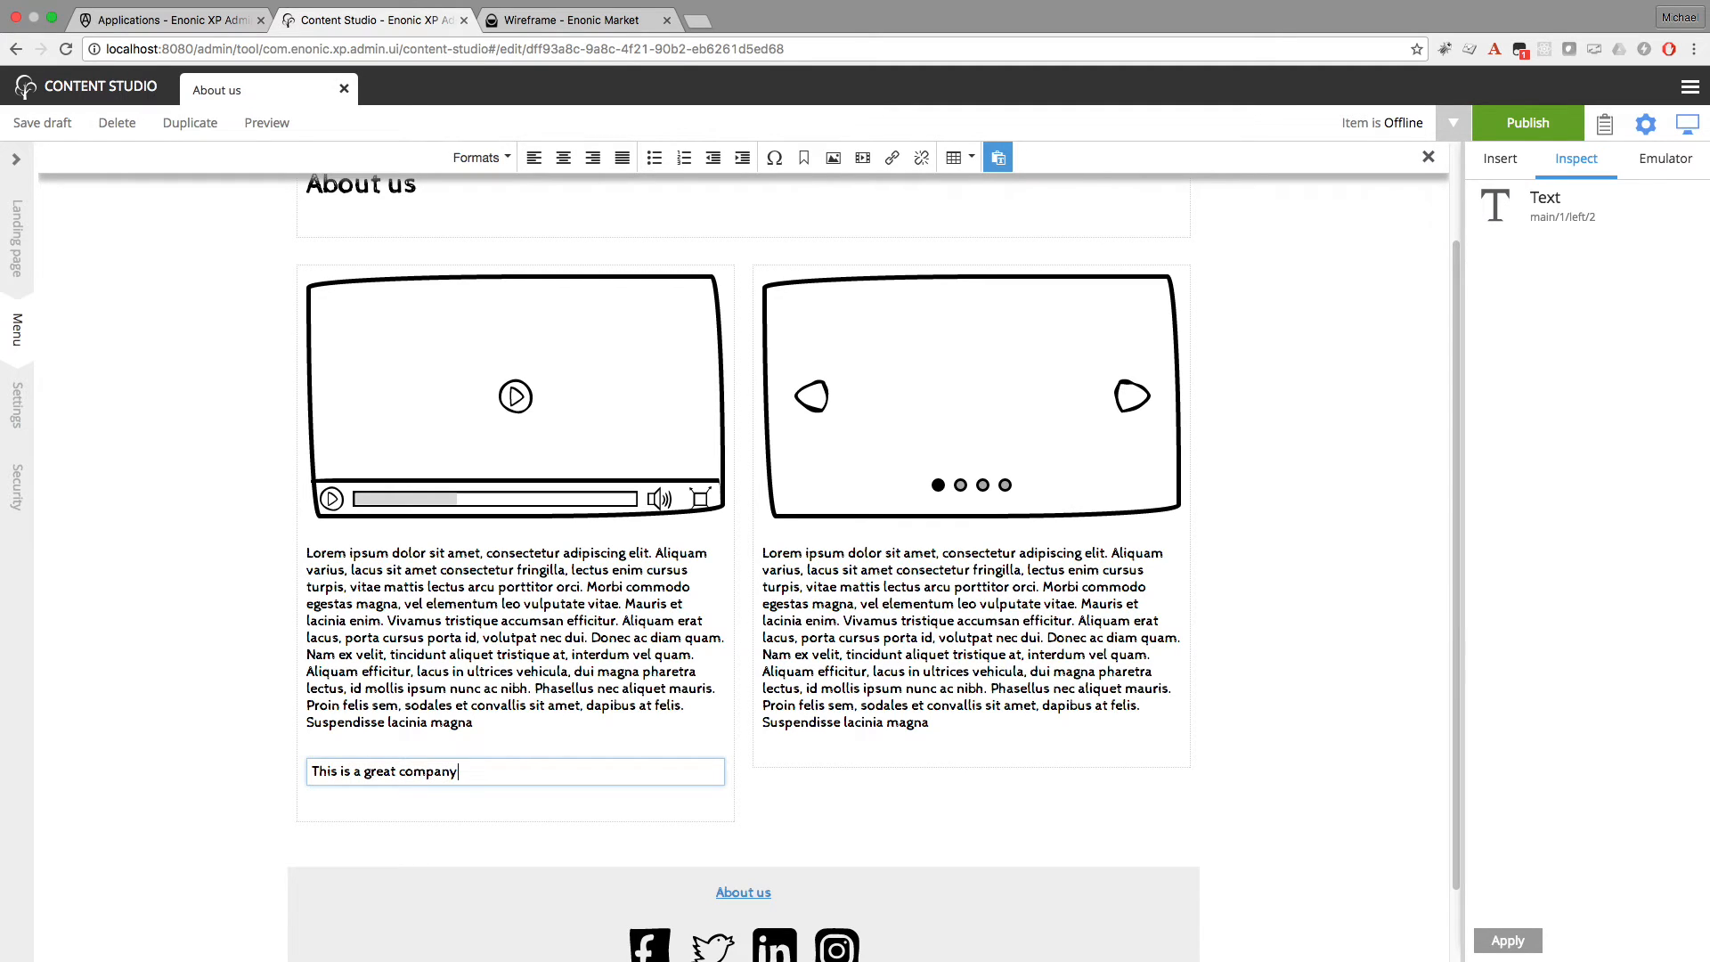
pyautogui.moveTo(466, 772); pyautogui.dragTo(314, 772)
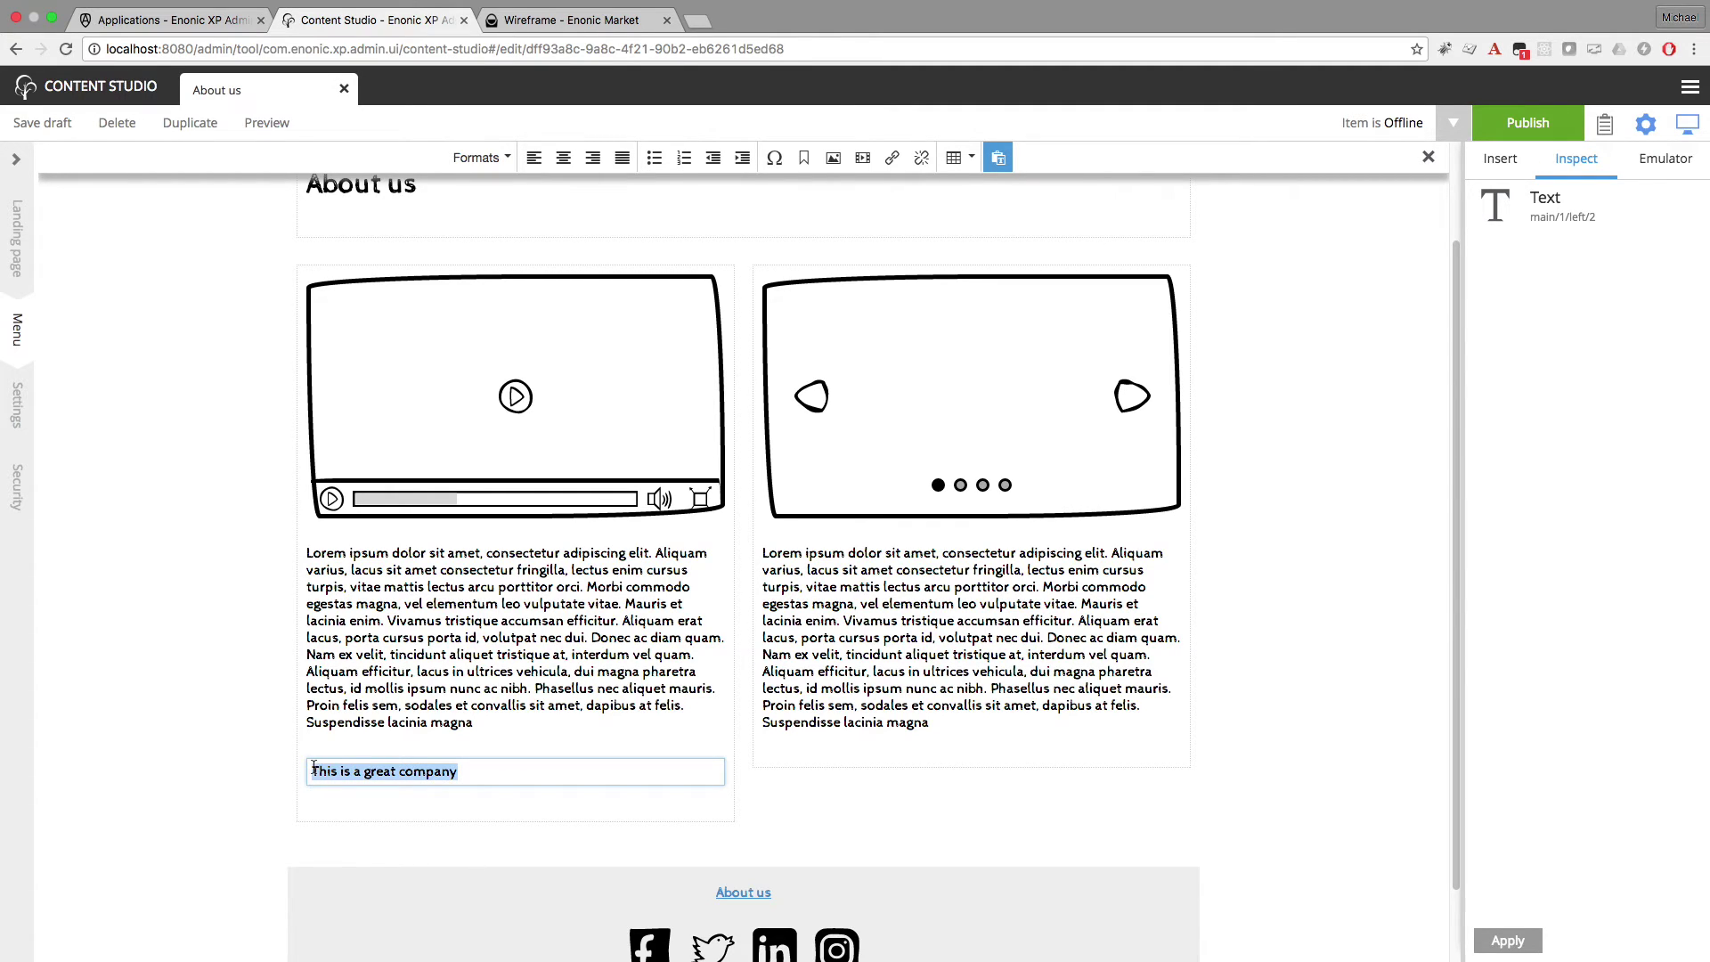
pyautogui.click(517, 157)
pyautogui.moveTo(492, 192)
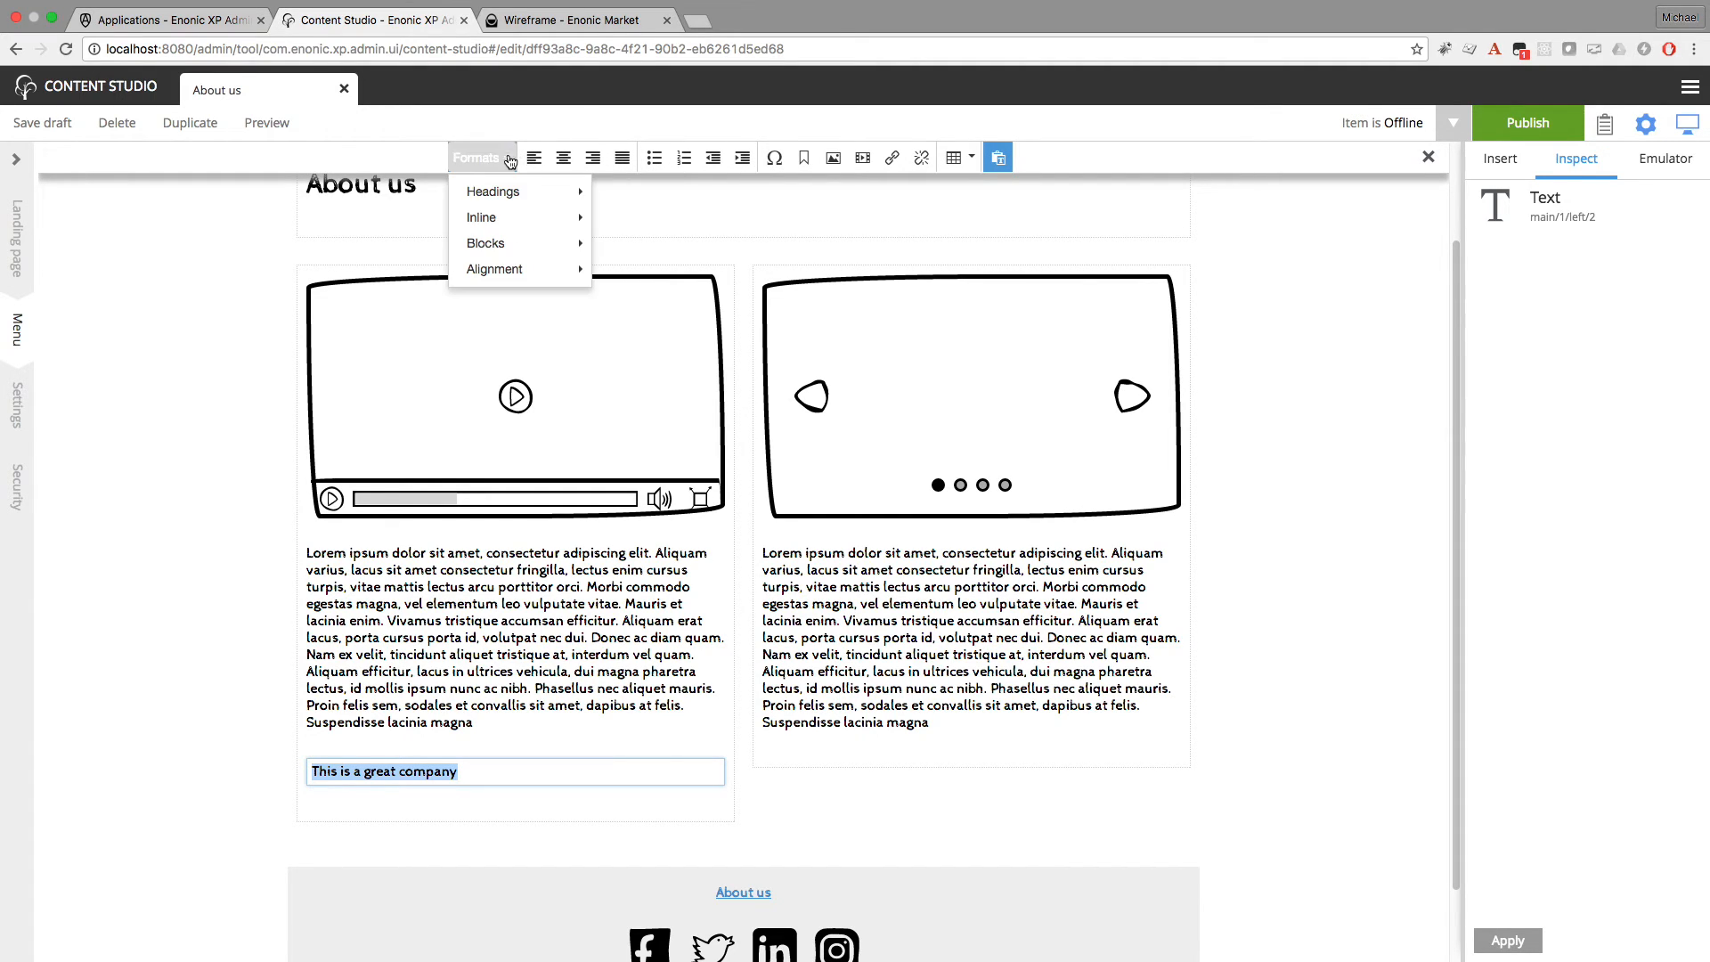
pyautogui.click(659, 274)
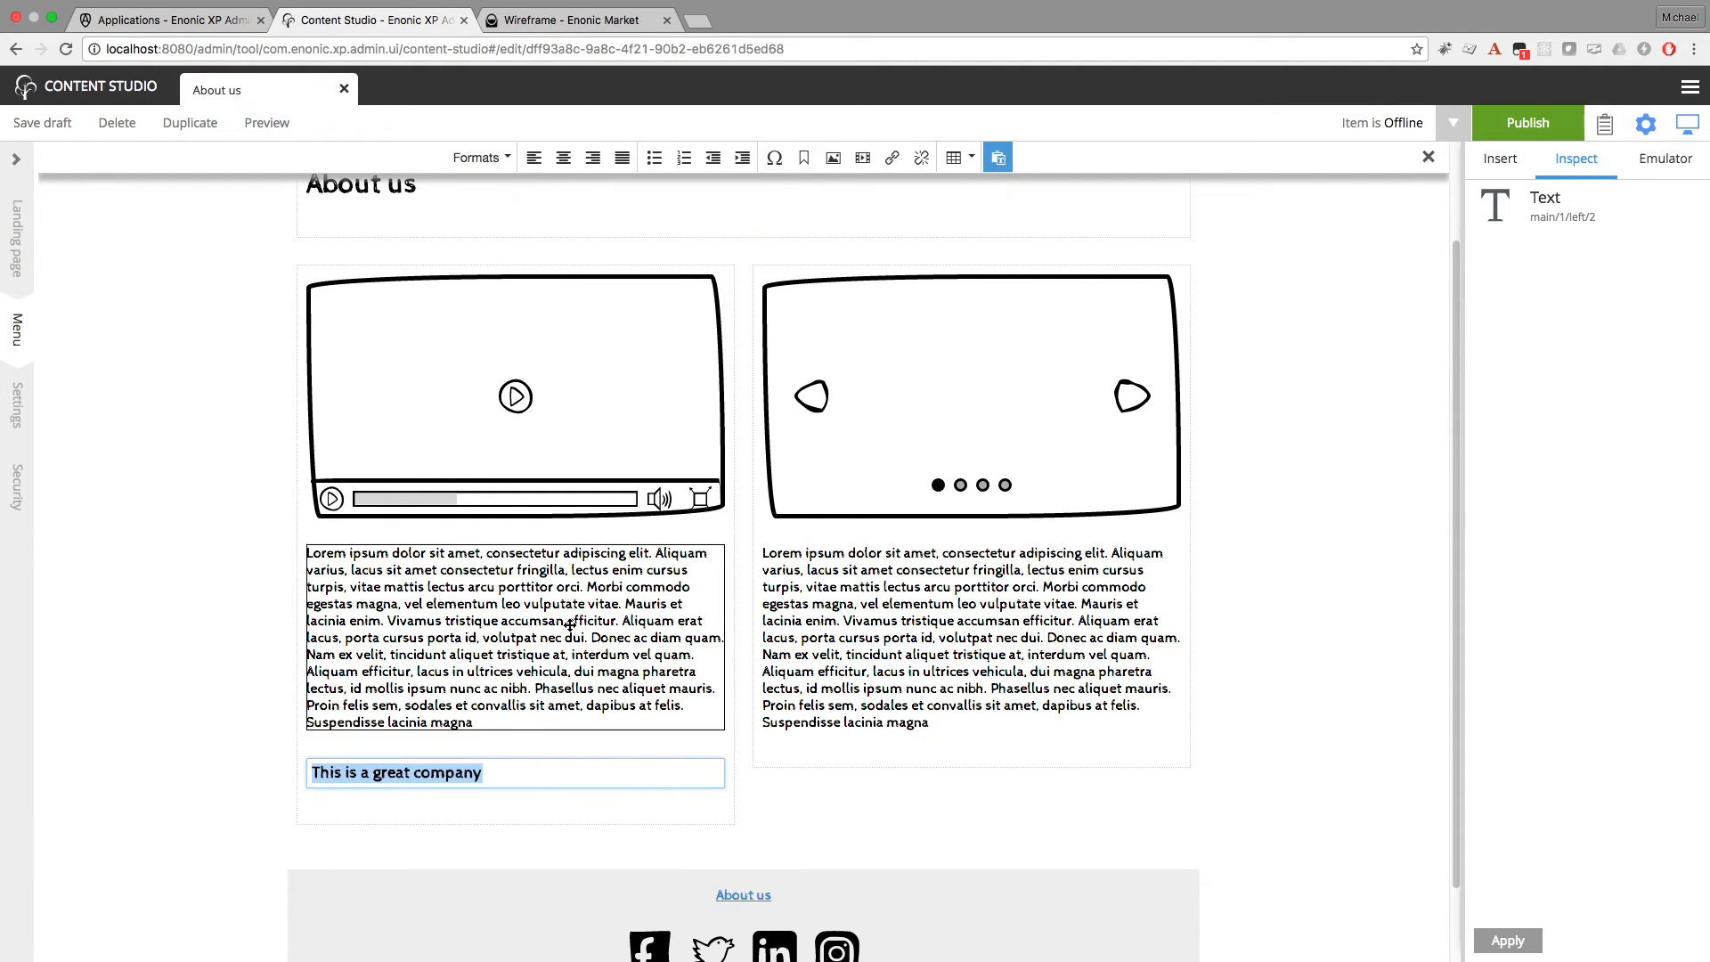
pyautogui.click(529, 777)
pyautogui.click(523, 799)
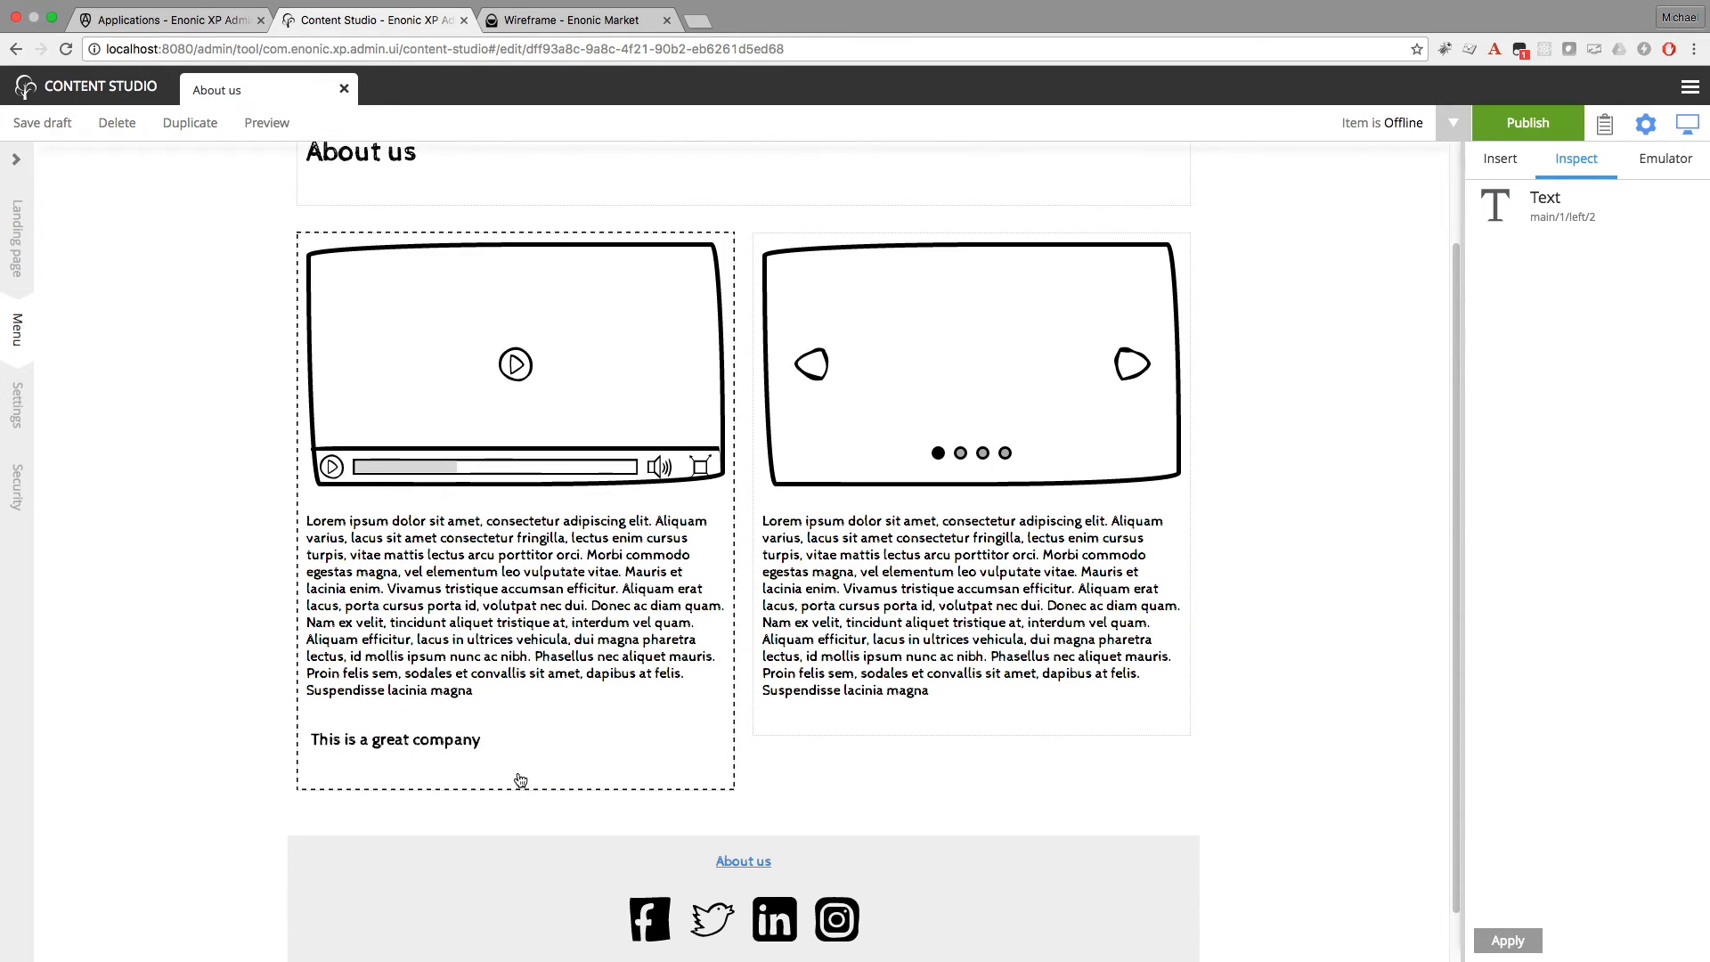
# Move the heading above the Lorem ipsum text, duplicate it into the right column as 'Meet the team'
pyautogui.moveTo(512, 639)
pyautogui.mouseDown()
pyautogui.moveTo(500, 548)
pyautogui.moveTo(532, 548)
pyautogui.mouseUp()
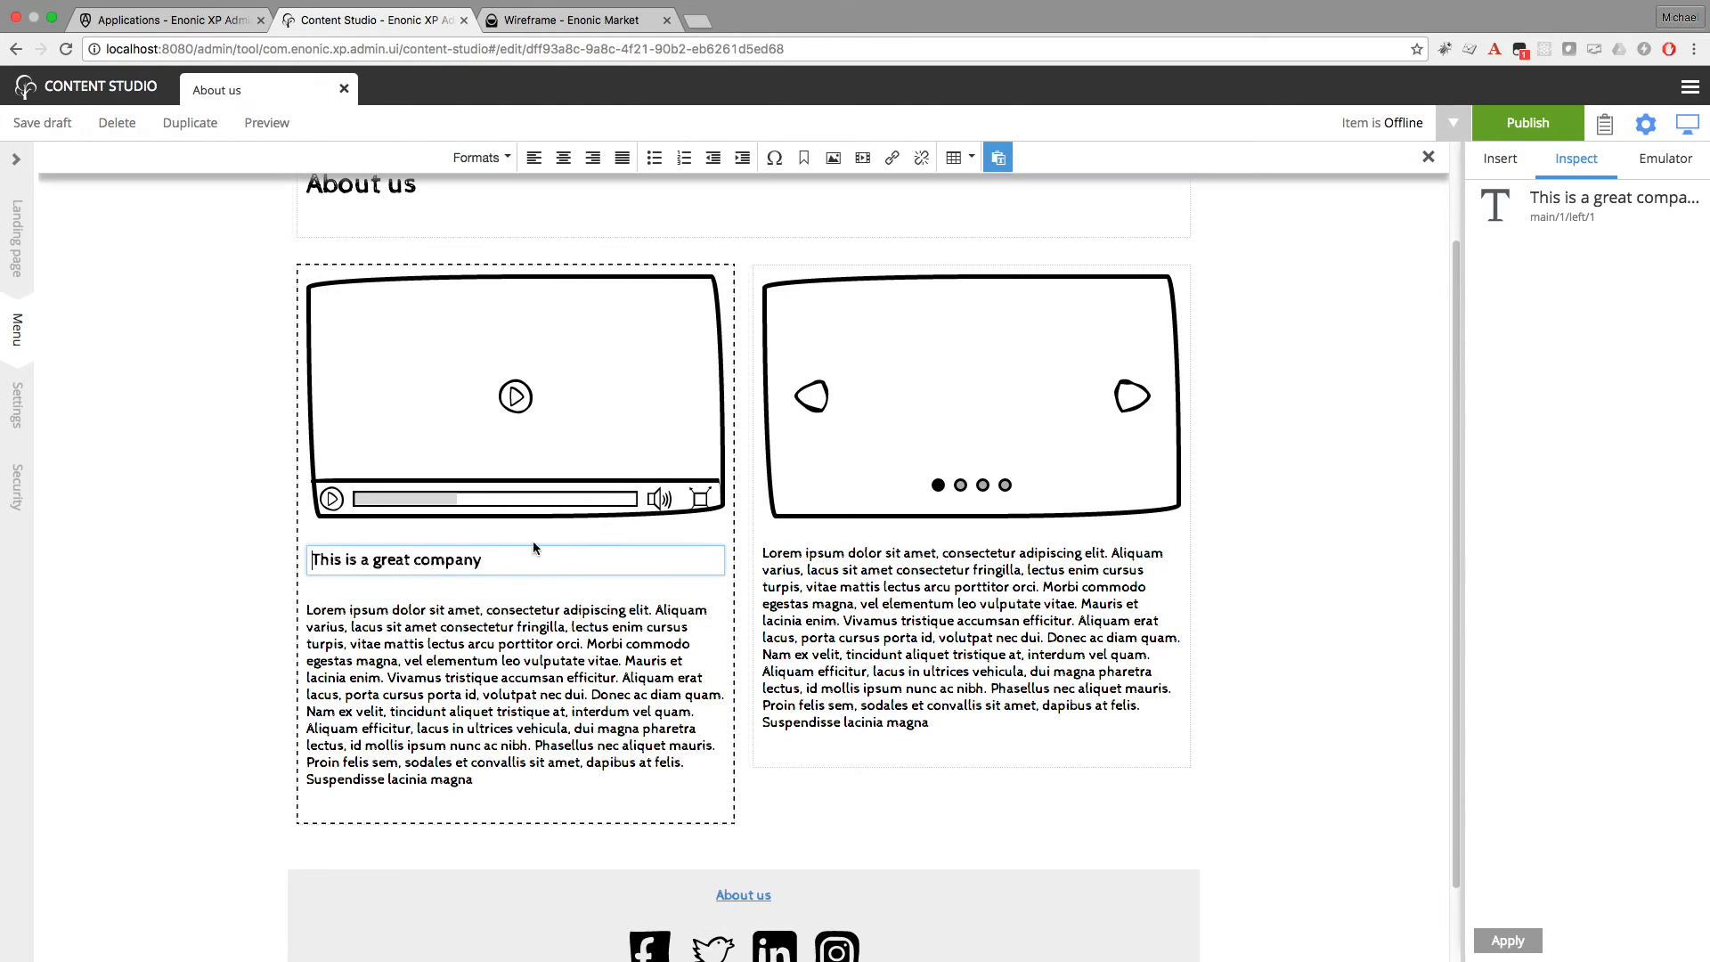
pyautogui.click(579, 587)
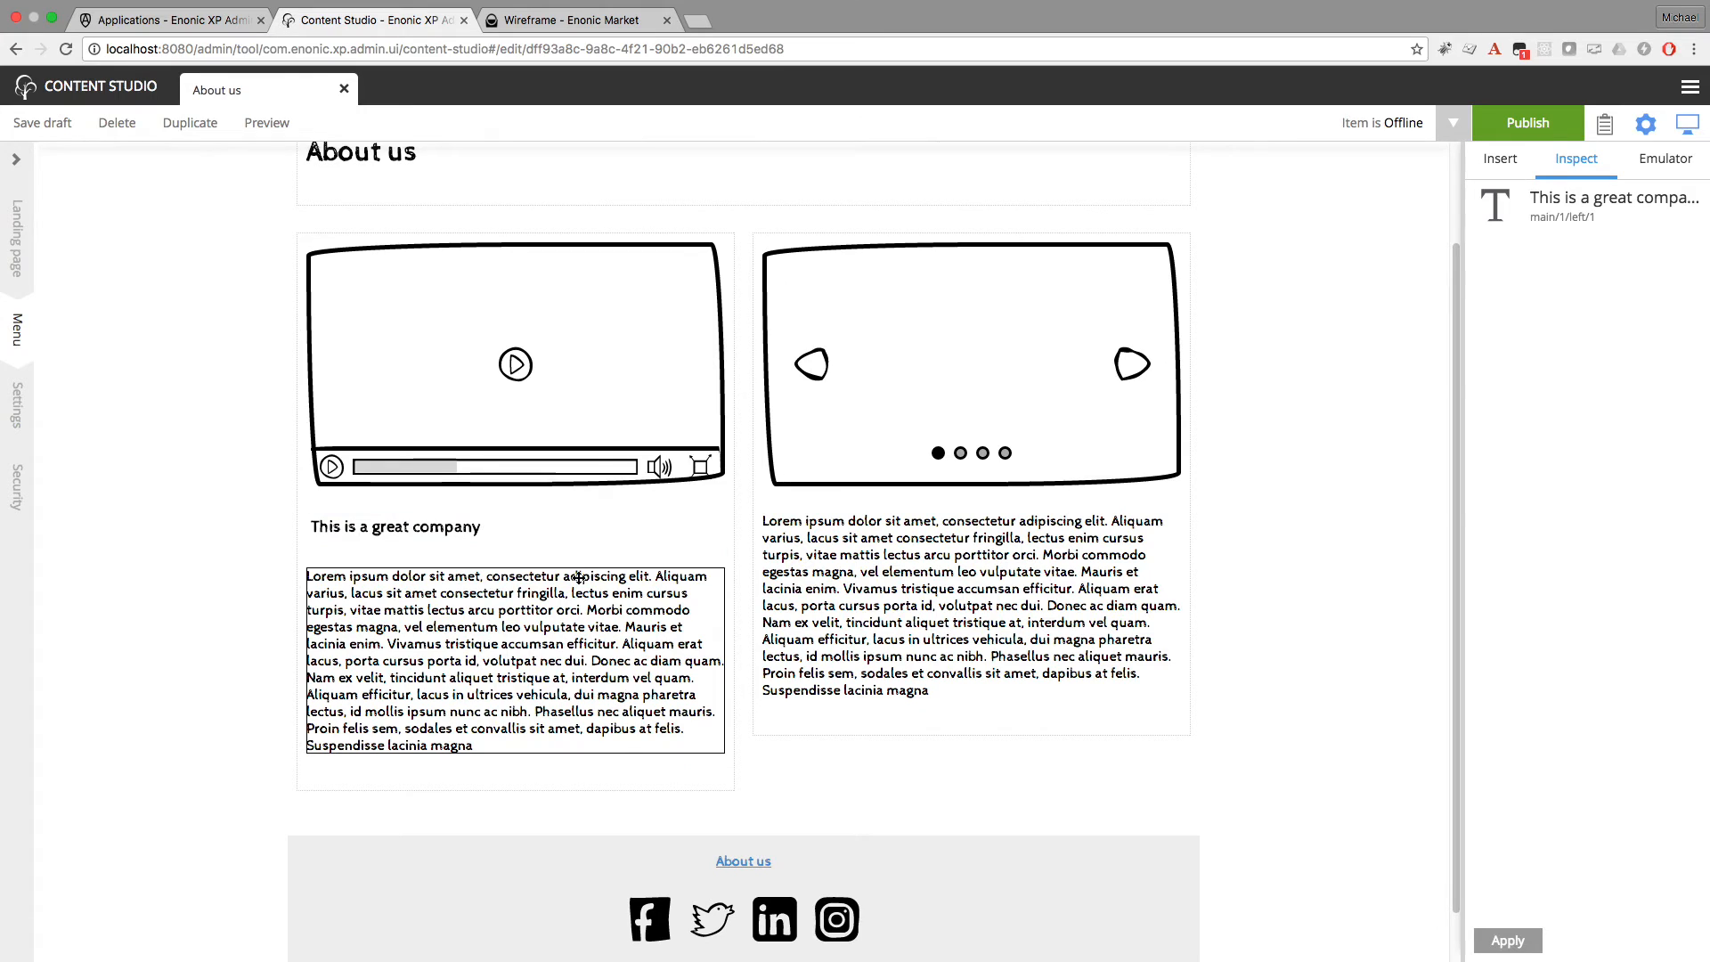
pyautogui.click(570, 533)
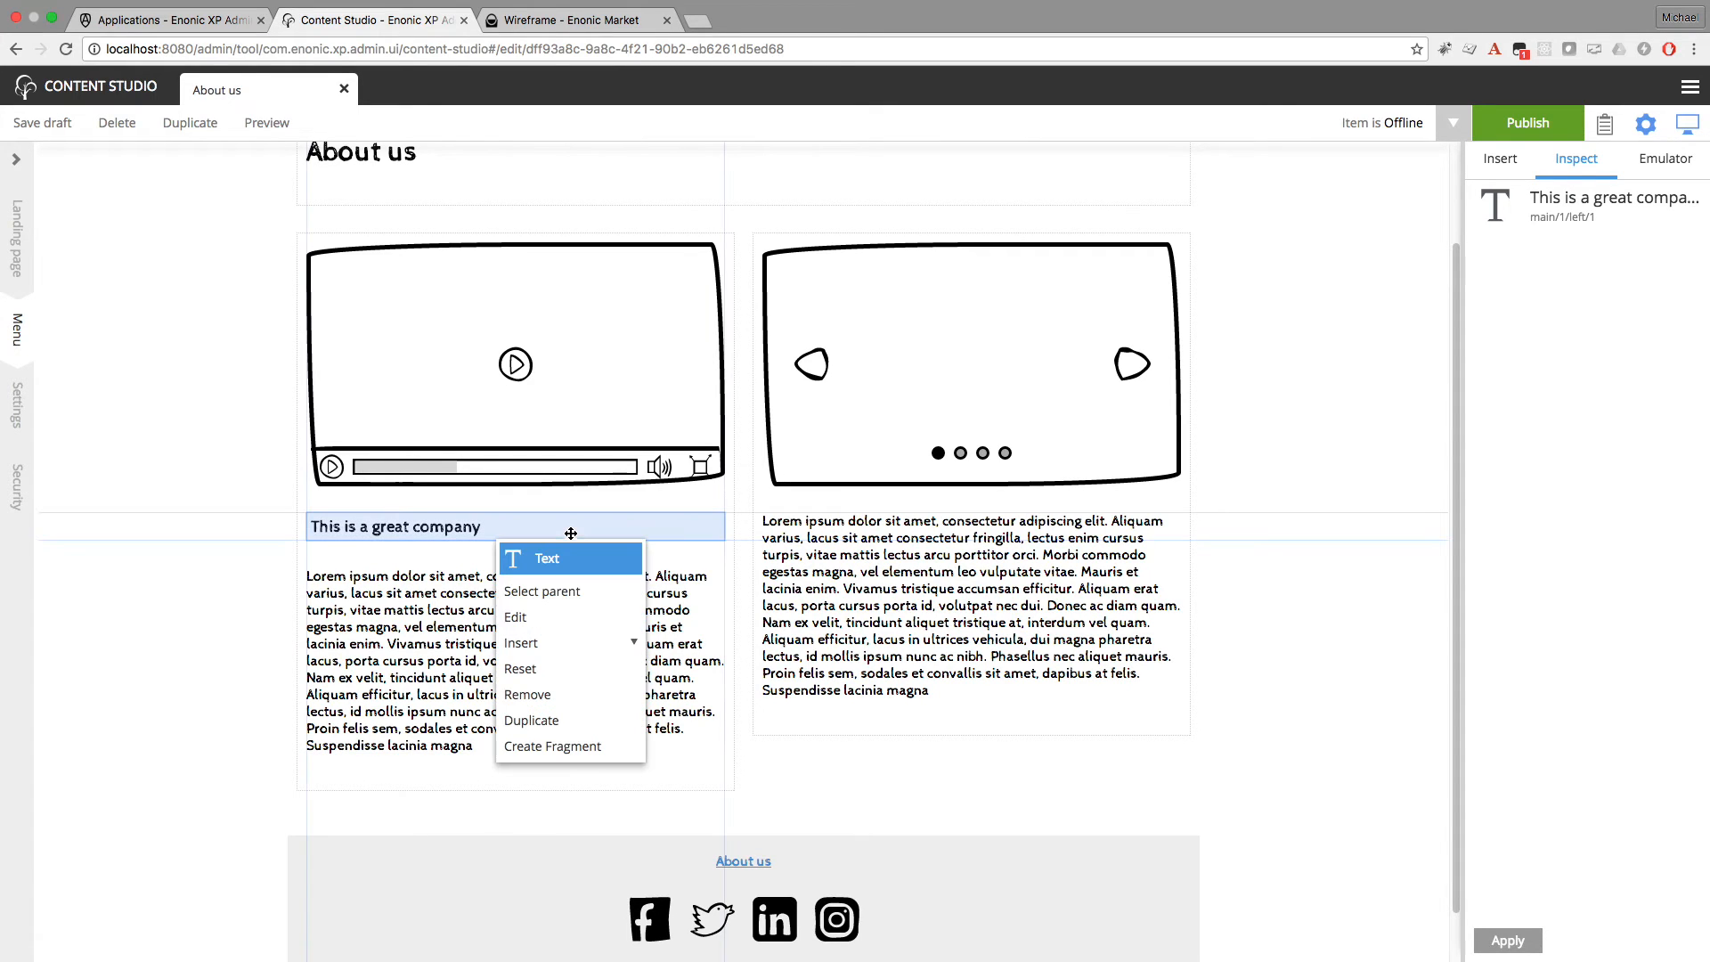
pyautogui.click(532, 719)
pyautogui.moveTo(555, 582)
pyautogui.mouseDown()
pyautogui.moveTo(930, 562)
pyautogui.moveTo(767, 563)
pyautogui.mouseUp()
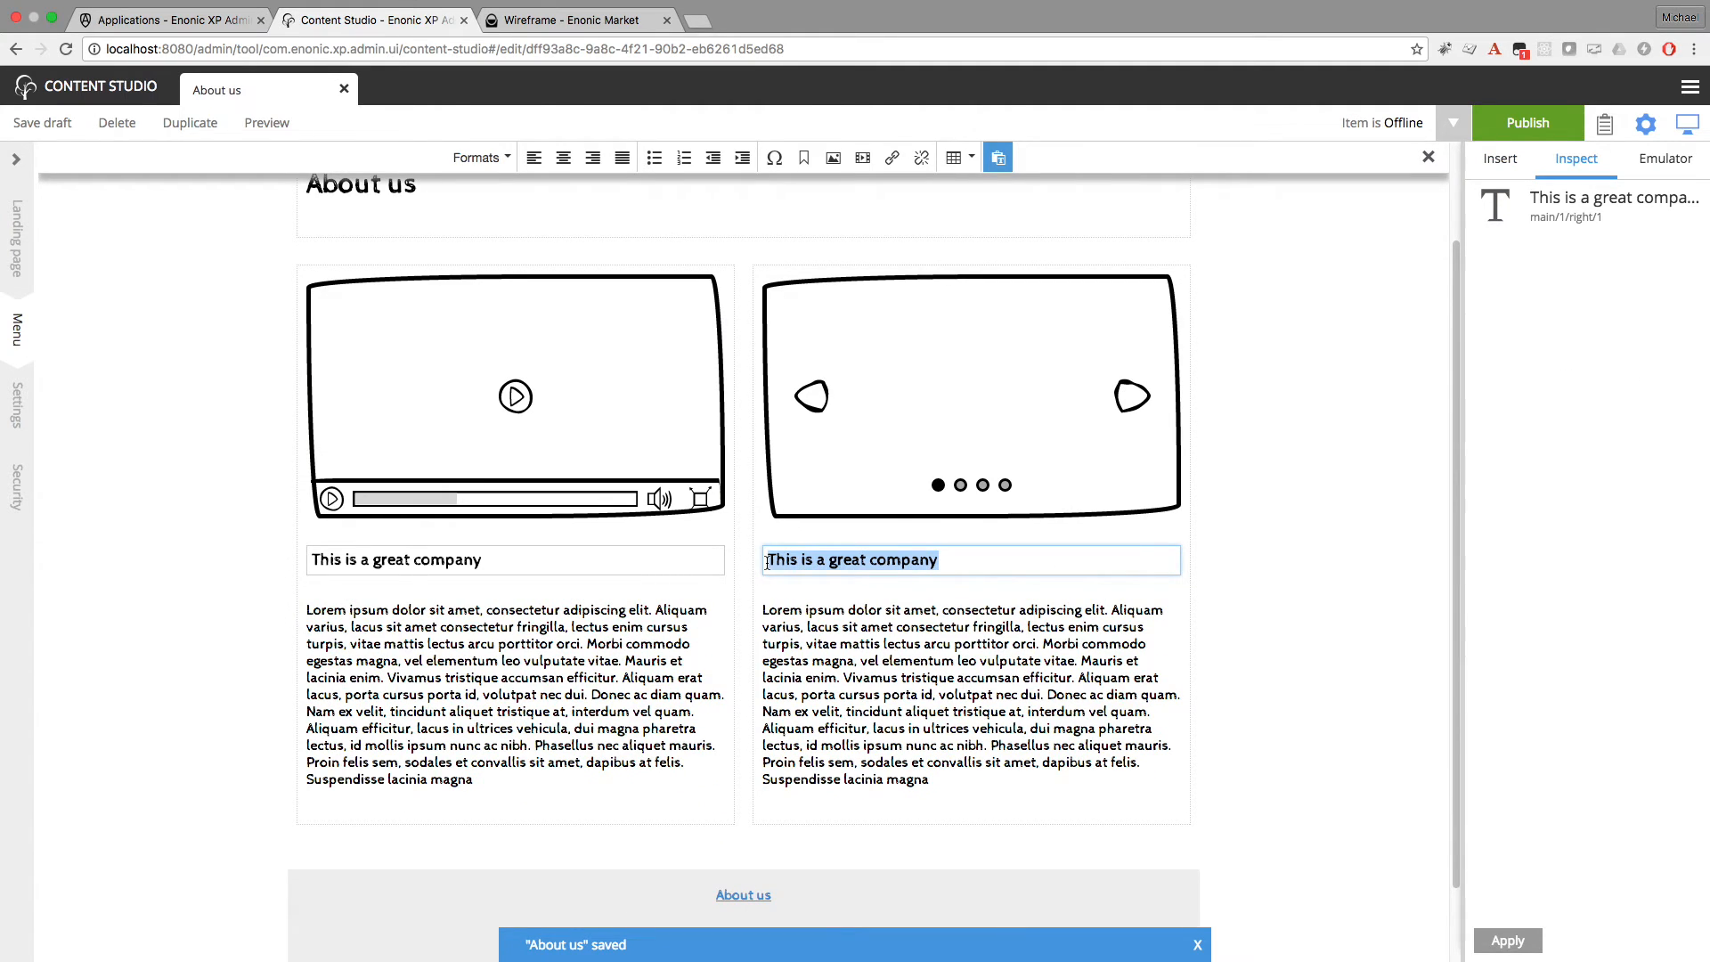
pyautogui.write('Meet th')
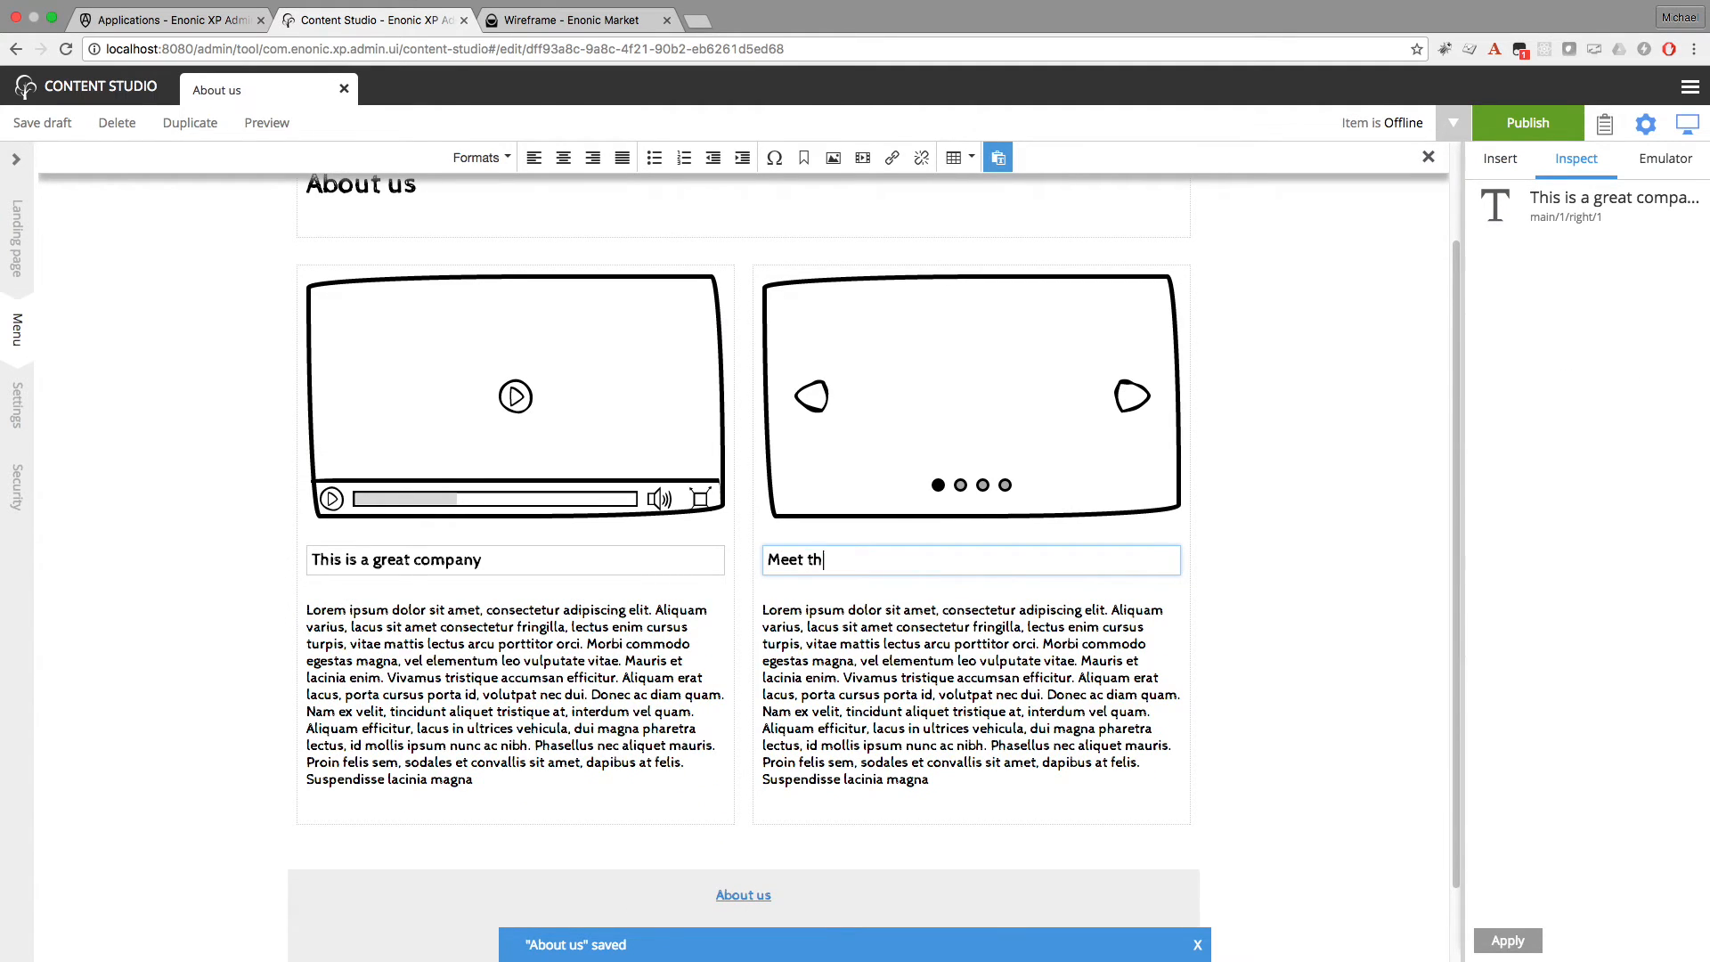
pyautogui.write('e team')
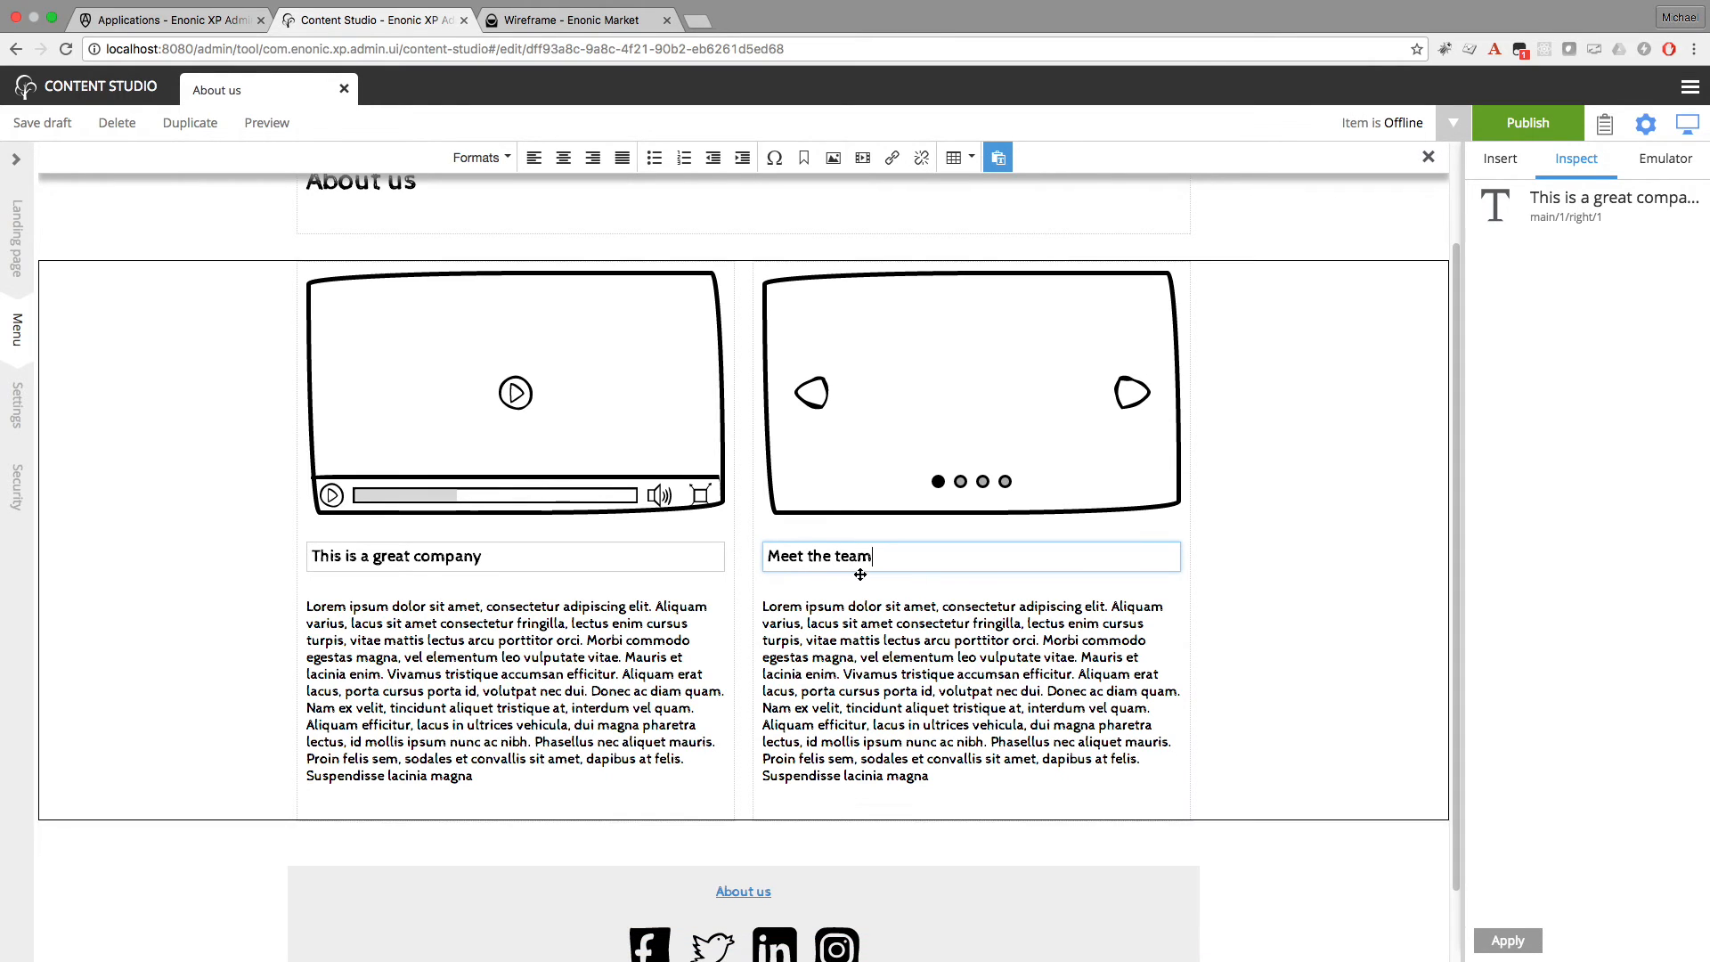
pyautogui.click(1265, 515)
pyautogui.scroll(-1, 1266, 517)
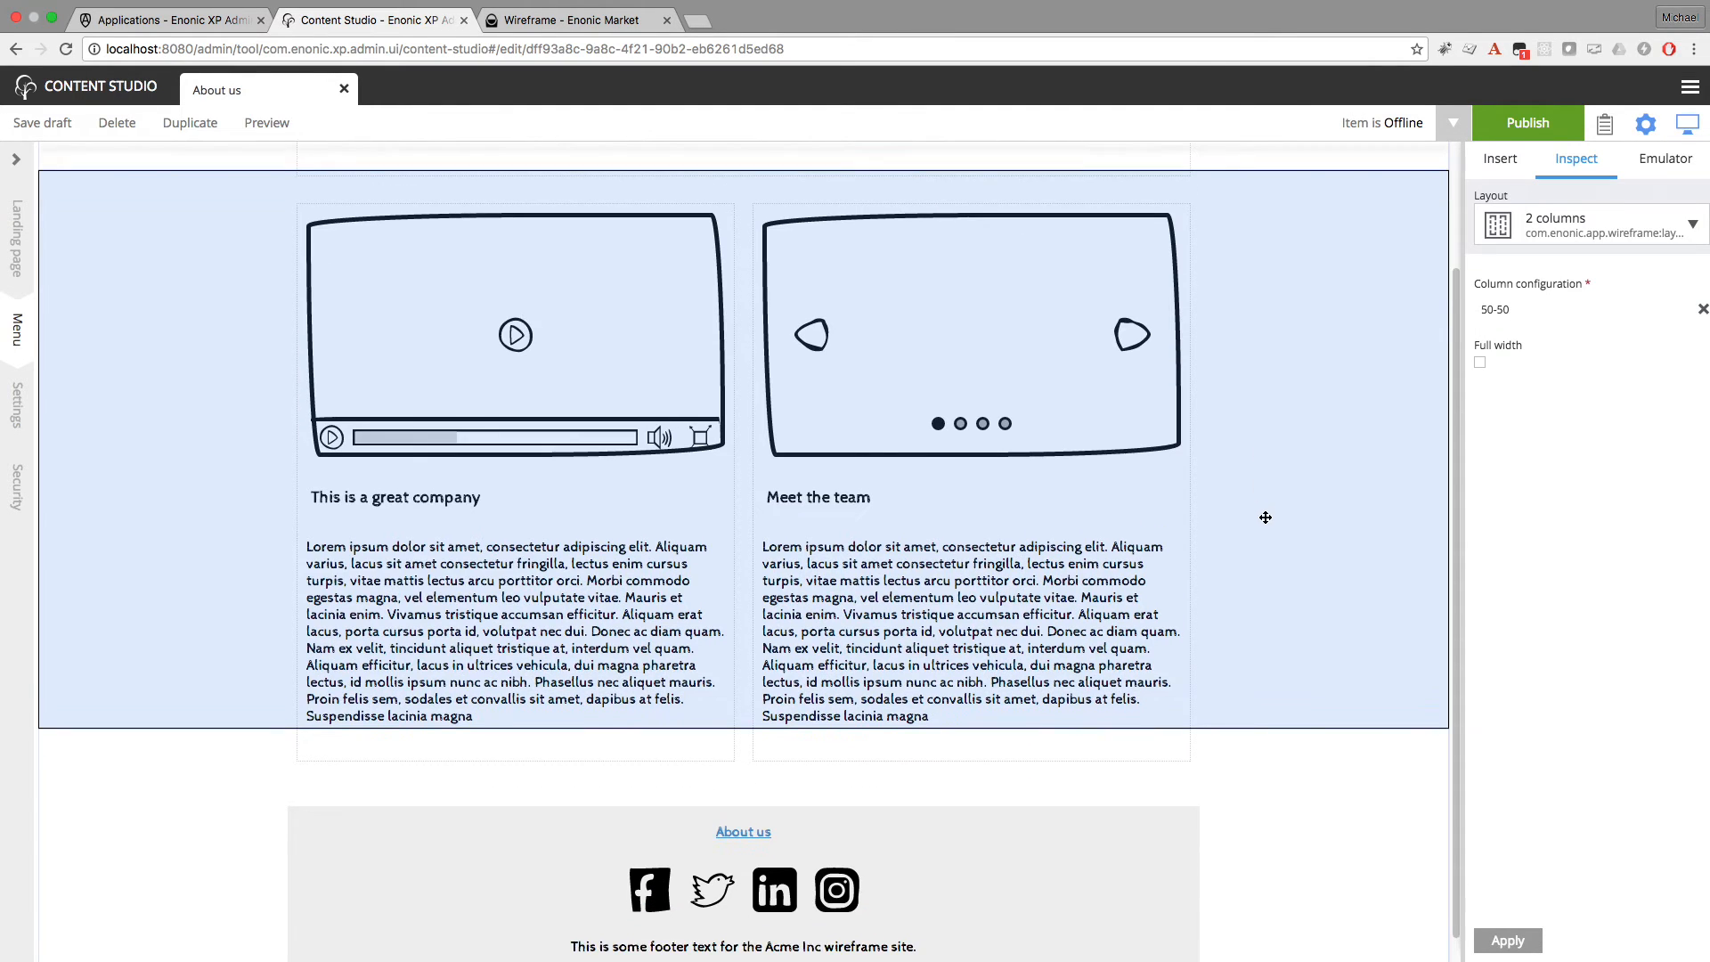
pyautogui.scroll(2, 1266, 518)
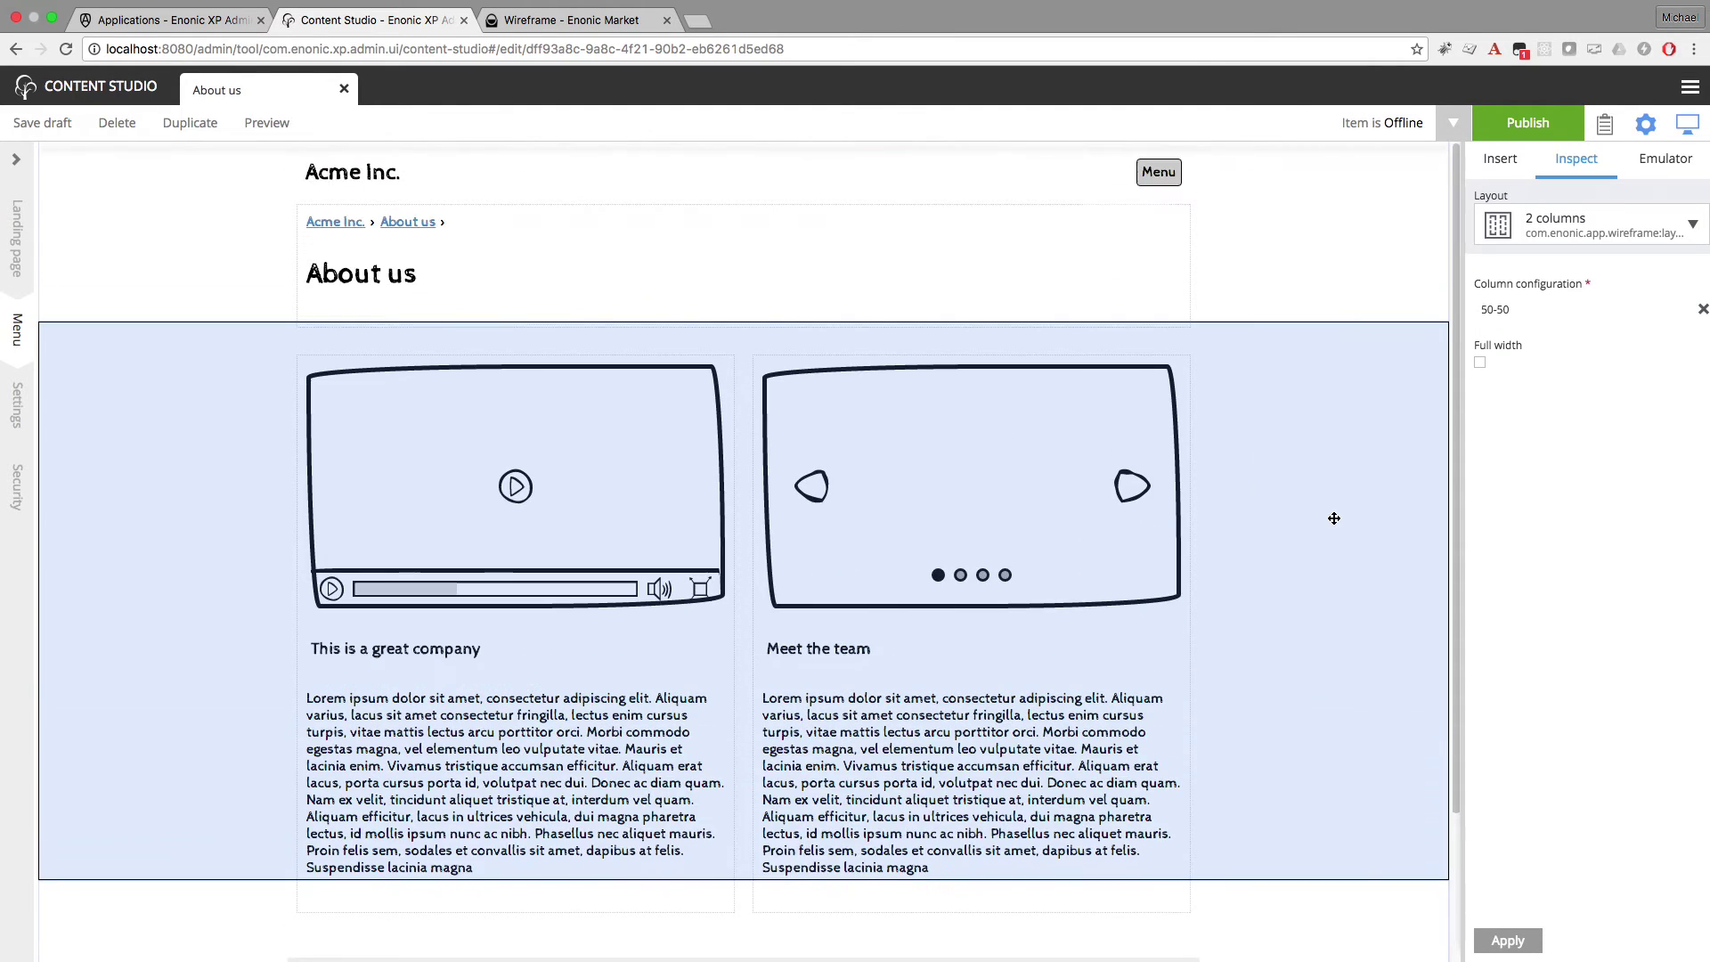
# Save the About us draft, close its editor and select the Templates folder under Acme Inc
pyautogui.click(412, 166)
pyautogui.click(43, 124)
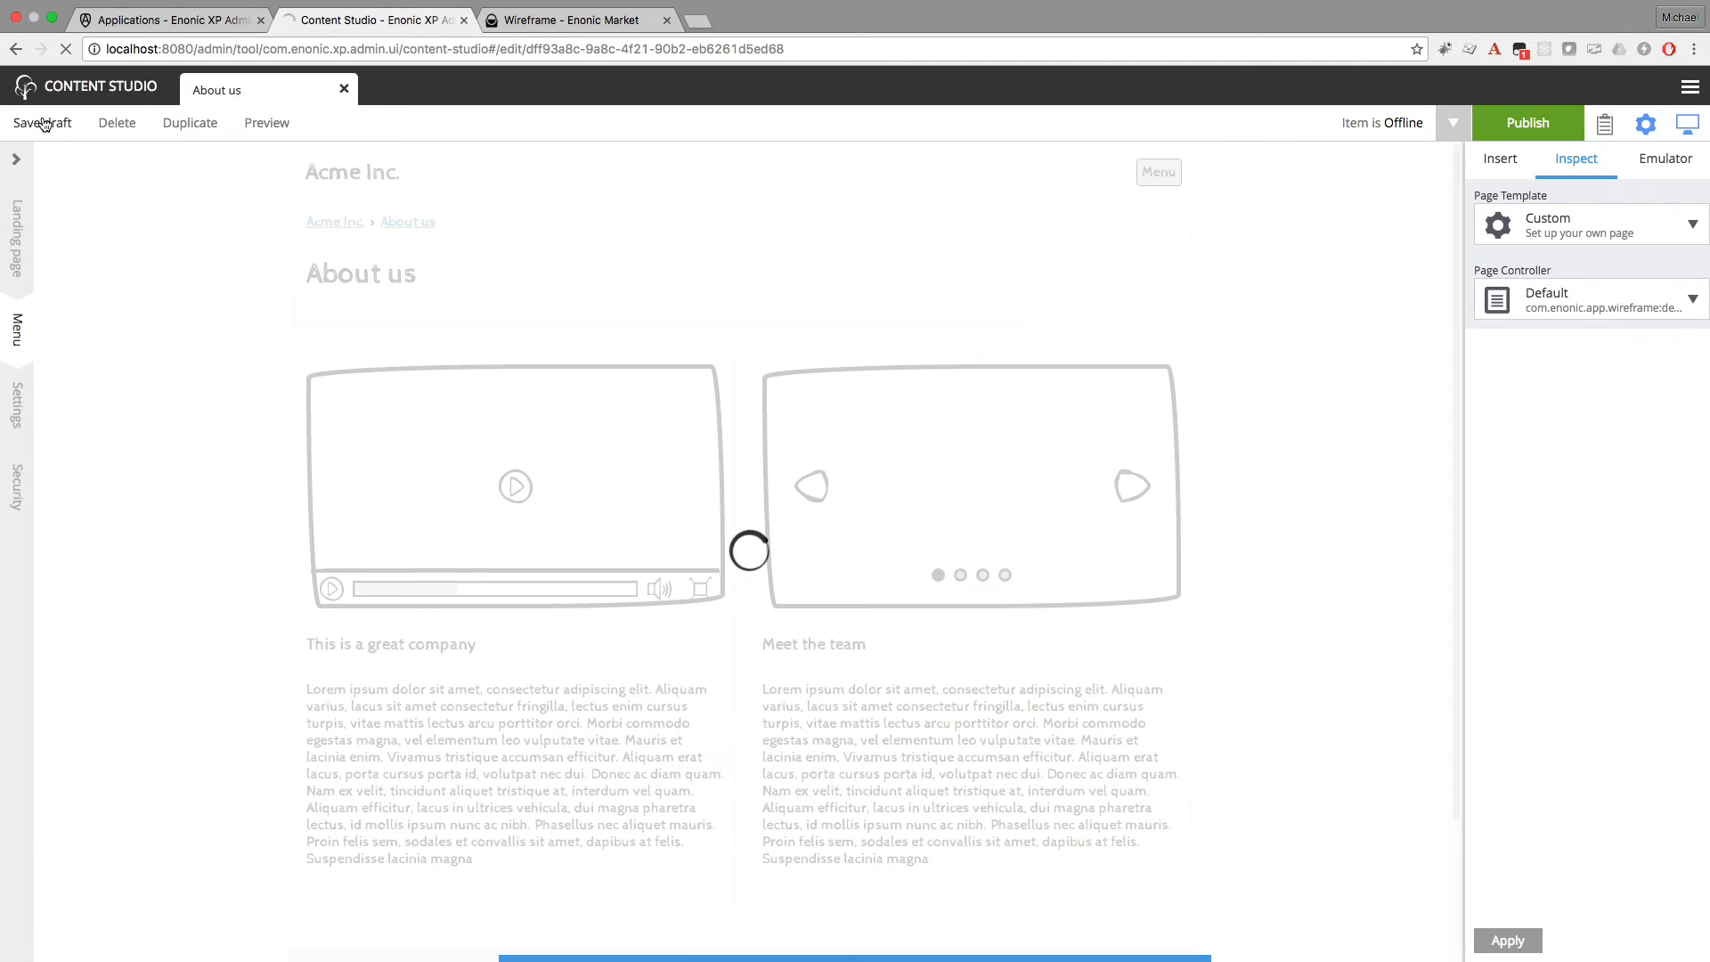
pyautogui.click(345, 88)
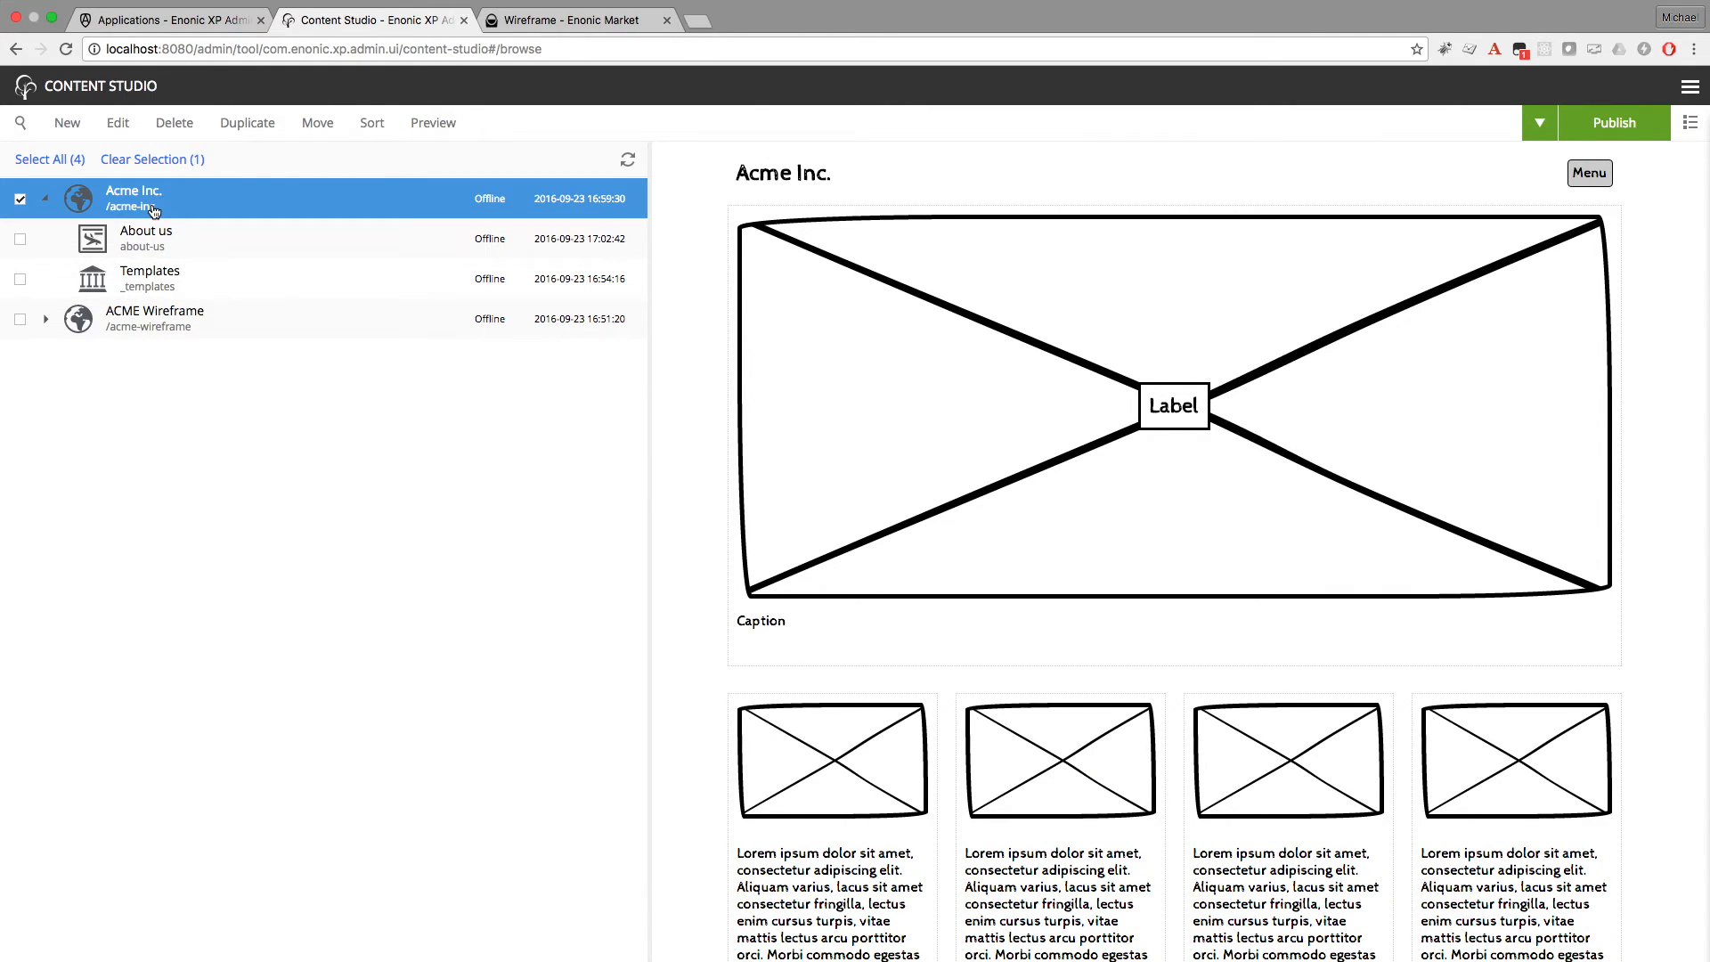
pyautogui.click(152, 244)
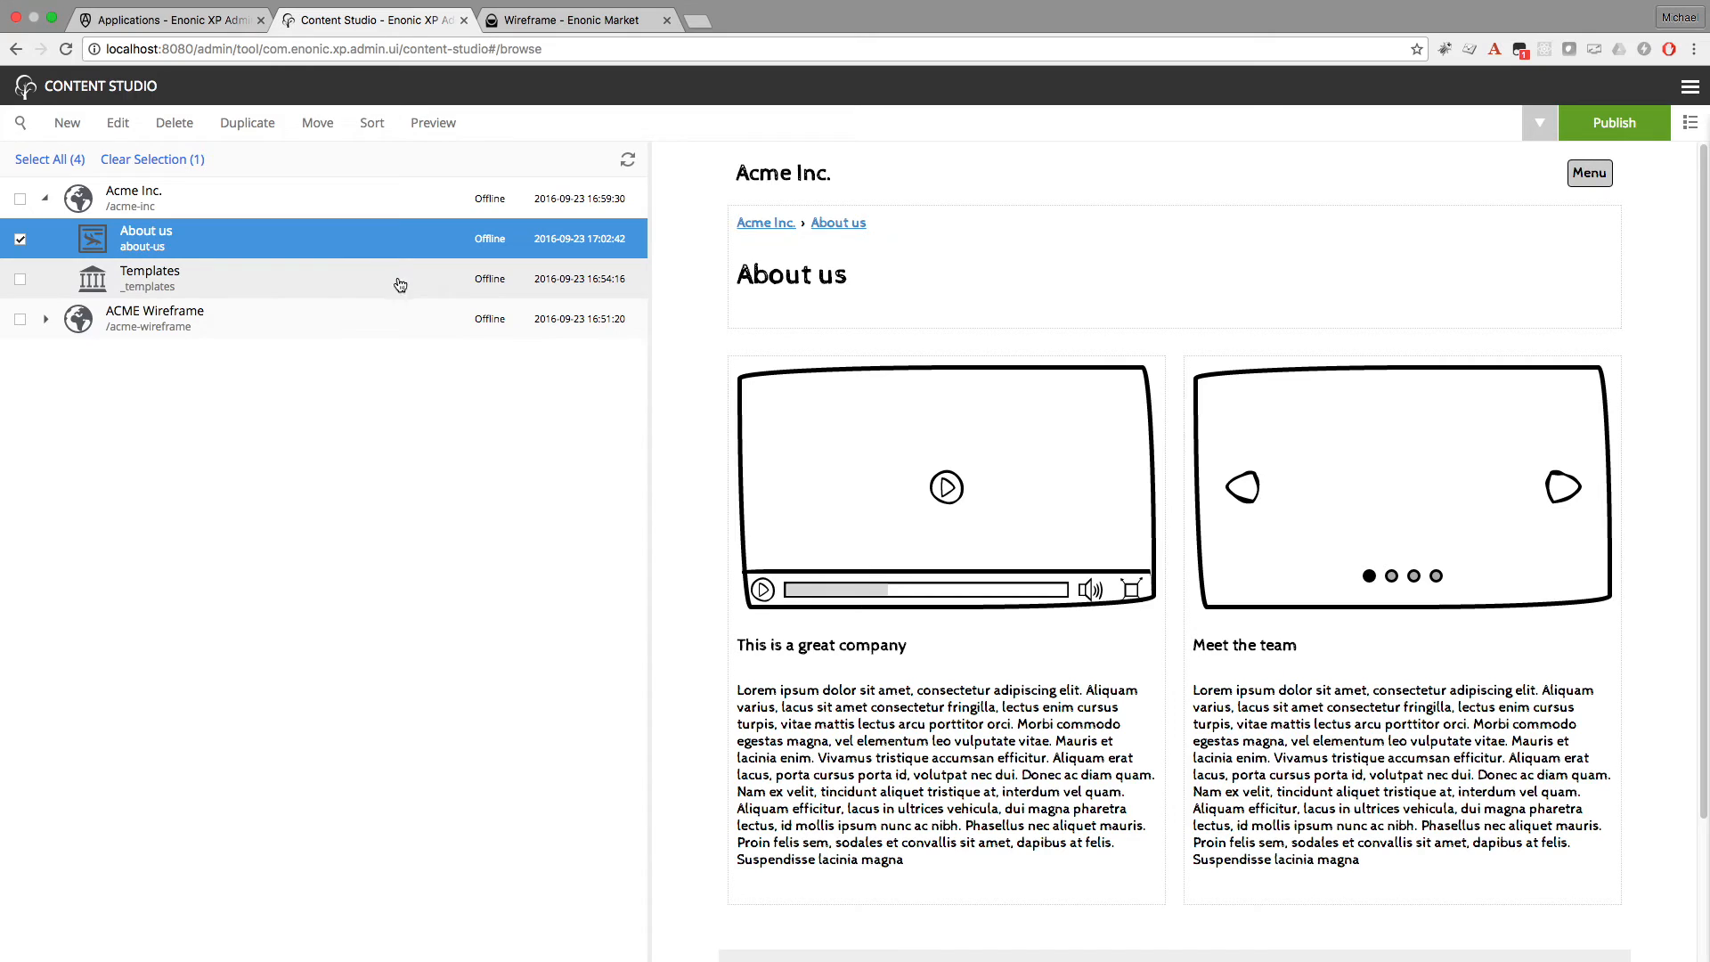
pyautogui.click(172, 287)
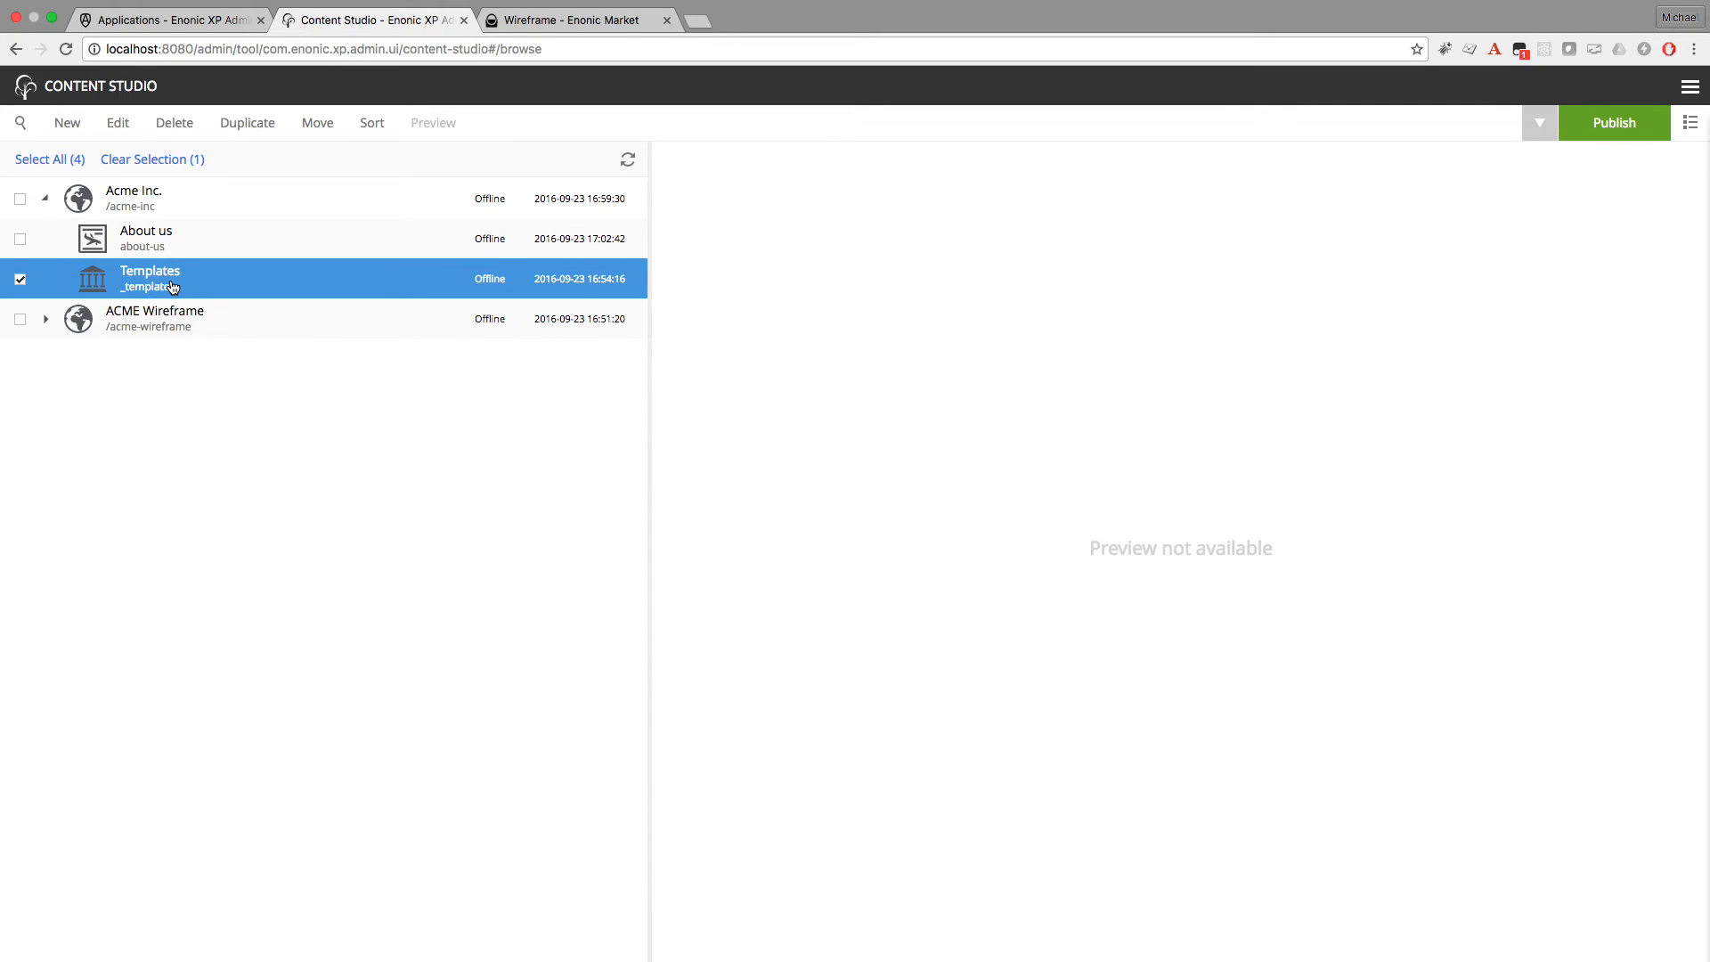
pyautogui.rightClick(172, 287)
# Create a new Page template named Default in Templates that supports Landing page
pyautogui.click(193, 299)
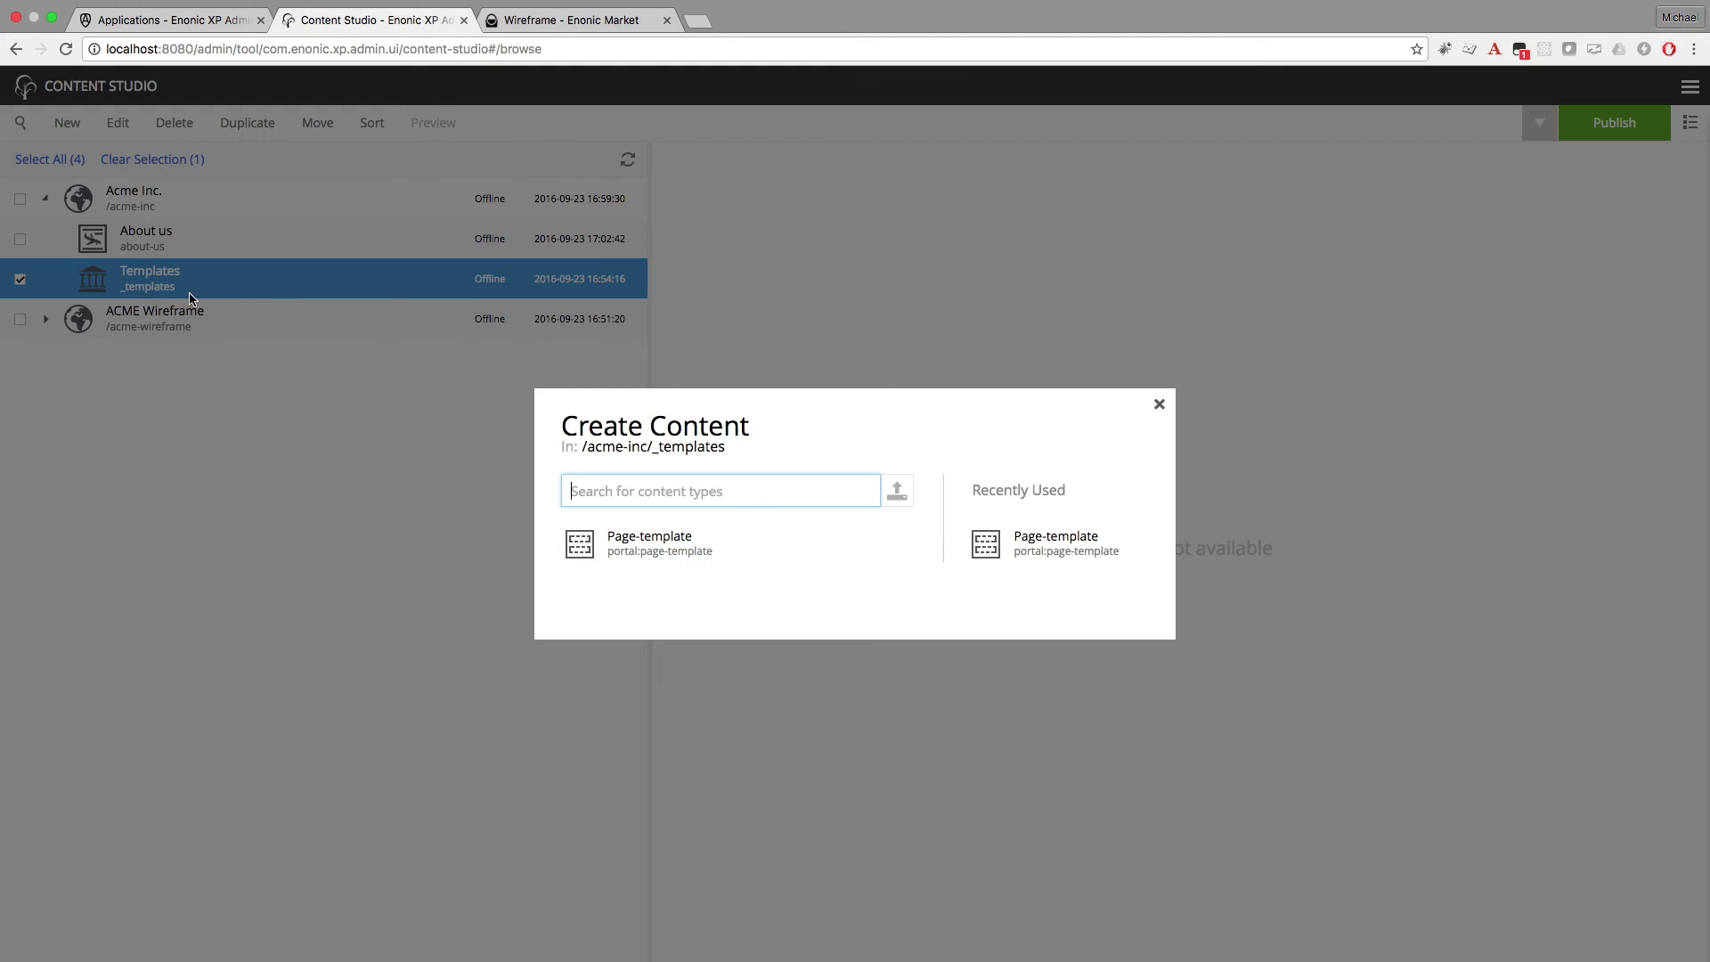
pyautogui.click(642, 561)
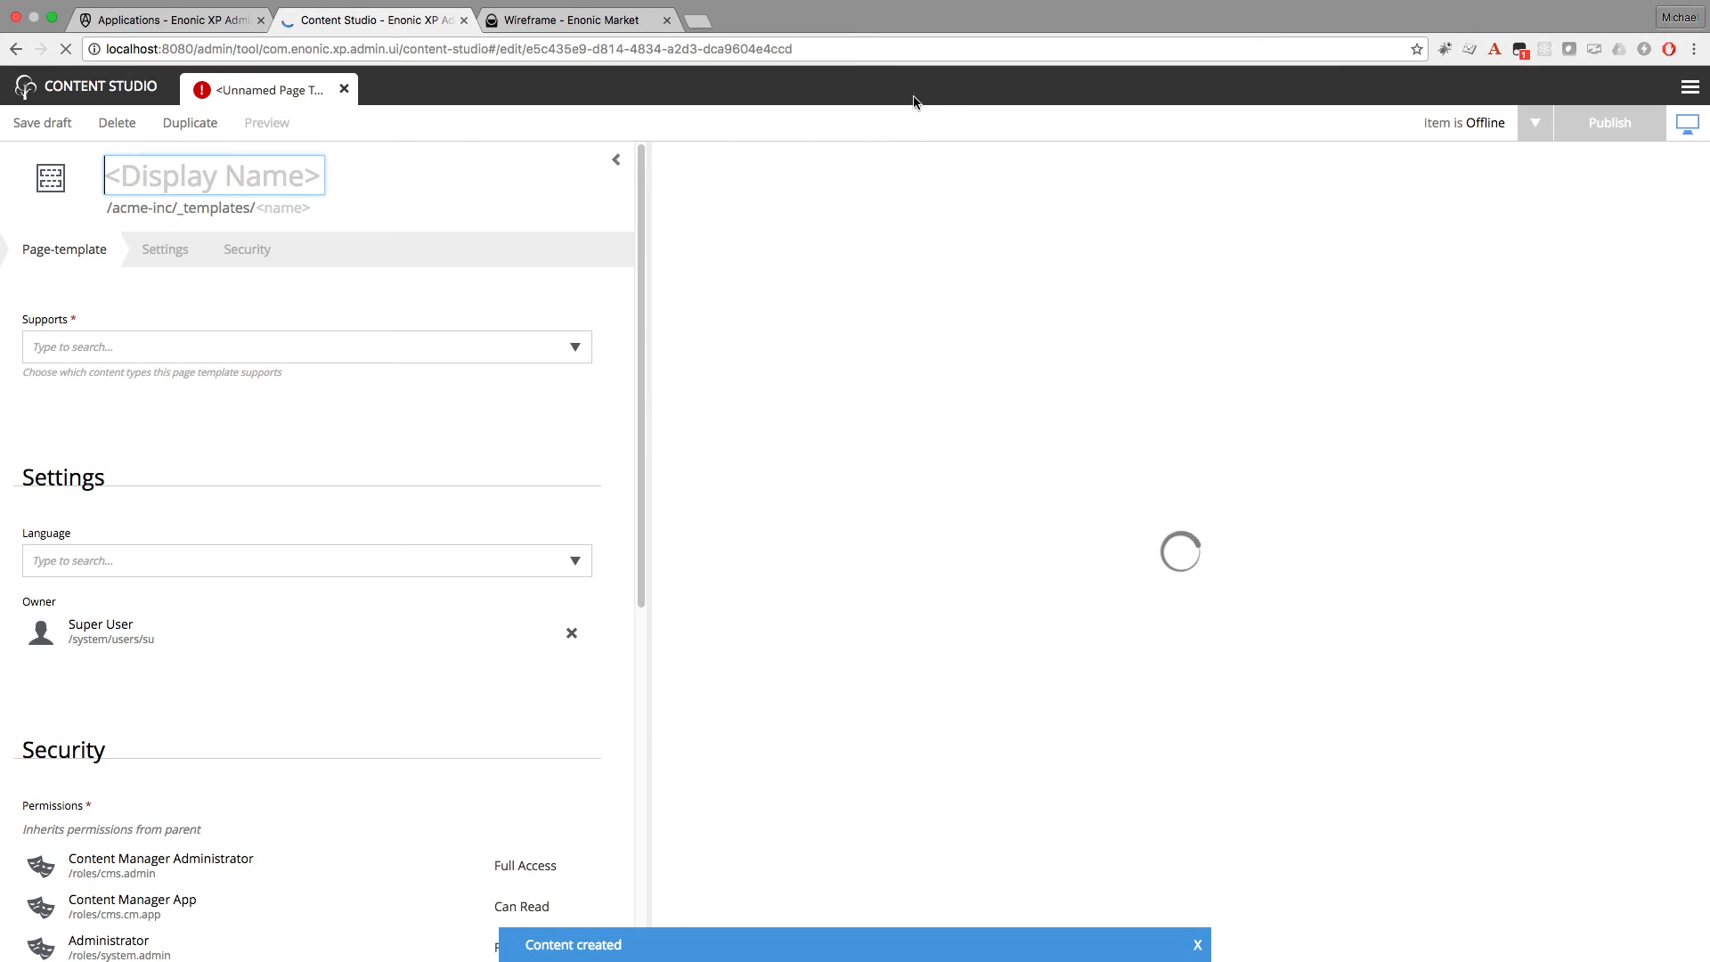
pyautogui.write('D')
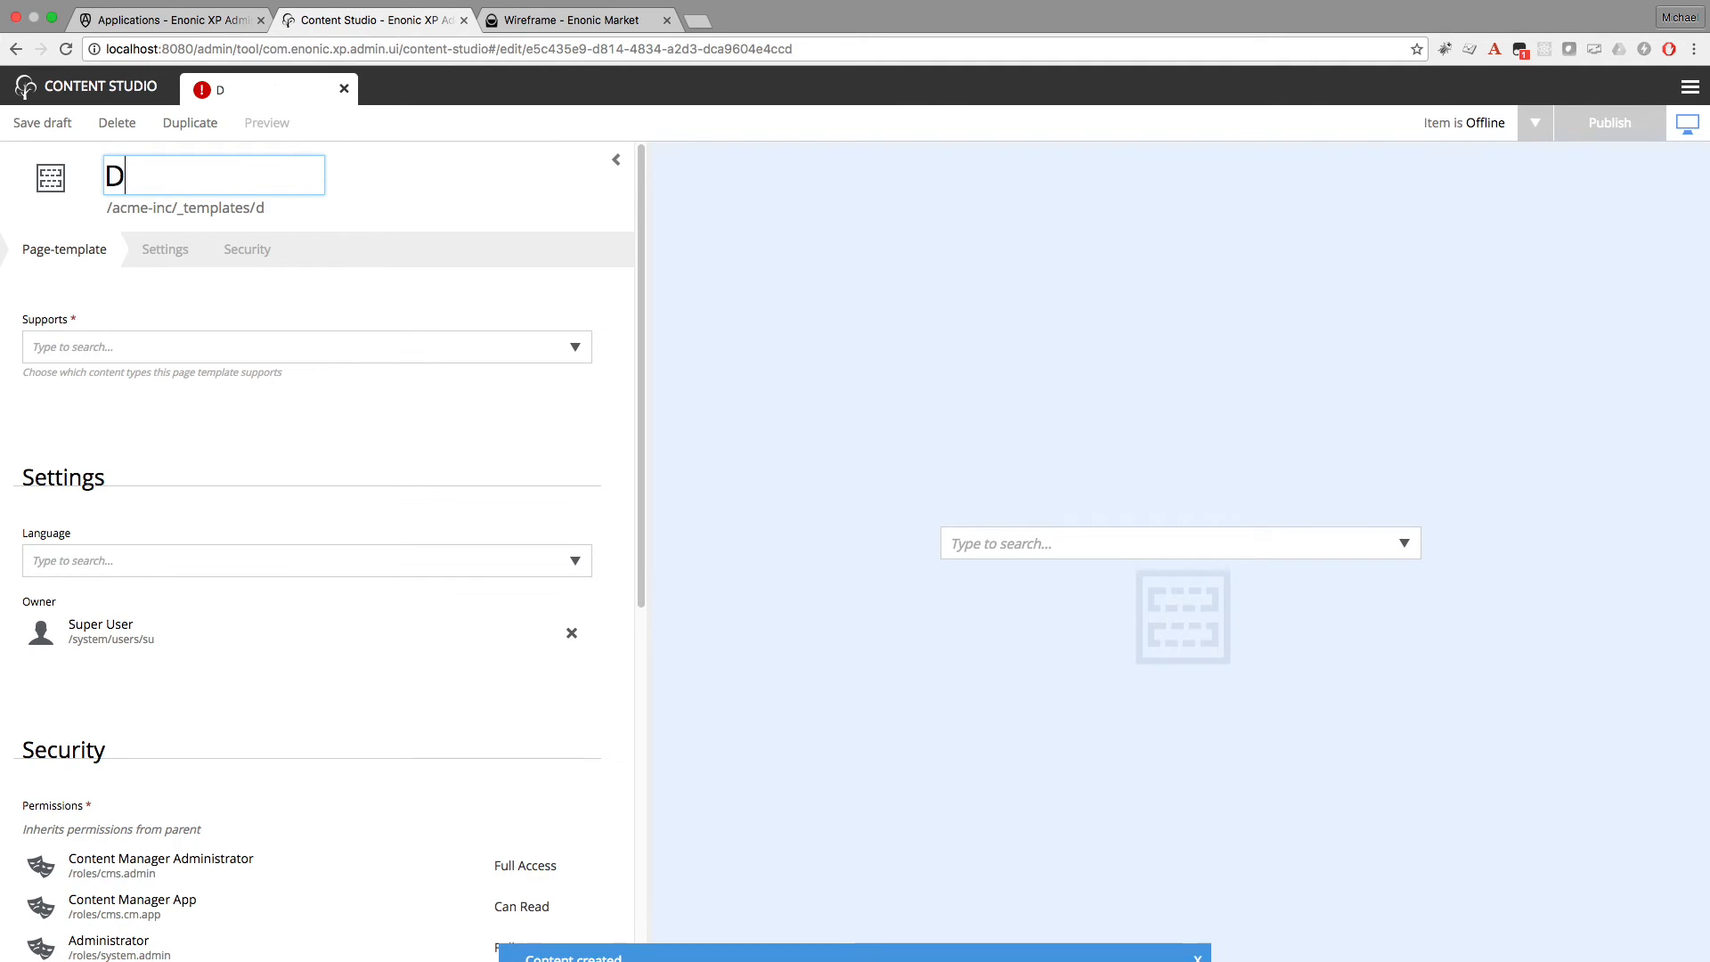
pyautogui.write('efault')
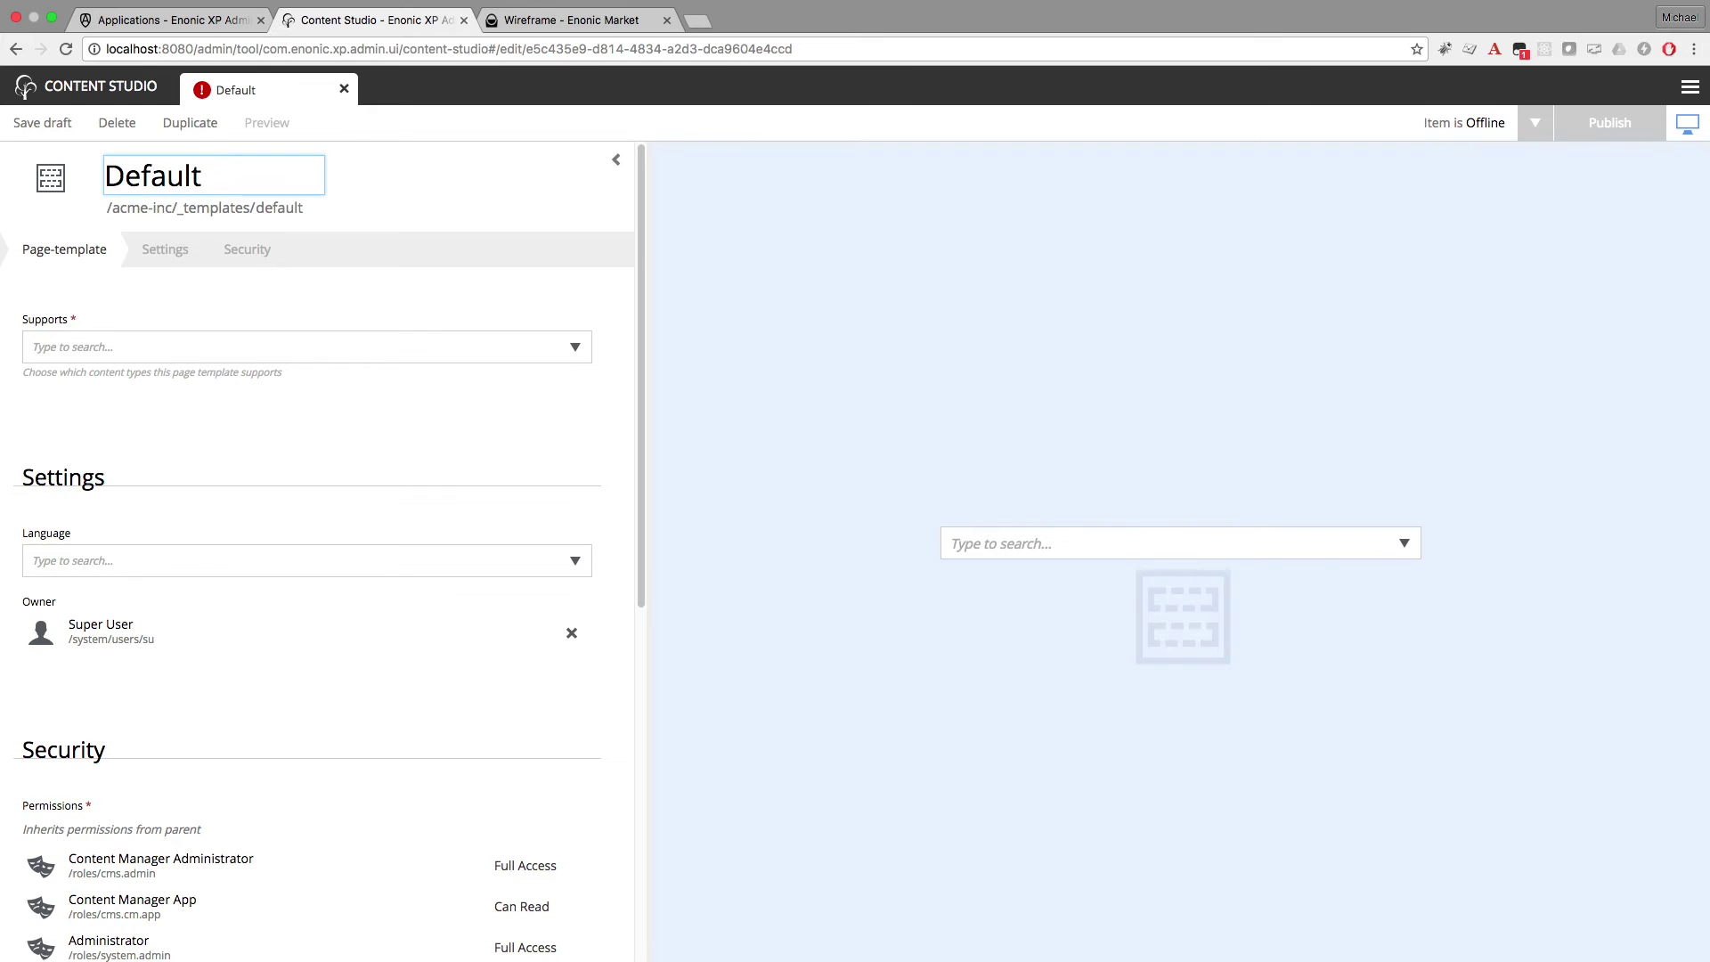
pyautogui.press('Tab')
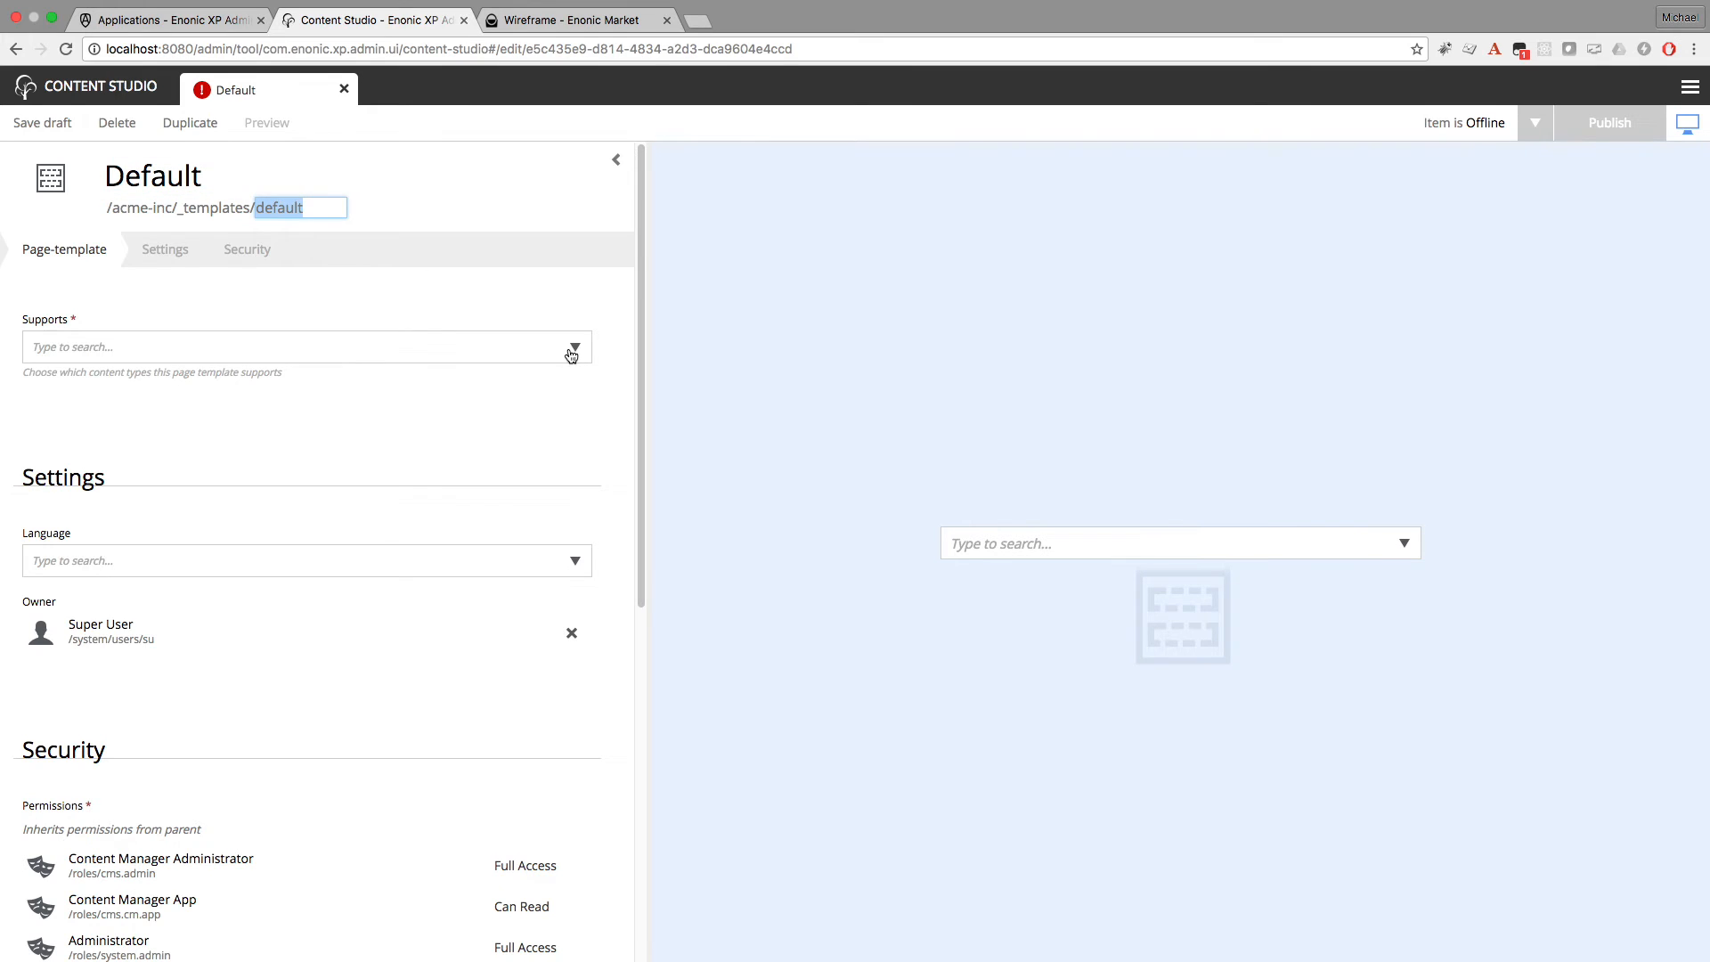
pyautogui.click(572, 350)
pyautogui.write('land')
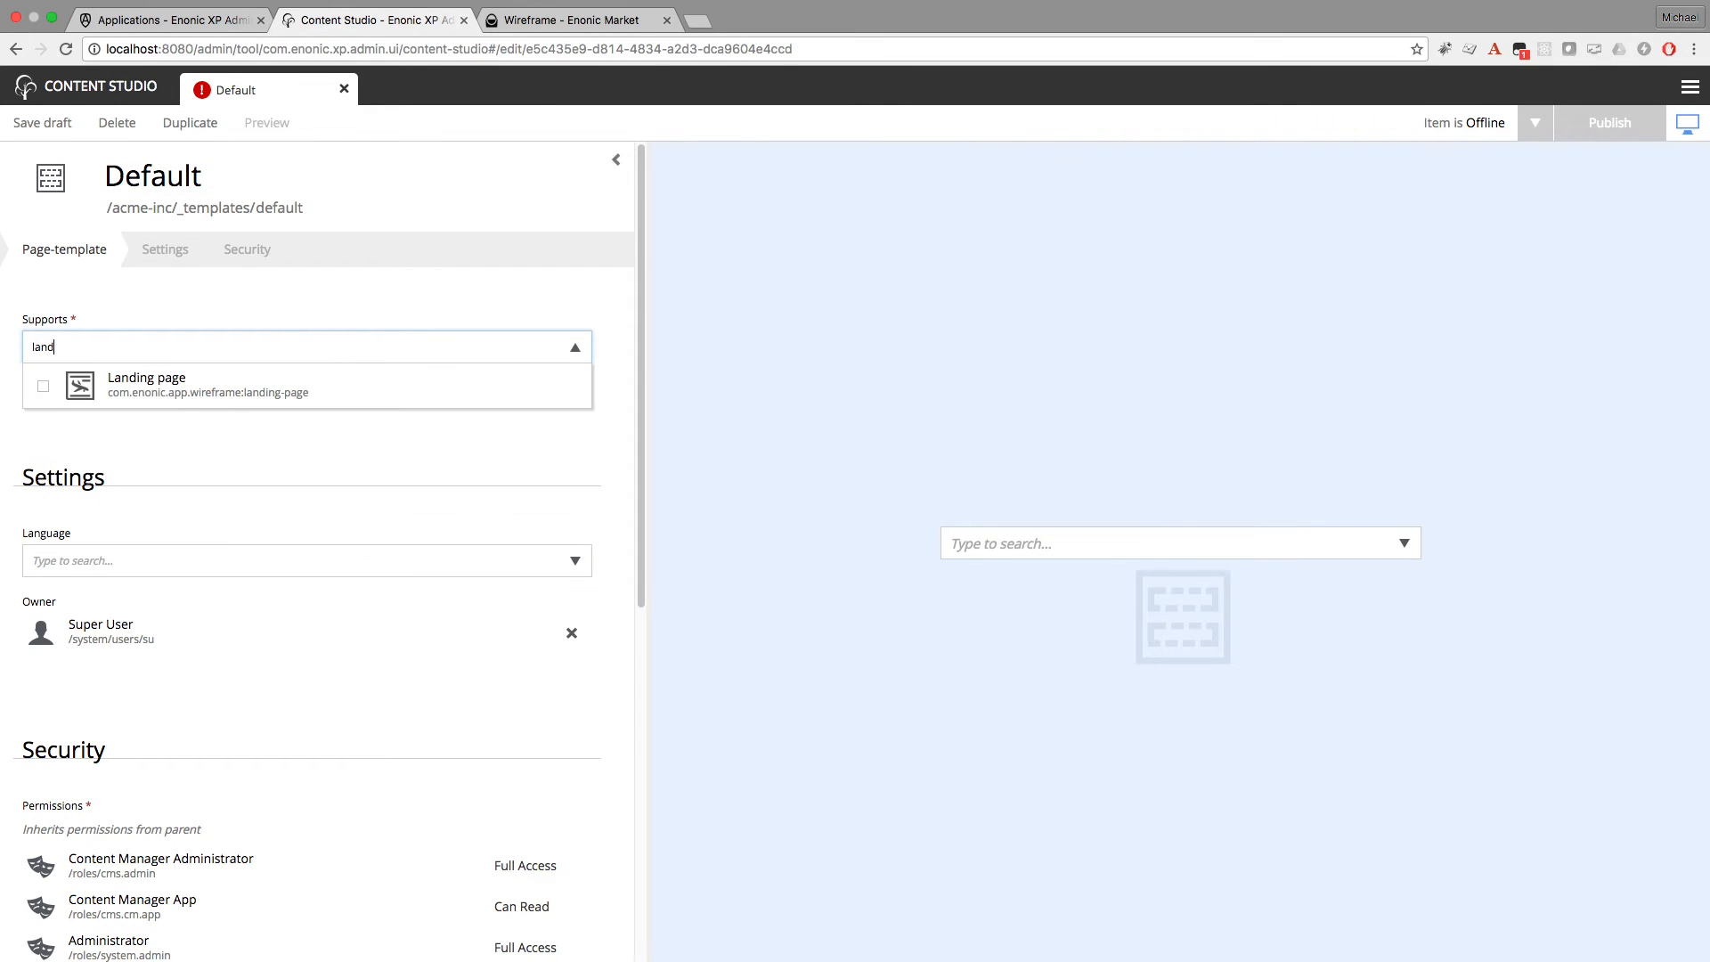
pyautogui.click(291, 388)
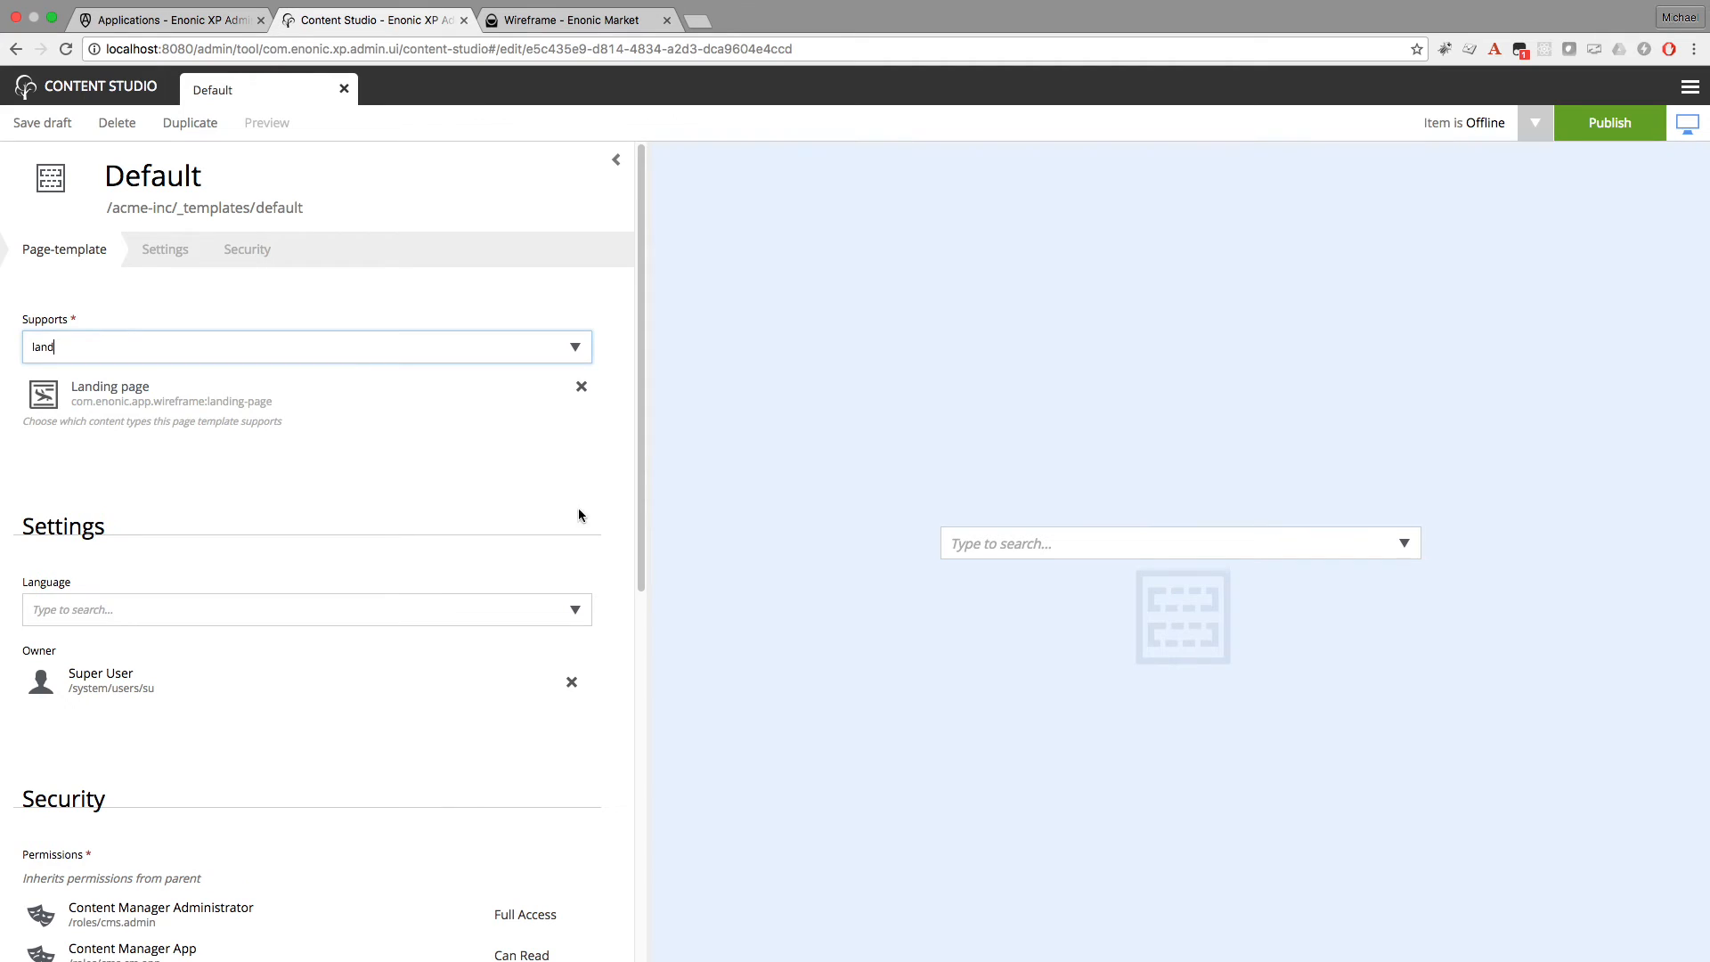
# Apply the Default controller and drop a 1-column layout into the template
pyautogui.click(1241, 540)
pyautogui.click(1403, 547)
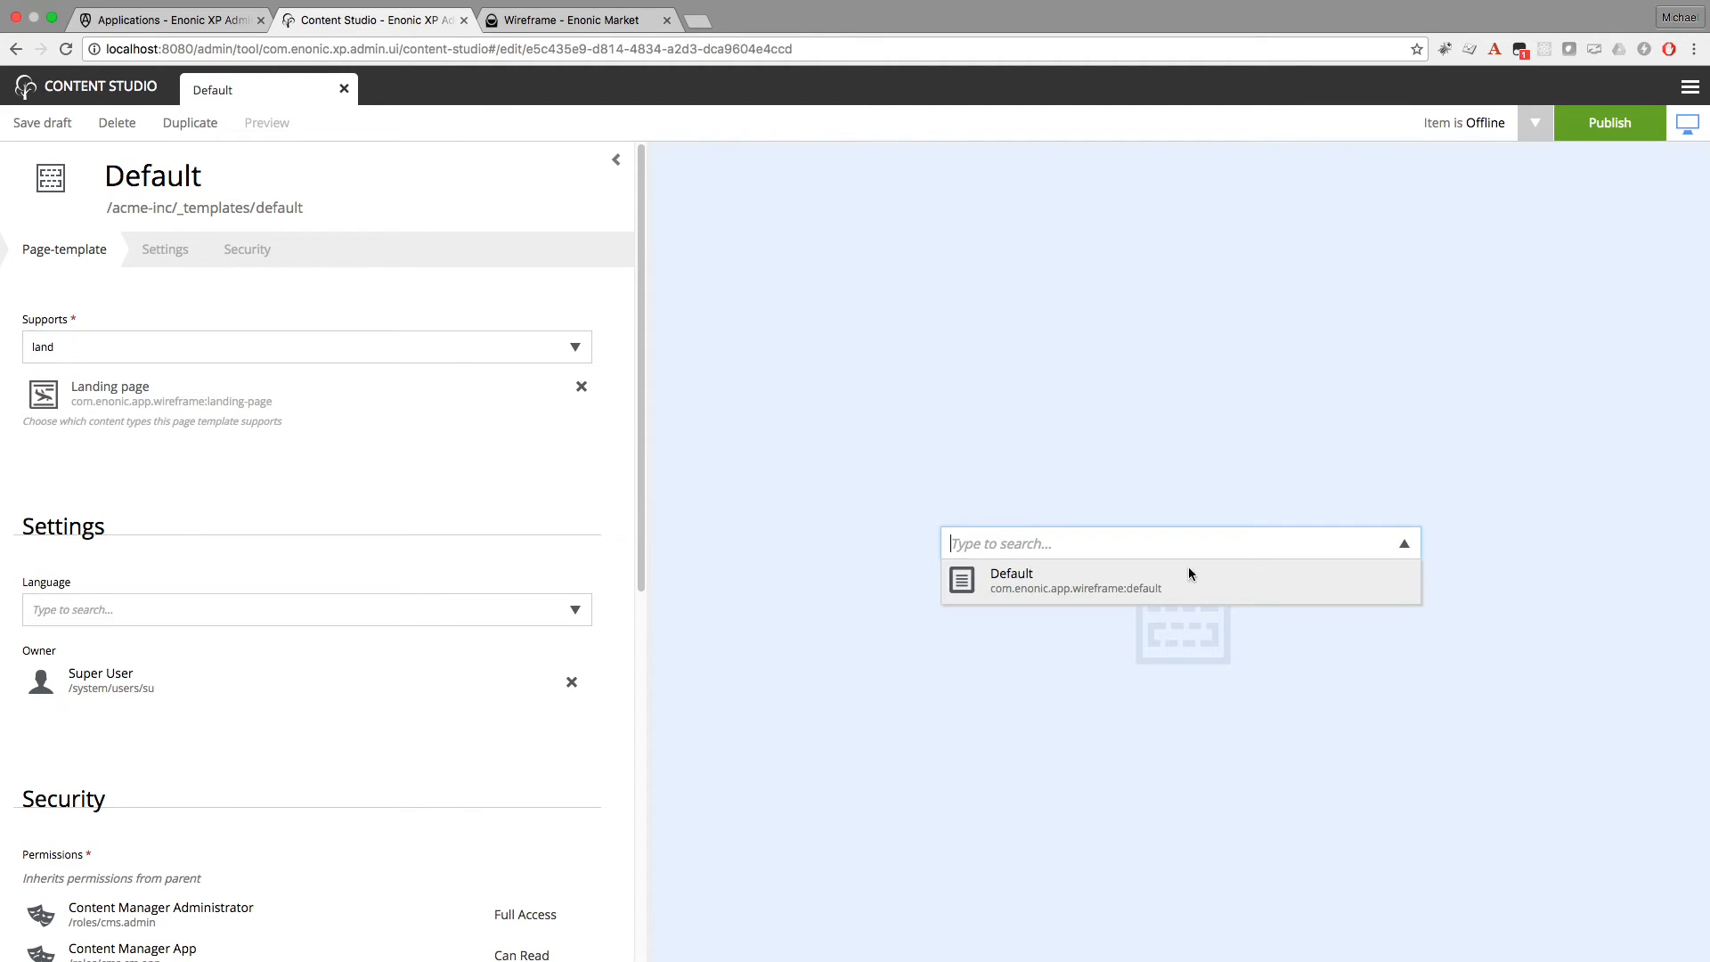
pyautogui.click(1142, 575)
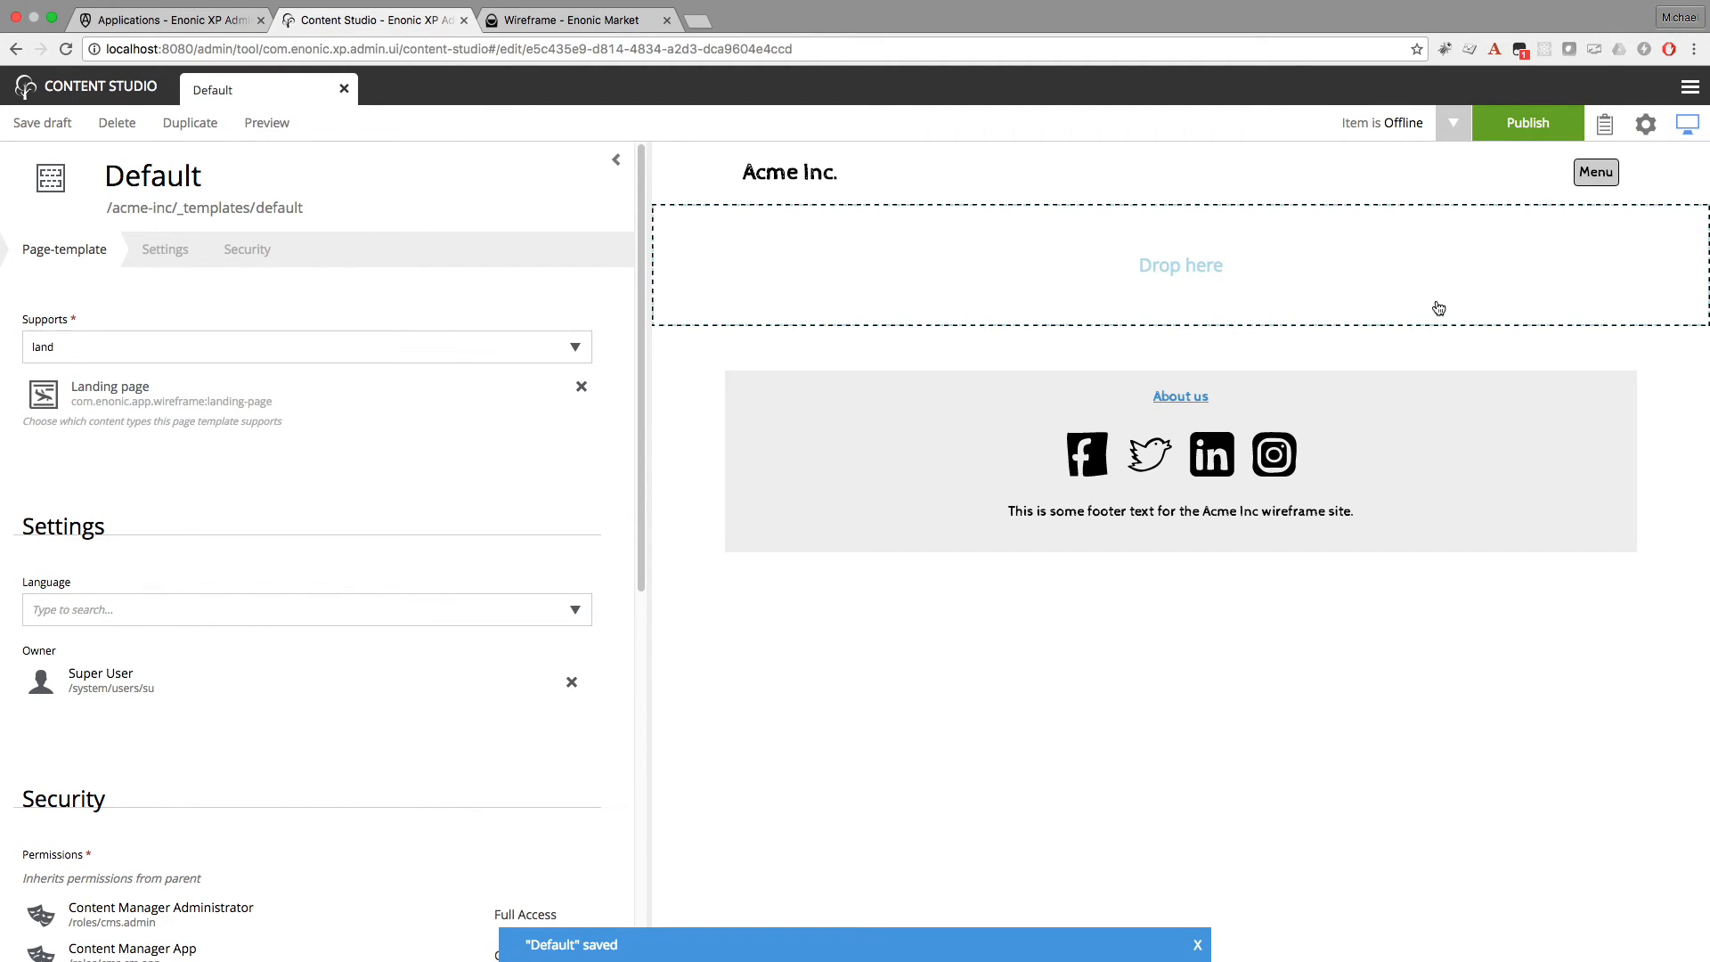
pyautogui.click(1643, 125)
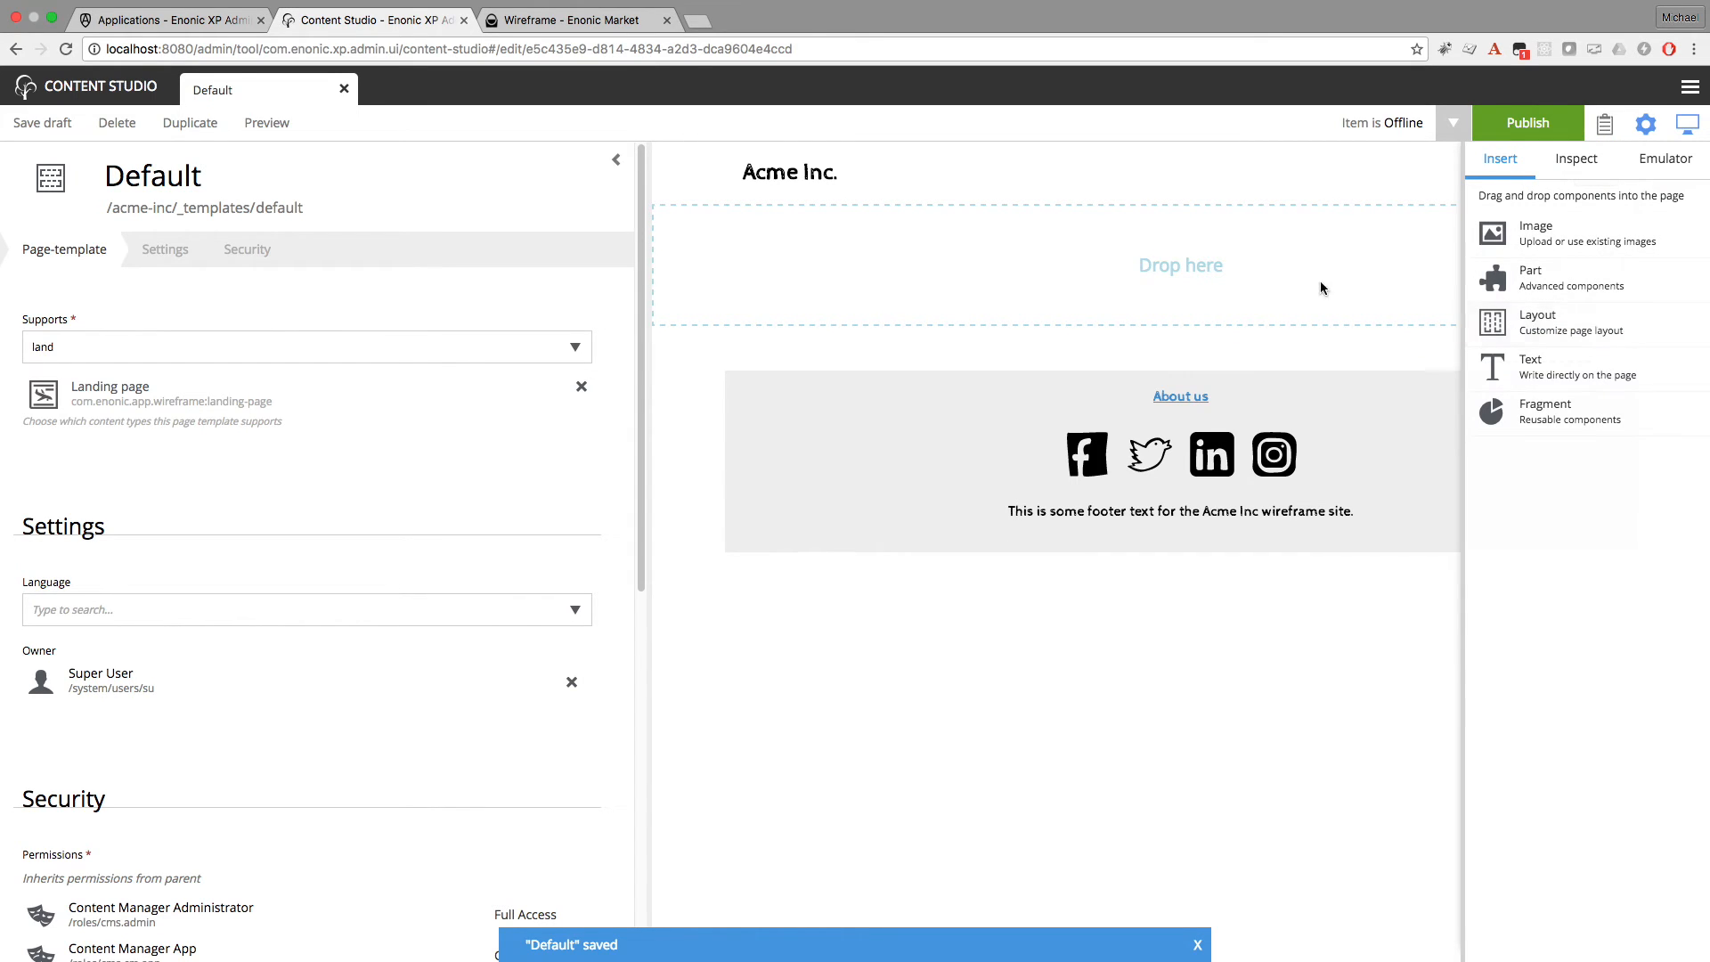
pyautogui.moveTo(1536, 322); pyautogui.dragTo(1070, 274)
pyautogui.click(974, 267)
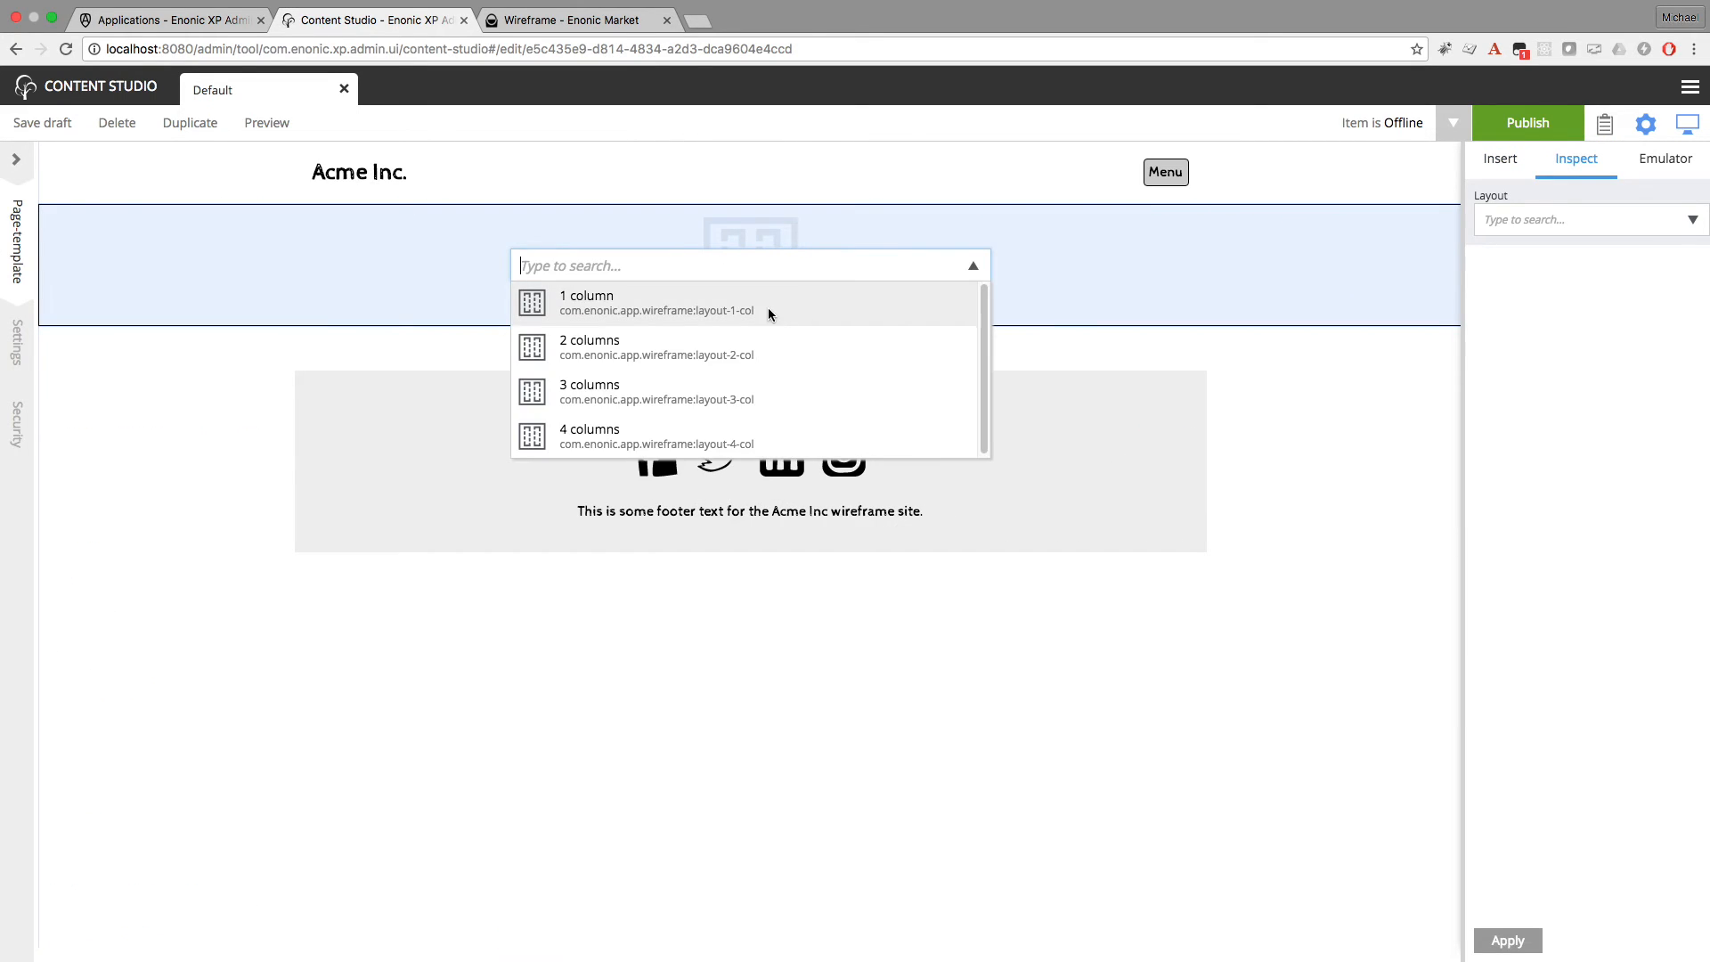
pyautogui.click(768, 305)
pyautogui.click(784, 276)
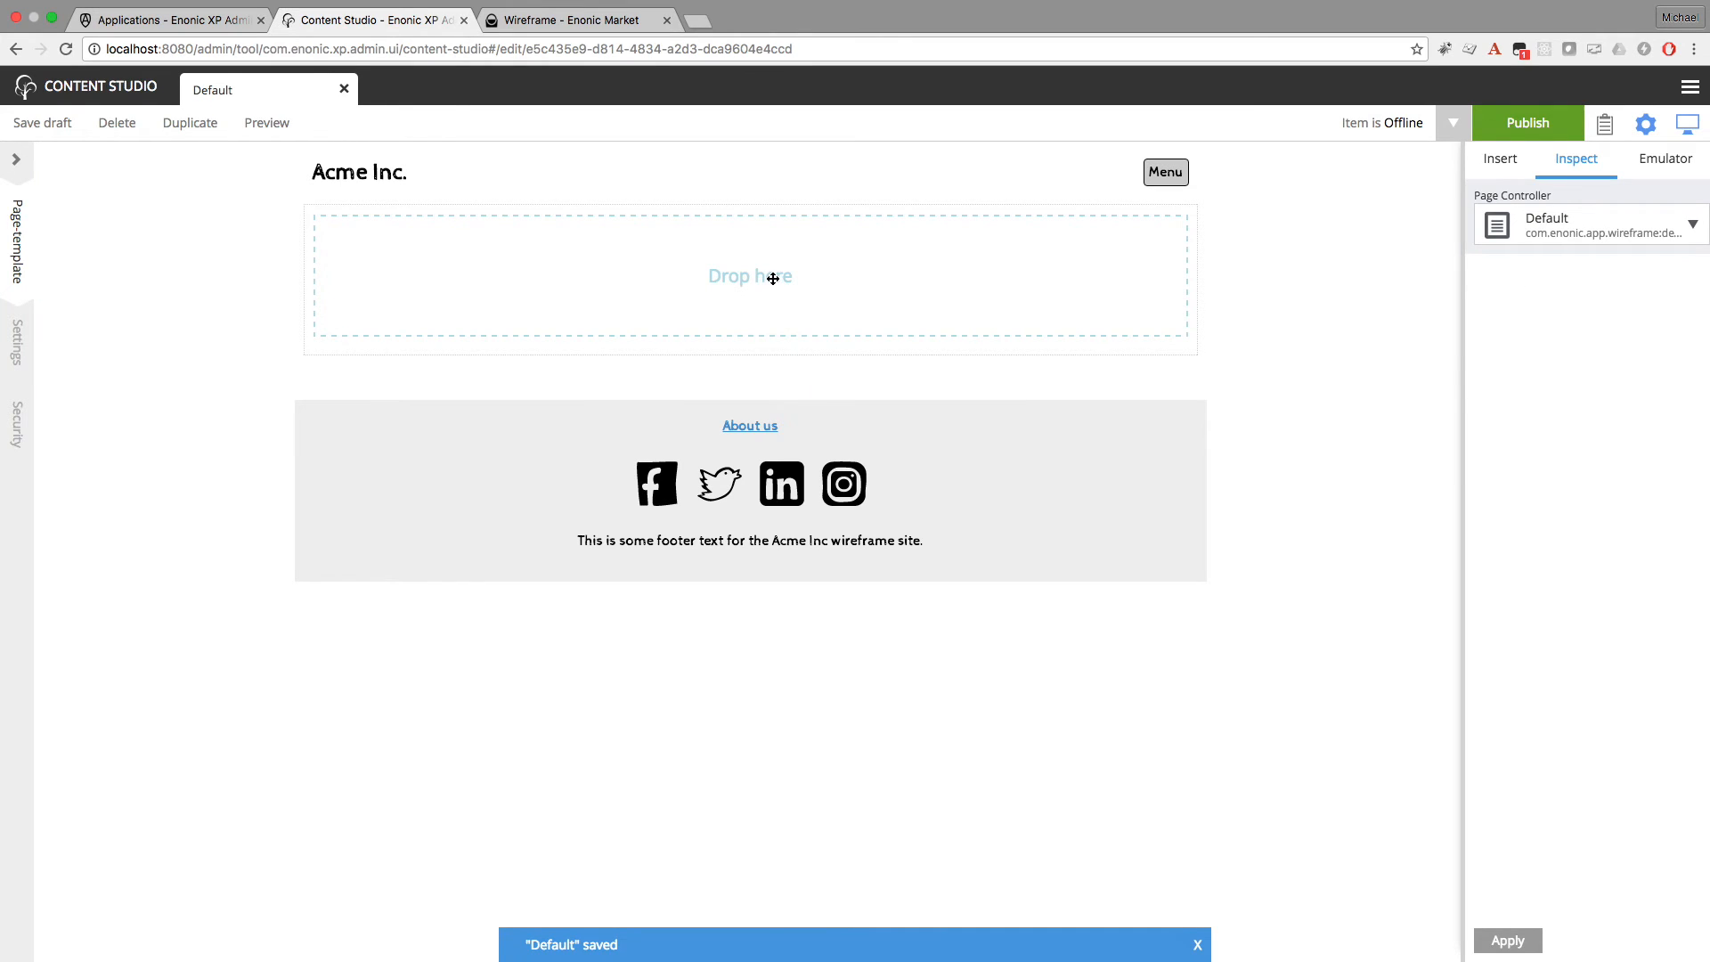
# Insert a Breadcrumbs part into the template's center region
pyautogui.click(773, 279)
pyautogui.click(765, 438)
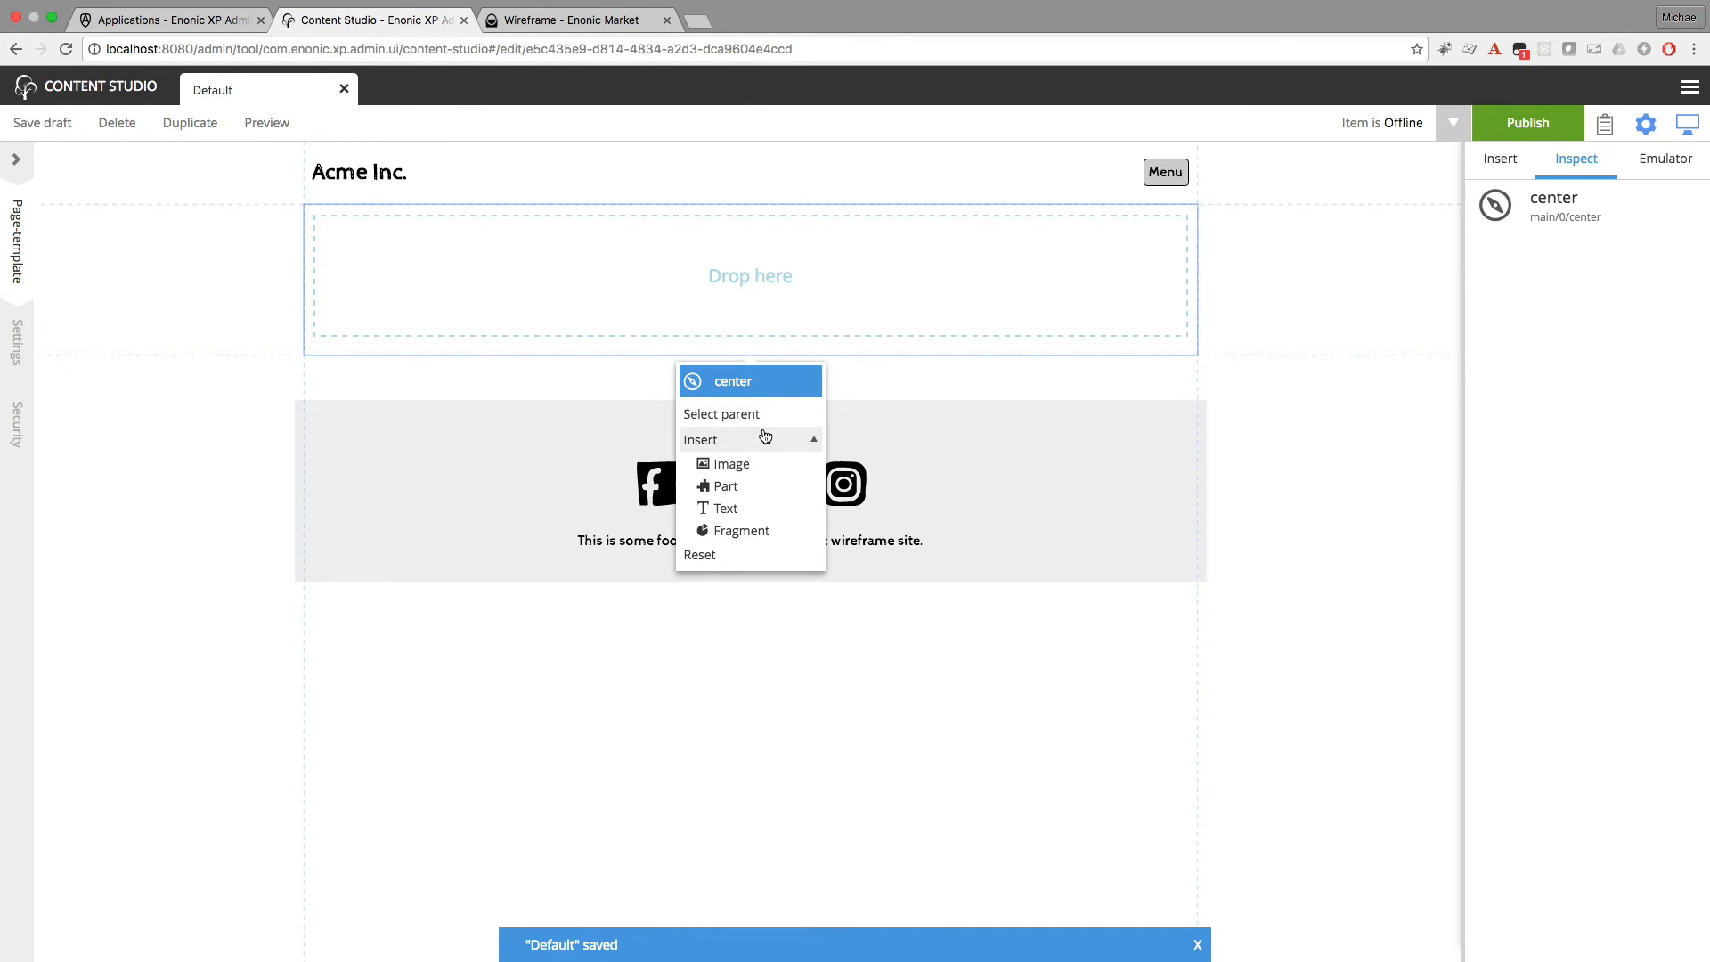
pyautogui.click(745, 487)
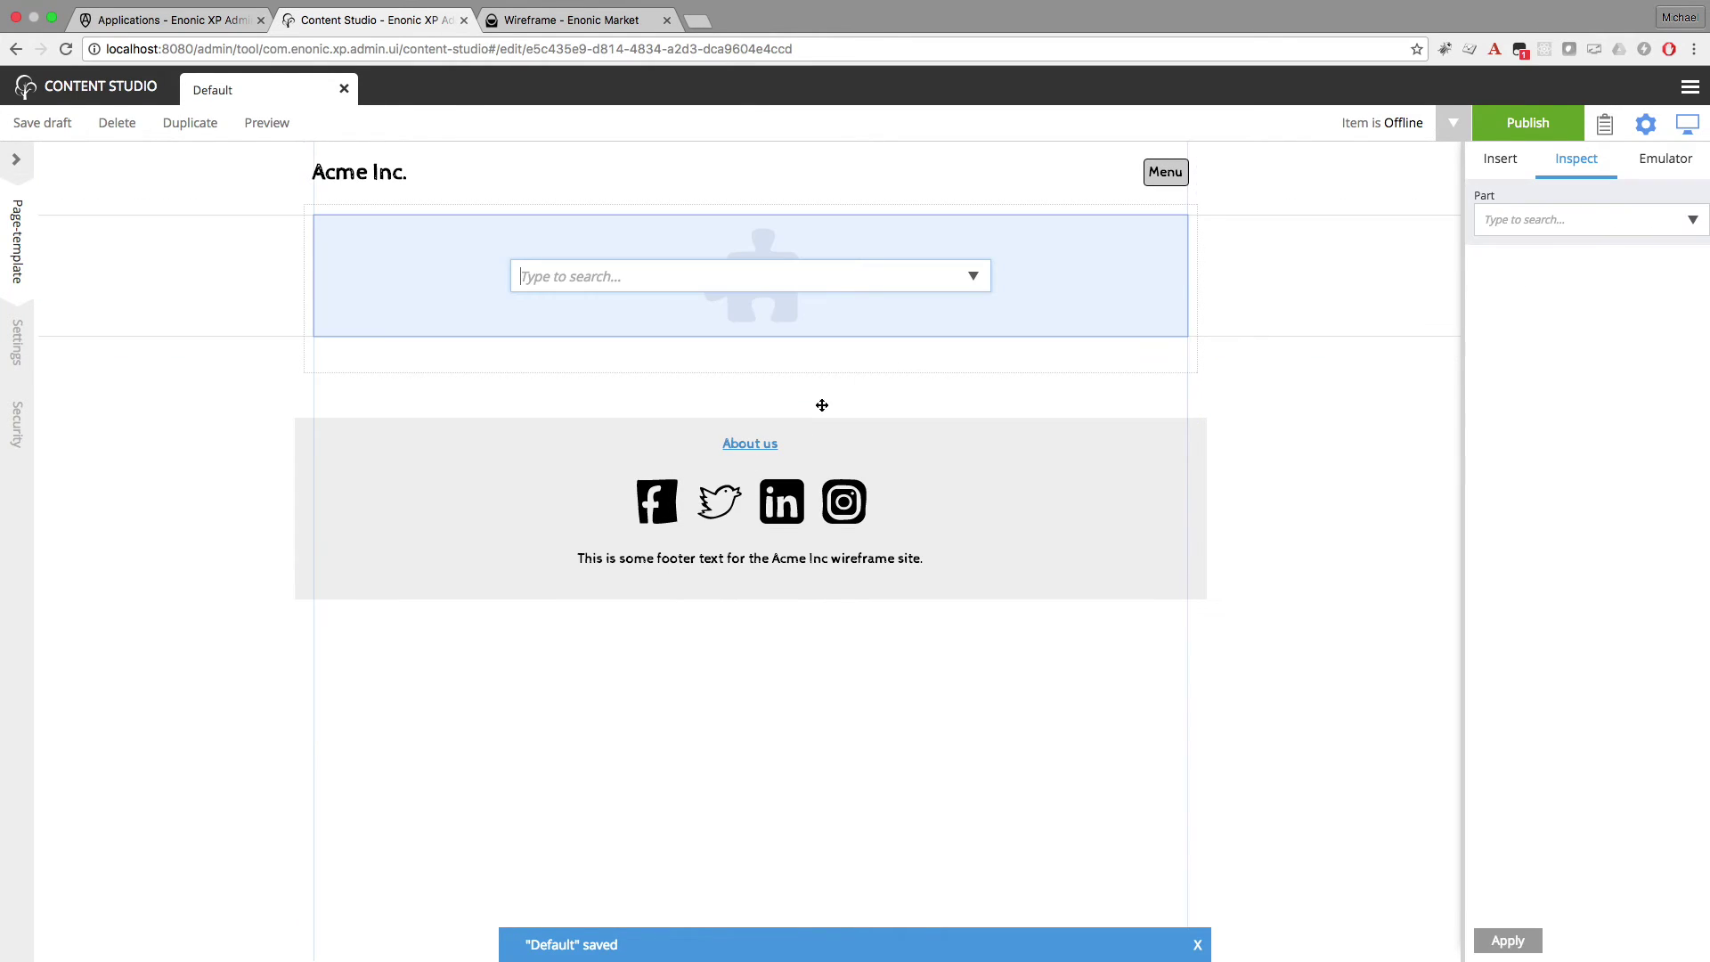
pyautogui.click(974, 277)
pyautogui.click(753, 321)
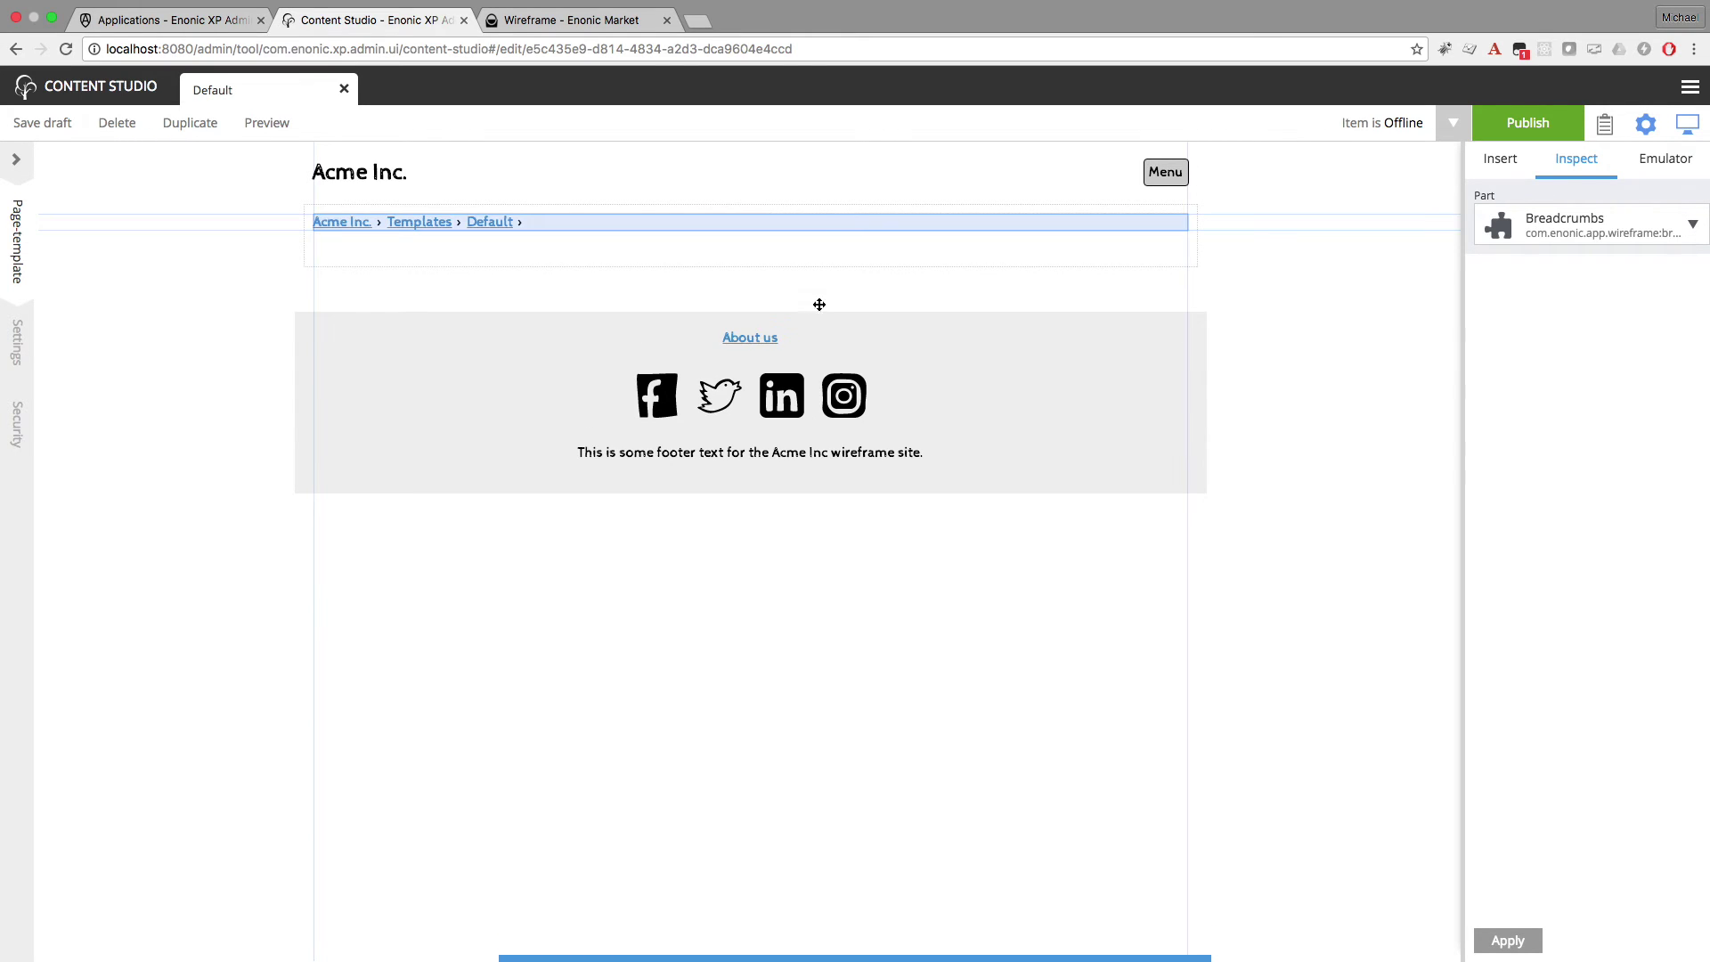
# Insert a Heading part below the breadcrumbs and save the Default template
pyautogui.click(819, 223)
pyautogui.click(815, 305)
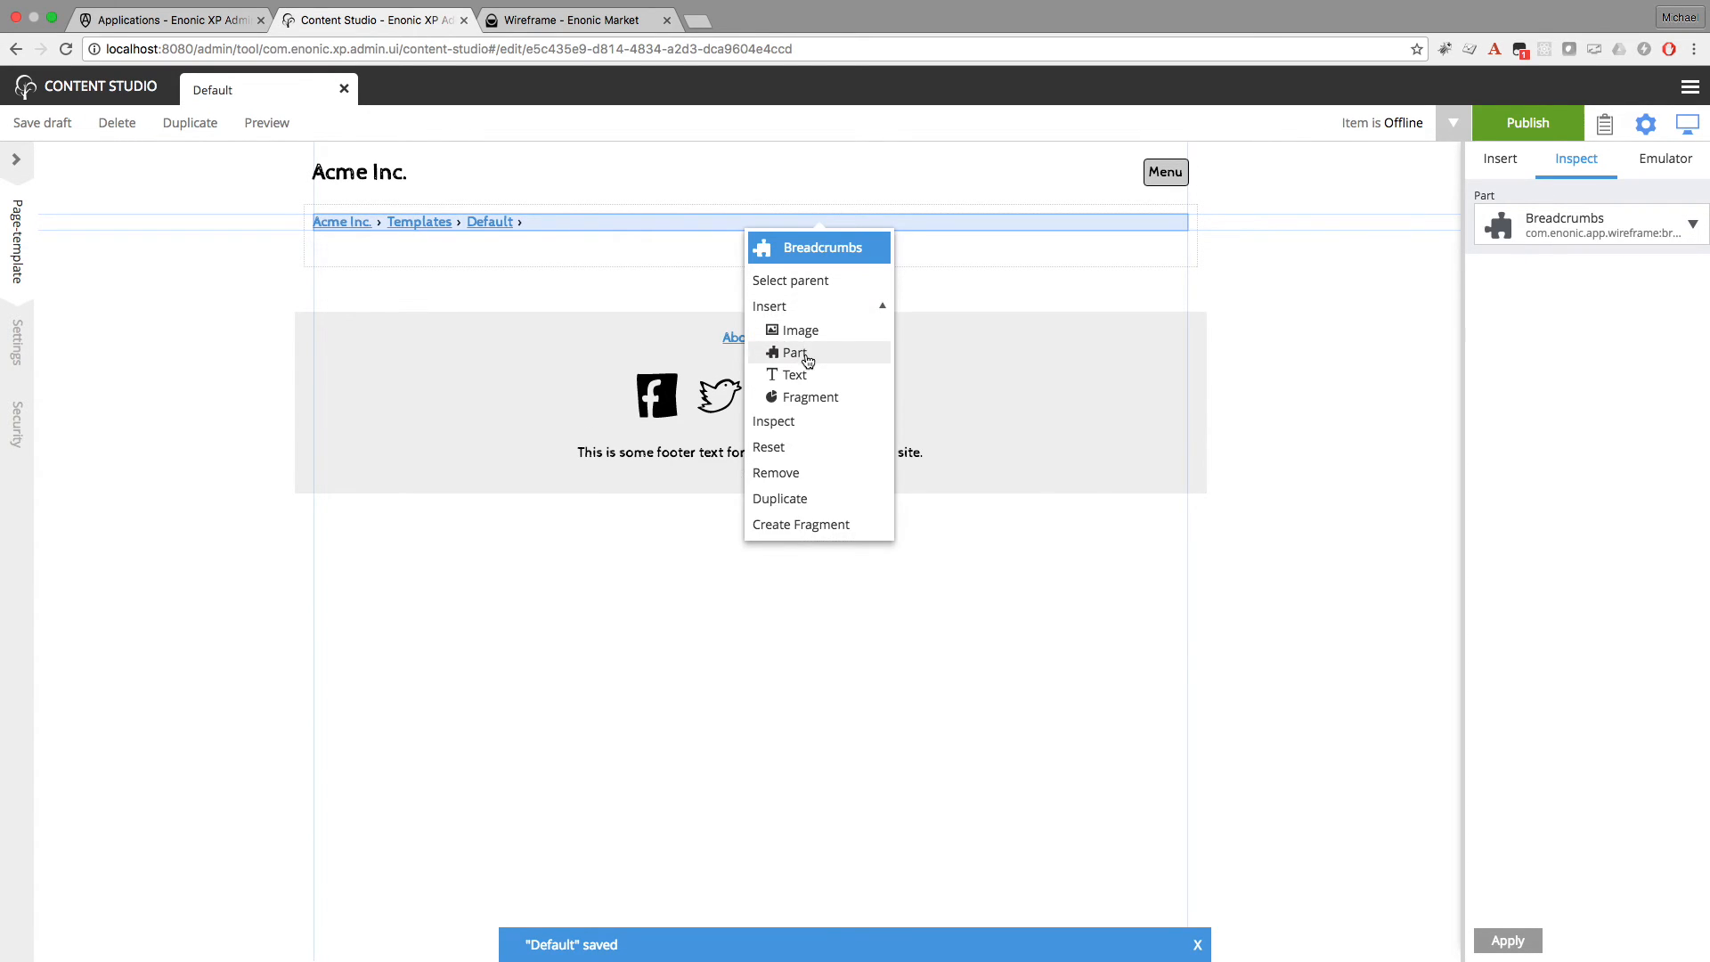
pyautogui.click(807, 356)
pyautogui.click(974, 324)
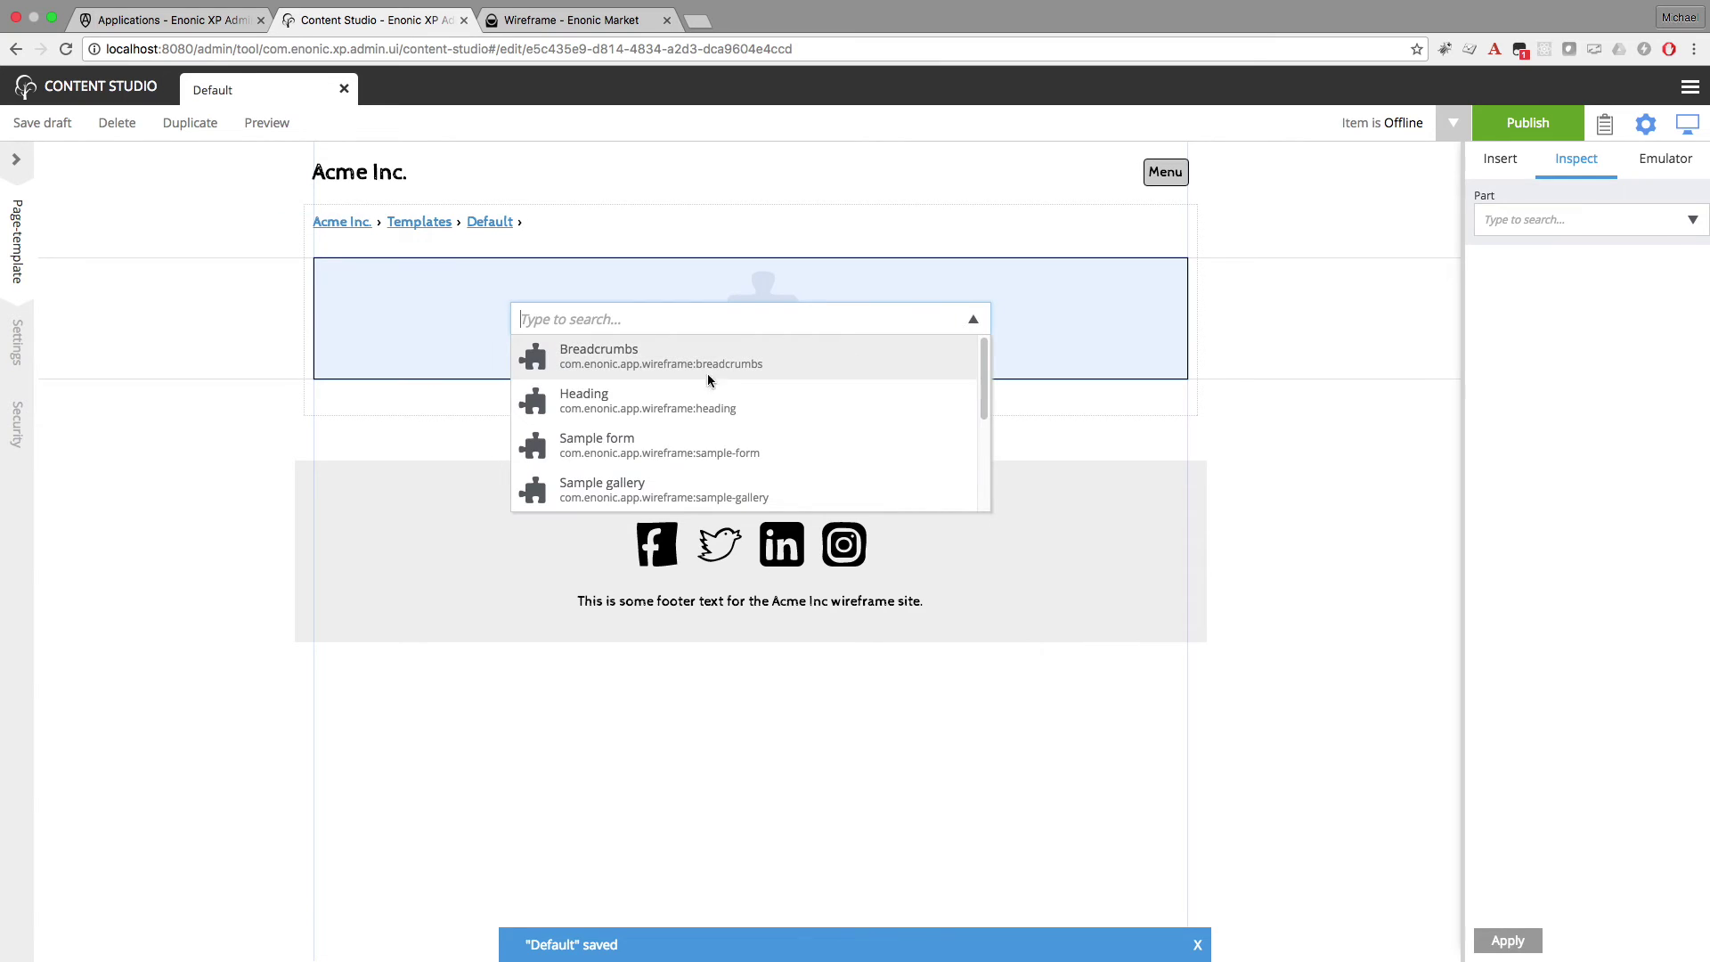
pyautogui.click(650, 397)
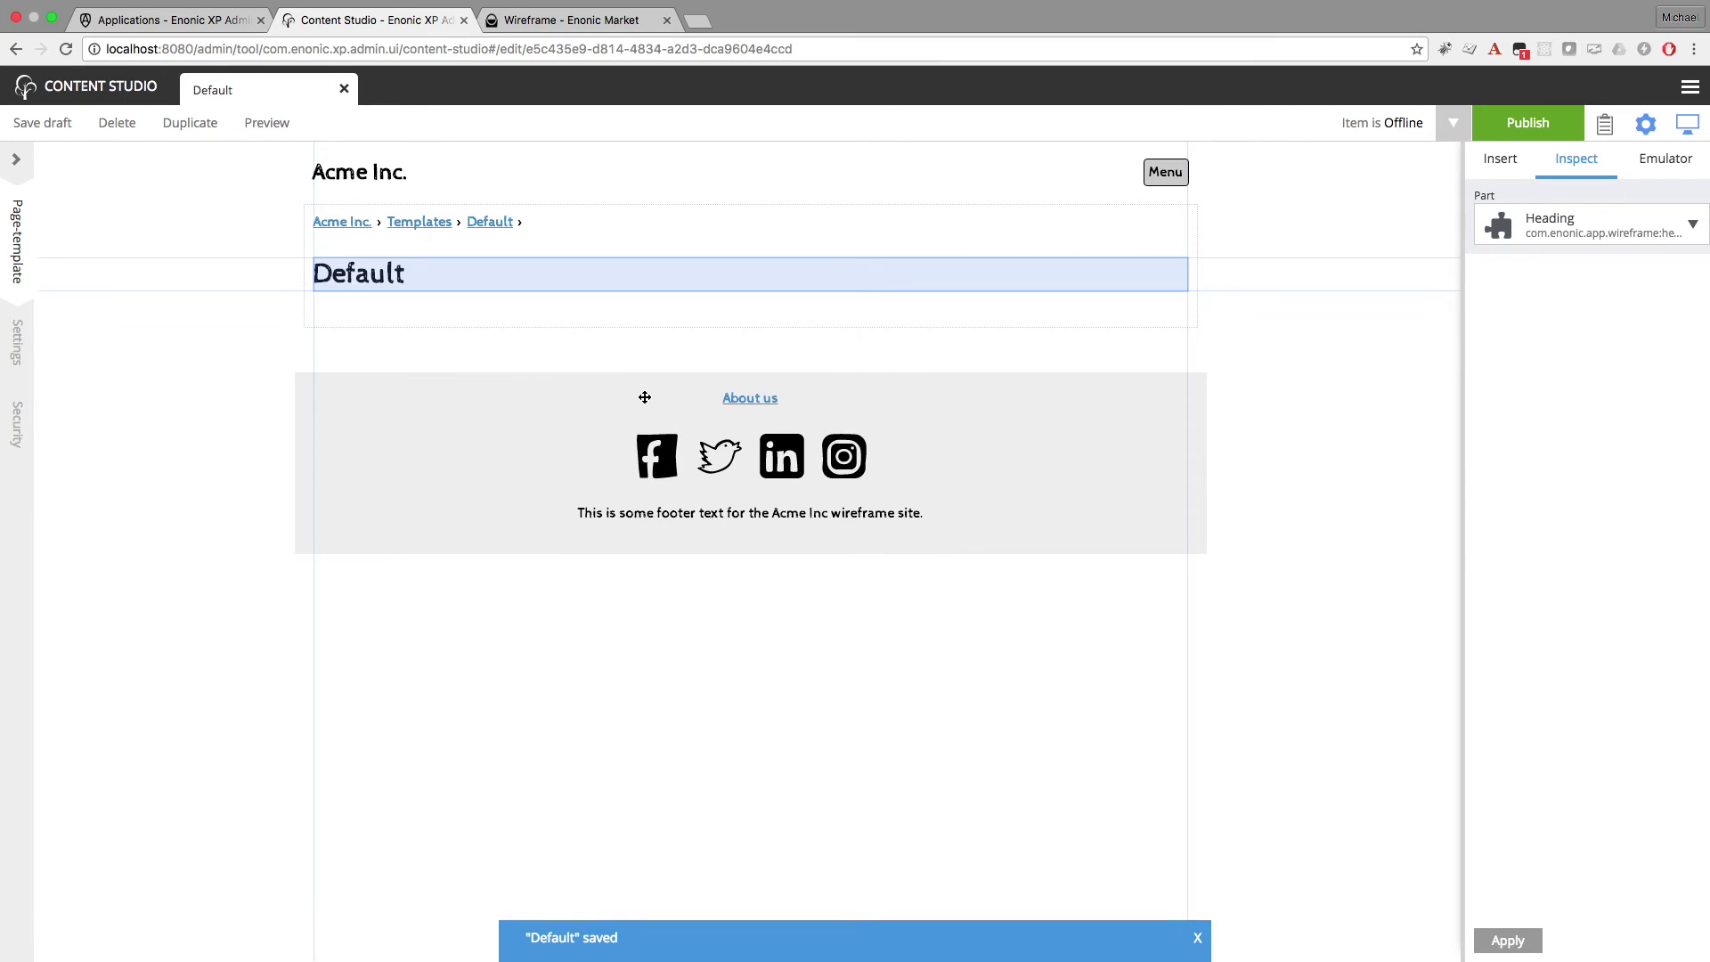
pyautogui.click(47, 122)
# Close the template editor and create a new Landing page named 'Contact us' under Acme Inc
pyautogui.click(346, 91)
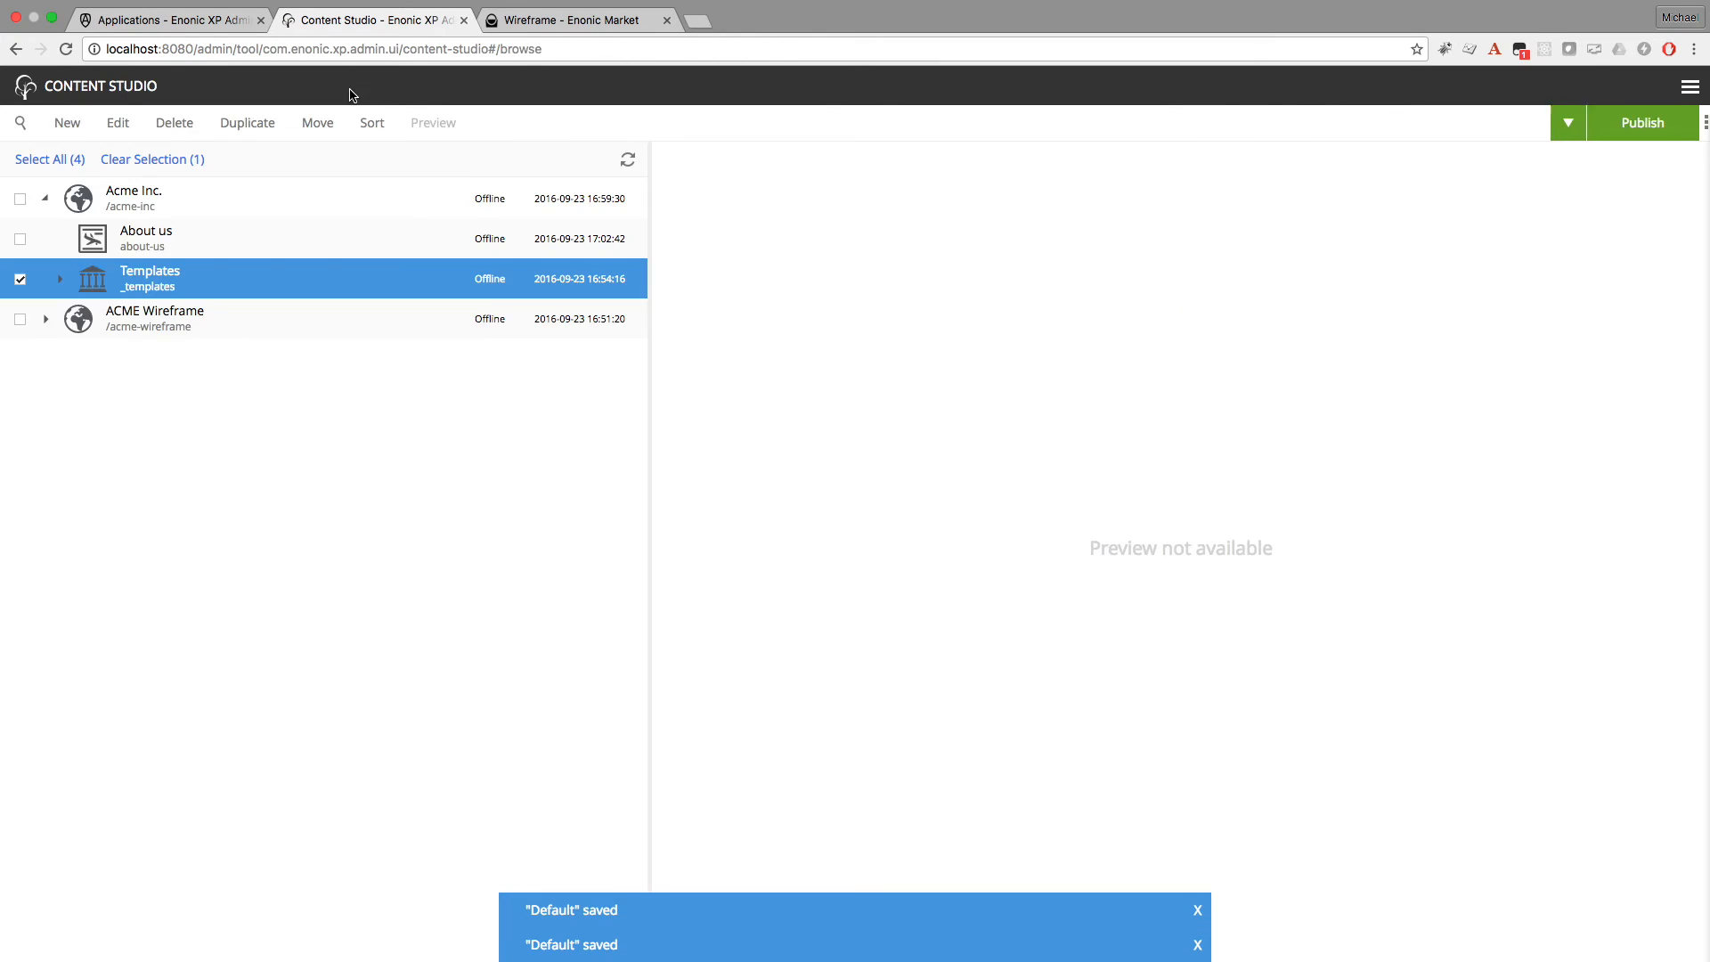
pyautogui.click(133, 204)
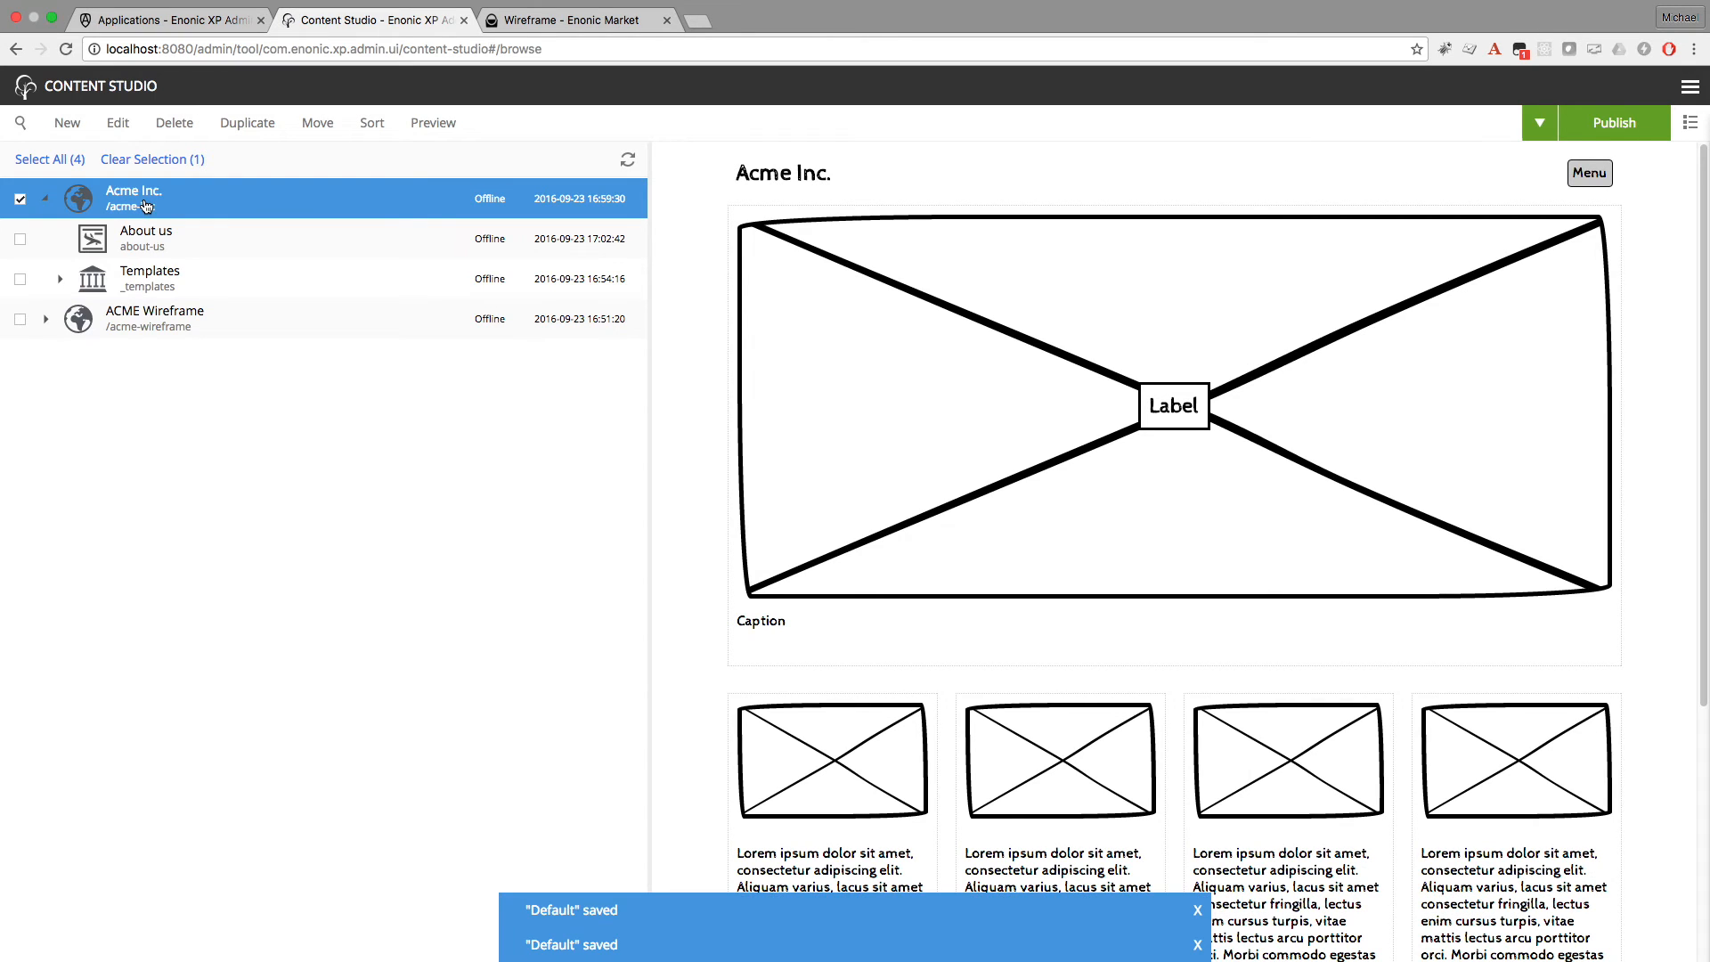
pyautogui.rightClick(146, 206)
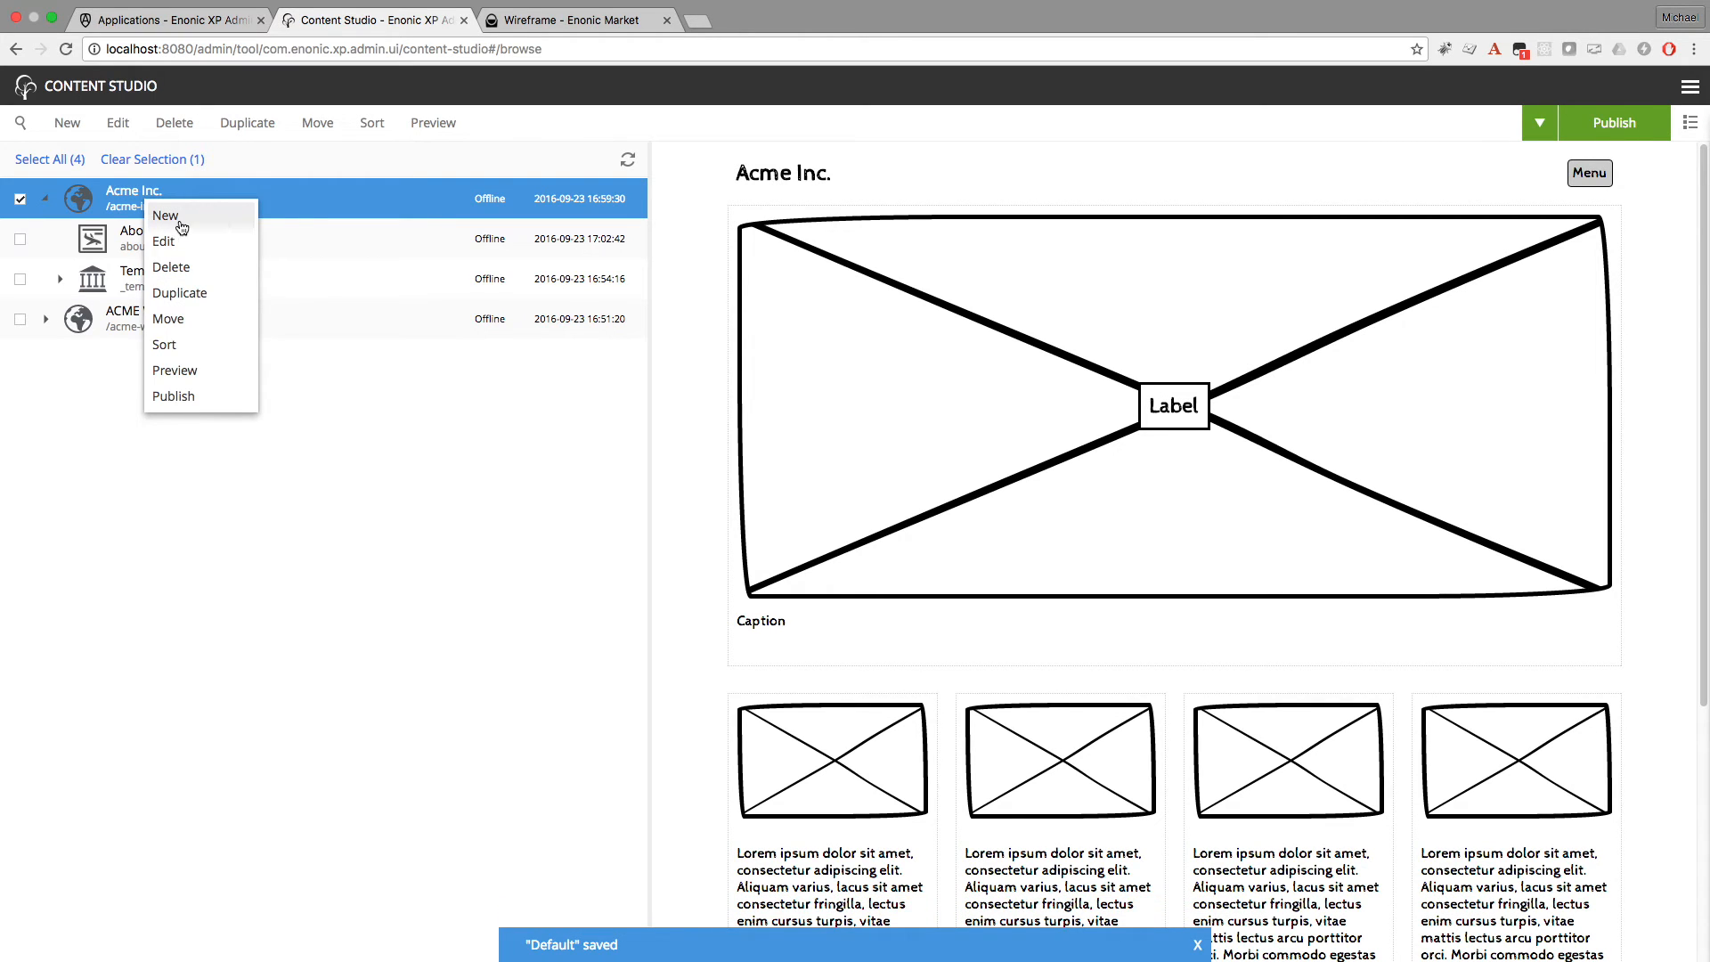
pyautogui.click(166, 216)
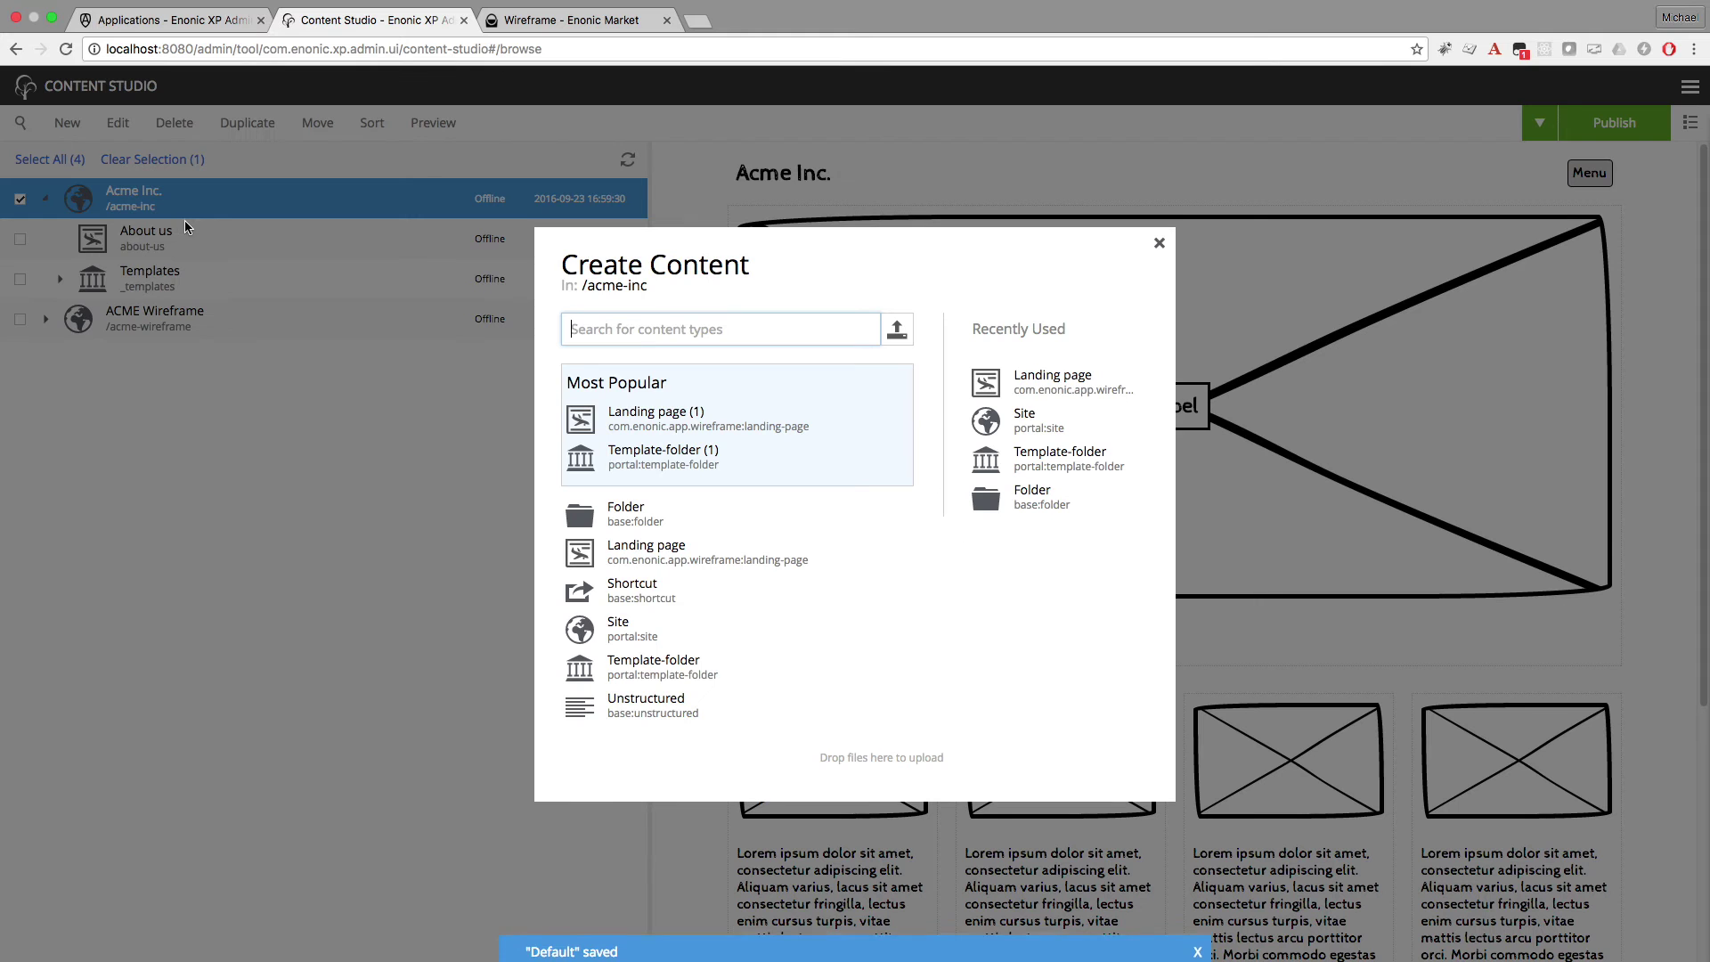
pyautogui.click(658, 434)
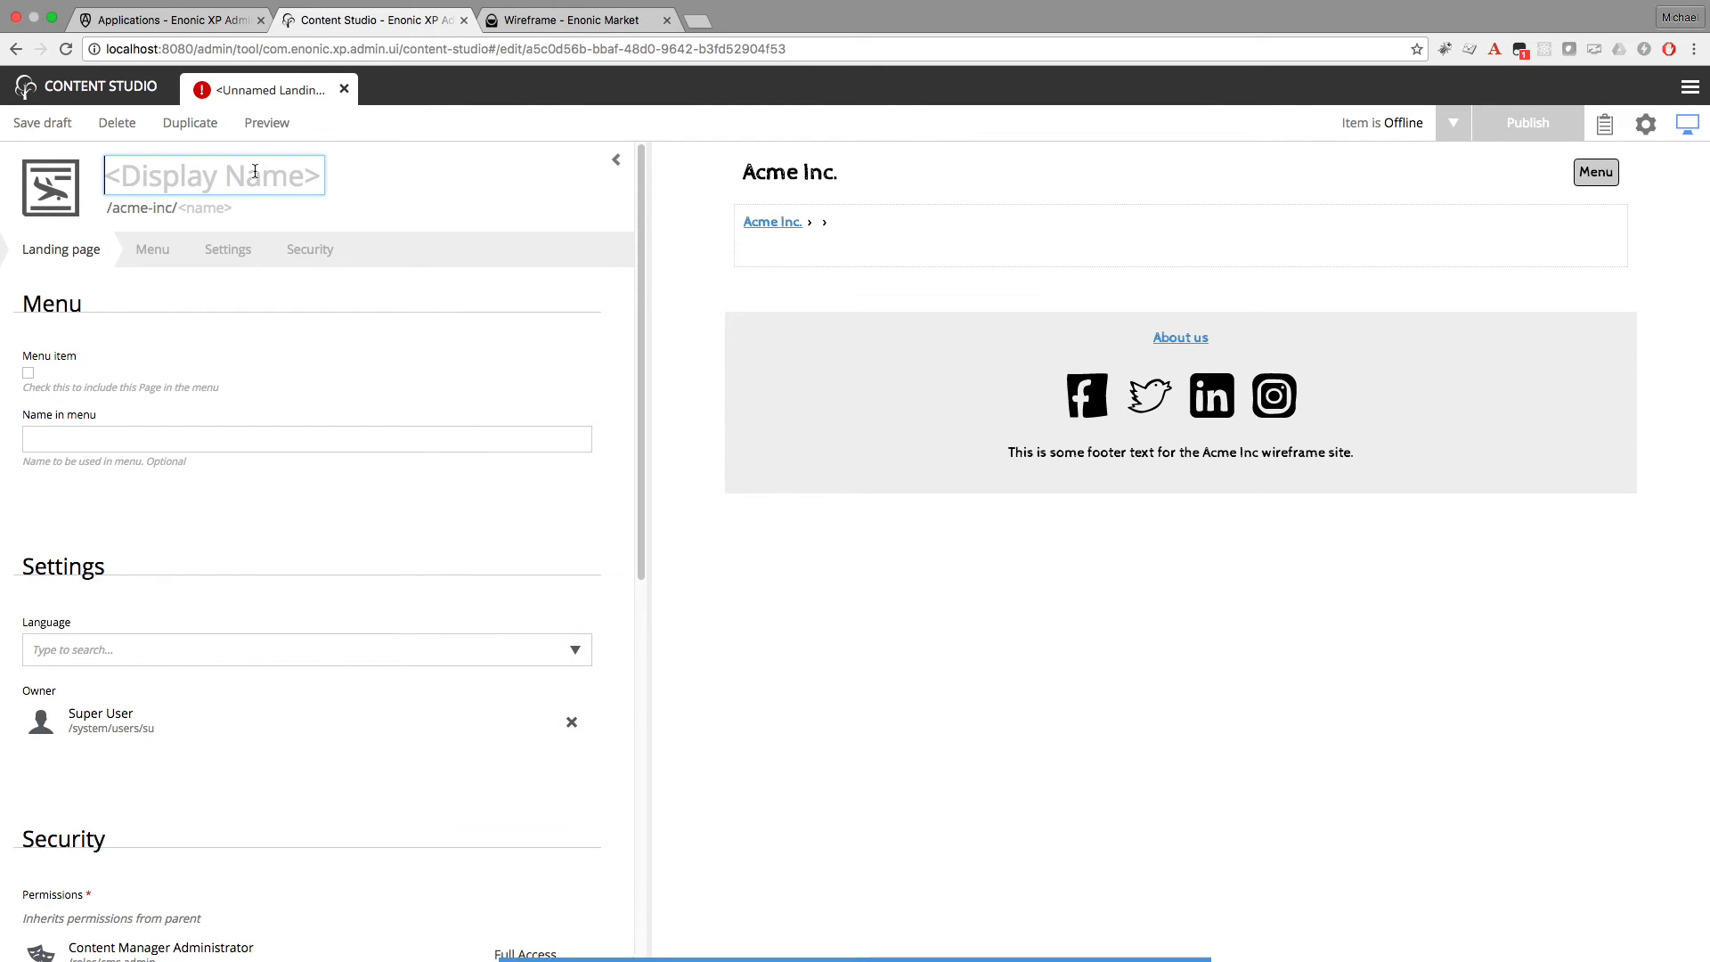
pyautogui.write('Cont')
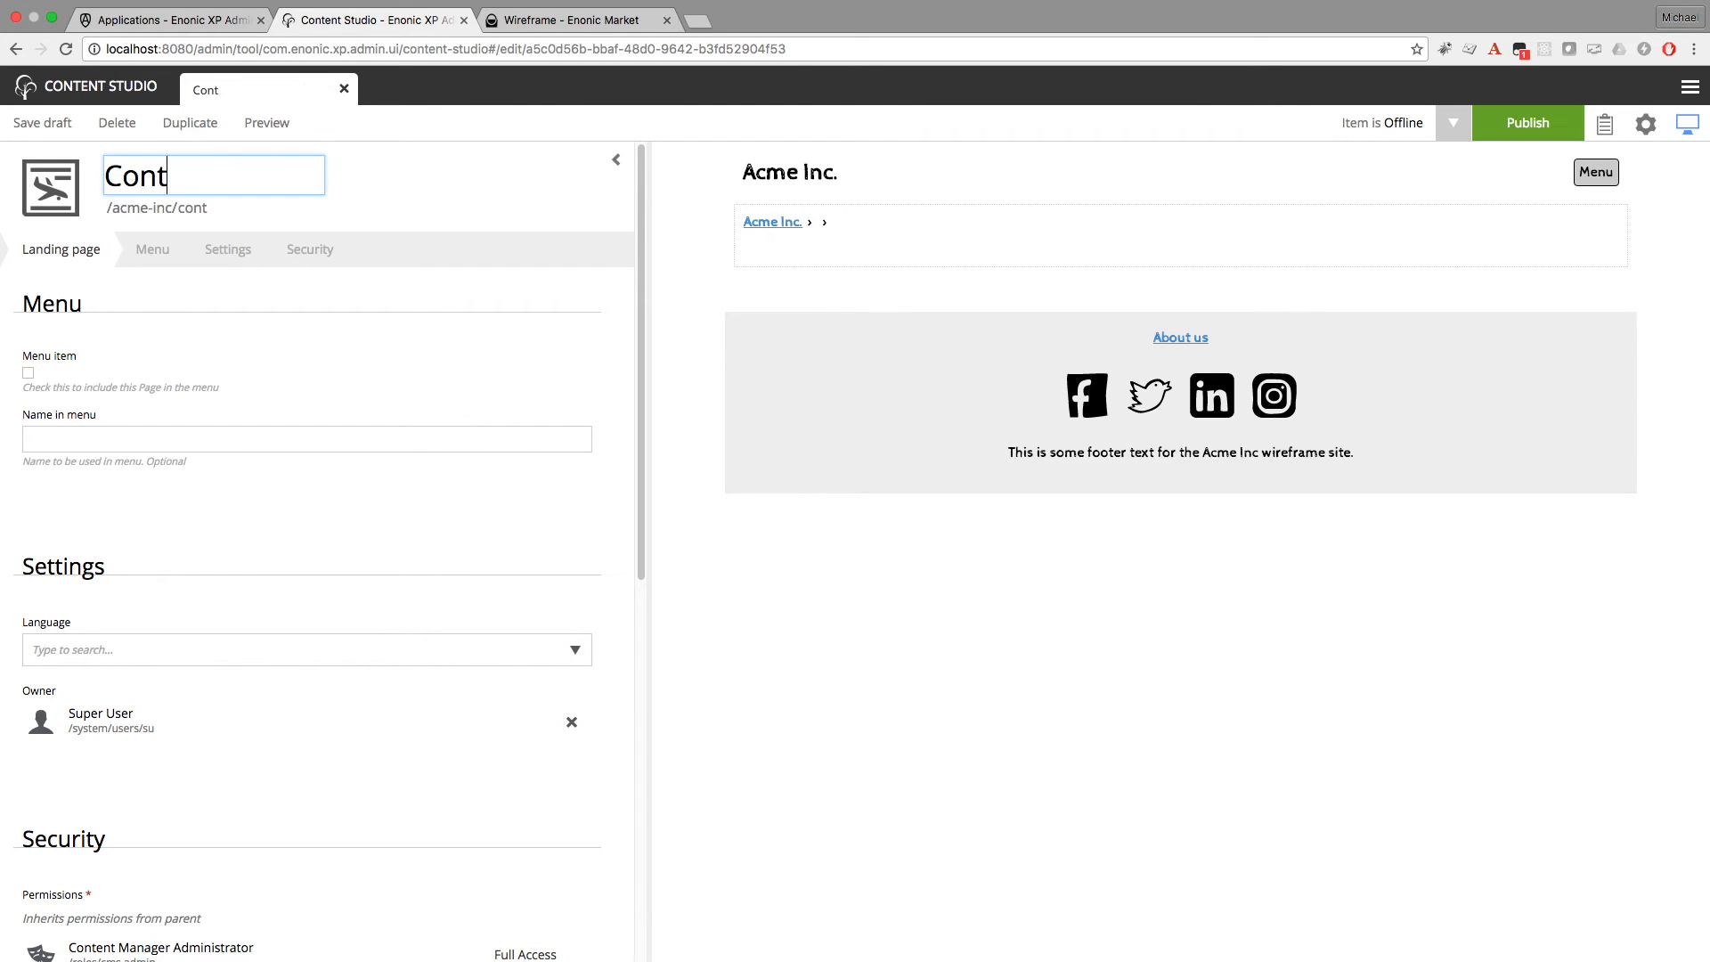
pyautogui.write('act us')
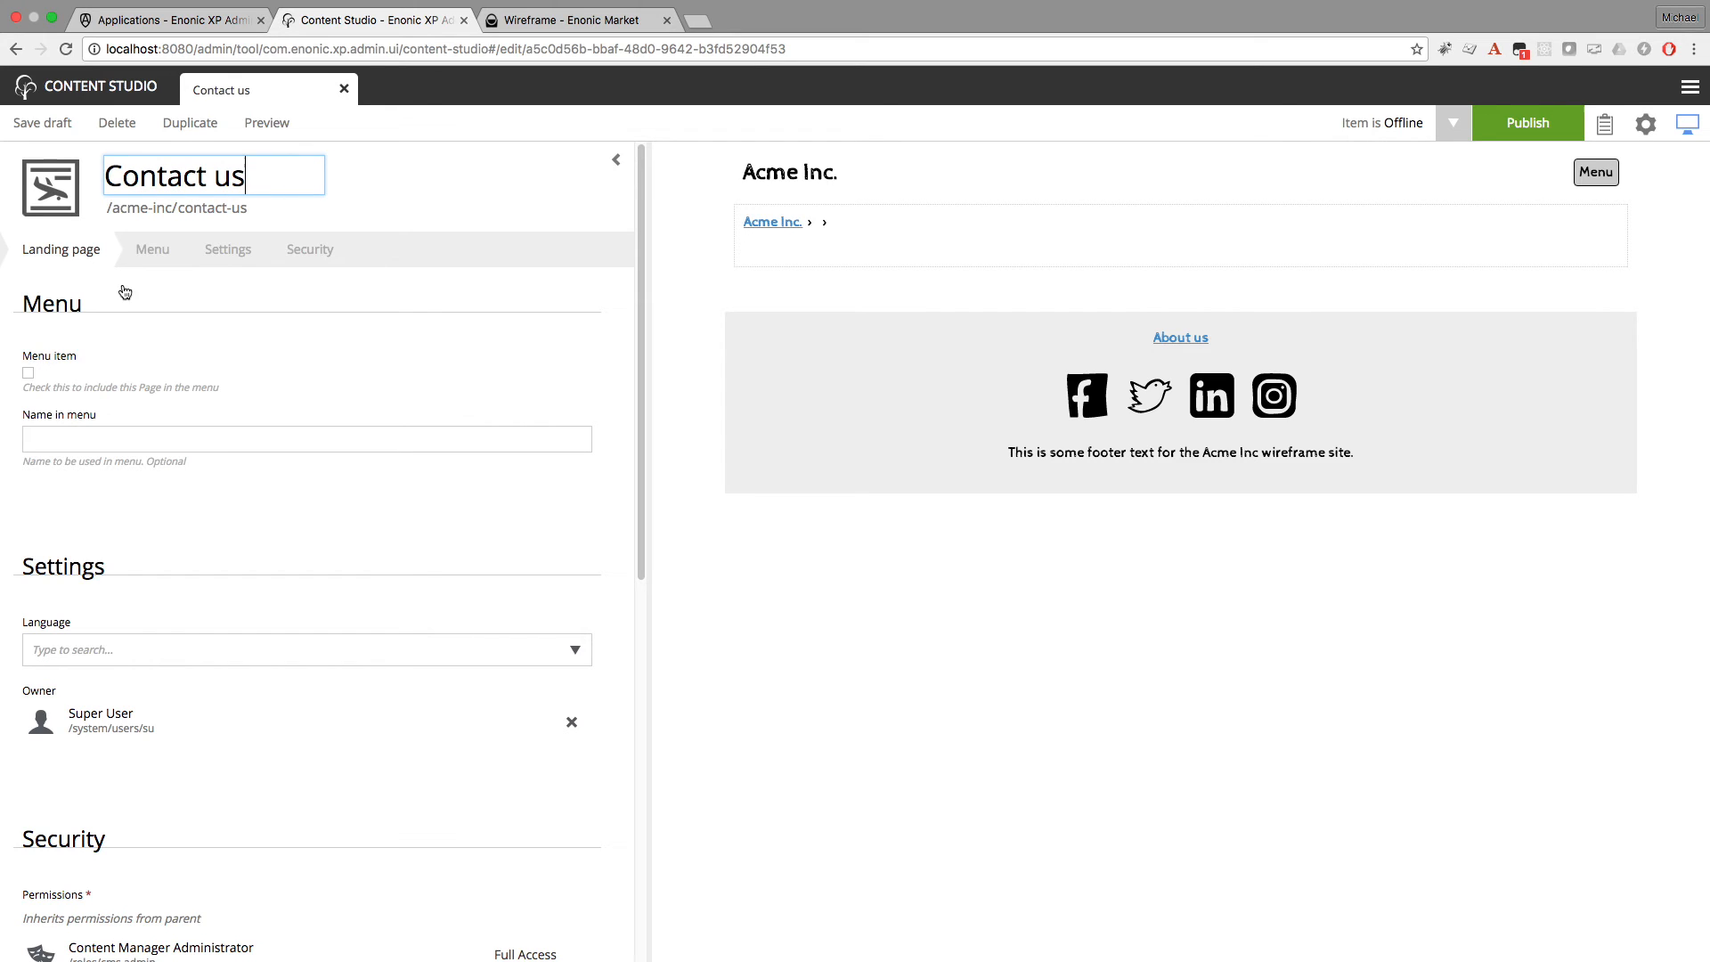
# Mark Contact us as a menu item and save the page draft
pyautogui.click(26, 377)
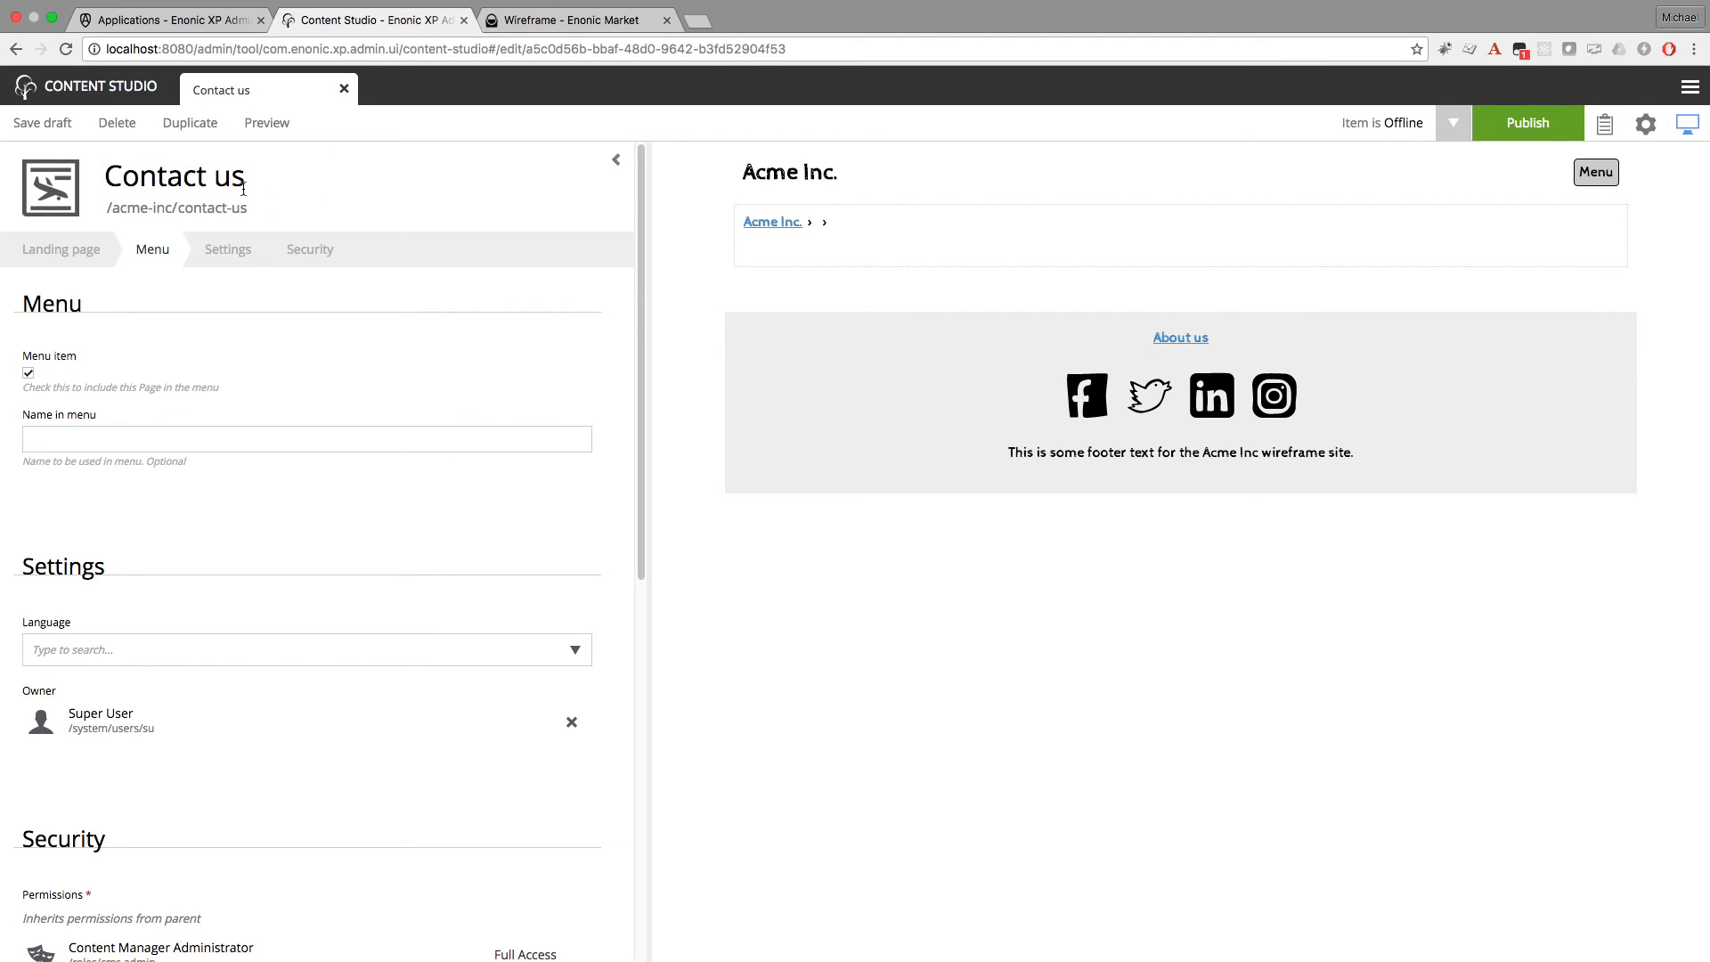
pyautogui.click(43, 123)
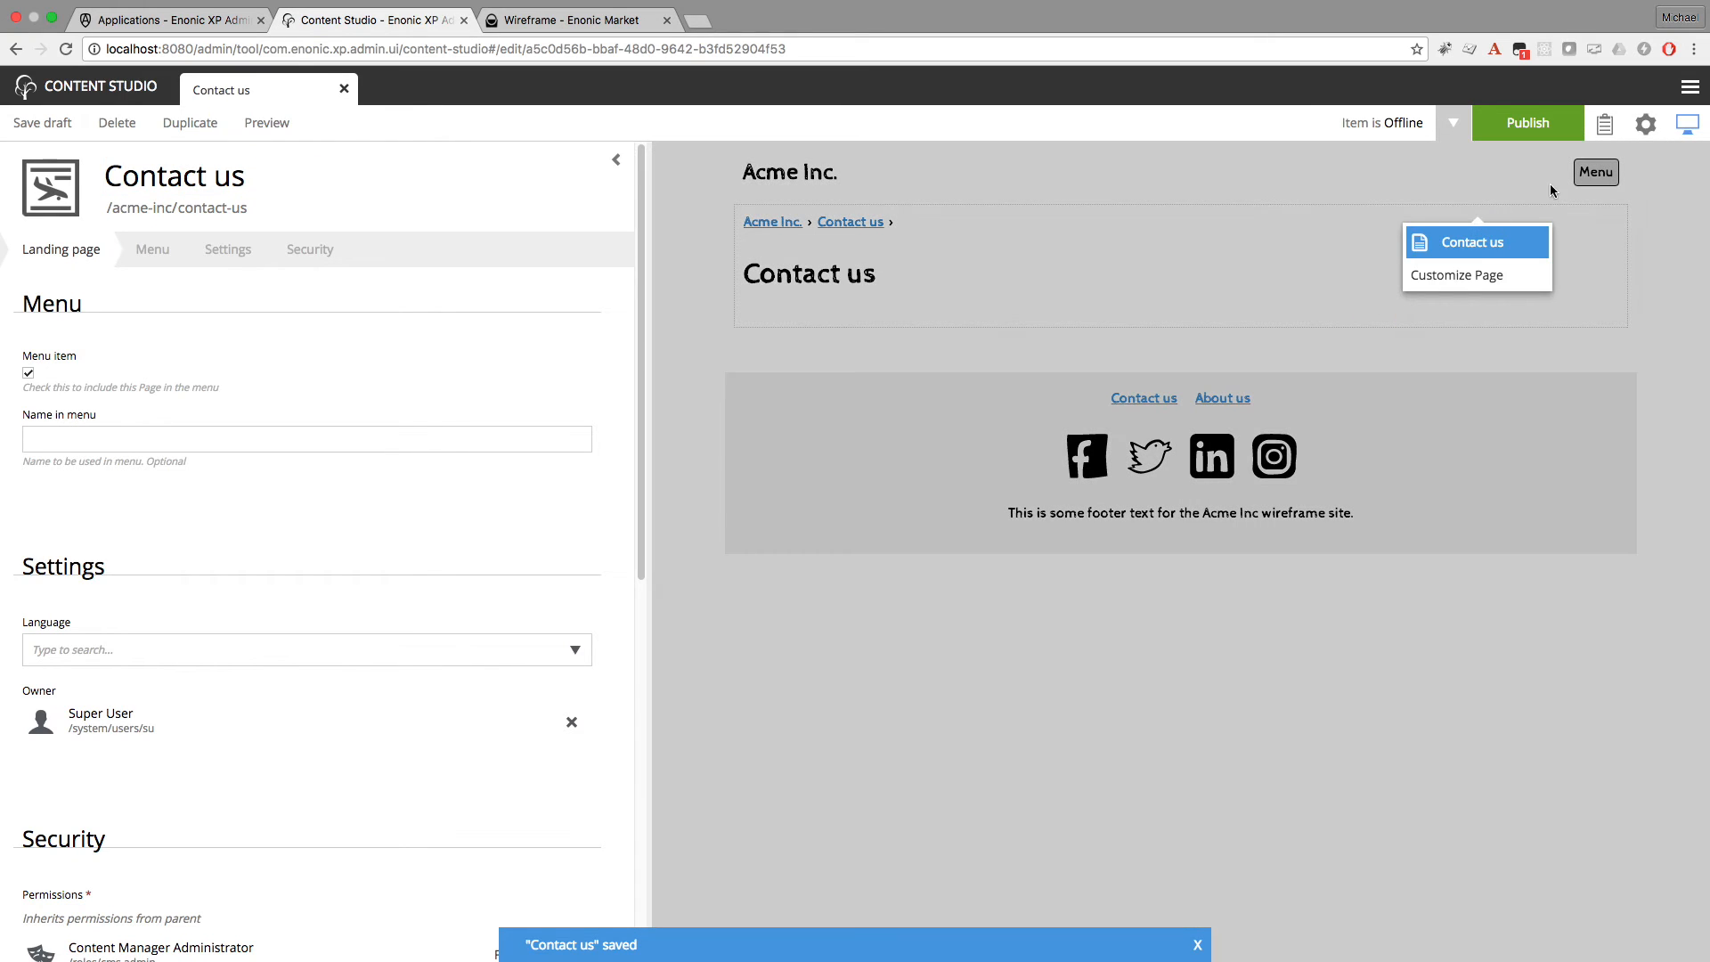
pyautogui.click(1462, 274)
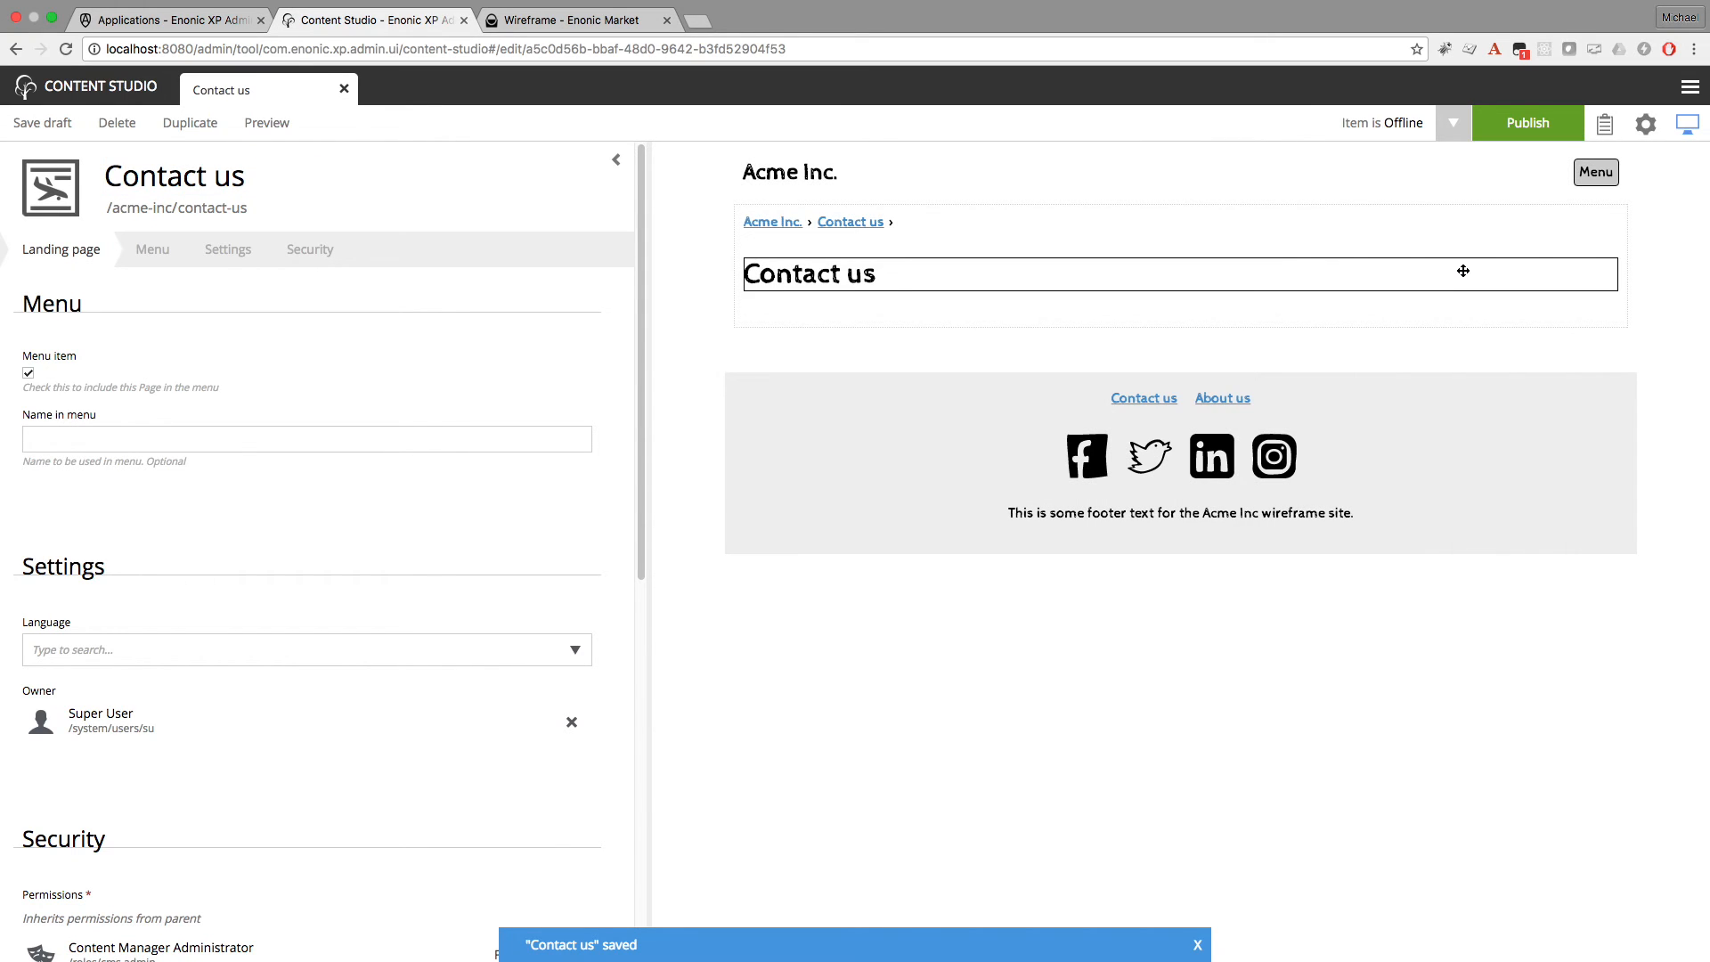
# Place a 2 columns layout below the Contact us heading in the page editor
pyautogui.click(1381, 351)
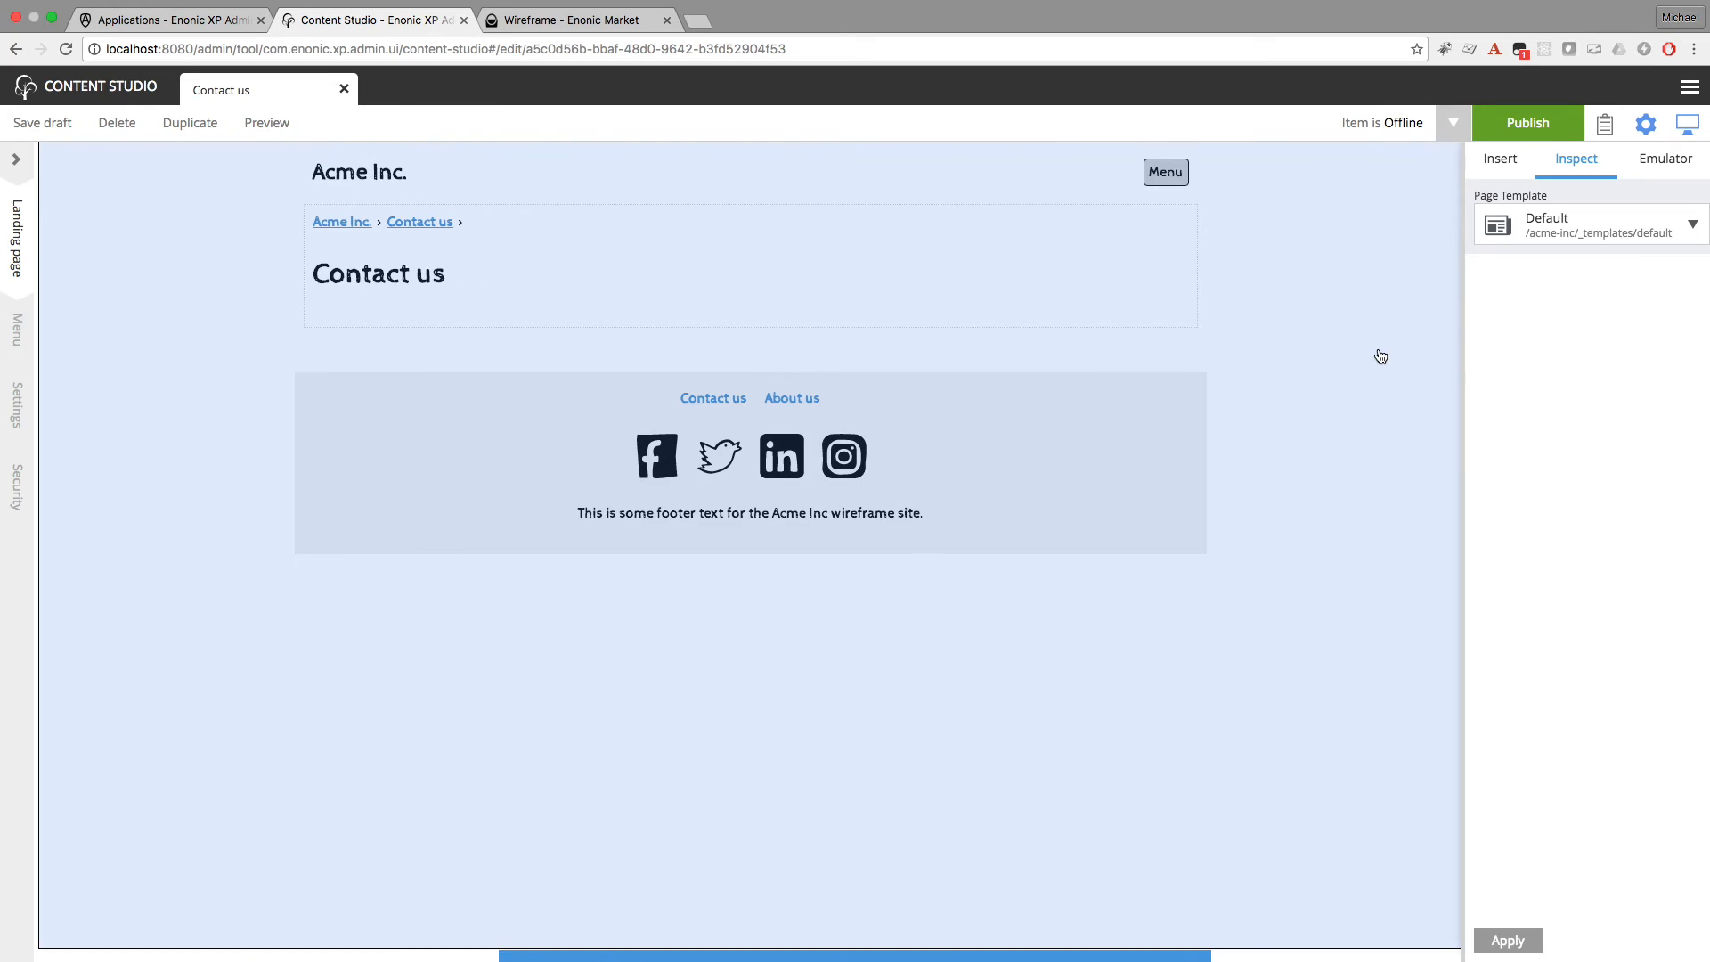
pyautogui.click(1500, 160)
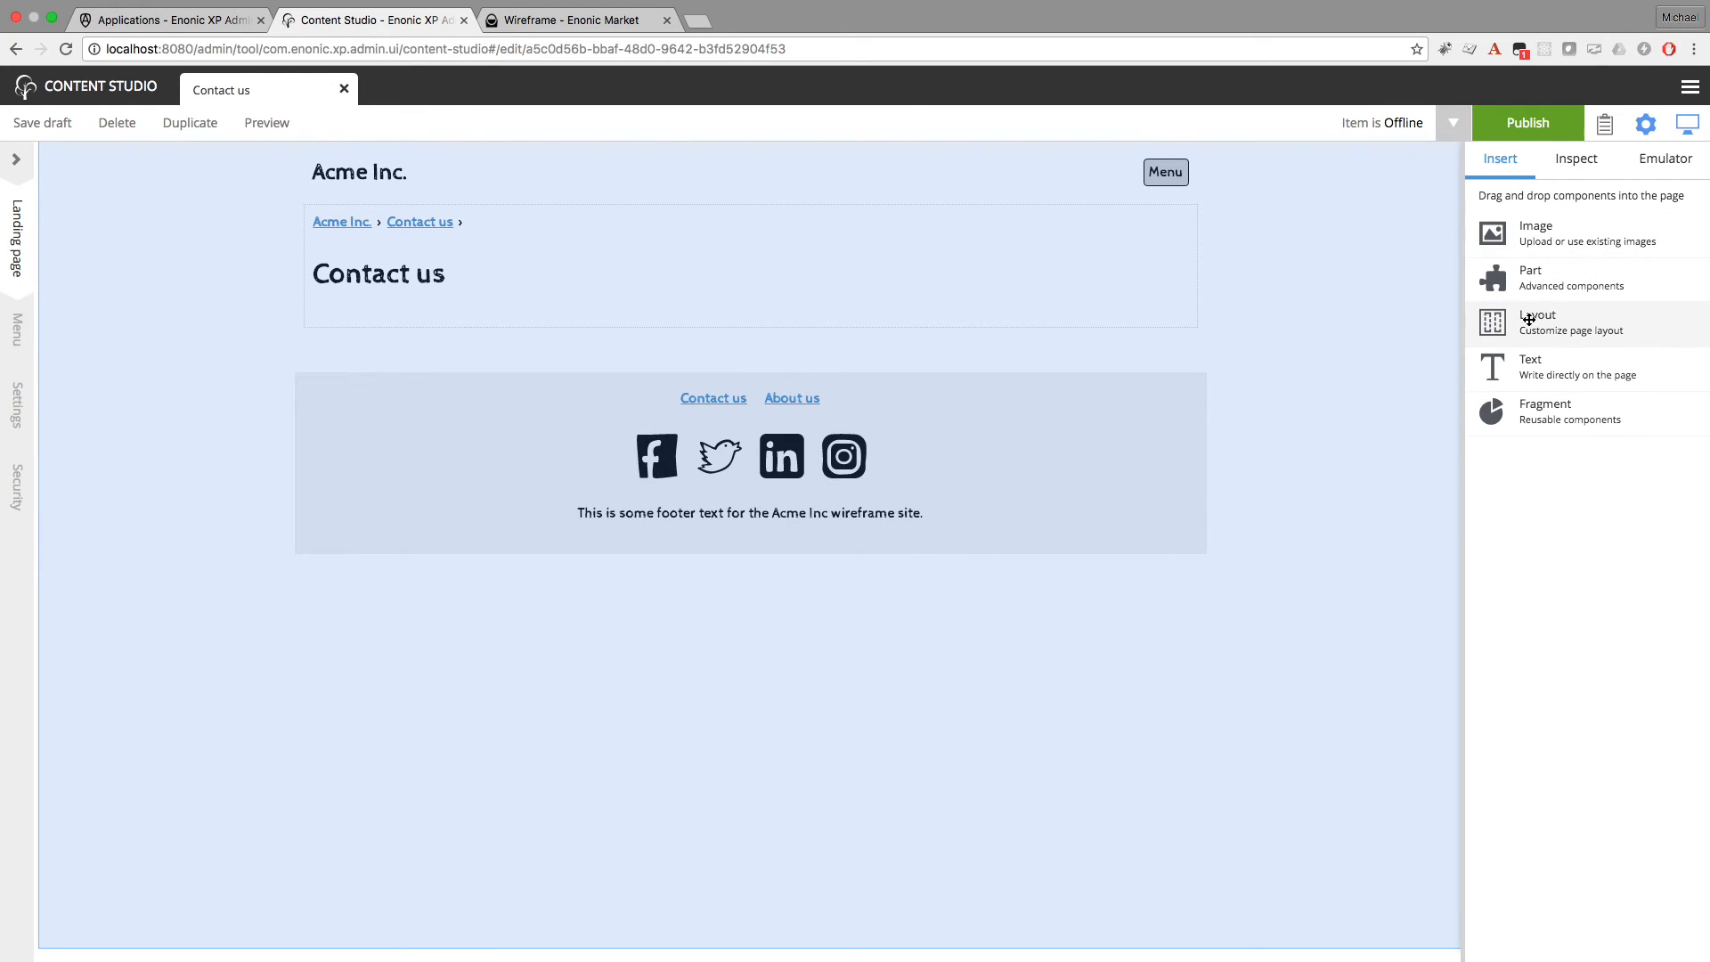
pyautogui.moveTo(1530, 321); pyautogui.dragTo(652, 472)
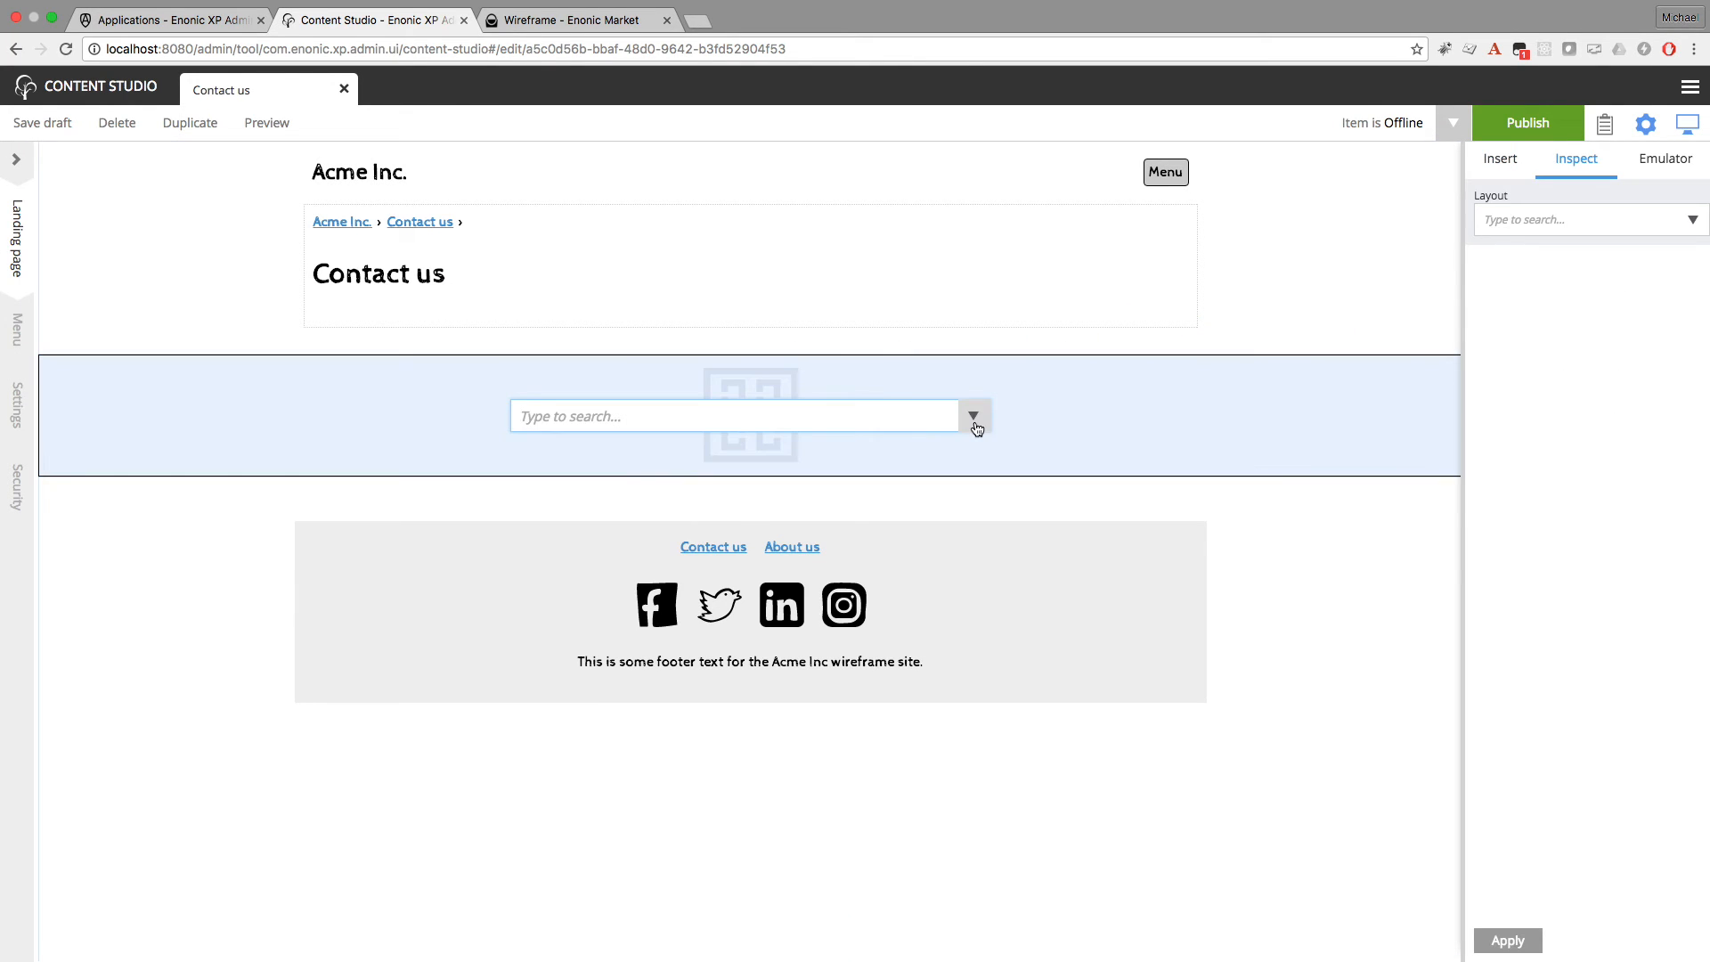
pyautogui.click(974, 416)
pyautogui.click(655, 490)
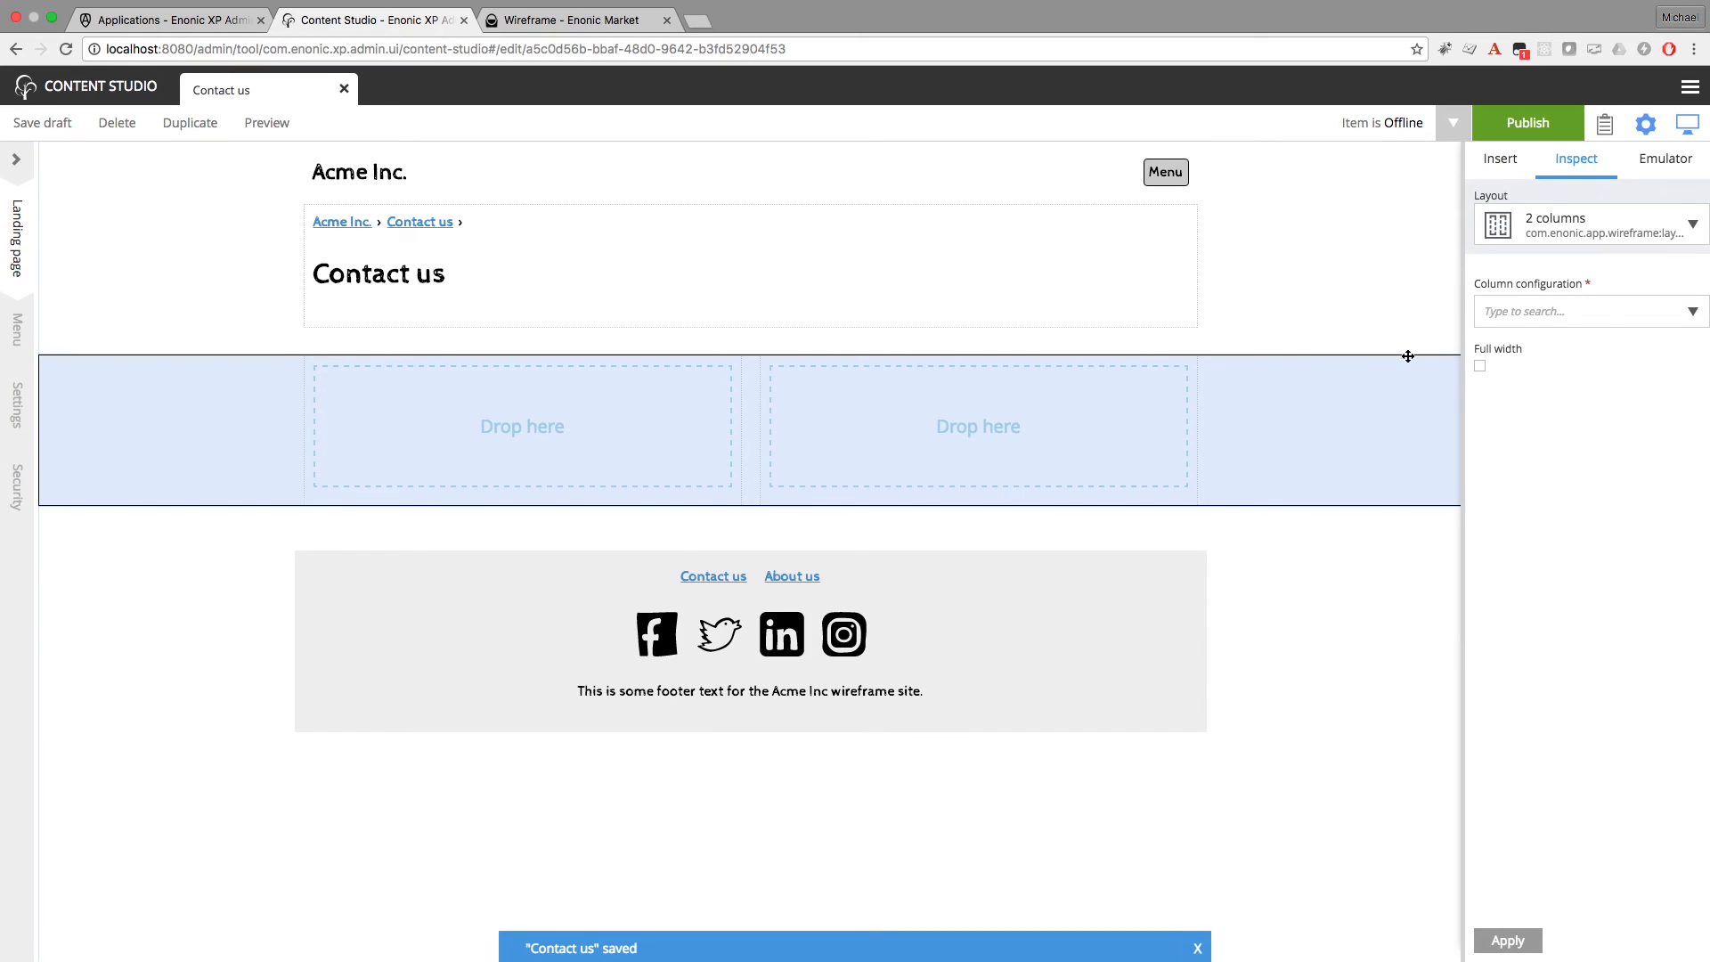
# Set the layout's column configuration to 30-70 and select the left column
pyautogui.click(1688, 322)
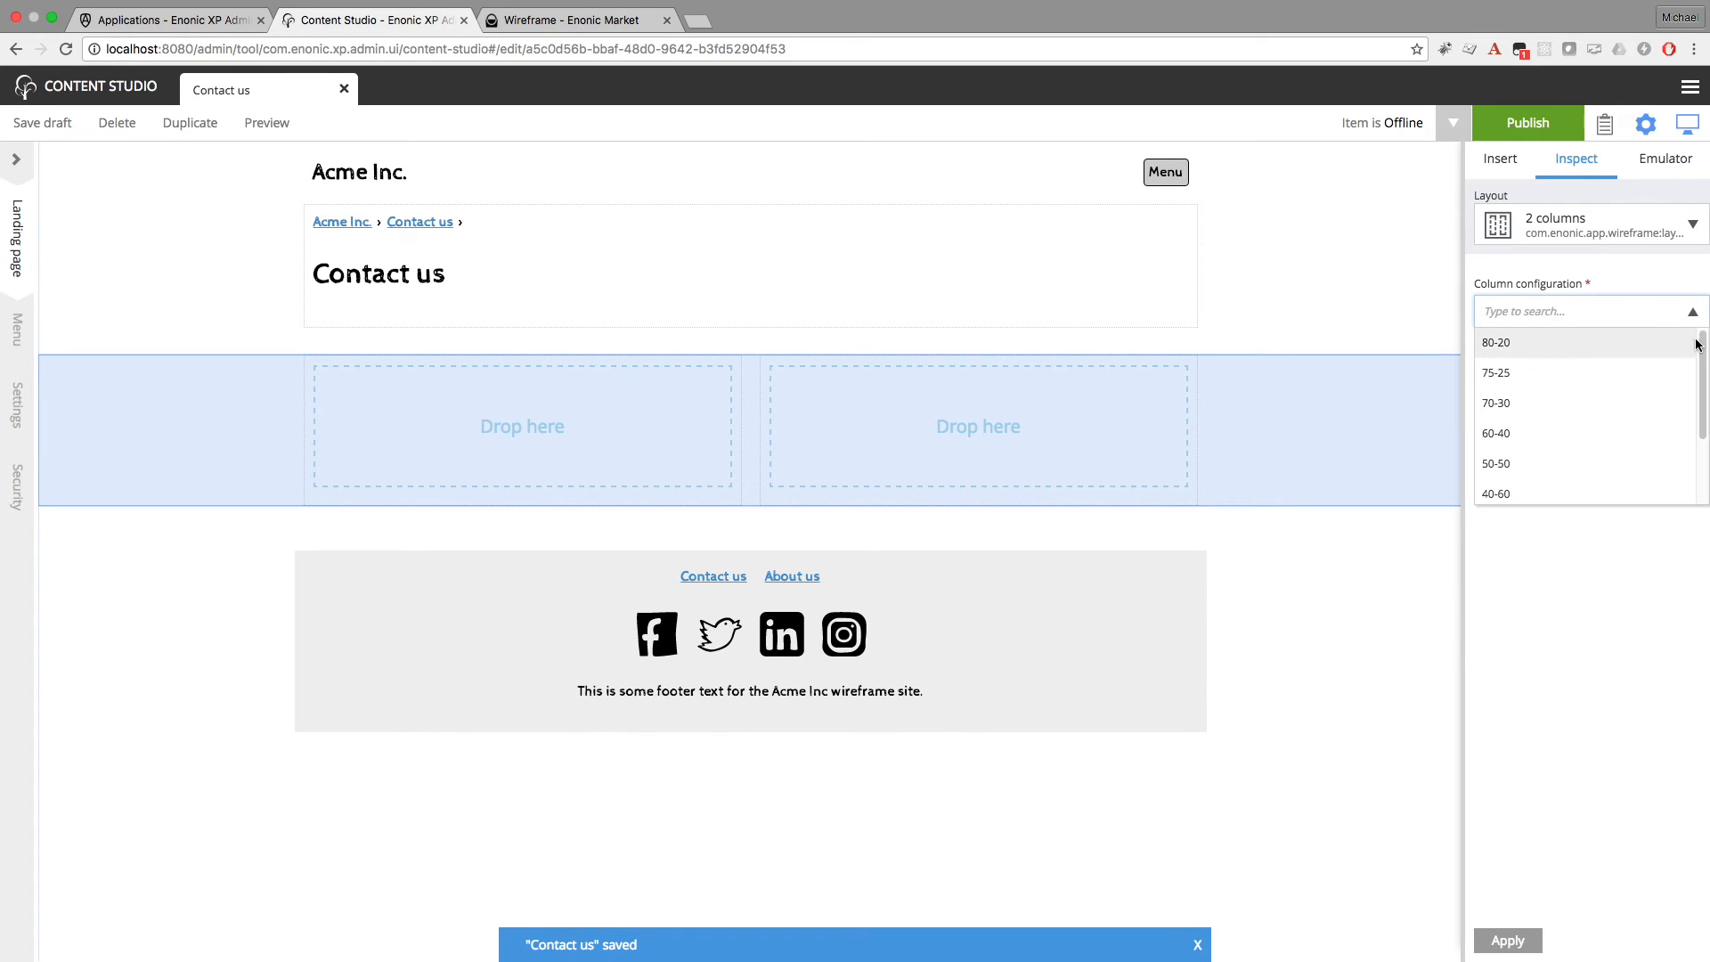
pyautogui.scroll(-1, 1699, 354)
pyautogui.moveTo(1699, 373); pyautogui.dragTo(1699, 428)
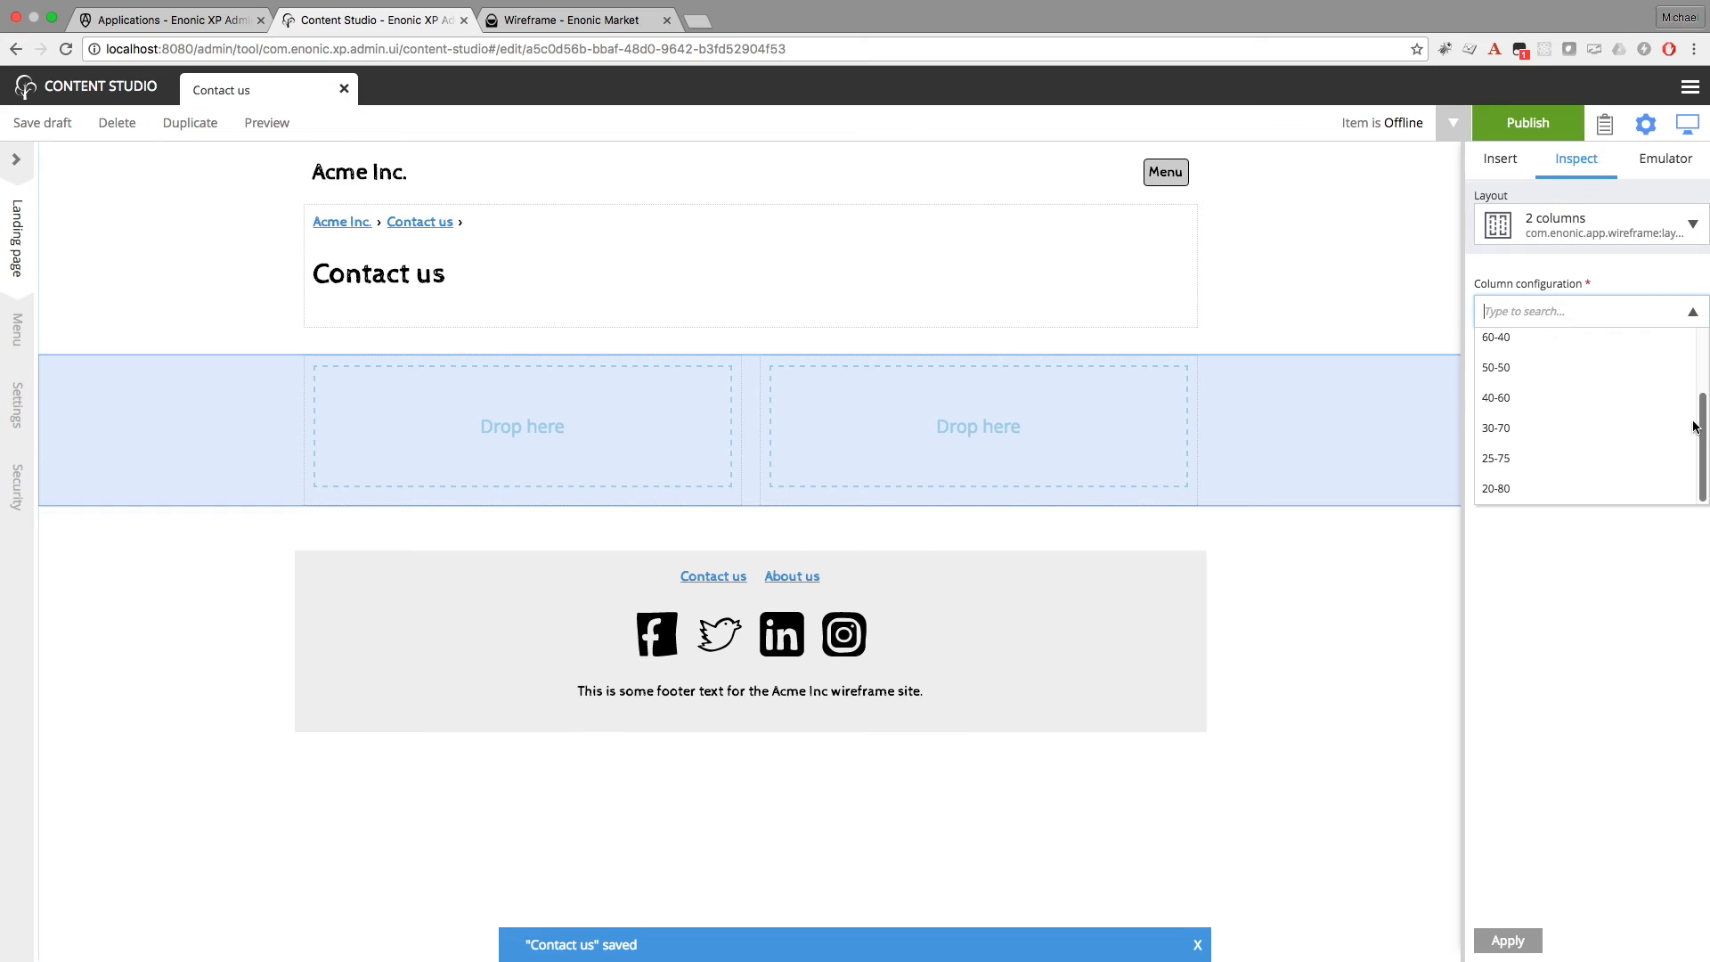
pyautogui.click(1507, 435)
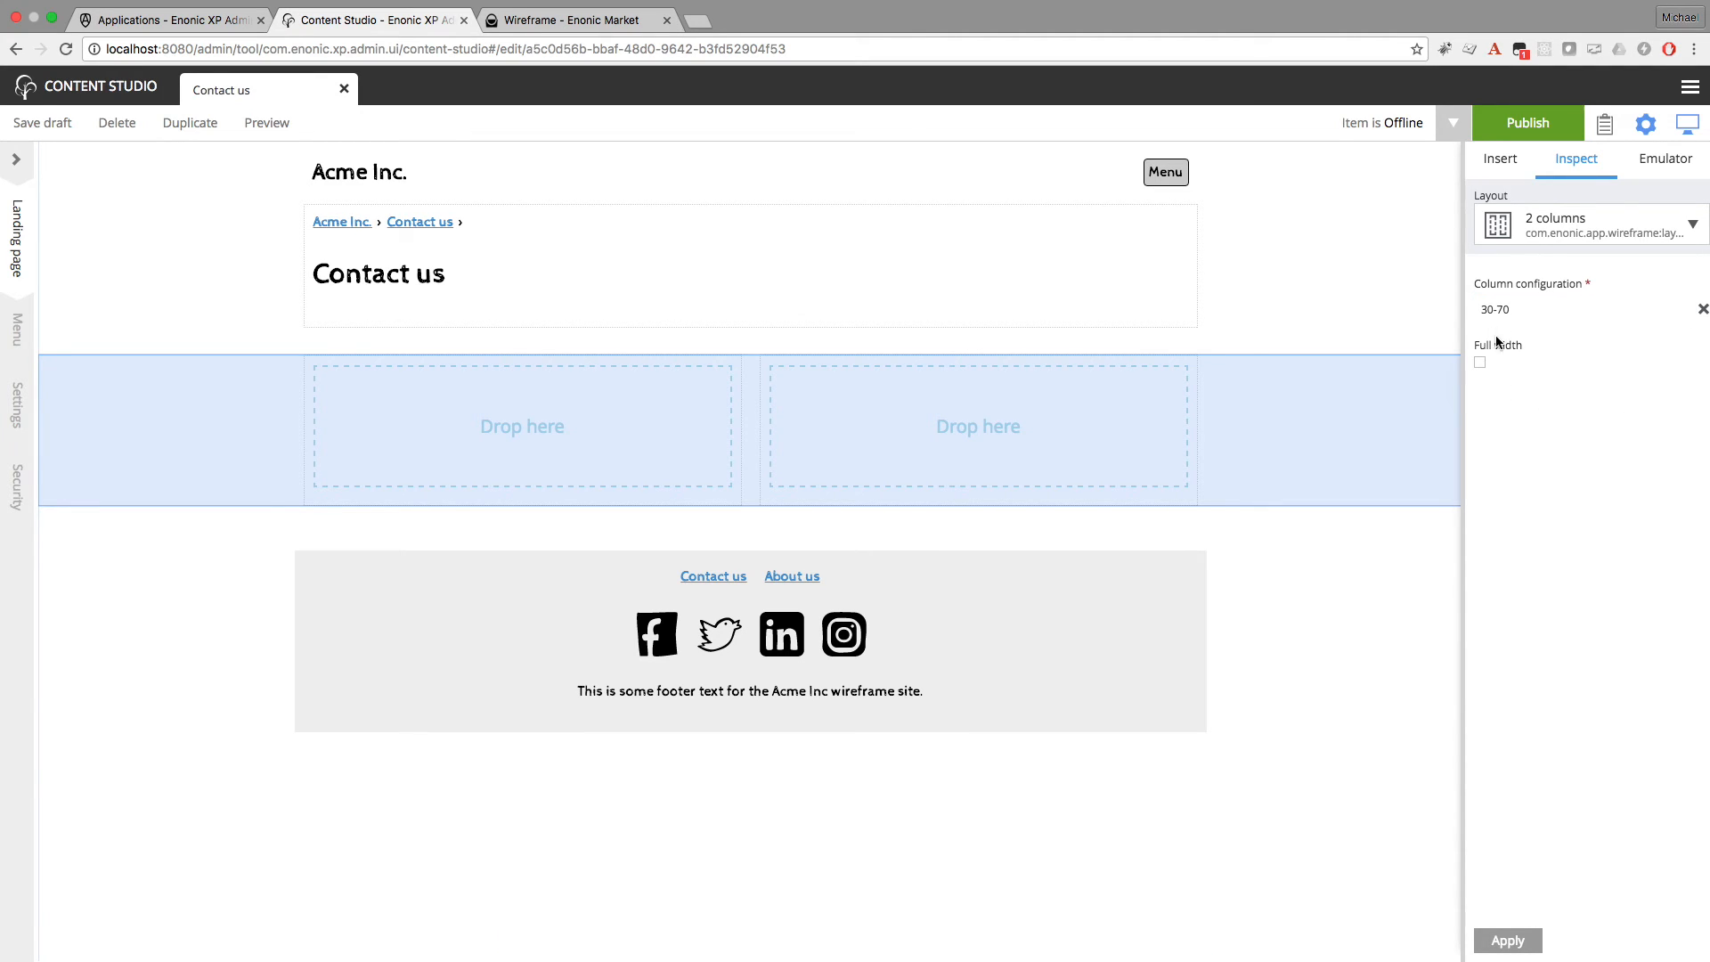
pyautogui.click(1508, 941)
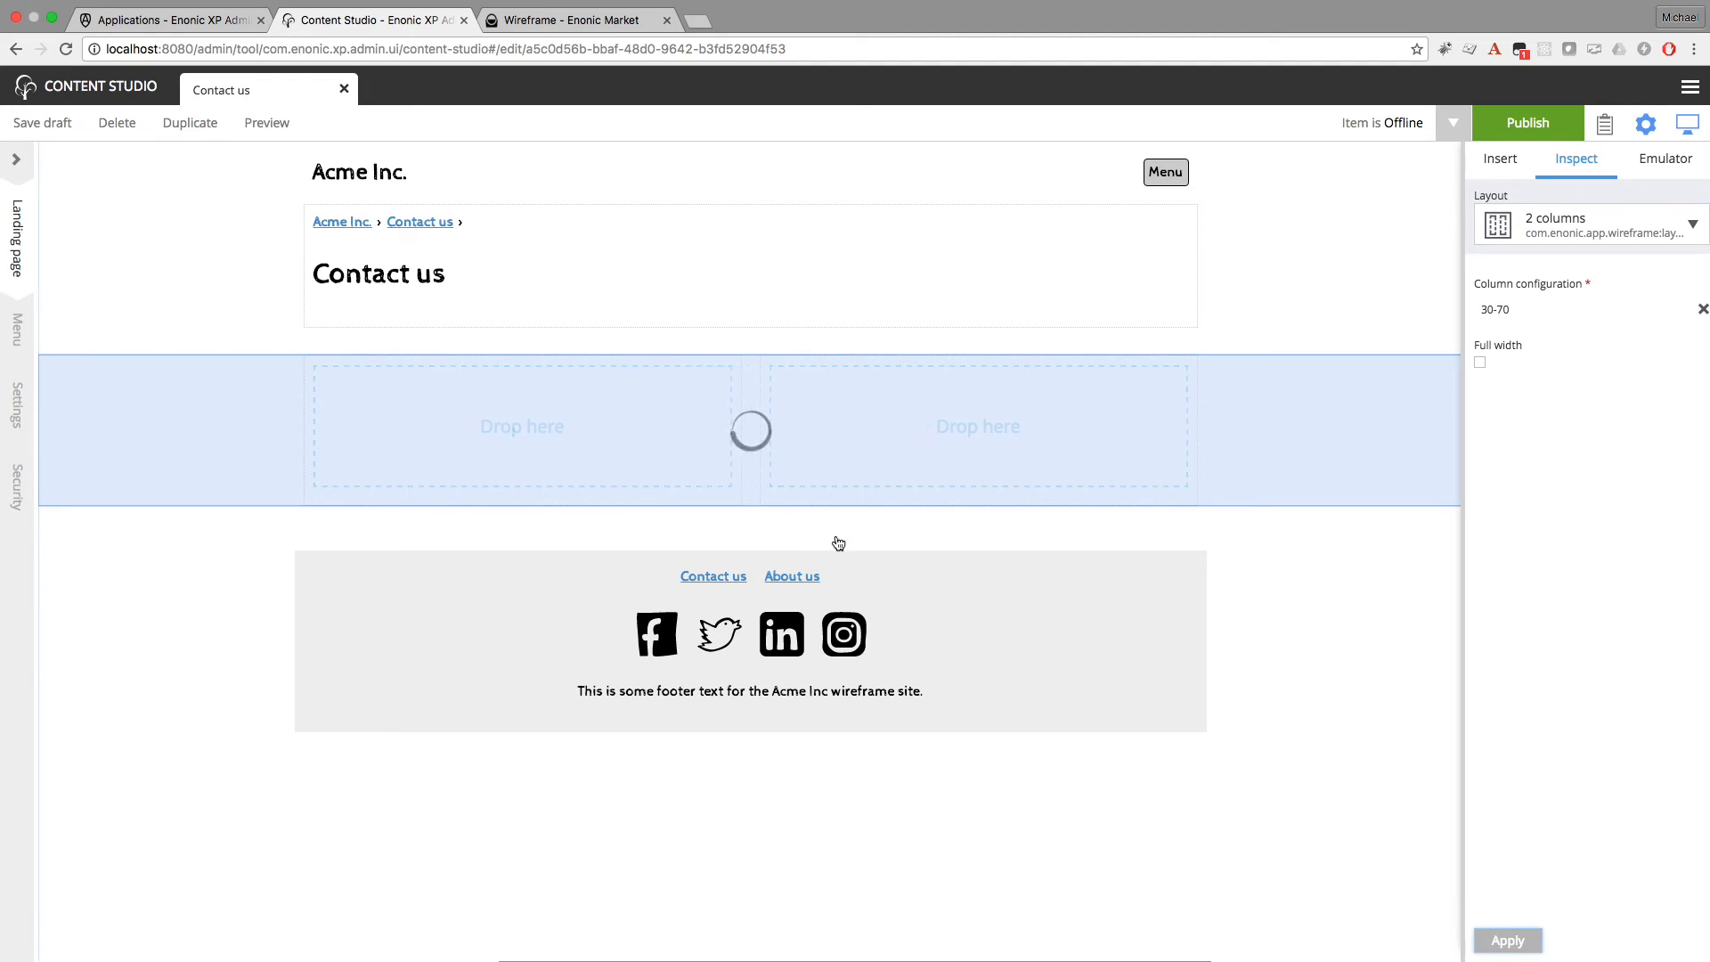
pyautogui.click(514, 419)
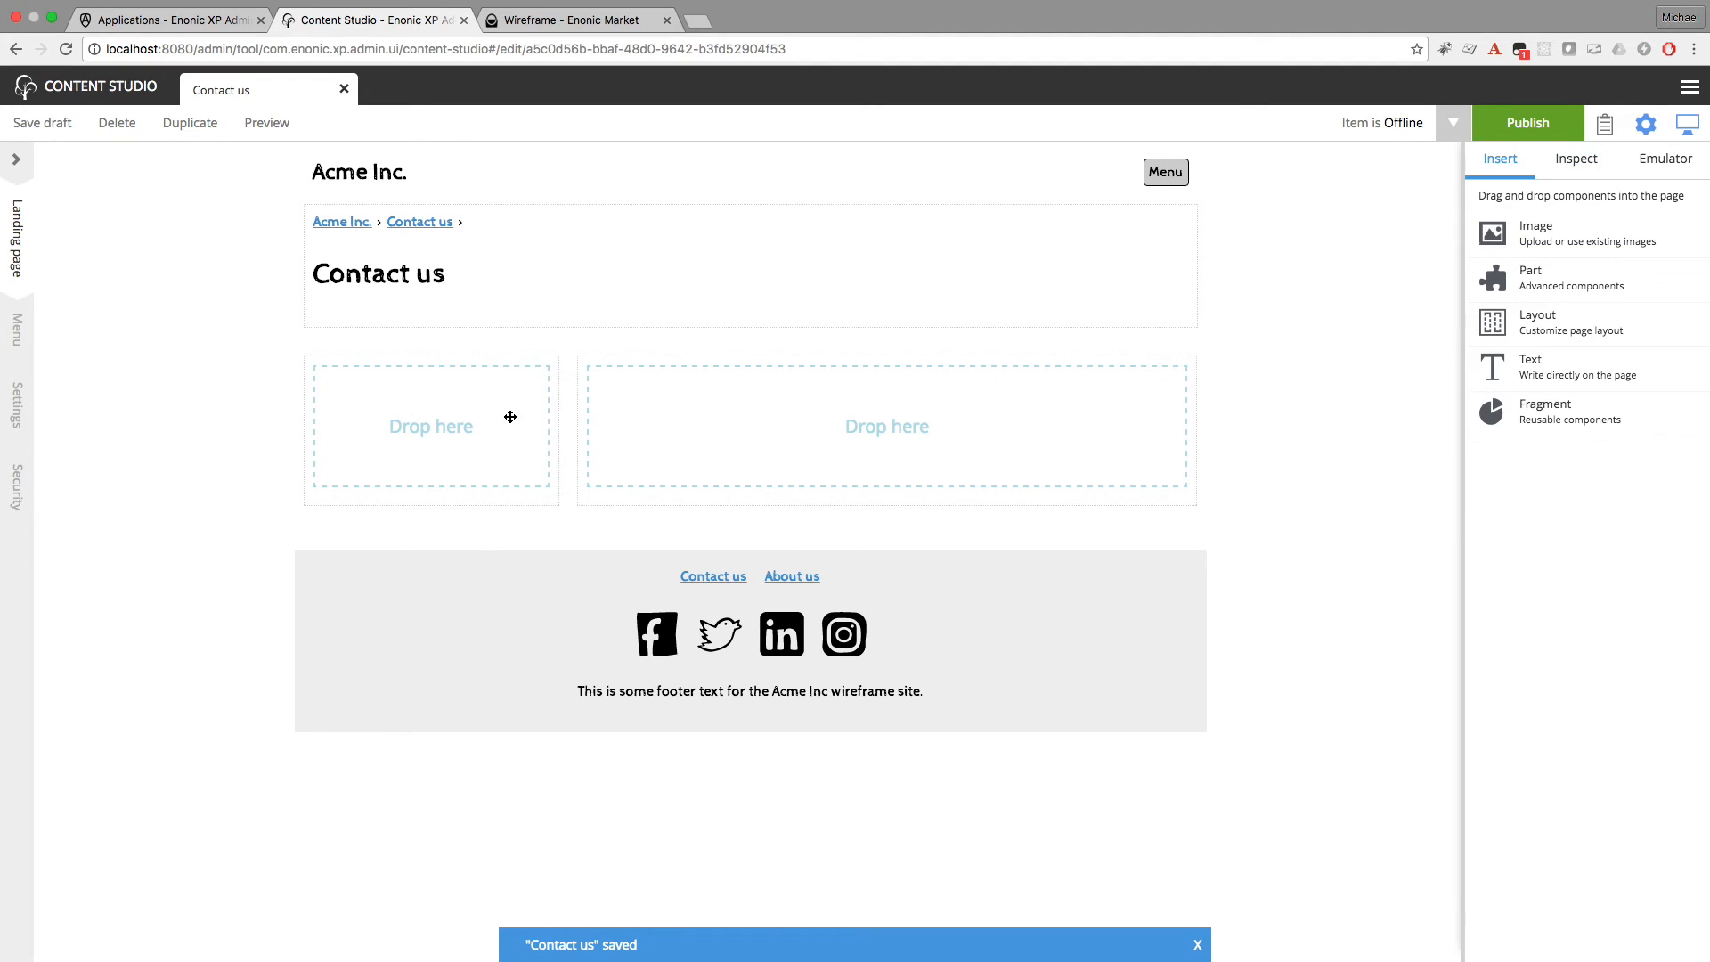
pyautogui.click(461, 425)
# Insert a Sample text part with 50 words into the left column
pyautogui.rightClick(460, 424)
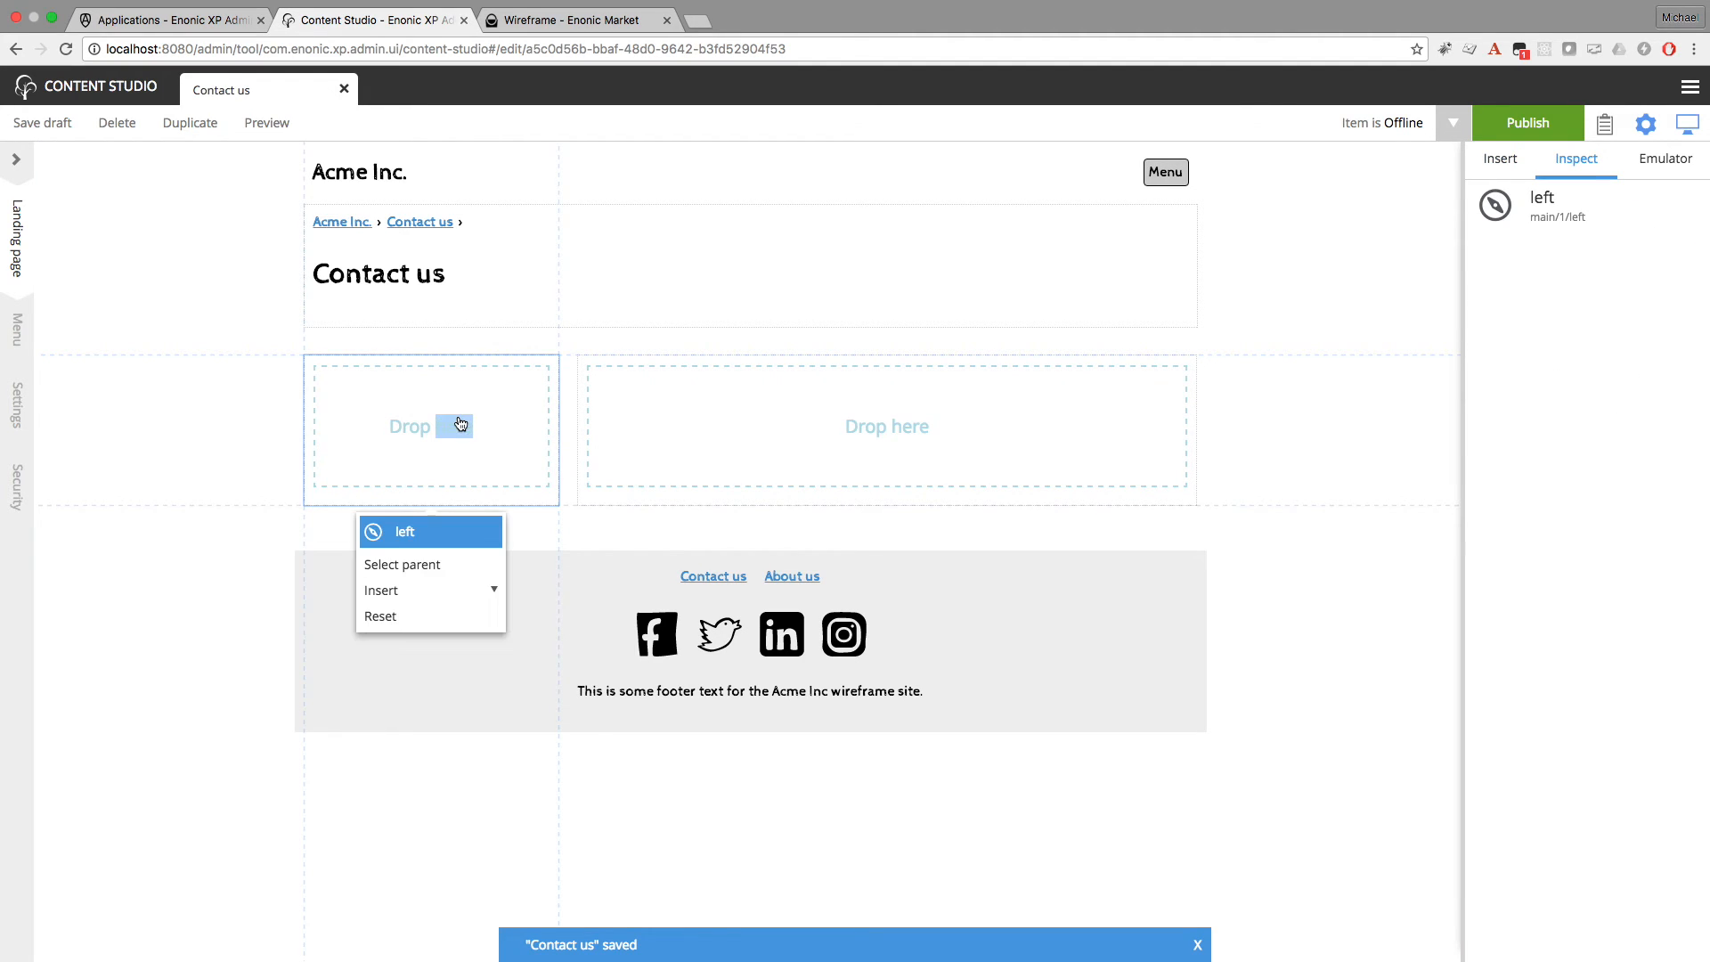
pyautogui.click(468, 591)
pyautogui.click(424, 637)
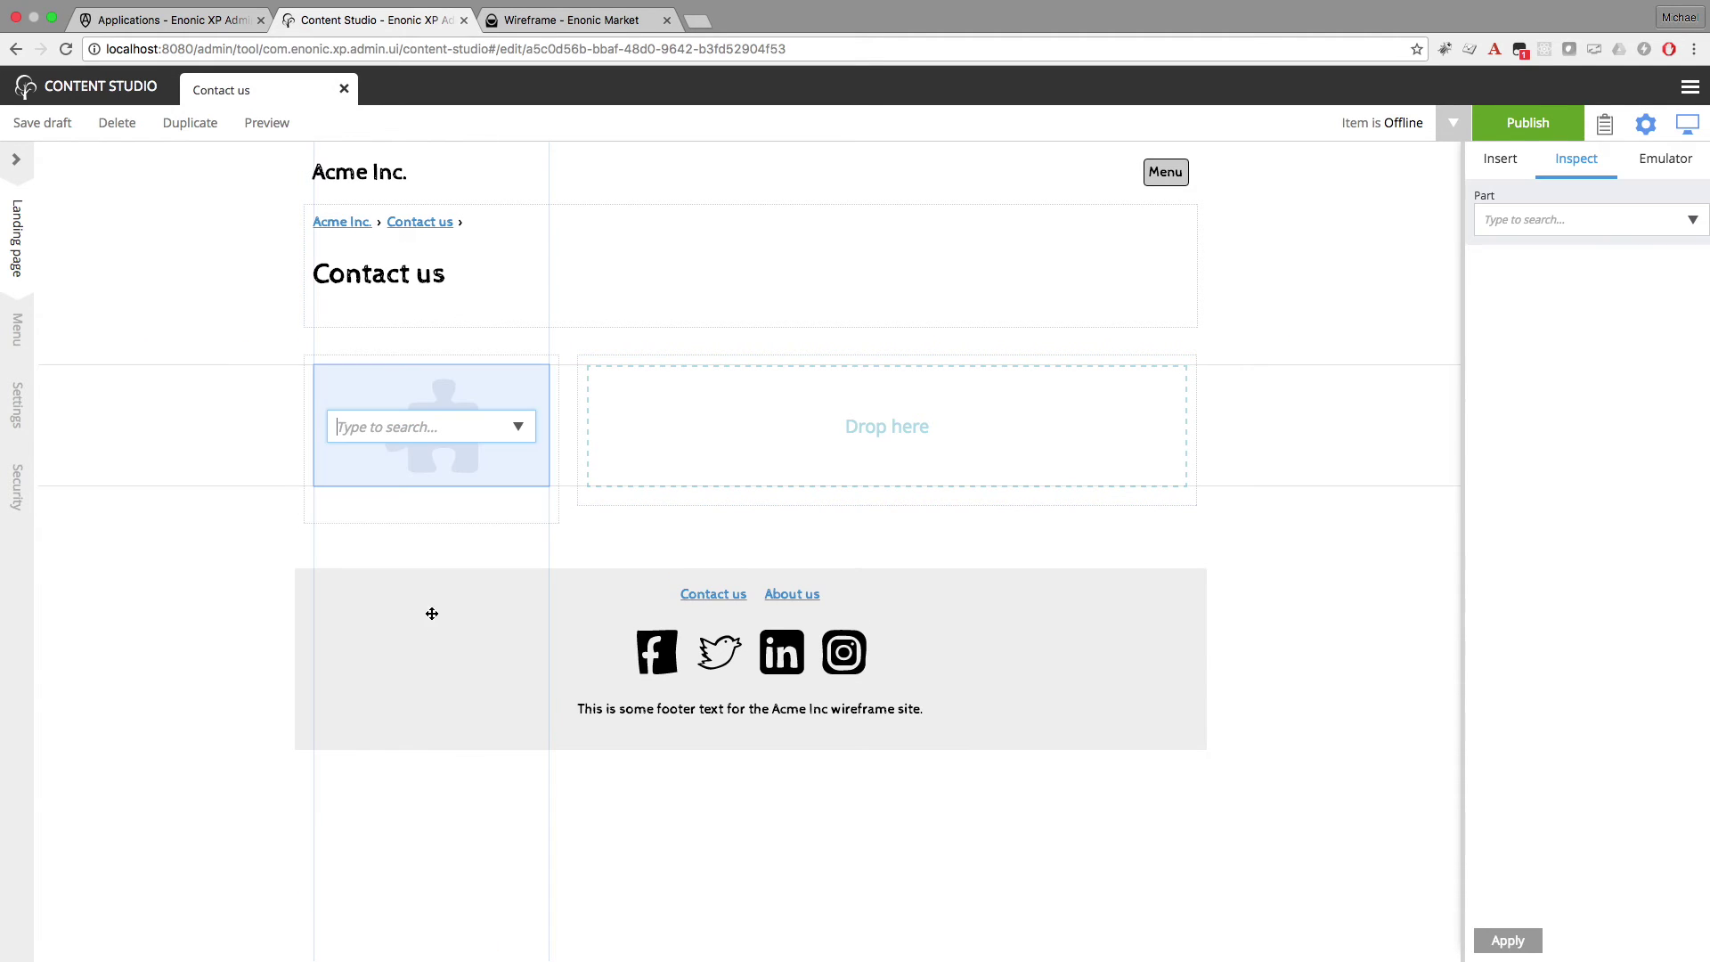
pyautogui.click(517, 427)
pyautogui.scroll(-2, 441, 561)
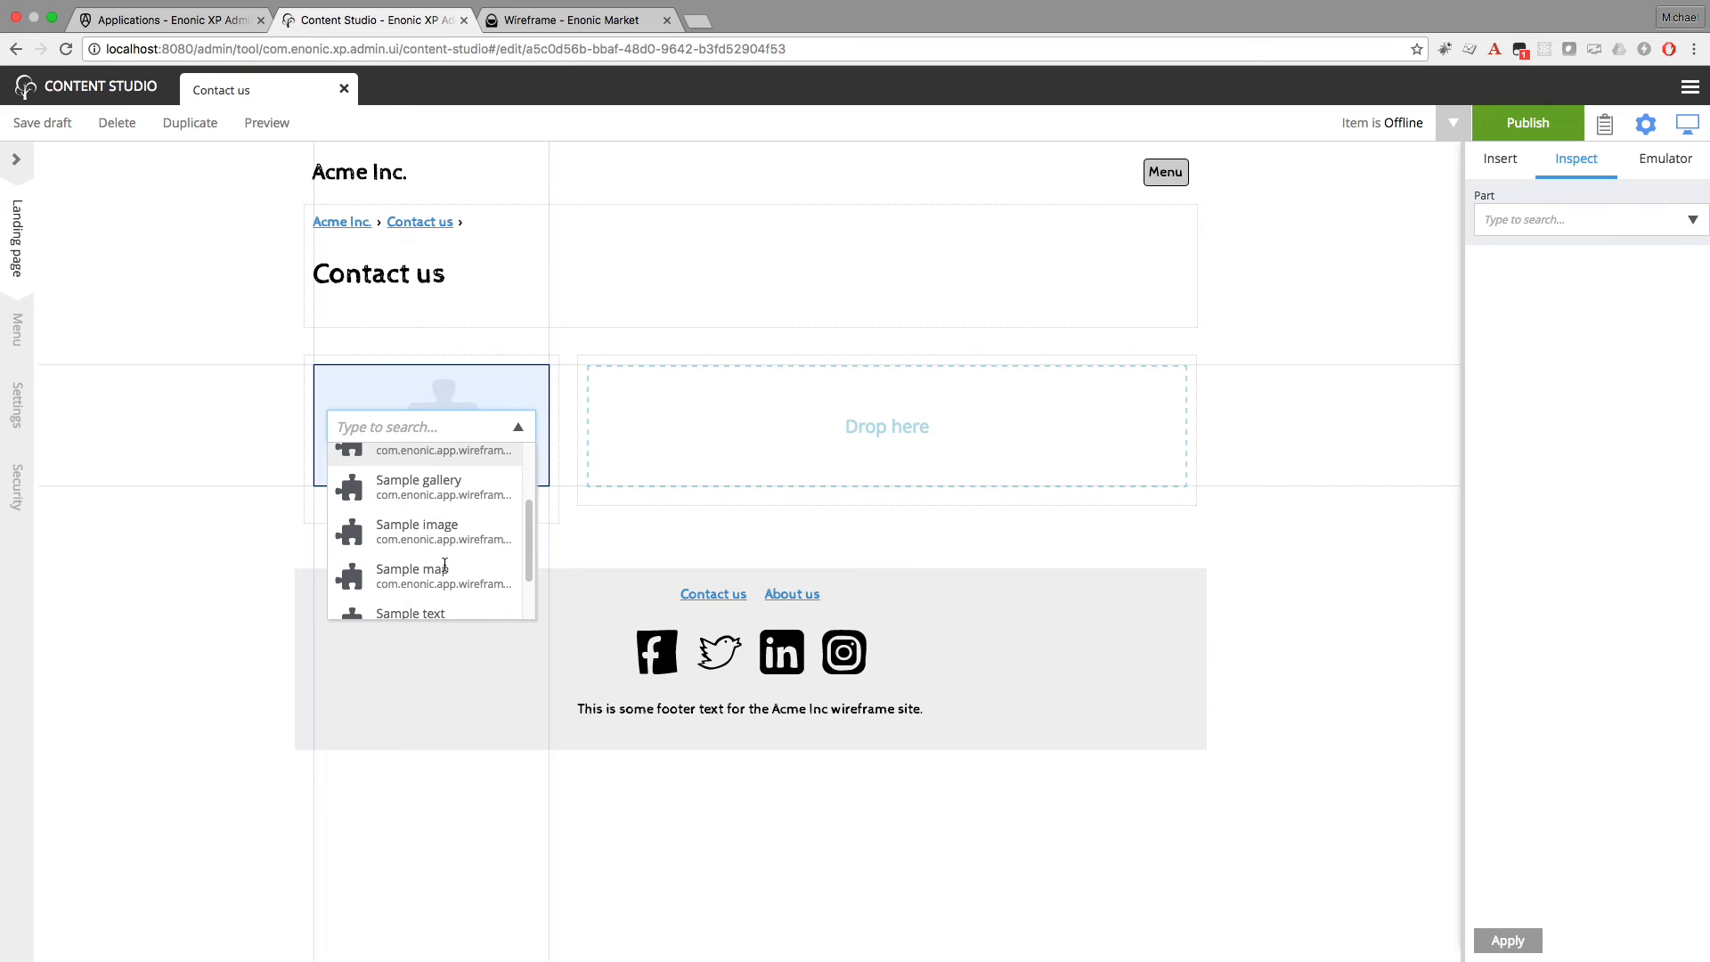
pyautogui.click(436, 606)
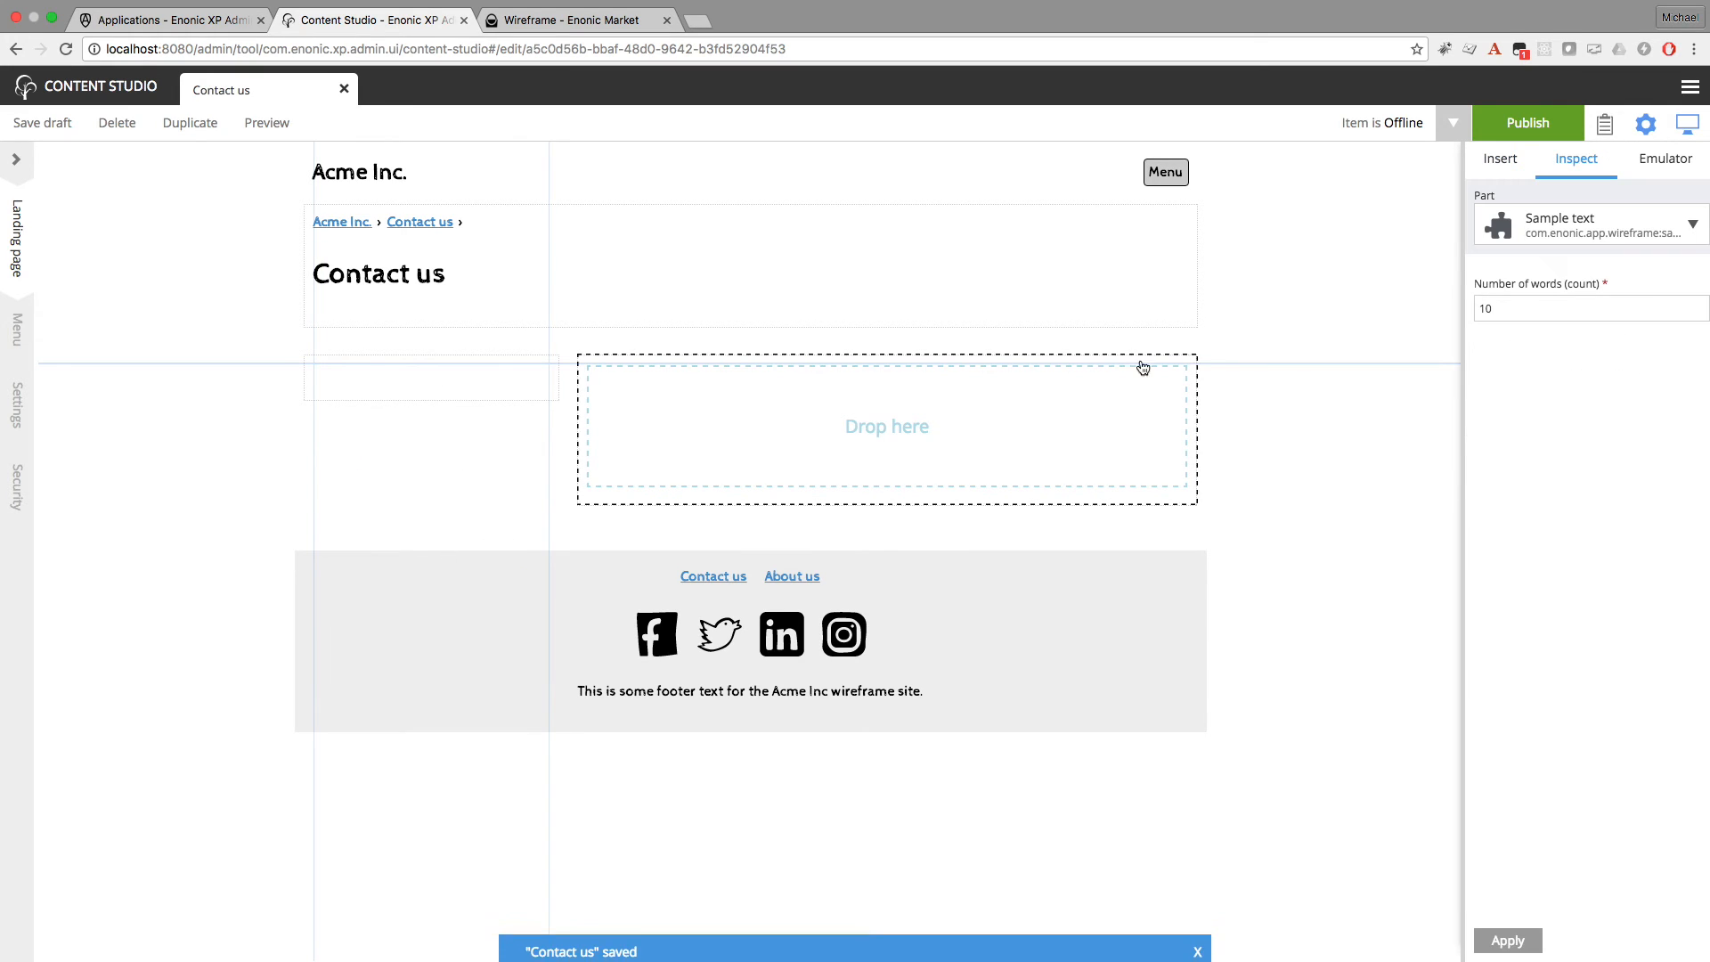
pyautogui.write('50')
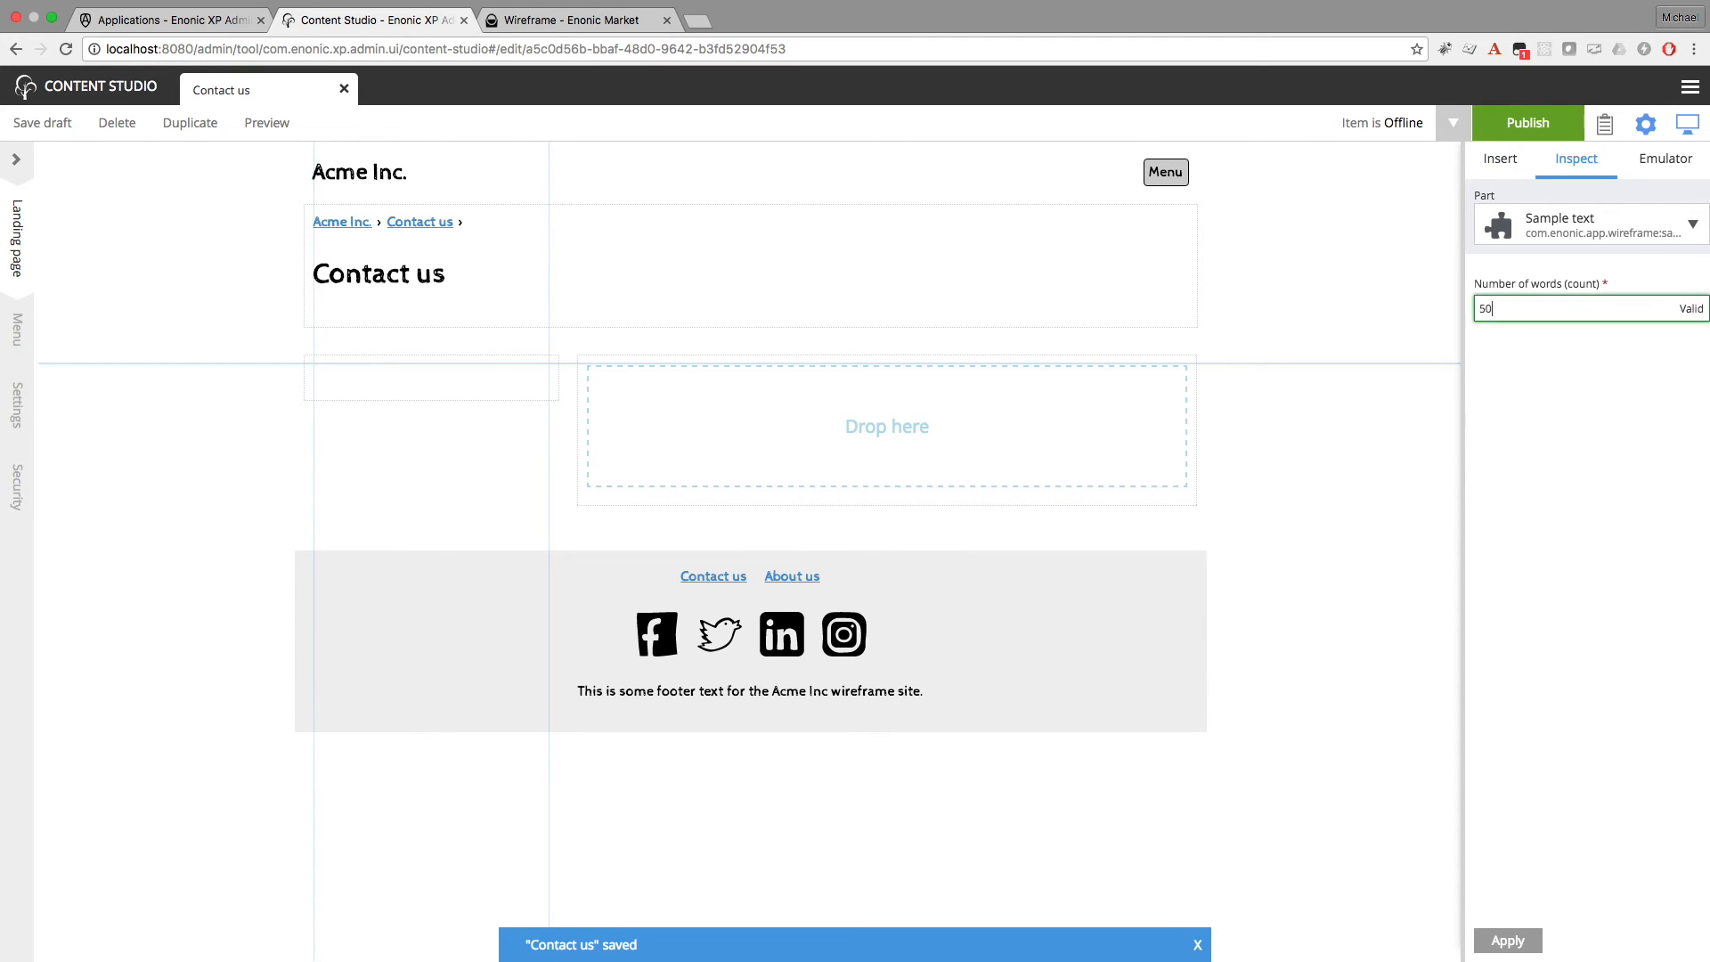
pyautogui.click(1513, 938)
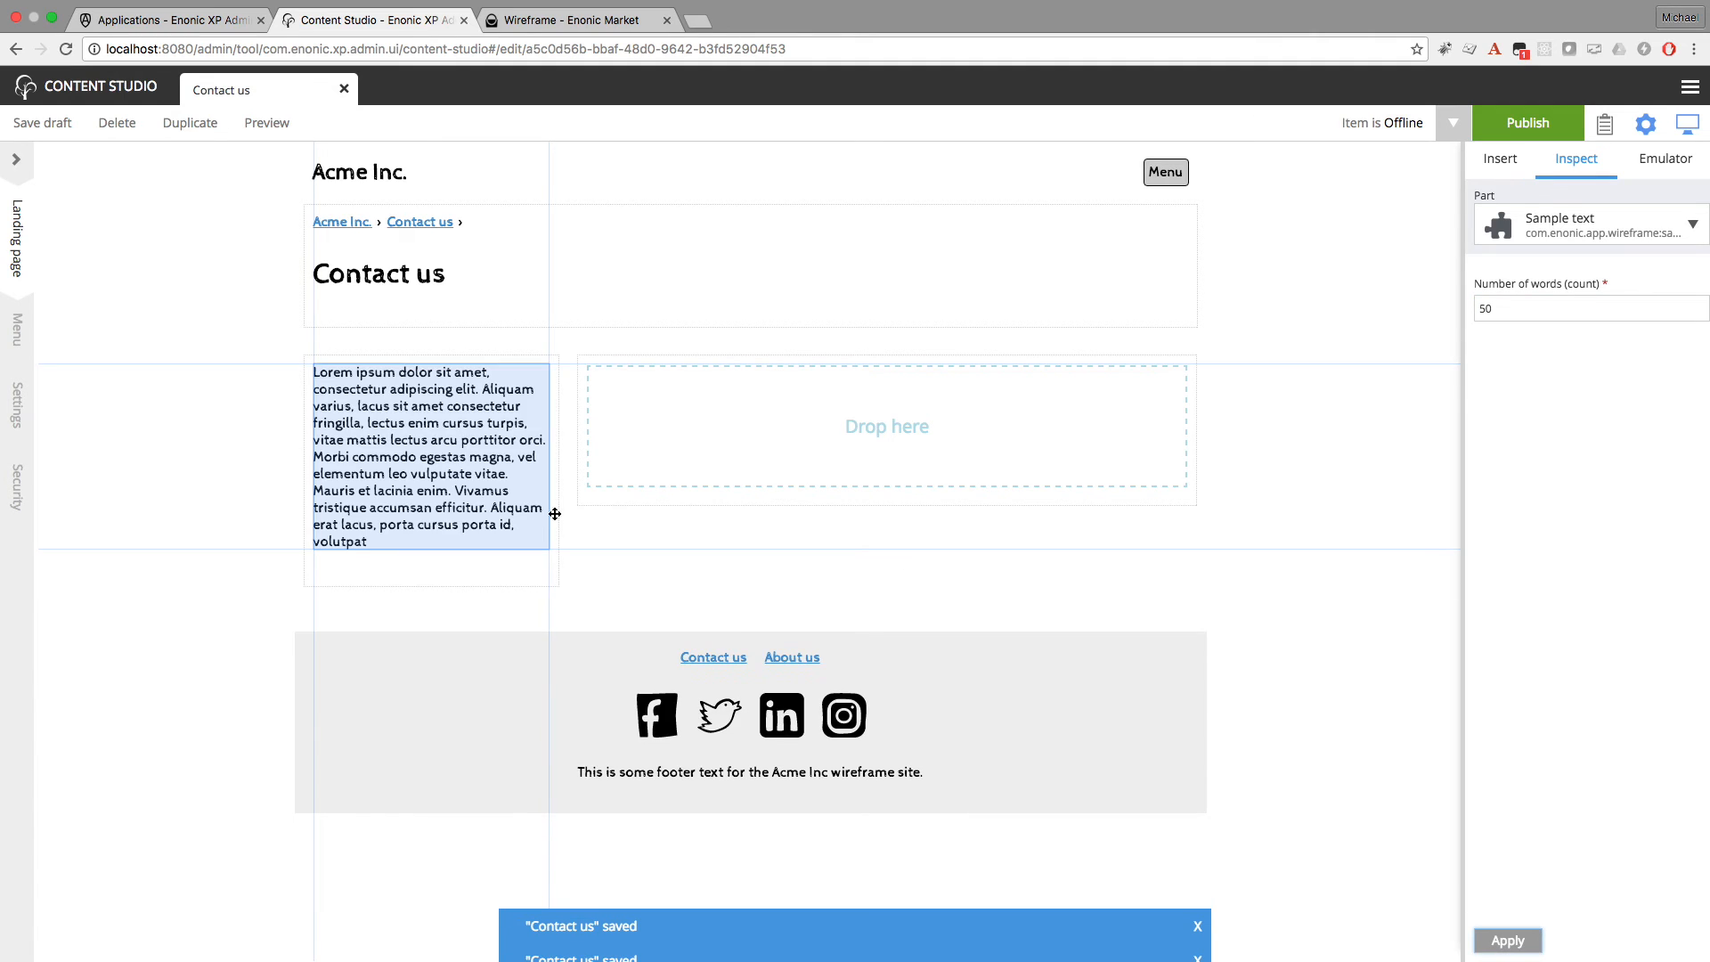
pyautogui.click(692, 415)
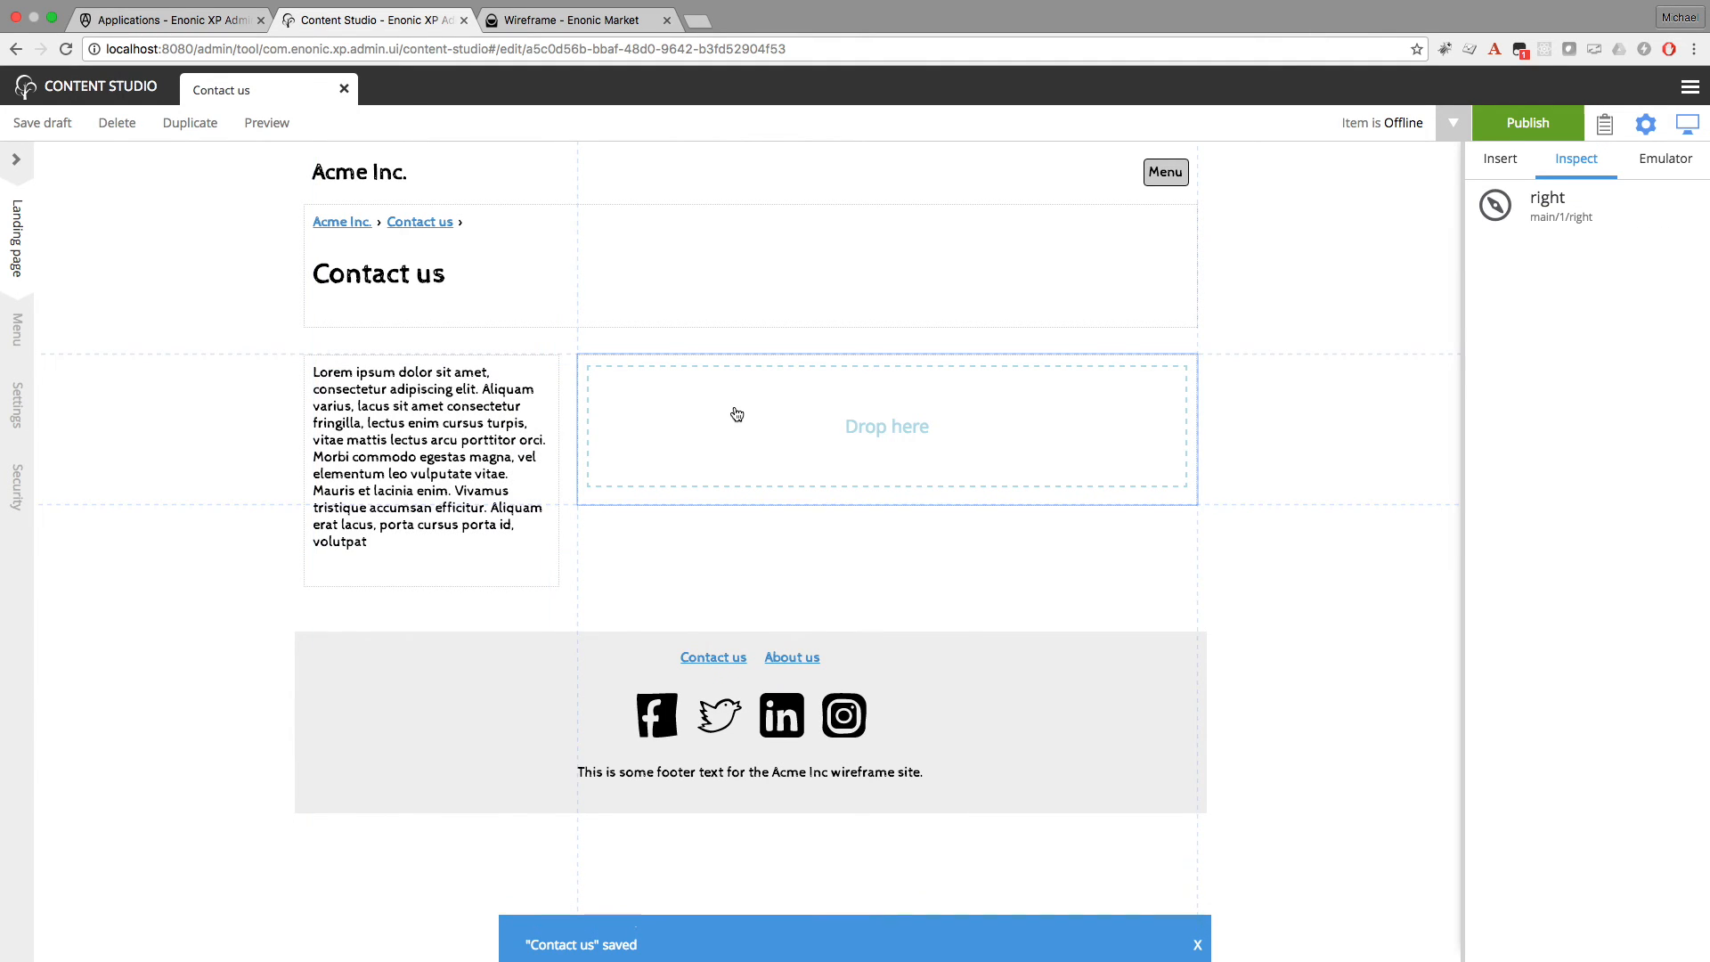
pyautogui.click(733, 416)
pyautogui.moveTo(836, 590)
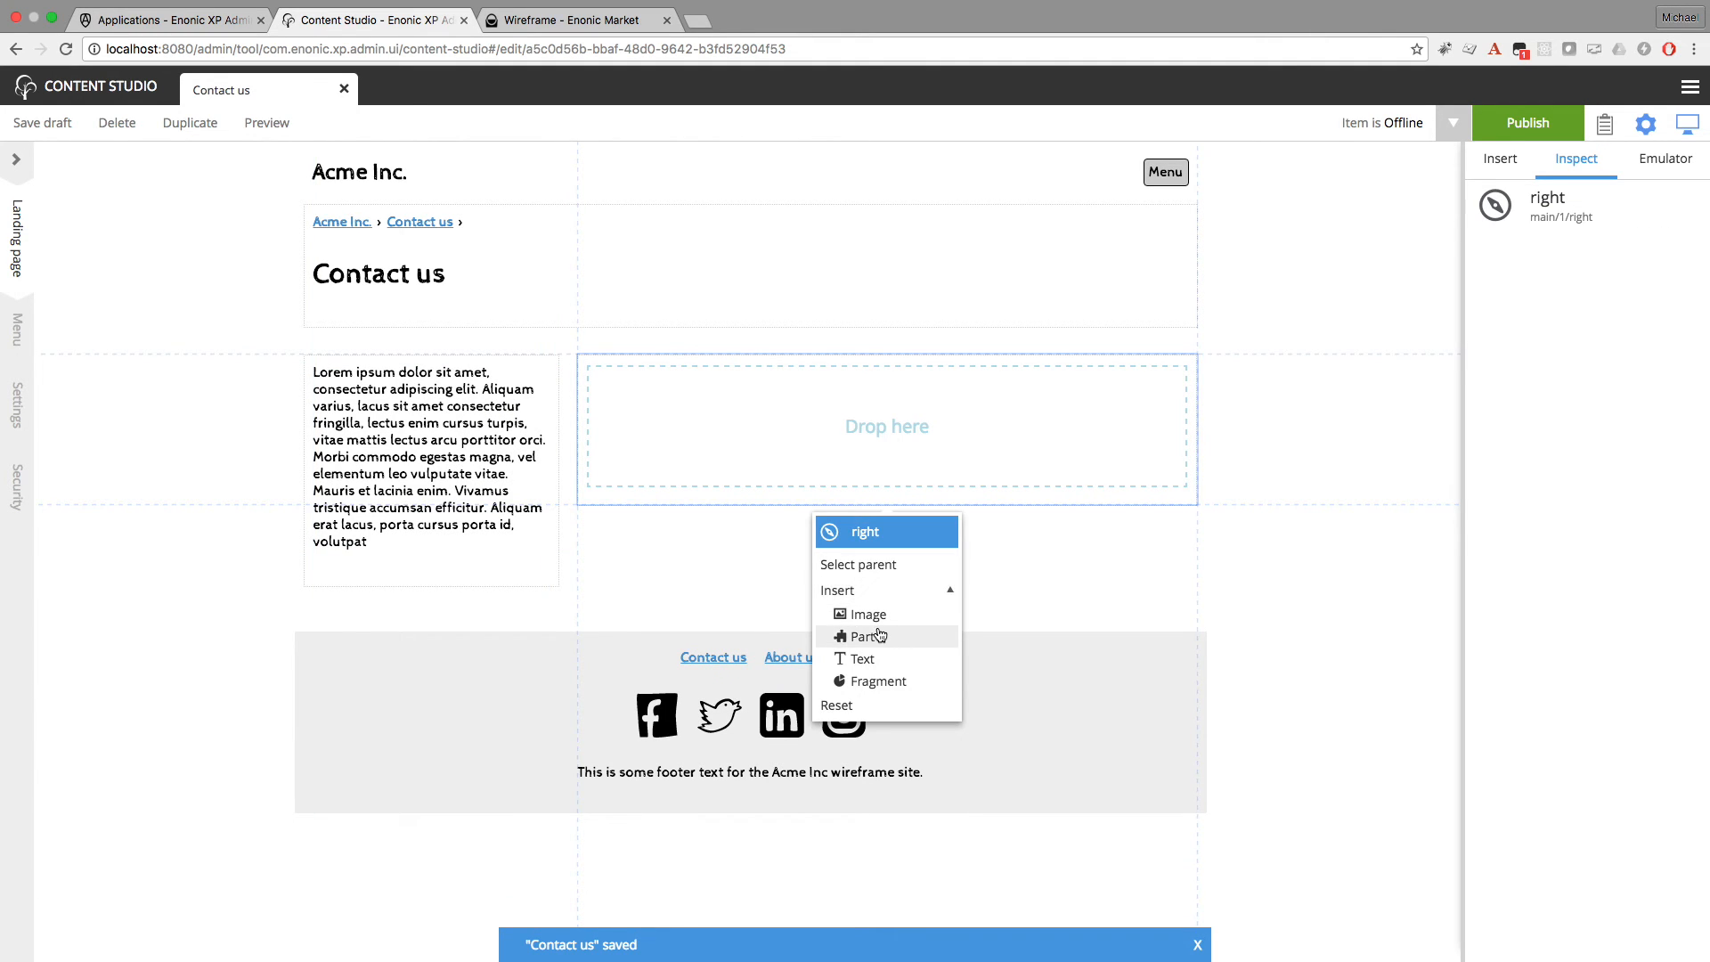
pyautogui.click(891, 634)
pyautogui.click(1110, 426)
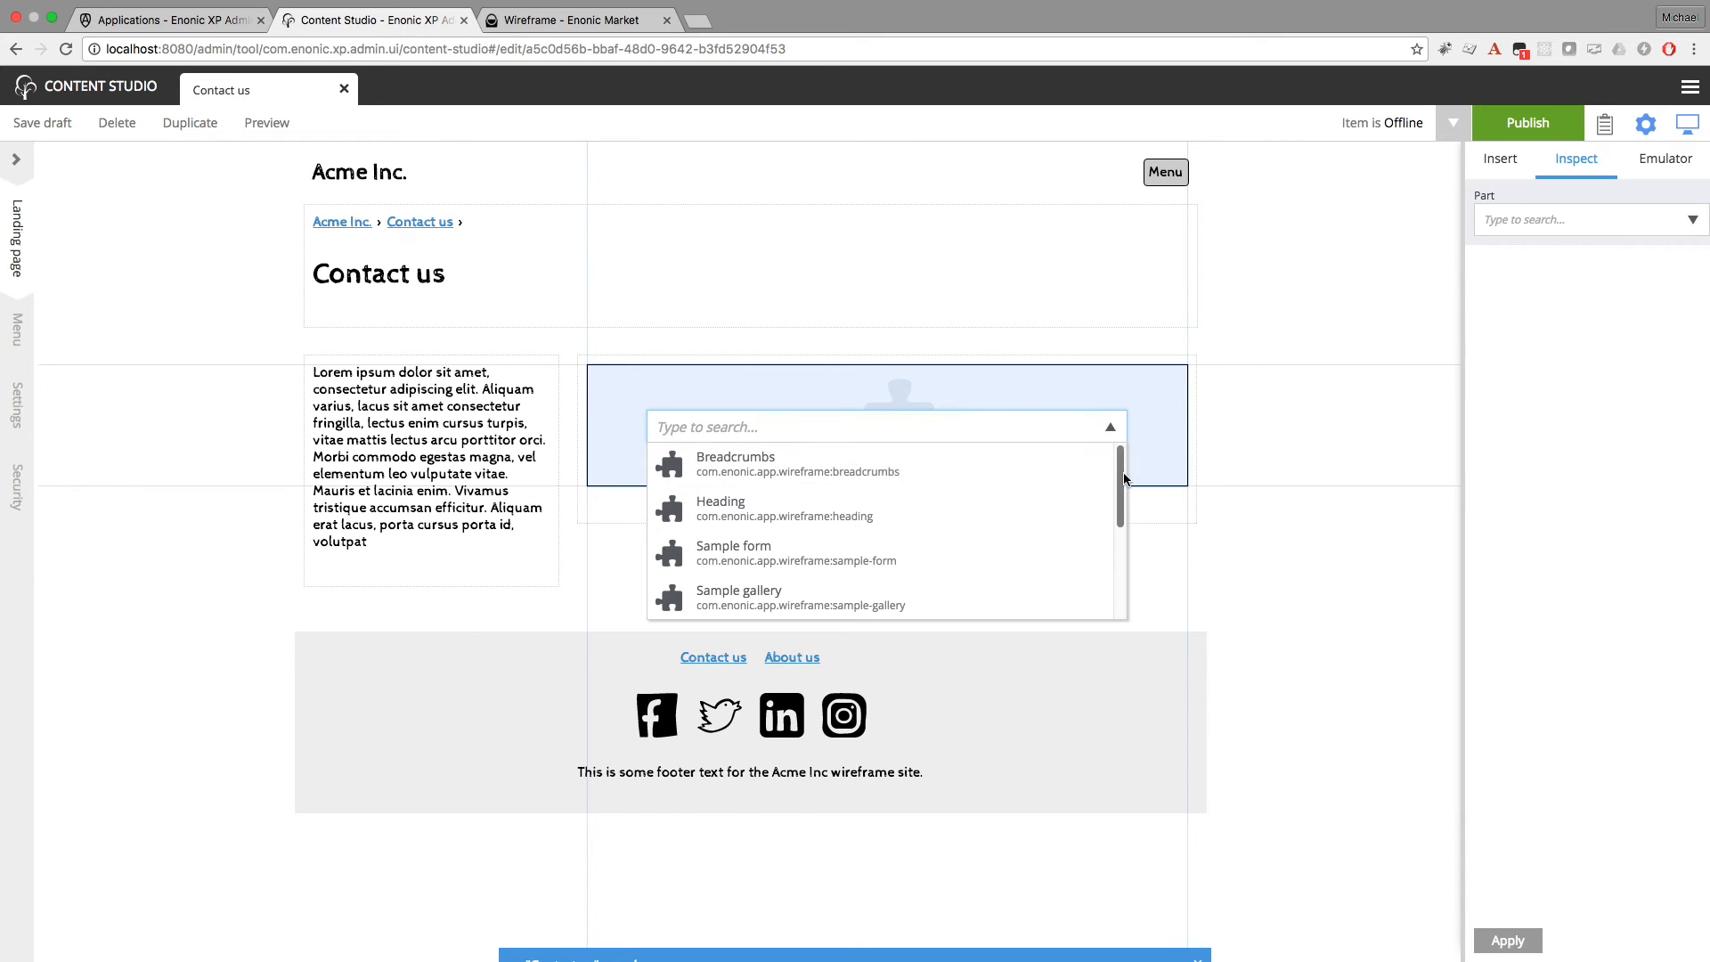
pyautogui.moveTo(1120, 461); pyautogui.dragTo(1111, 553)
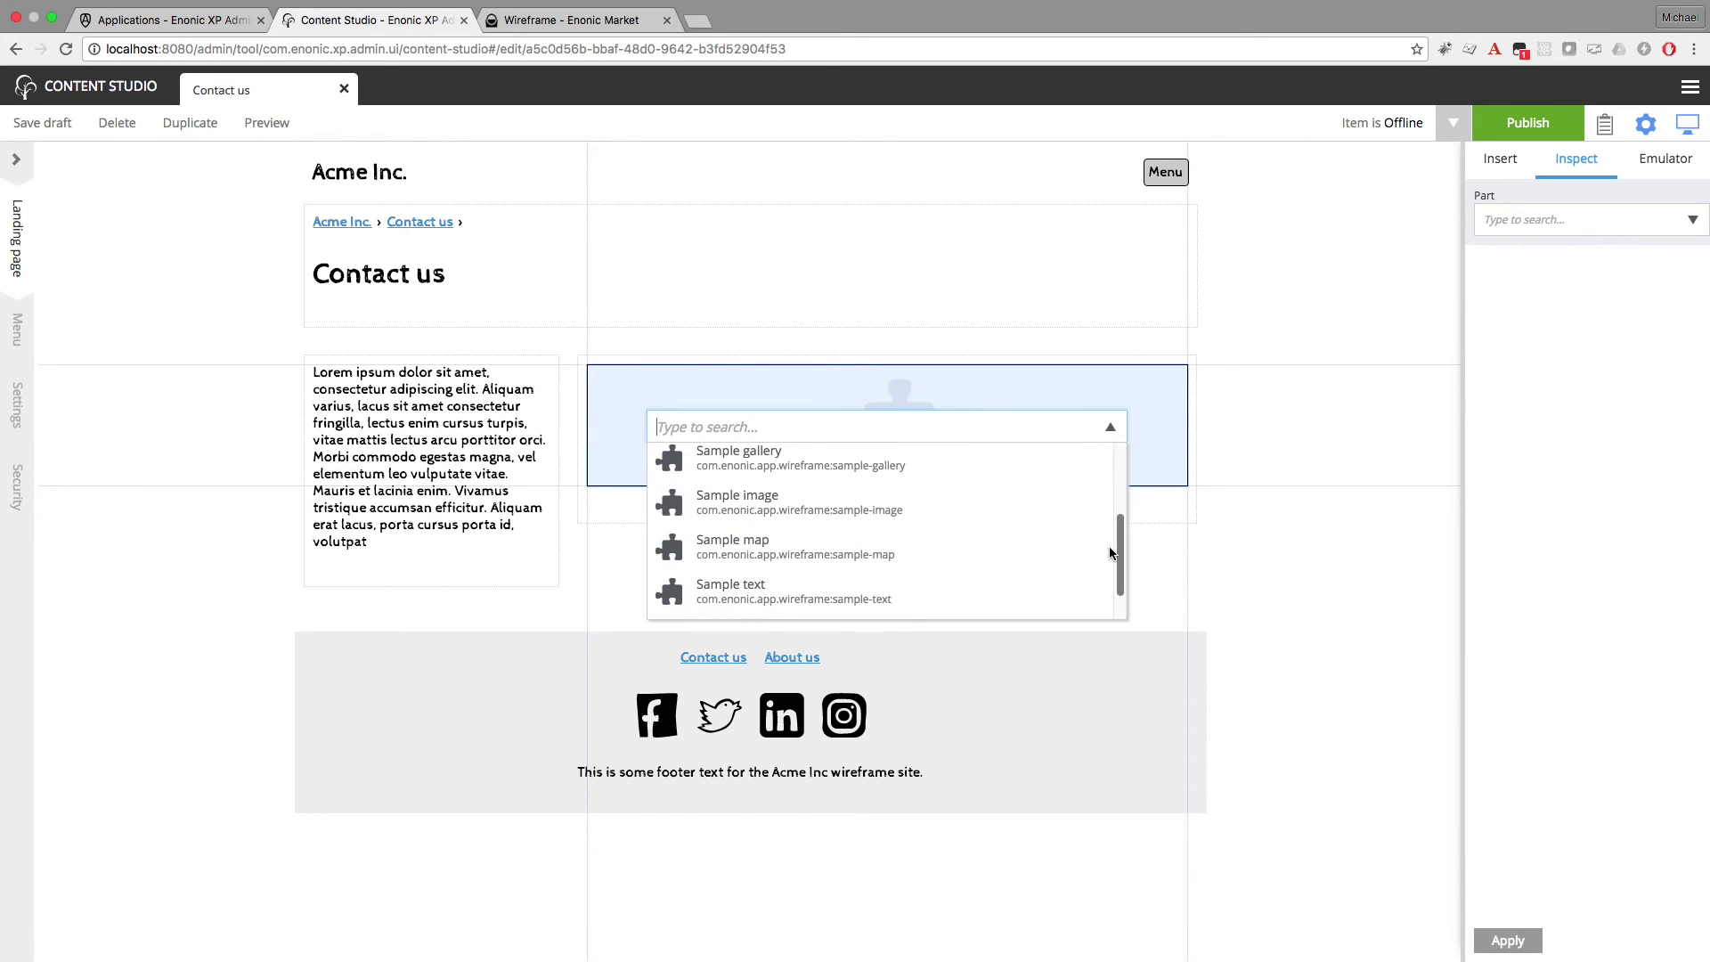
pyautogui.click(861, 531)
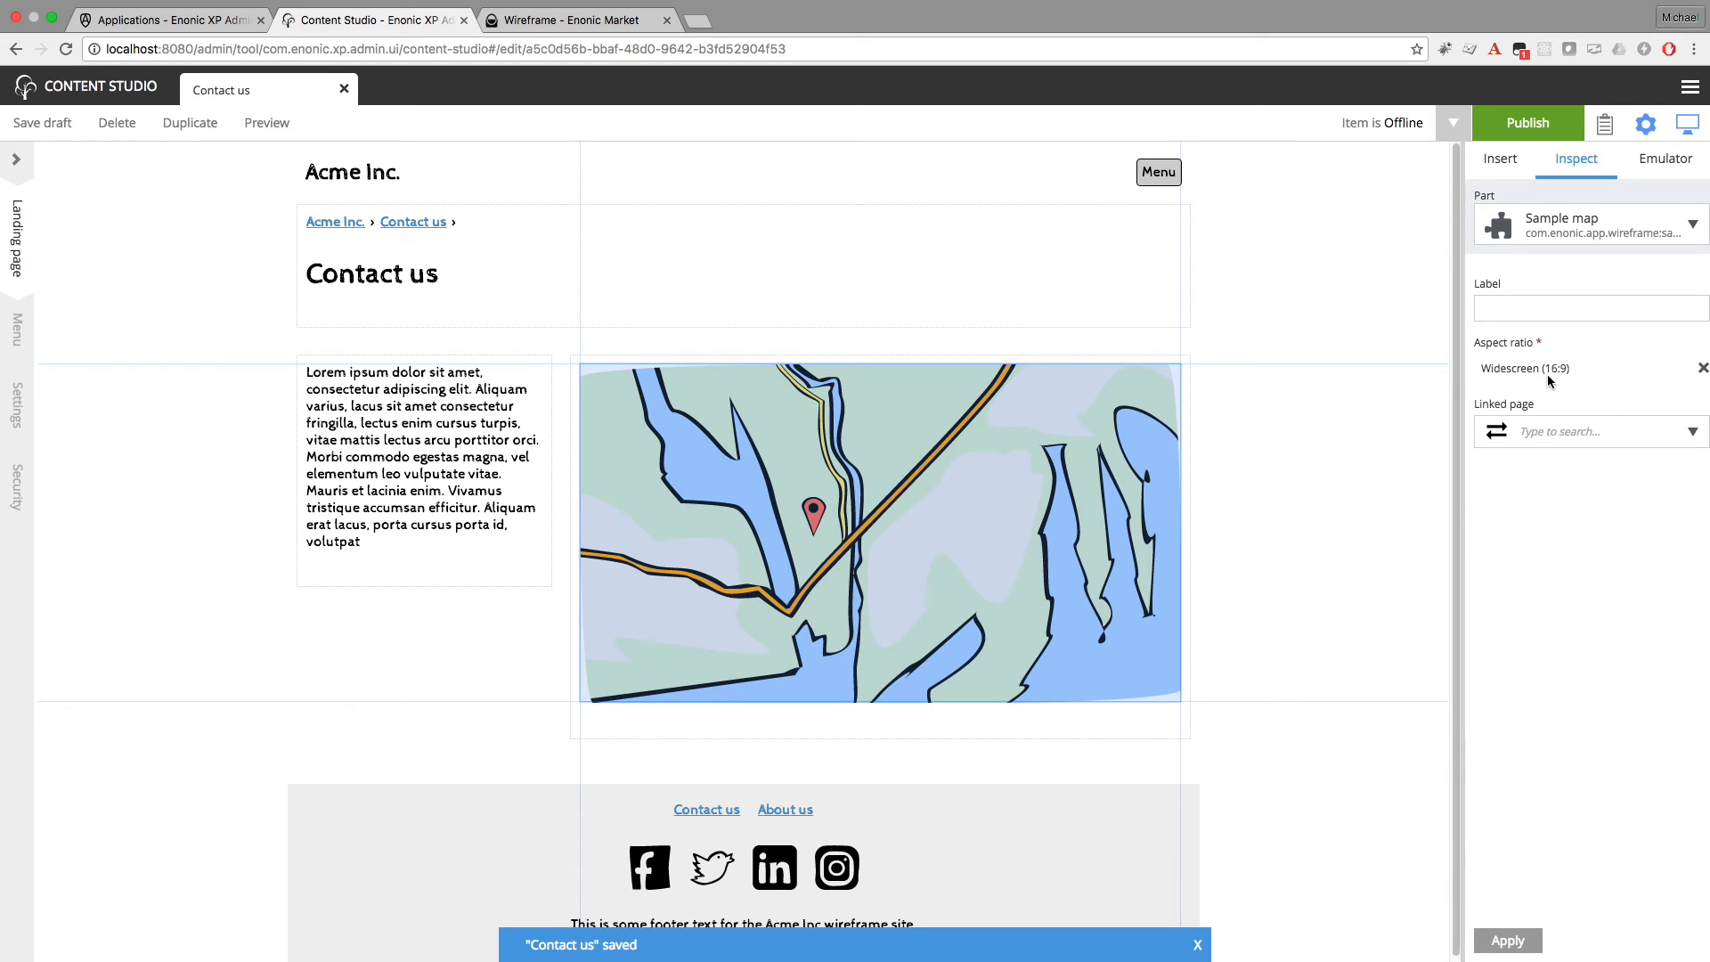
pyautogui.click(1702, 370)
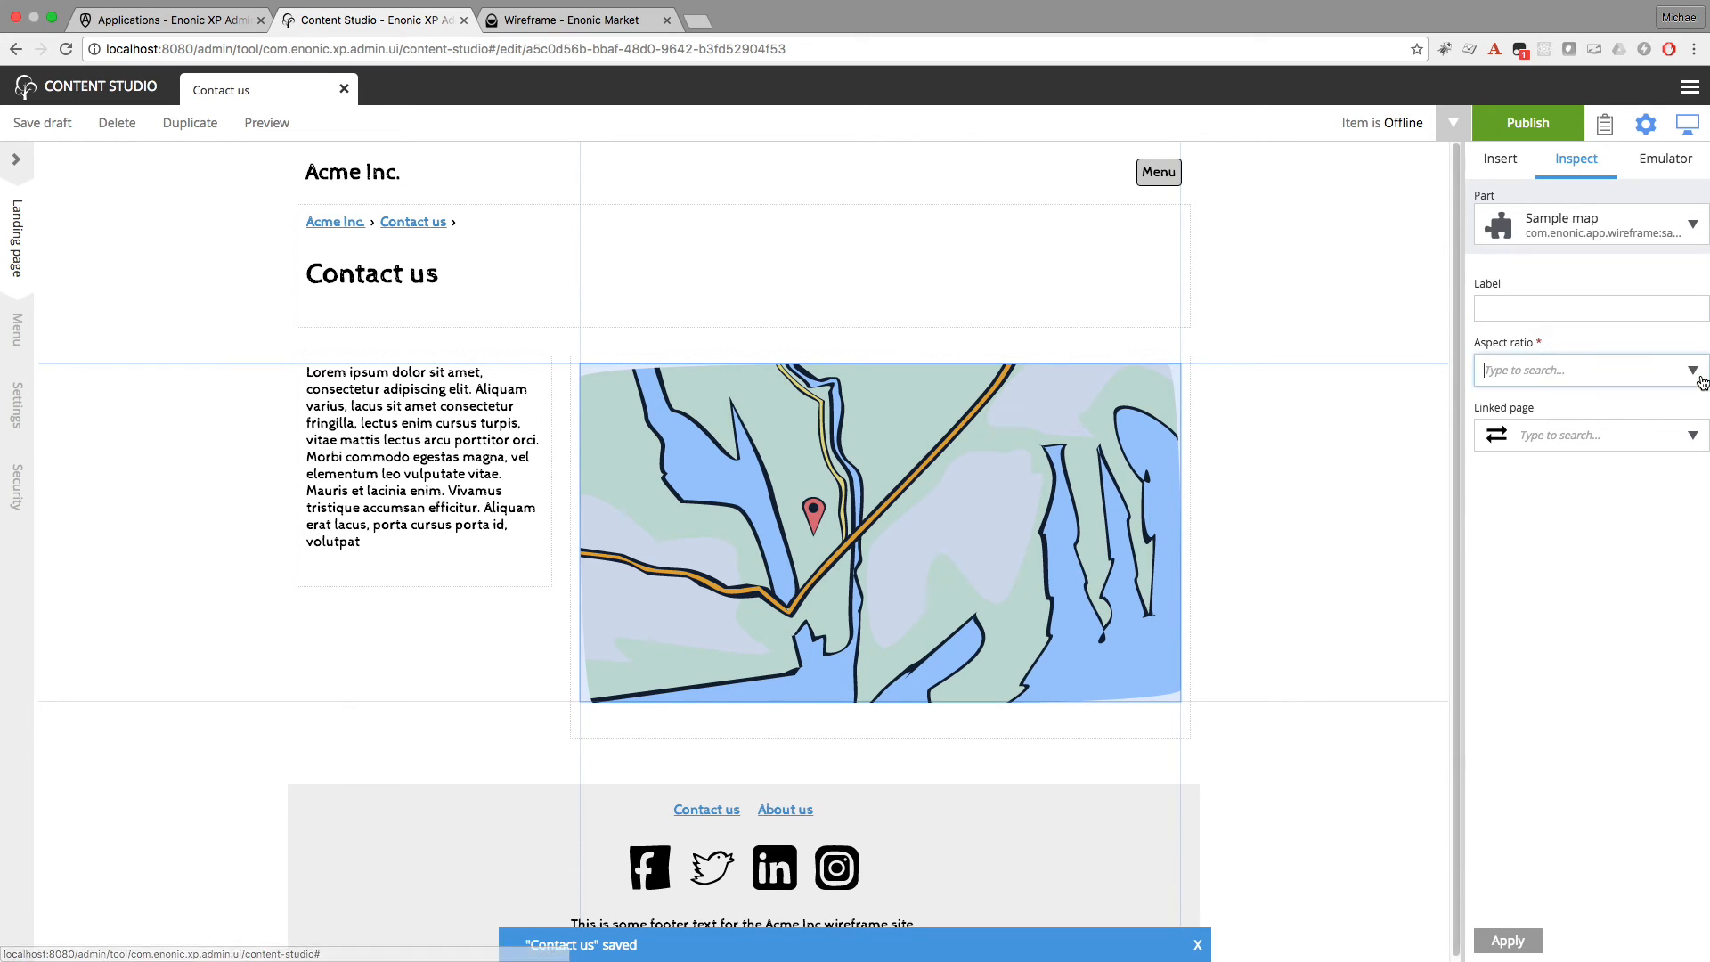
pyautogui.scroll(-1, 1692, 401)
pyautogui.scroll(1, 1692, 405)
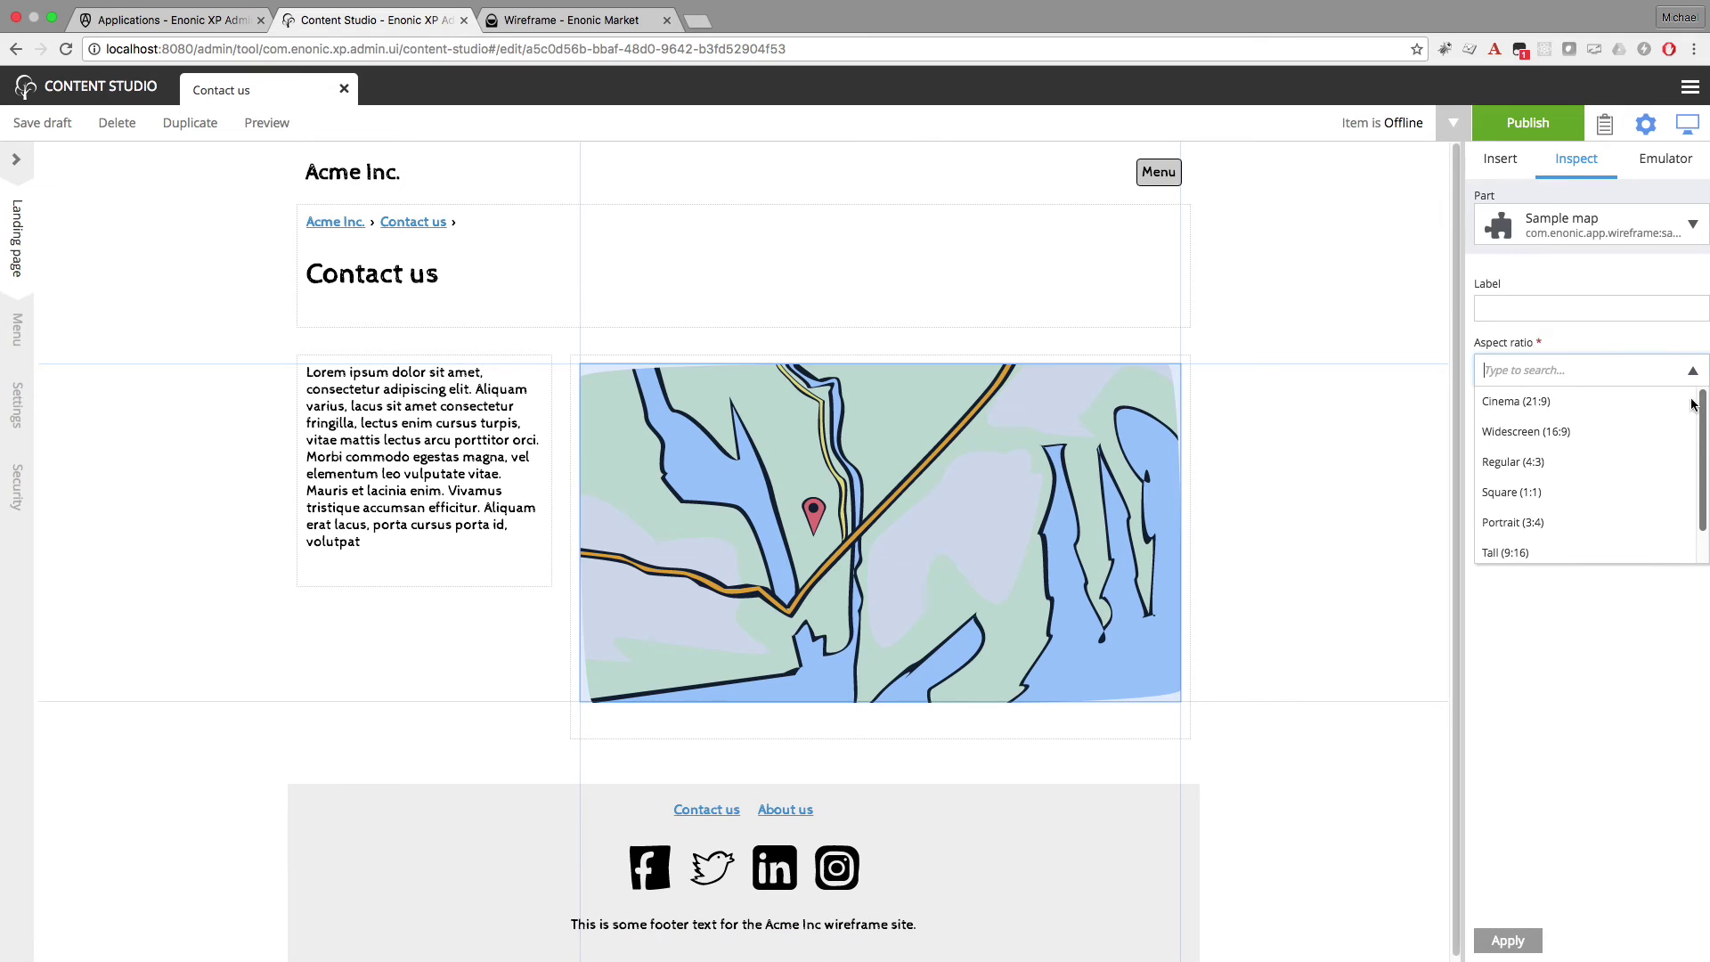
pyautogui.click(1571, 427)
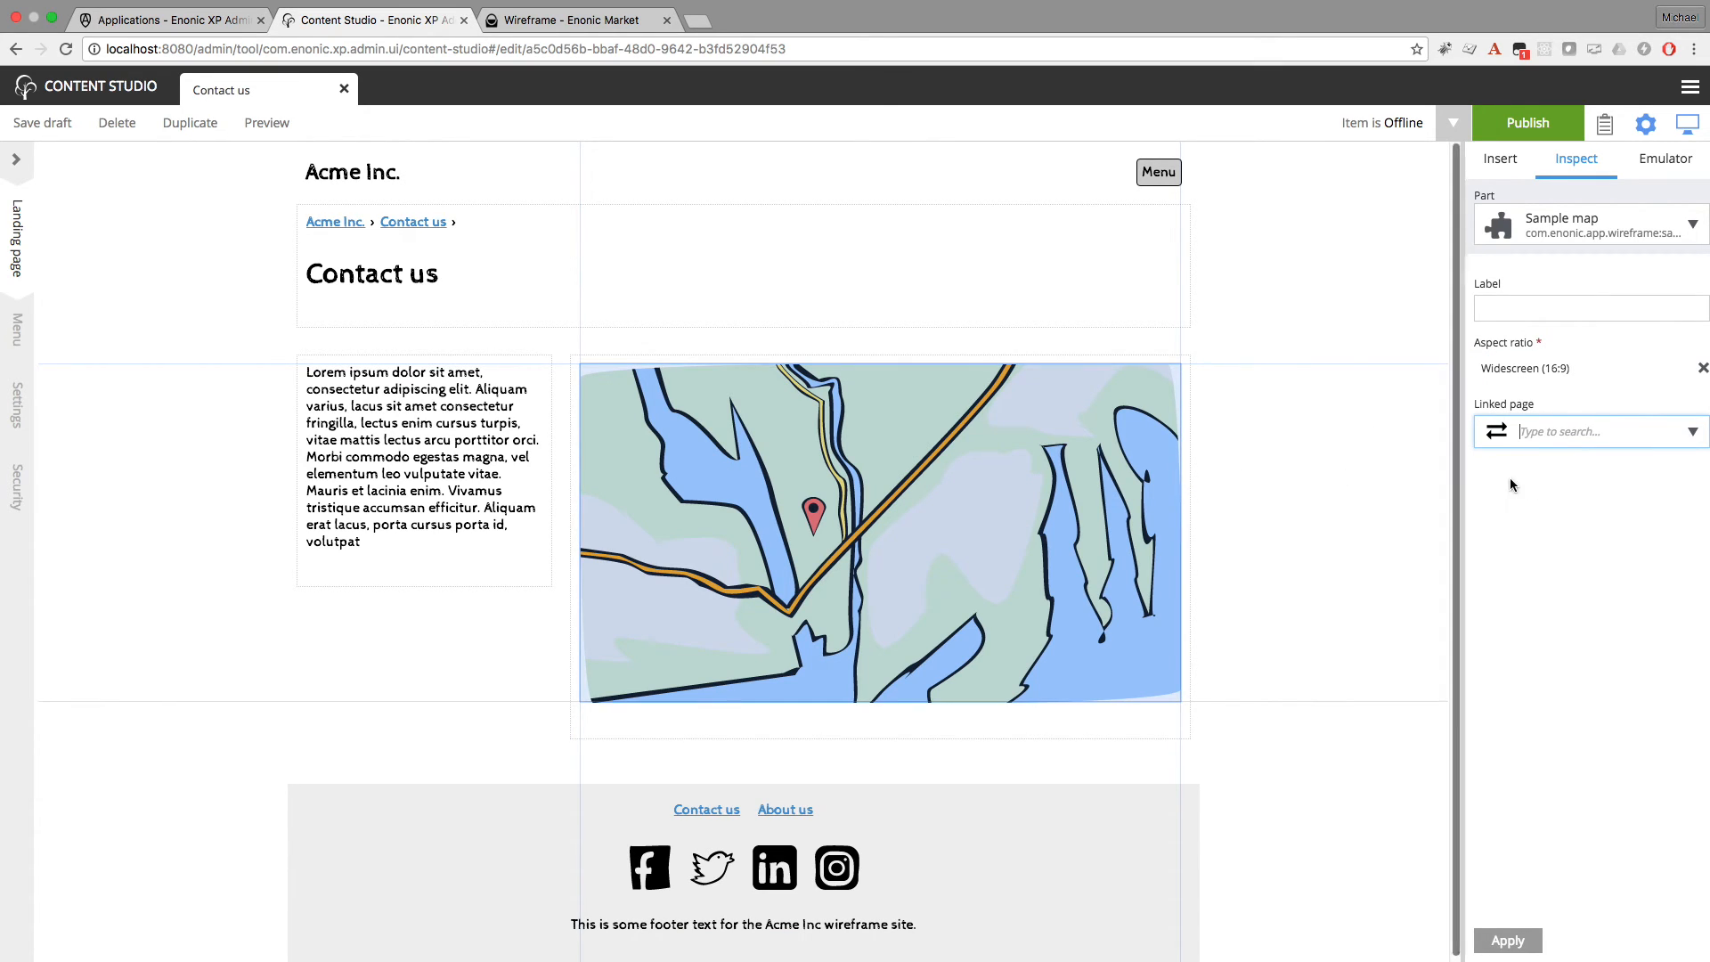
pyautogui.click(1691, 435)
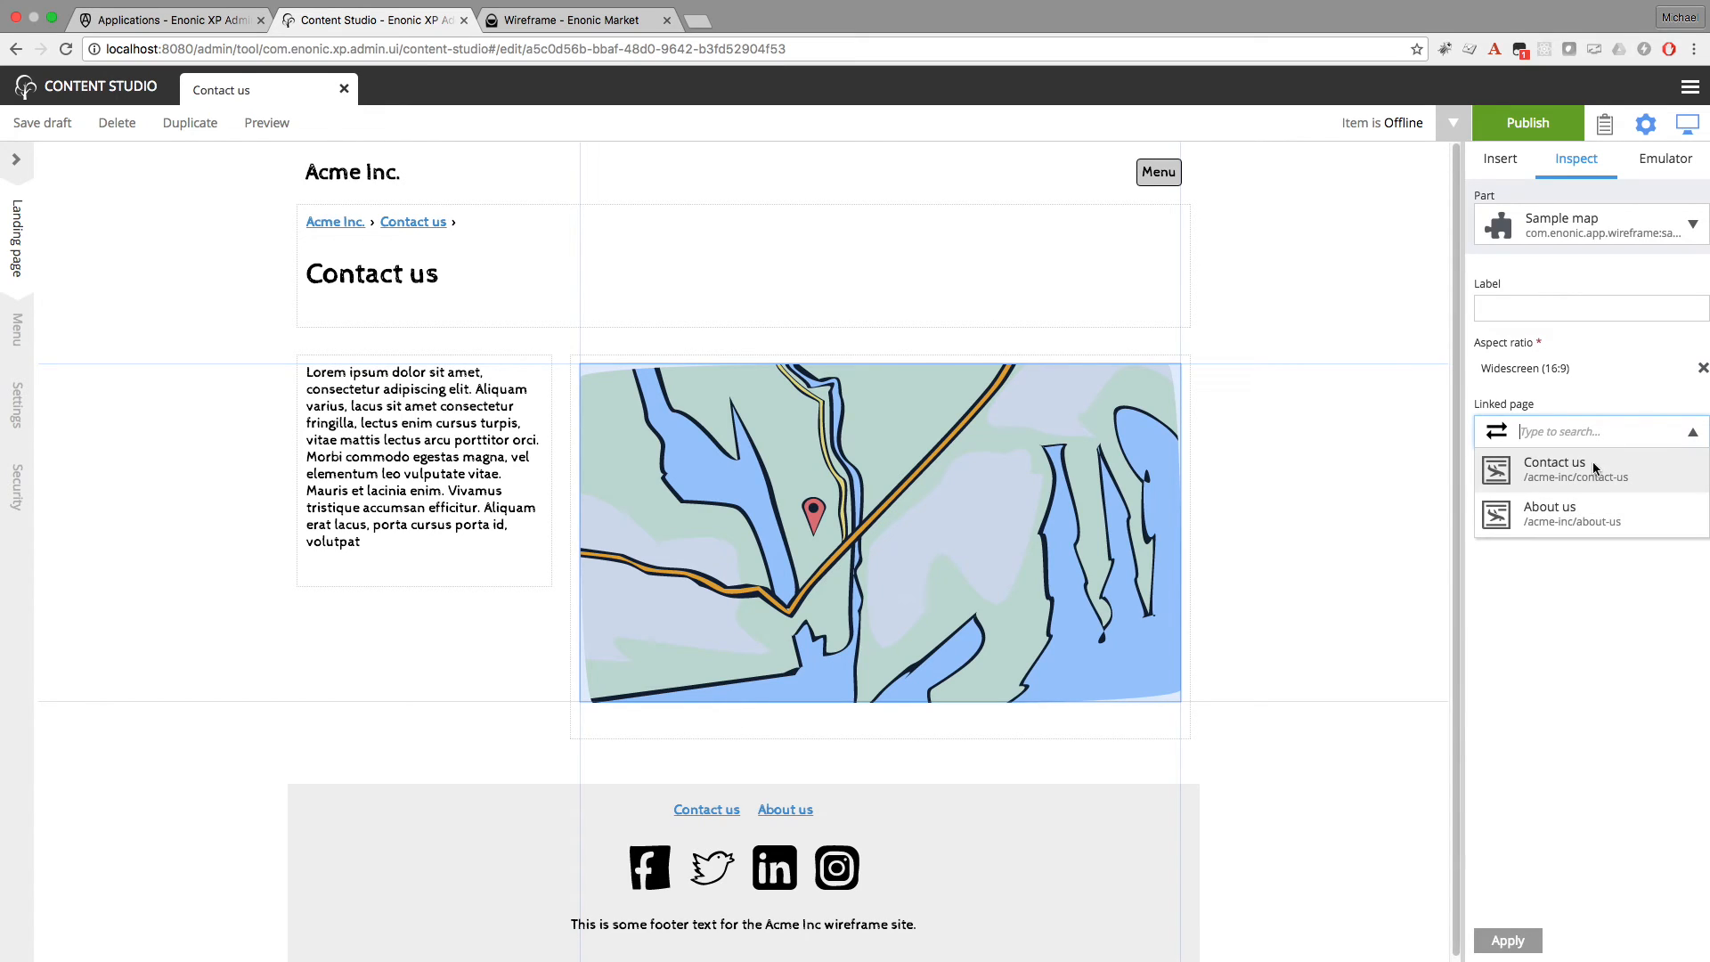
pyautogui.click(1554, 560)
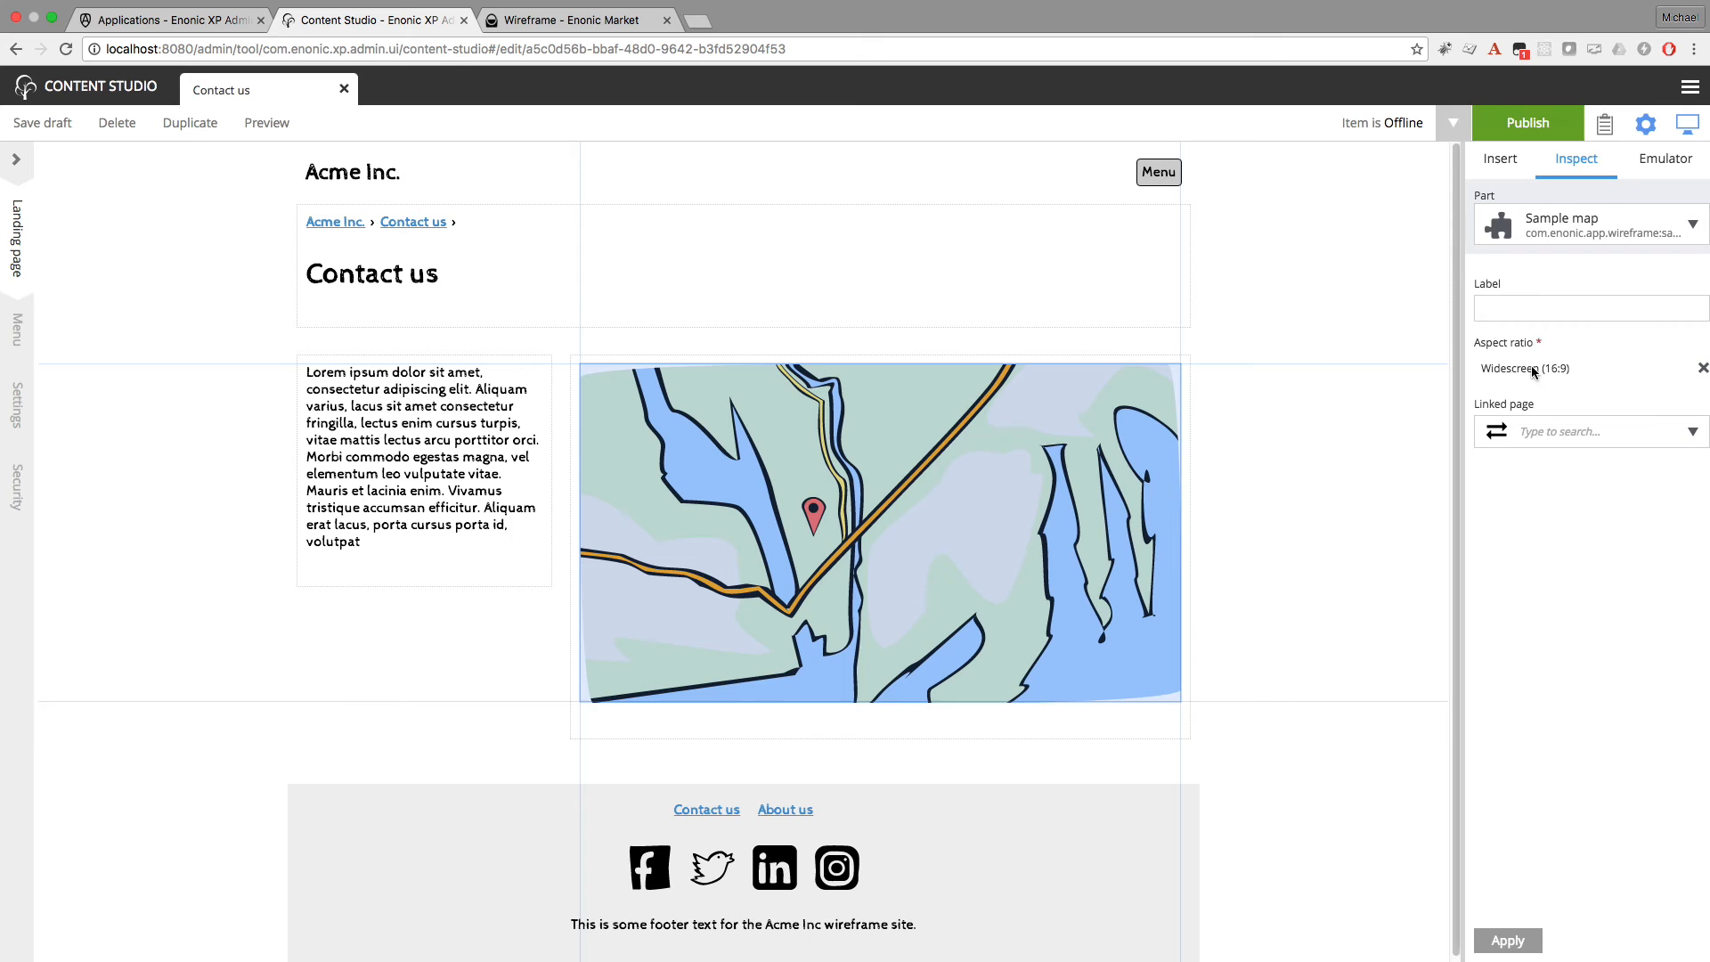
pyautogui.scroll(-1, 1234, 417)
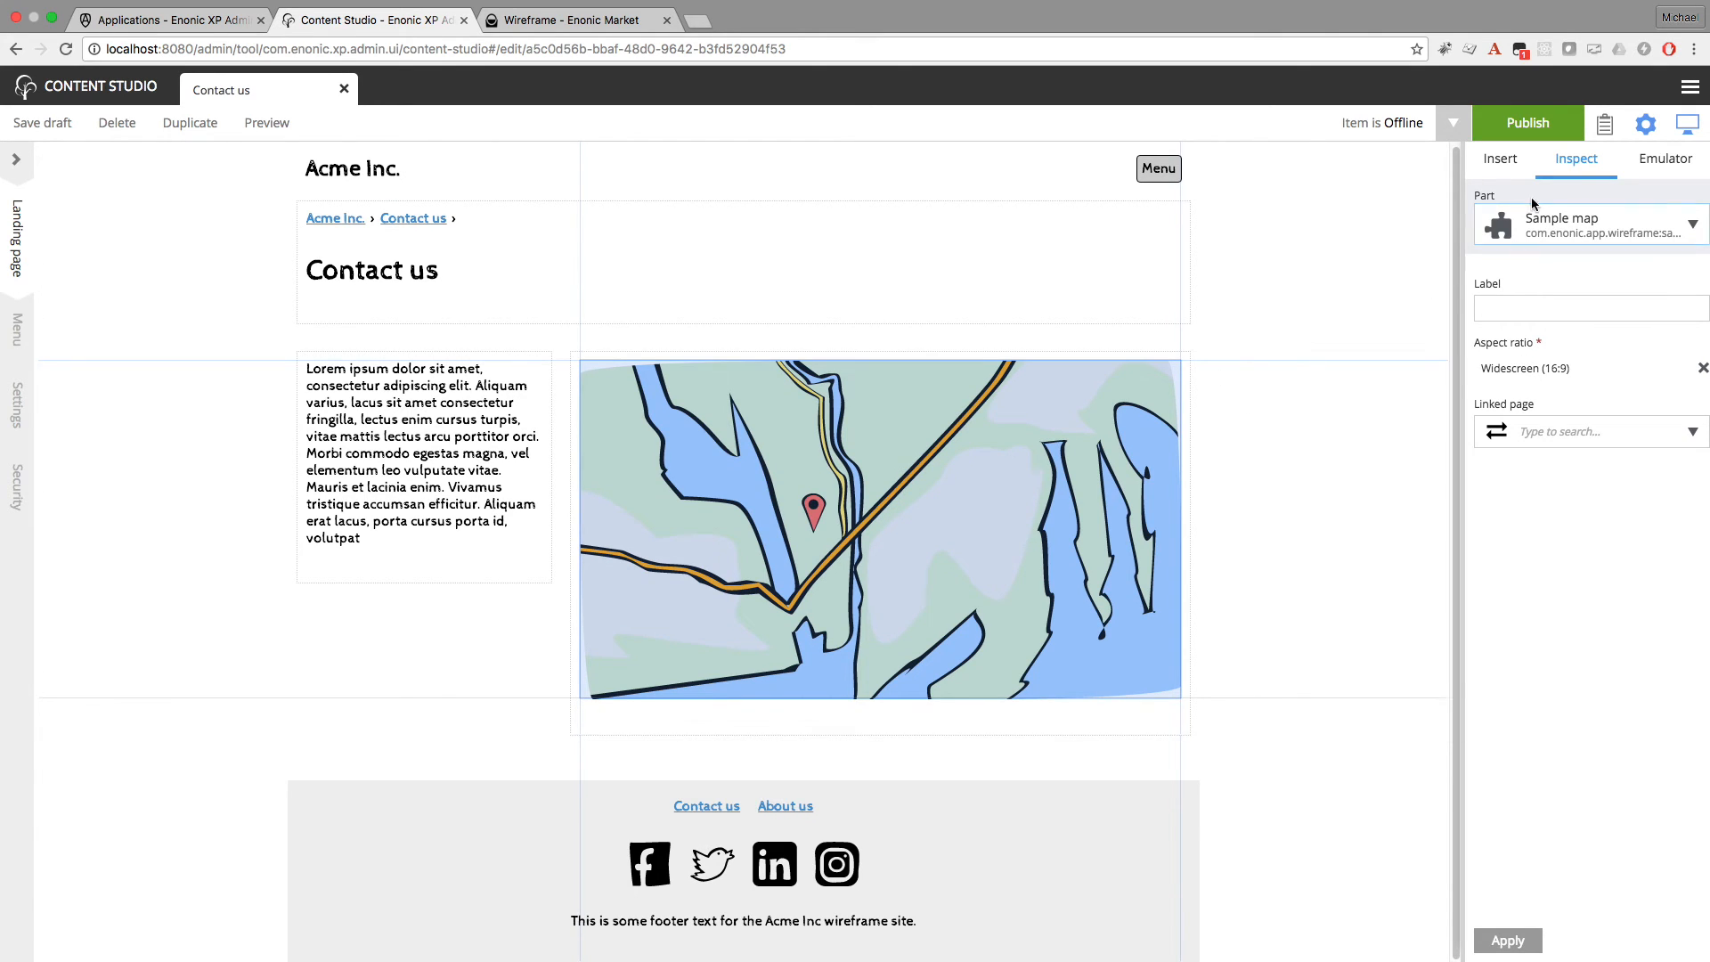
pyautogui.click(1002, 717)
# Insert a Sample form part in the right region below the map and start its first row
pyautogui.rightClick(1000, 716)
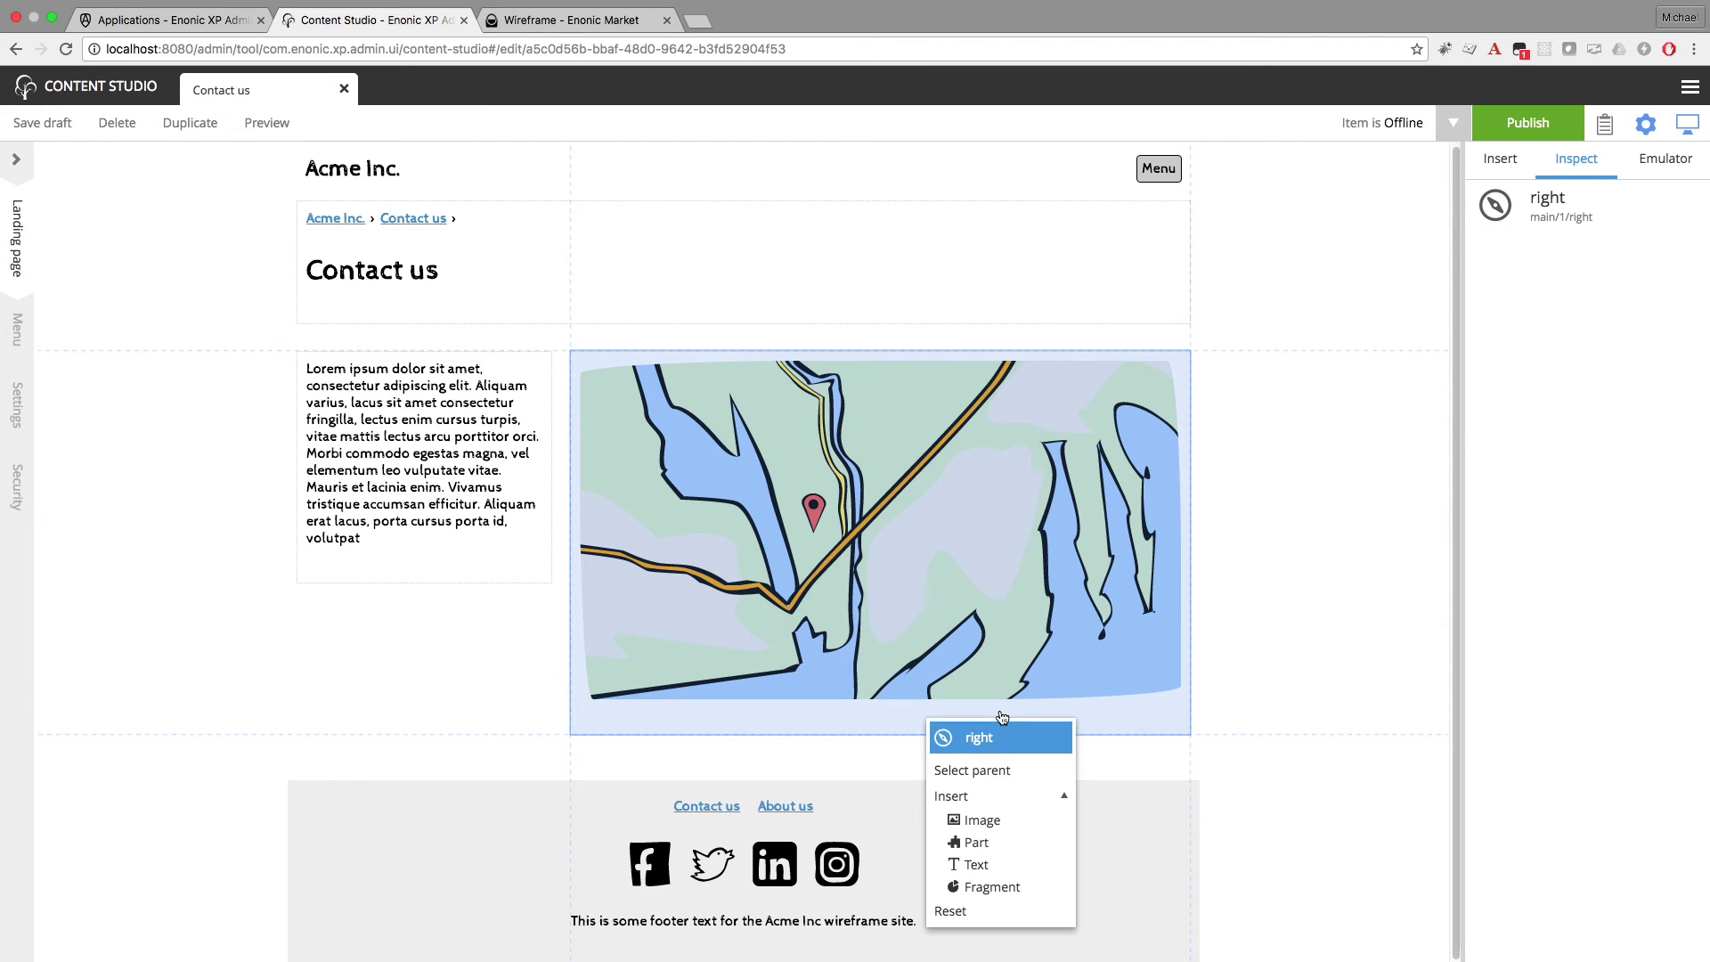
pyautogui.click(977, 844)
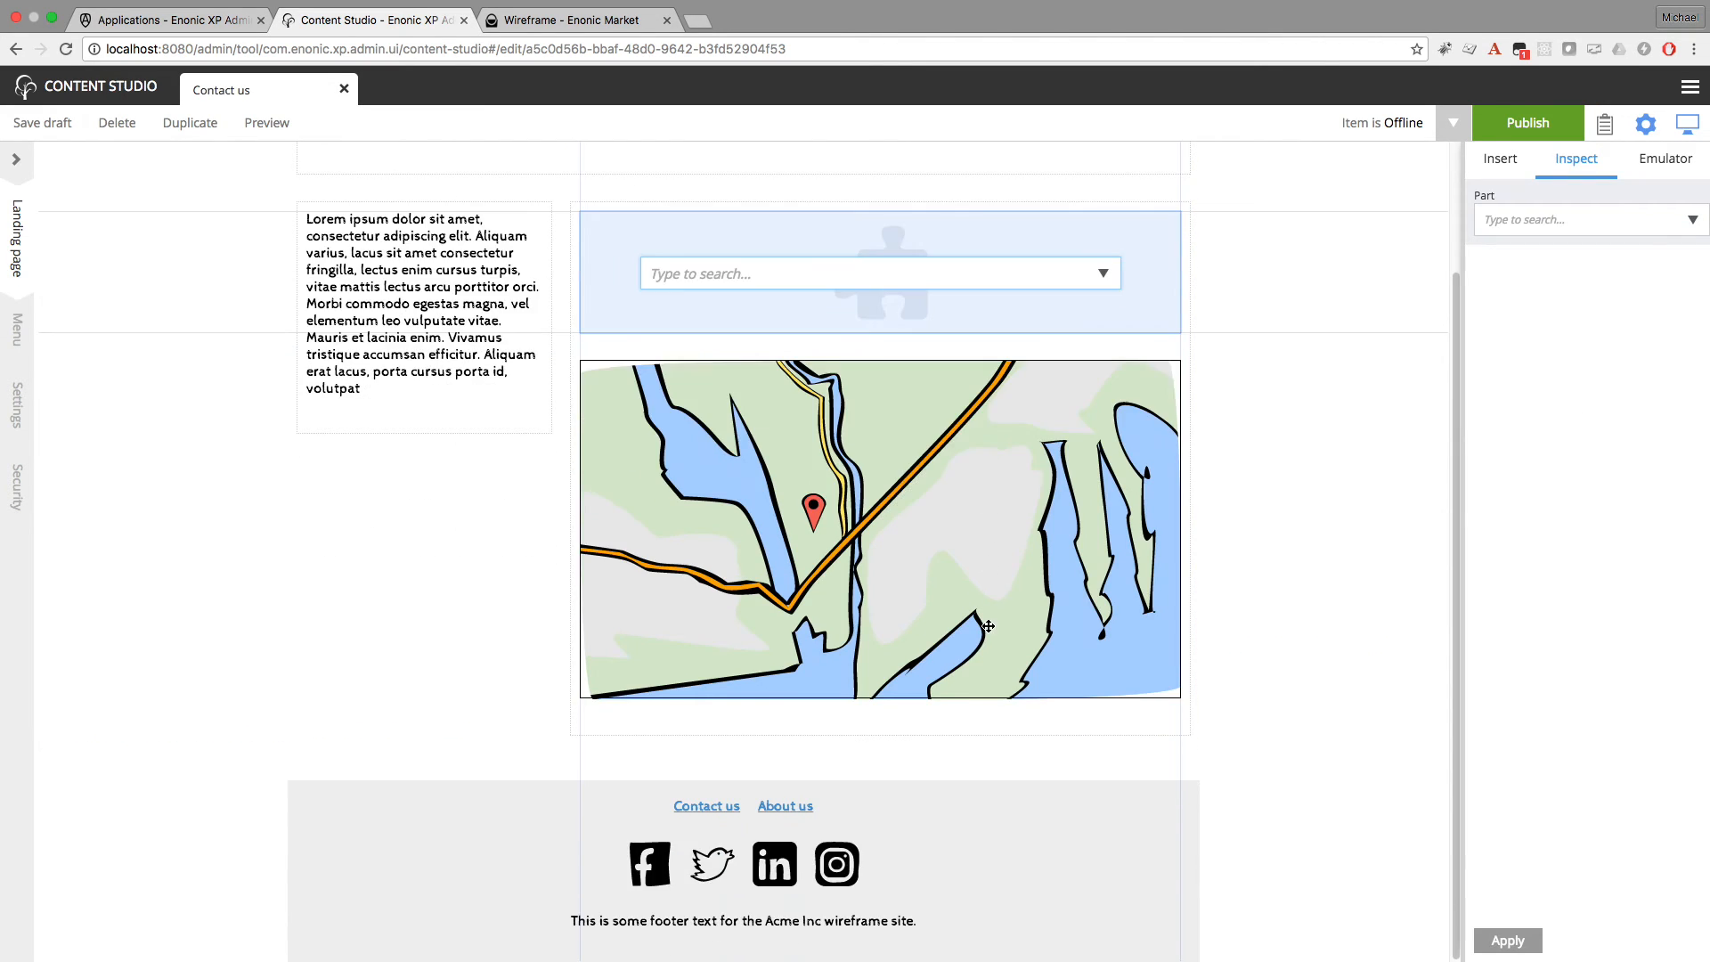
pyautogui.moveTo(1109, 295); pyautogui.dragTo(1101, 730)
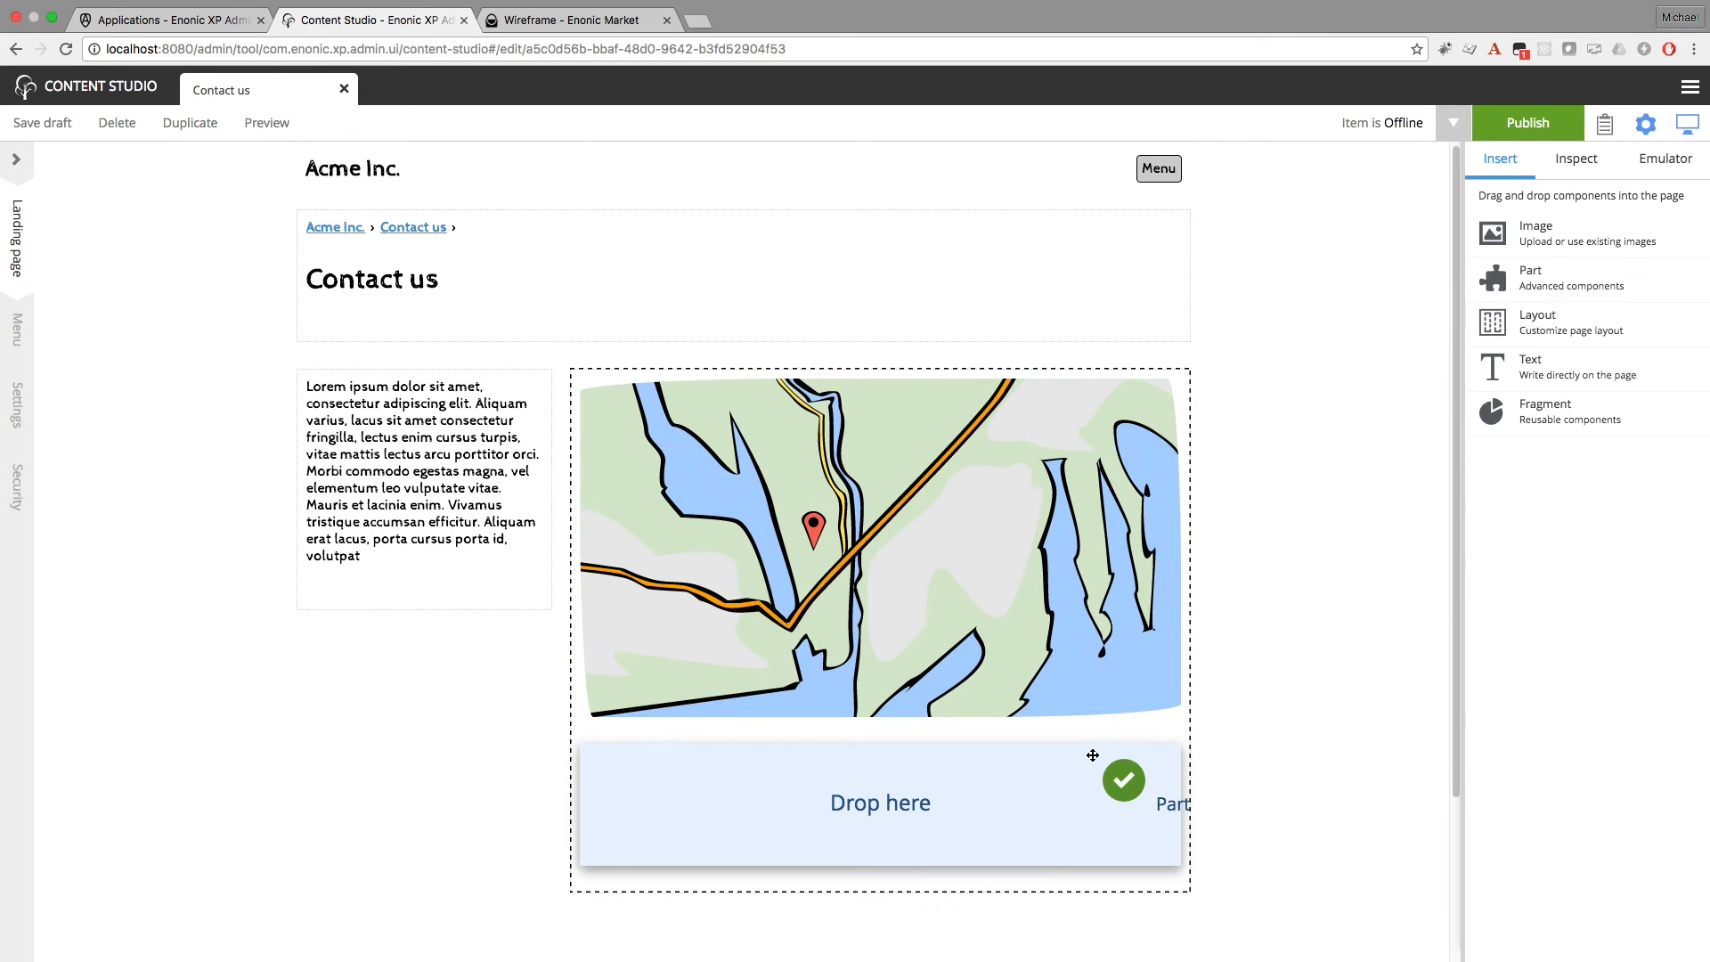
pyautogui.click(1100, 641)
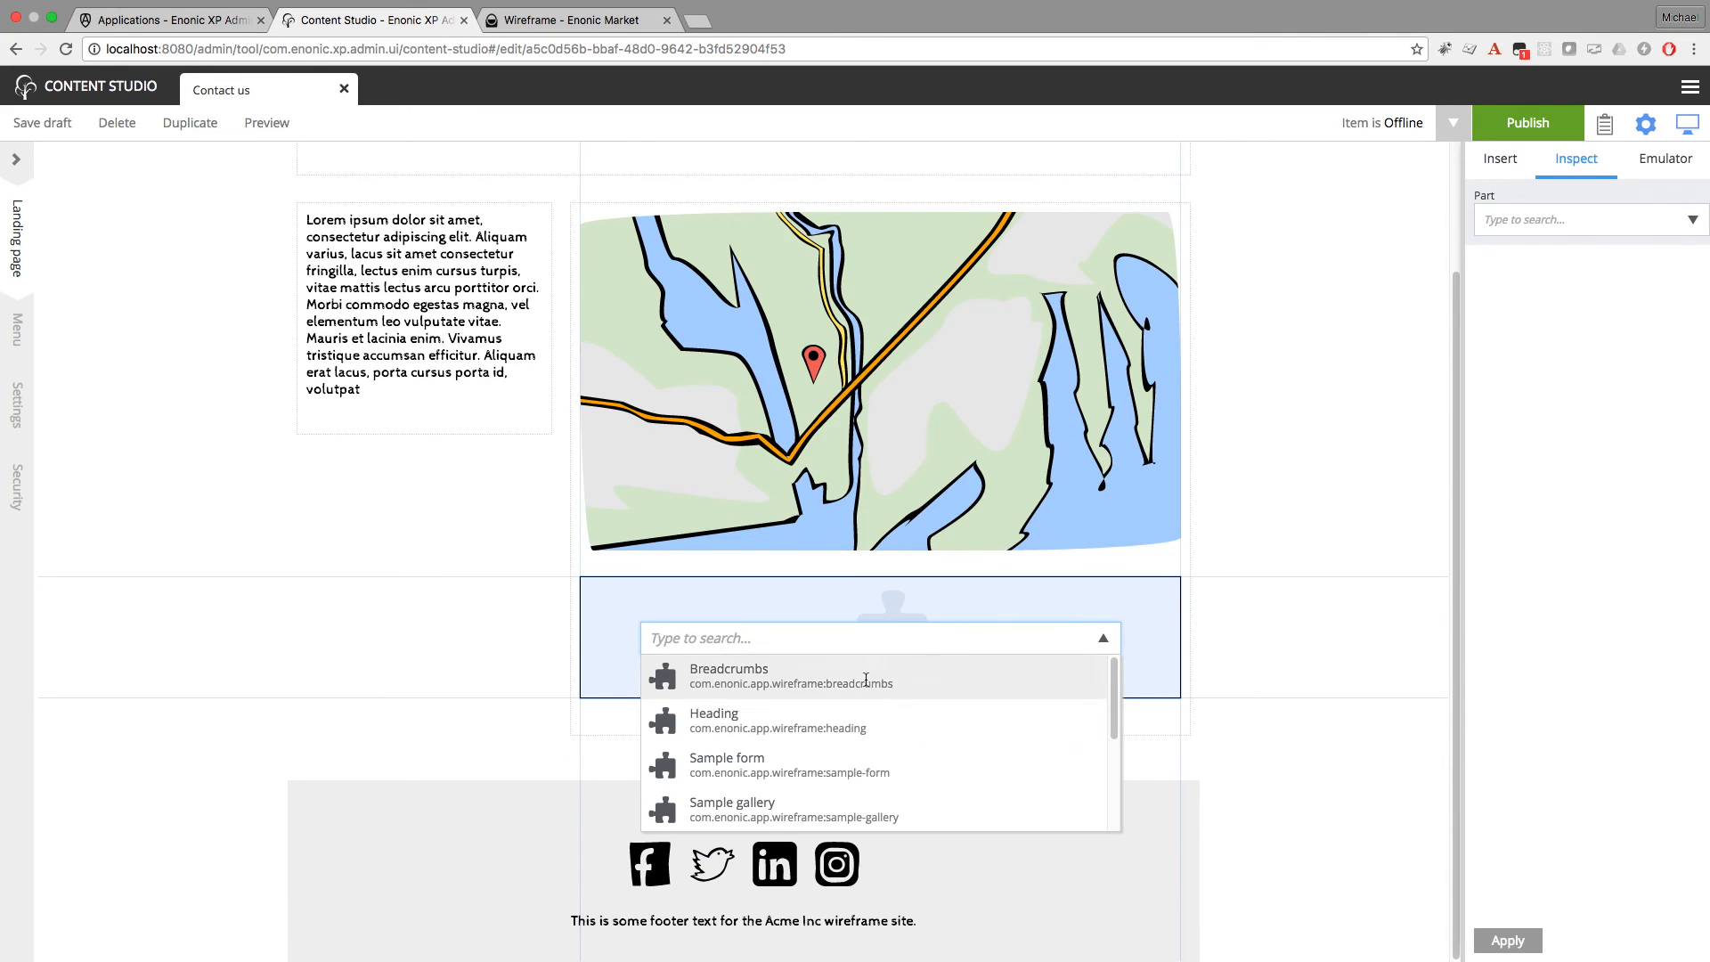
pyautogui.scroll(-1, 797, 718)
pyautogui.click(769, 736)
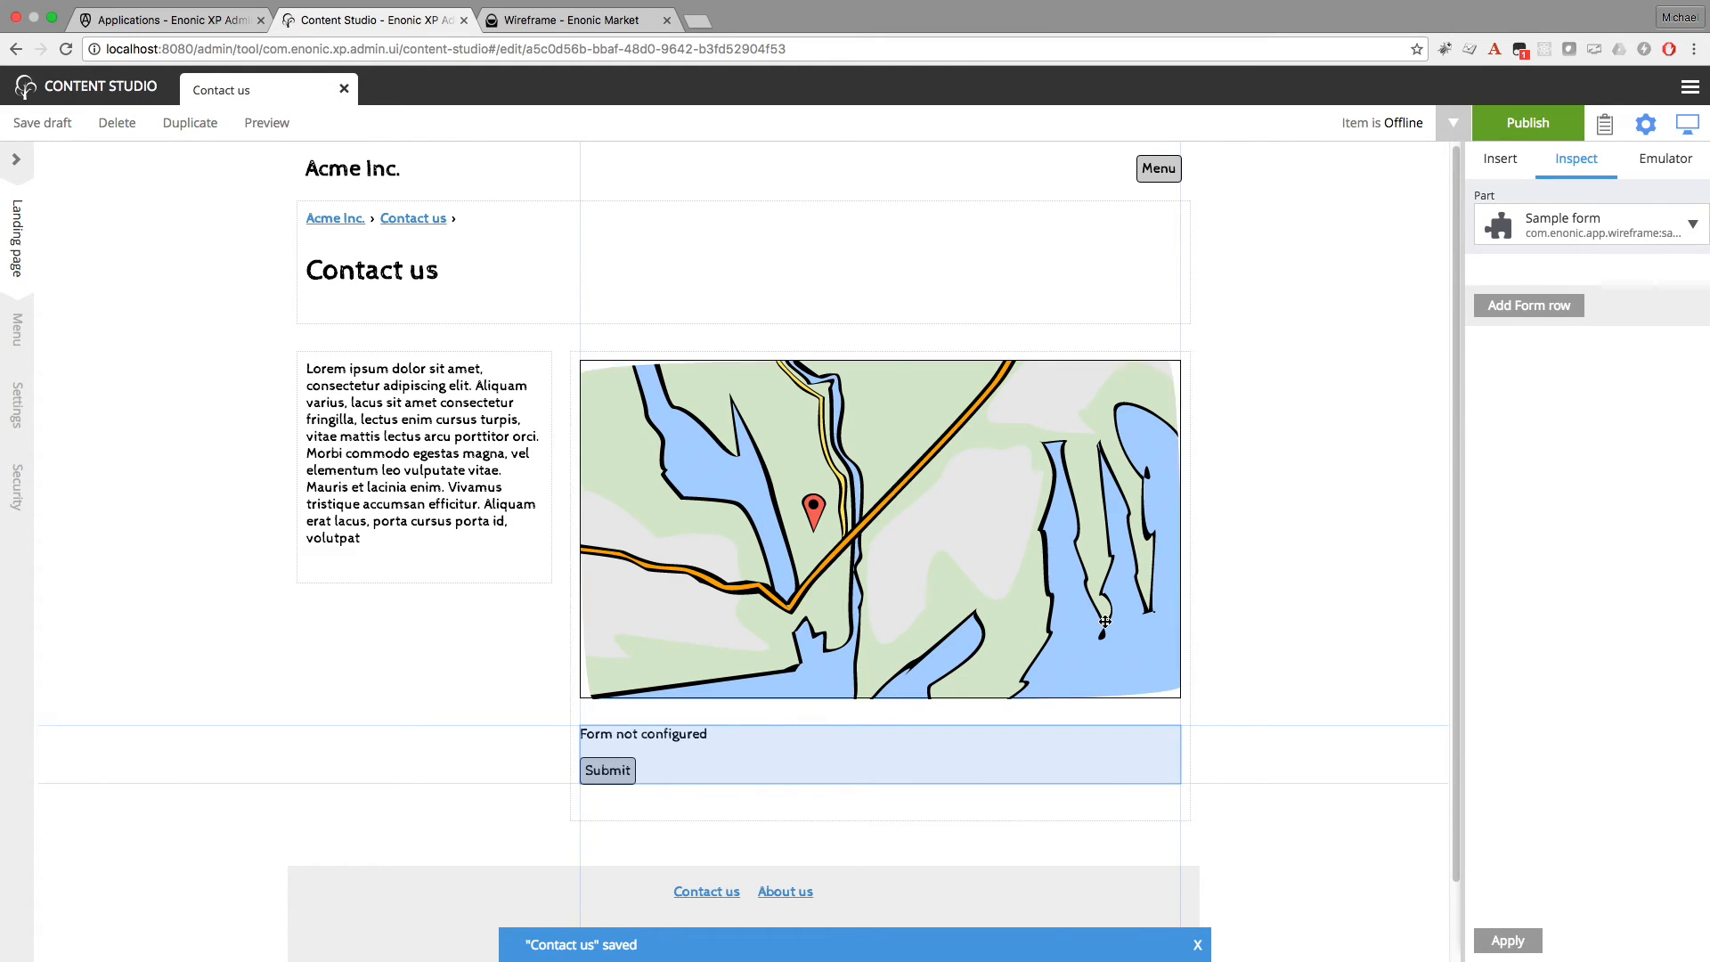
pyautogui.click(1509, 310)
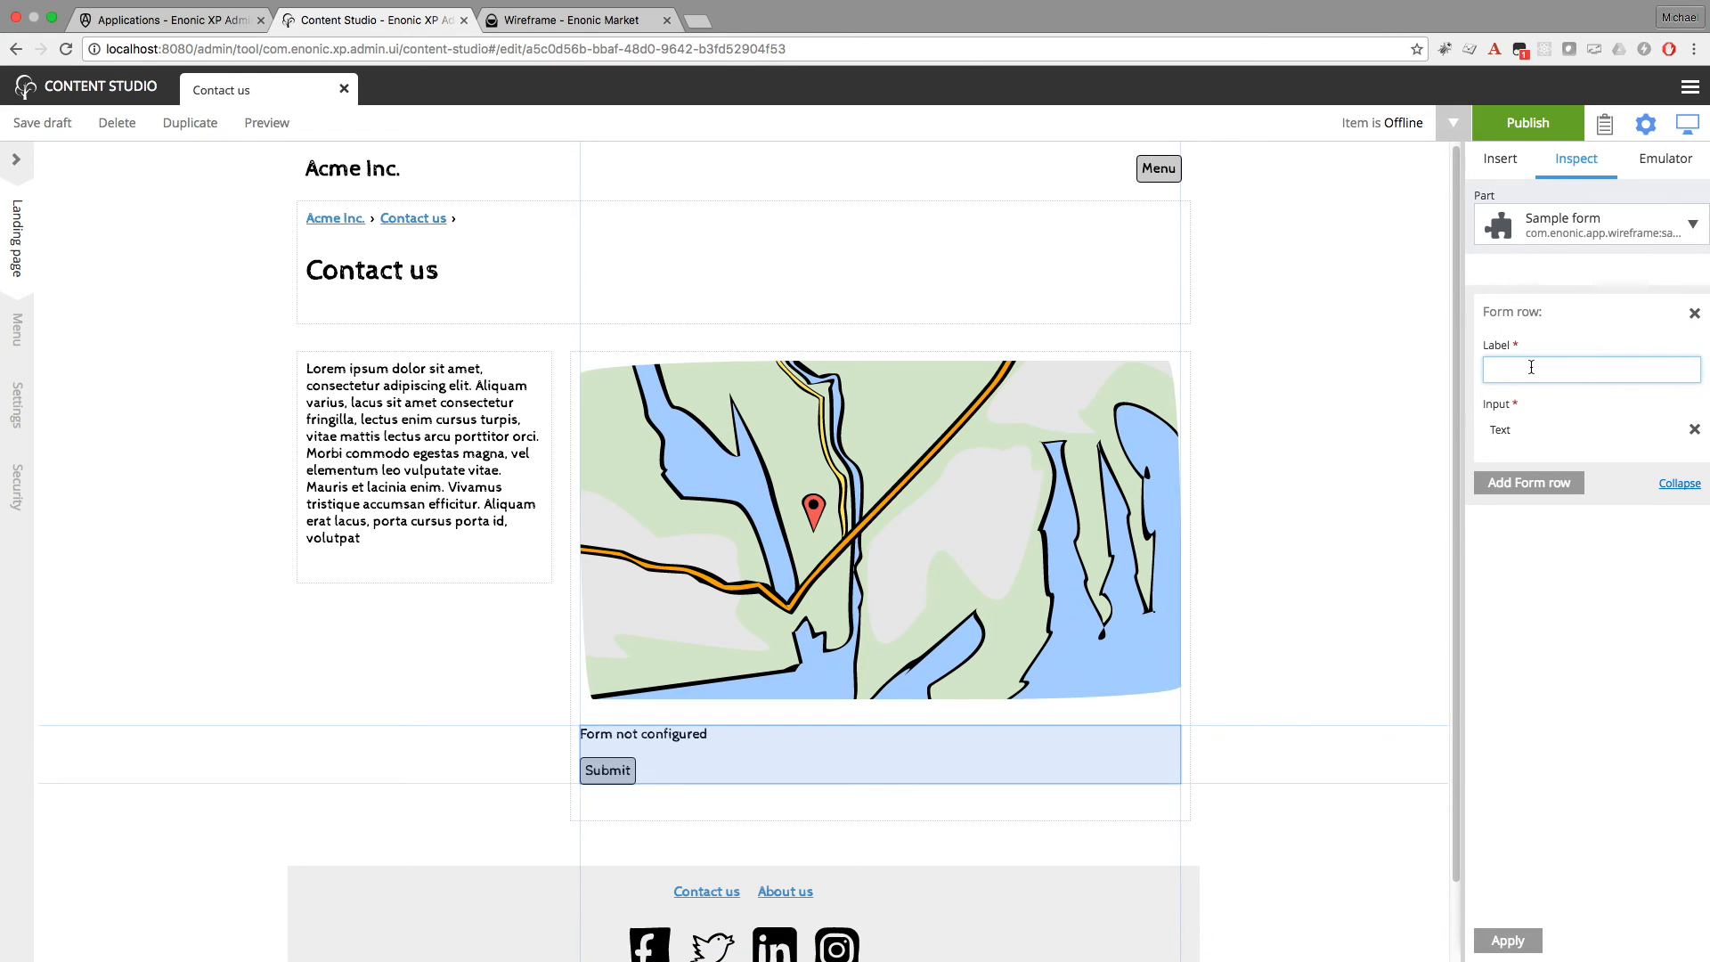
pyautogui.write('Email')
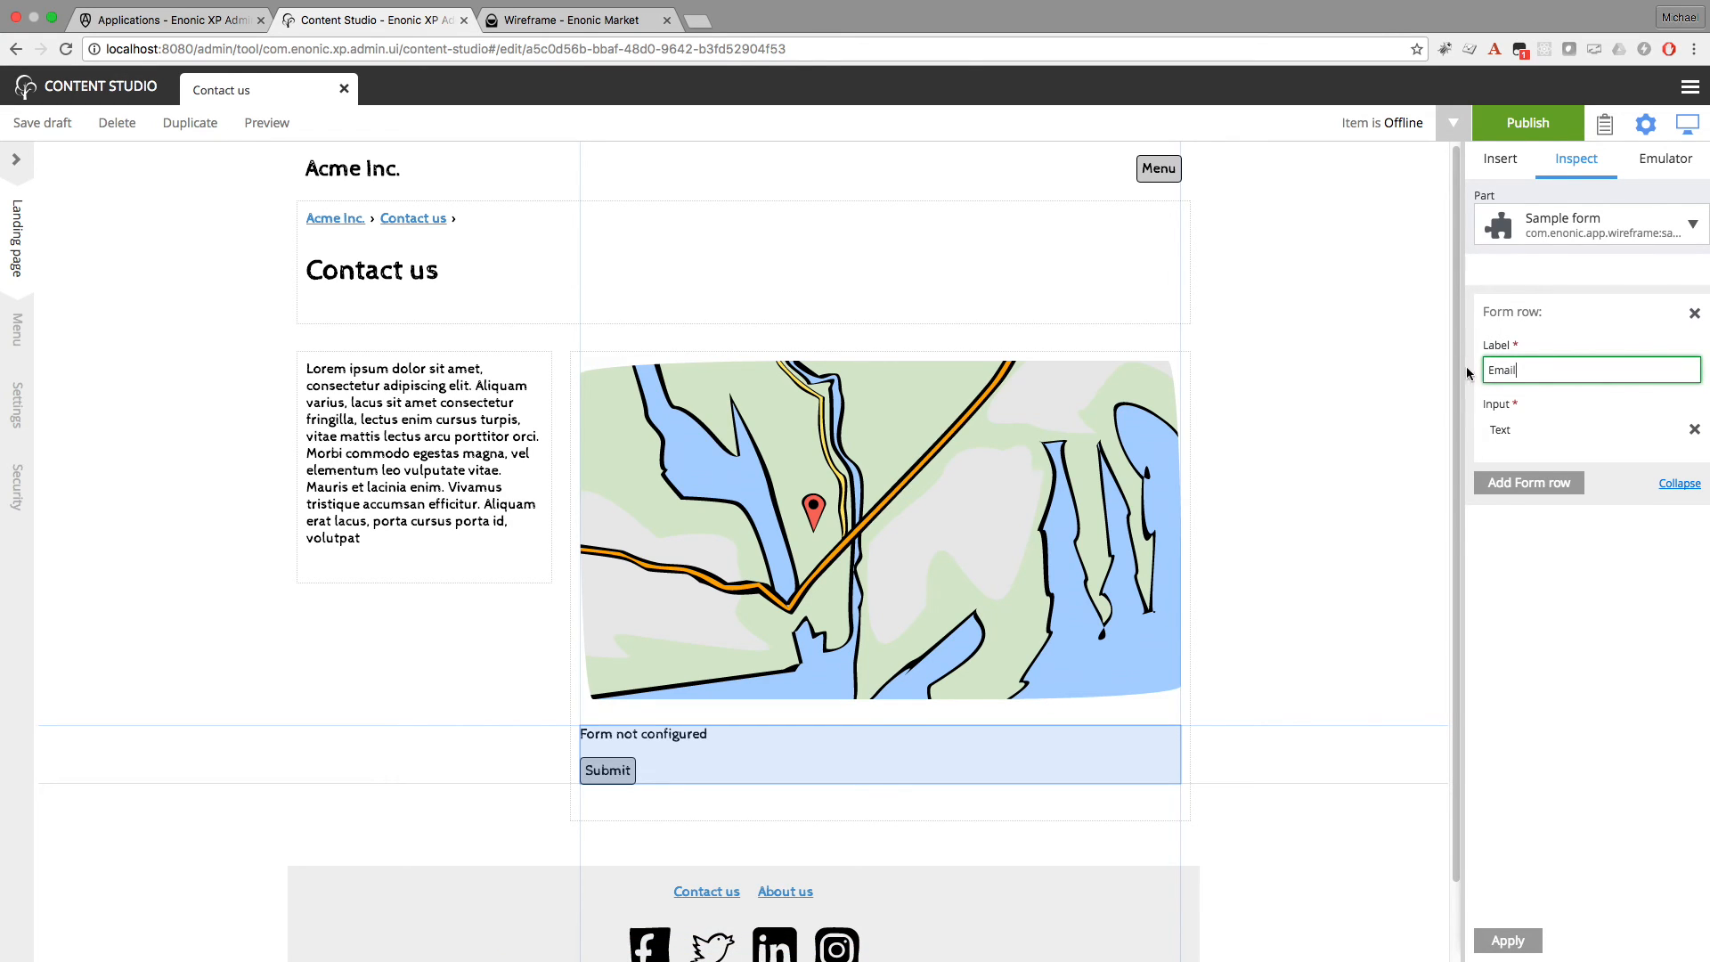
# Add a Message row with Textarea input after Email, apply the form and save the draft
pyautogui.click(1521, 485)
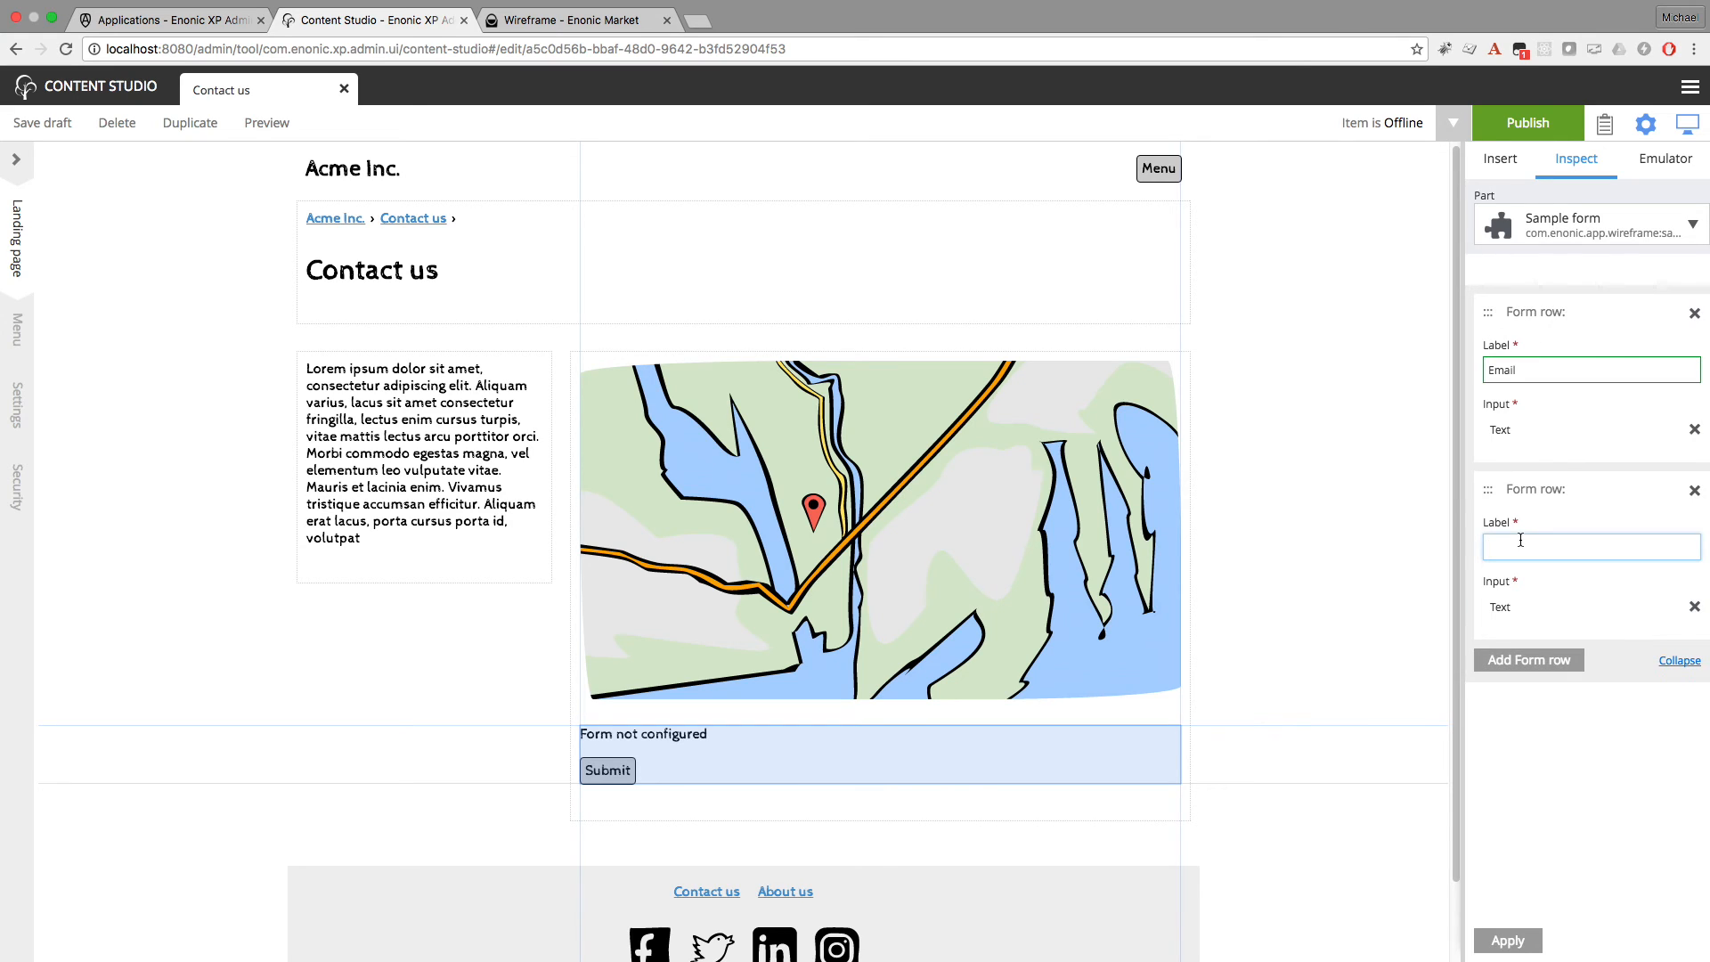
pyautogui.write('Message')
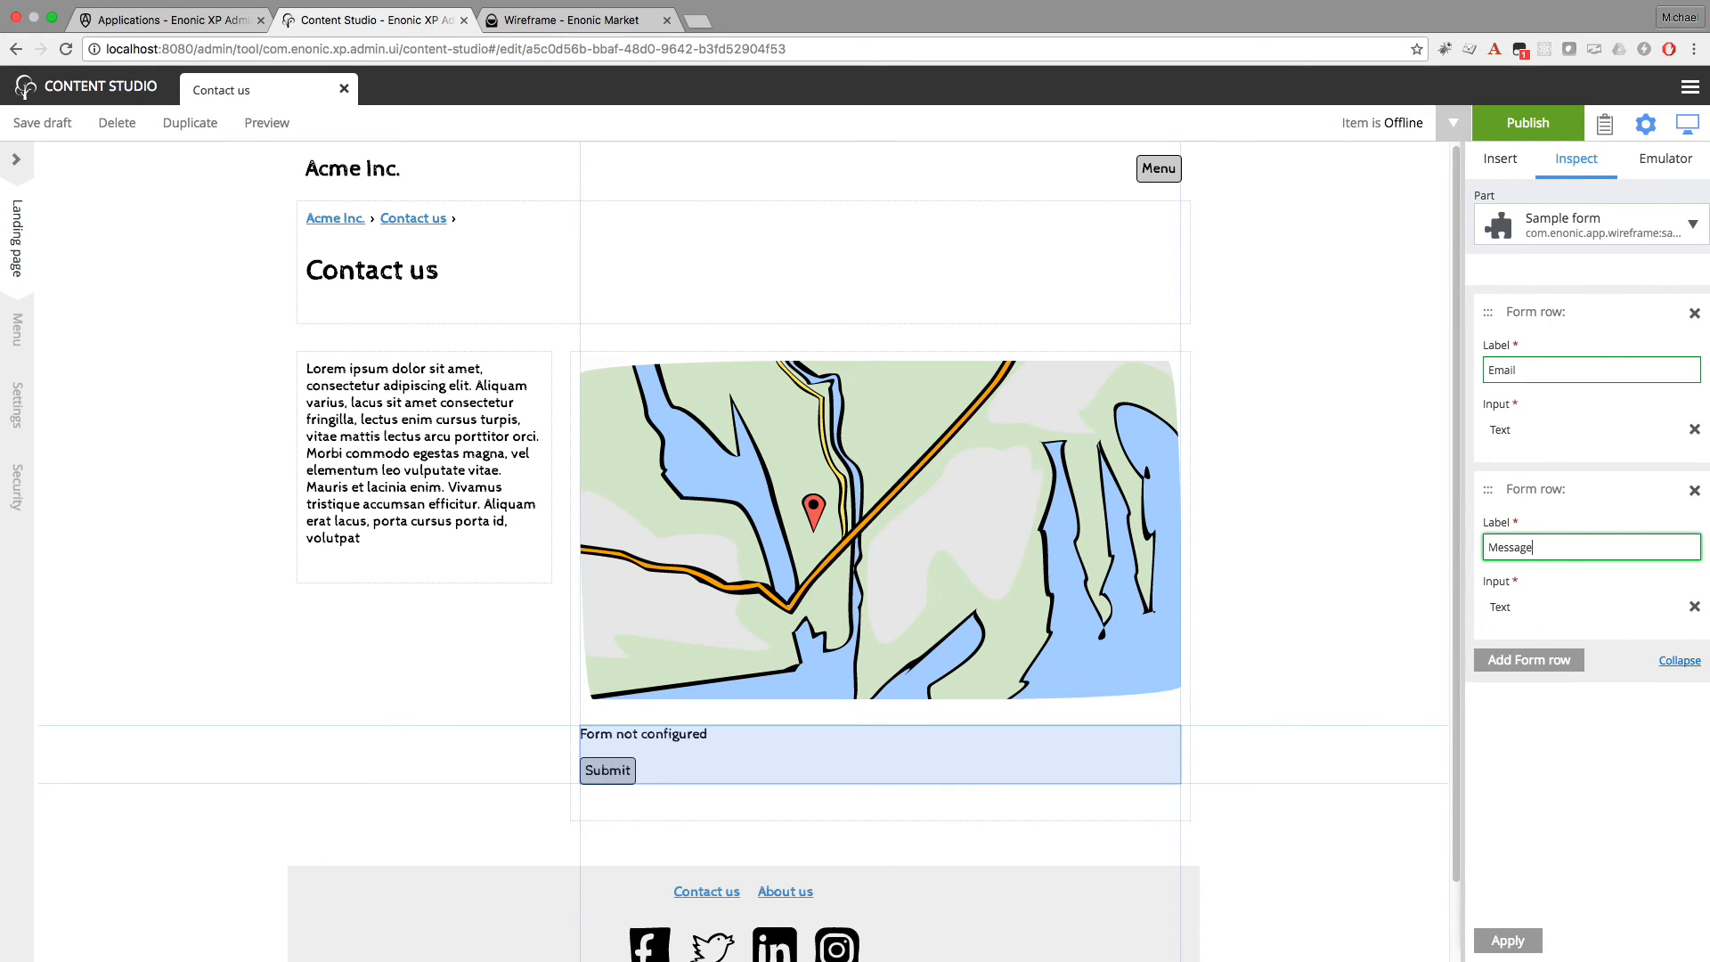
pyautogui.click(1694, 606)
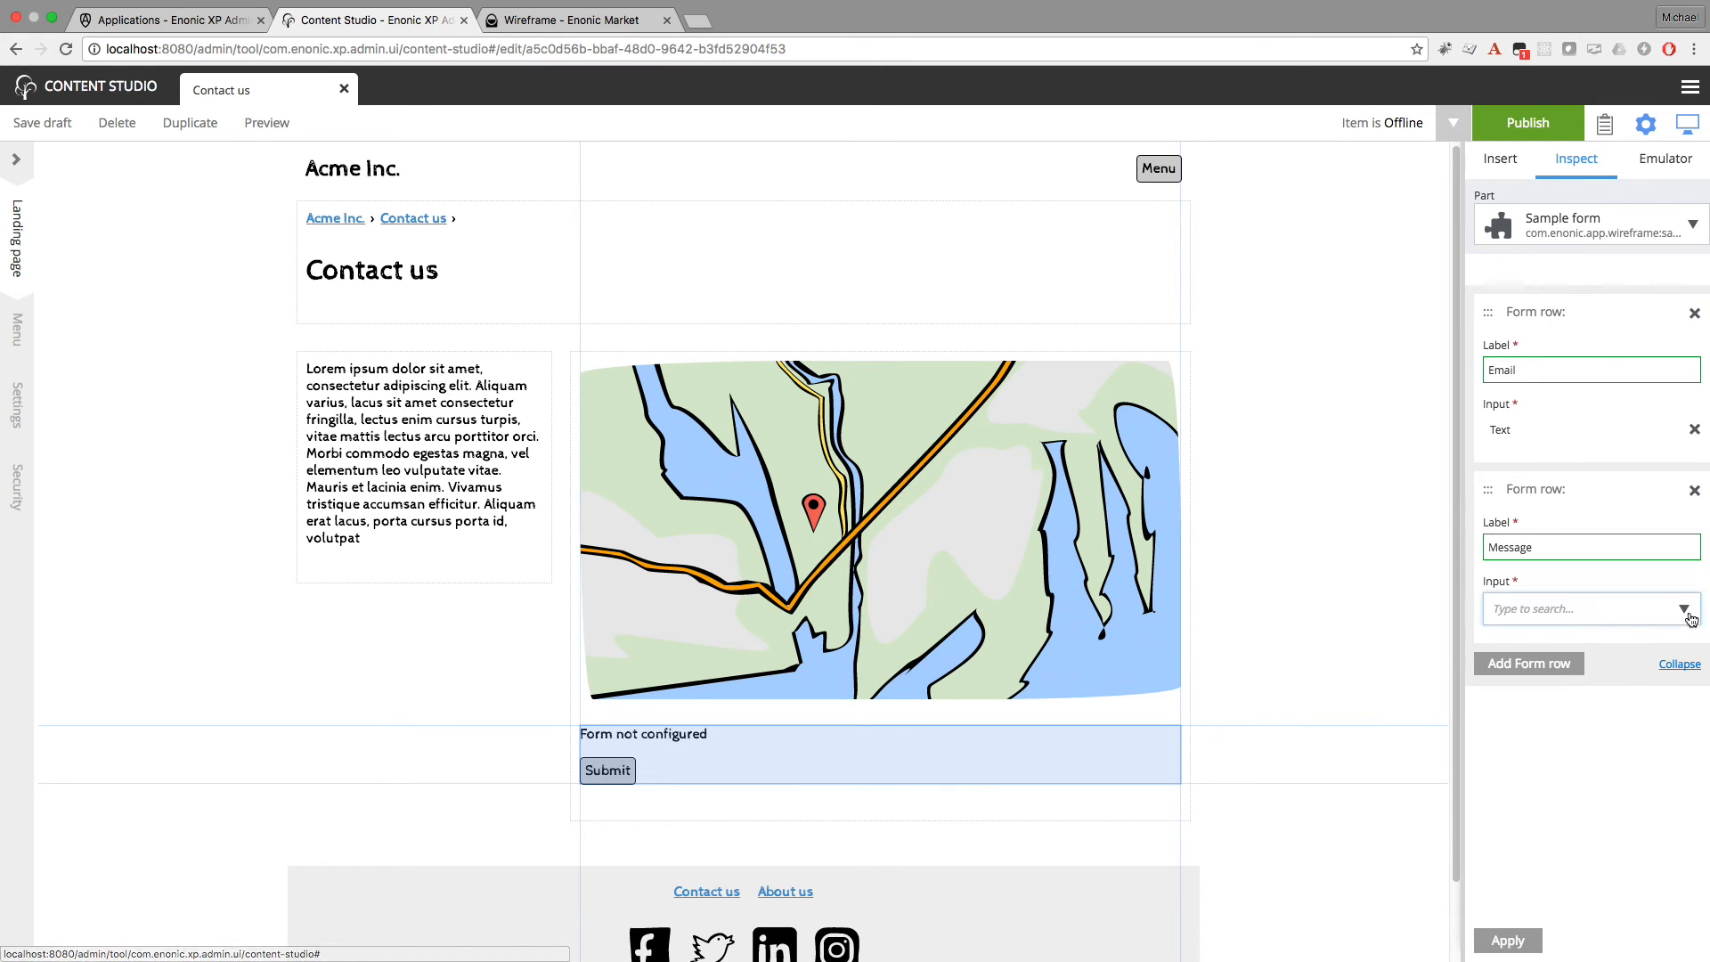
pyautogui.click(1686, 614)
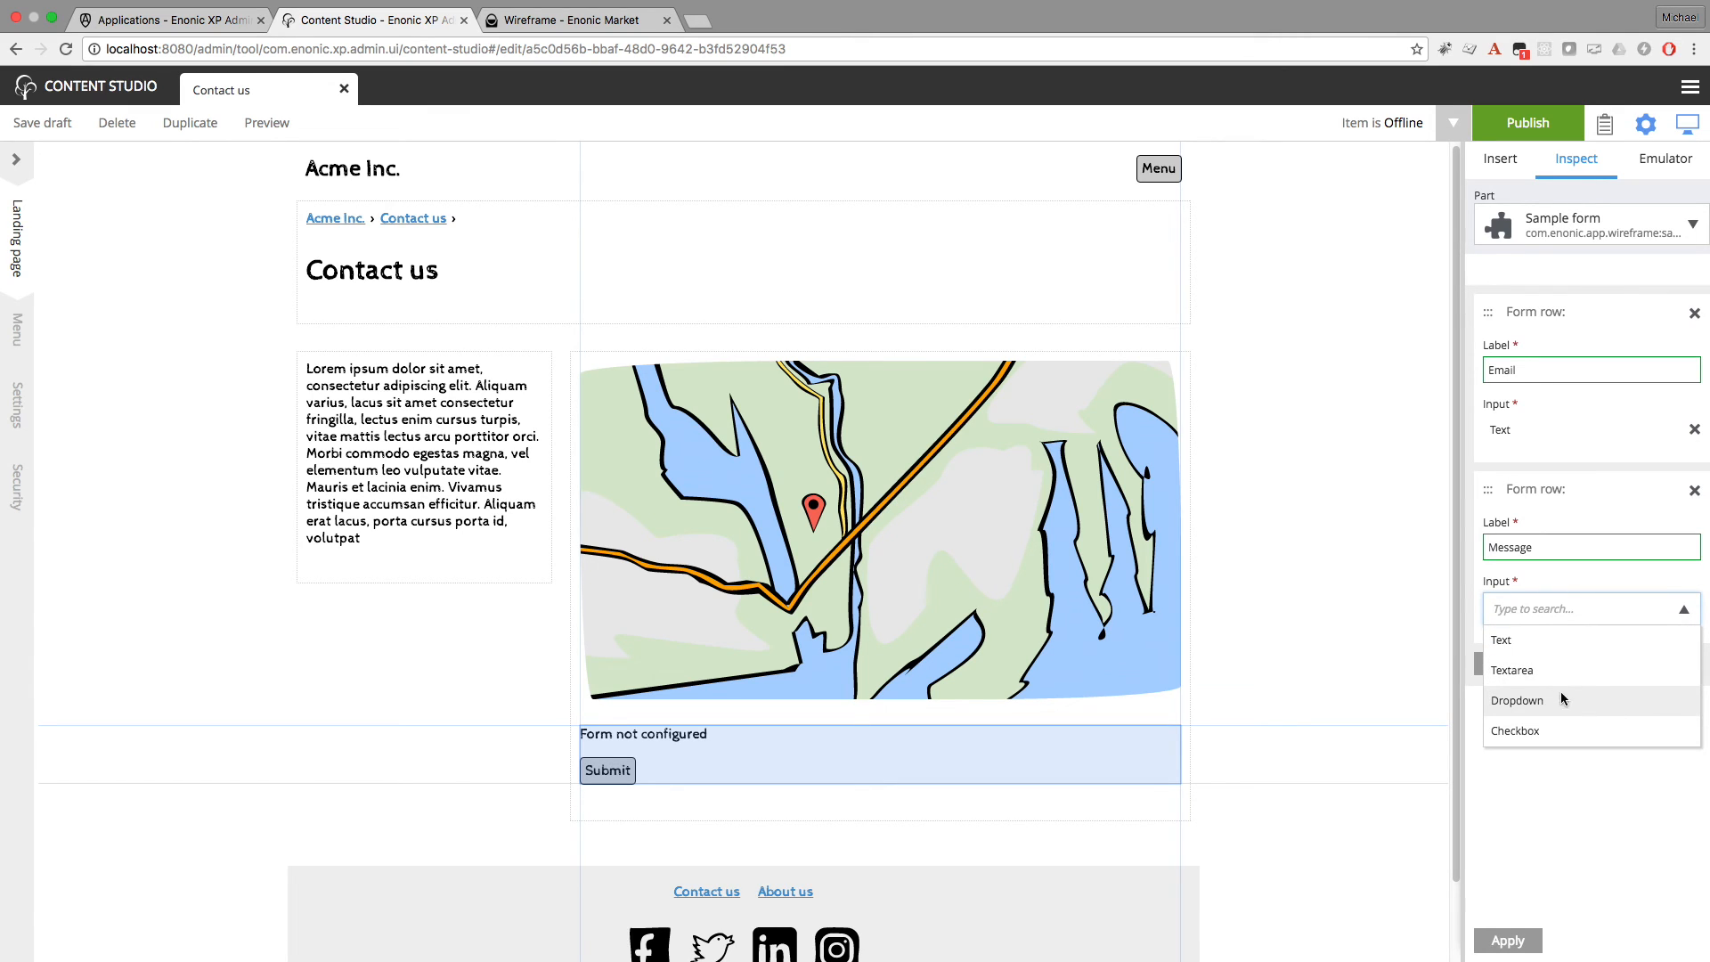
pyautogui.click(1540, 672)
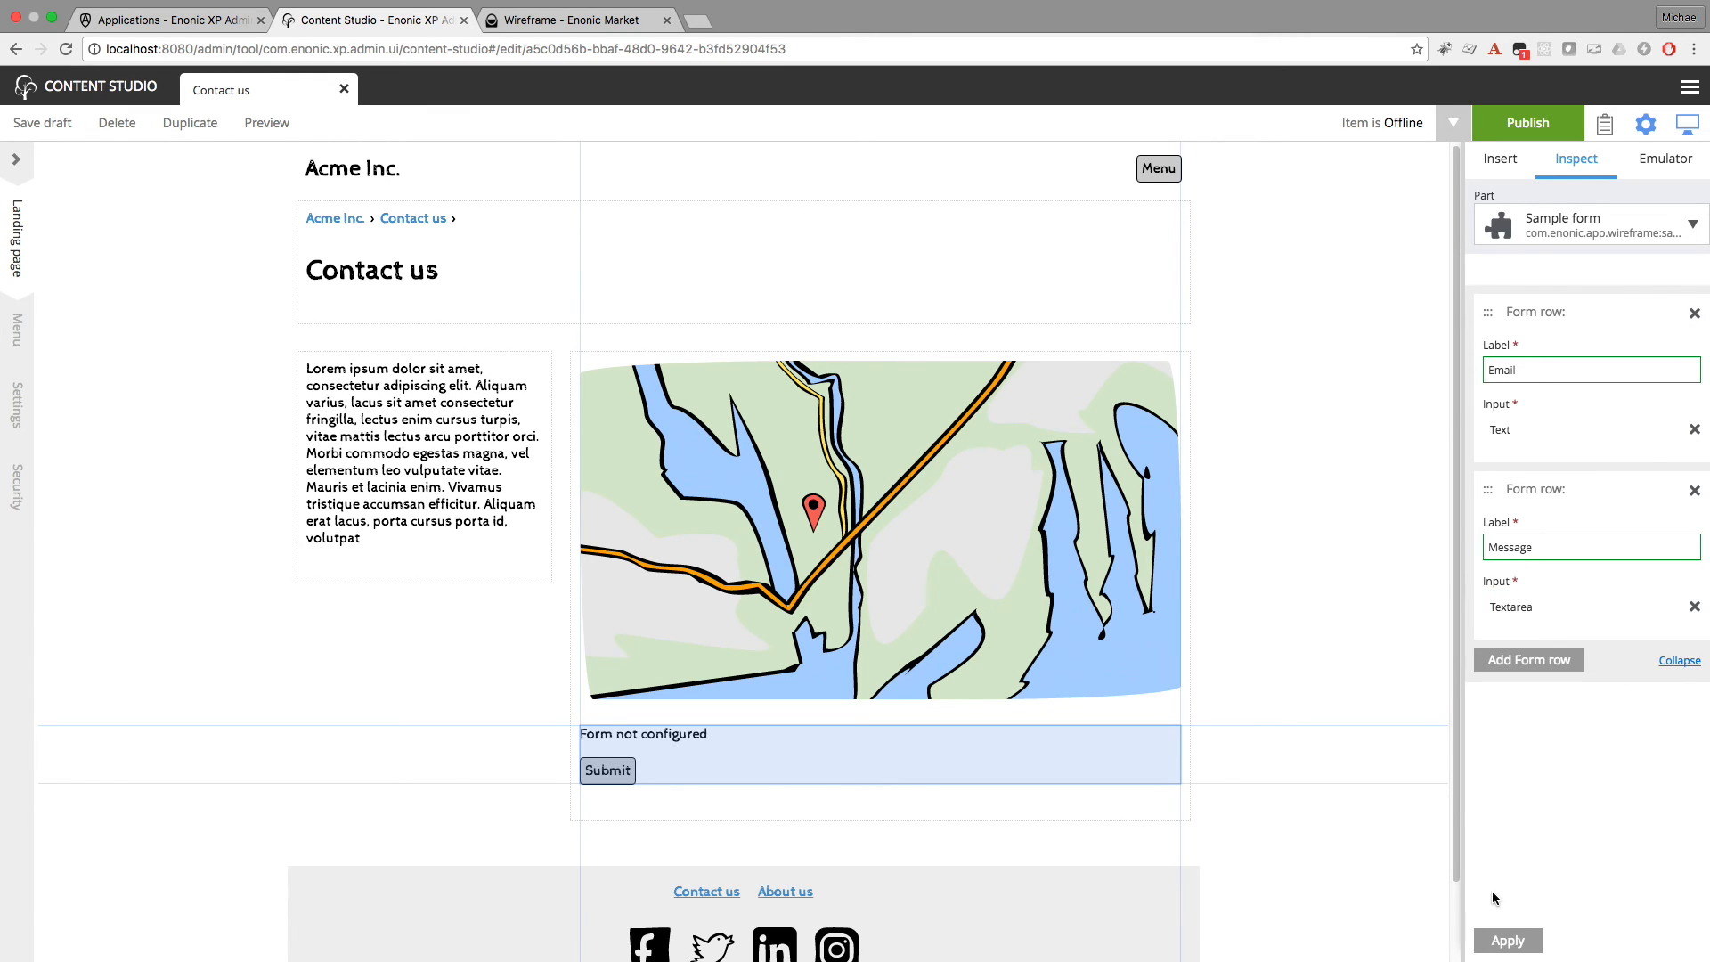
pyautogui.click(1505, 942)
pyautogui.scroll(-3, 896, 382)
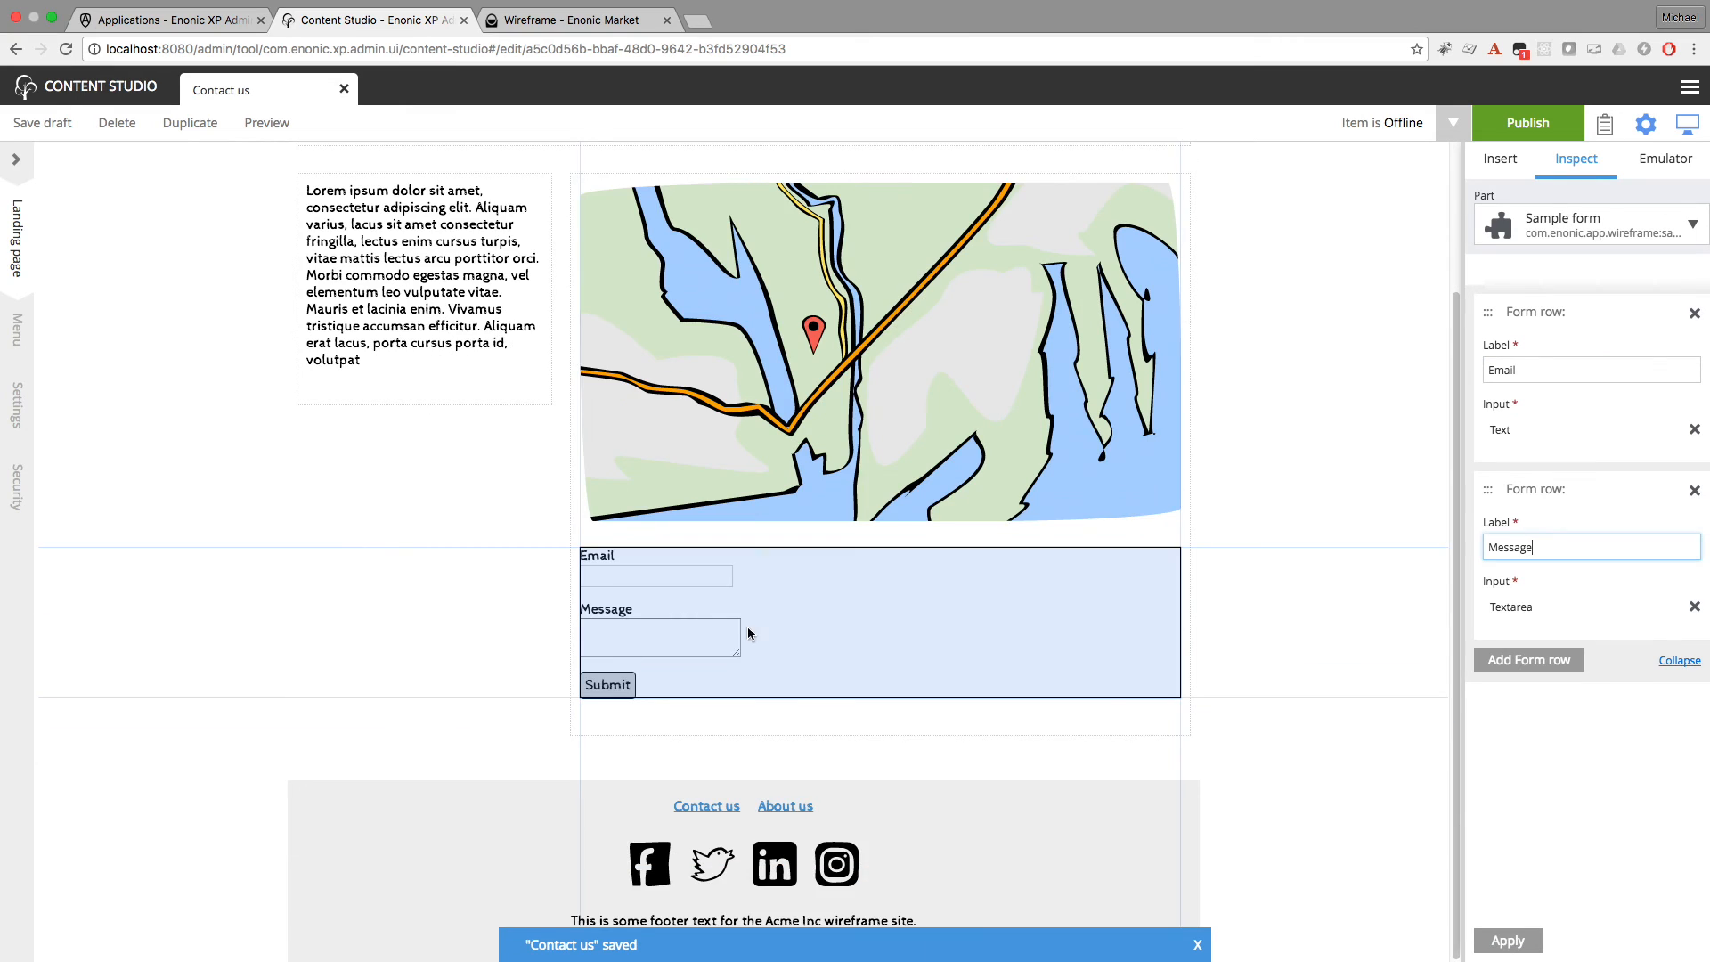
pyautogui.scroll(3, 545, 494)
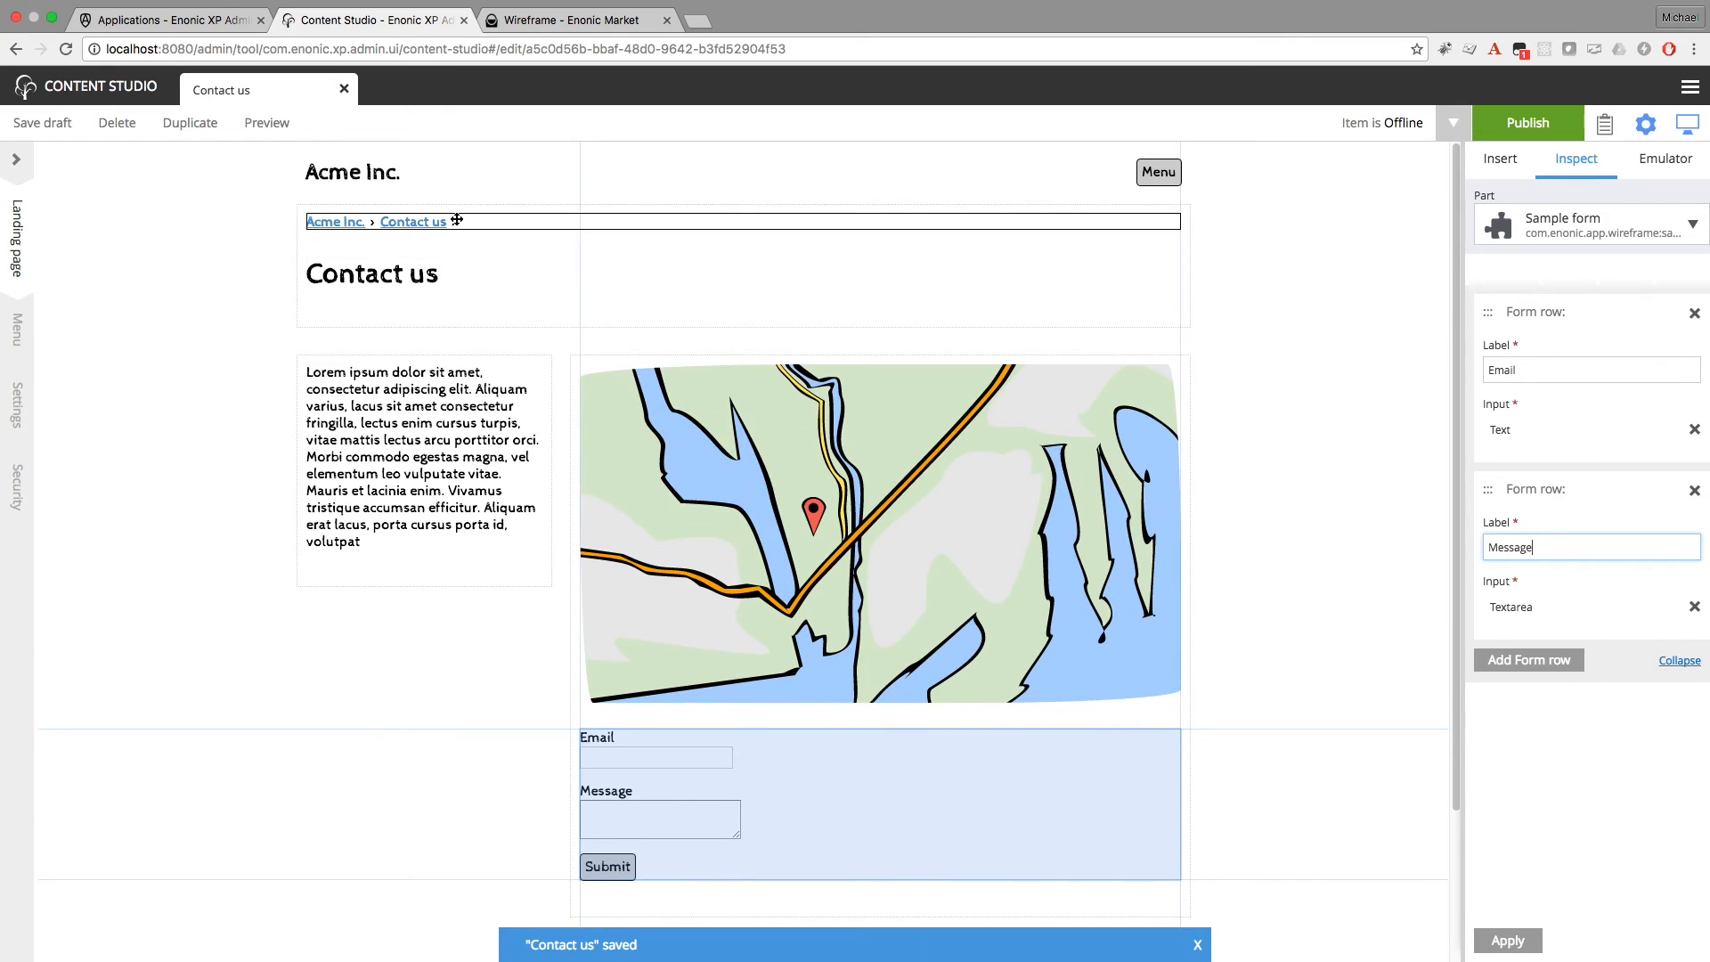
pyautogui.click(25, 133)
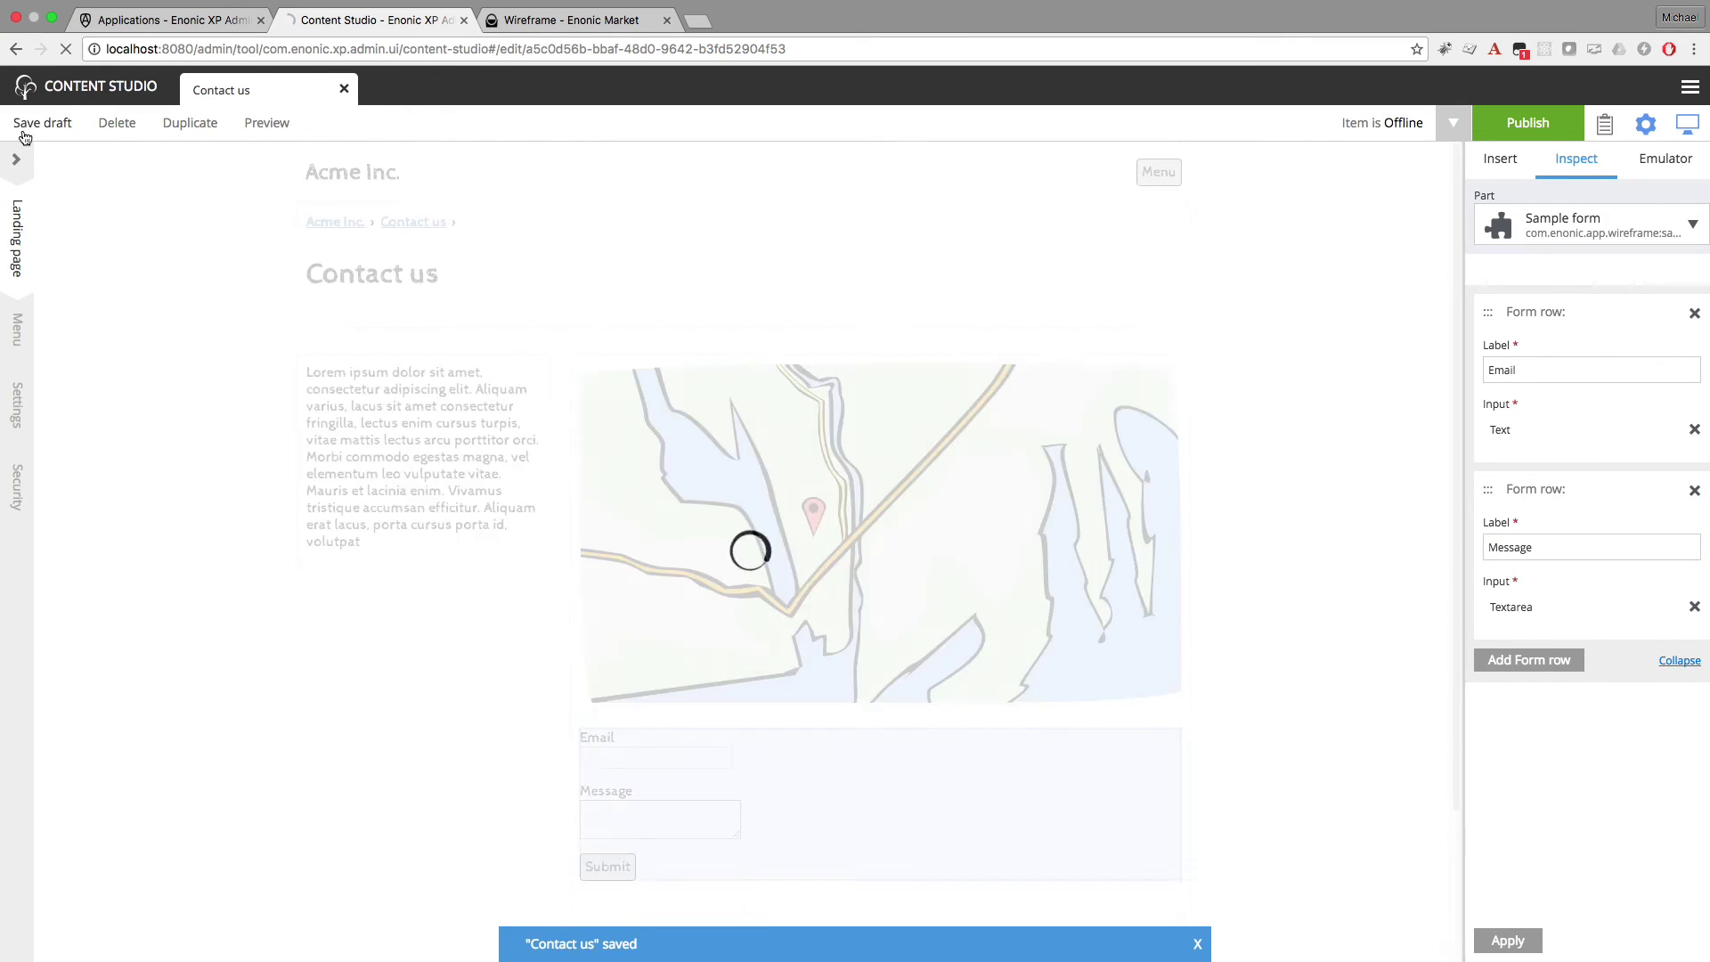
# Create a Landing page named Article list under Acme Inc, ticked as a Menu item
pyautogui.click(345, 89)
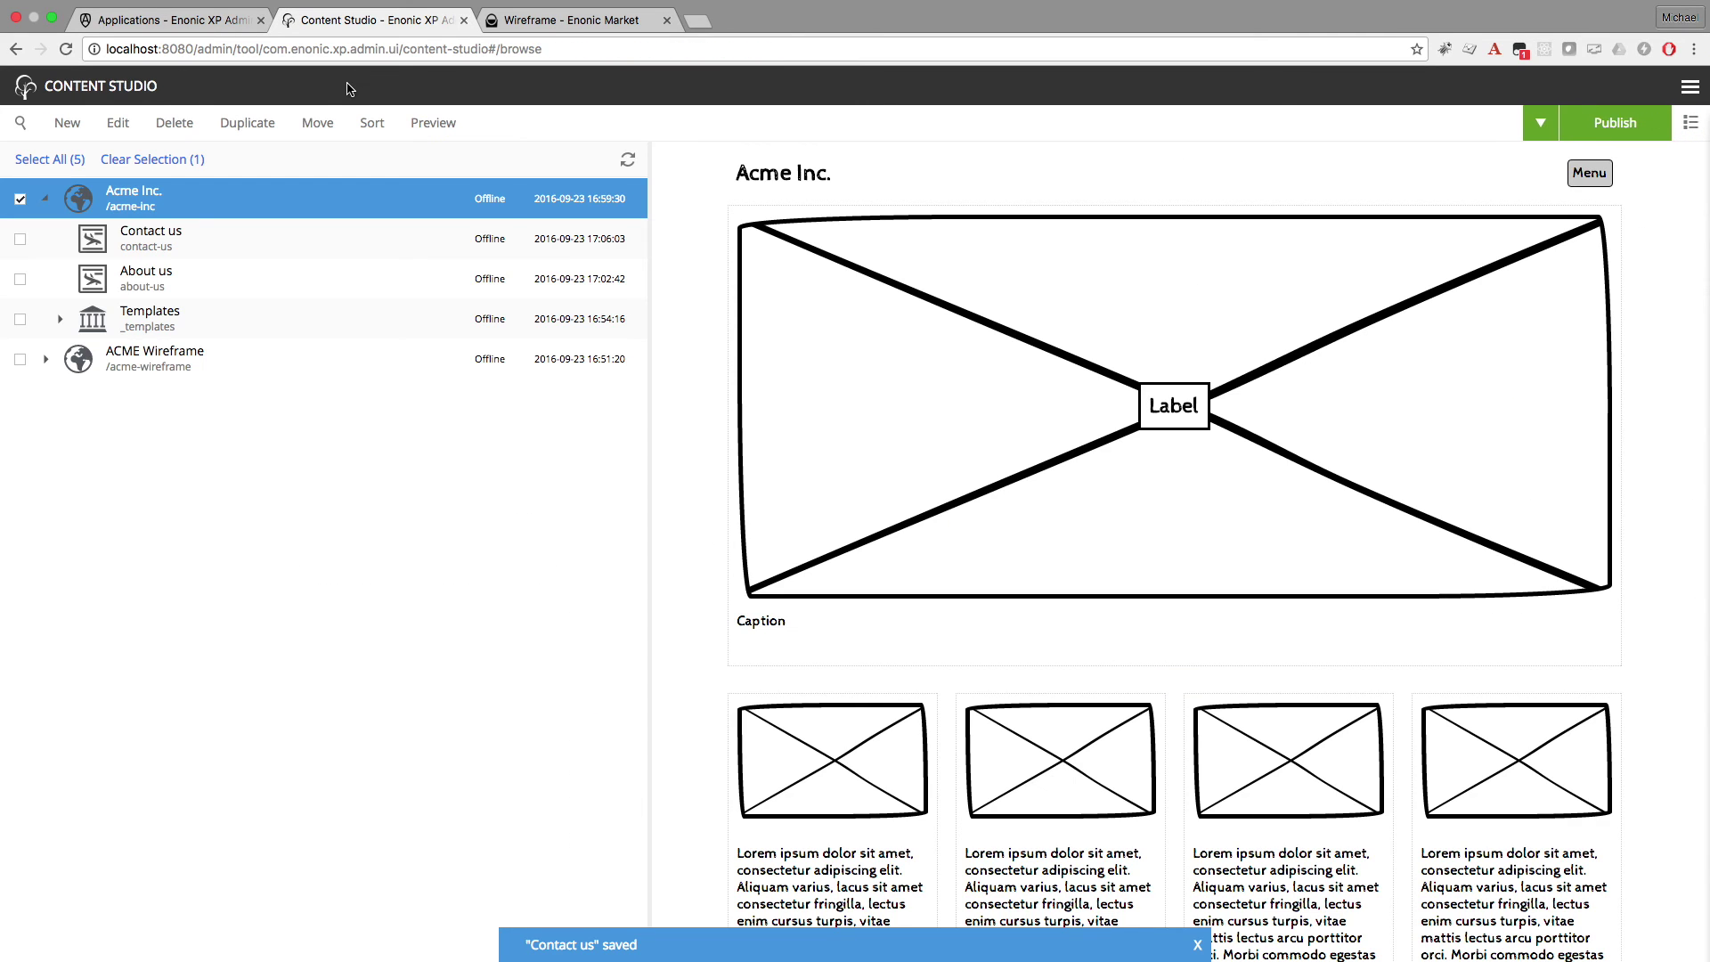
pyautogui.rightClick(175, 210)
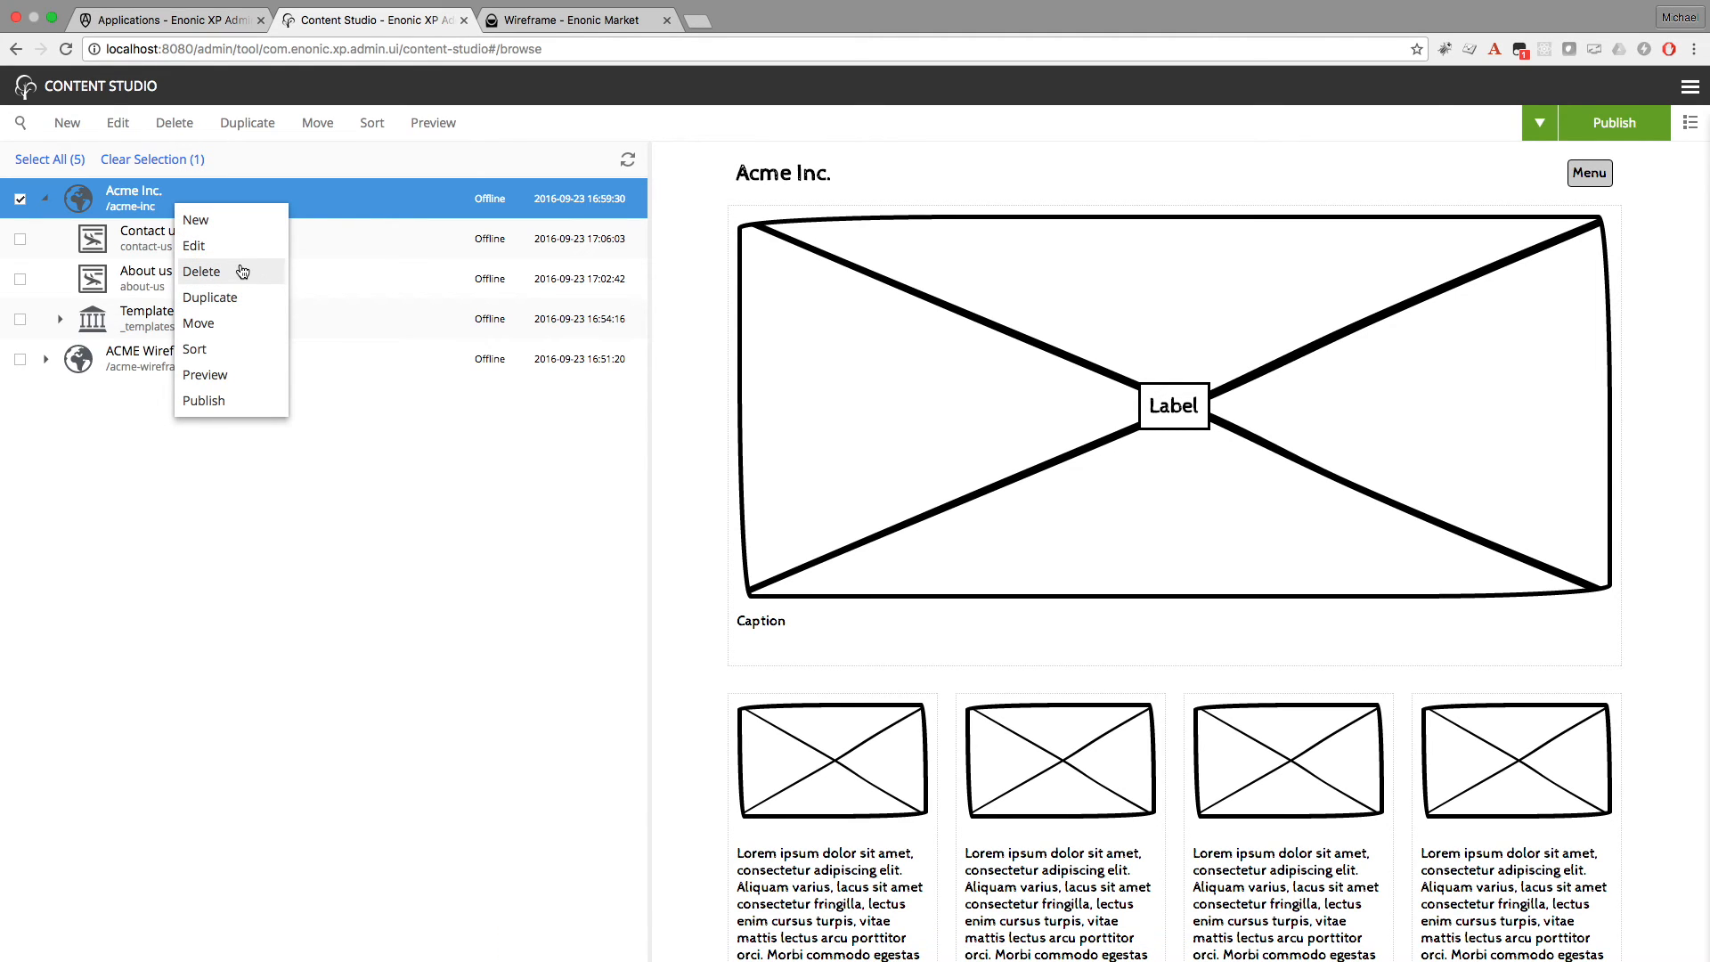
pyautogui.click(239, 225)
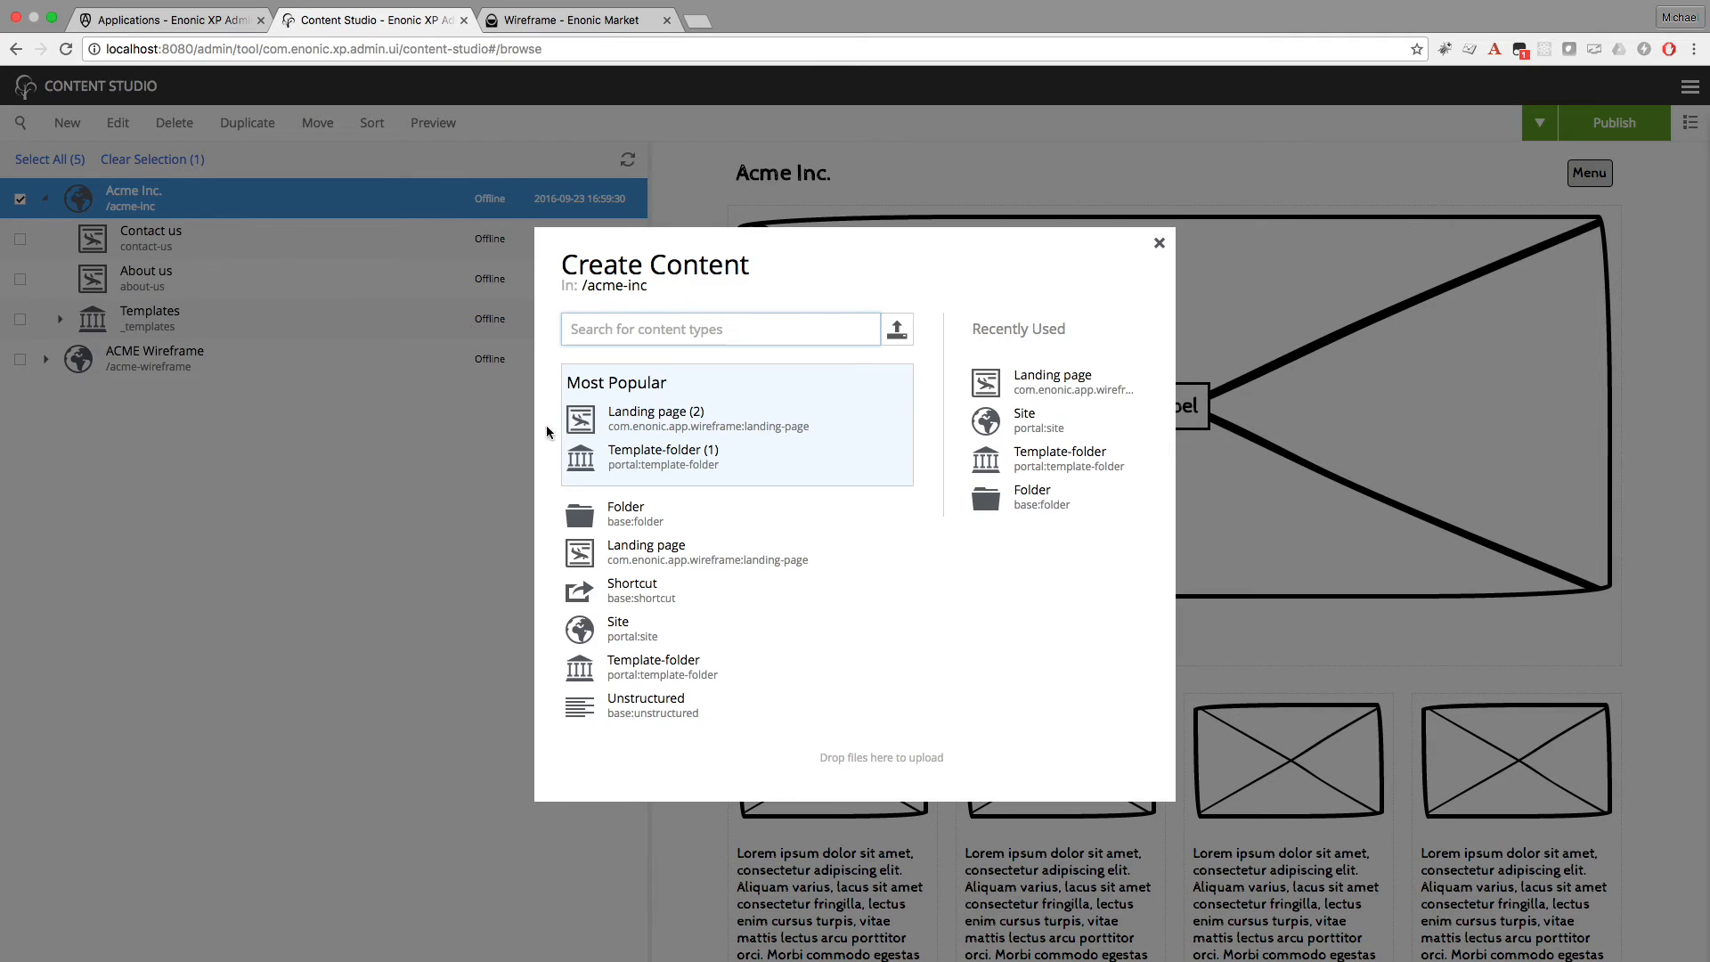
pyautogui.click(634, 420)
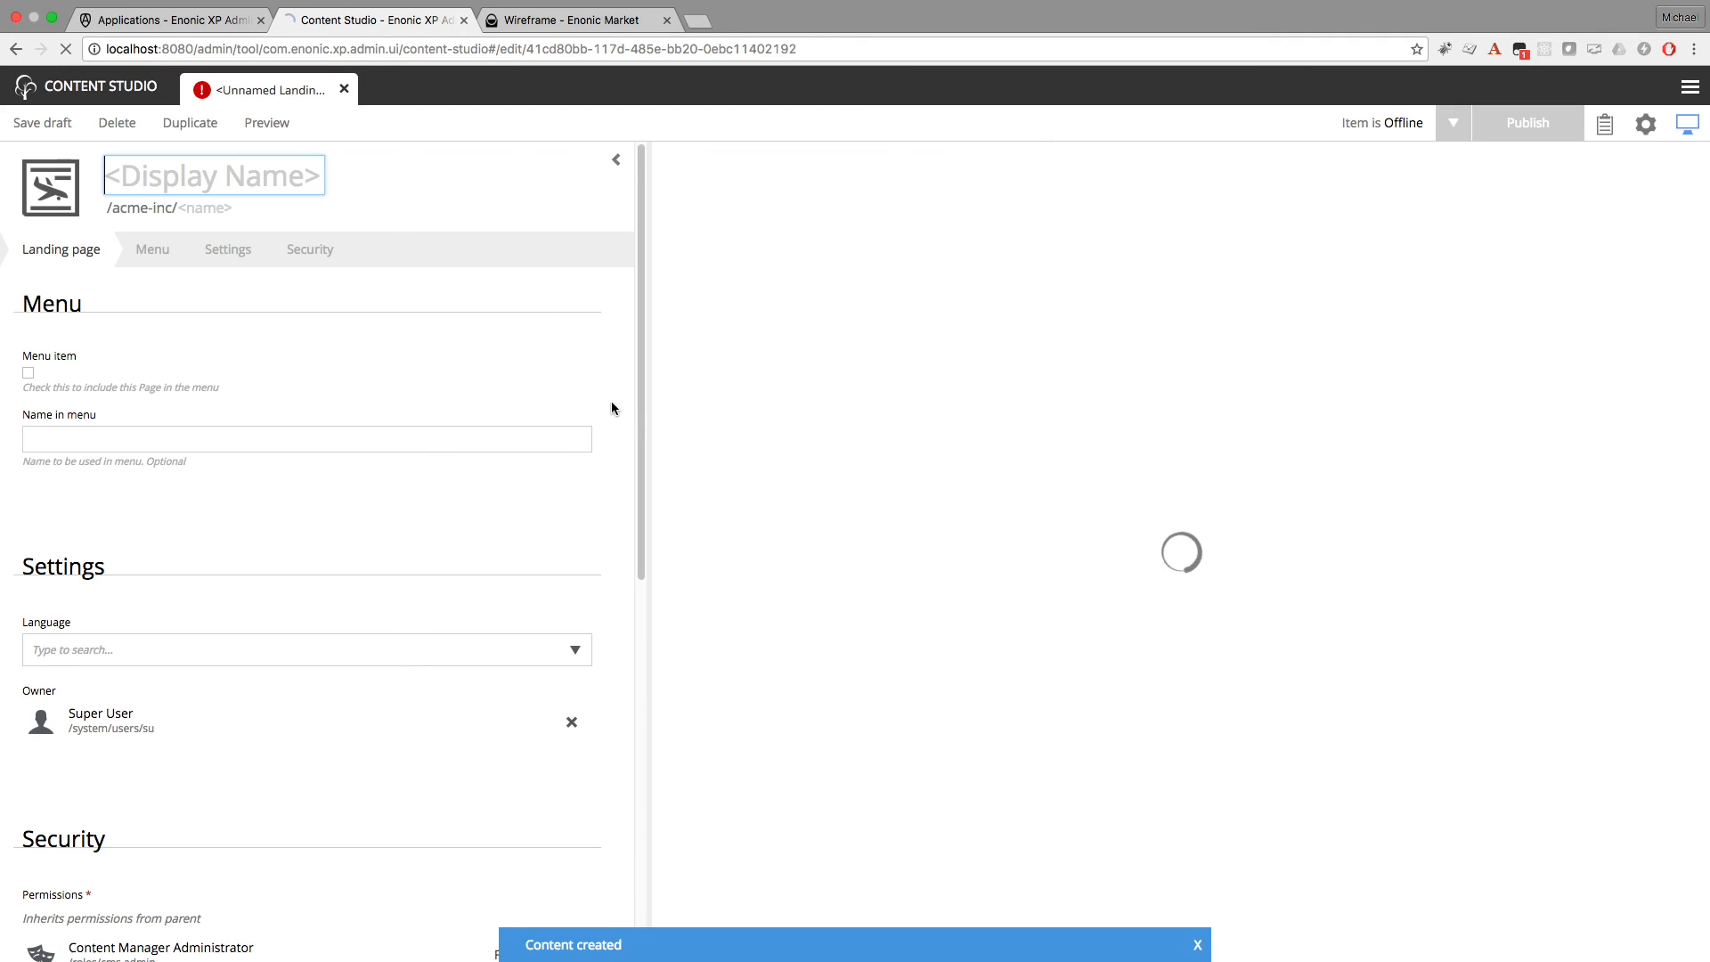
pyautogui.write('Article list')
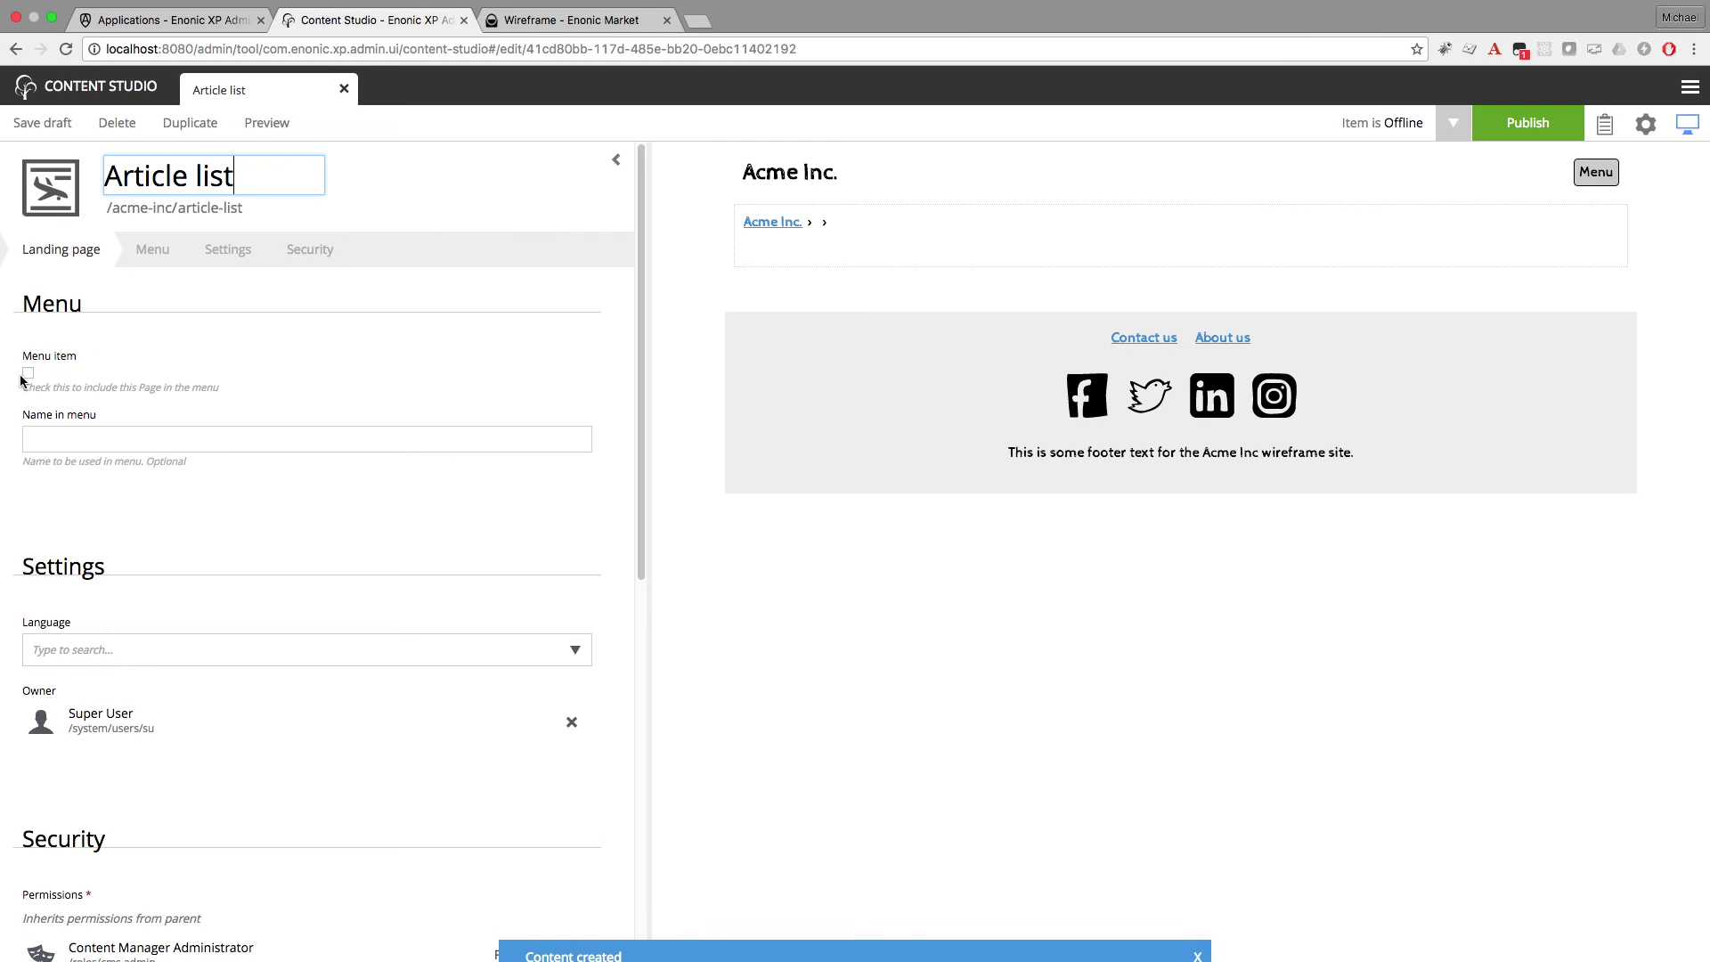
pyautogui.click(27, 376)
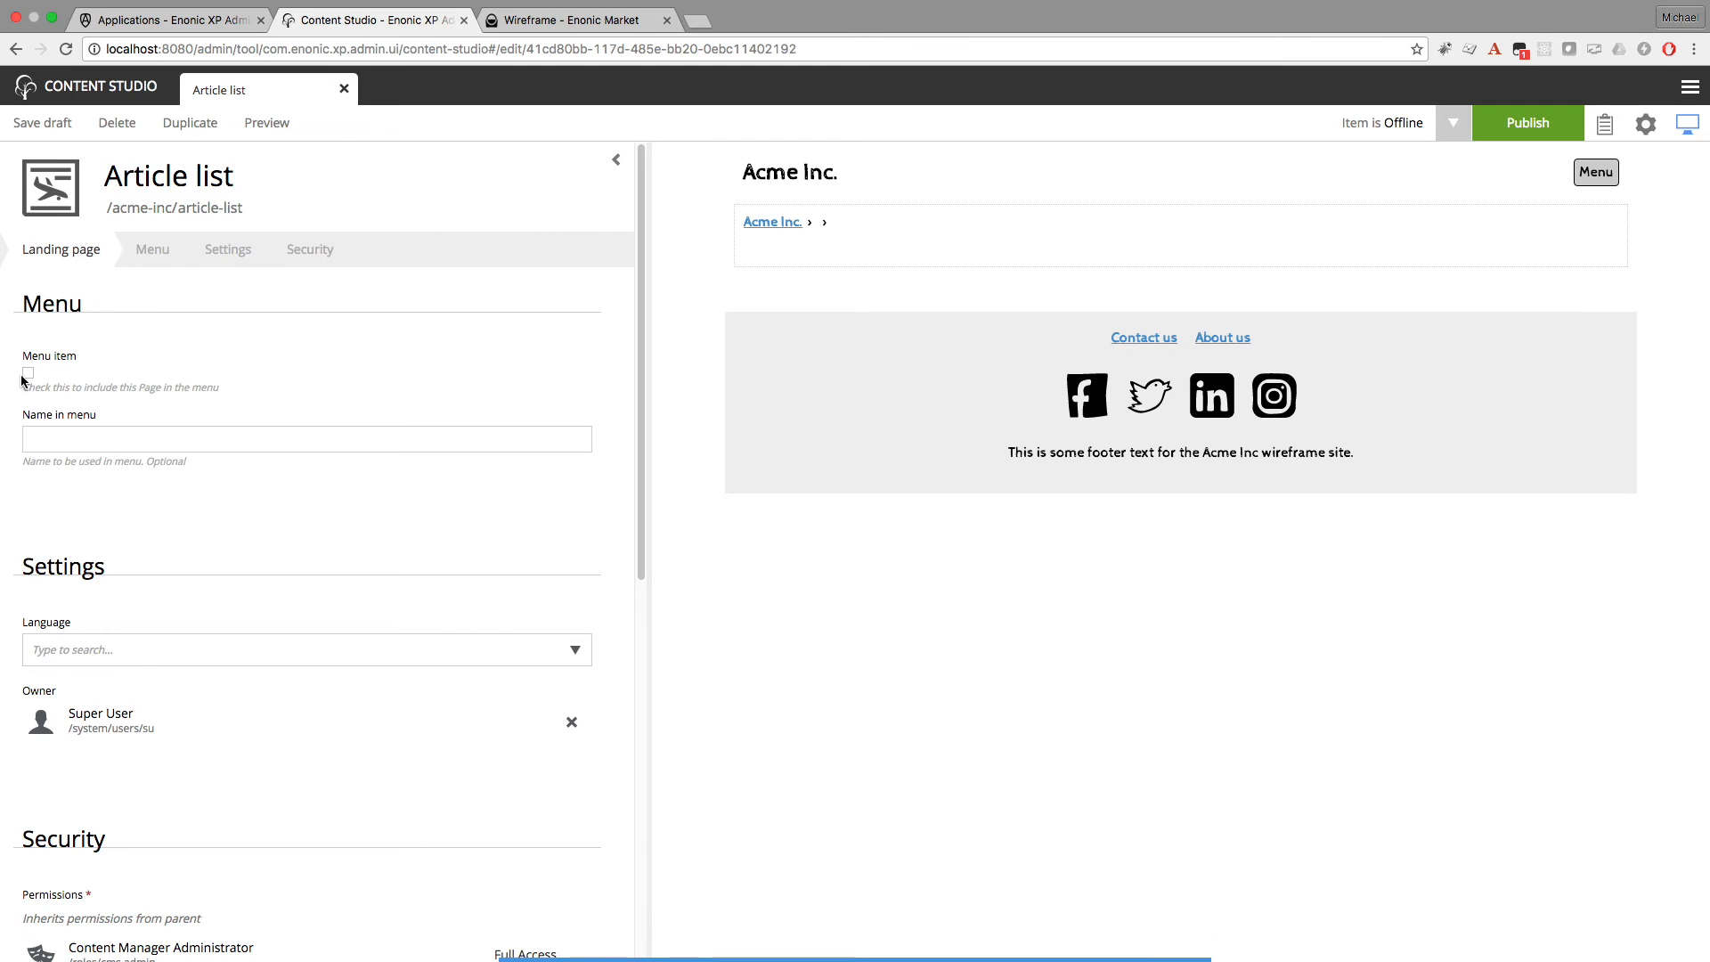
pyautogui.click(1647, 124)
# Place a 2 columns layout on Article list with a 30-70 column configuration
pyautogui.moveTo(1534, 317)
pyautogui.mouseDown()
pyautogui.moveTo(982, 328)
pyautogui.moveTo(768, 367)
pyautogui.moveTo(783, 366)
pyautogui.mouseUp()
pyautogui.click(976, 359)
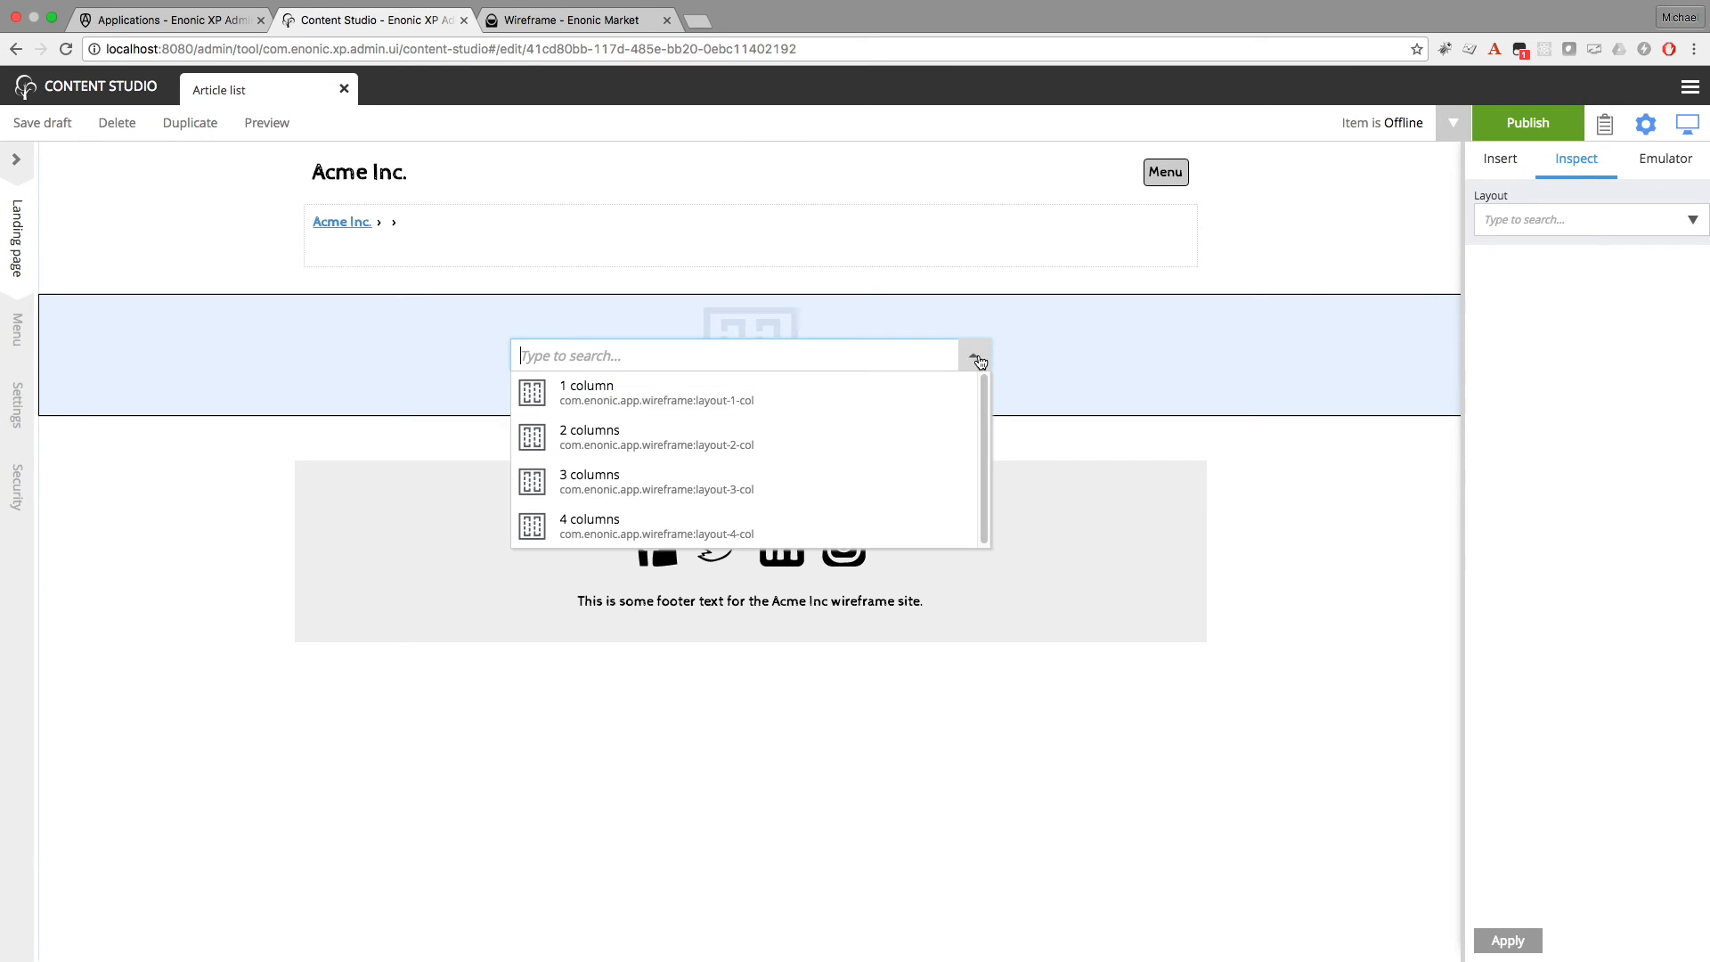
pyautogui.click(881, 422)
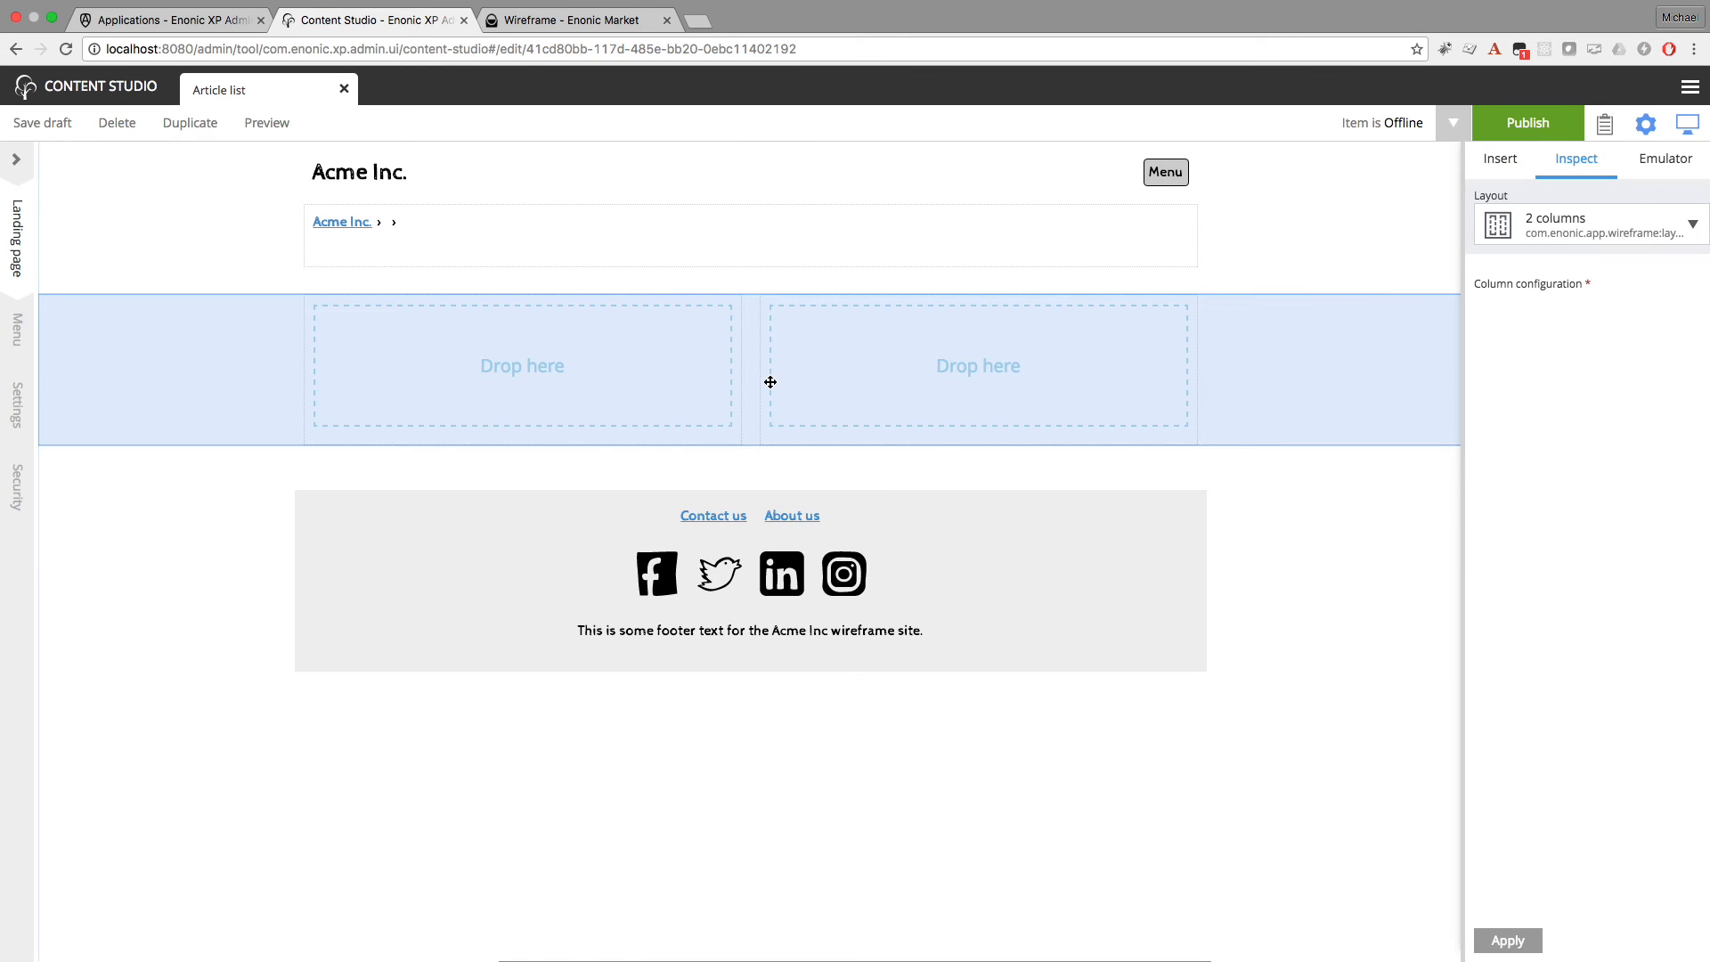
pyautogui.click(1693, 317)
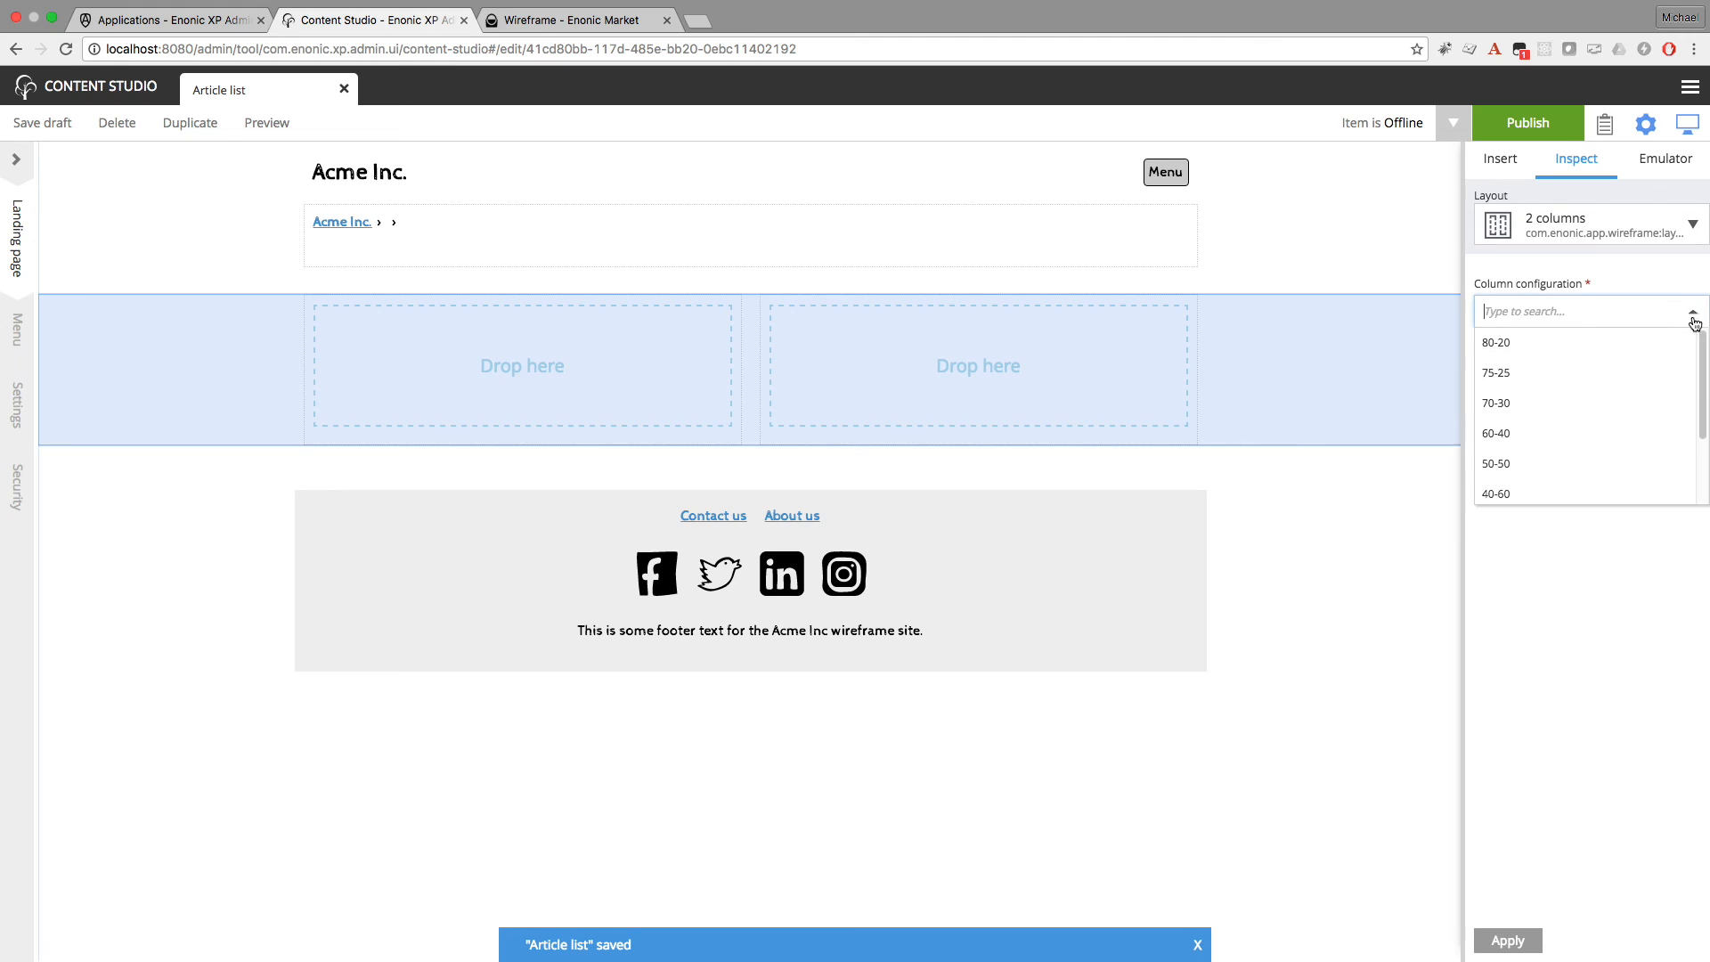
pyautogui.scroll(-3, 1706, 369)
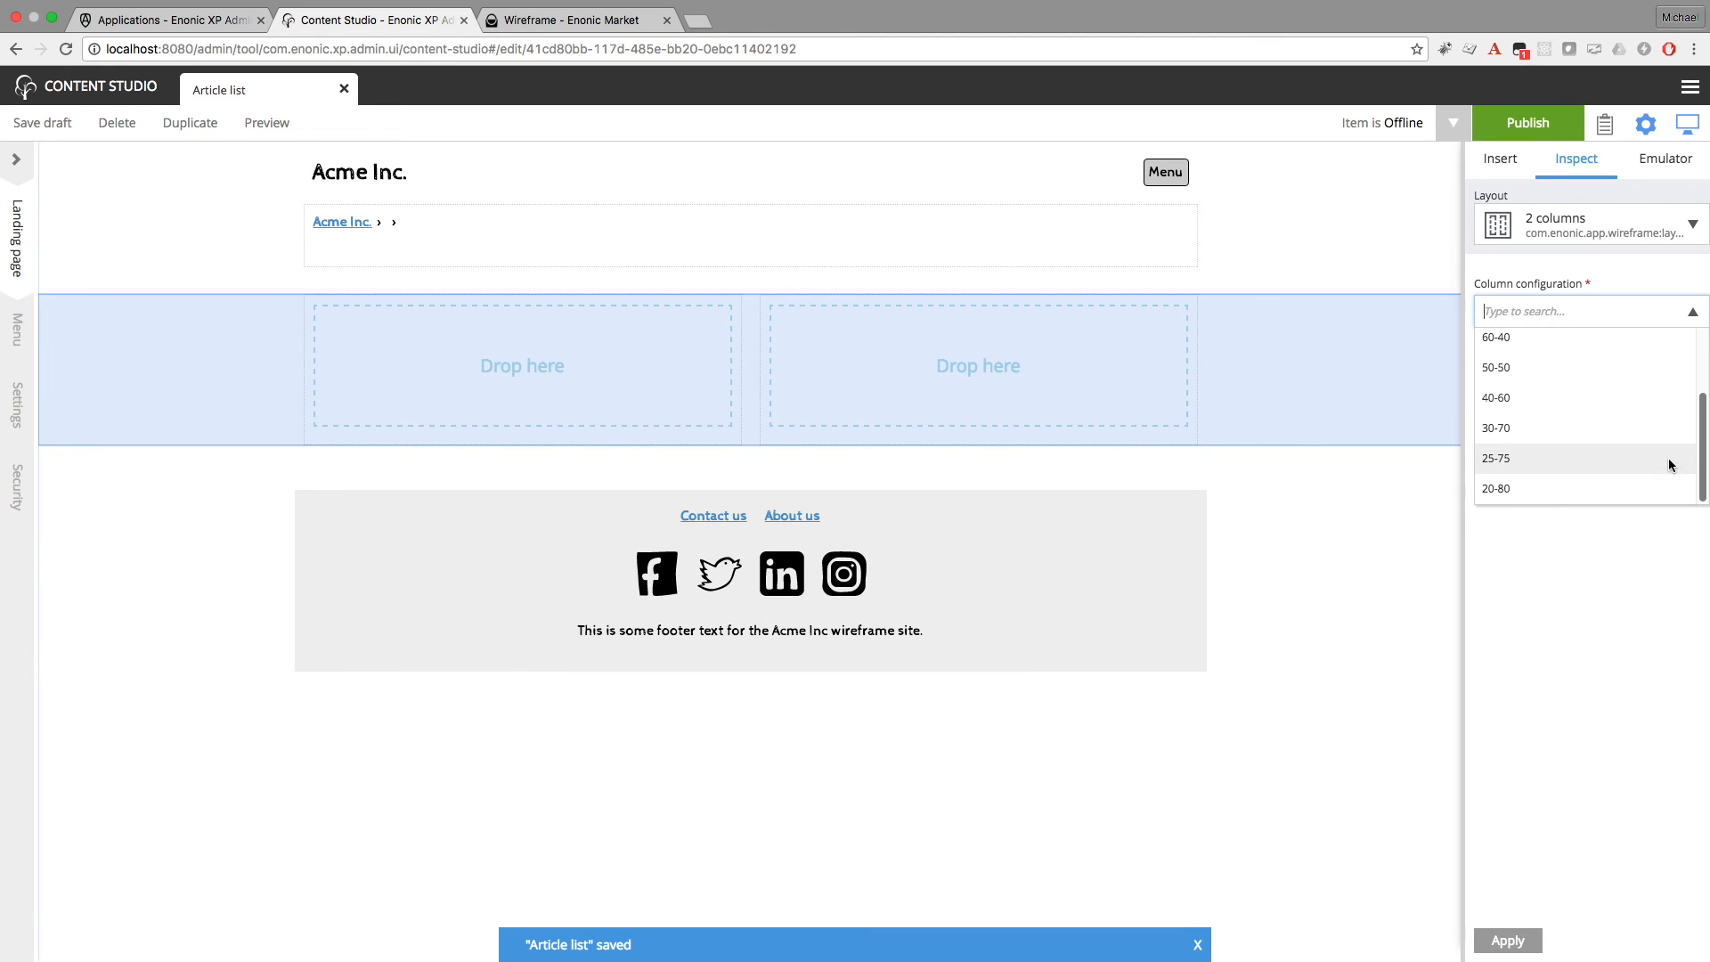
pyautogui.click(1527, 438)
pyautogui.click(1497, 941)
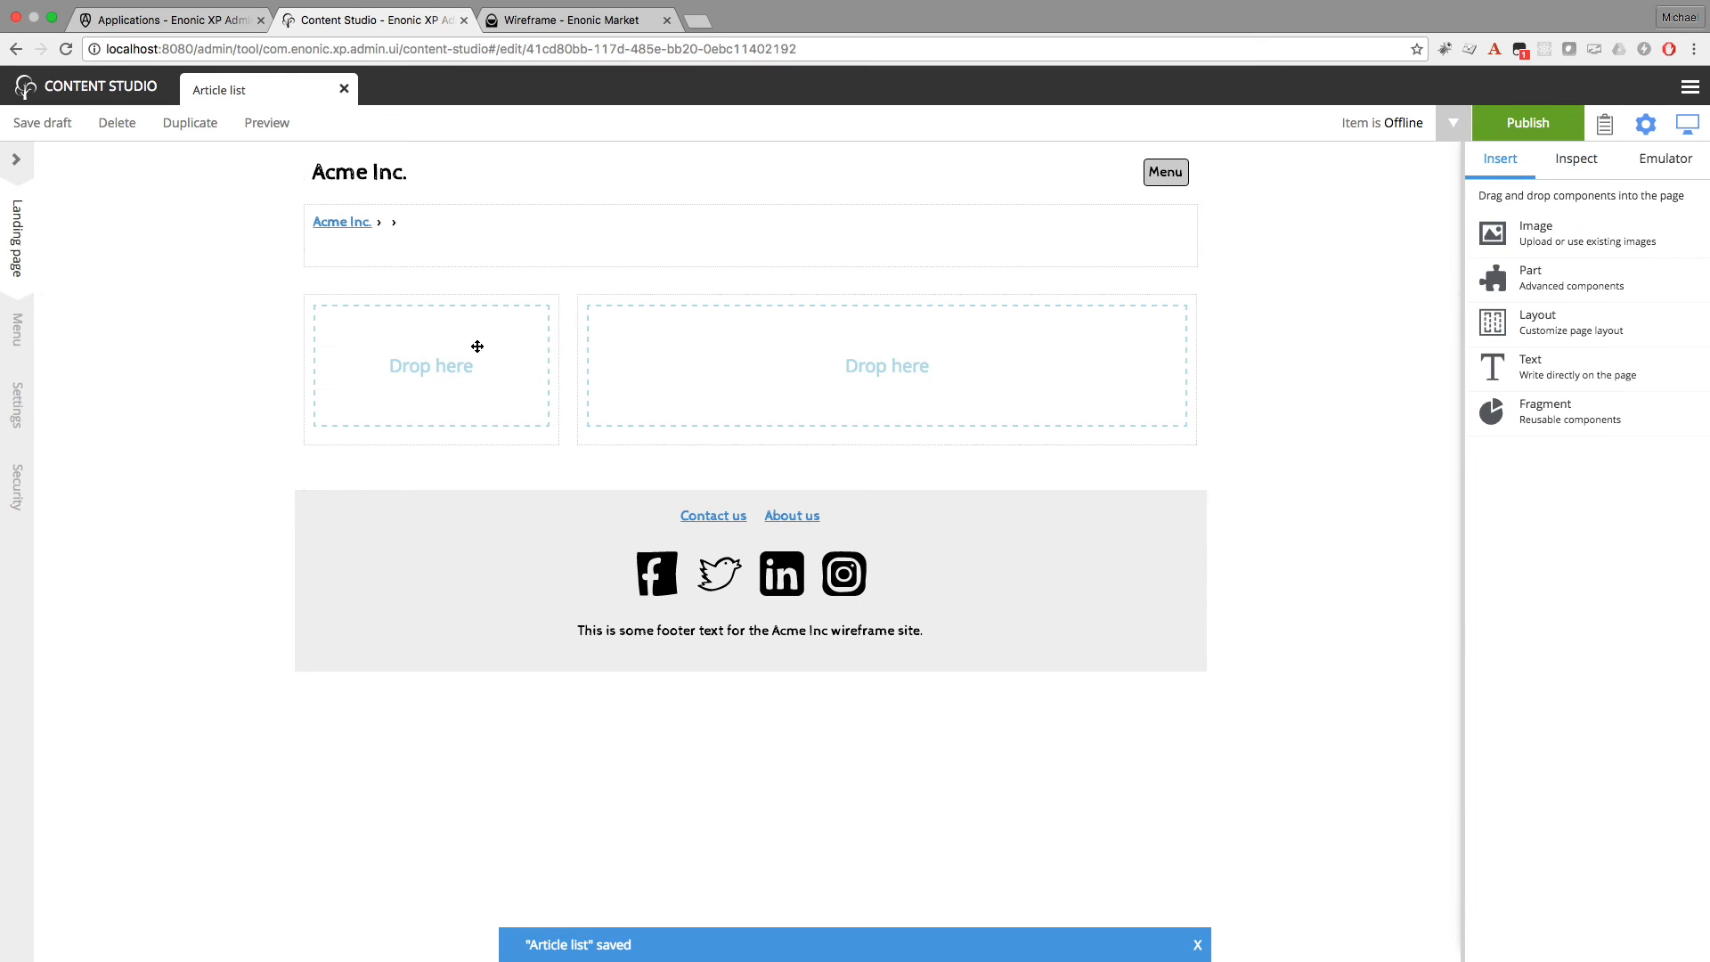
pyautogui.click(477, 345)
# Insert a Sample image part into the left column
pyautogui.click(450, 531)
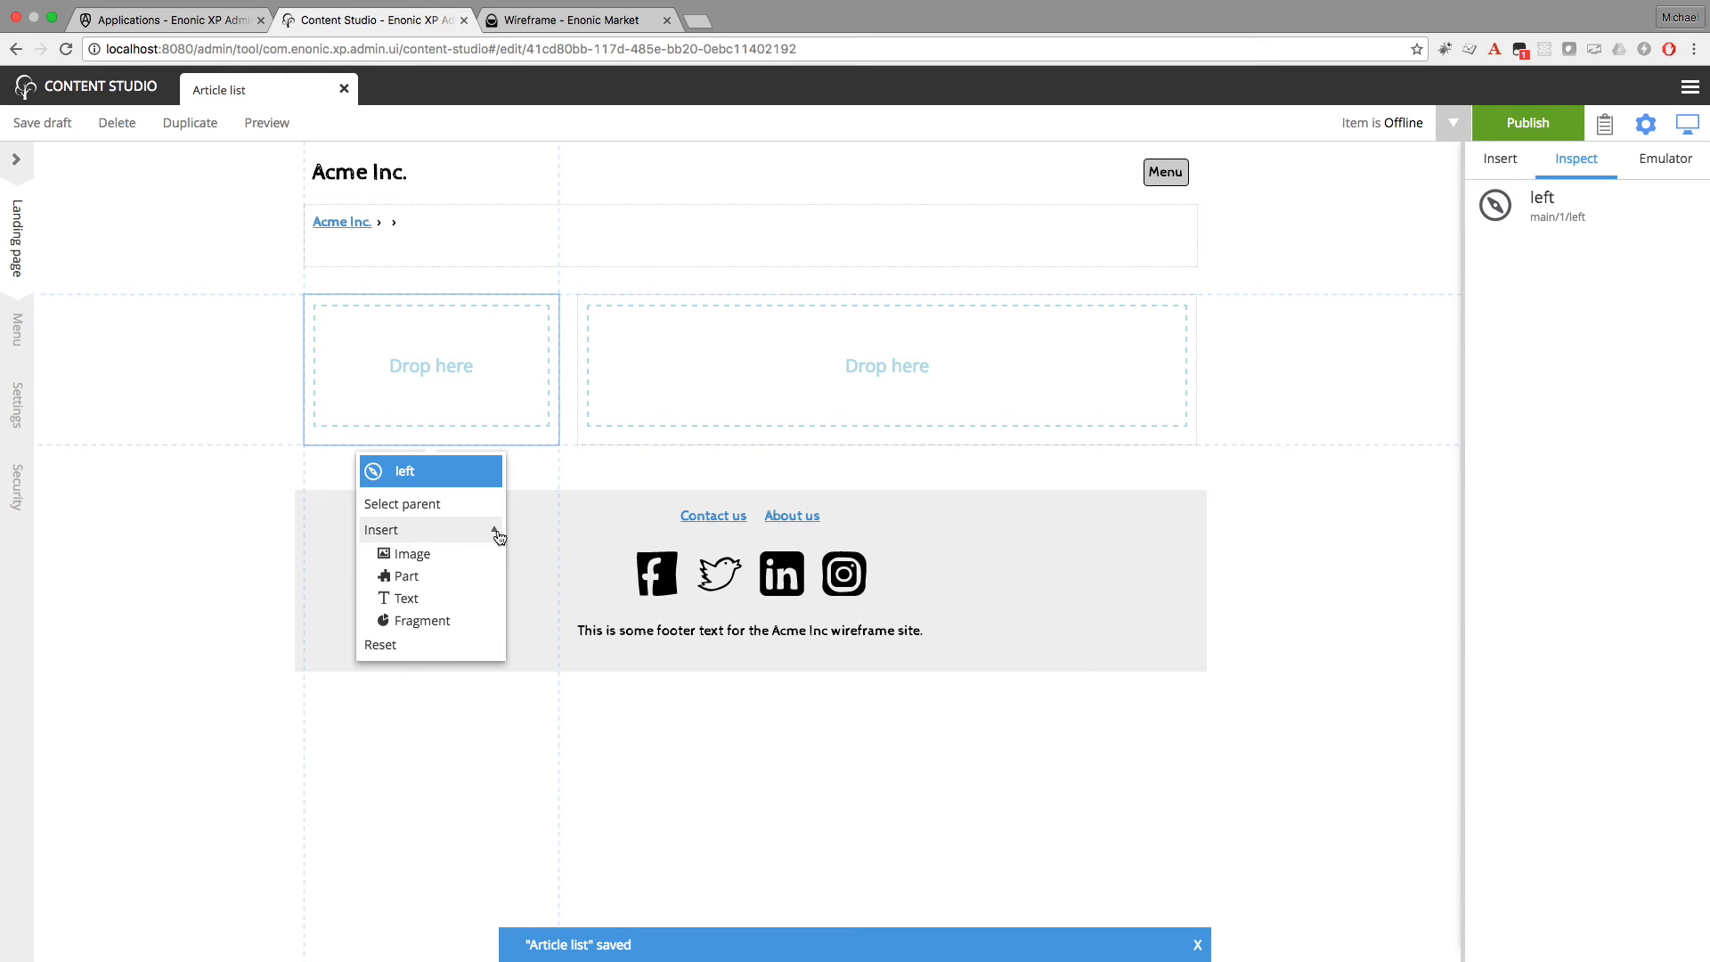
pyautogui.click(407, 576)
pyautogui.click(518, 368)
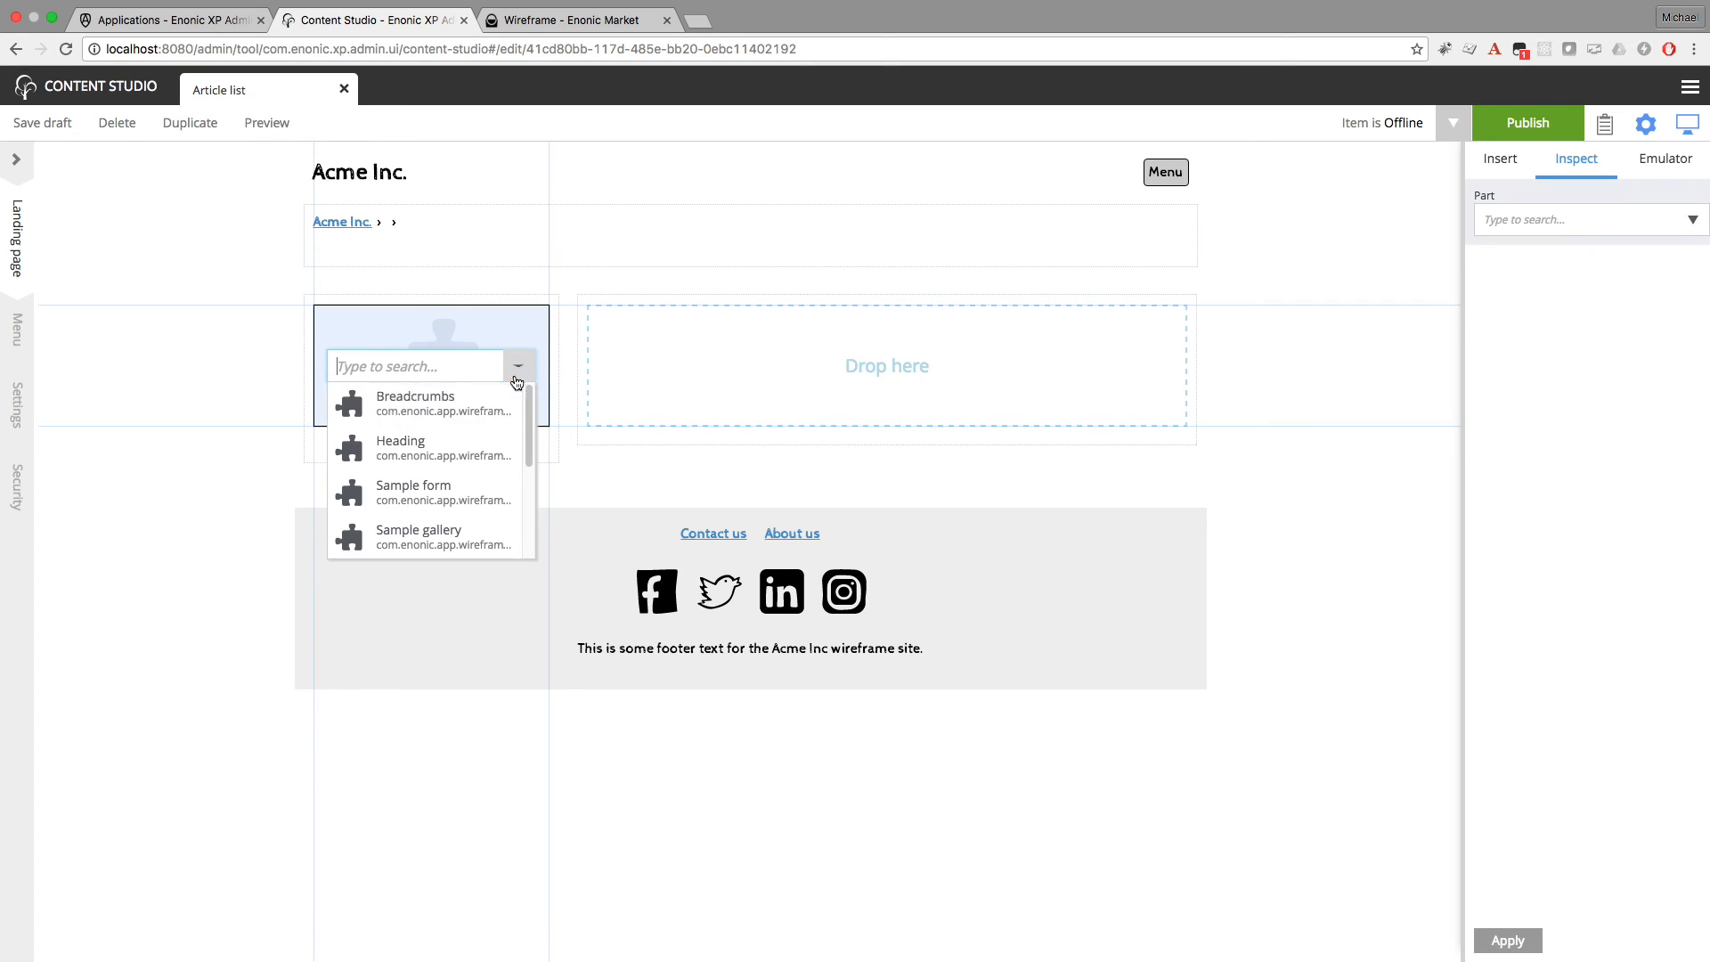
pyautogui.moveTo(528, 425); pyautogui.dragTo(507, 493)
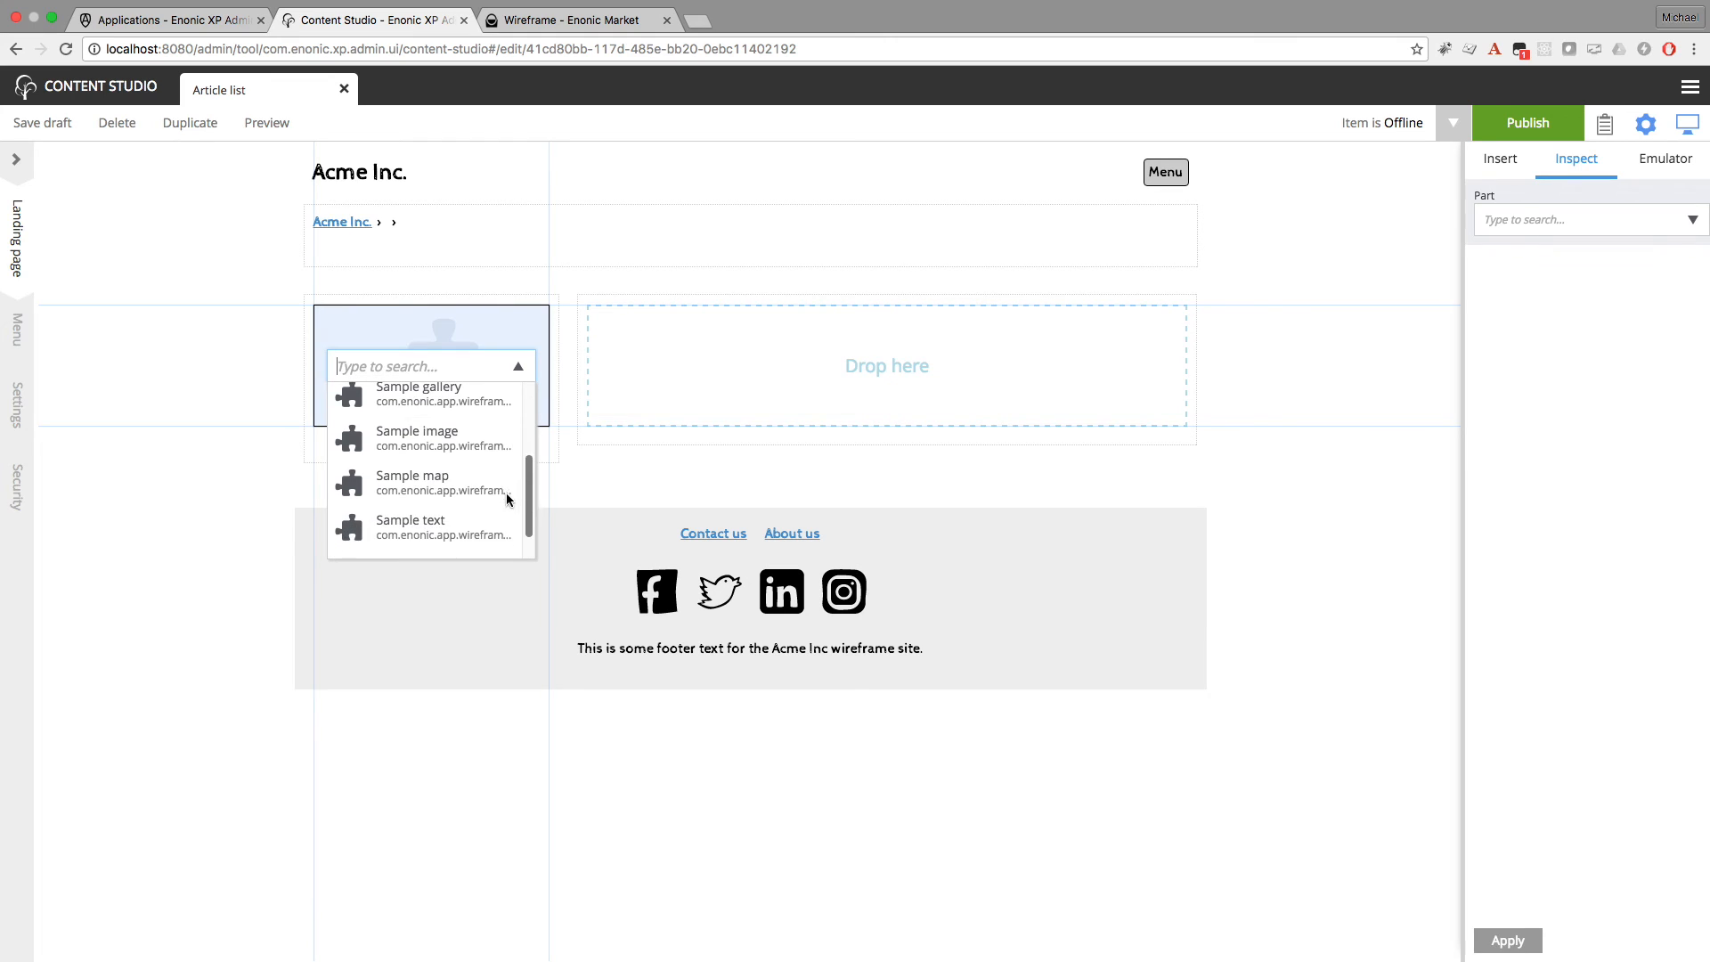
pyautogui.click(435, 443)
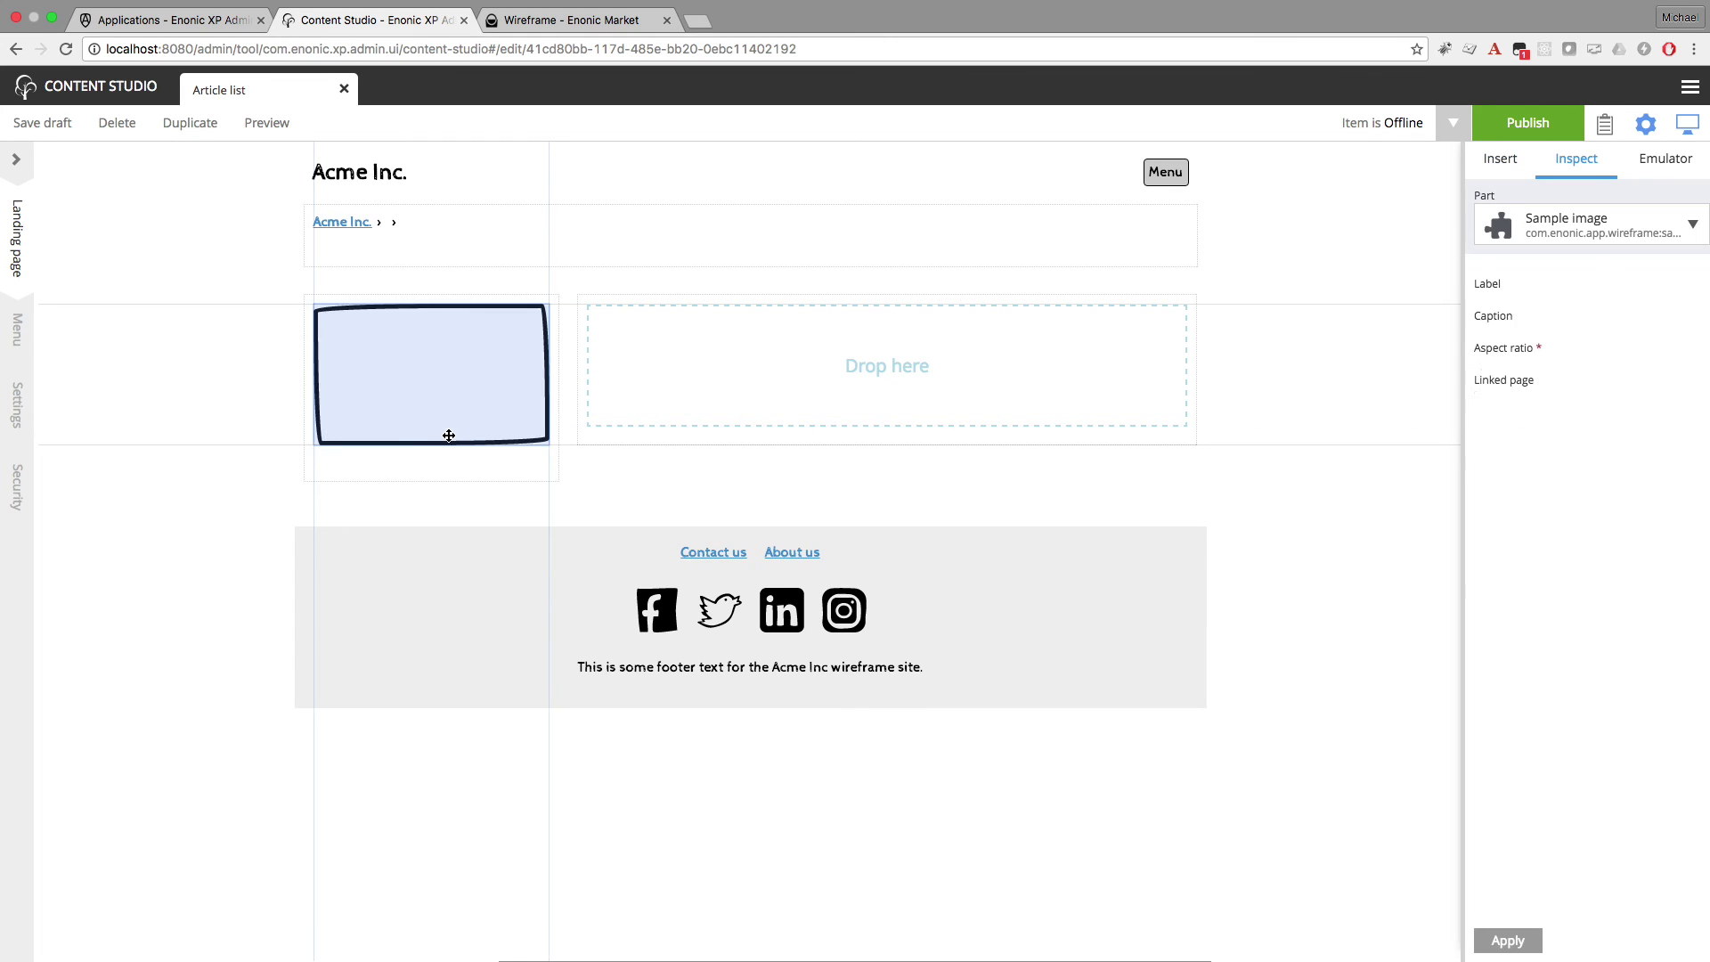
# Insert a Sample text part with 100 words into the right column
pyautogui.click(971, 358)
pyautogui.click(878, 529)
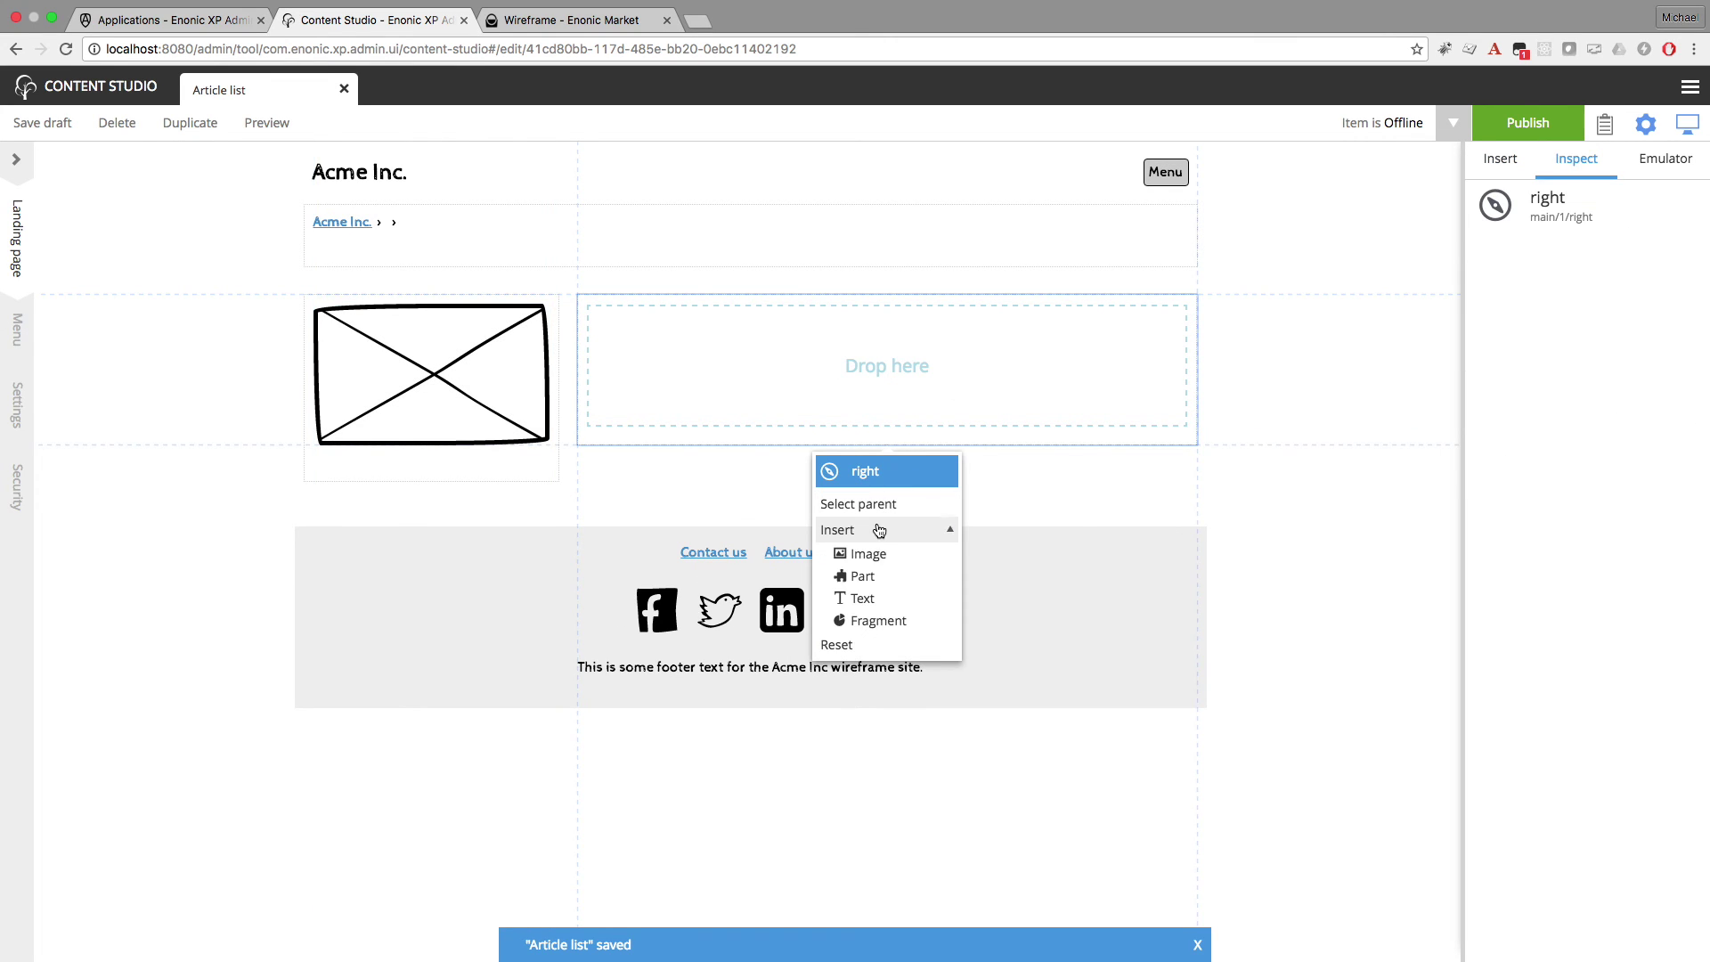
pyautogui.click(877, 572)
pyautogui.click(1108, 366)
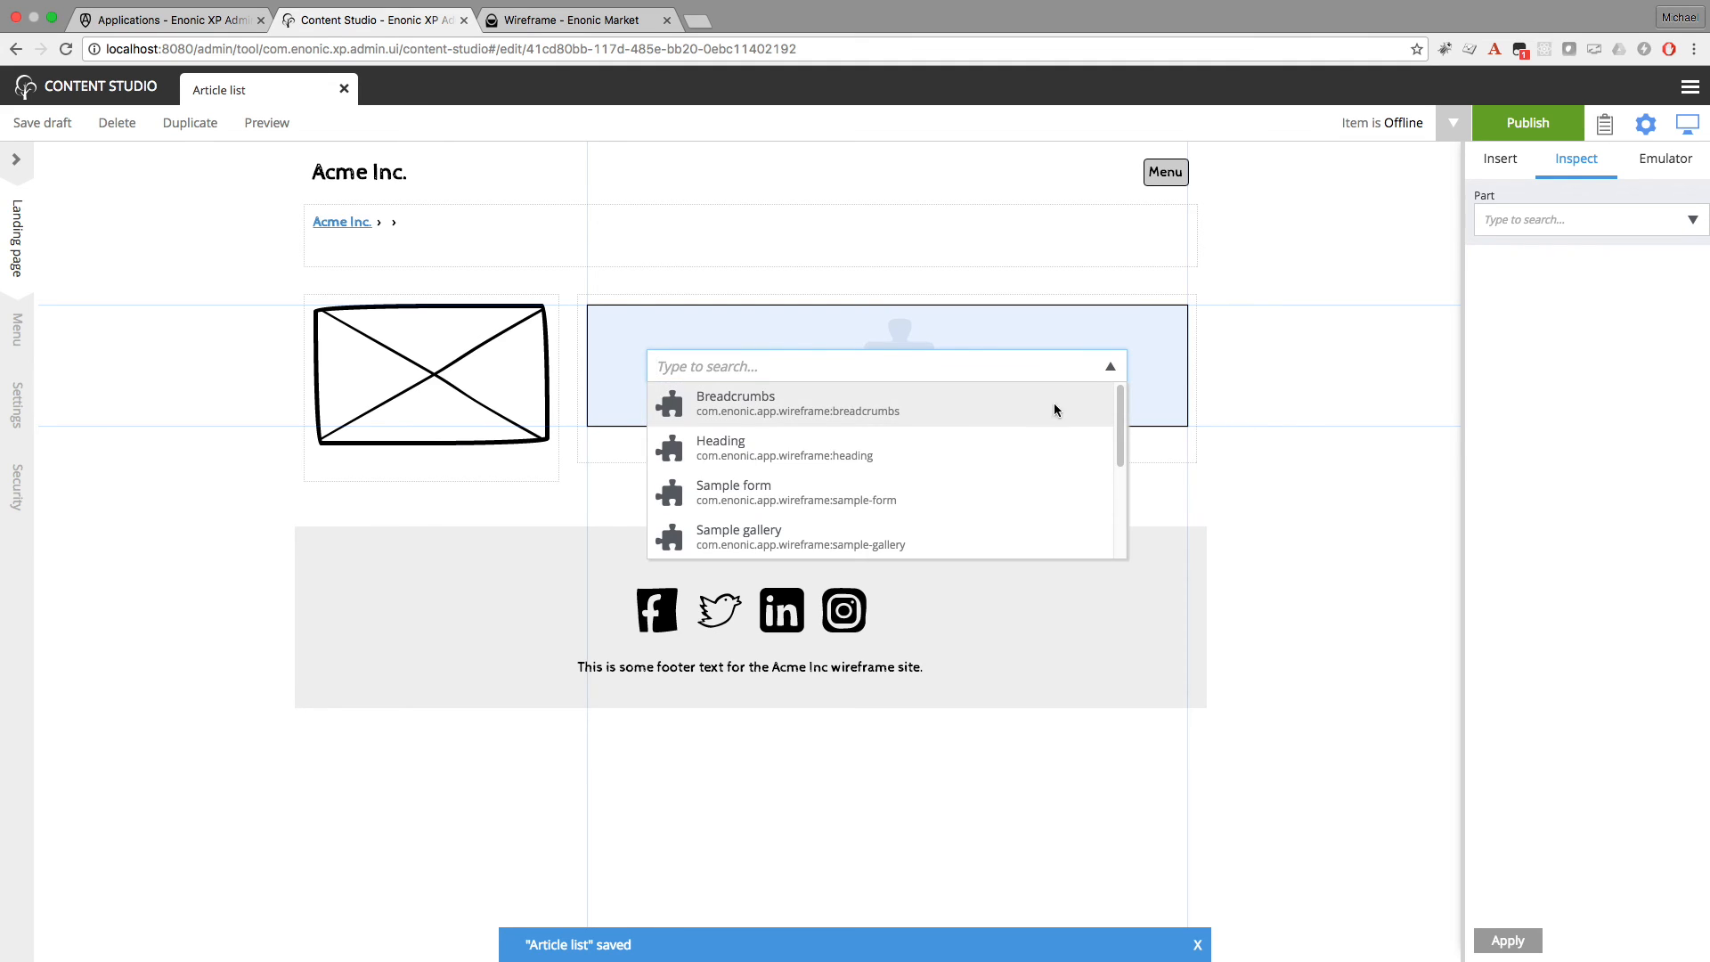
pyautogui.scroll(-1, 821, 481)
pyautogui.scroll(-2, 821, 482)
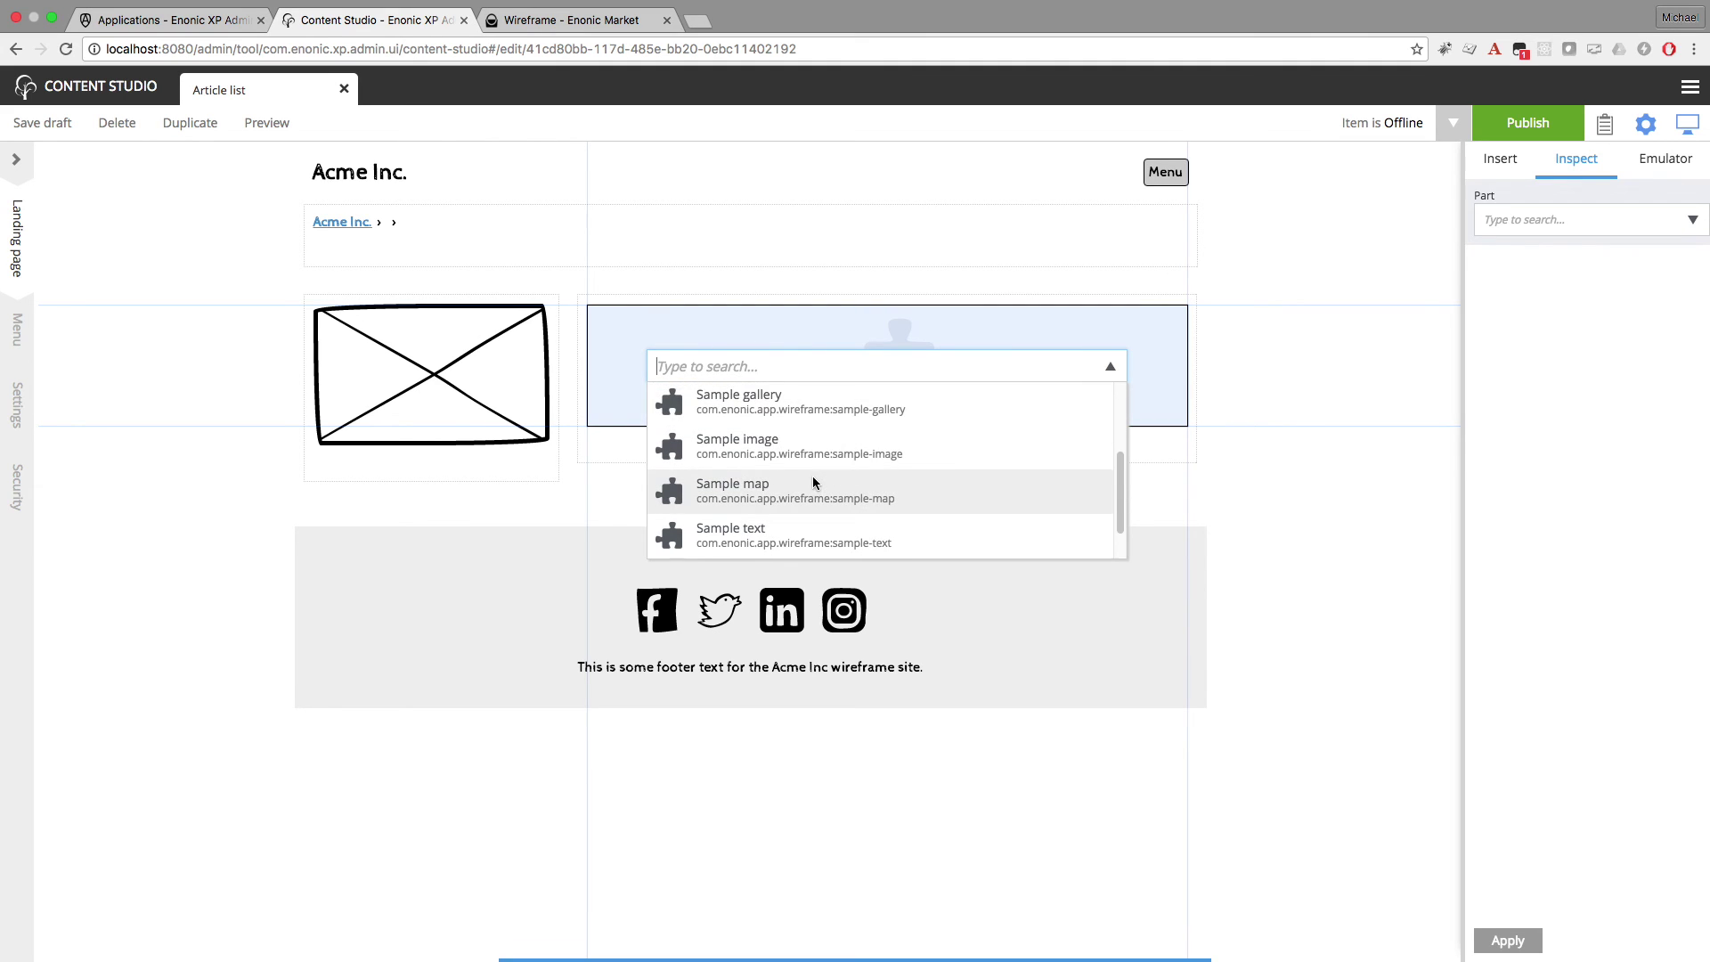
pyautogui.click(802, 534)
pyautogui.doubleClick(1495, 308)
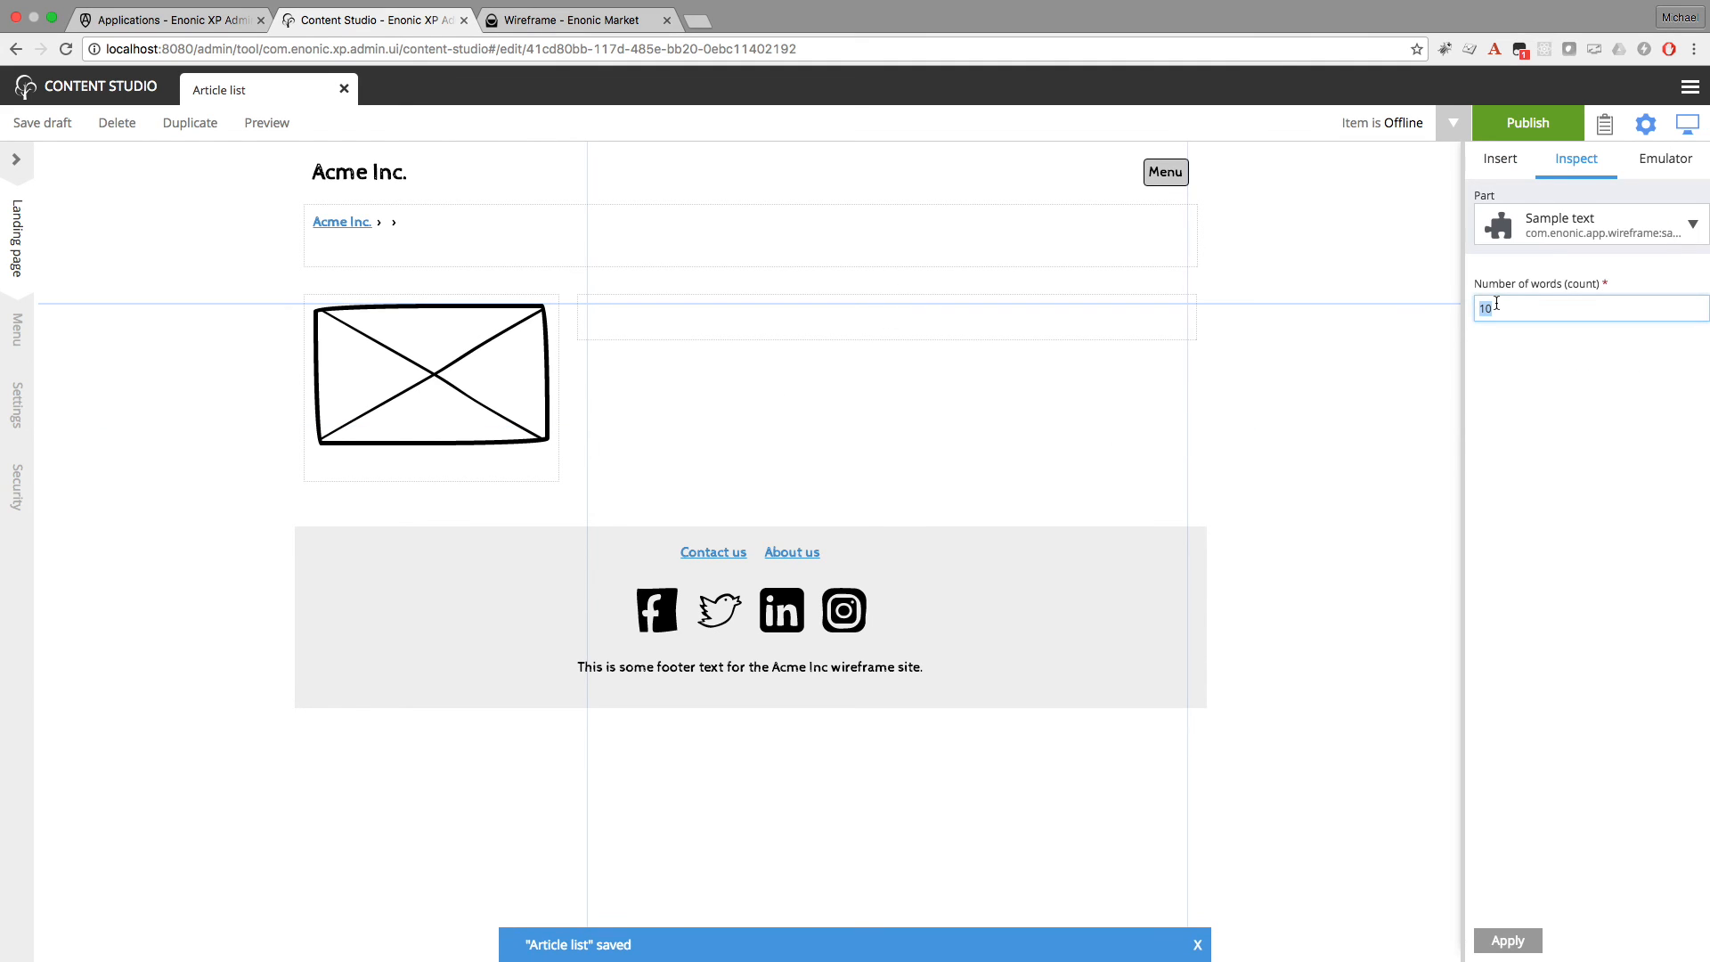
pyautogui.write('100')
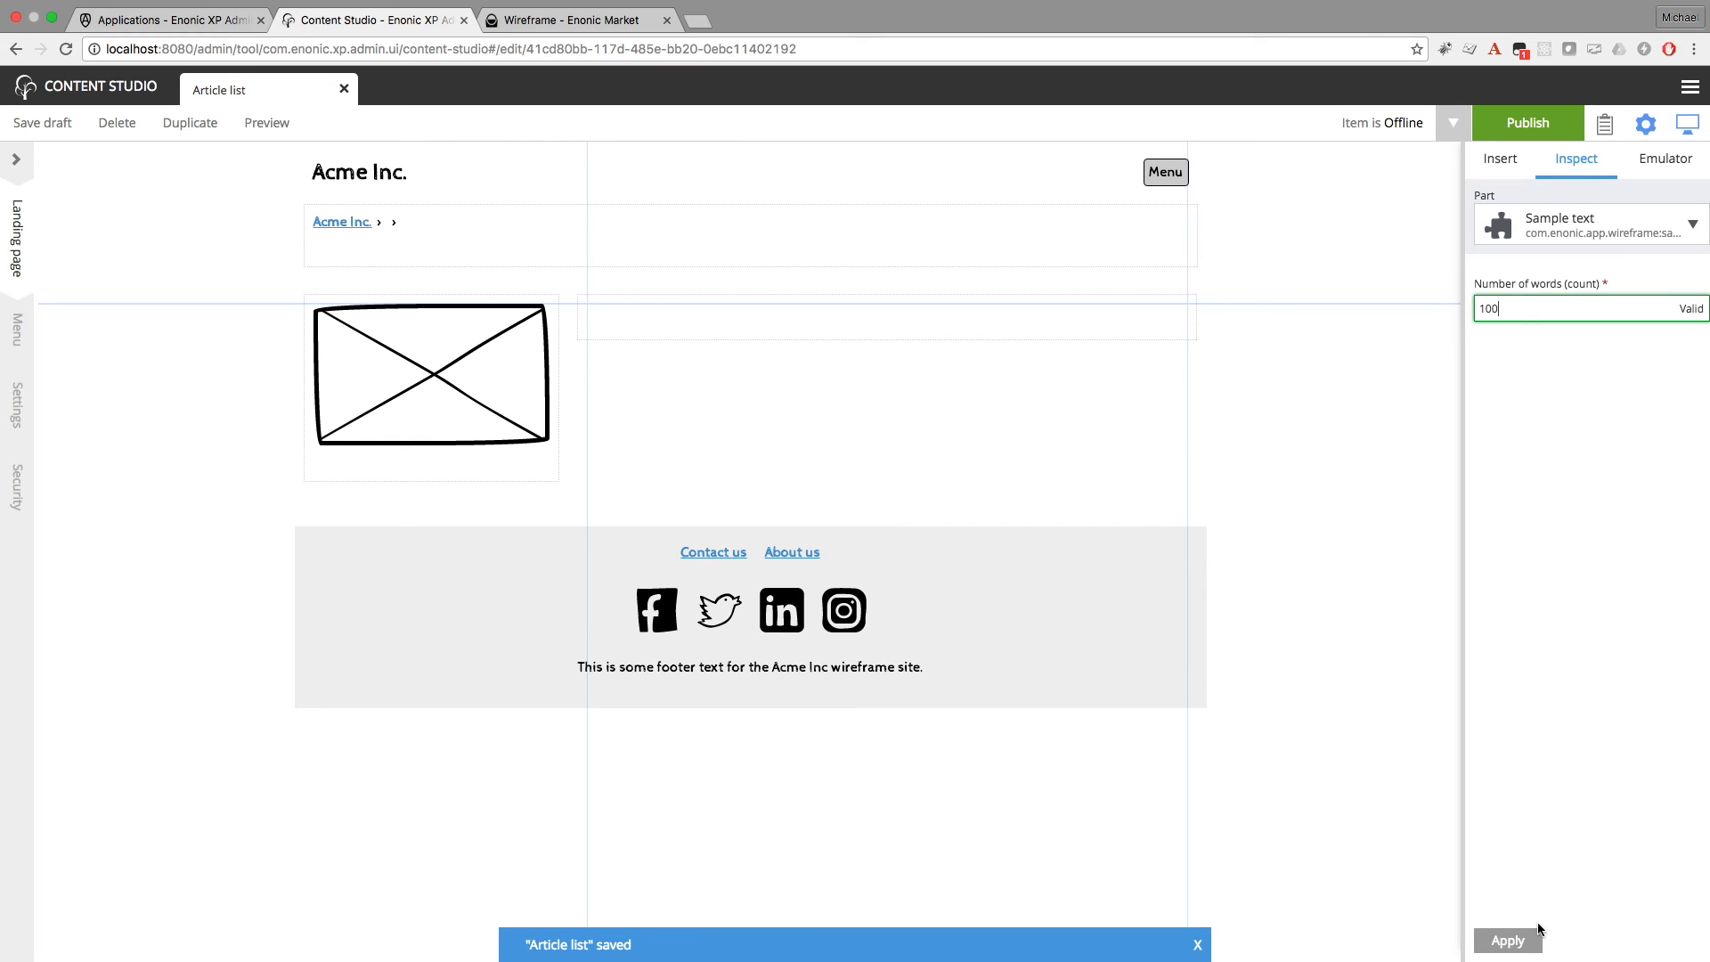
pyautogui.click(1537, 933)
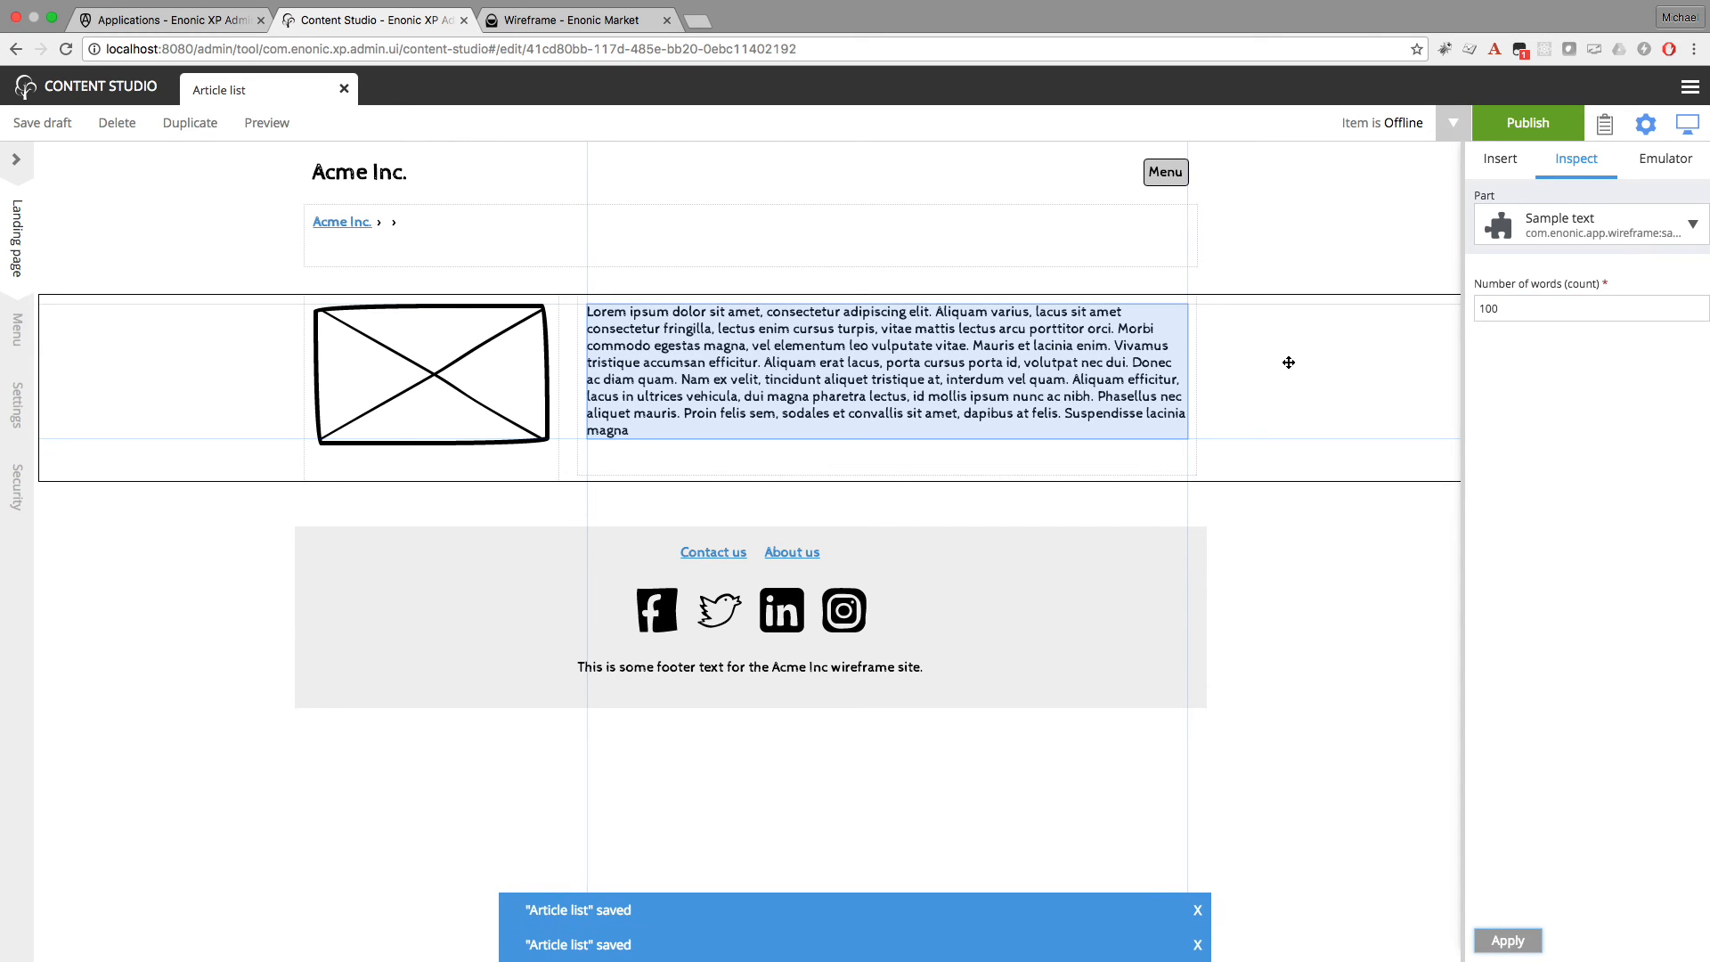
# Duplicate the image-and-text row four times, refresh the preview and close the editor
pyautogui.click(1288, 361)
pyautogui.rightClick(1289, 362)
pyautogui.click(1257, 552)
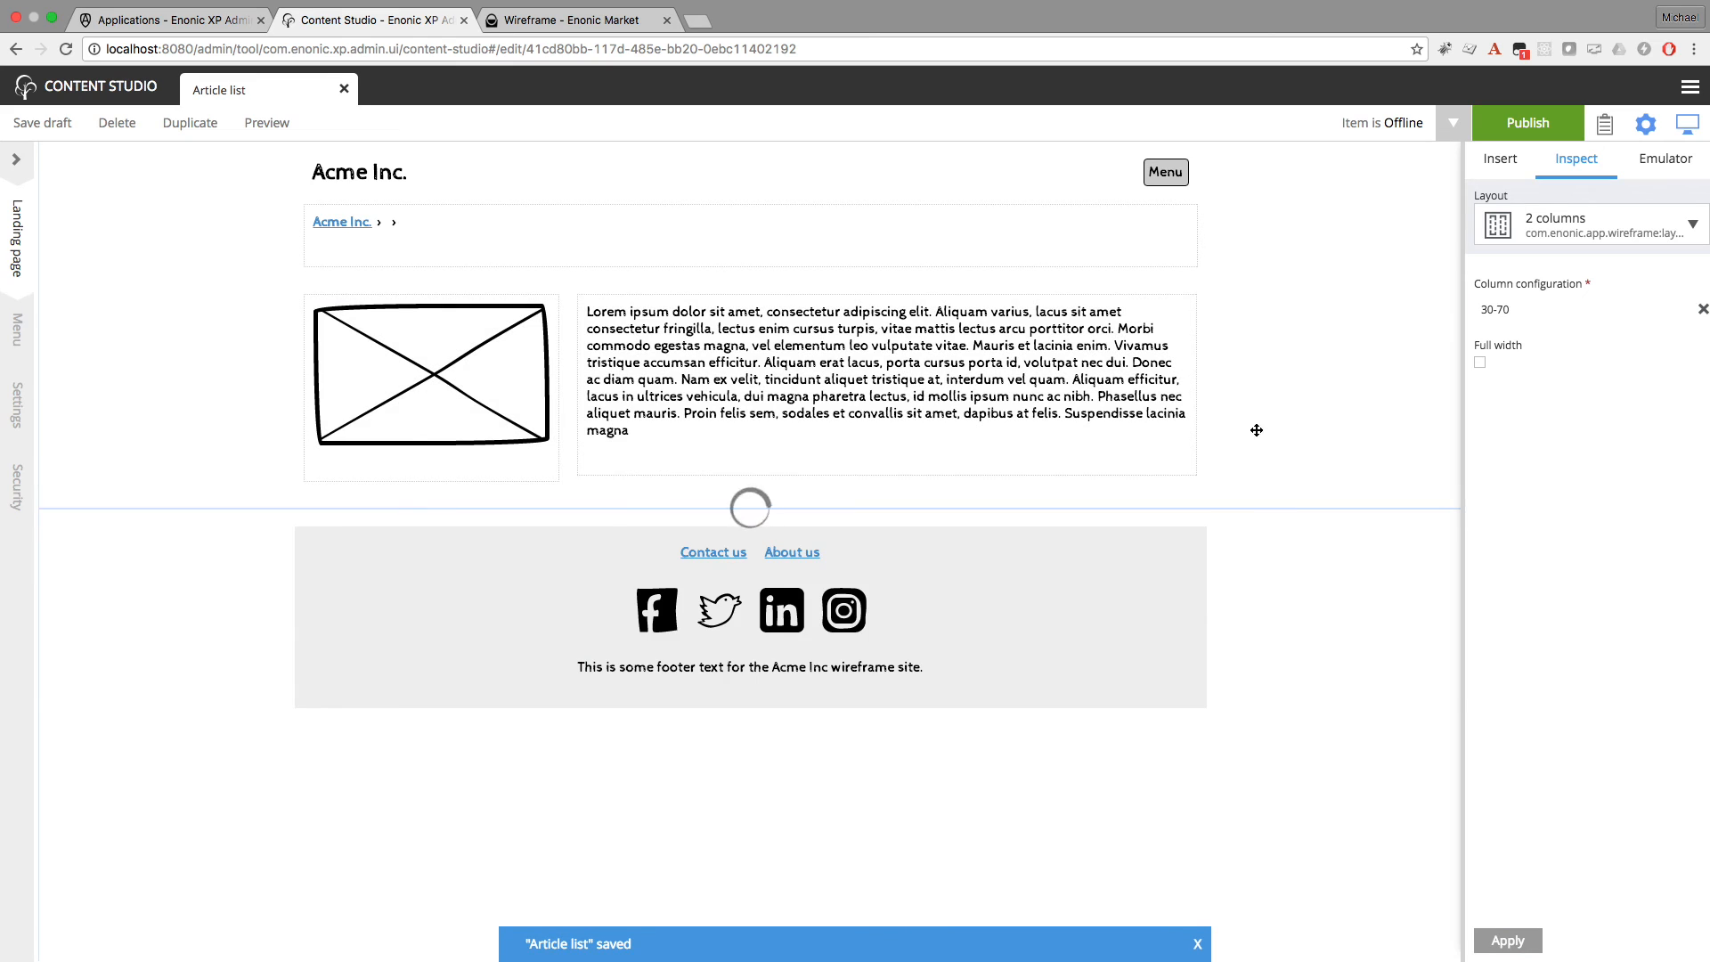
pyautogui.rightClick(1290, 547)
pyautogui.click(1279, 729)
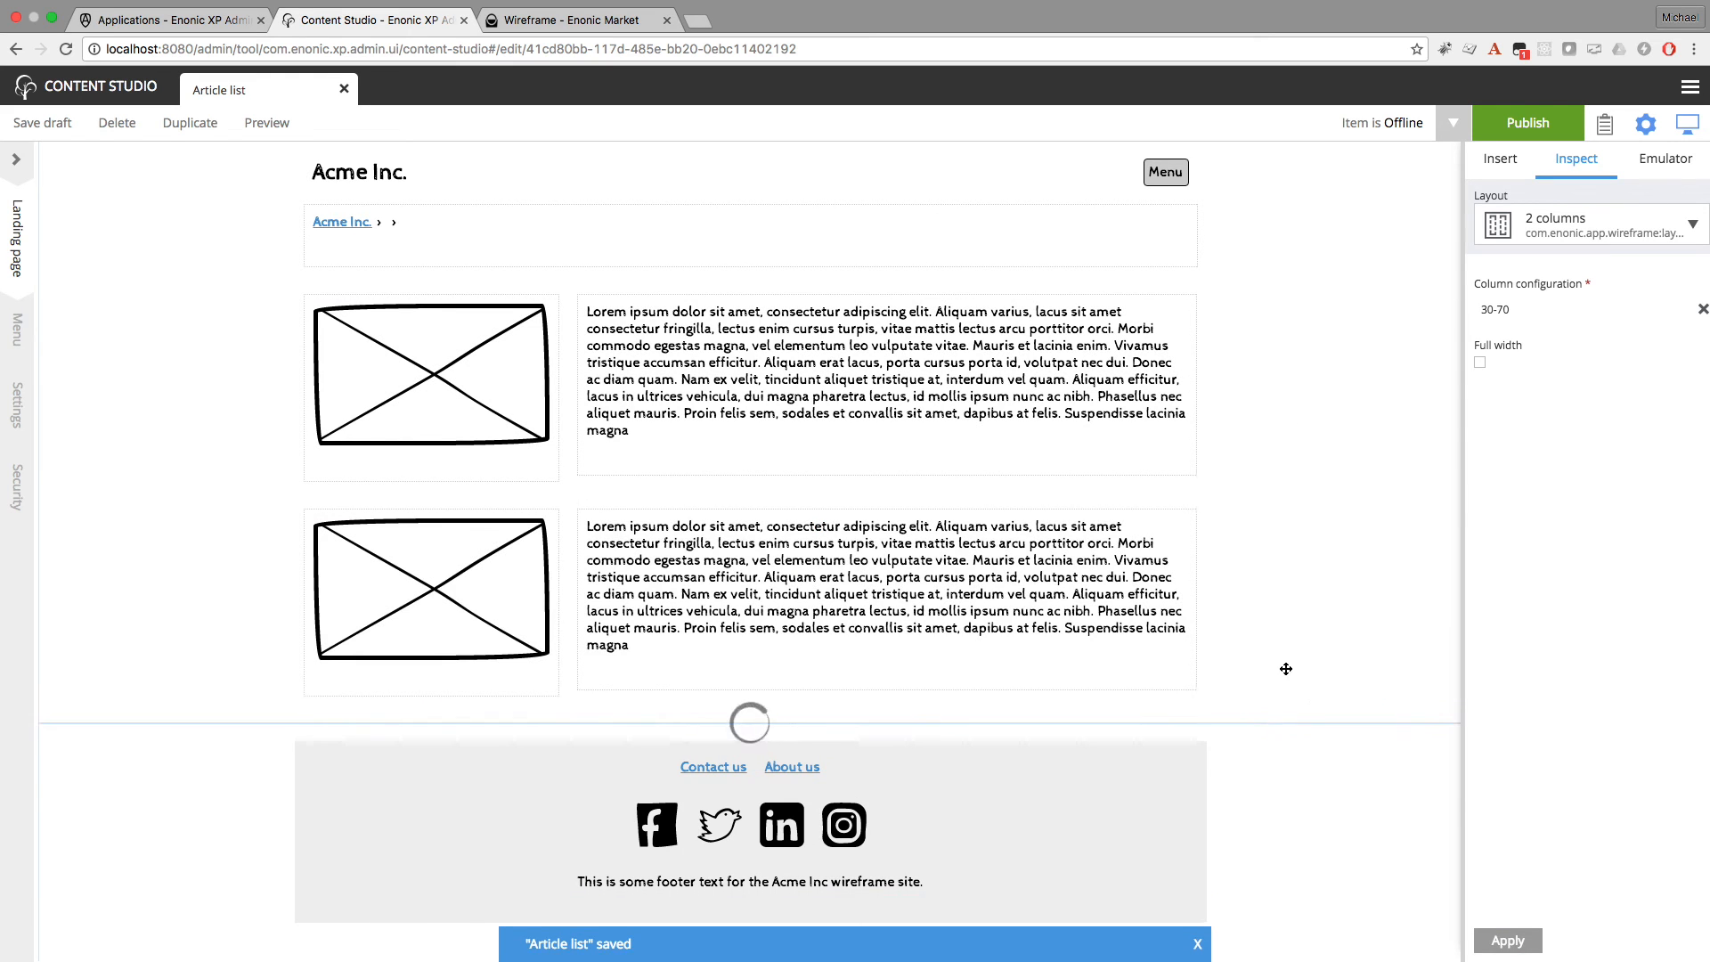
pyautogui.rightClick(1286, 650)
pyautogui.click(1269, 703)
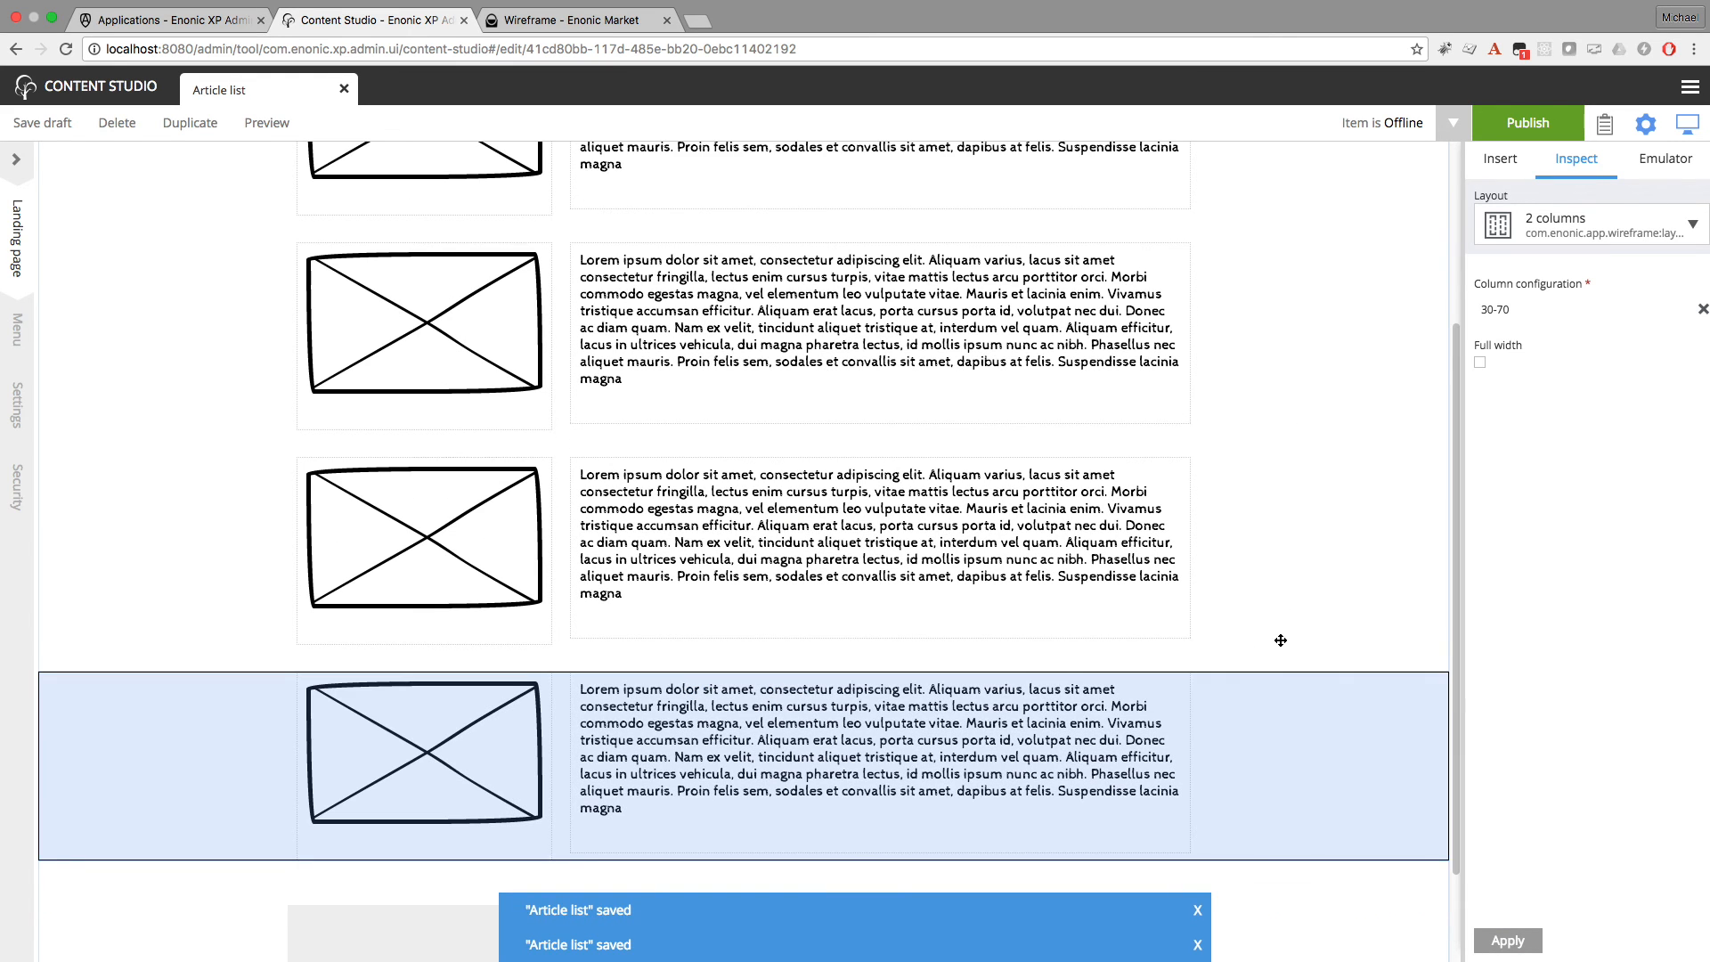
pyautogui.rightClick(1277, 724)
pyautogui.click(1266, 905)
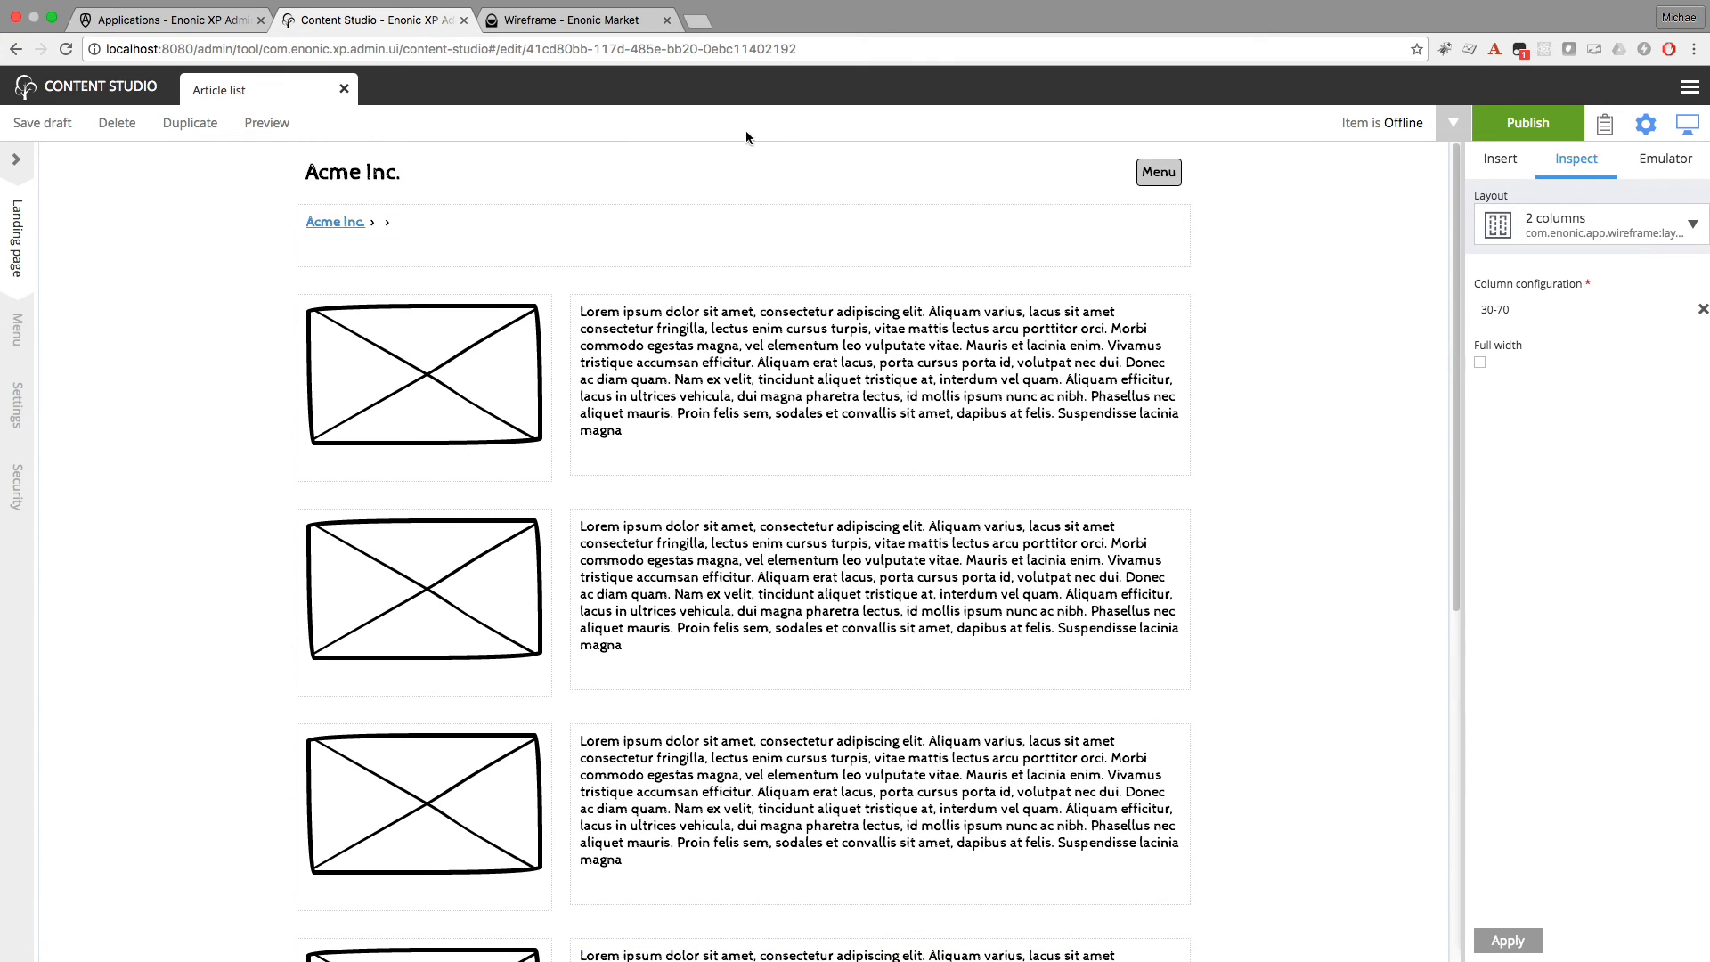
pyautogui.click(62, 125)
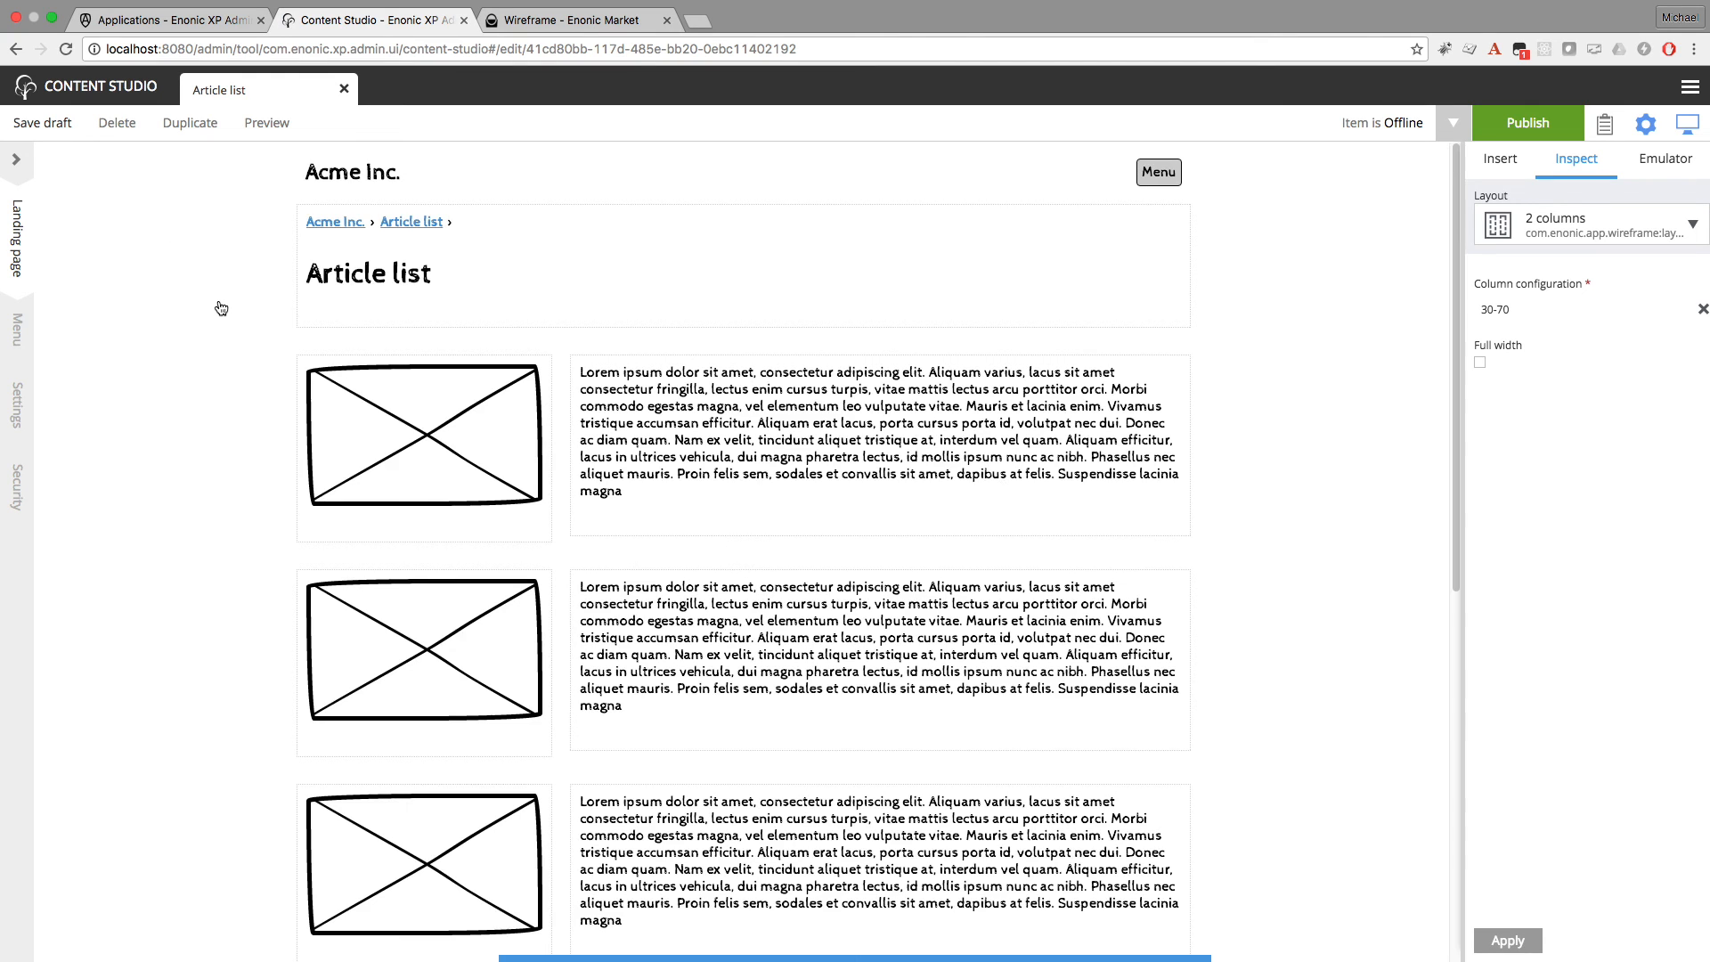
pyautogui.click(343, 89)
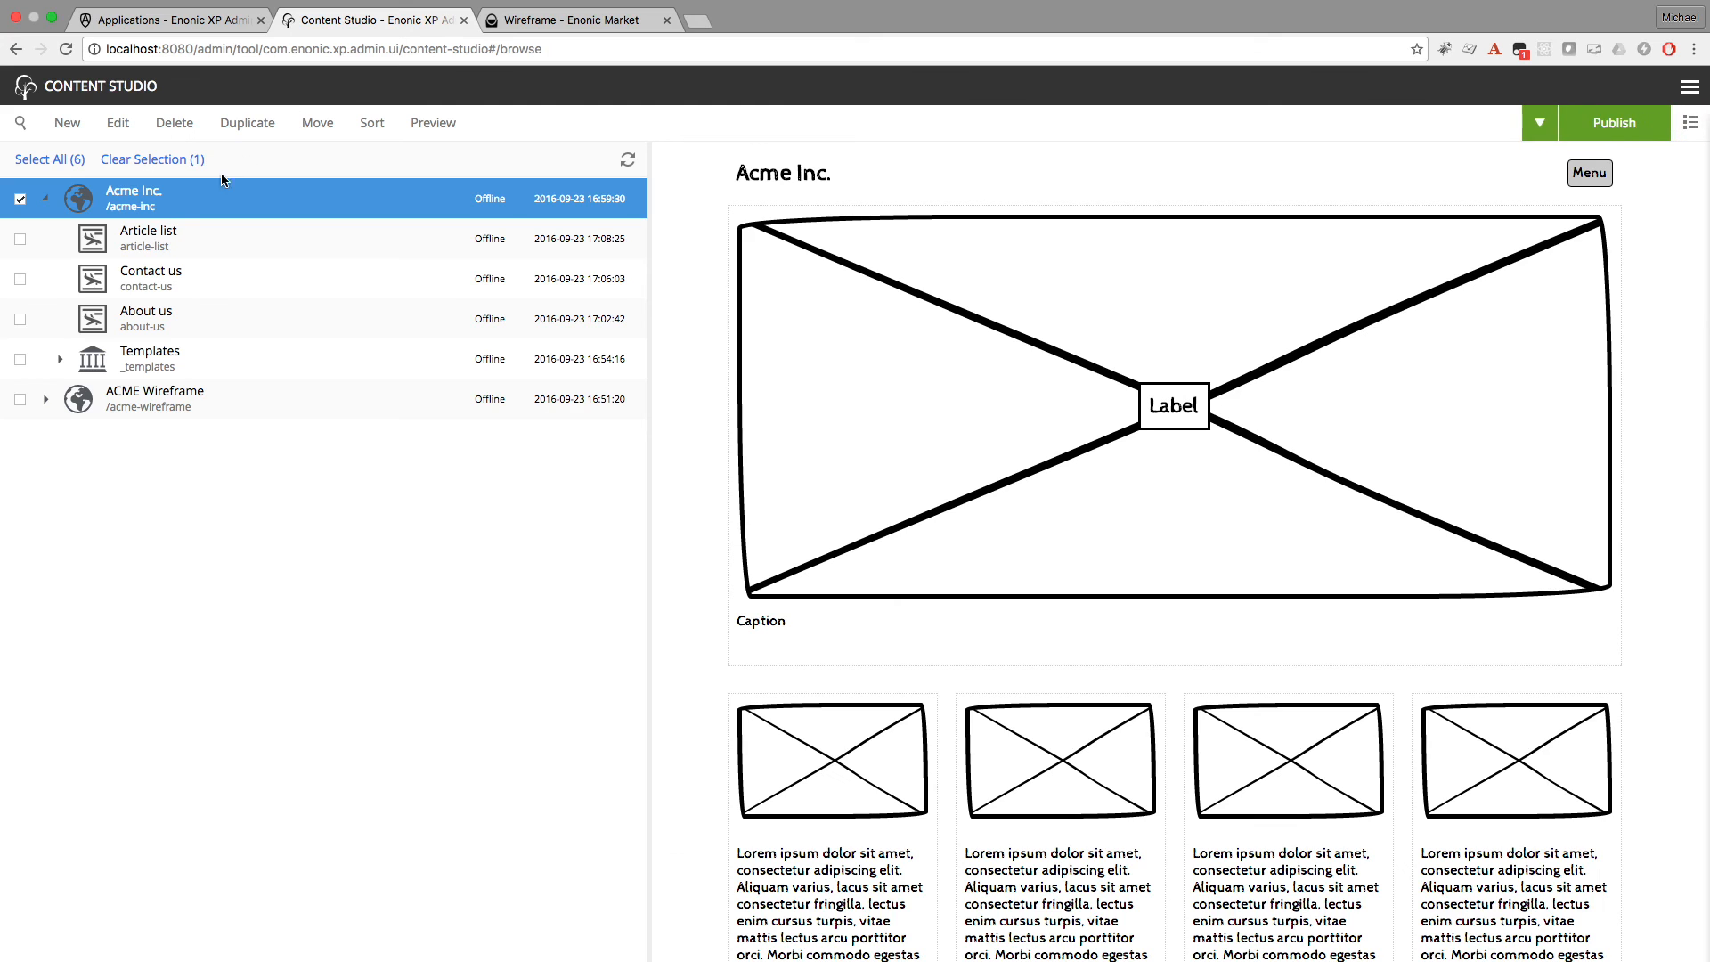
# Create a Landing page named Article show under Article list and show its components panel
pyautogui.click(172, 243)
pyautogui.rightClick(181, 236)
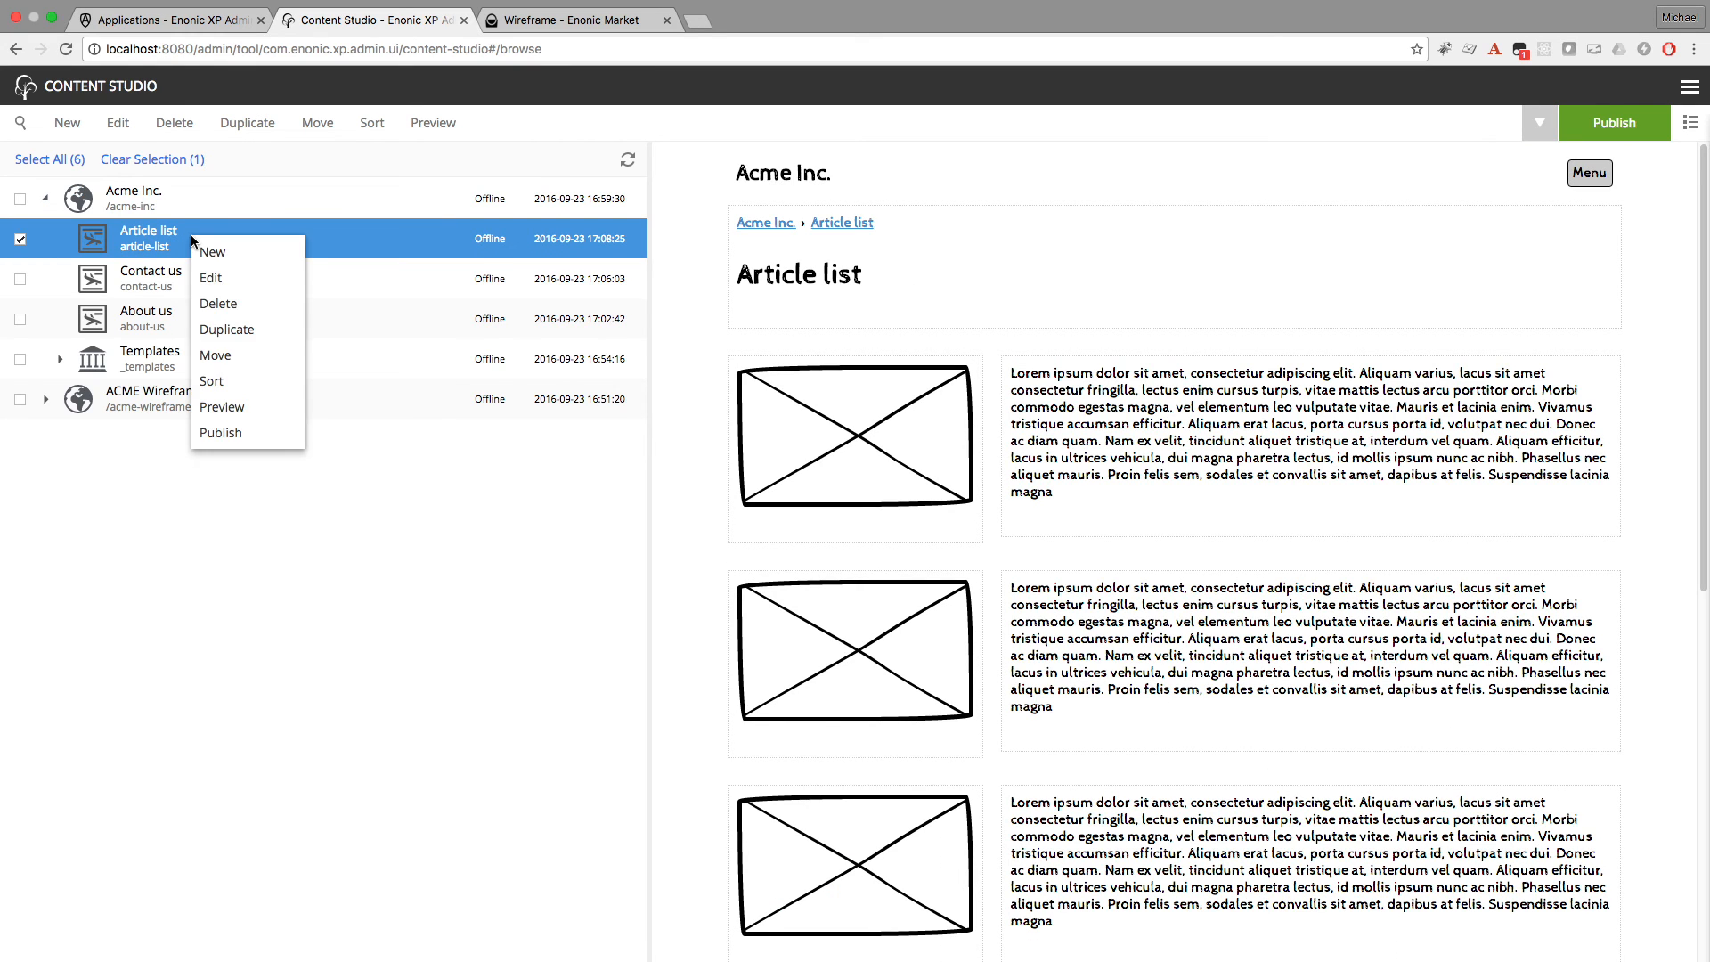
pyautogui.click(214, 251)
pyautogui.click(657, 504)
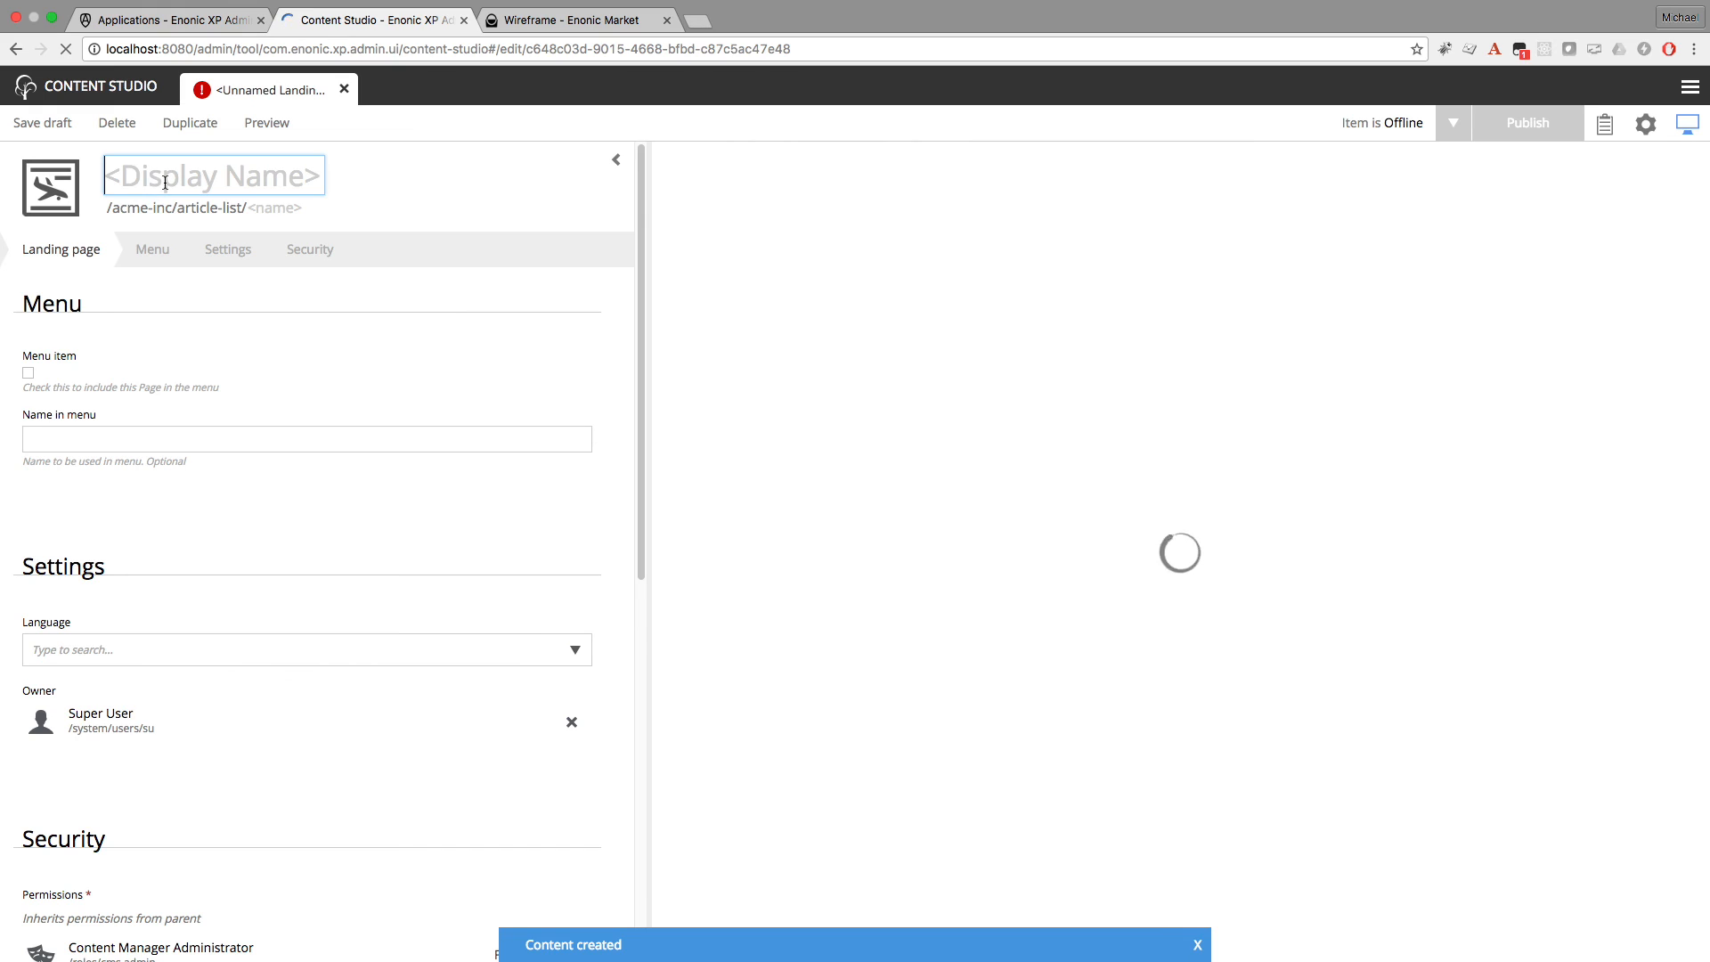
pyautogui.write('Article show')
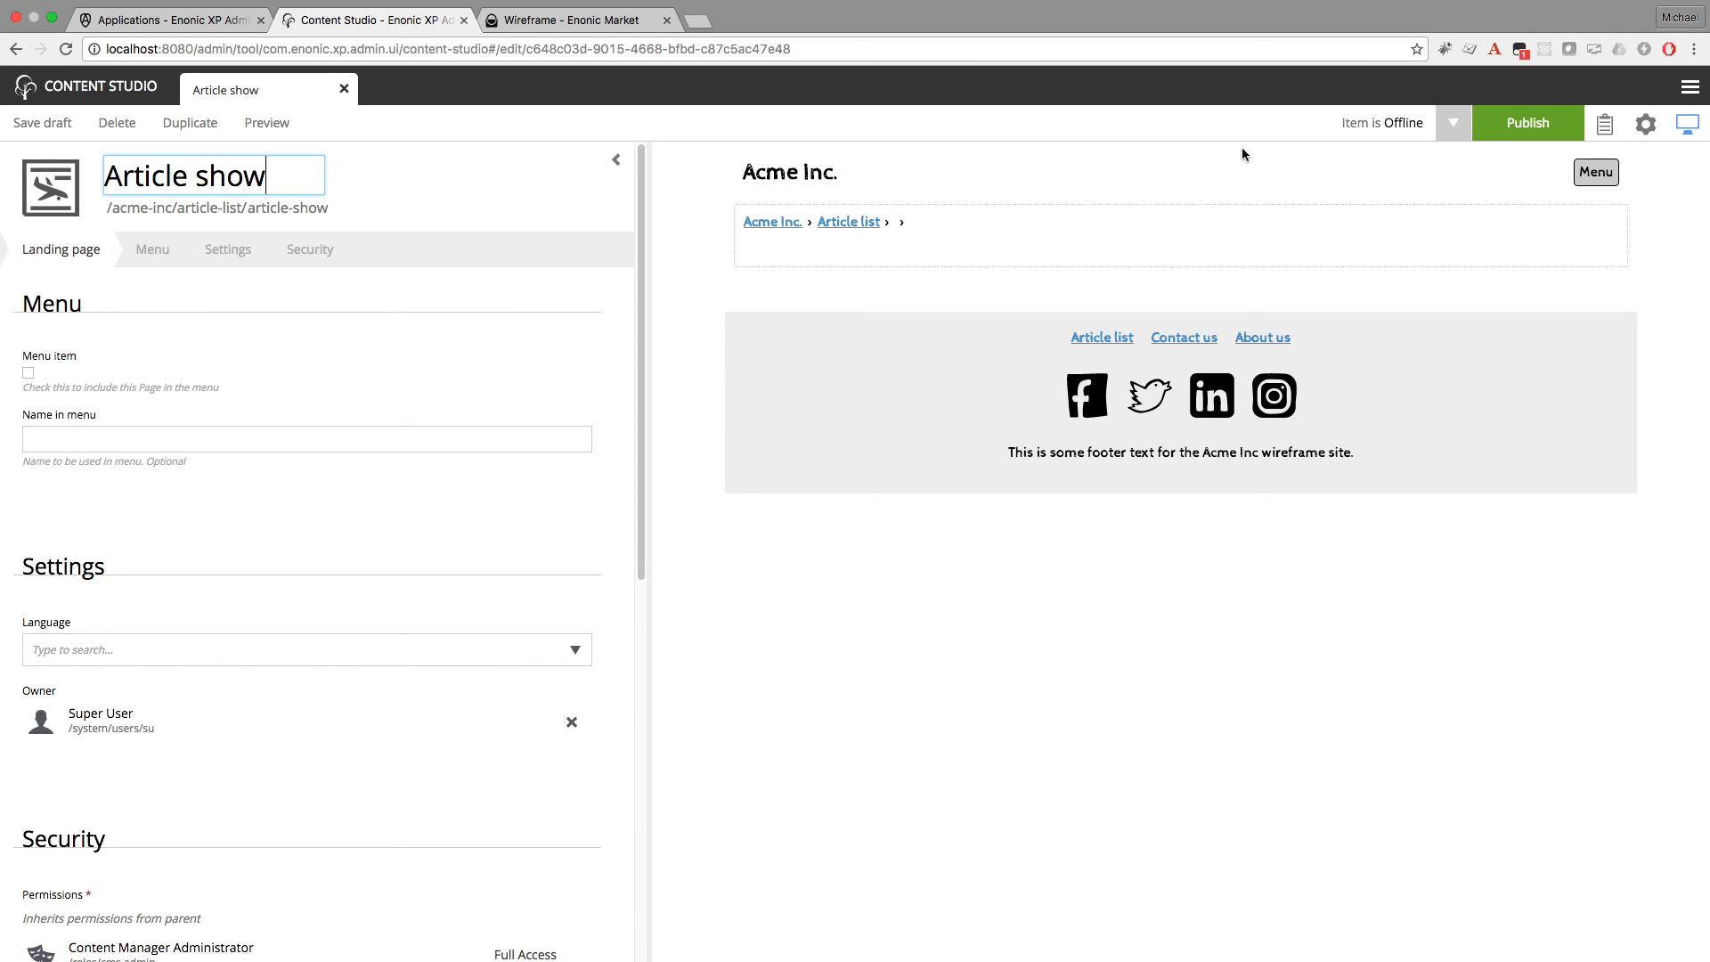
pyautogui.click(1651, 129)
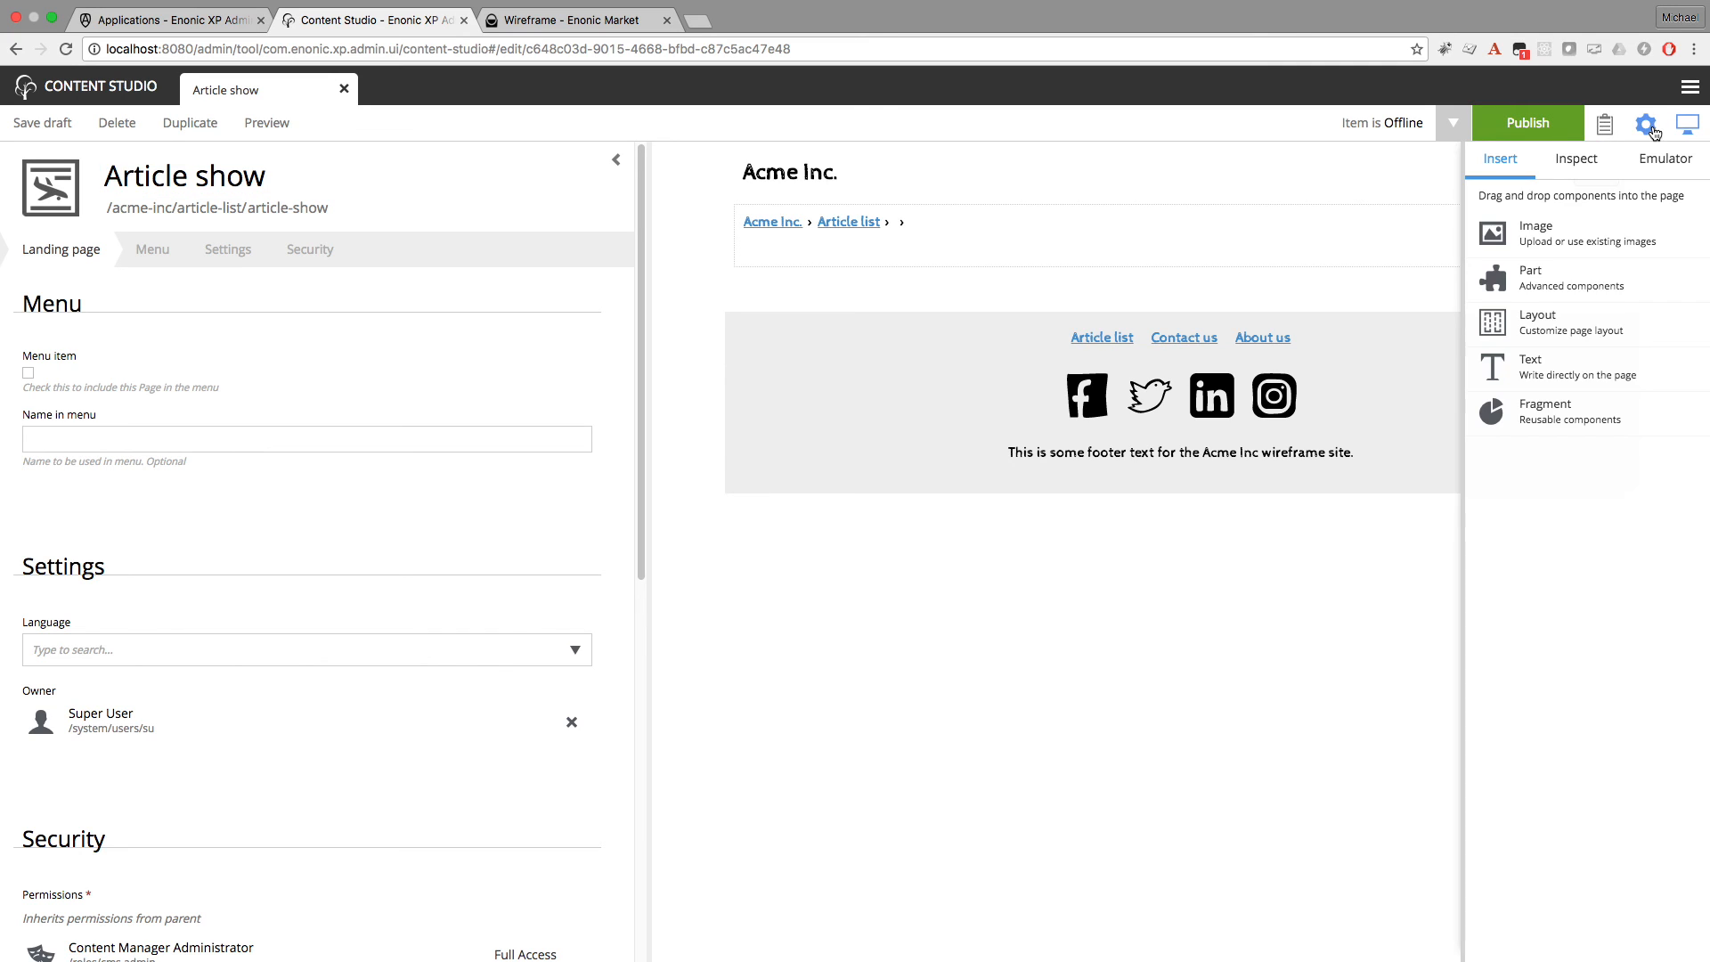
# Place a 1 column layout on the Article show page and select its column
pyautogui.click(1311, 191)
pyautogui.click(1284, 246)
pyautogui.moveTo(1537, 320); pyautogui.dragTo(936, 307)
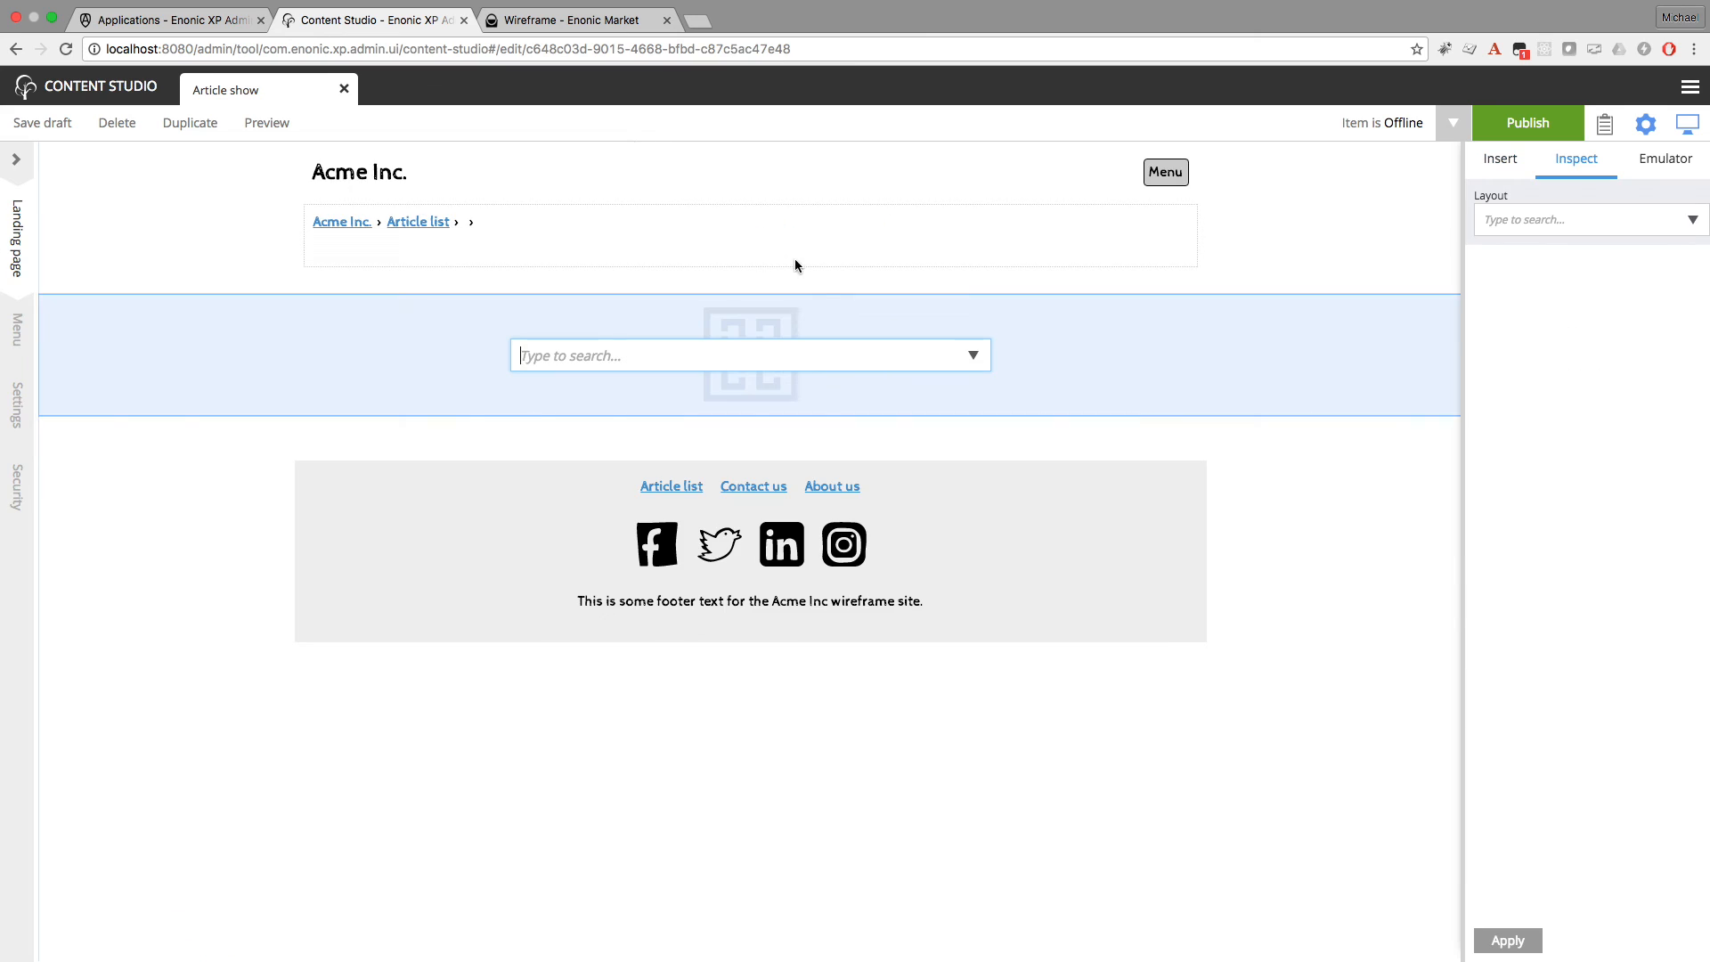
pyautogui.click(978, 358)
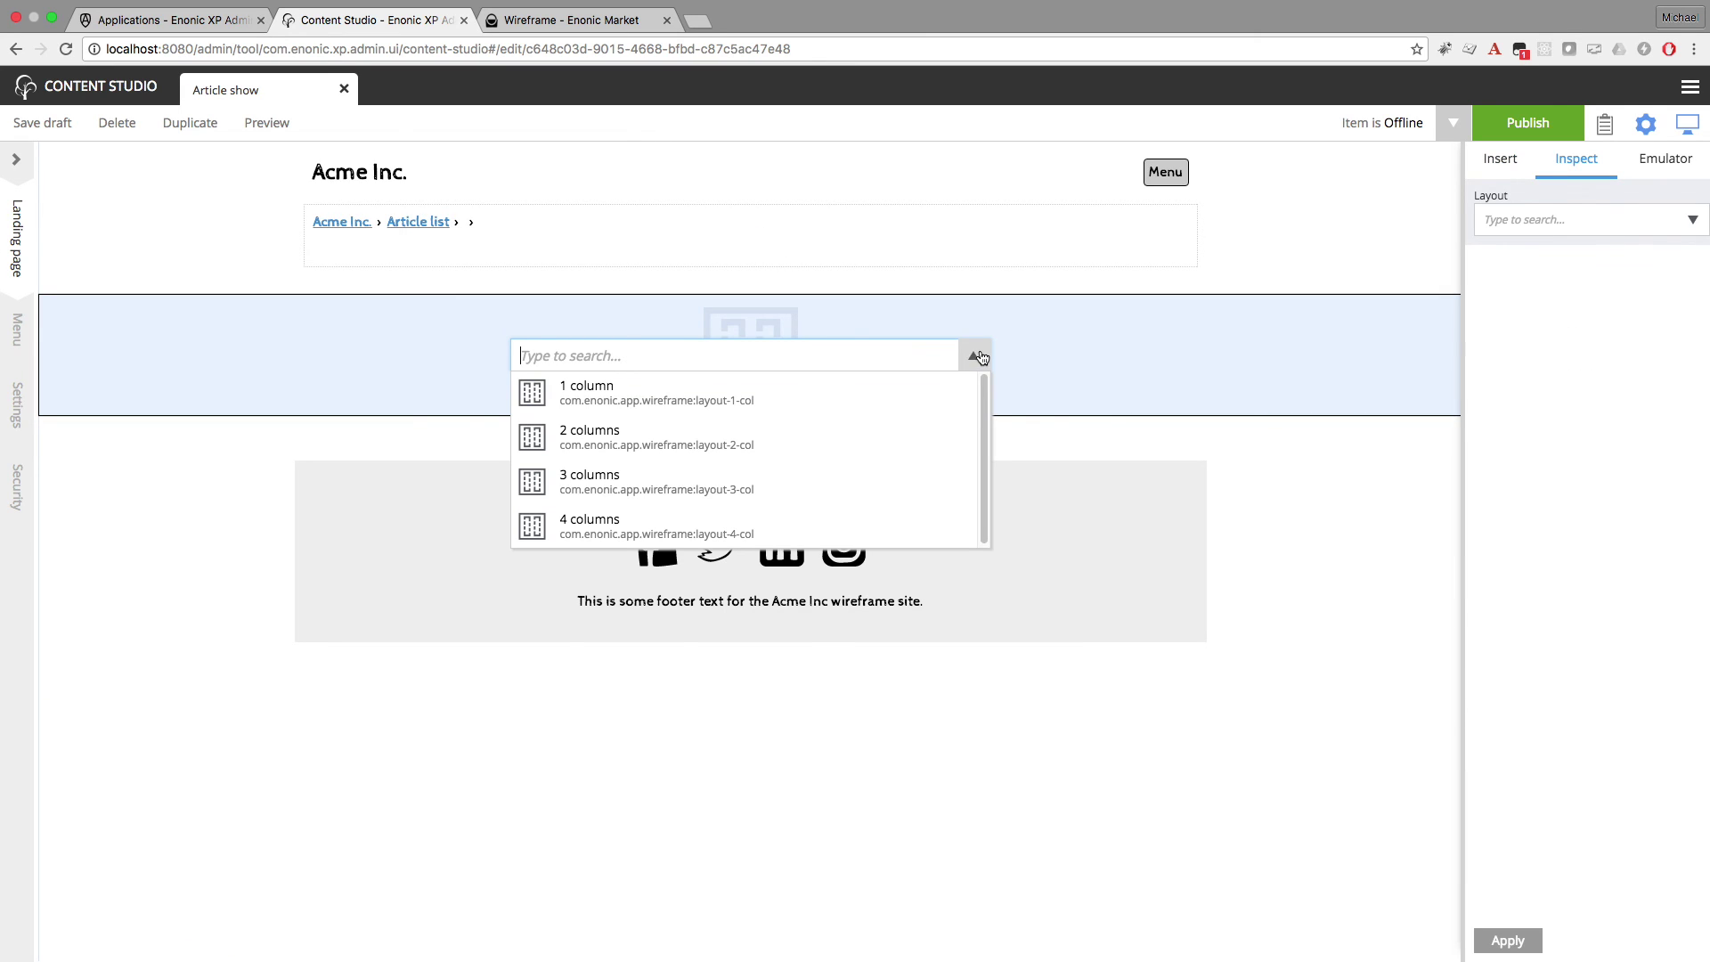
pyautogui.click(640, 399)
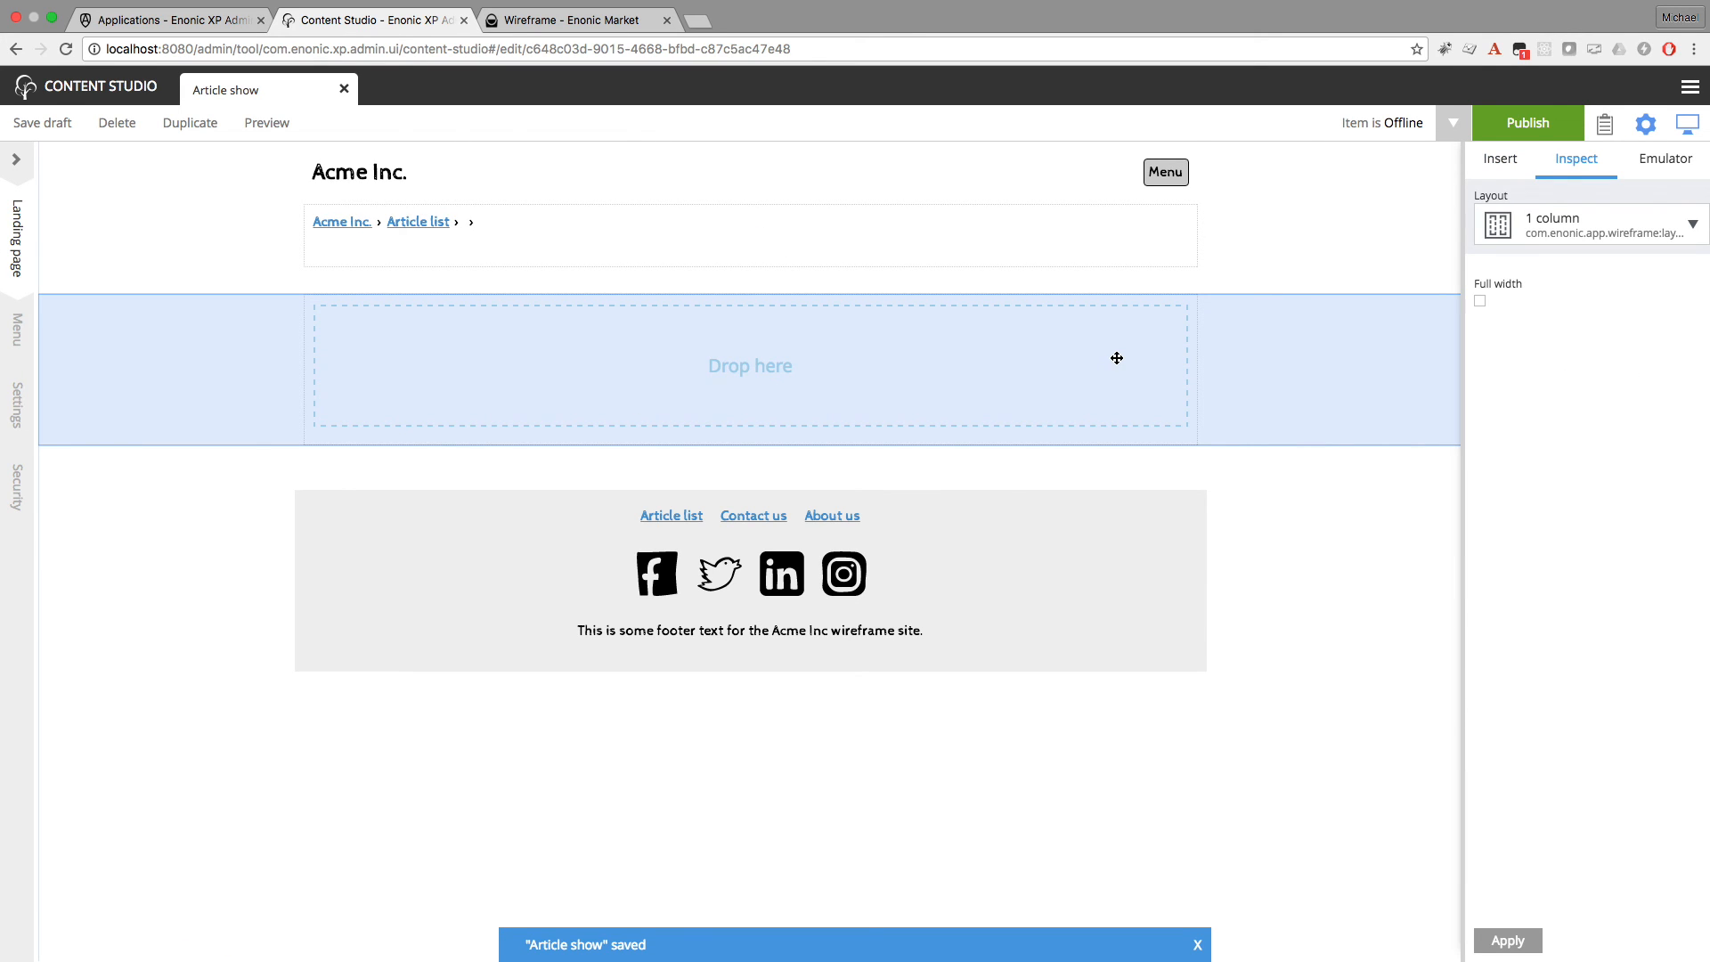
pyautogui.click(889, 370)
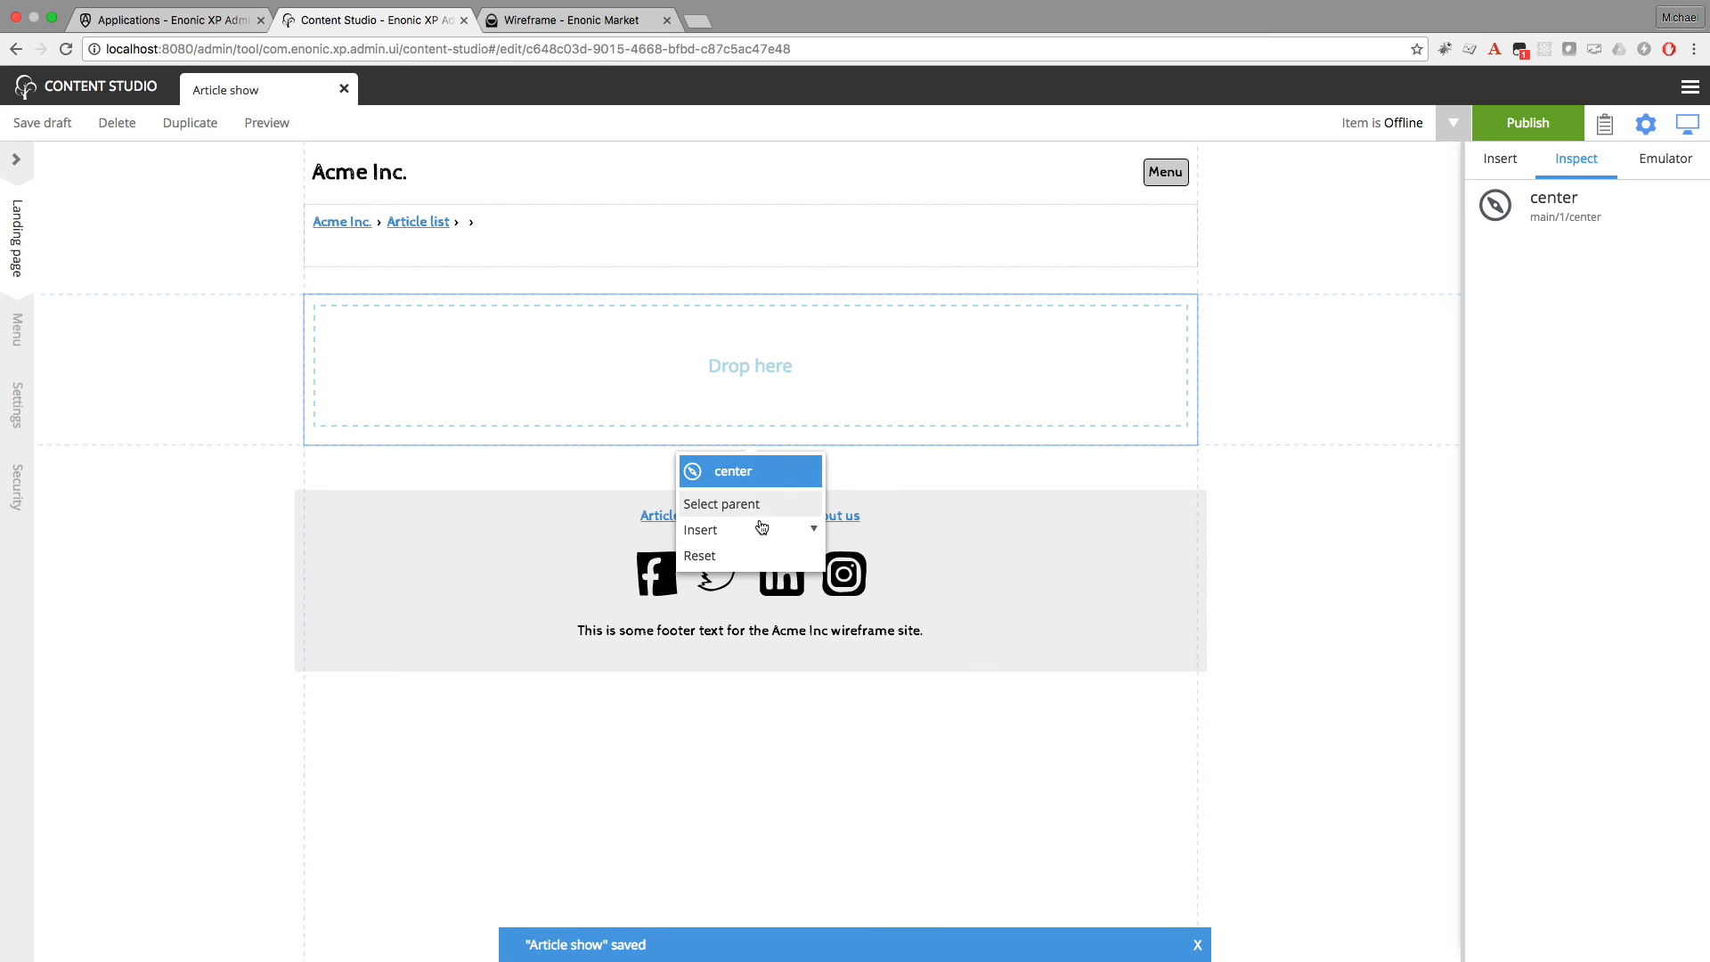
# Insert a Sample image part with aspect ratio Cinema (21:9)
pyautogui.moveTo(749, 529)
pyautogui.click(747, 576)
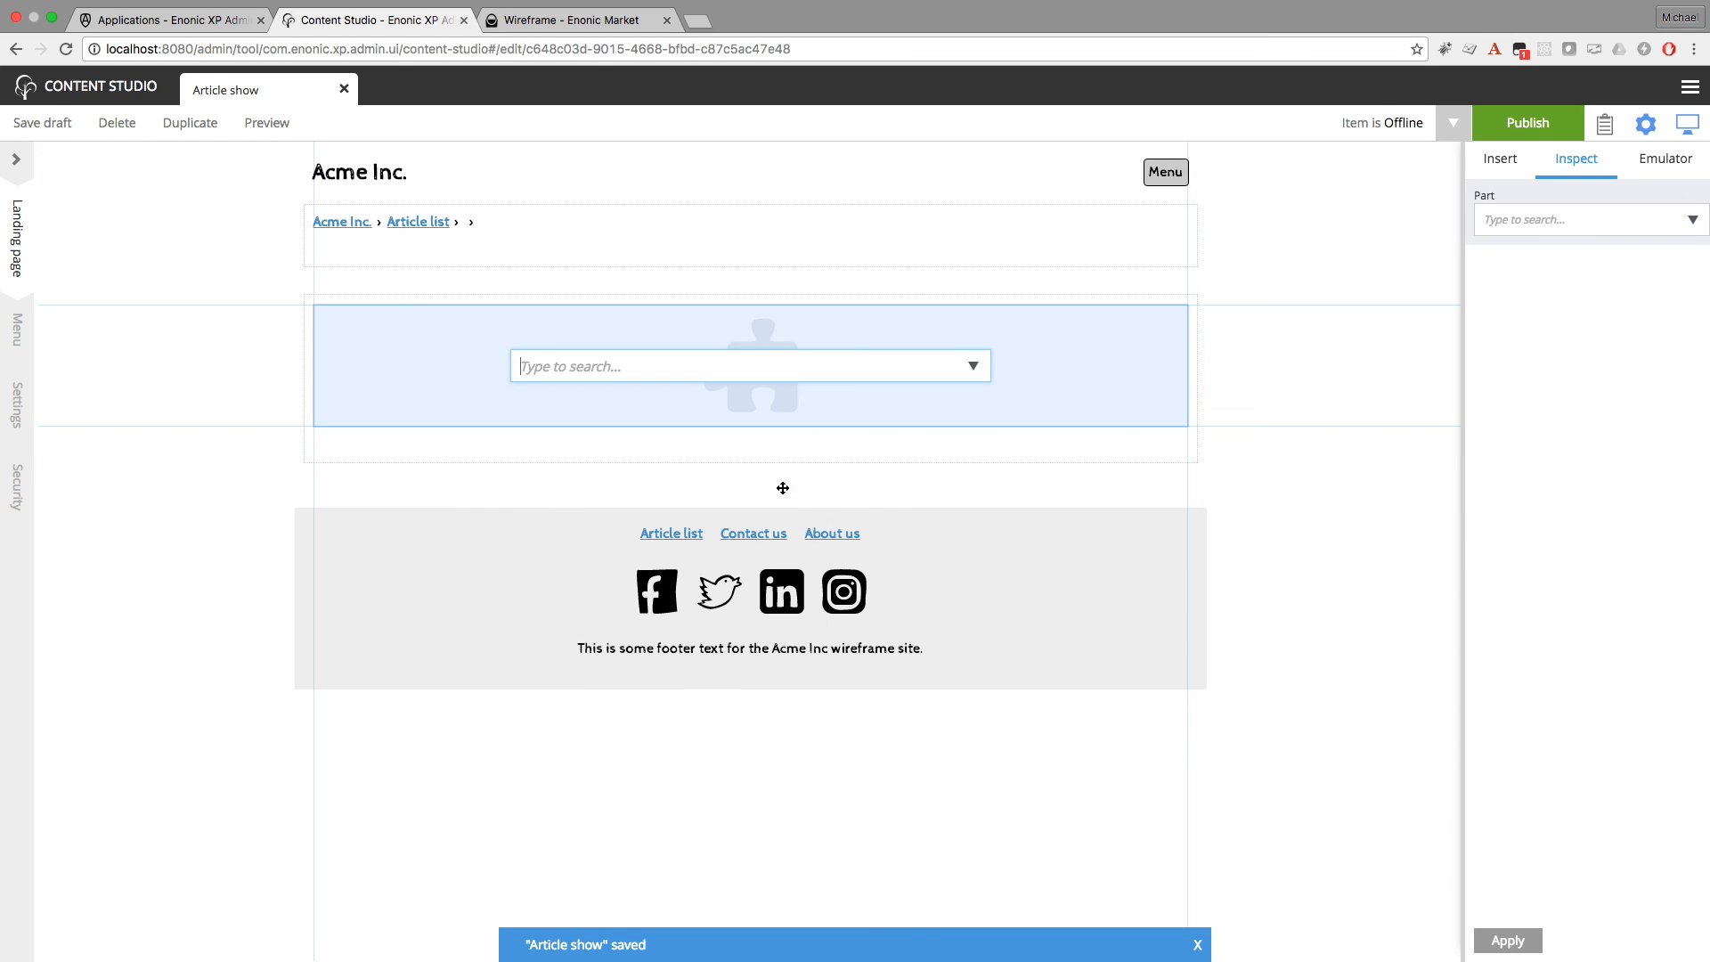
pyautogui.click(972, 366)
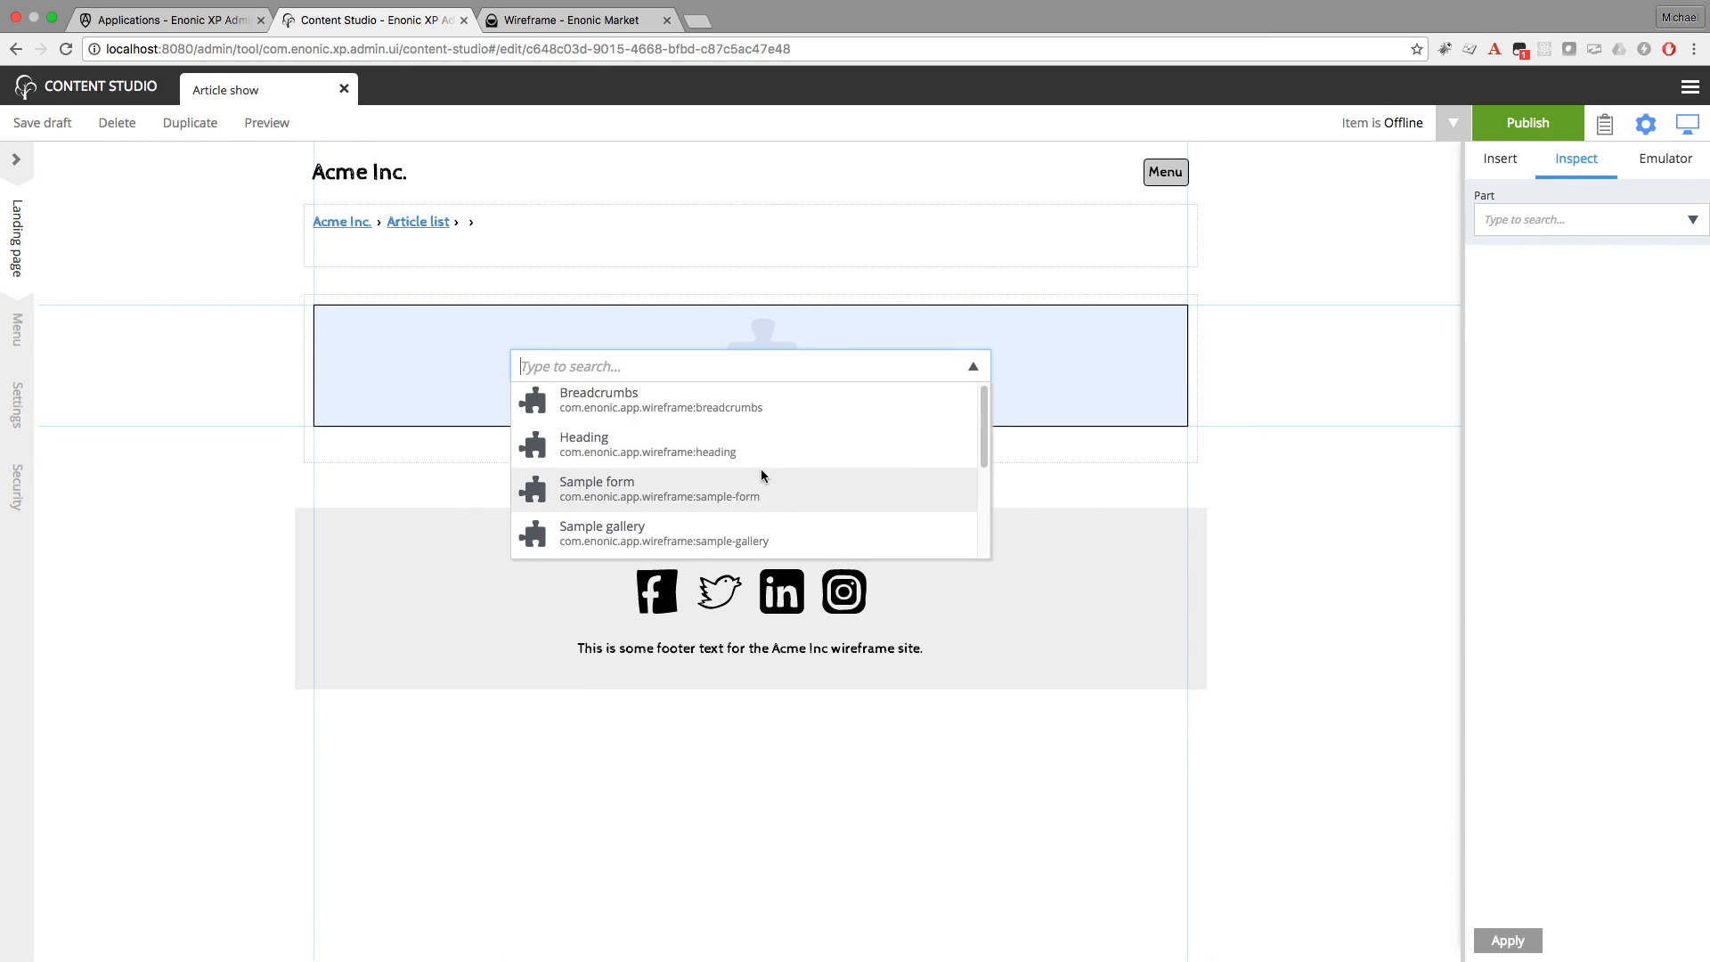
pyautogui.scroll(-1, 762, 475)
pyautogui.scroll(-1, 742, 481)
pyautogui.click(674, 484)
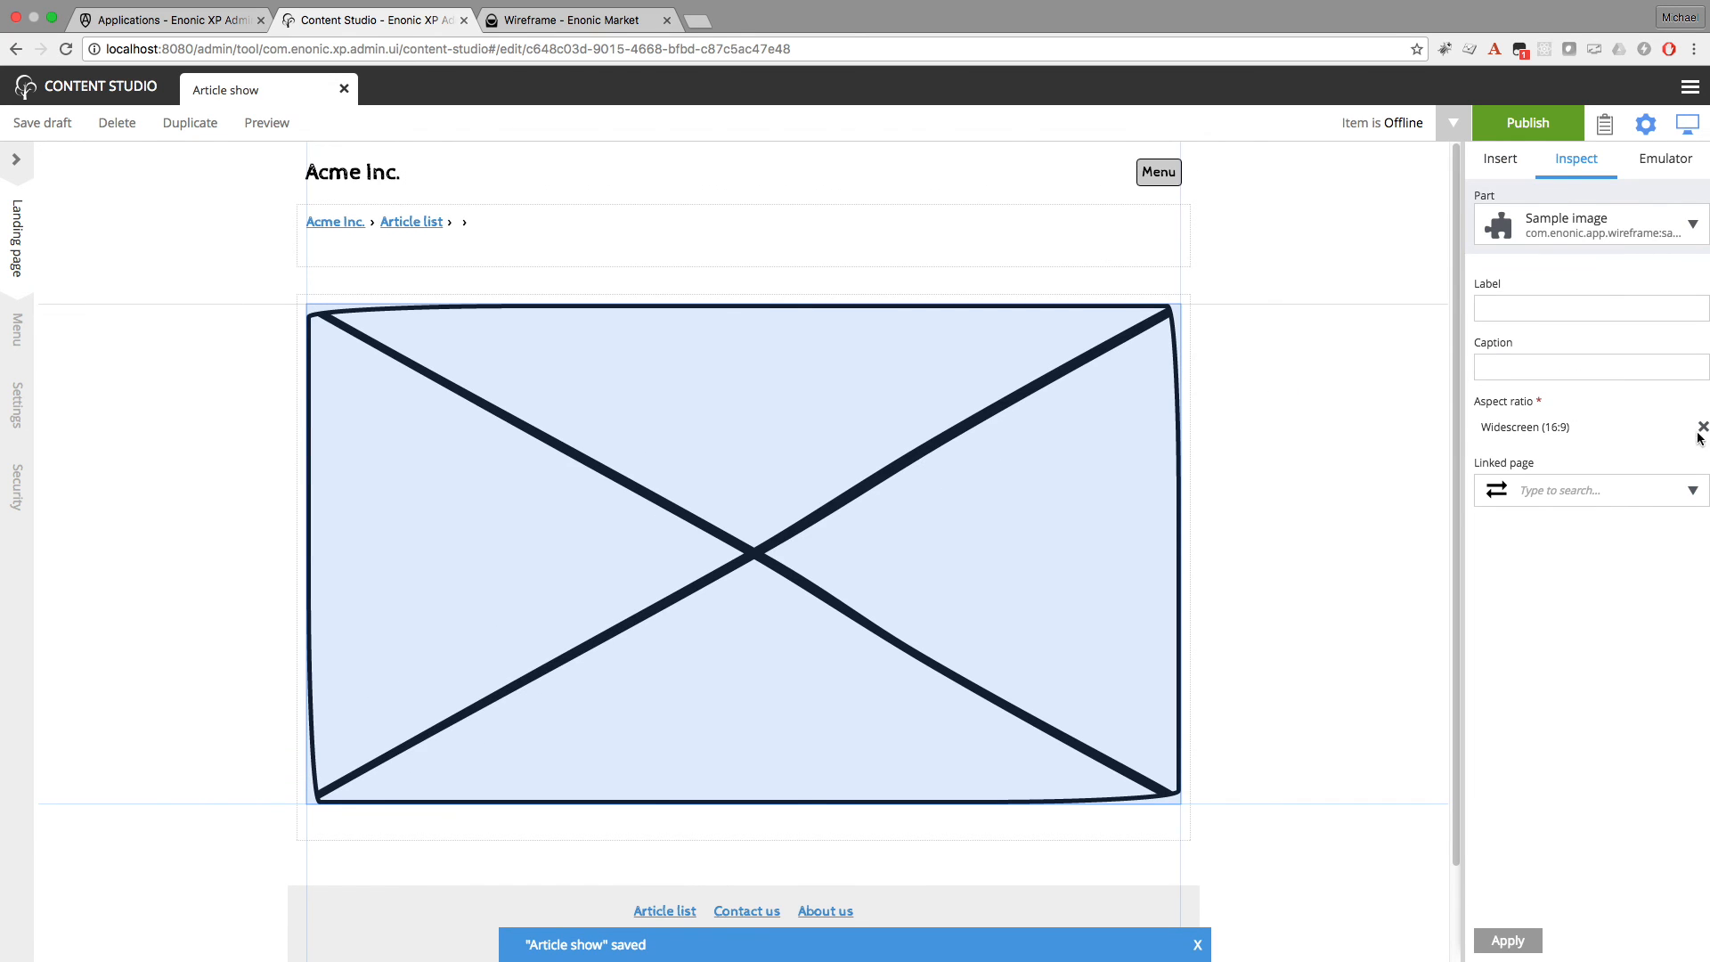
pyautogui.click(1702, 426)
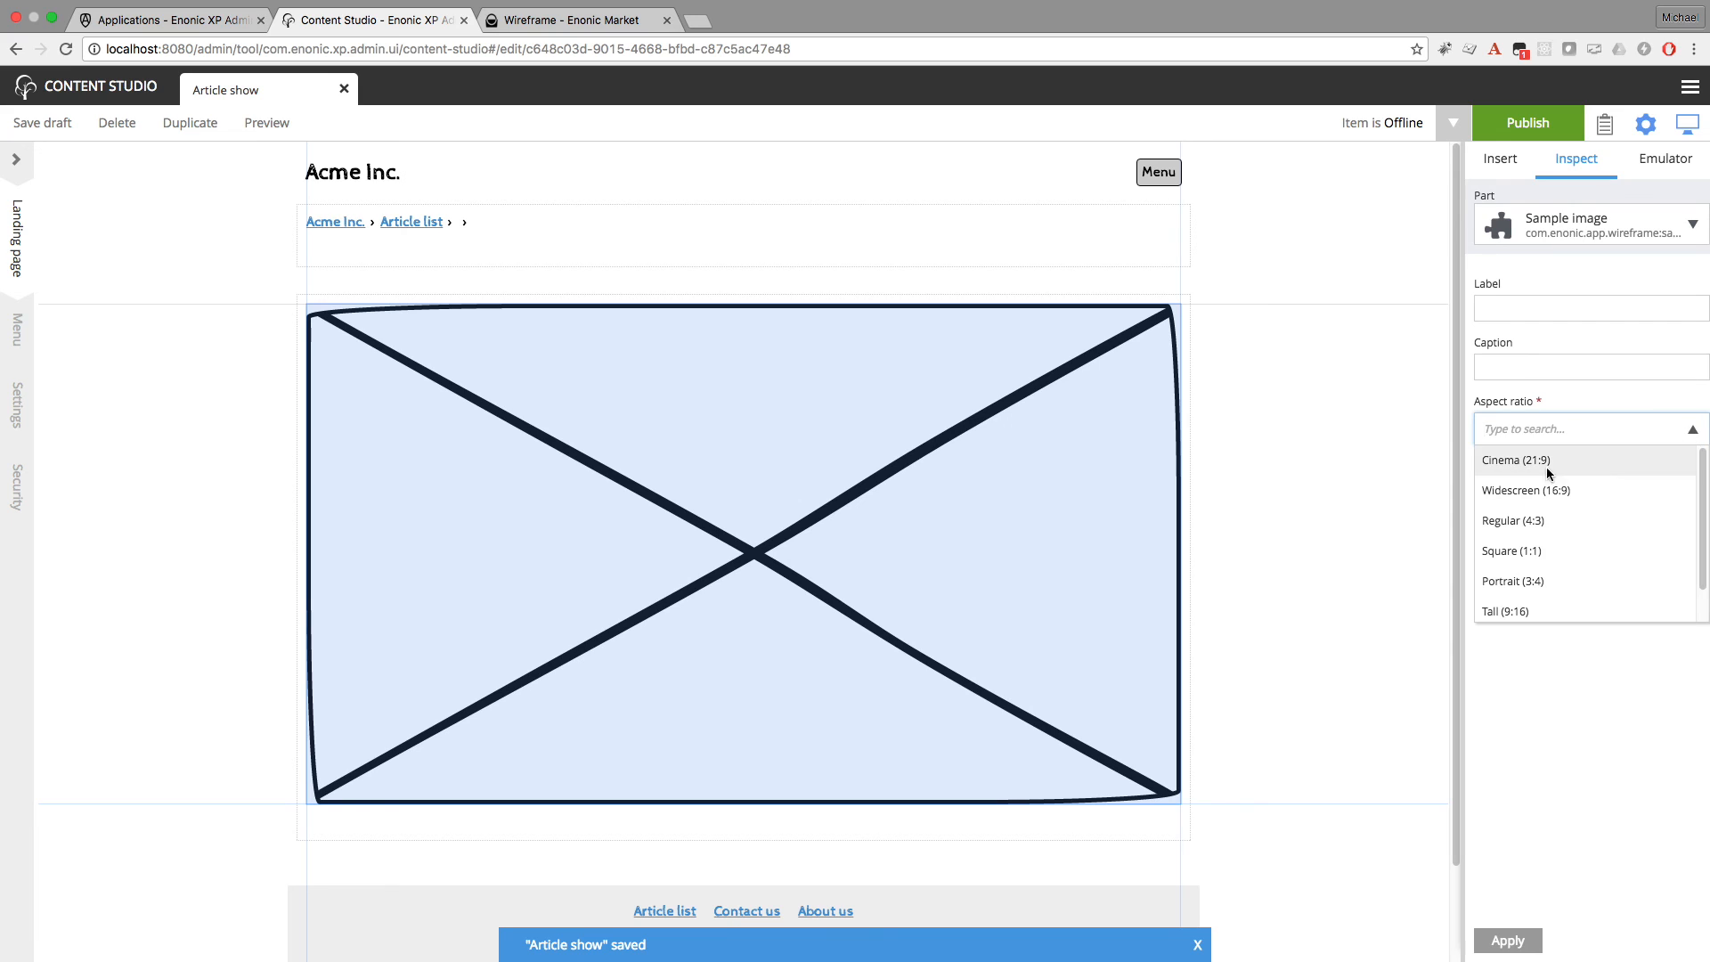
pyautogui.click(1545, 463)
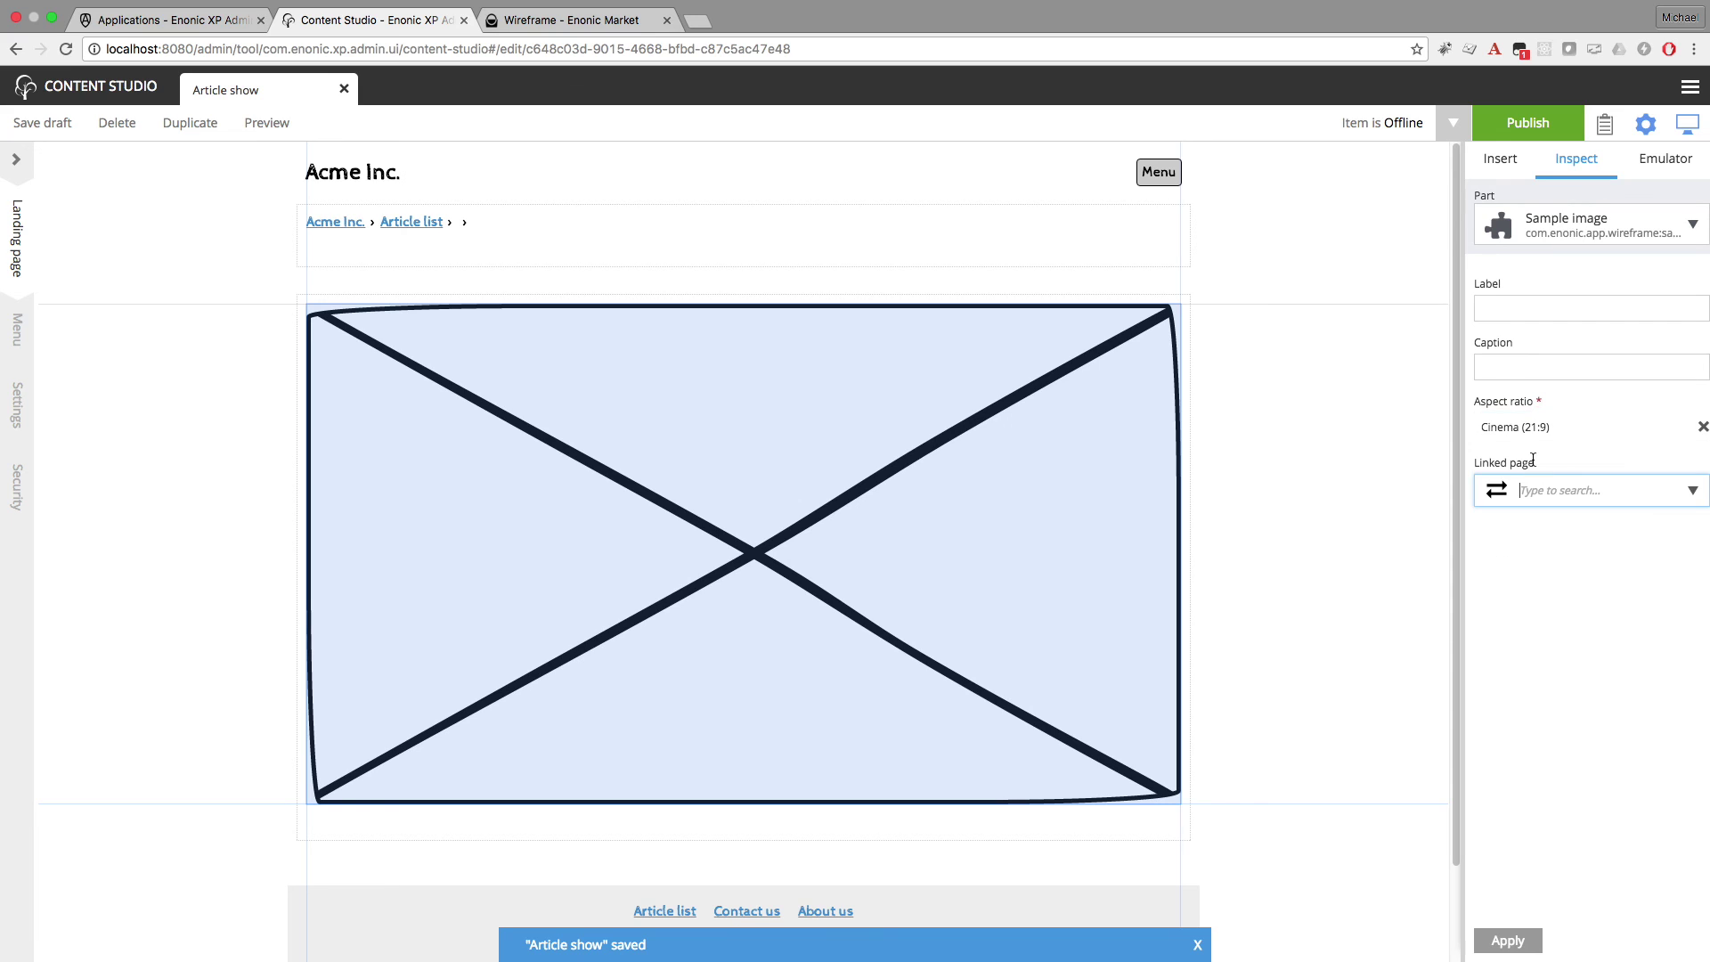
pyautogui.click(1505, 939)
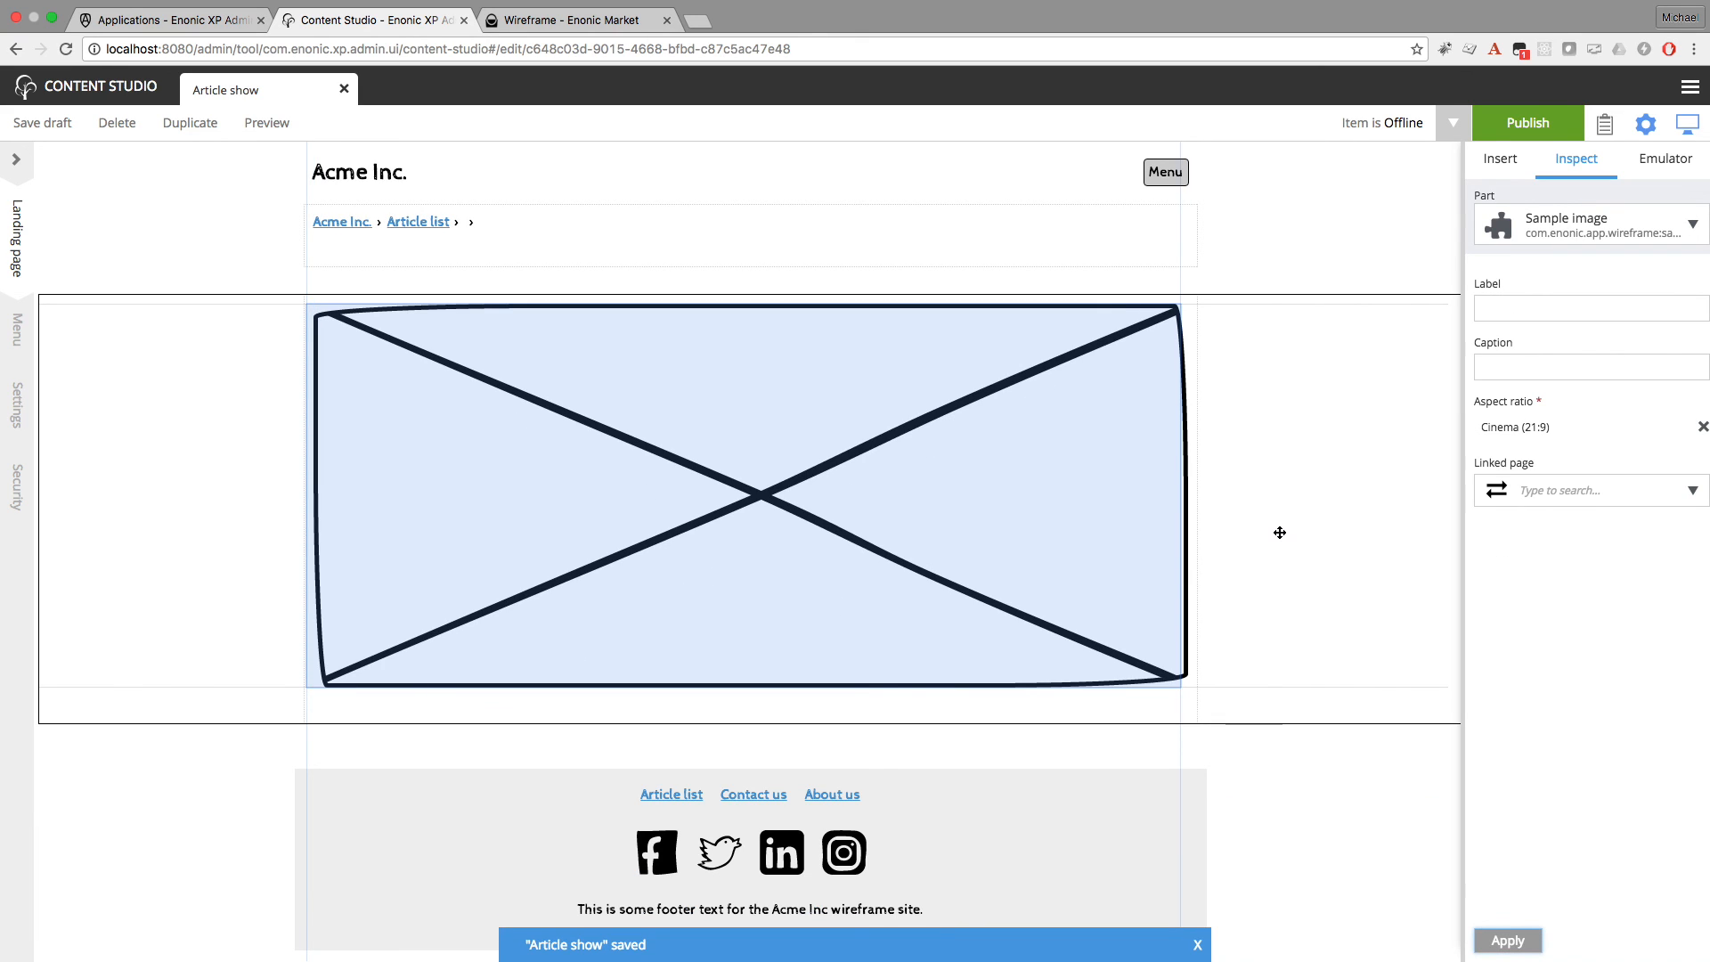
# Insert a 200-word Sample text part below the image
pyautogui.click(933, 655)
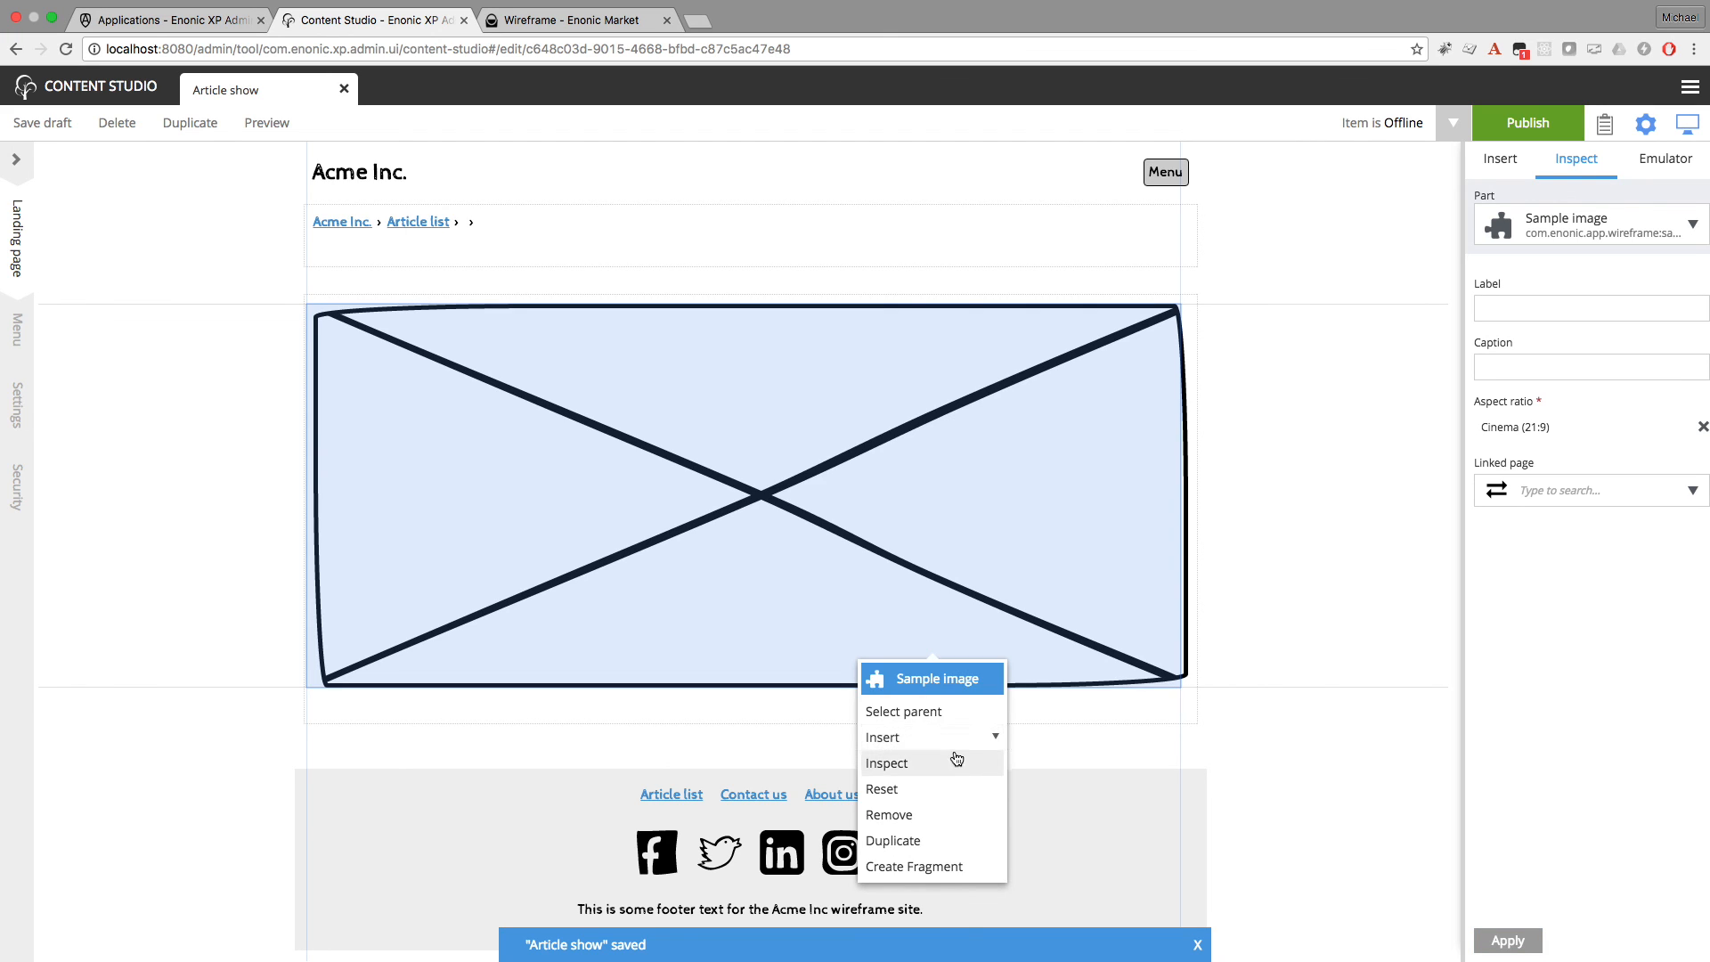
pyautogui.moveTo(885, 738)
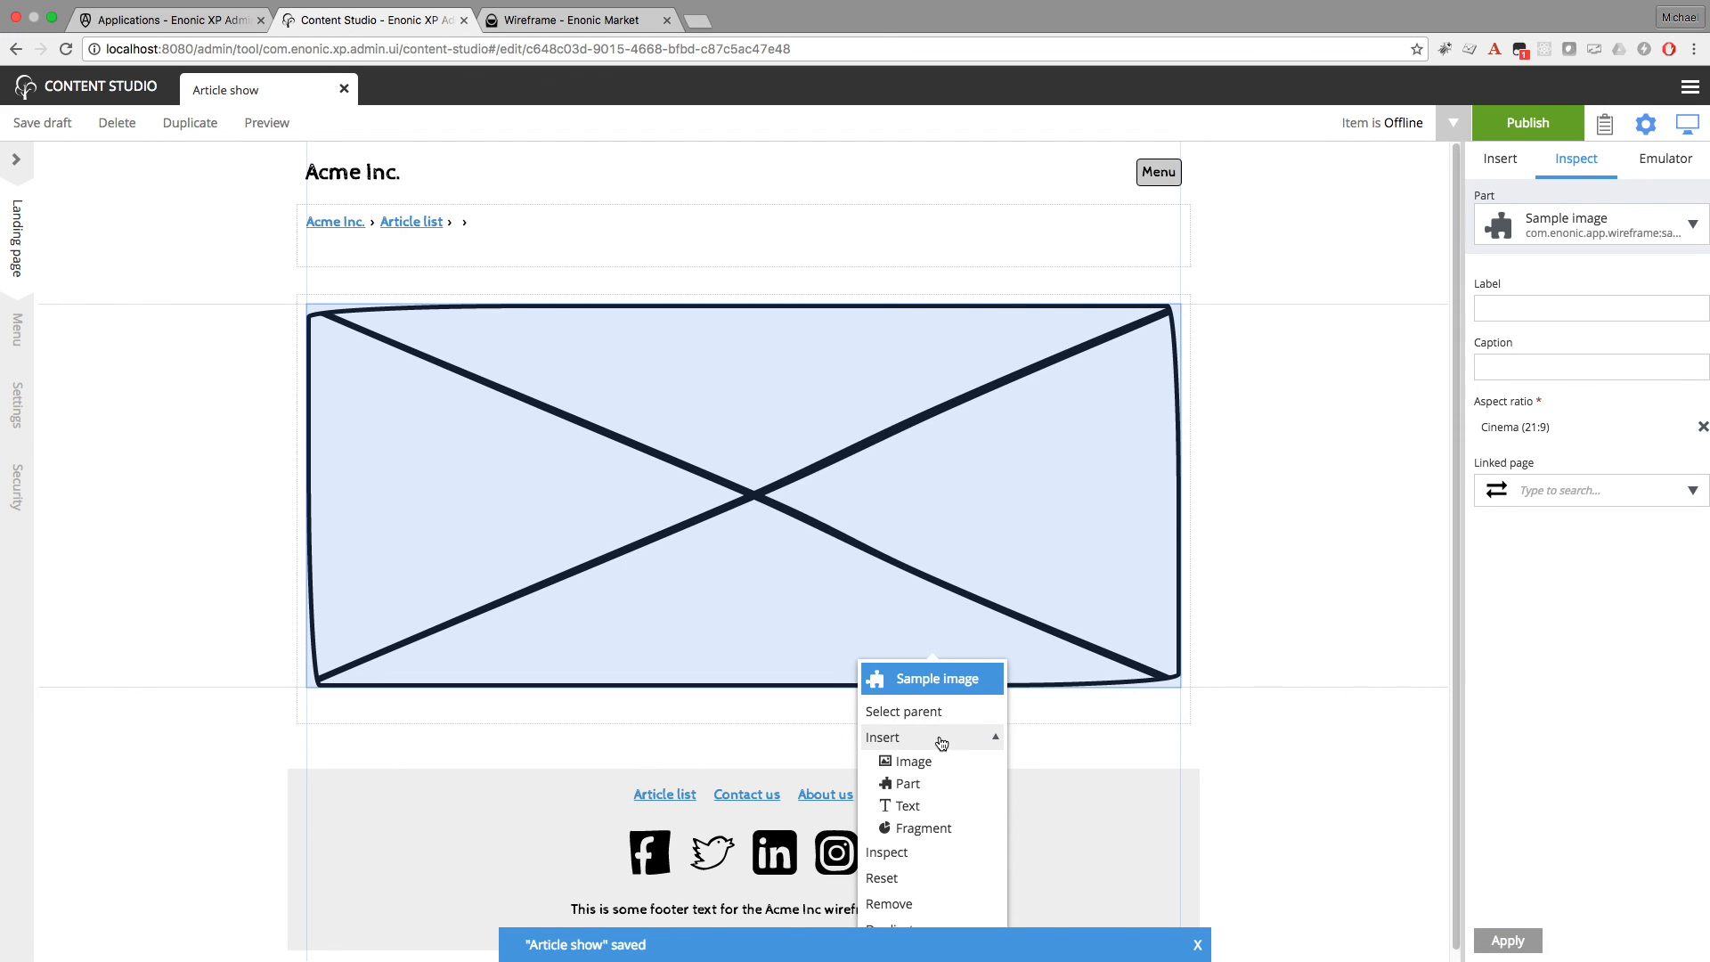
pyautogui.click(943, 781)
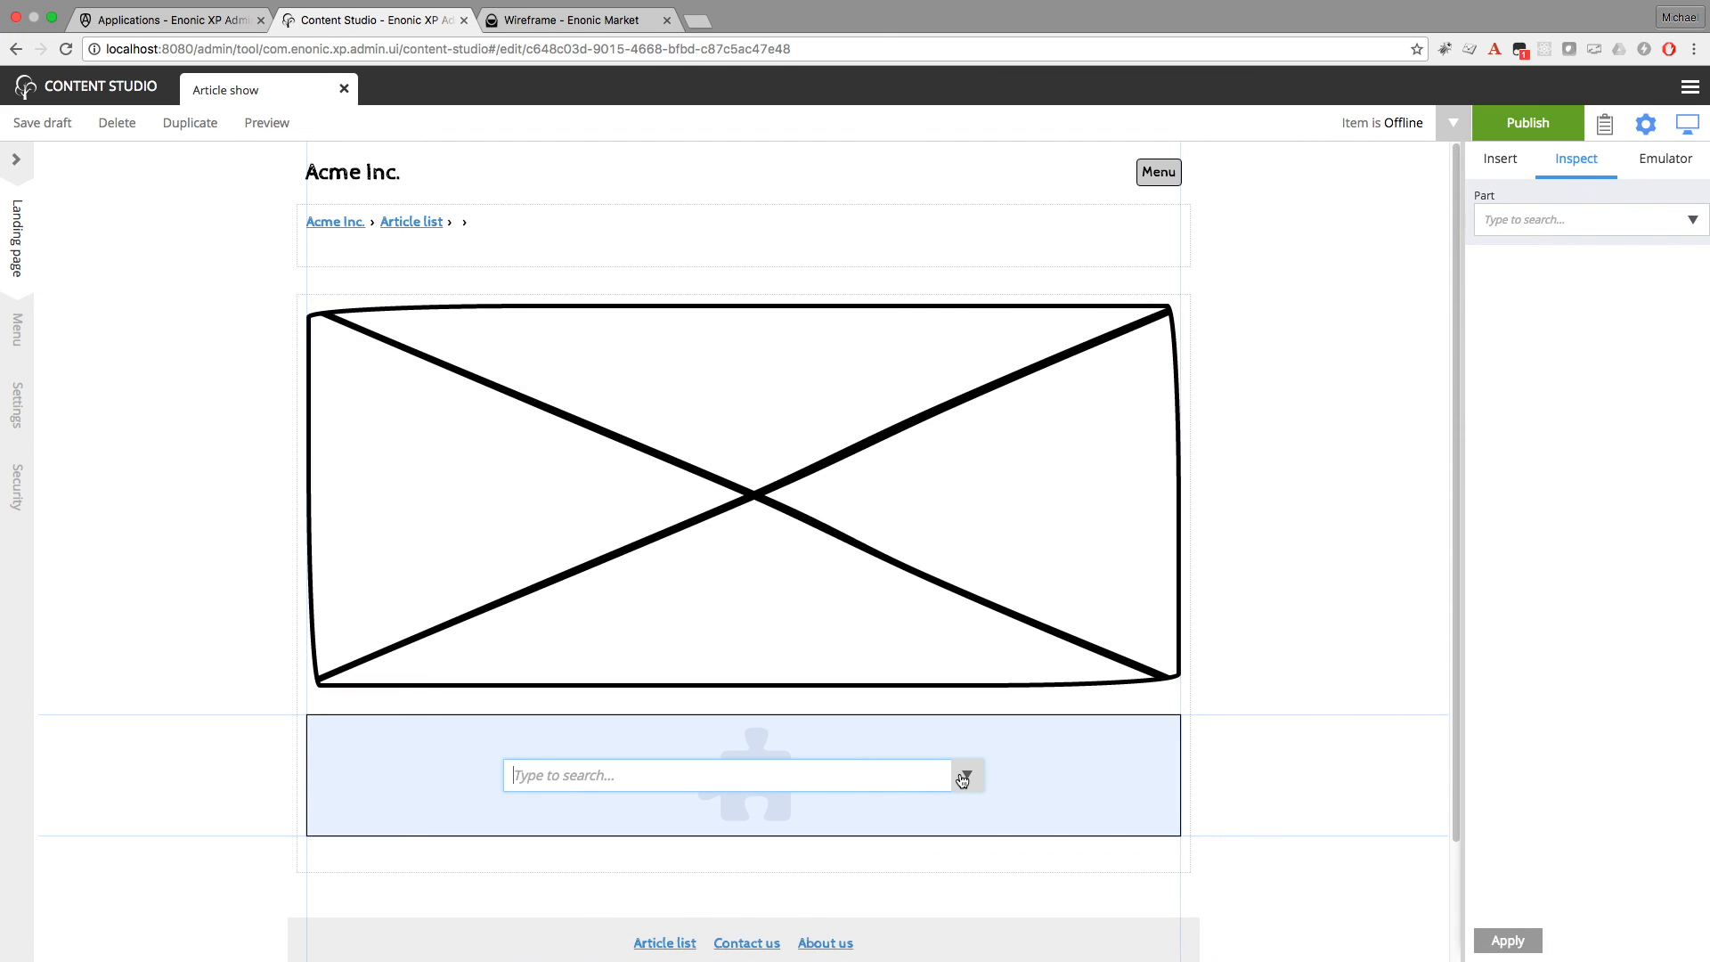
pyautogui.click(965, 775)
pyautogui.scroll(-5, 937, 771)
pyautogui.click(755, 775)
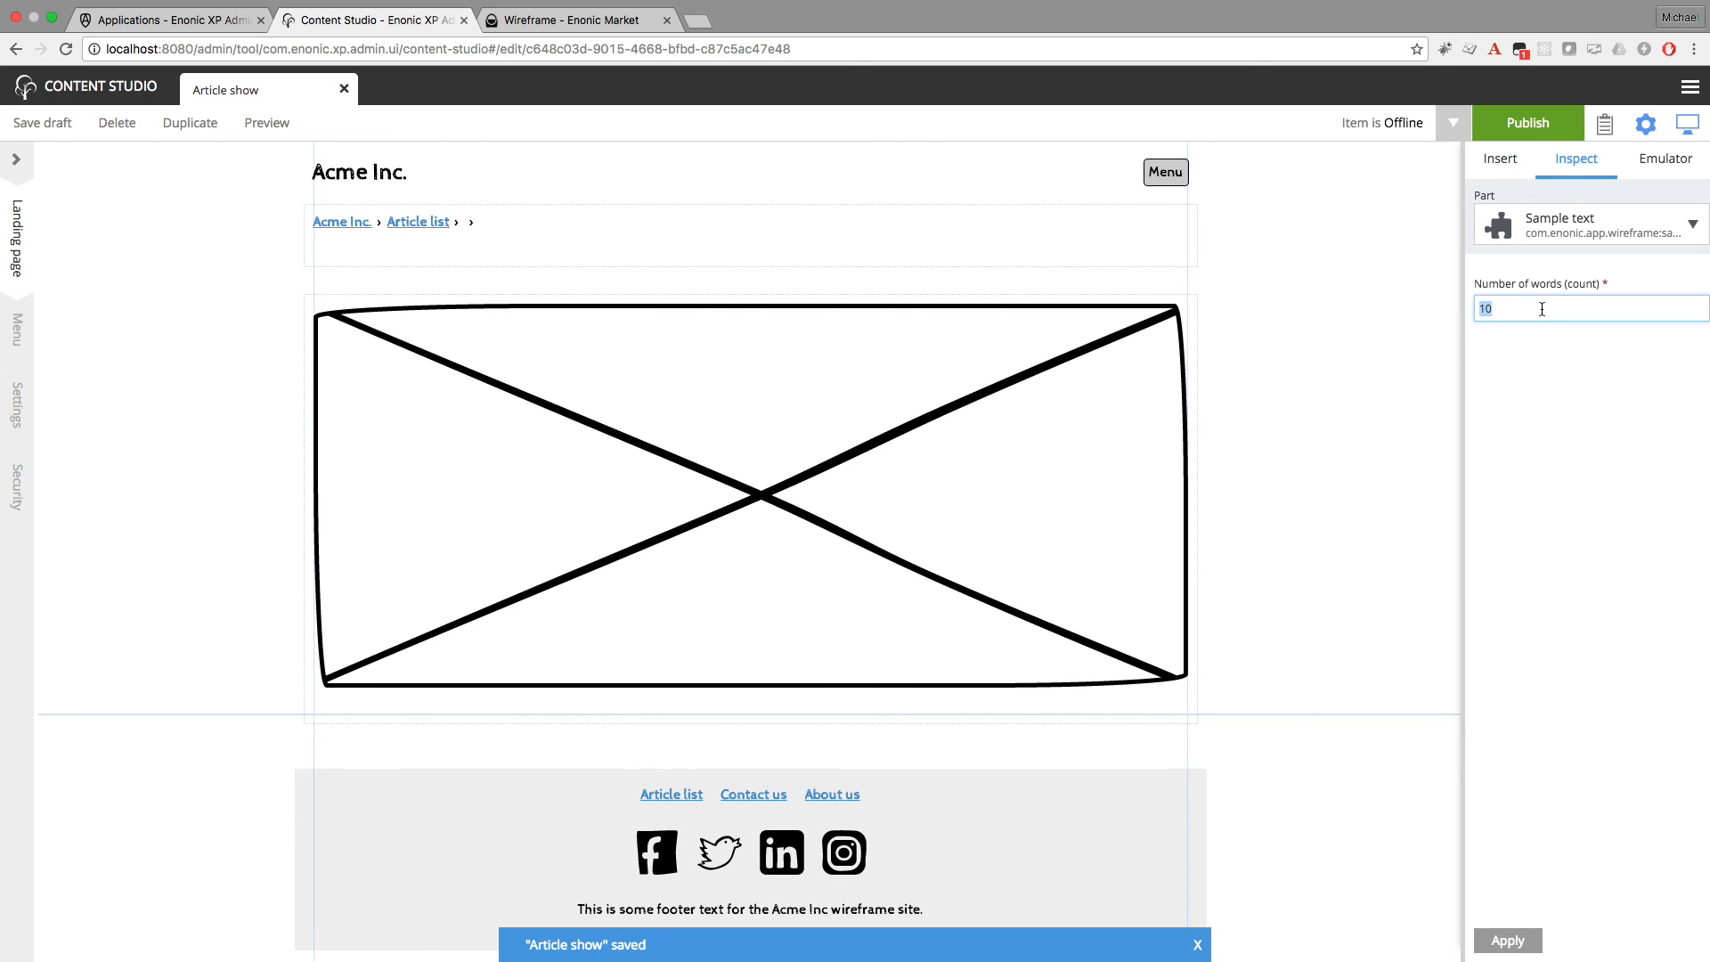
pyautogui.click(1519, 943)
pyautogui.scroll(-3, 1260, 405)
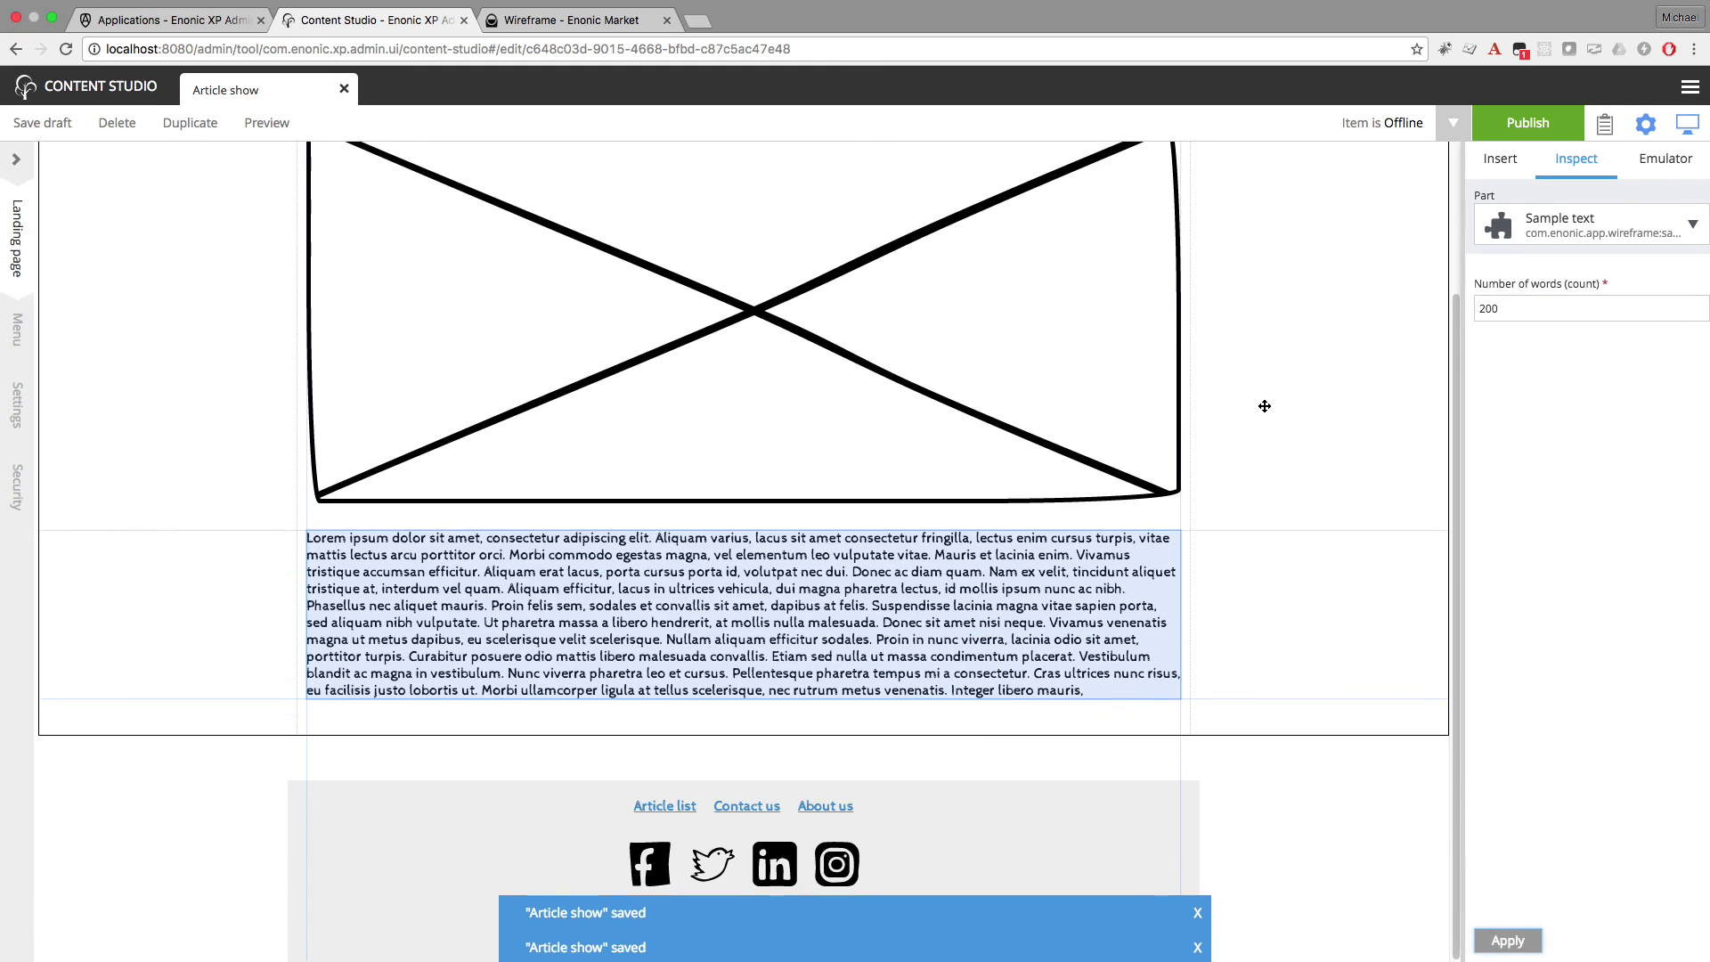
pyautogui.click(686, 556)
# Duplicate the text paragraph, save the page and close the Article show editor
pyautogui.click(821, 636)
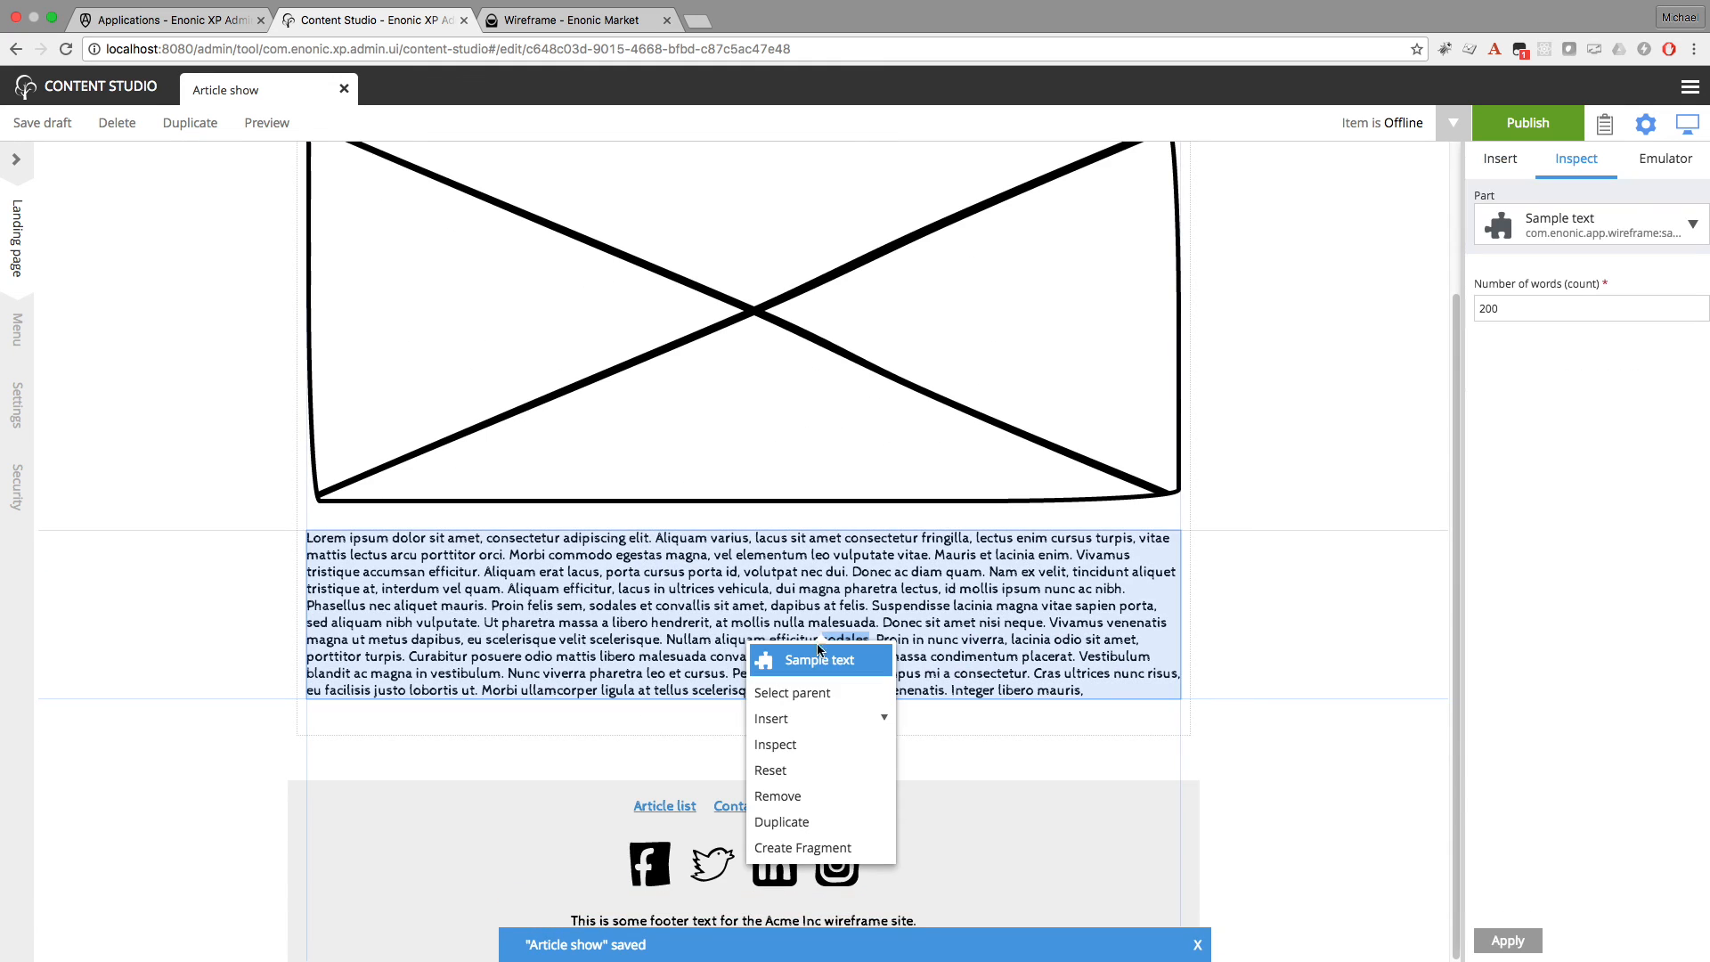
pyautogui.click(794, 825)
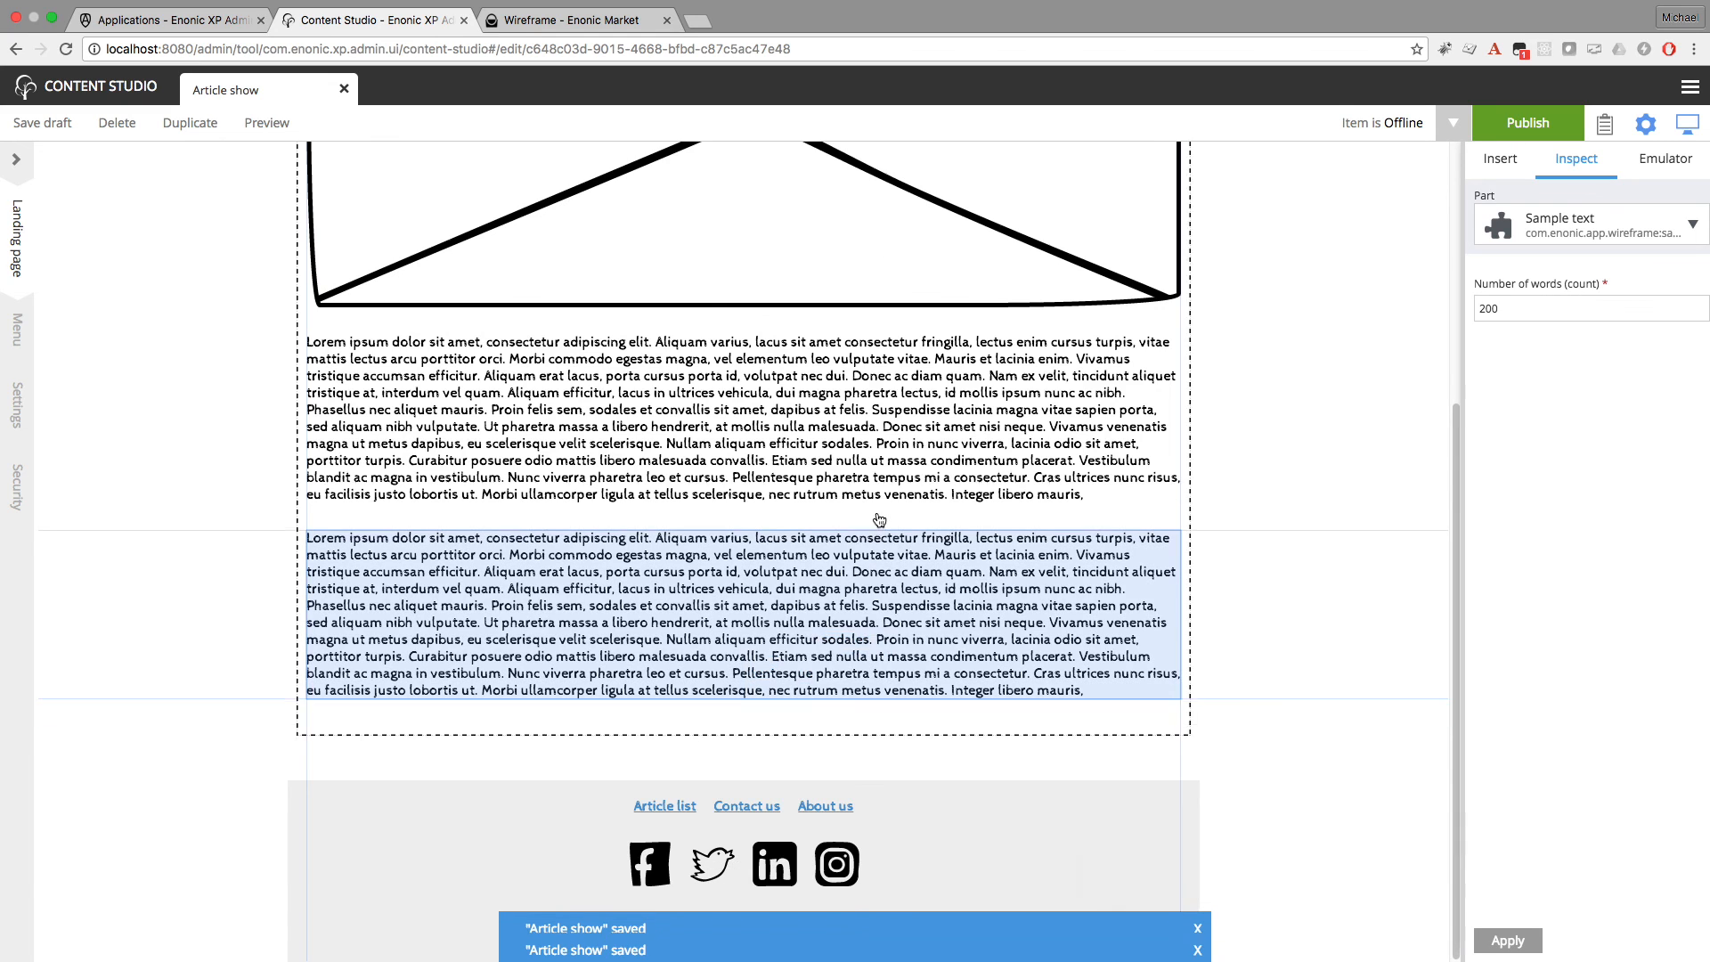
pyautogui.click(802, 554)
pyautogui.click(868, 735)
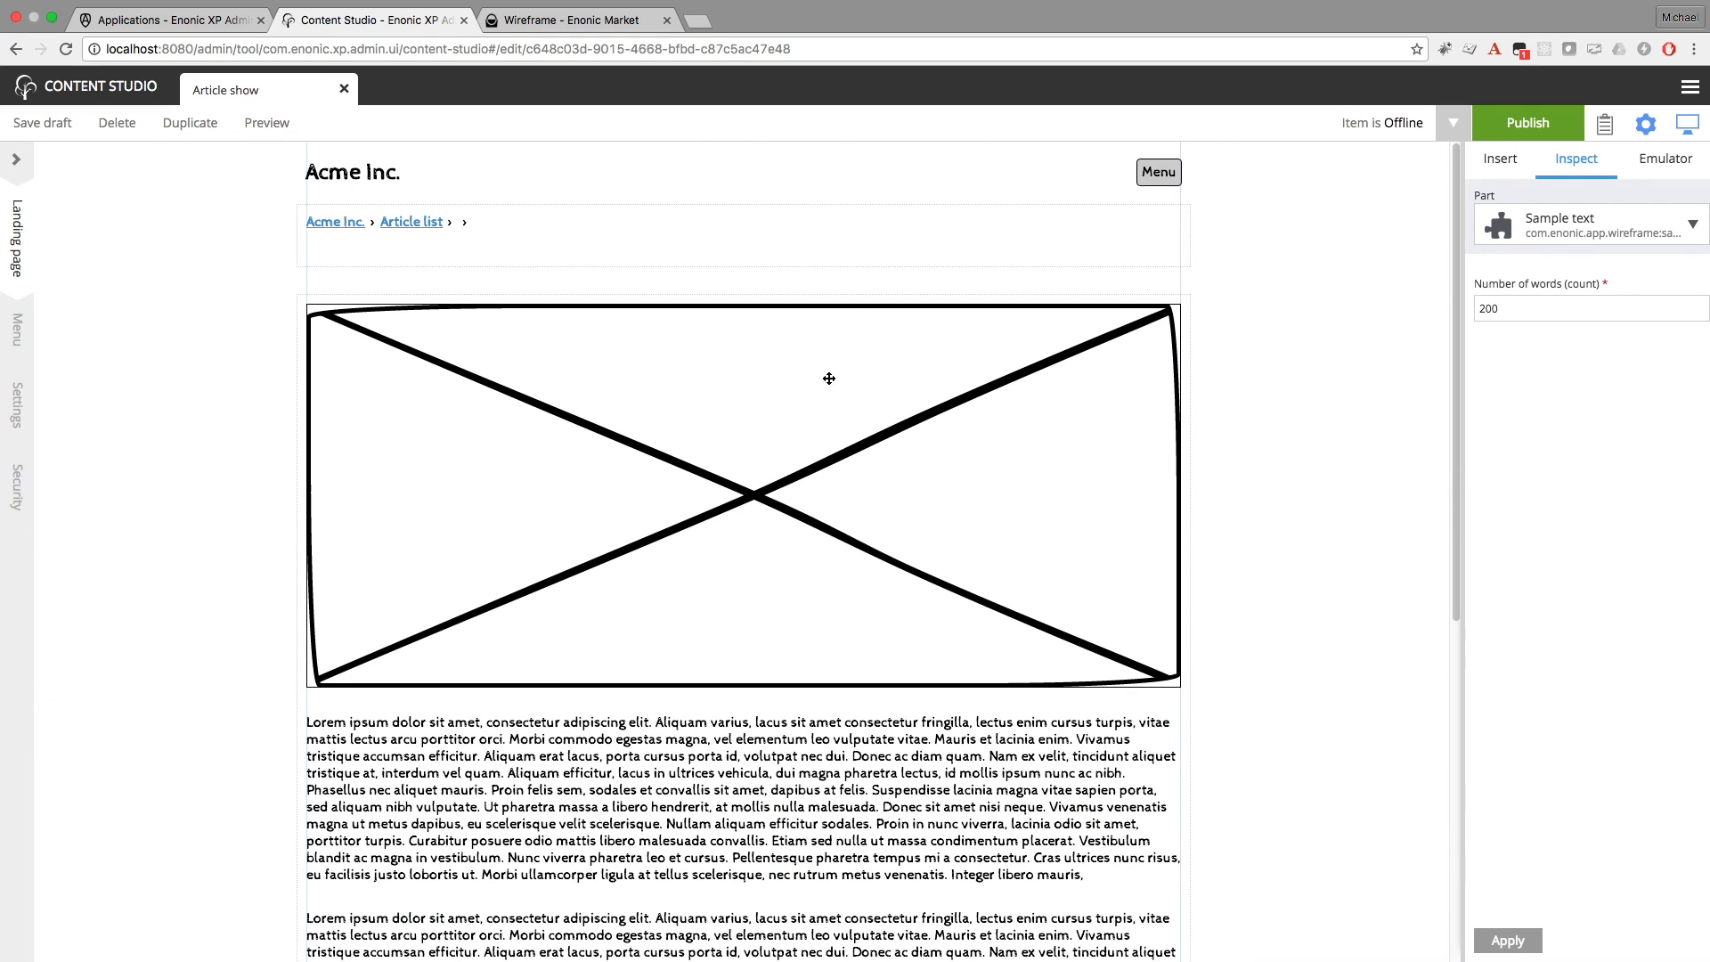
pyautogui.click(41, 133)
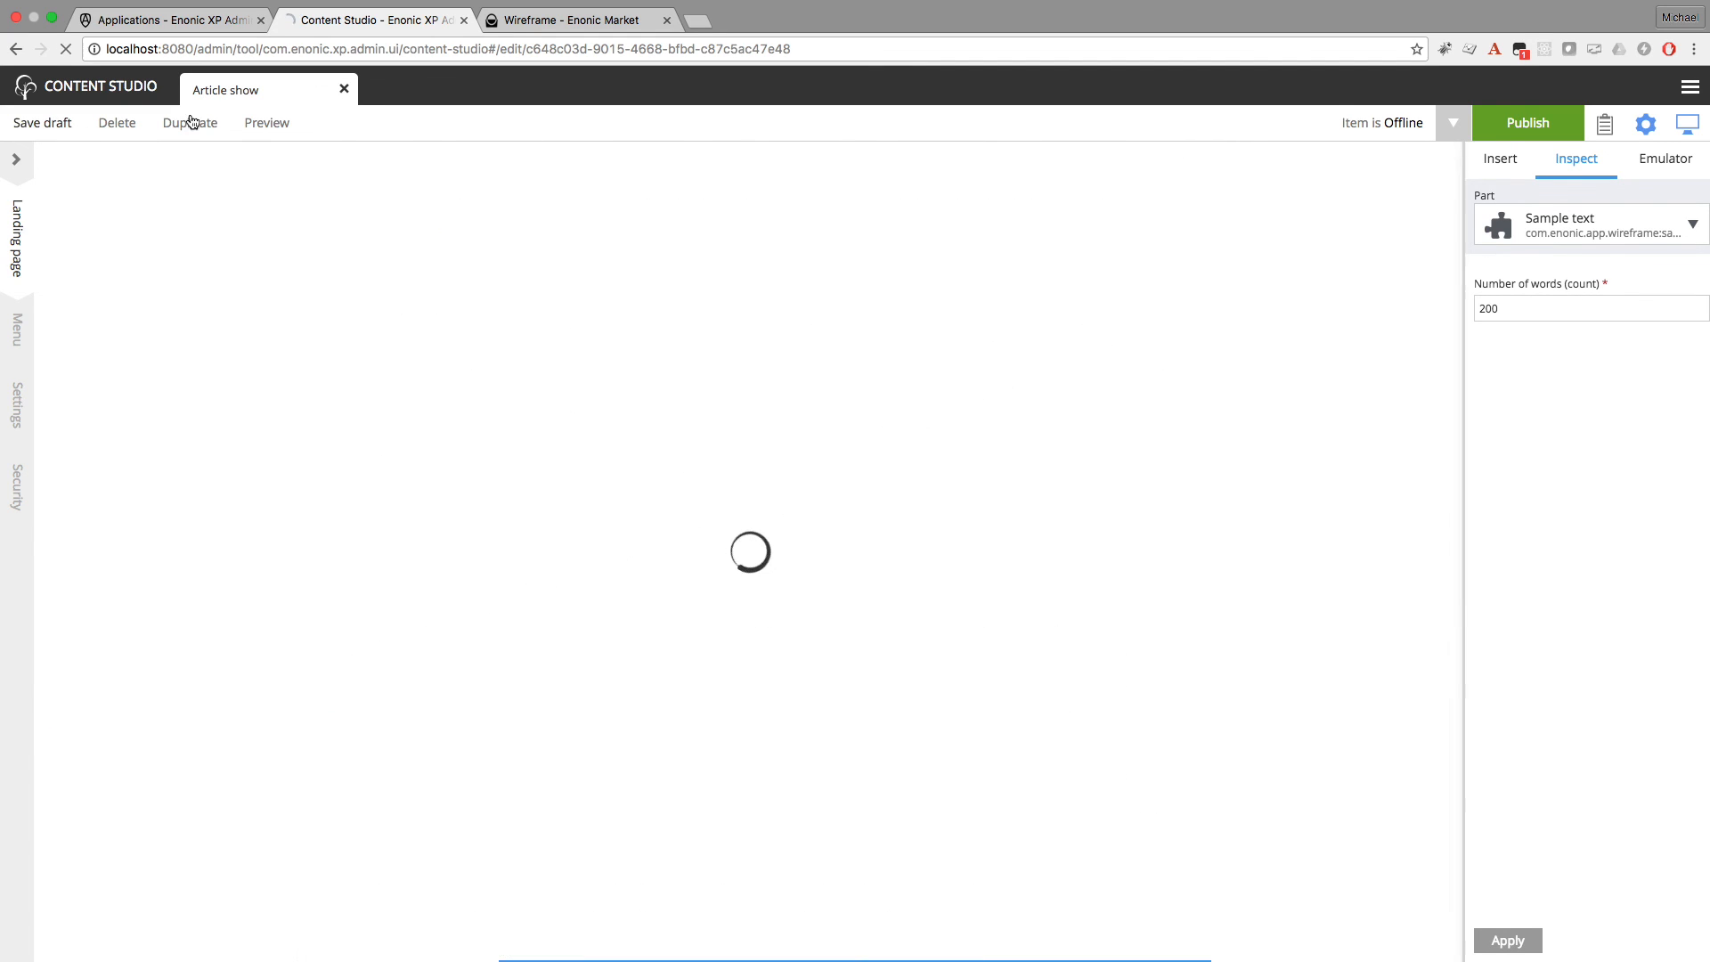
pyautogui.click(343, 91)
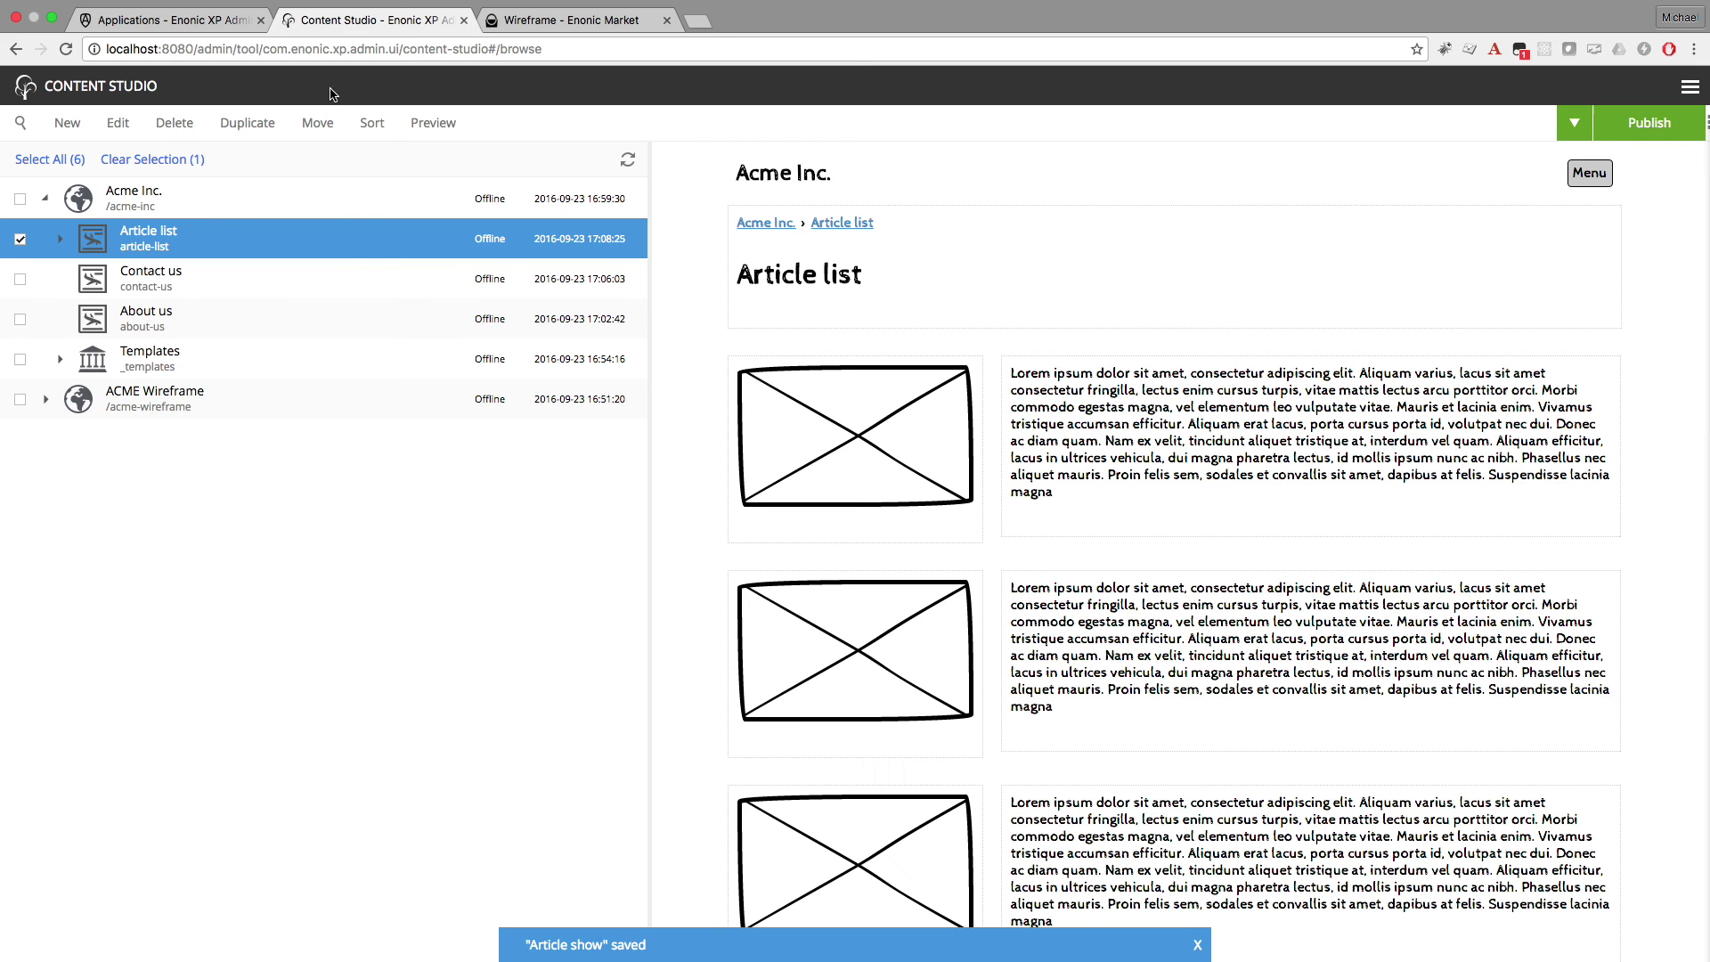
# Open Article list for editing and select its first Sample image component
pyautogui.doubleClick(127, 246)
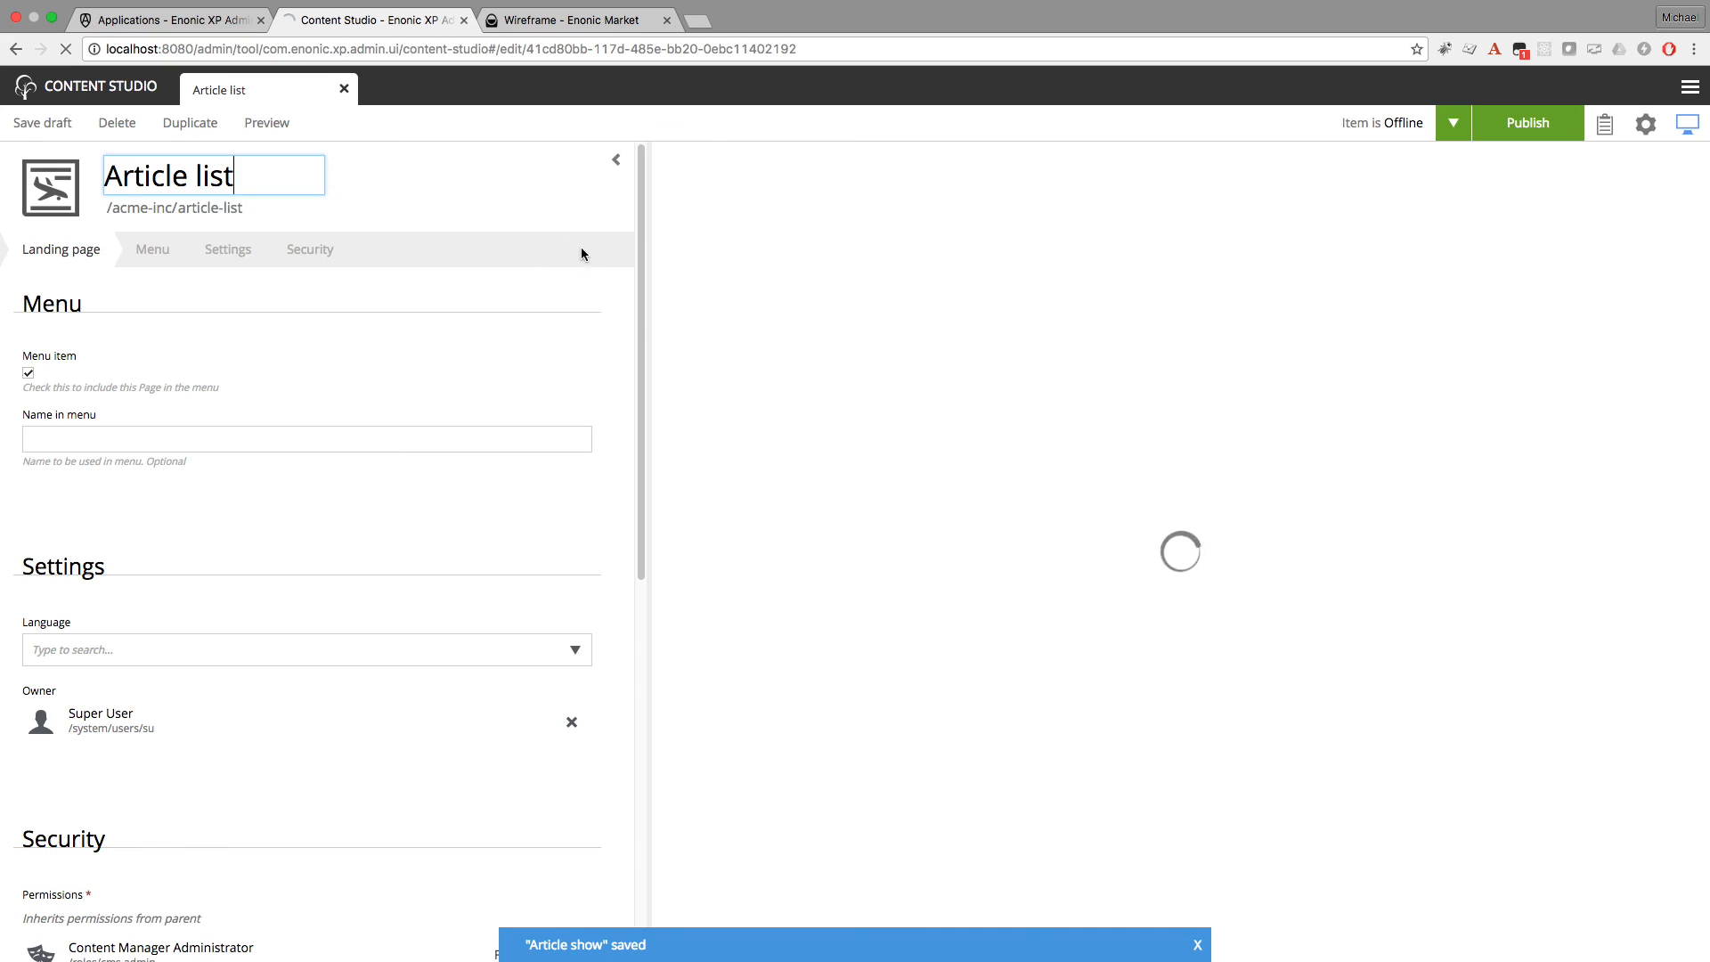
pyautogui.click(852, 399)
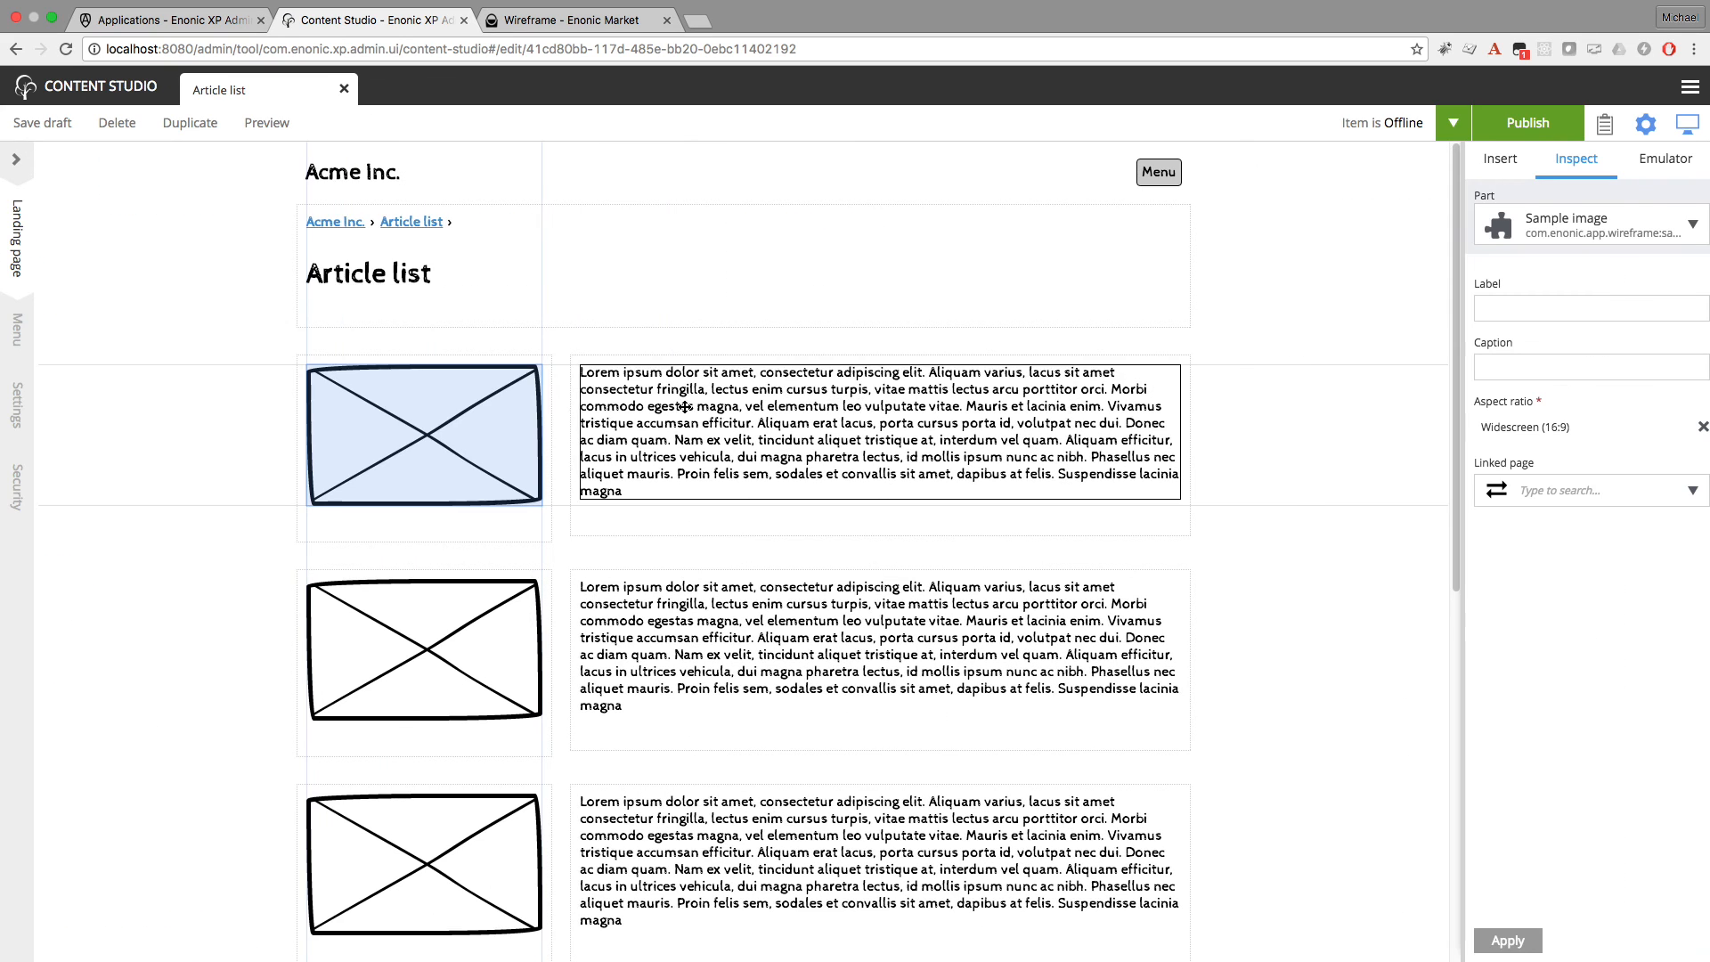
pyautogui.click(511, 410)
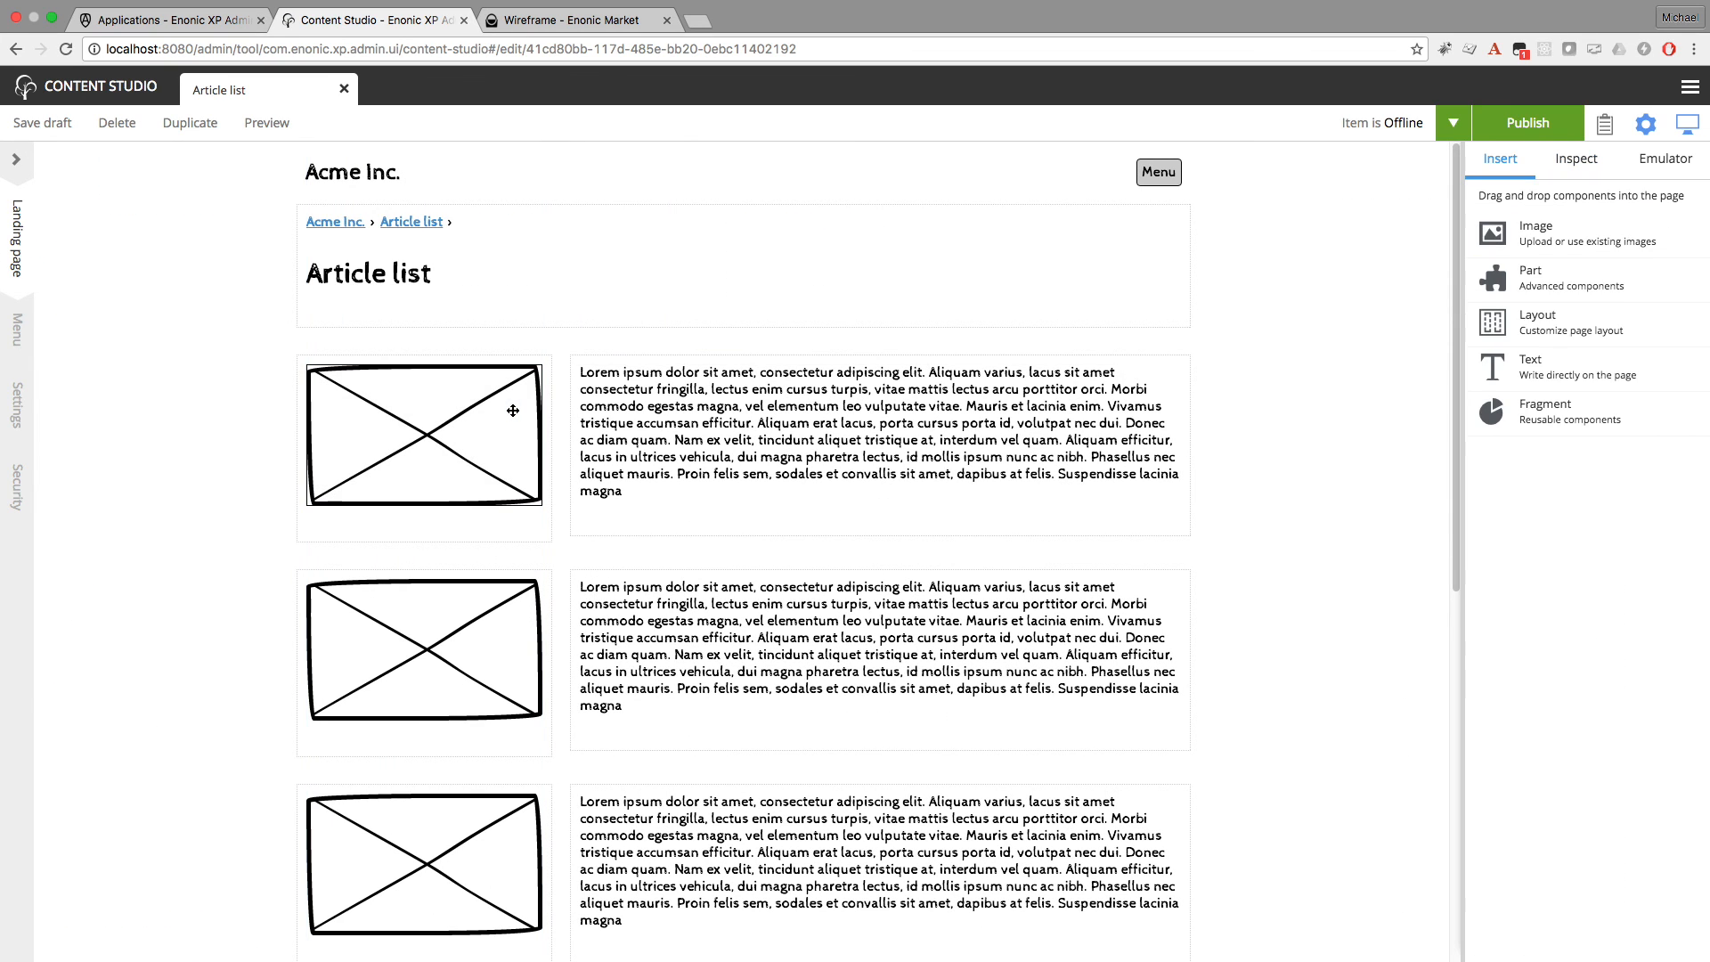
pyautogui.click(512, 409)
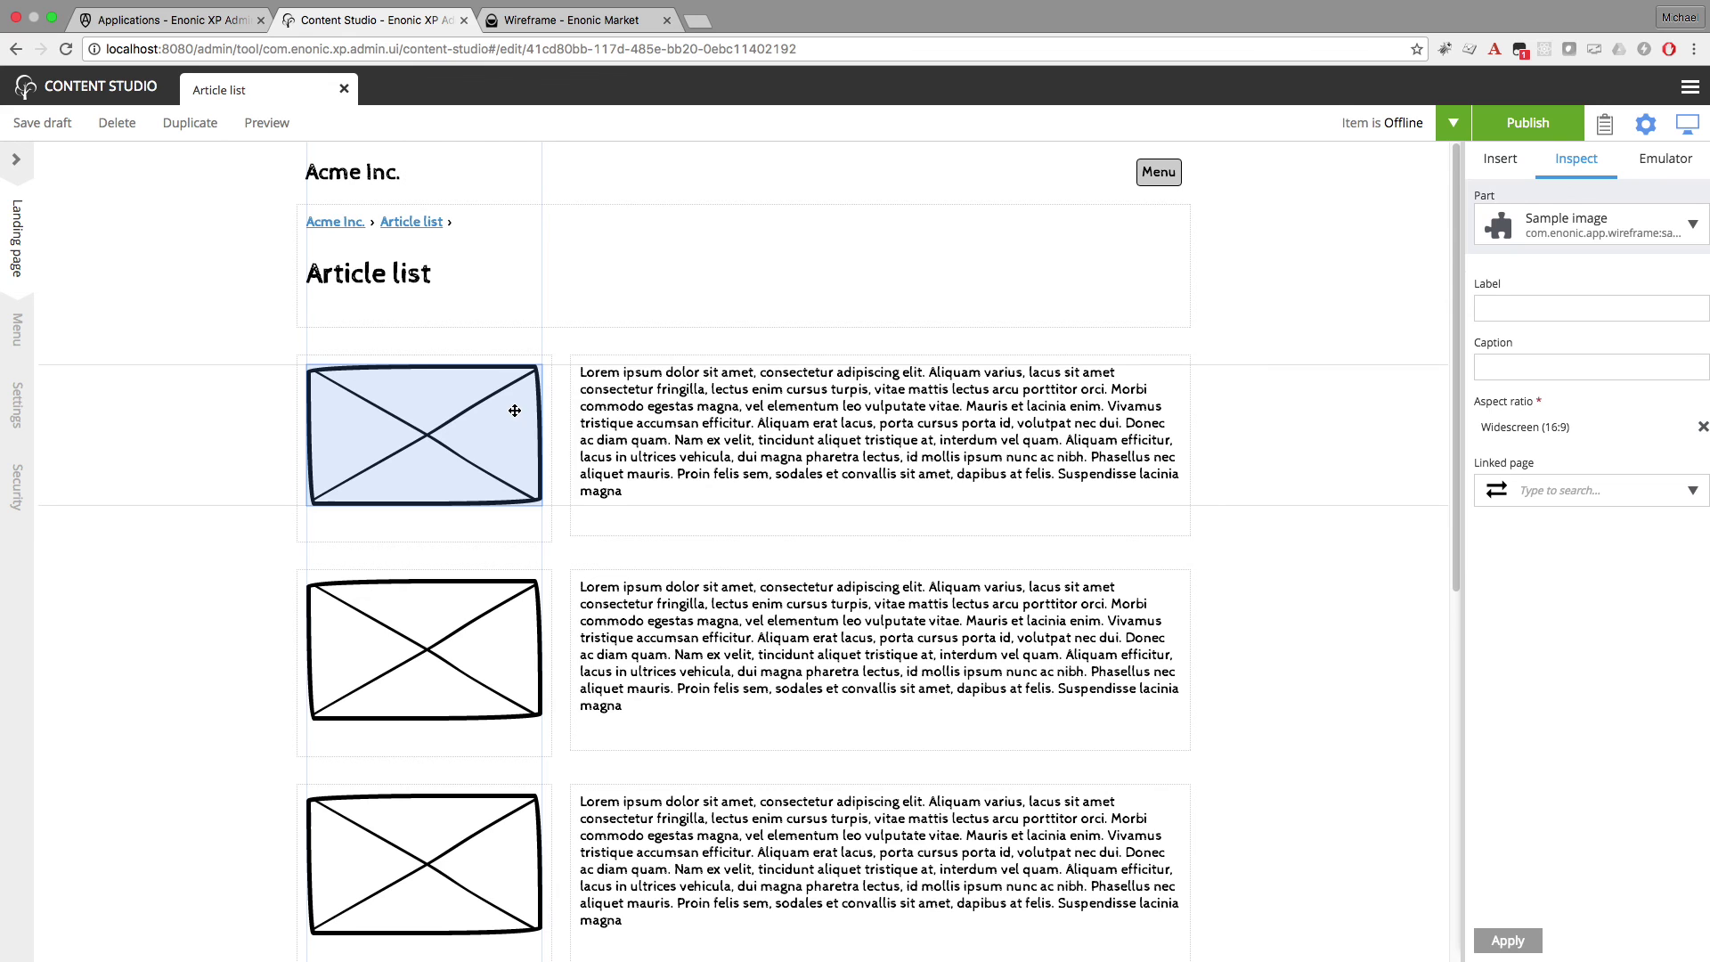
# Set the image's Linked page to Article show, save, and preview the page
pyautogui.click(1687, 492)
pyautogui.click(1608, 524)
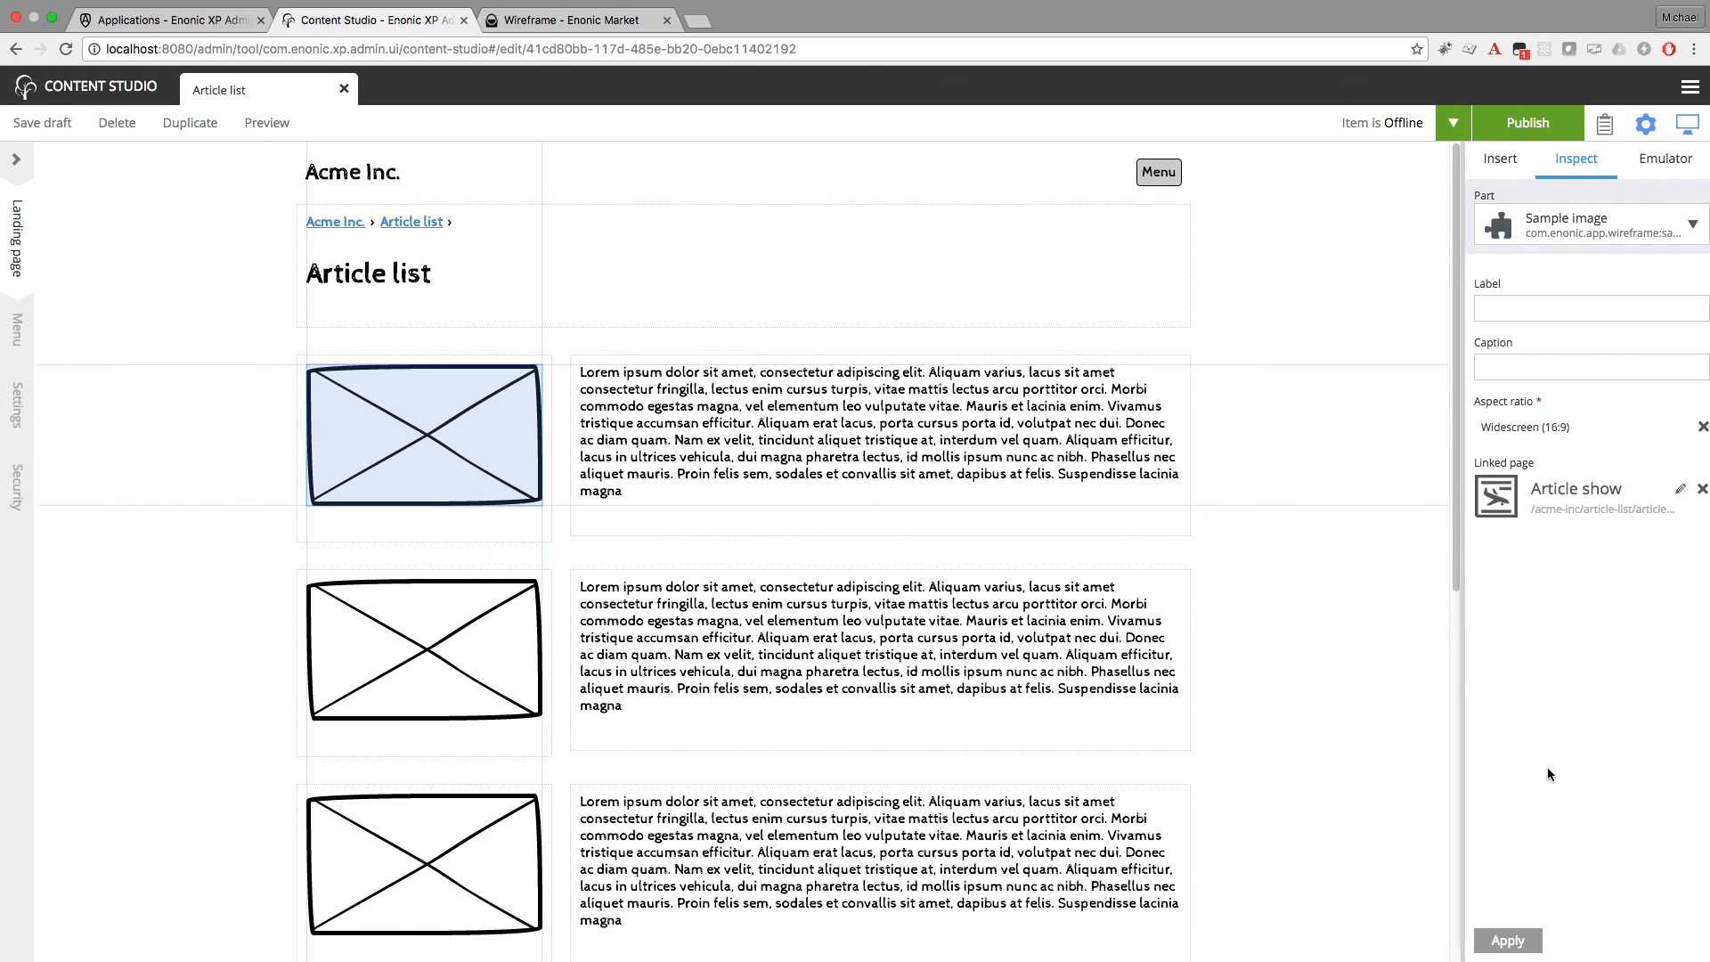
pyautogui.click(1508, 941)
pyautogui.click(268, 122)
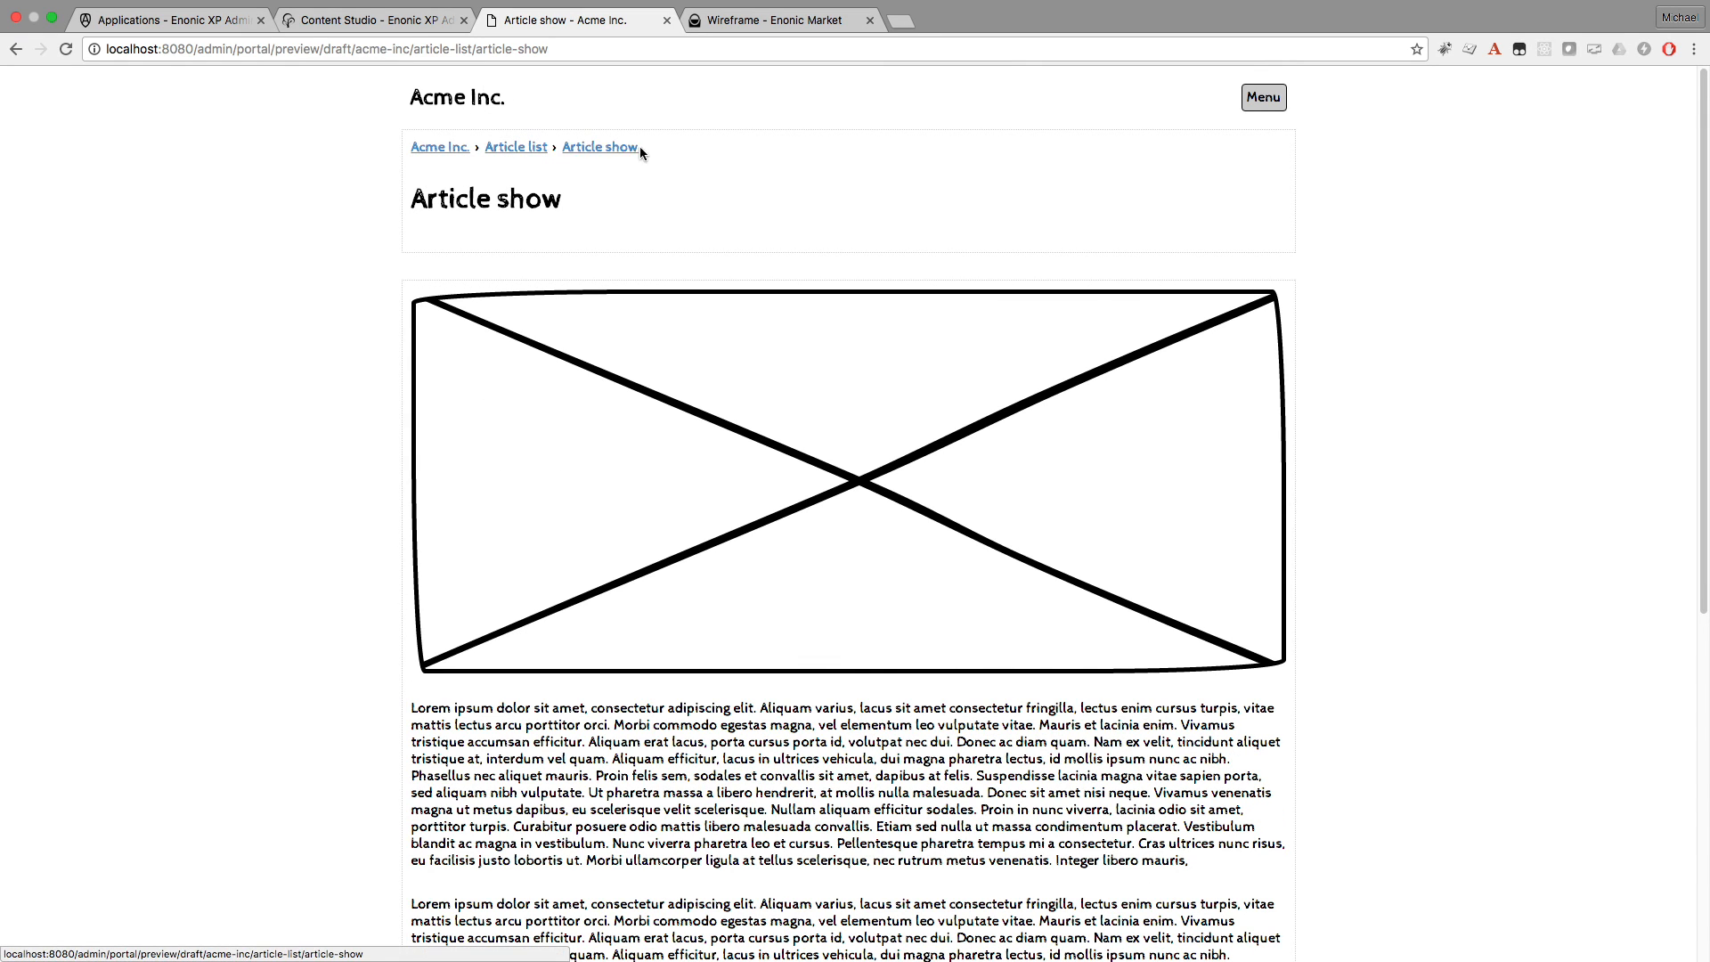
pyautogui.scroll(-5, 333, 222)
pyautogui.scroll(-2, 333, 225)
pyautogui.scroll(7, 1192, 137)
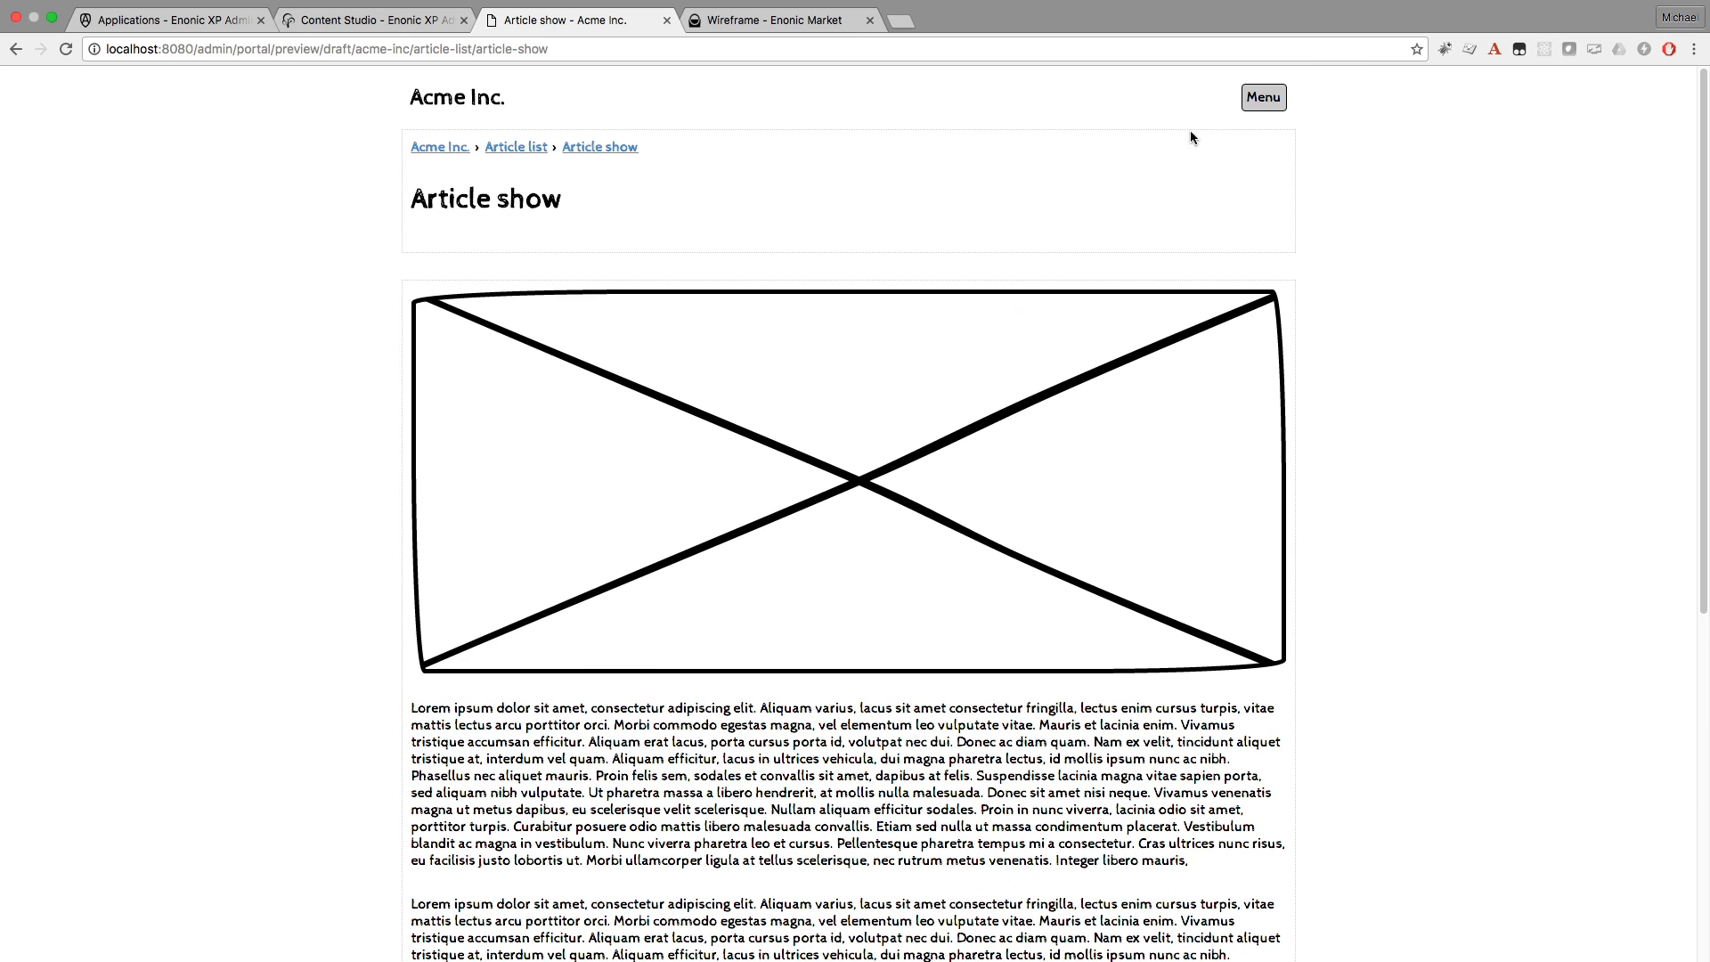
# Navigate via the site menu to Acme Inc. home, About us, then Article list
pyautogui.click(1265, 101)
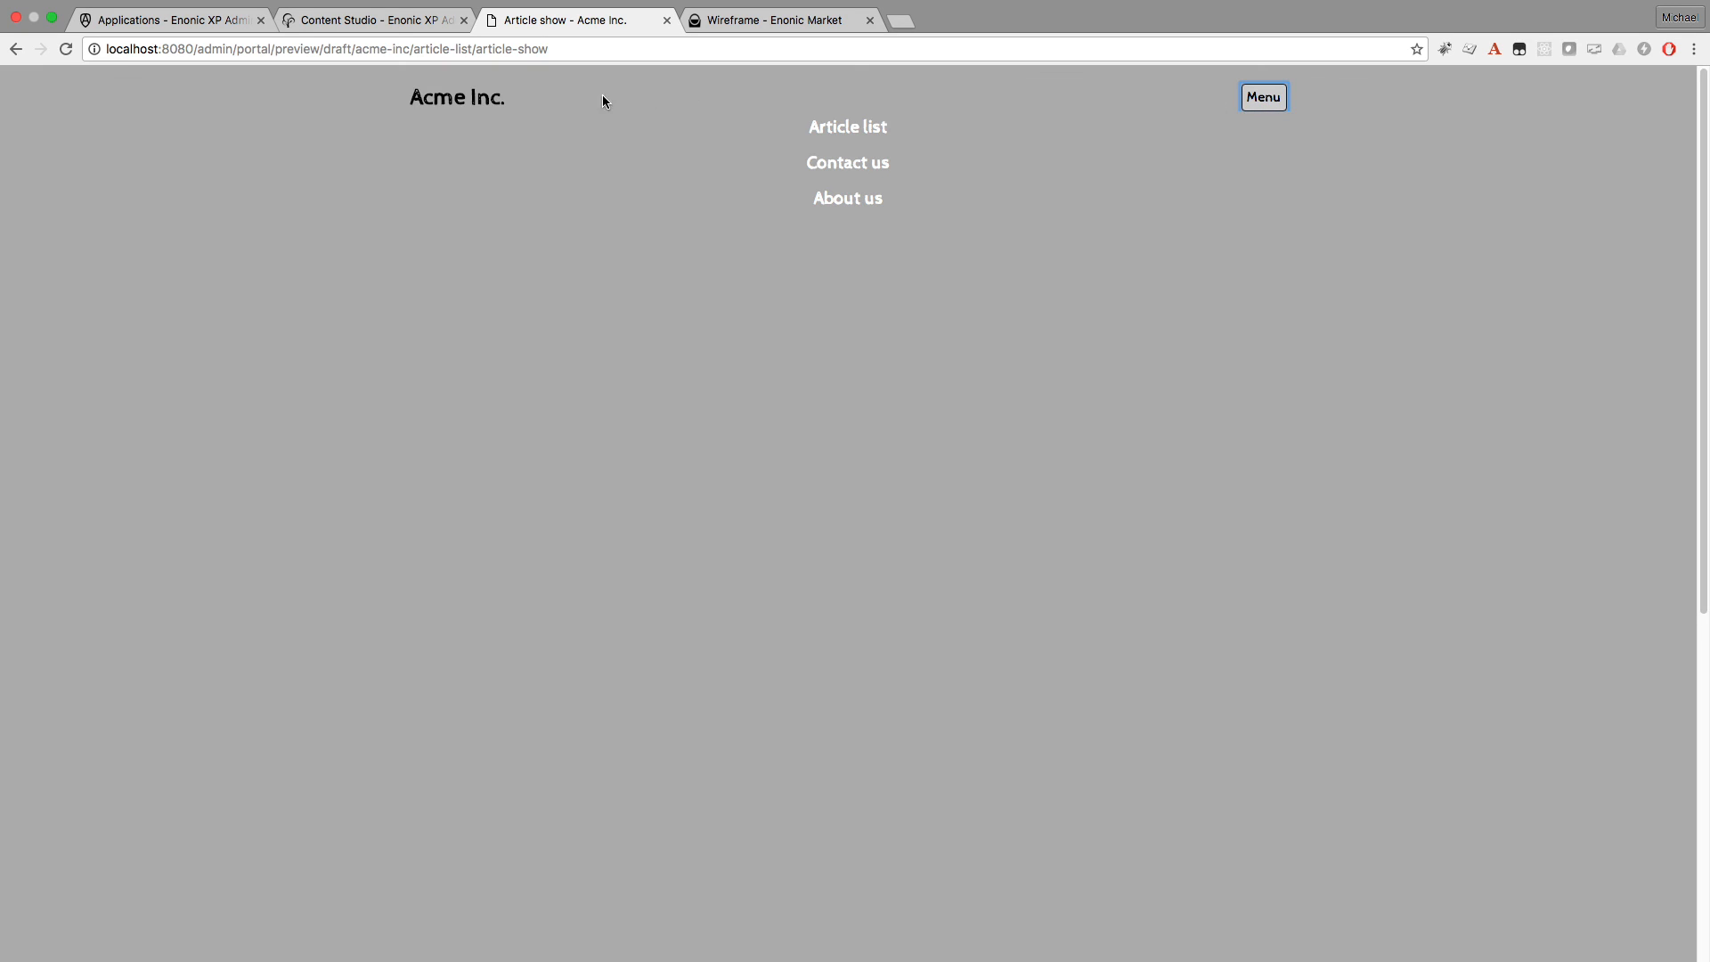
pyautogui.click(489, 104)
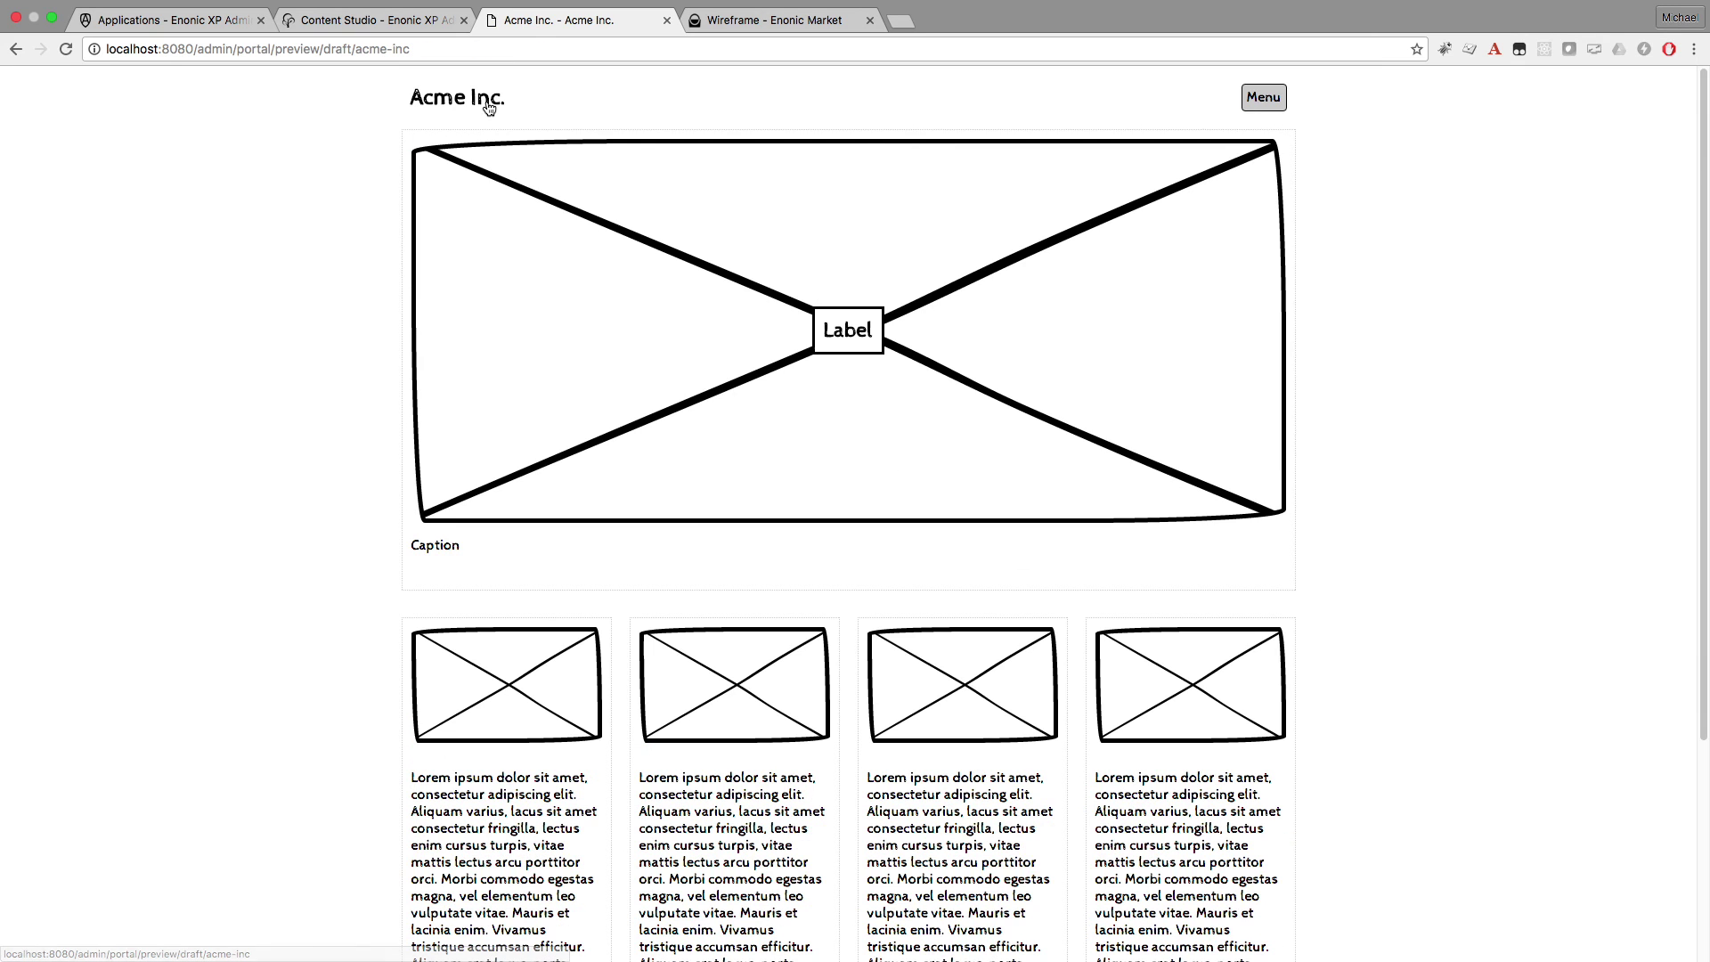
pyautogui.click(1255, 102)
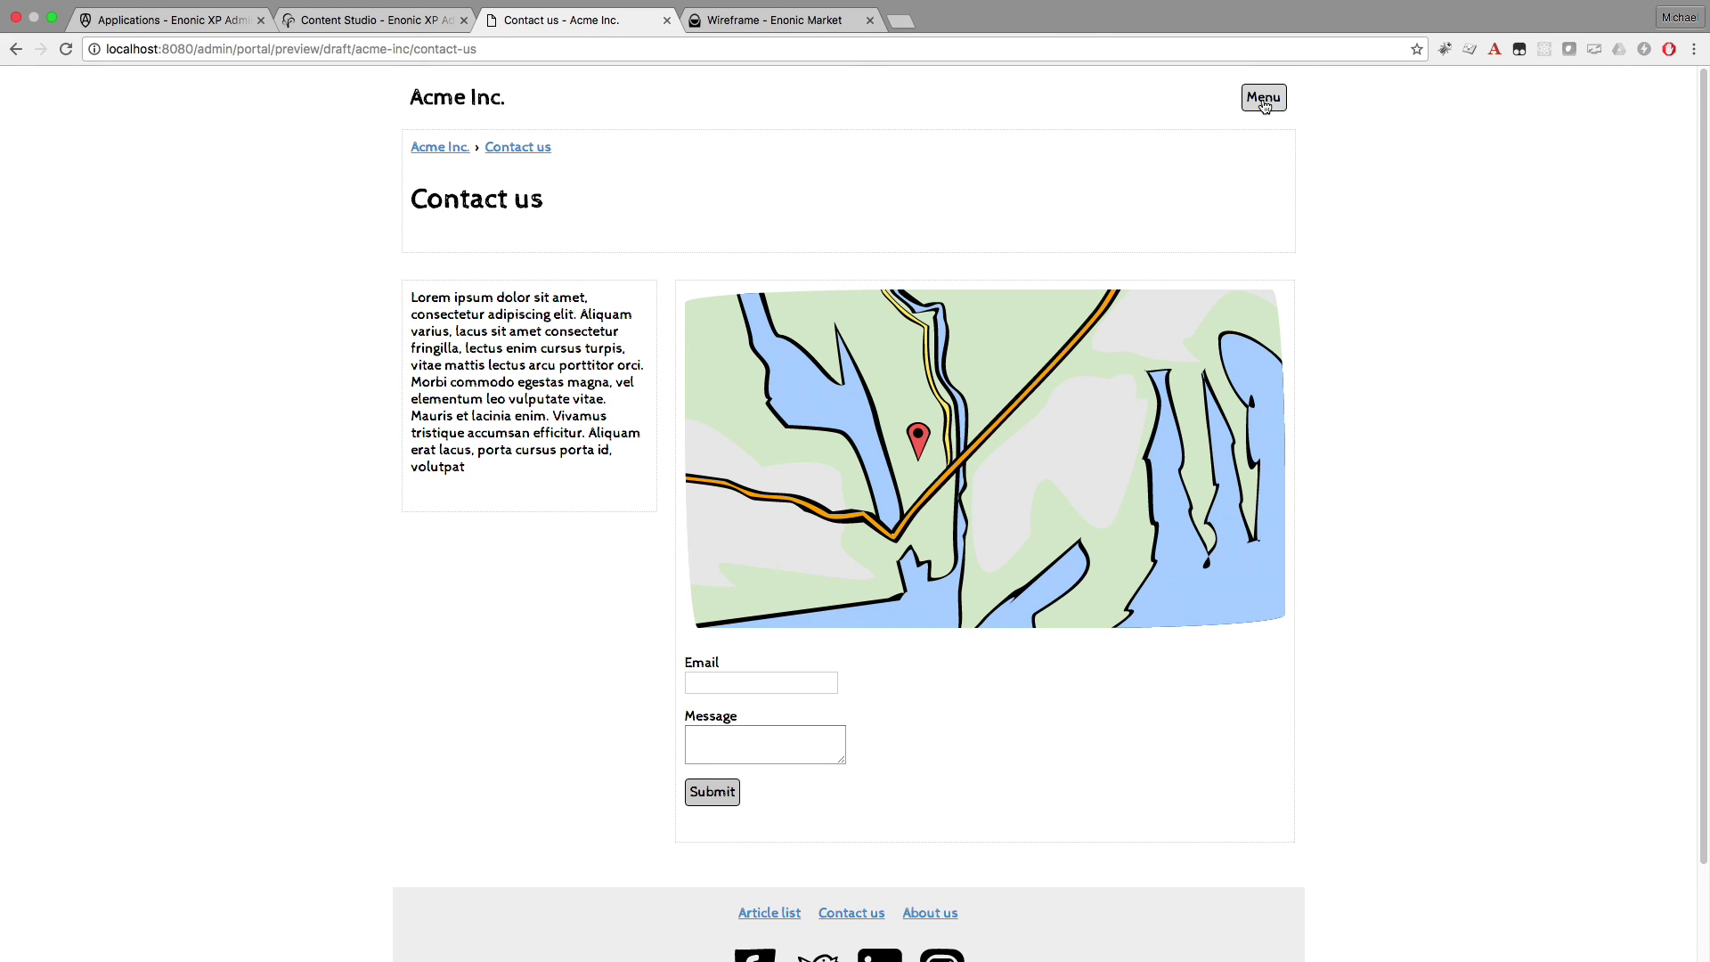
pyautogui.click(1264, 101)
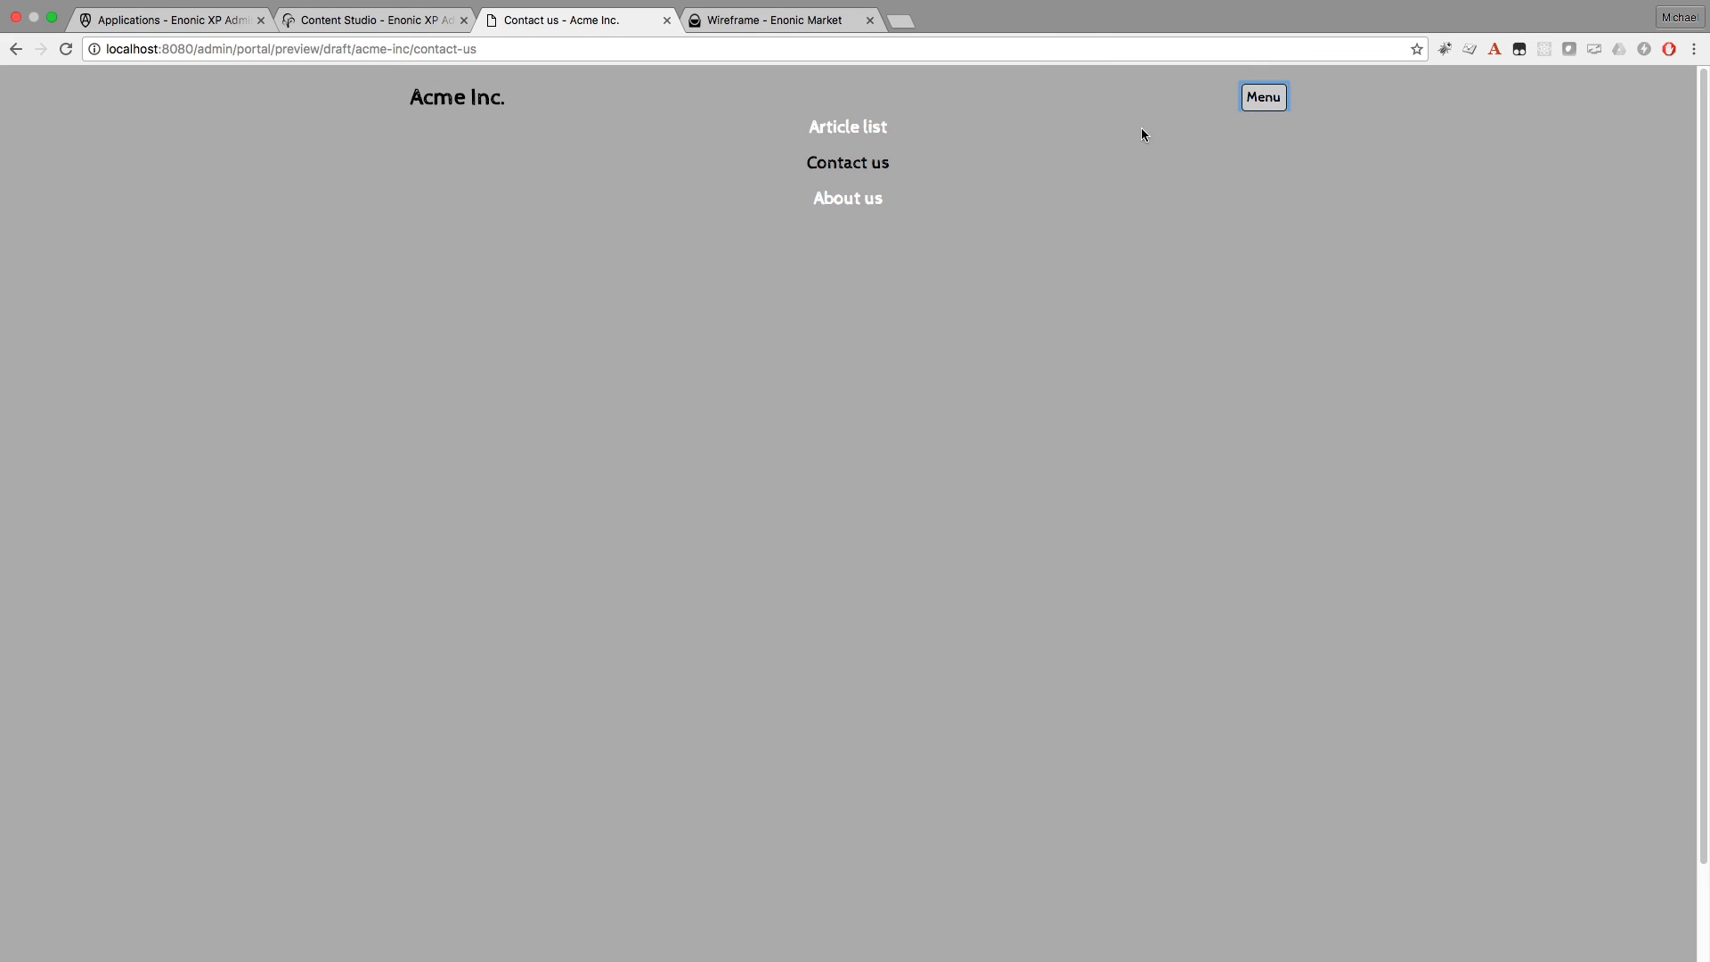
pyautogui.click(869, 200)
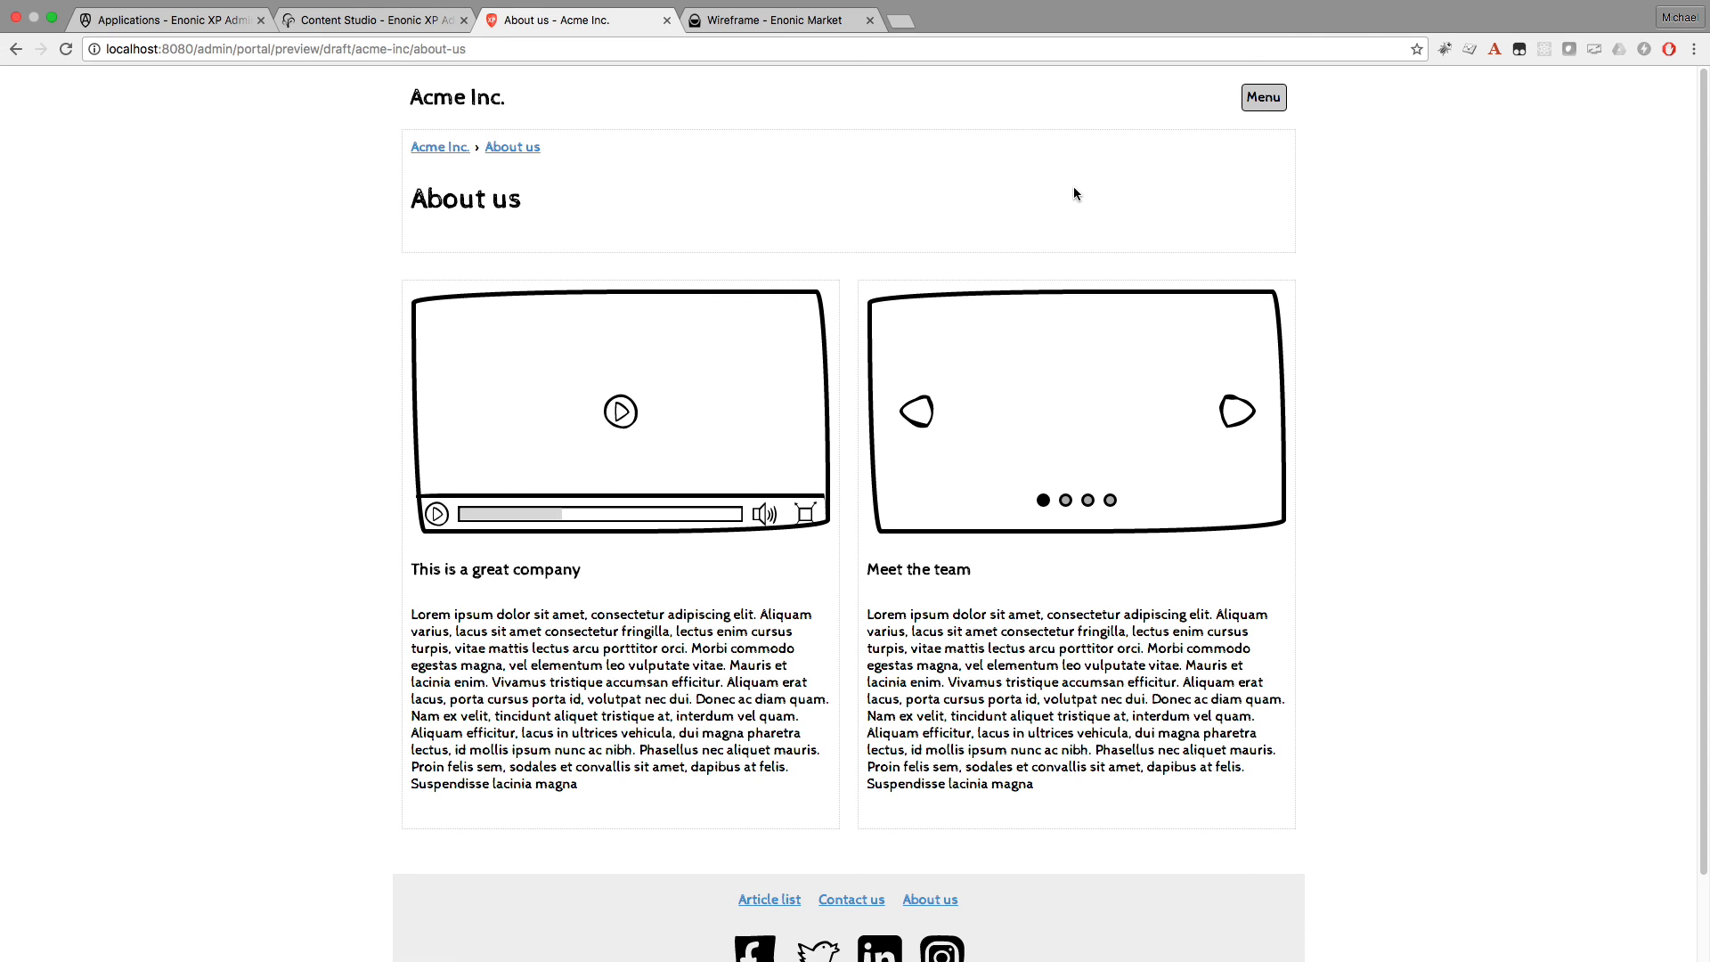
pyautogui.scroll(-2, 1085, 187)
pyautogui.scroll(2, 1196, 150)
pyautogui.click(1257, 108)
pyautogui.click(863, 129)
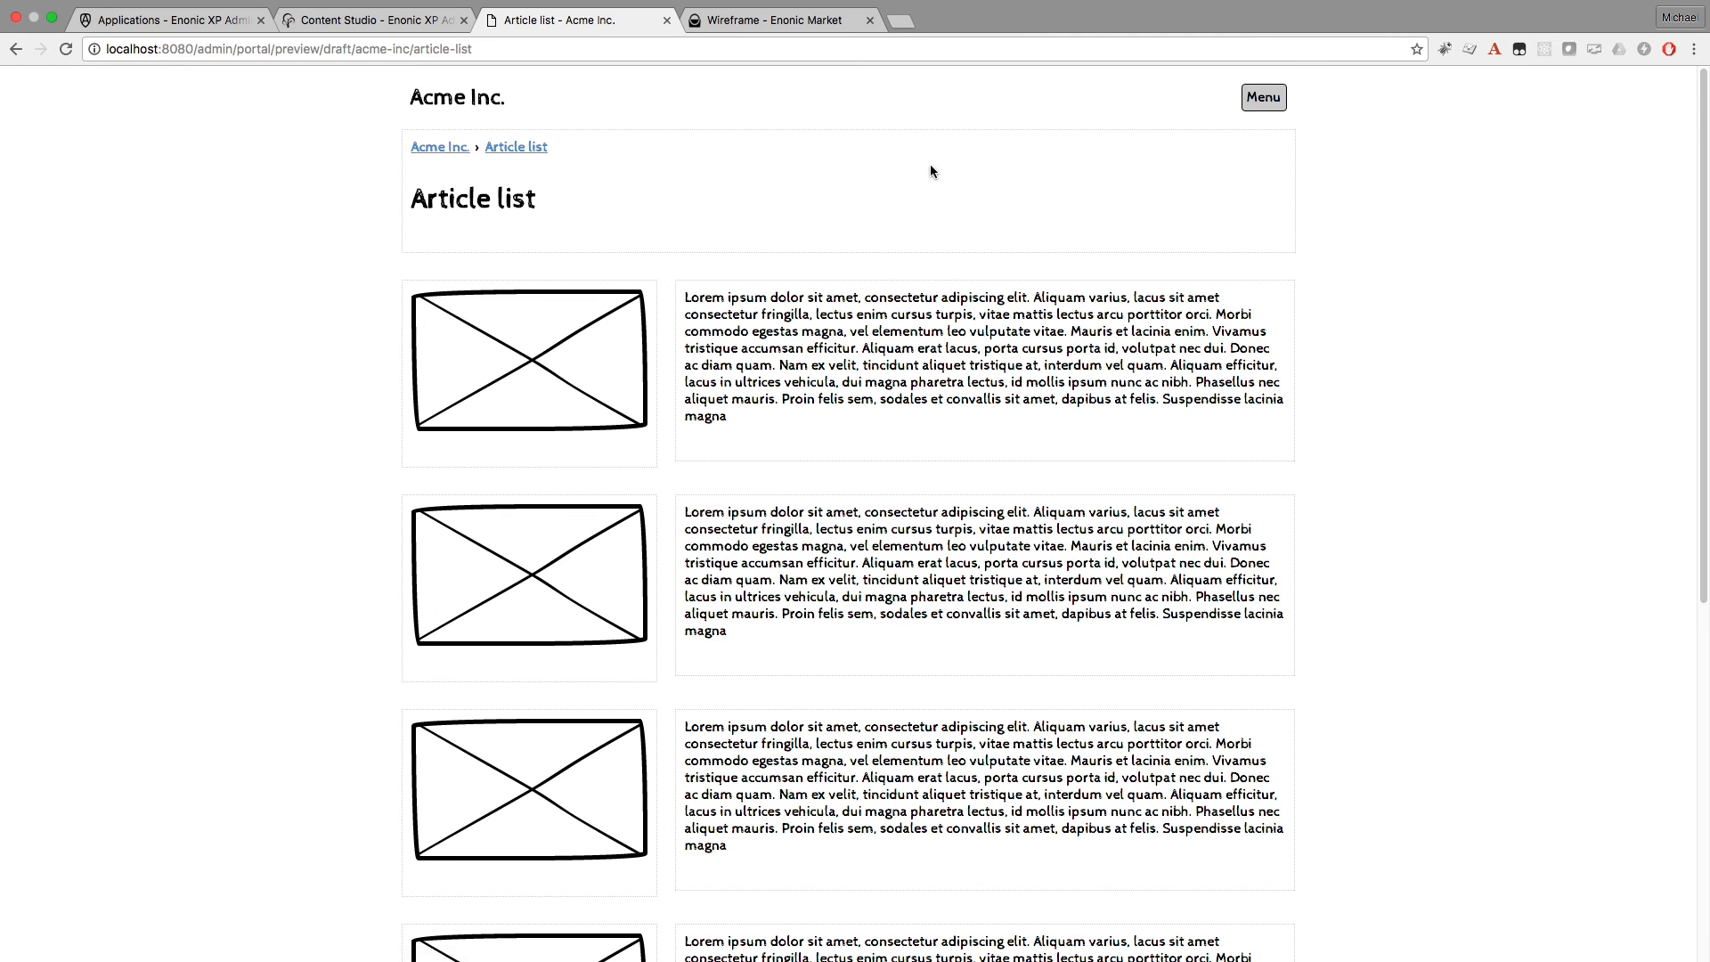